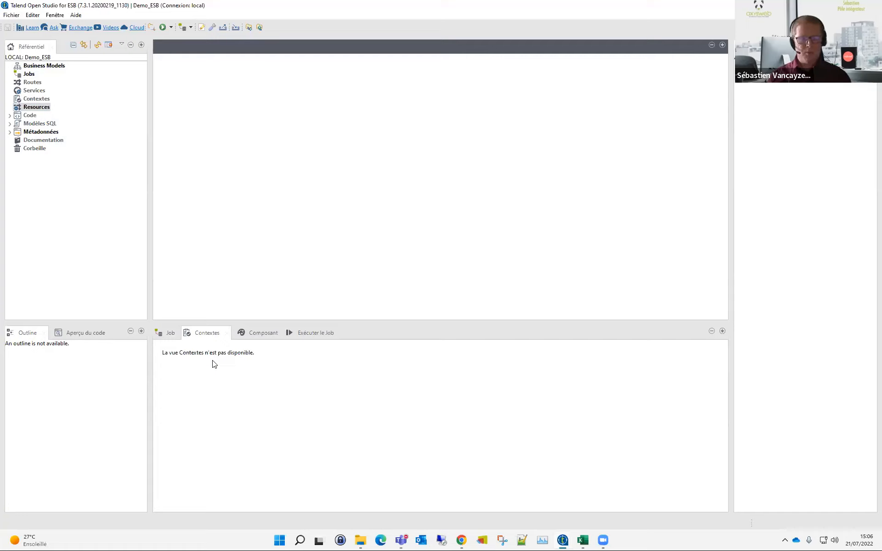
# Step: Review the Composant view and the Exécuter le Job options for debug, advanced parameters and simple execution
pyautogui.click(269, 338)
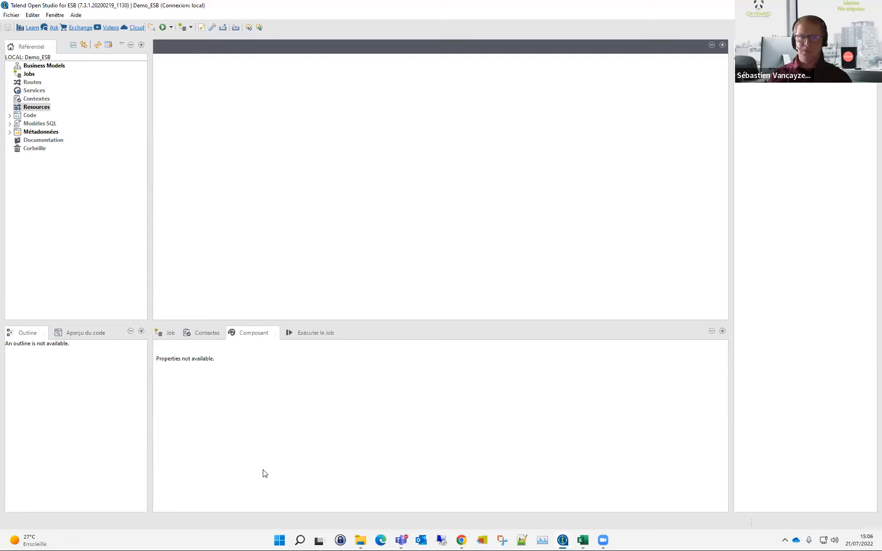
pyautogui.click(307, 337)
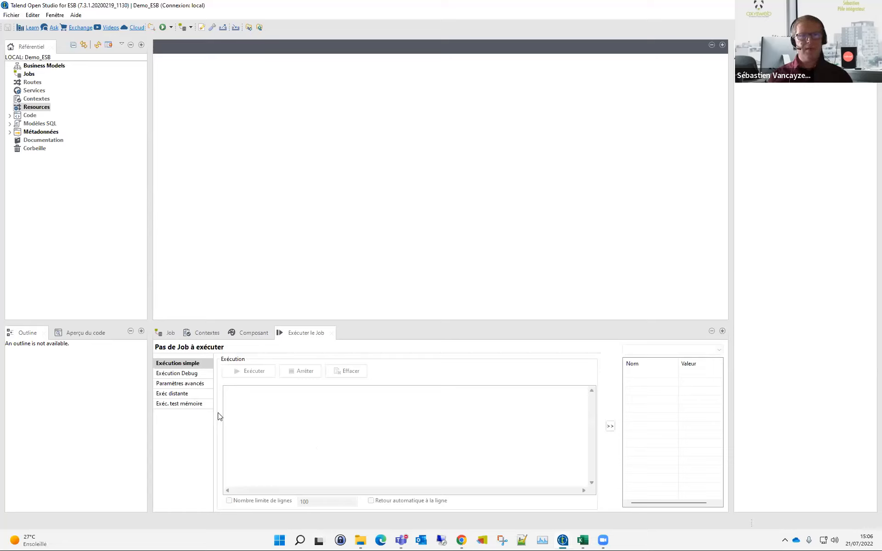
pyautogui.click(188, 374)
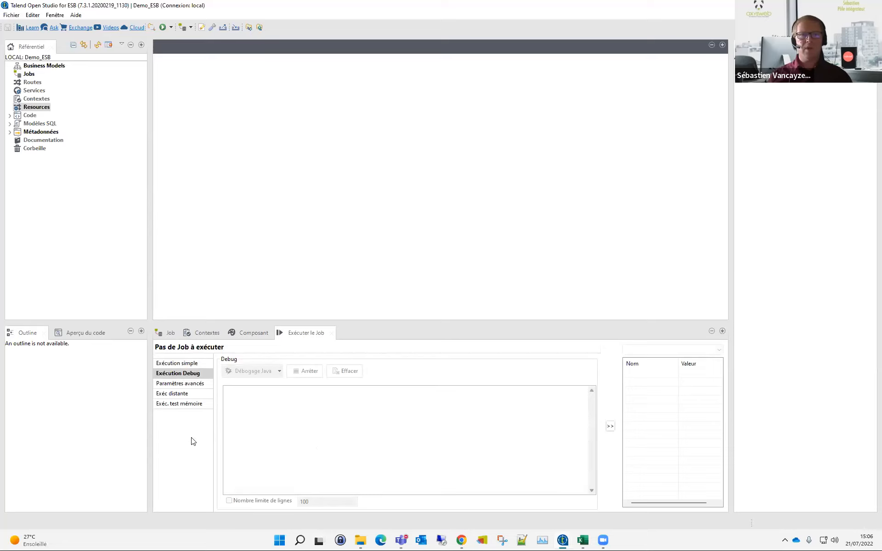
pyautogui.click(192, 386)
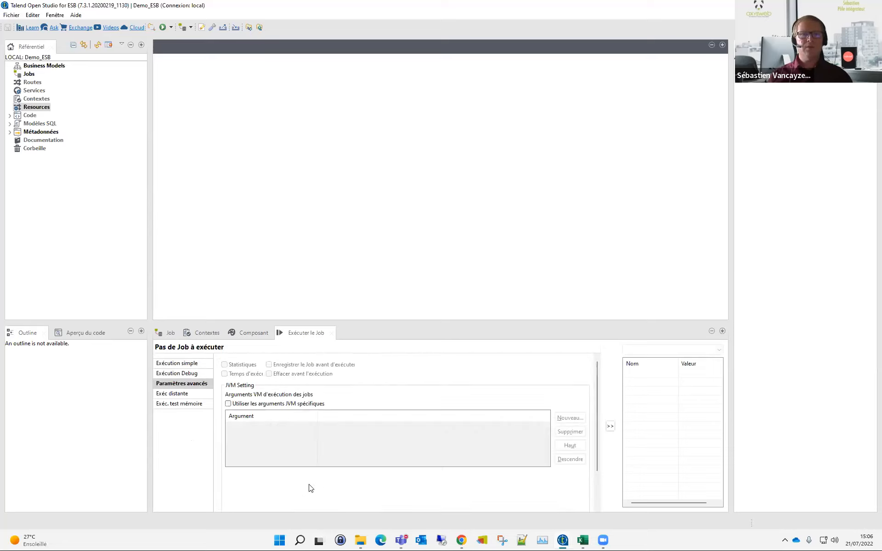
pyautogui.click(205, 363)
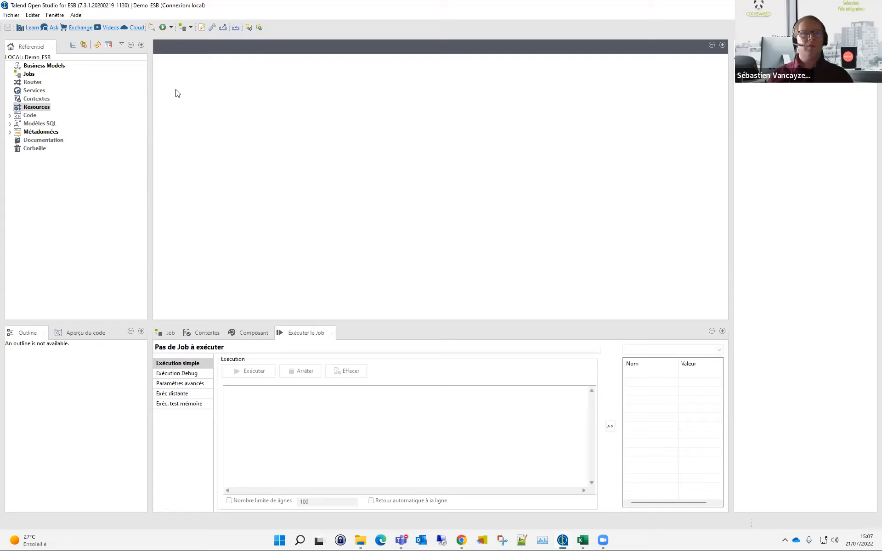
# Step: Inspect the project's Job parameters on the Utiliser les paramètres du projet page, leaving the project settings unmodified
pyautogui.click(13, 15)
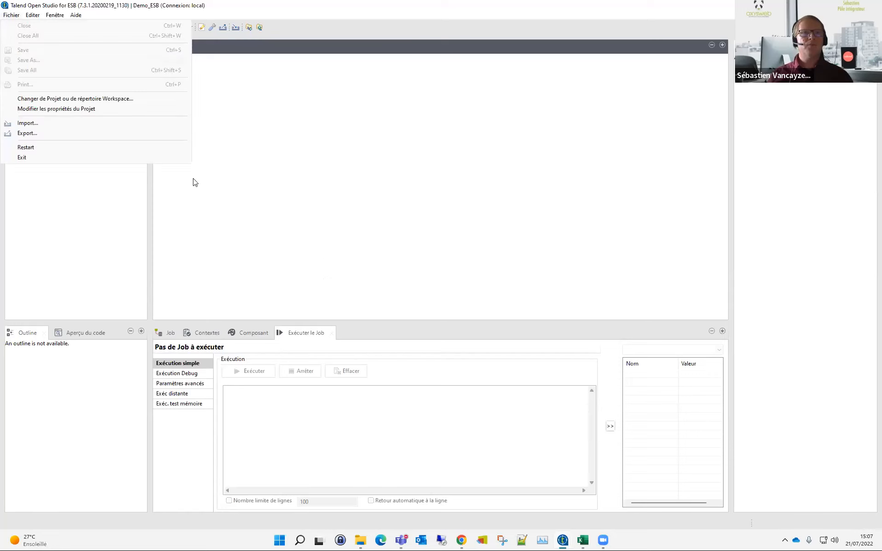
pyautogui.click(67, 109)
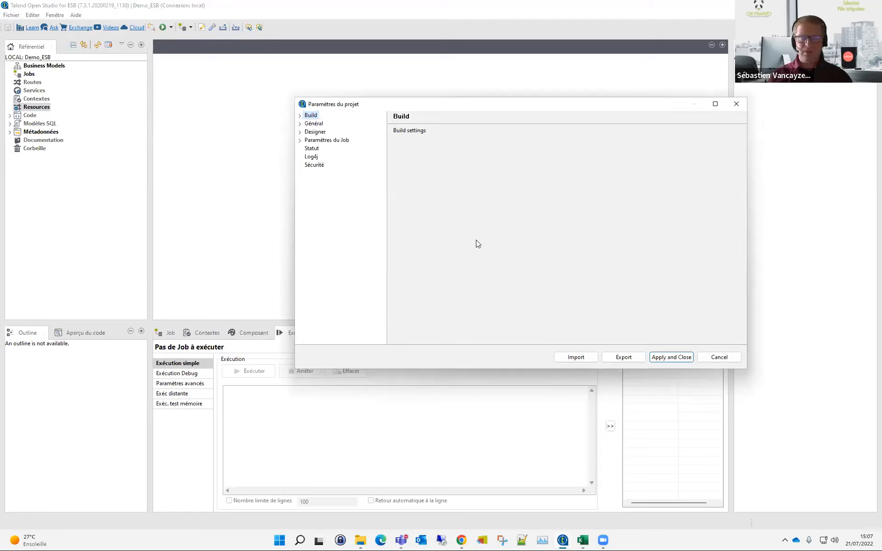
pyautogui.click(299, 141)
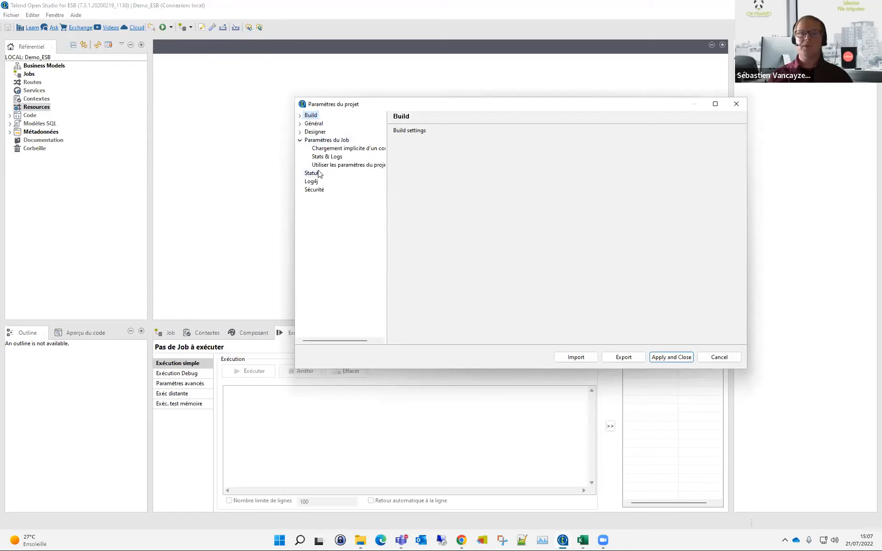
pyautogui.click(330, 165)
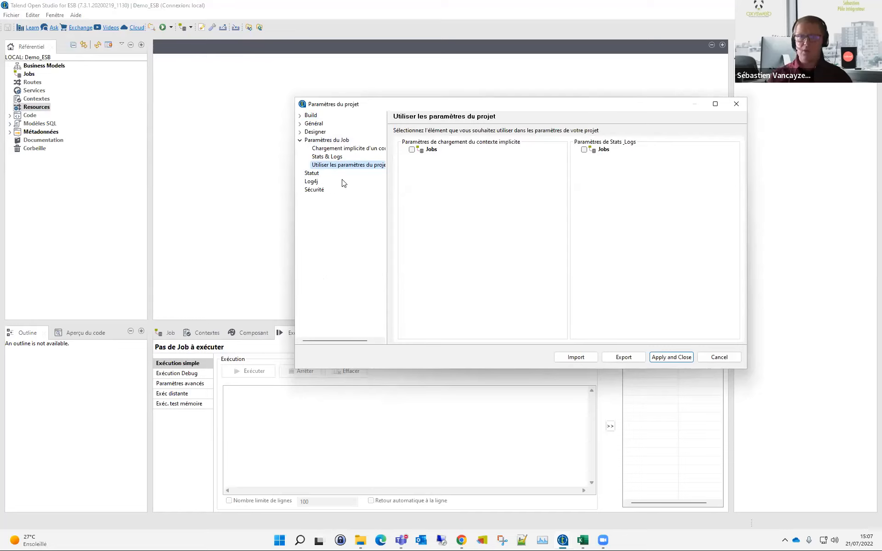
pyautogui.click(300, 140)
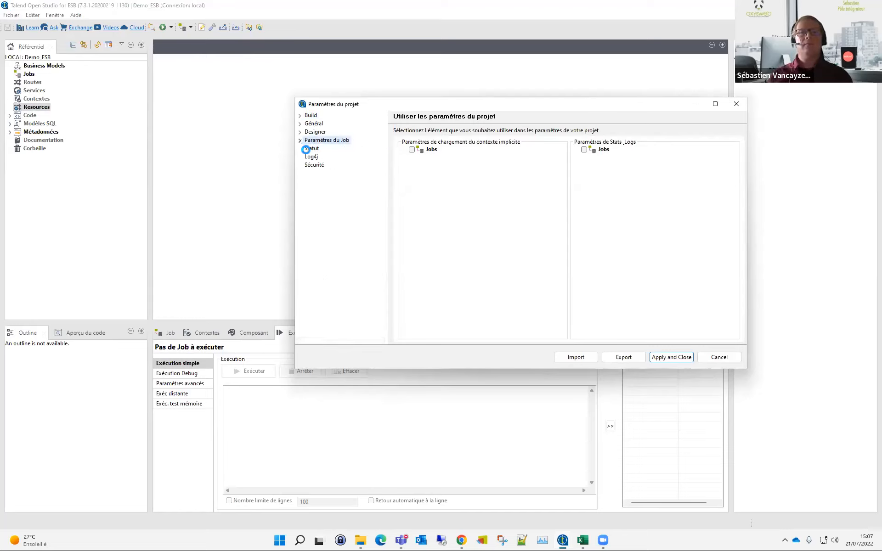
pyautogui.click(719, 358)
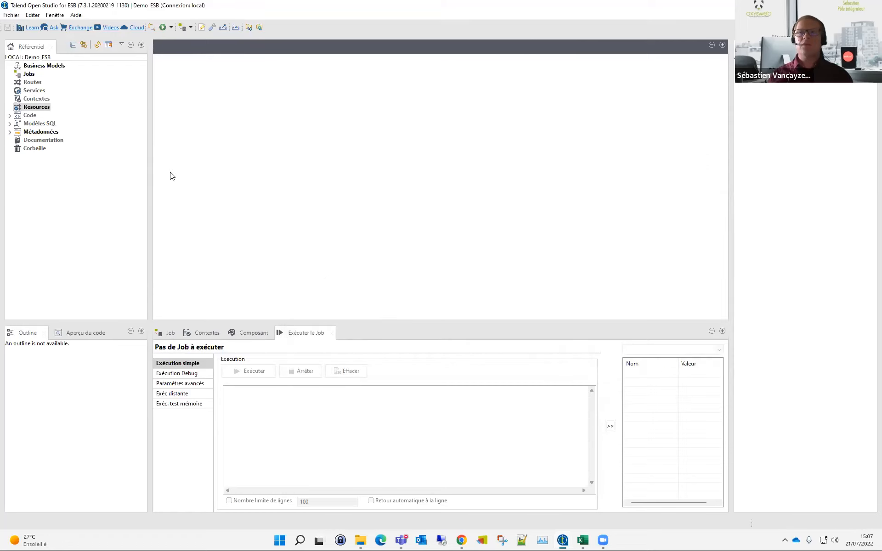
# Step: Narrow the Référentiel view slightly and dock the Palette beside it in the same group
pyautogui.moveTo(153, 163); pyautogui.dragTo(139, 161)
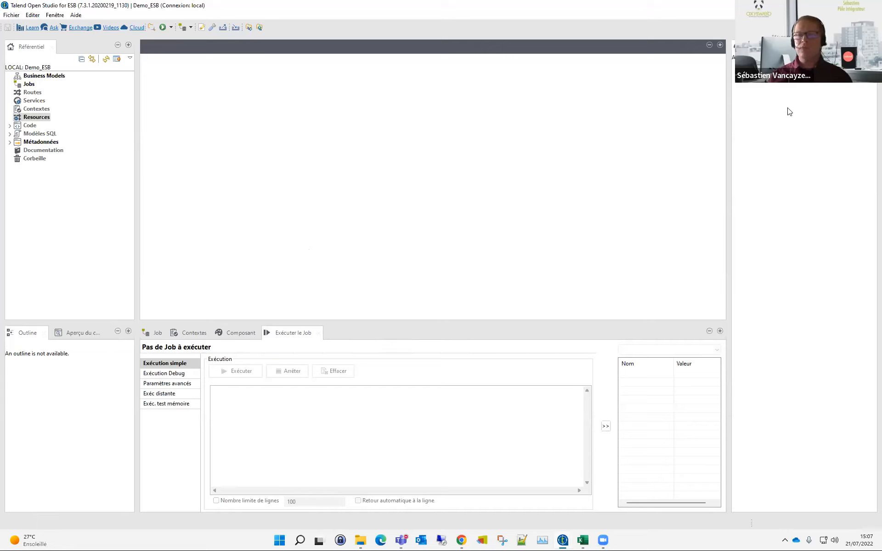
pyautogui.moveTo(765, 124); pyautogui.dragTo(68, 47)
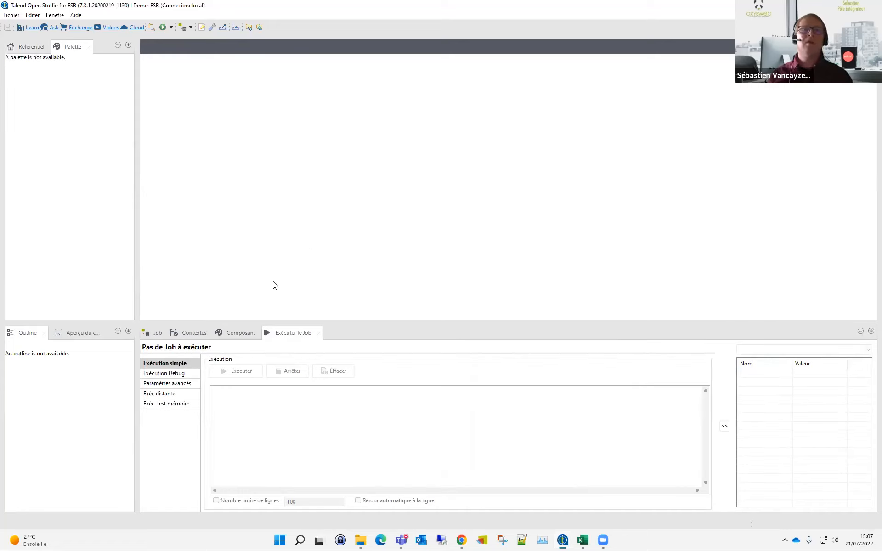
# Step: Turn off the curved connection style for the Job Designer in the Talend appearance preferences and apply the change
pyautogui.click(60, 16)
pyautogui.click(78, 61)
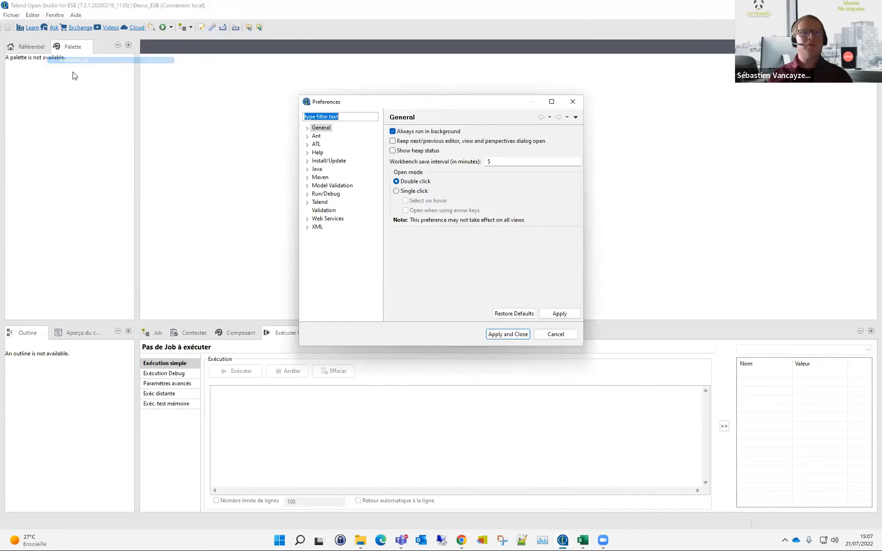
pyautogui.click(307, 202)
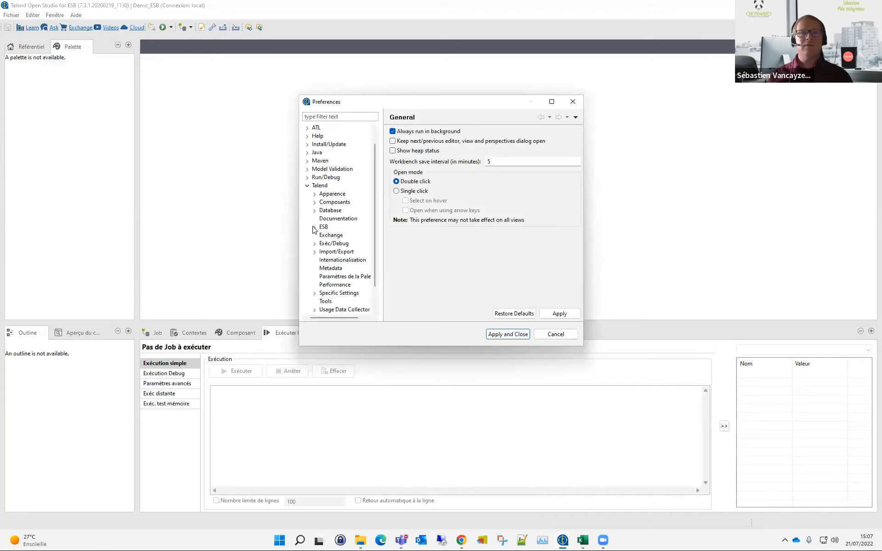
pyautogui.click(314, 194)
pyautogui.click(337, 210)
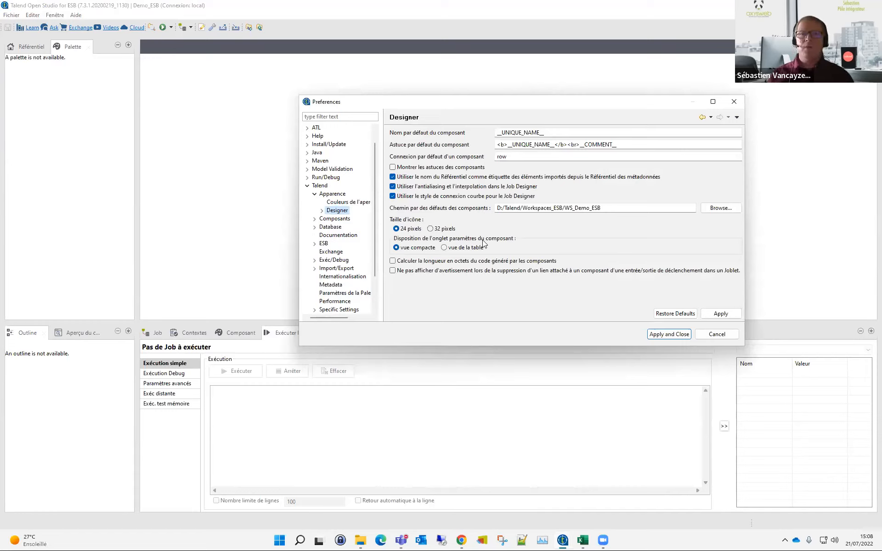
pyautogui.click(406, 201)
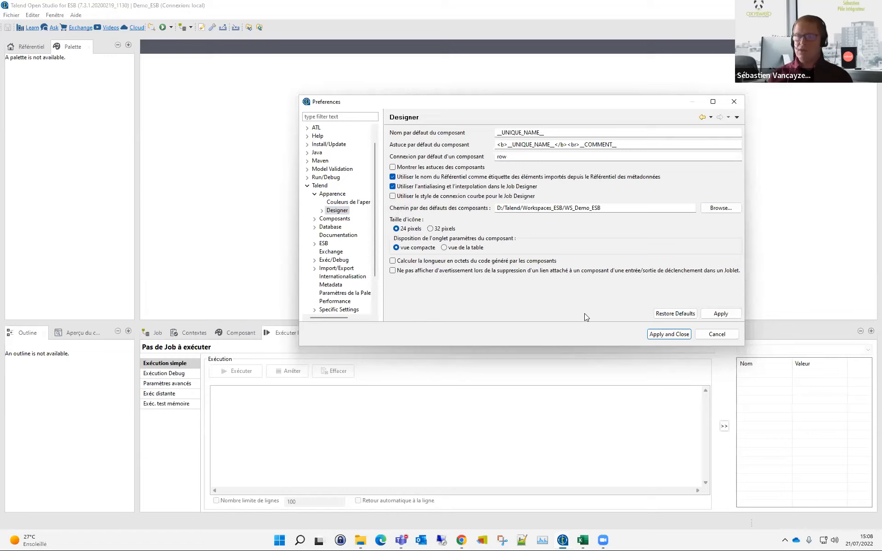
pyautogui.click(668, 336)
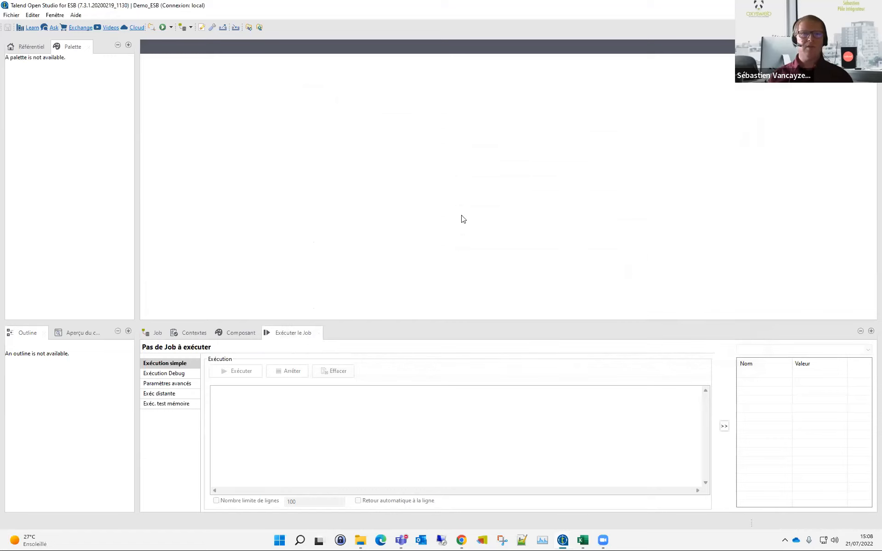
# Step: Bring the Référentiel back to the front and narrow its column to widen the design area
pyautogui.click(31, 47)
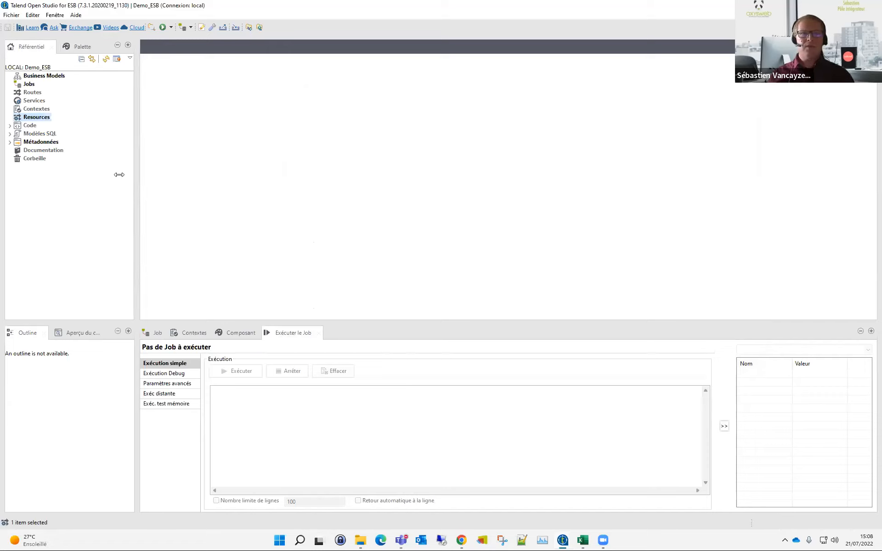
pyautogui.moveTo(130, 173); pyautogui.dragTo(114, 174)
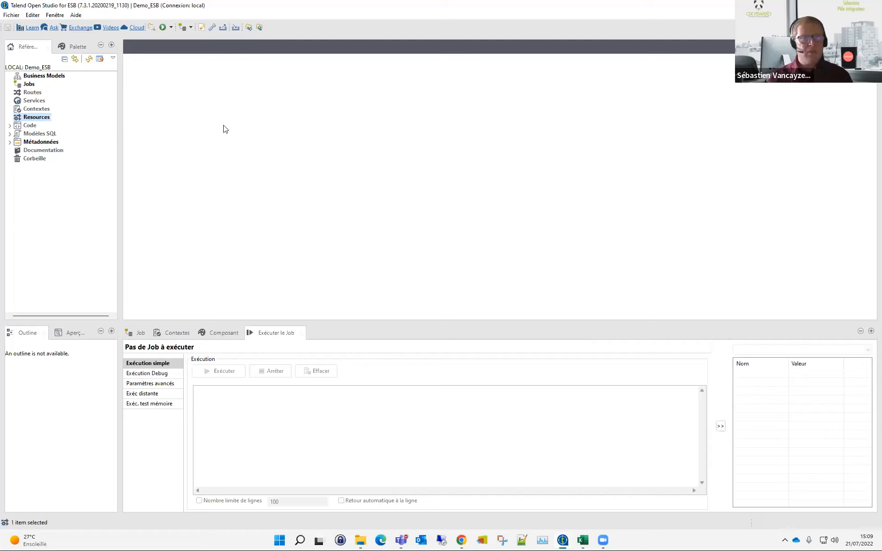
# Step: Create a new Job named test in the Jobs folder of the repository
pyautogui.click(24, 85)
pyautogui.rightClick(24, 85)
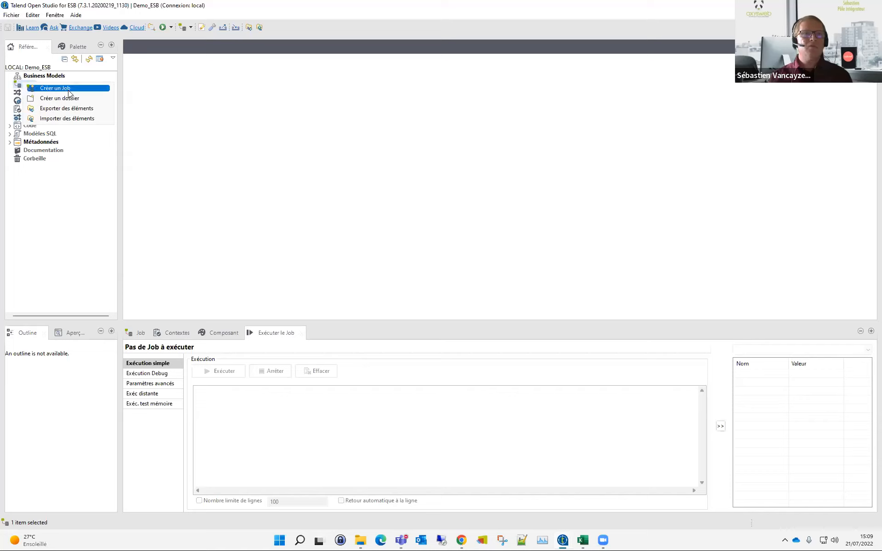
pyautogui.click(60, 94)
pyautogui.write('test')
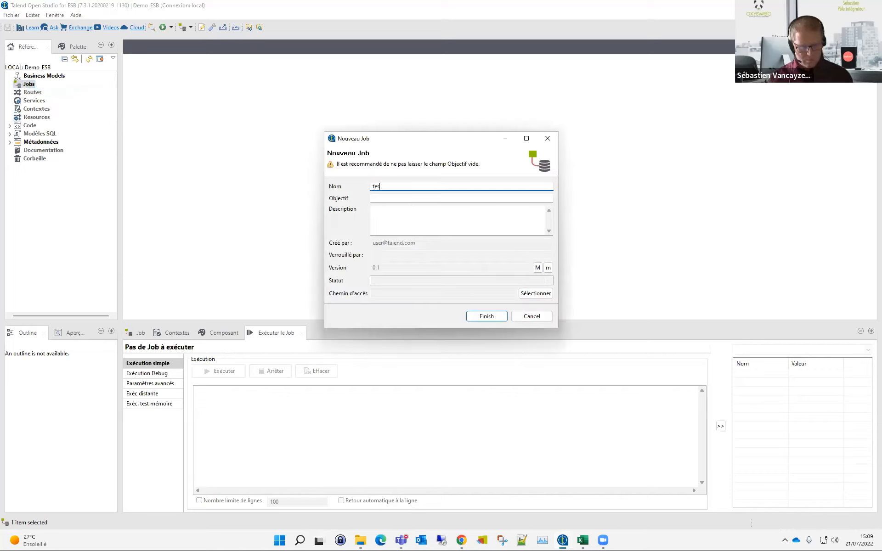
pyautogui.press('Return')
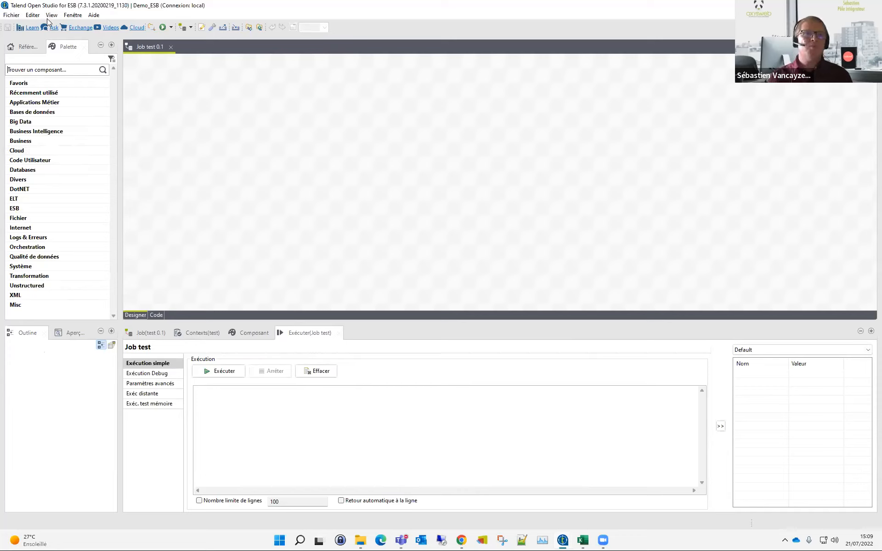
# Step: Return to the Référentiel tree to view the test Job and the Routes node, and close the Job's editor
pyautogui.click(28, 46)
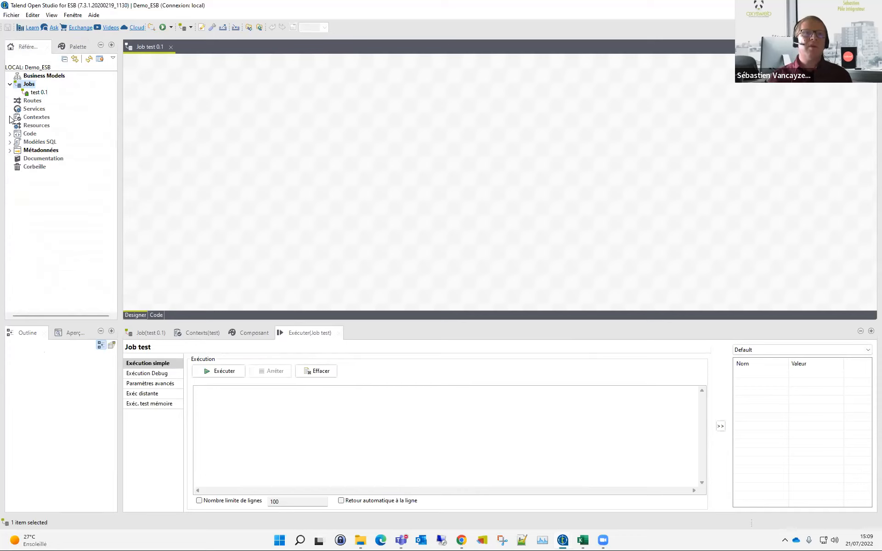
pyautogui.click(33, 101)
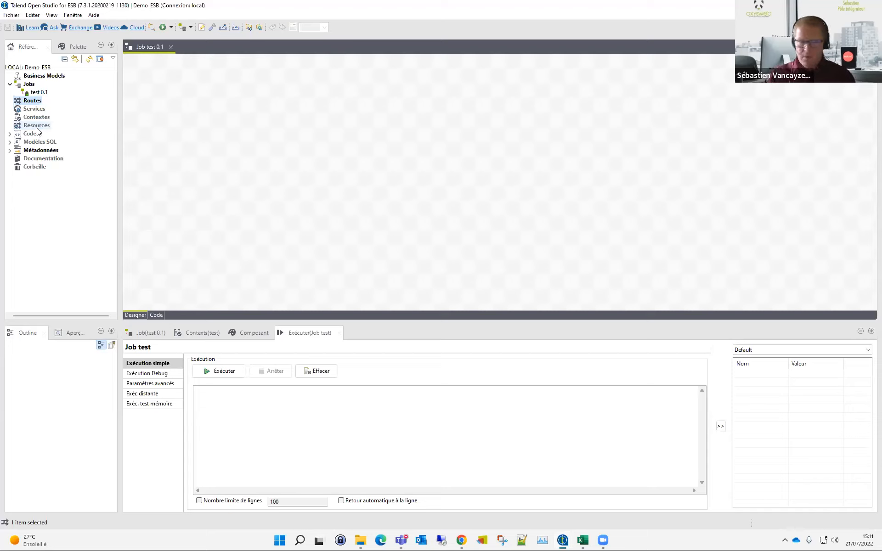
pyautogui.click(292, 178)
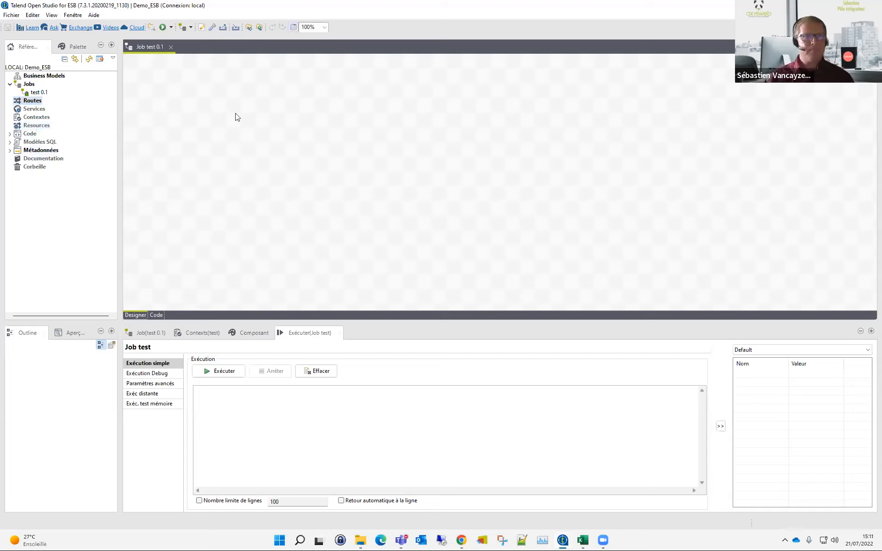
pyautogui.click(173, 47)
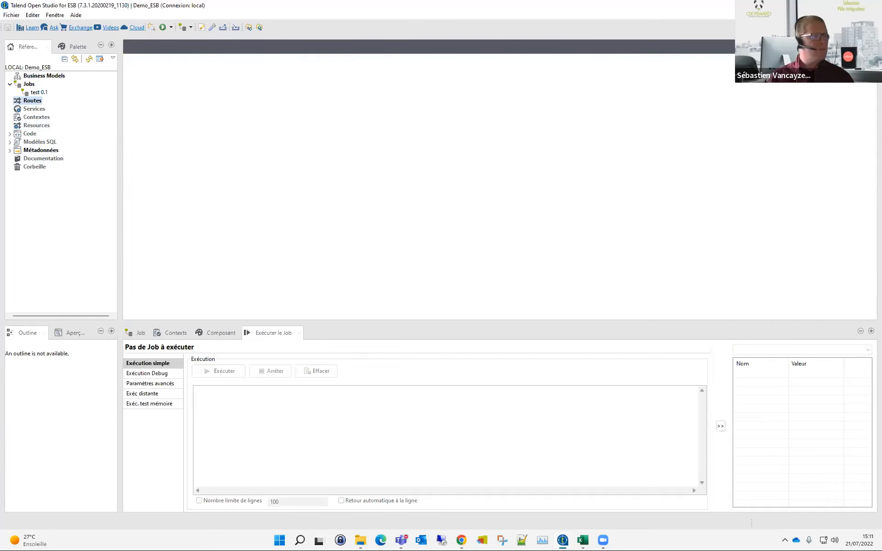
# Step: Delete the test Job from the Jobs folder and check the Corbeille for it
pyautogui.hotkey('alt', 'Tab')
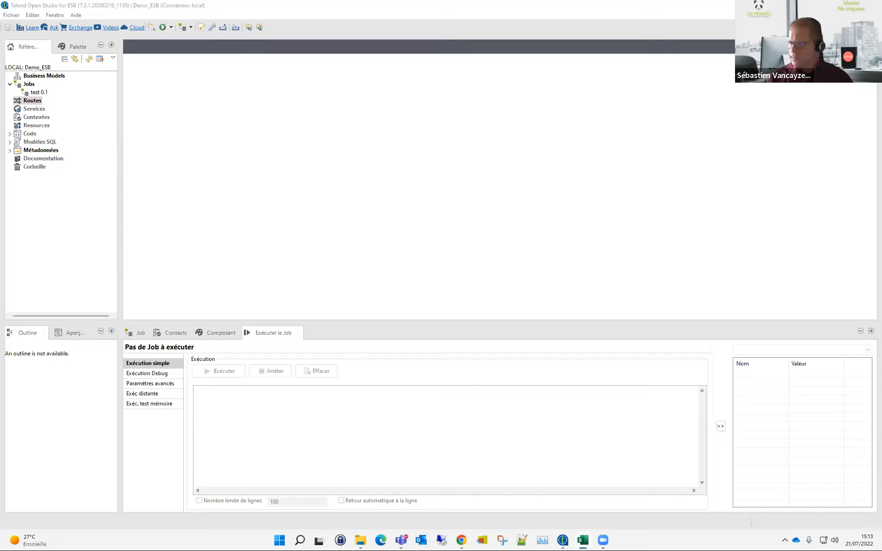
pyautogui.click(32, 101)
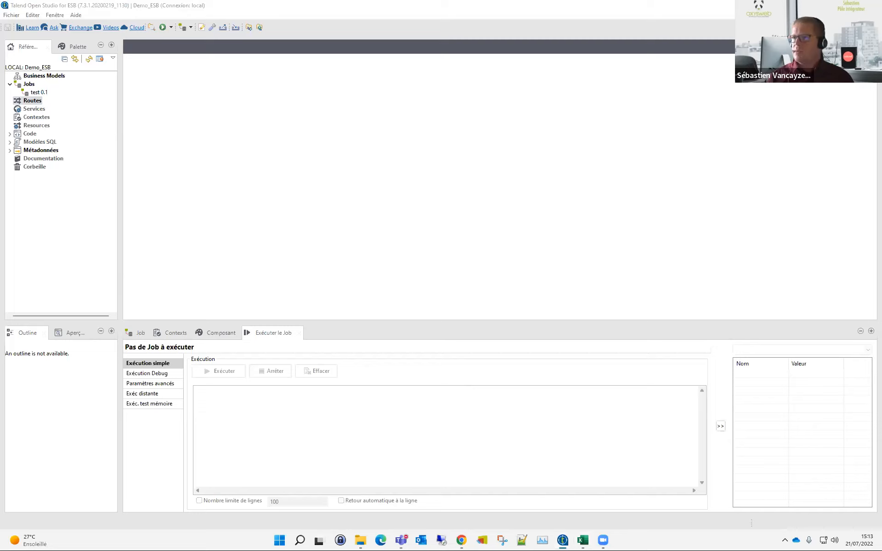
pyautogui.click(38, 93)
pyautogui.rightClick(39, 92)
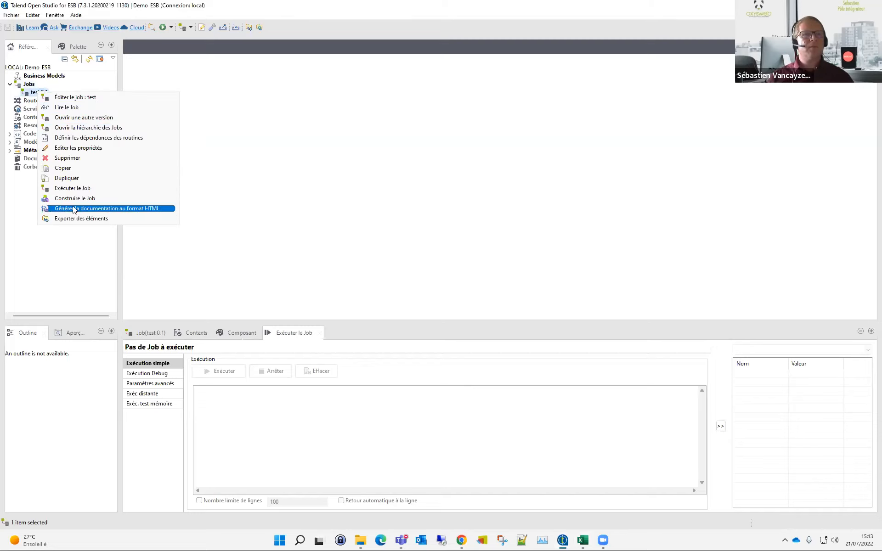
pyautogui.click(79, 158)
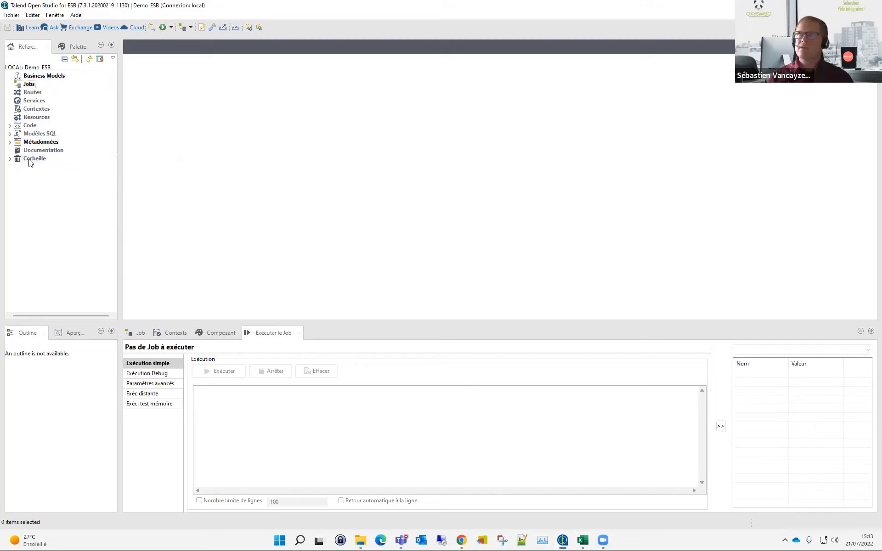
pyautogui.click(10, 158)
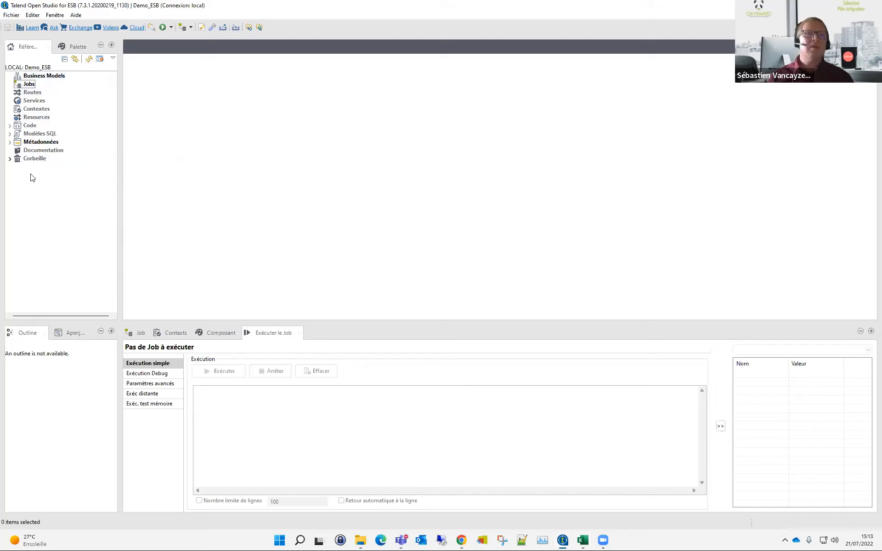
pyautogui.click(10, 158)
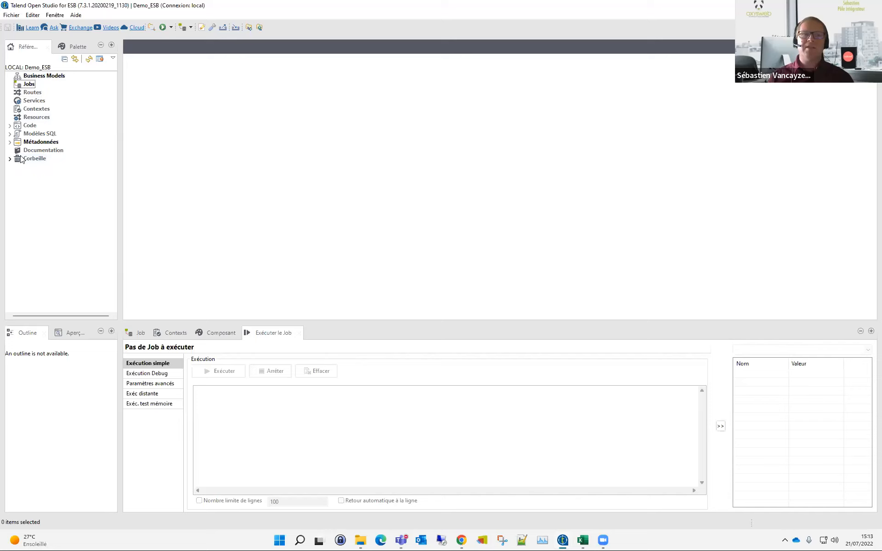
# Step: Try to create another Job named test in the Jobs folder, and cancel its creation
pyautogui.rightClick(27, 85)
pyautogui.click(59, 89)
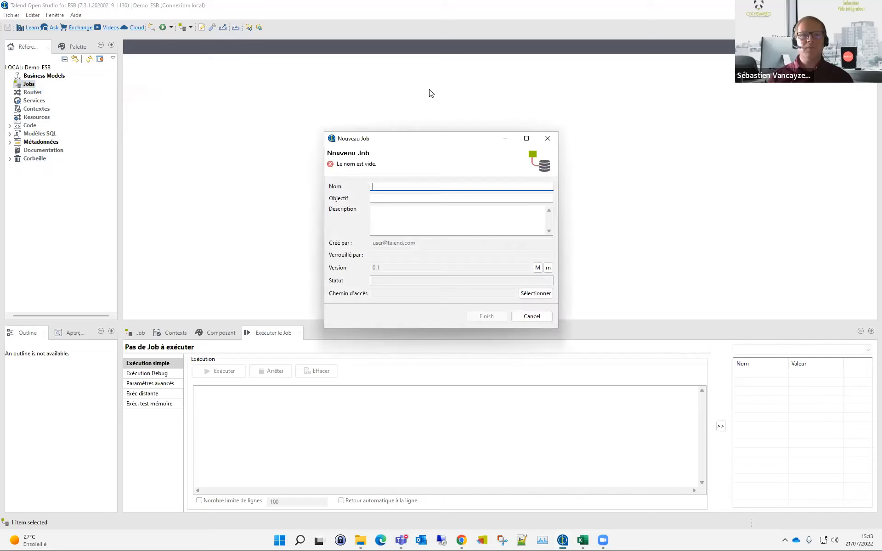
pyautogui.write('test')
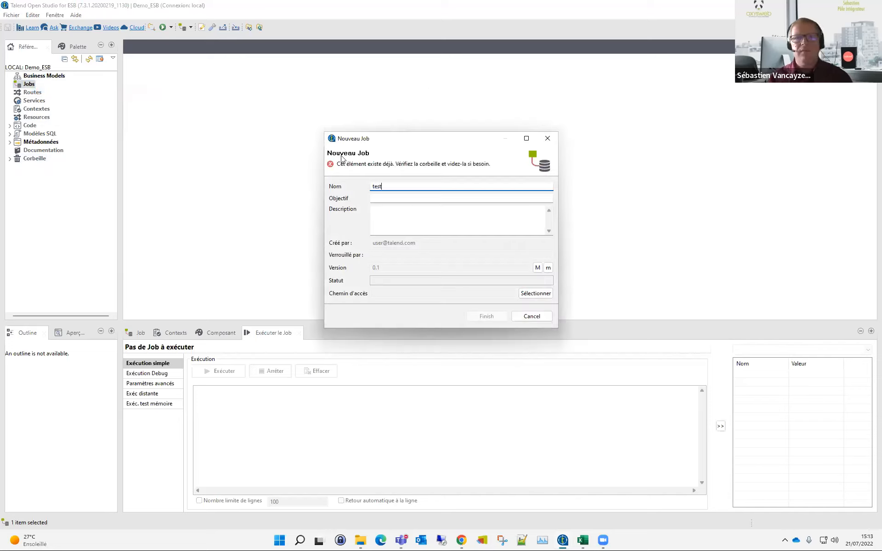
pyautogui.moveTo(382, 165); pyautogui.dragTo(339, 166)
pyautogui.click(368, 164)
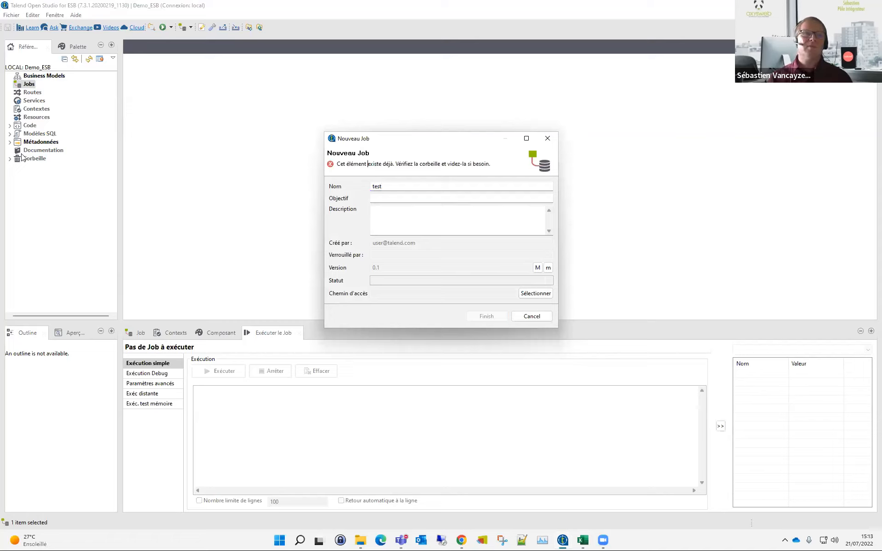
pyautogui.click(522, 320)
pyautogui.click(527, 318)
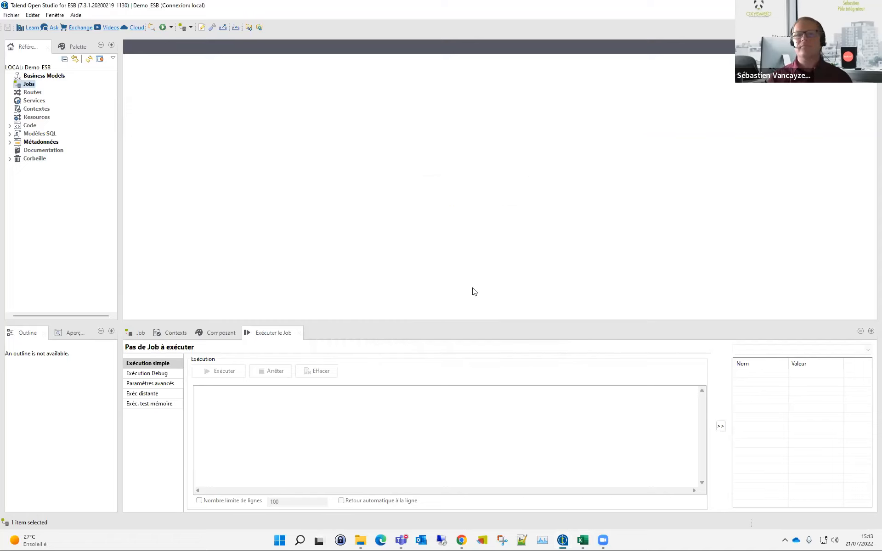
# Step: Expand the Corbeille and permanently delete the test 0.1 Job from it
pyautogui.click(9, 159)
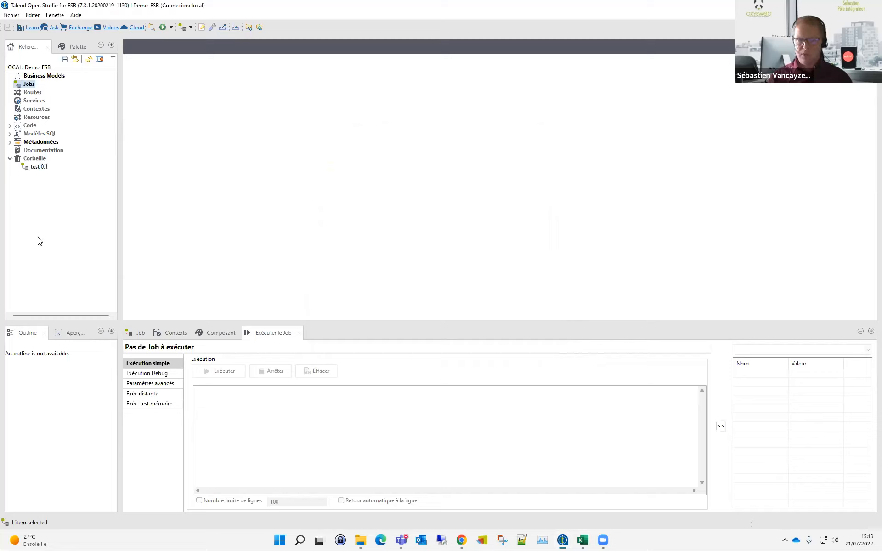
pyautogui.click(44, 168)
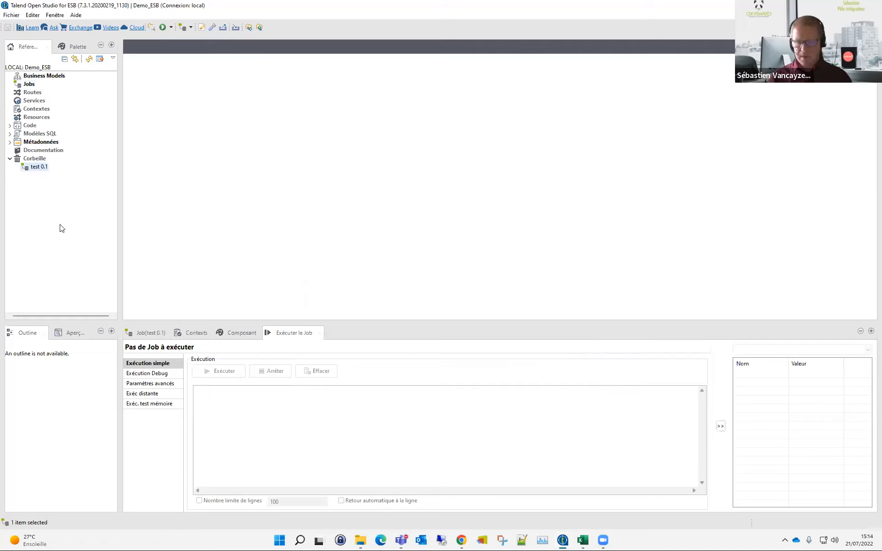
pyautogui.press('Delete')
pyautogui.click(488, 257)
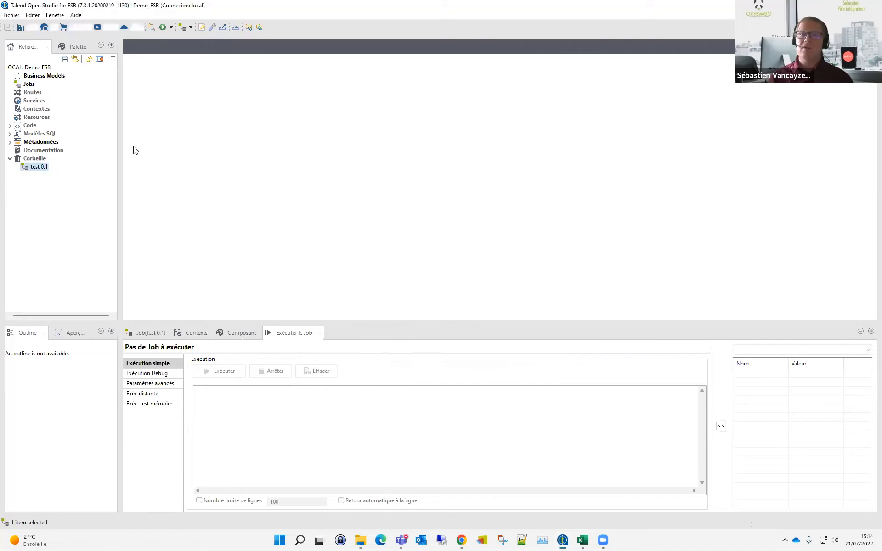
pyautogui.rightClick(33, 93)
pyautogui.click(73, 99)
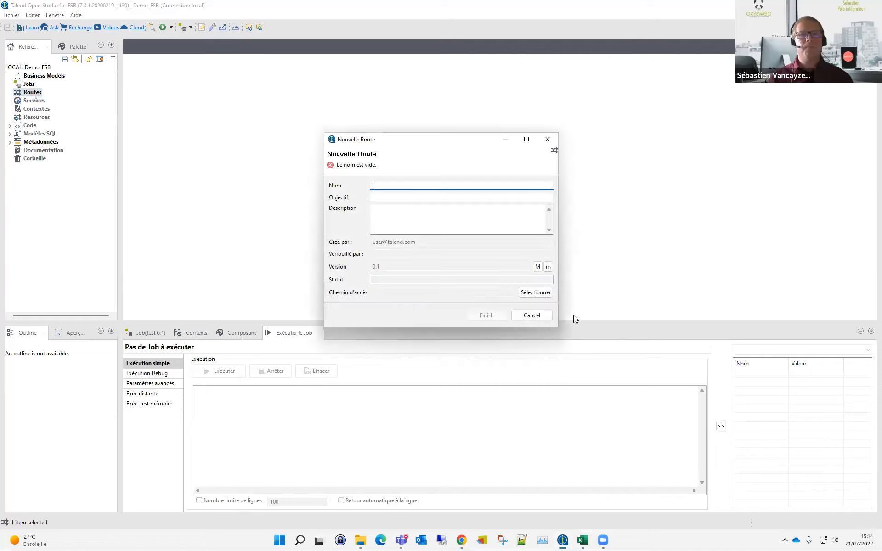
pyautogui.click(529, 315)
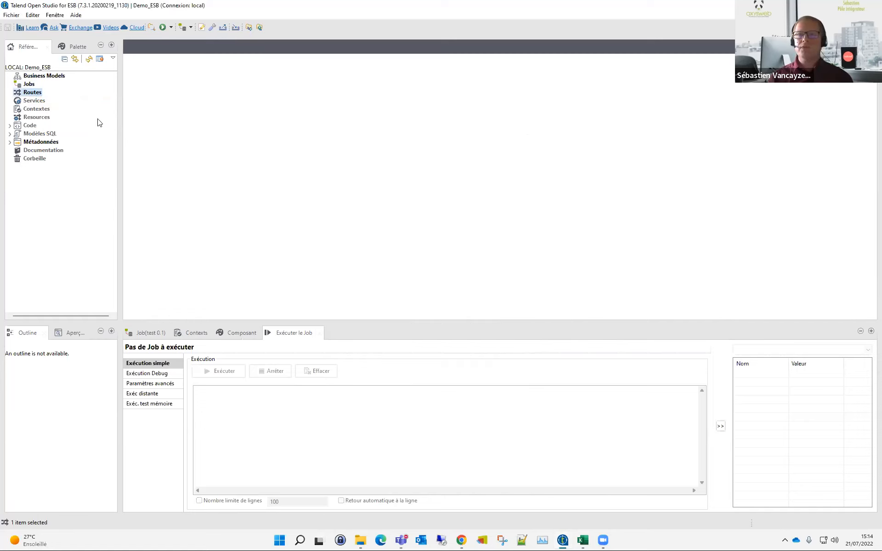
# Step: Start a new Route in the Routes folder named cFile with the objective "objectif de ma route"
pyautogui.rightClick(32, 95)
pyautogui.click(59, 100)
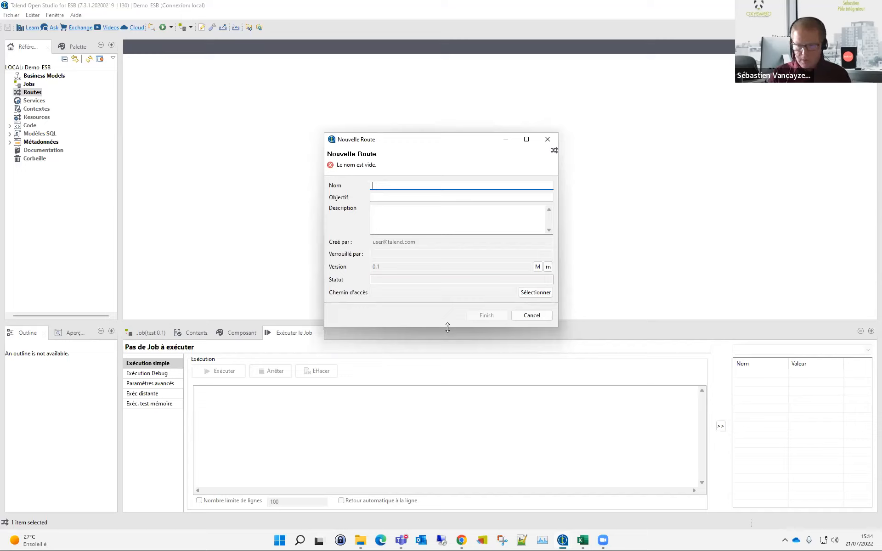
pyautogui.write('cFile')
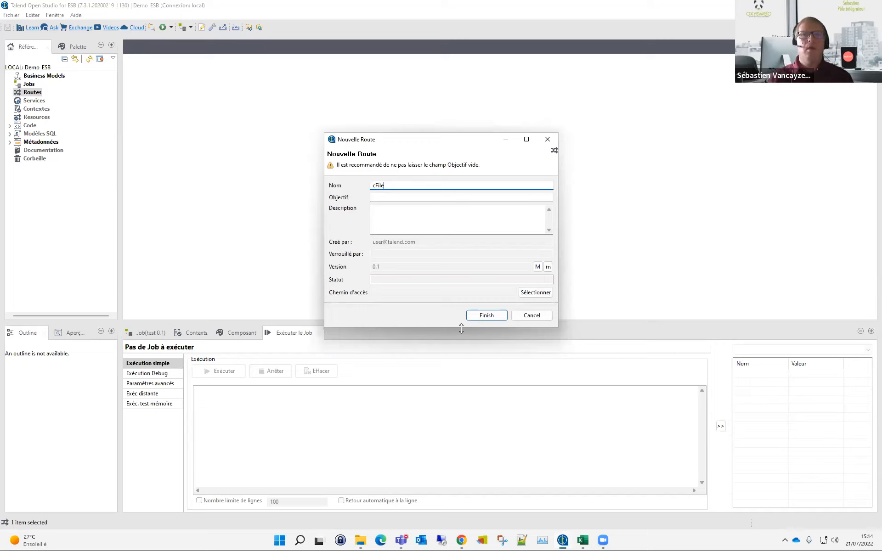
pyautogui.click(412, 198)
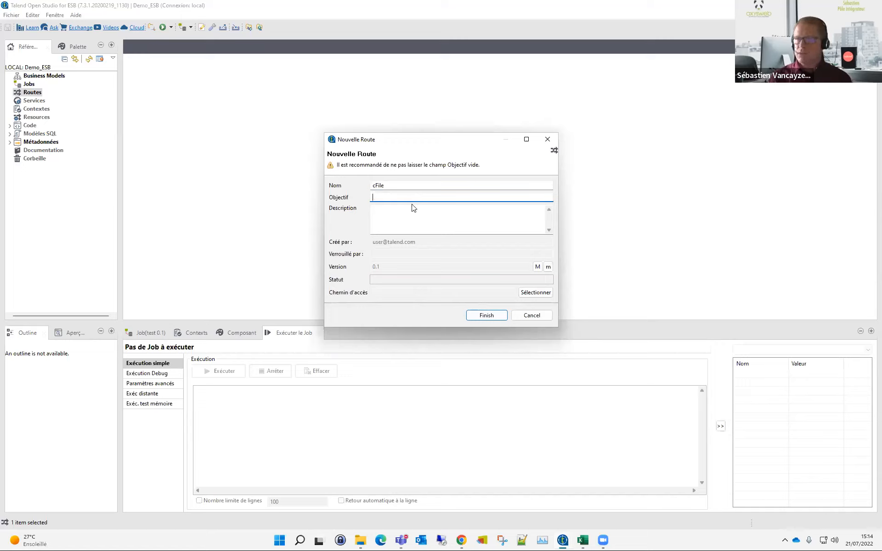
pyautogui.write('ob')
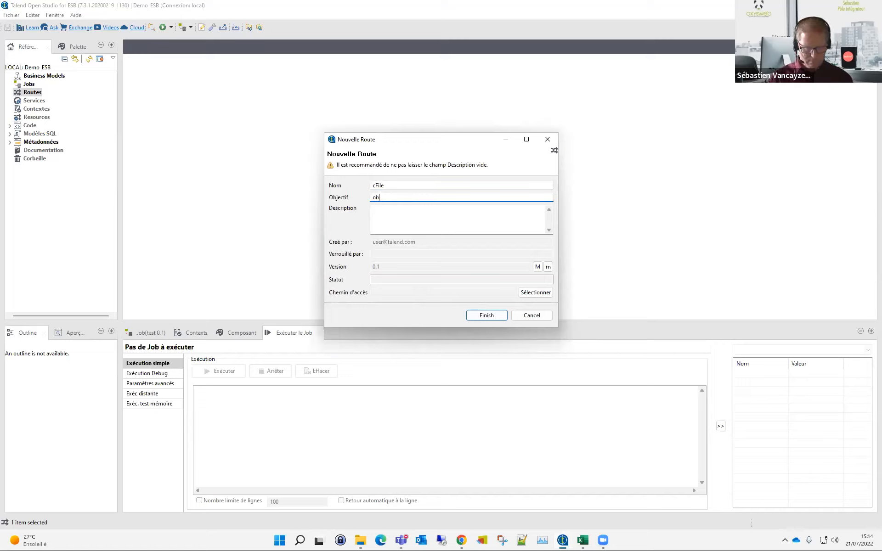
pyautogui.write('jectif de ma route')
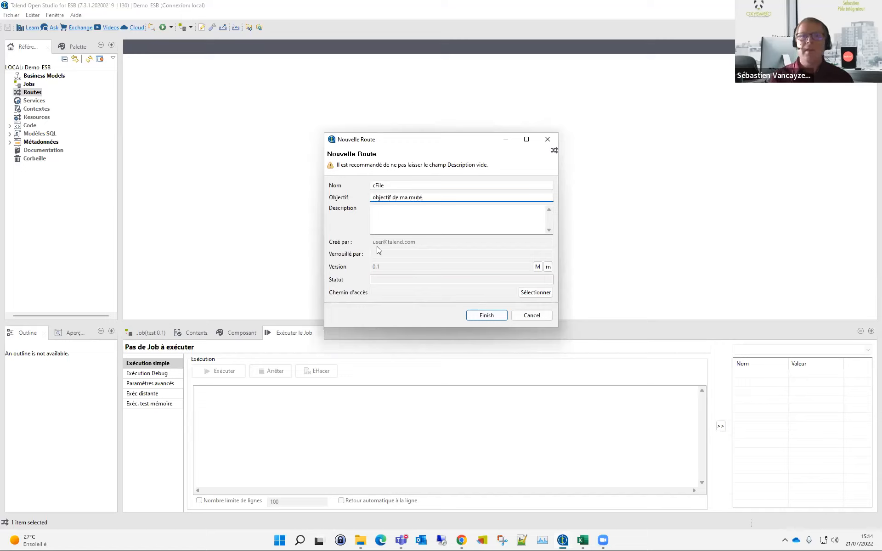
# Step: Enter the Route description "A quoi ça sert" with "0.1 : version initiale" on a second line, and create the Route
pyautogui.click(386, 227)
pyautogui.write('A ')
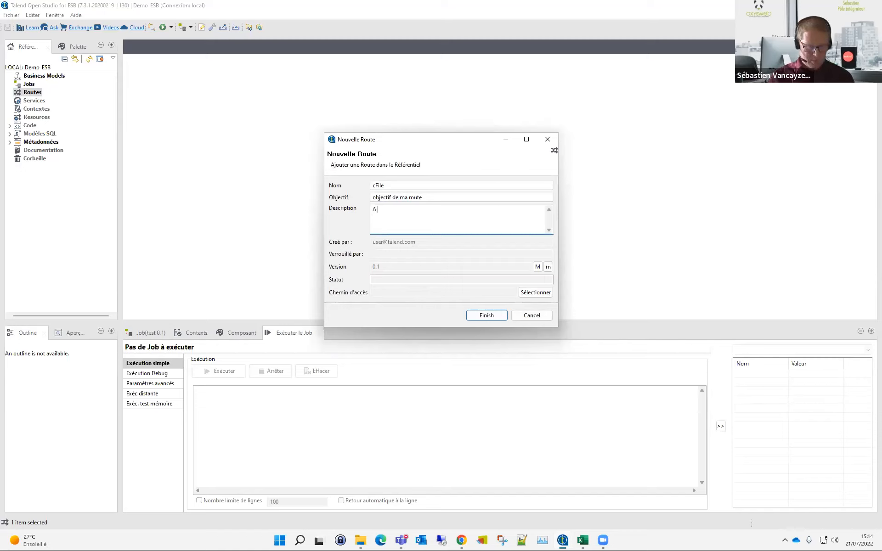
pyautogui.write('quoi ça sert')
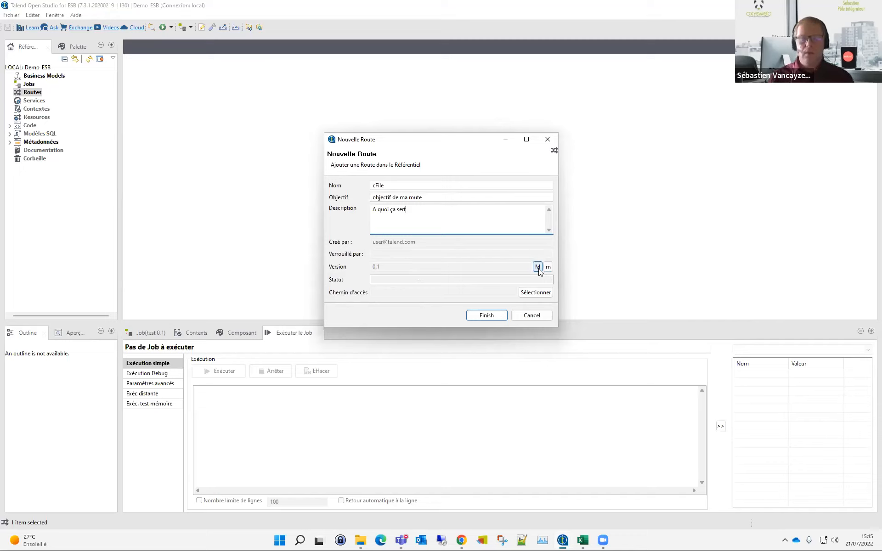
pyautogui.press('Return')
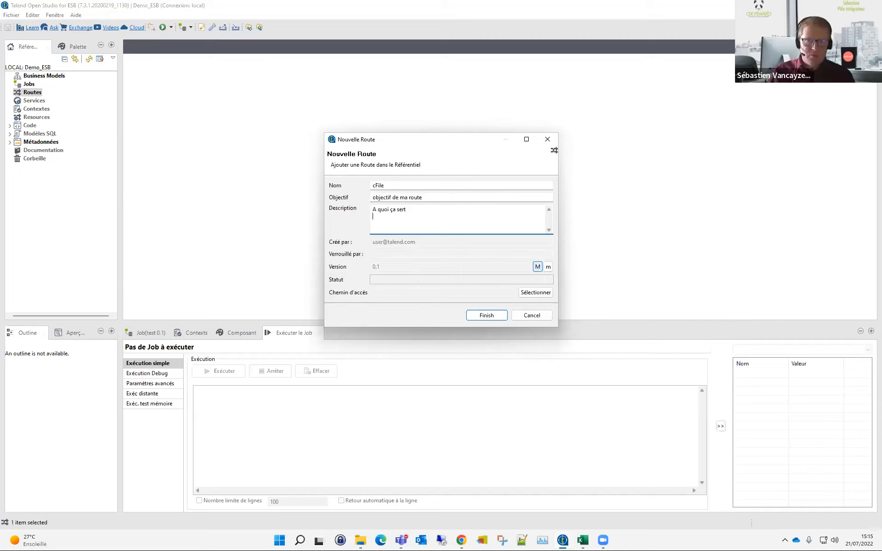
pyautogui.write('0.1')
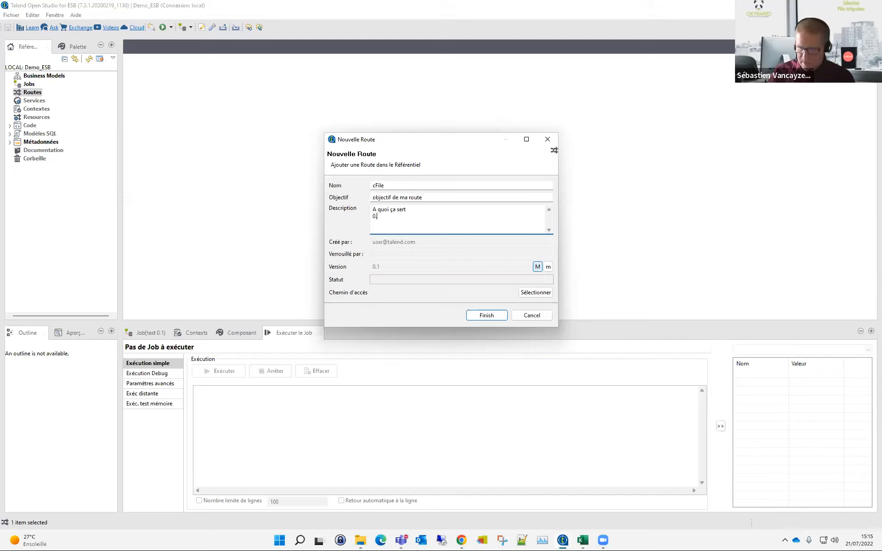
pyautogui.write(' : ')
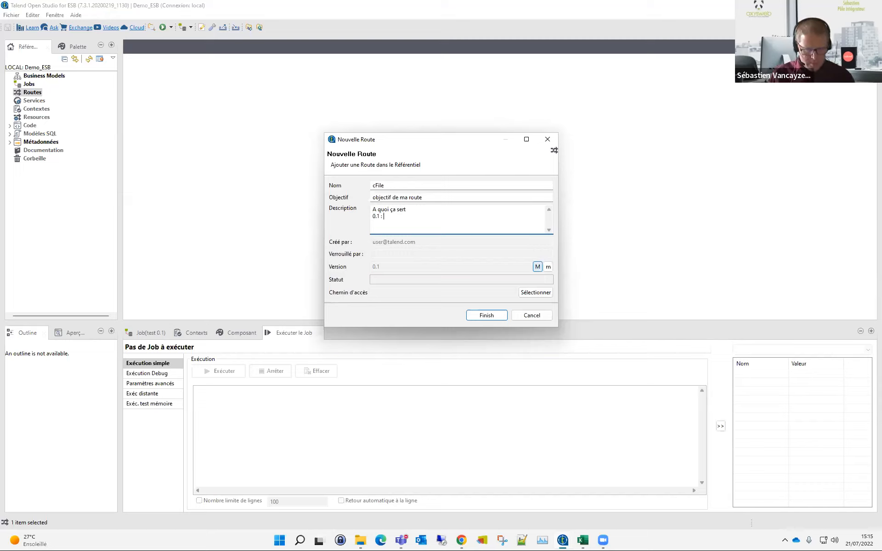
pyautogui.write('versi')
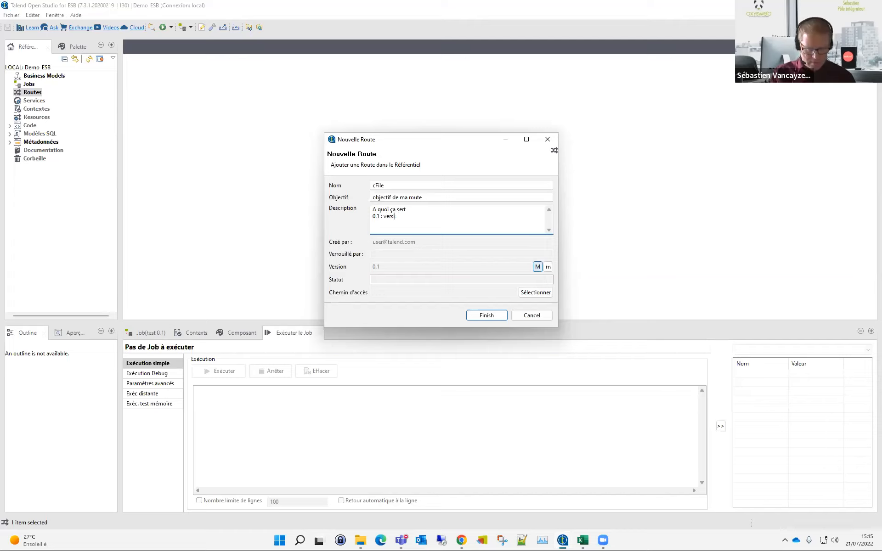
pyautogui.write('on initiale')
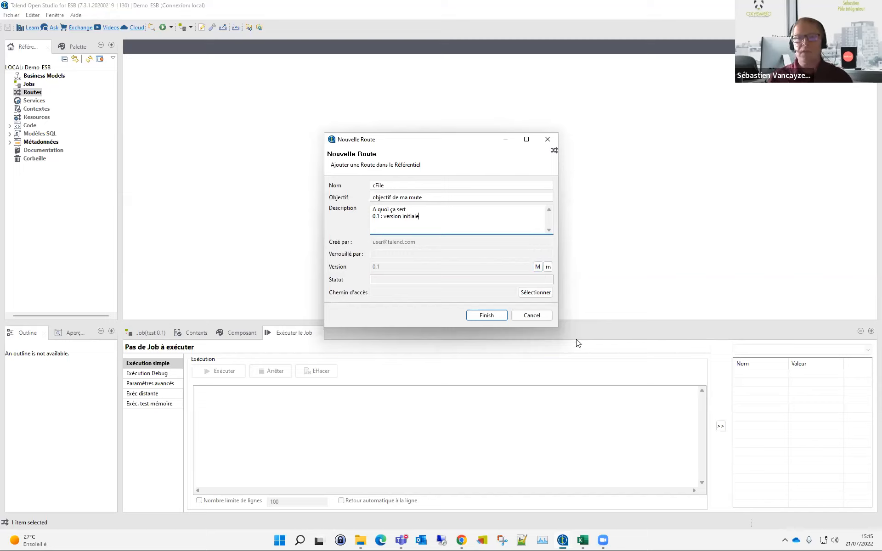
pyautogui.click(497, 315)
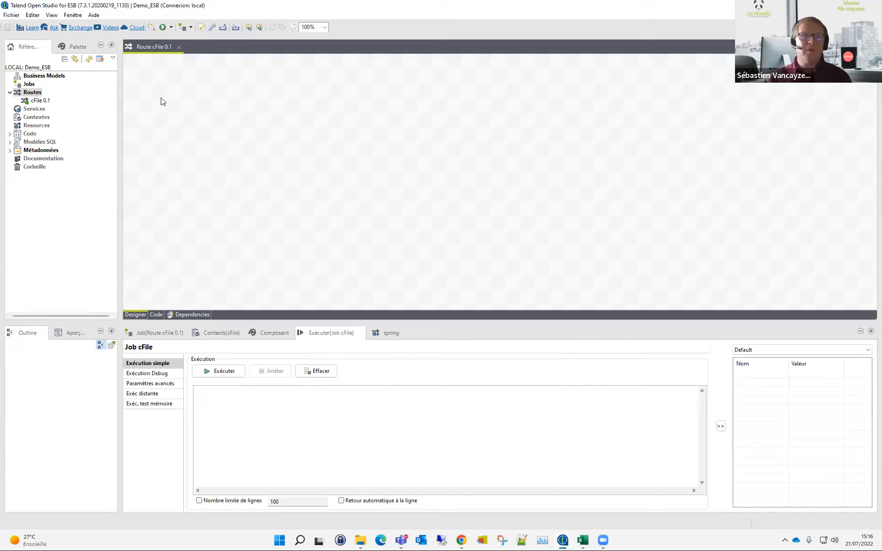
# Step: Show the component Palette and browse its Talend and Core categories
pyautogui.click(75, 46)
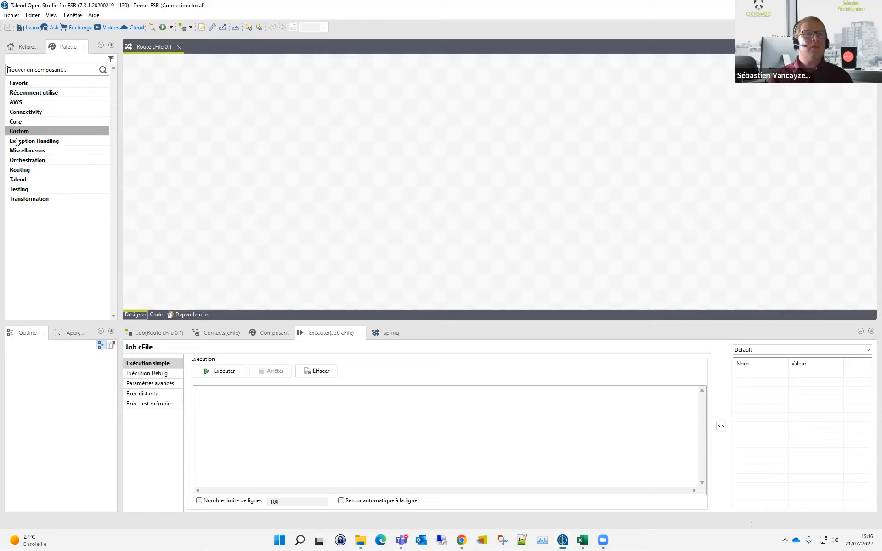
pyautogui.click(21, 181)
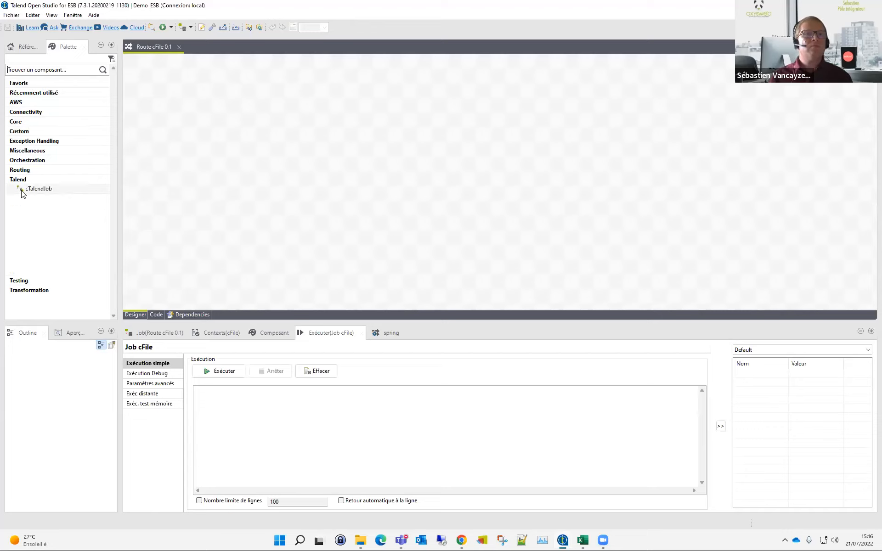
pyautogui.click(24, 122)
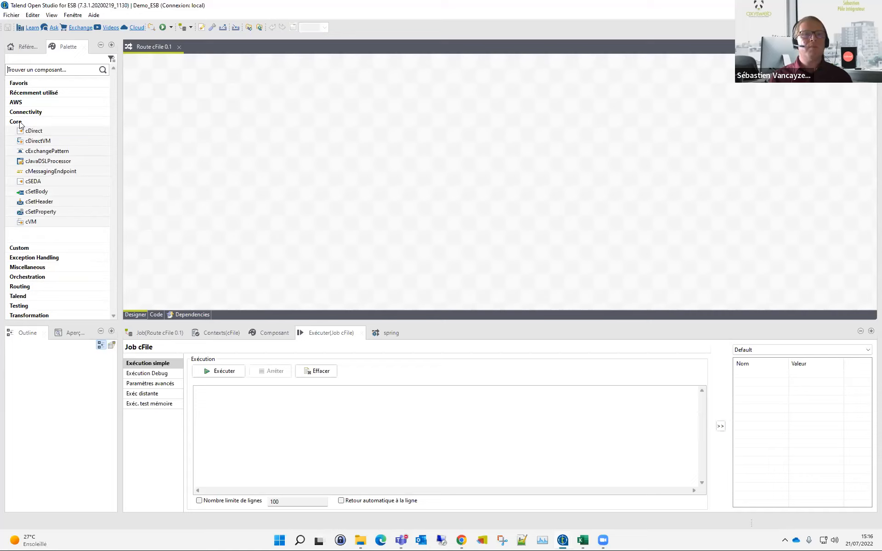
# Step: Add a cFile component to the Route's design area and position it in the upper part of the canvas
pyautogui.click(270, 107)
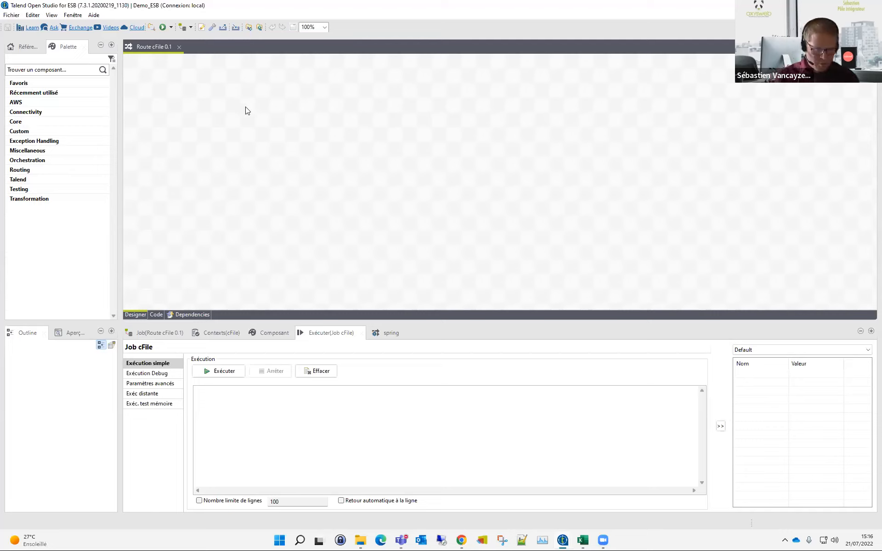
pyautogui.write('cfi')
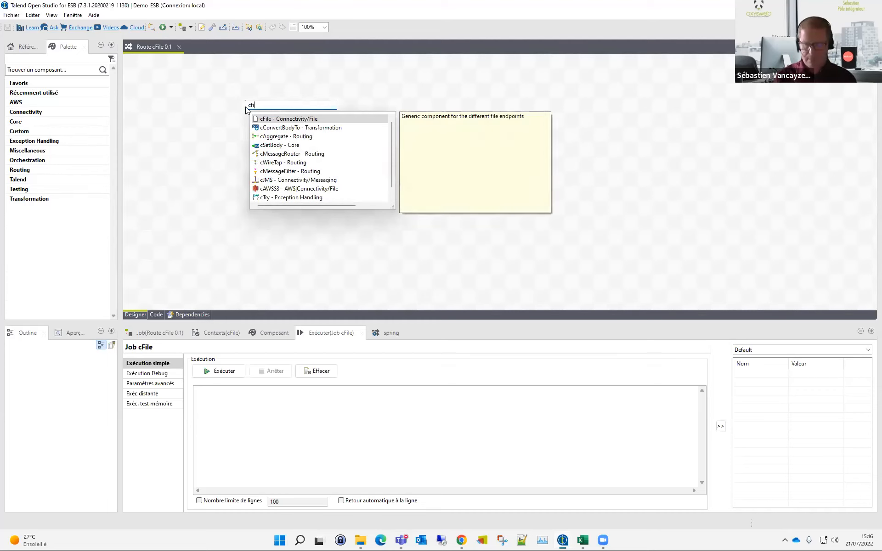
pyautogui.press('Return')
pyautogui.moveTo(246, 109); pyautogui.dragTo(325, 134)
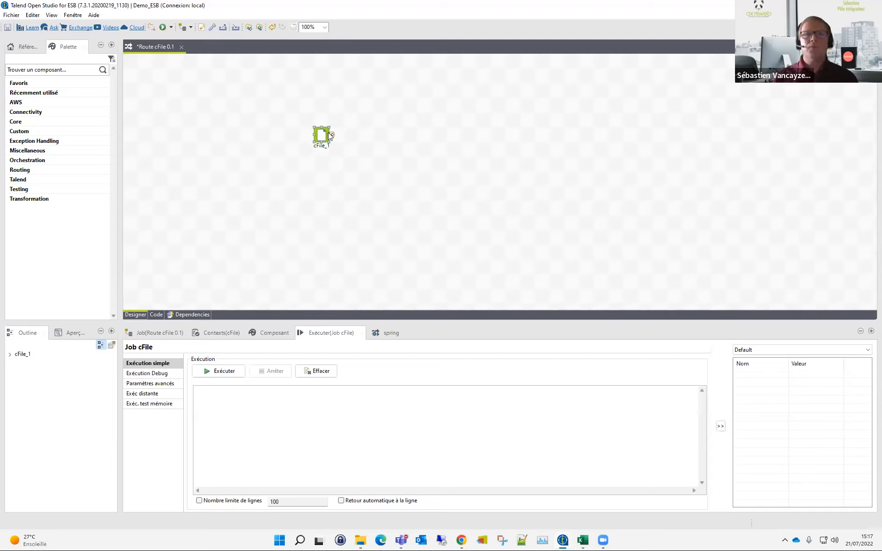
pyautogui.moveTo(321, 135); pyautogui.dragTo(309, 138)
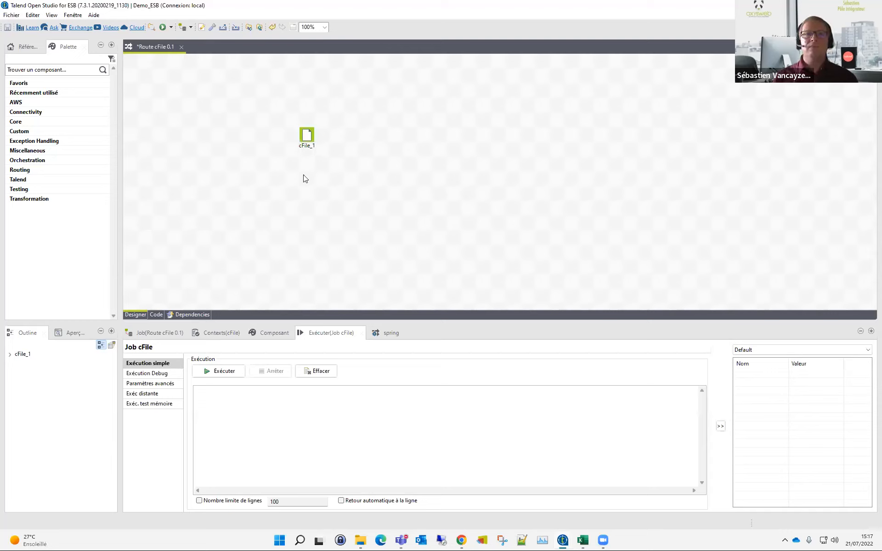
# Step: Rename the cFile component on the canvas as IN
pyautogui.click(312, 146)
pyautogui.write('IN')
pyautogui.press('Return')
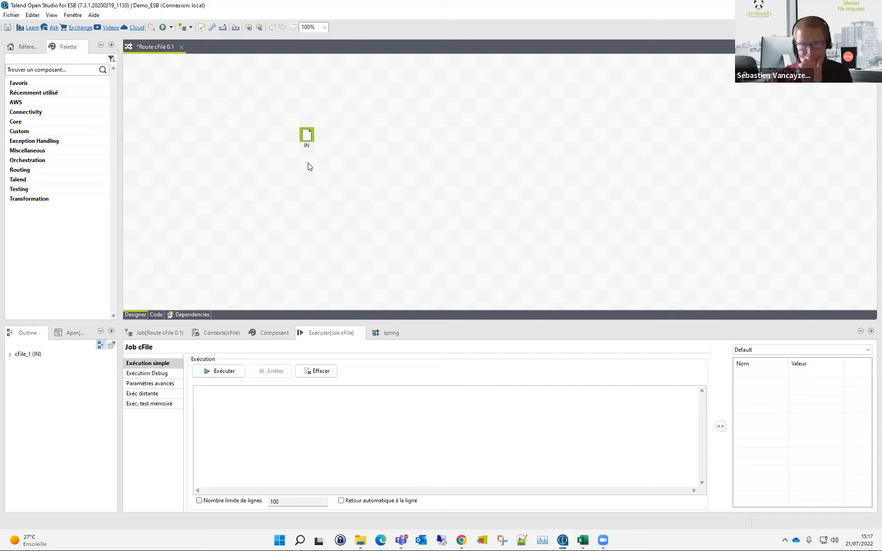
# Step: Examine the IN component's simple parameters and its advanced parameters table
pyautogui.click(309, 133)
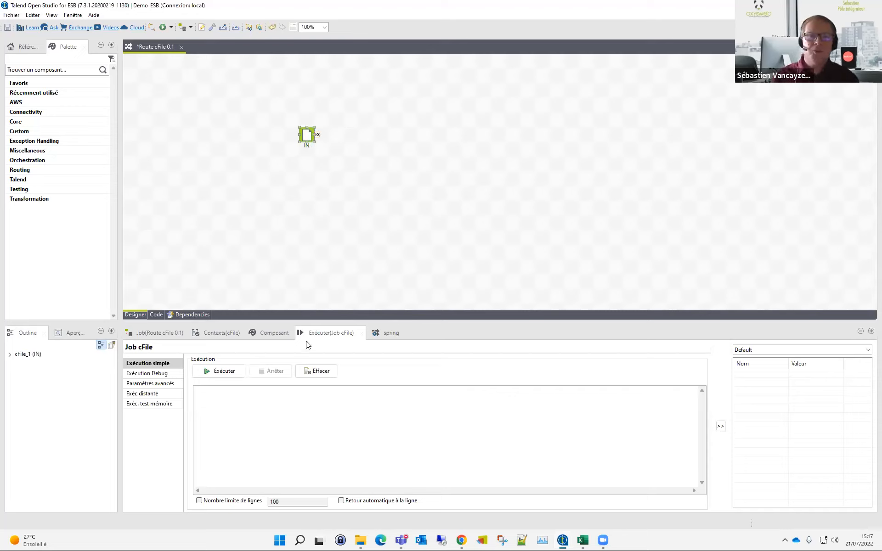
pyautogui.click(284, 336)
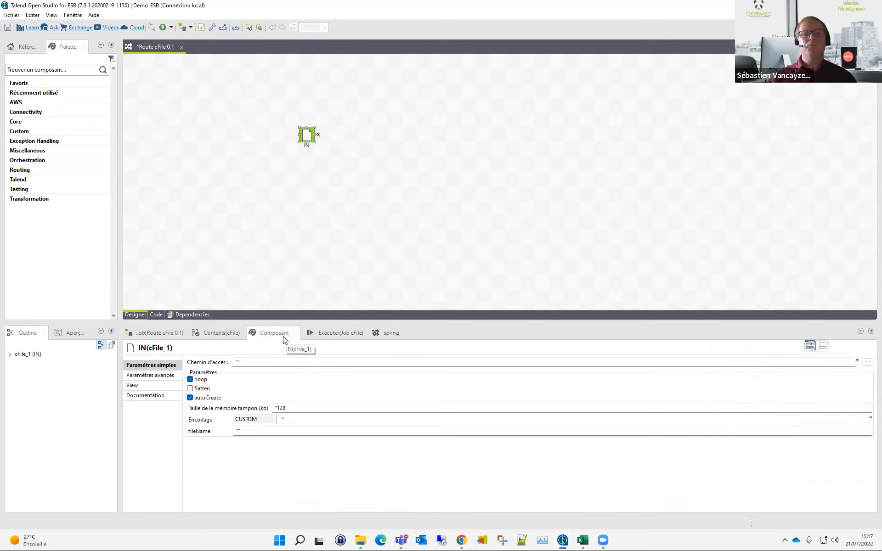
pyautogui.click(352, 182)
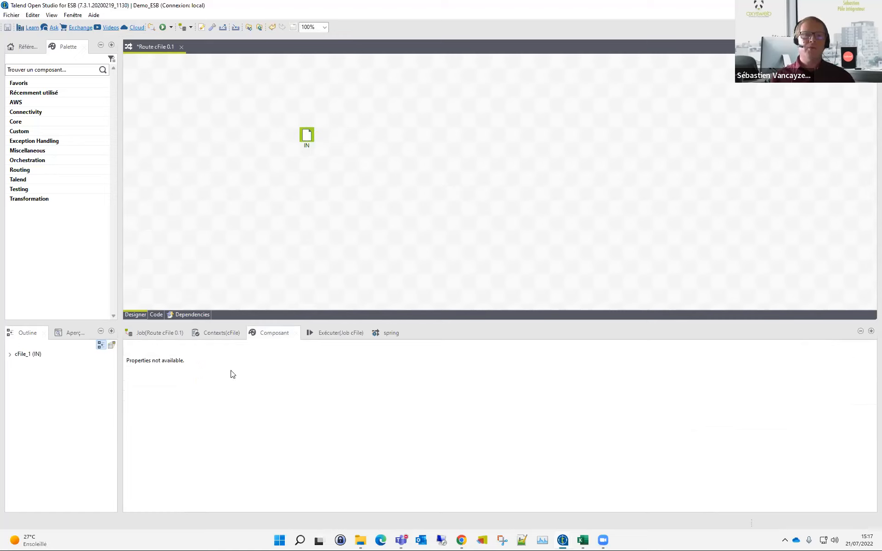
pyautogui.click(305, 136)
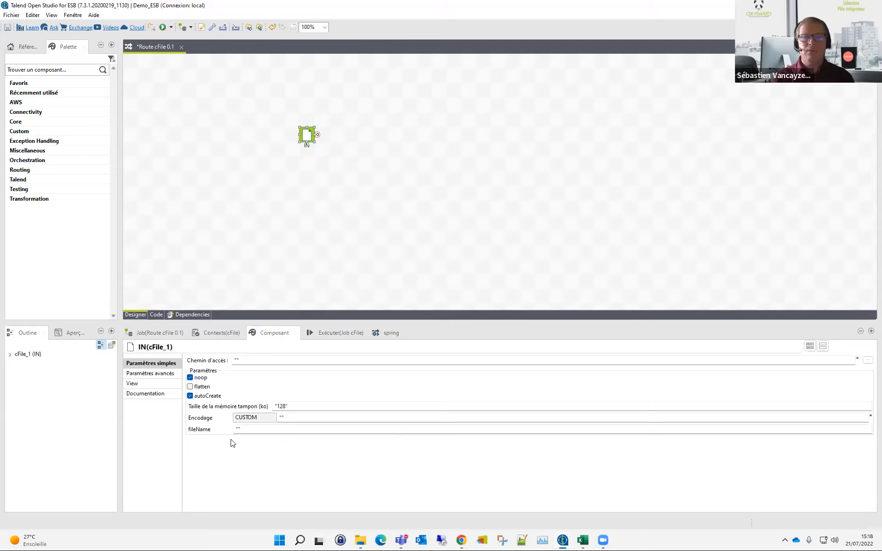
pyautogui.click(171, 375)
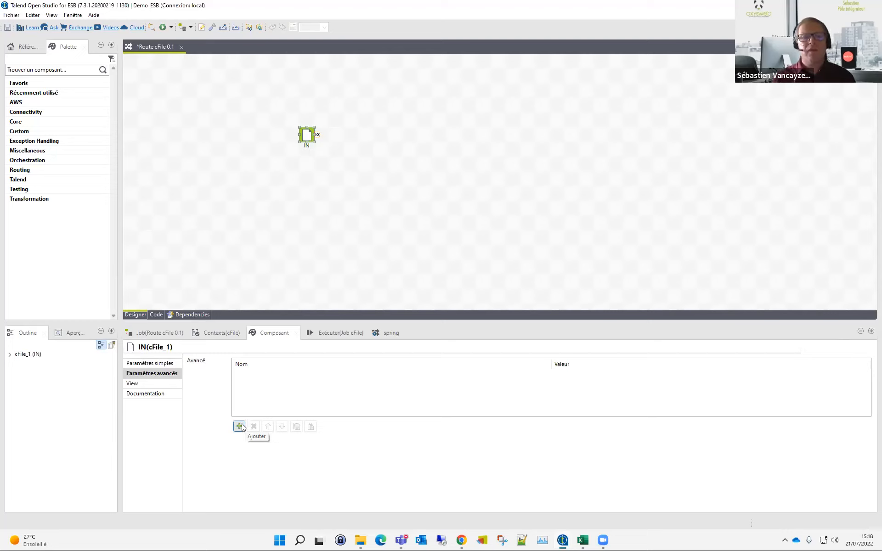
# Step: Add a "newLine" row to the IN component's advanced parameters table, leaving its value empty
pyautogui.click(241, 424)
pyautogui.click(264, 374)
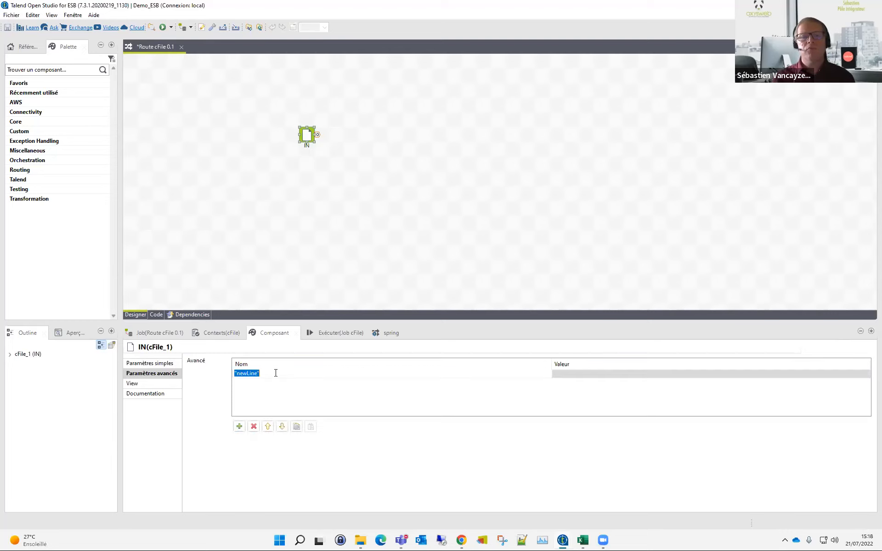
pyautogui.click(575, 375)
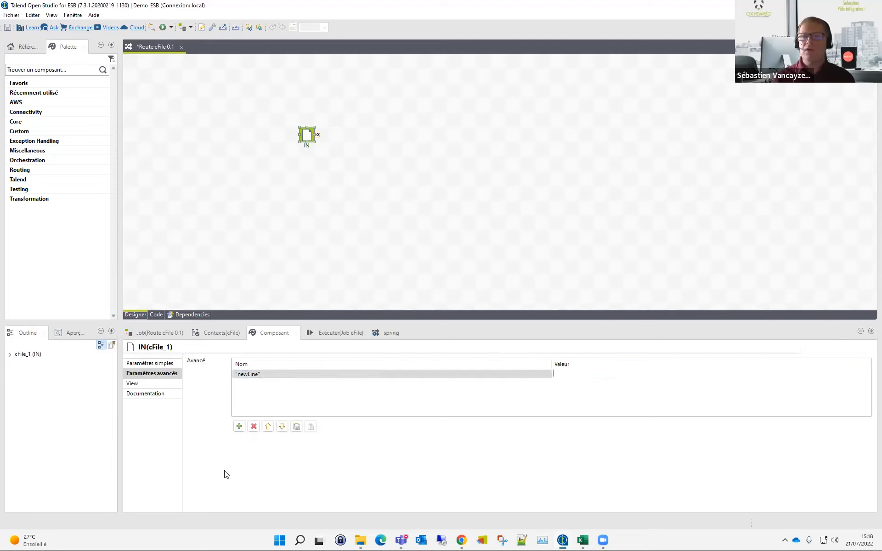
pyautogui.click(370, 277)
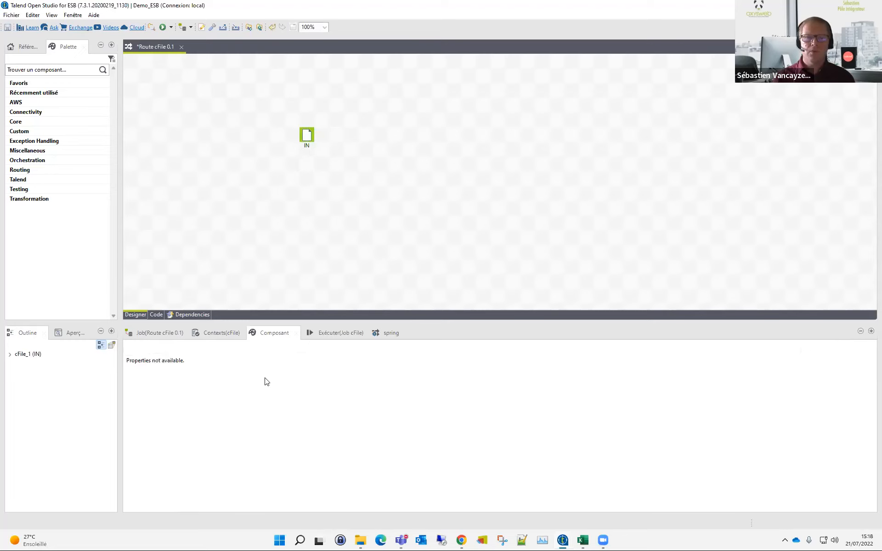
# Step: Delete the "newLine" row from the IN component's advanced parameters table
pyautogui.click(308, 134)
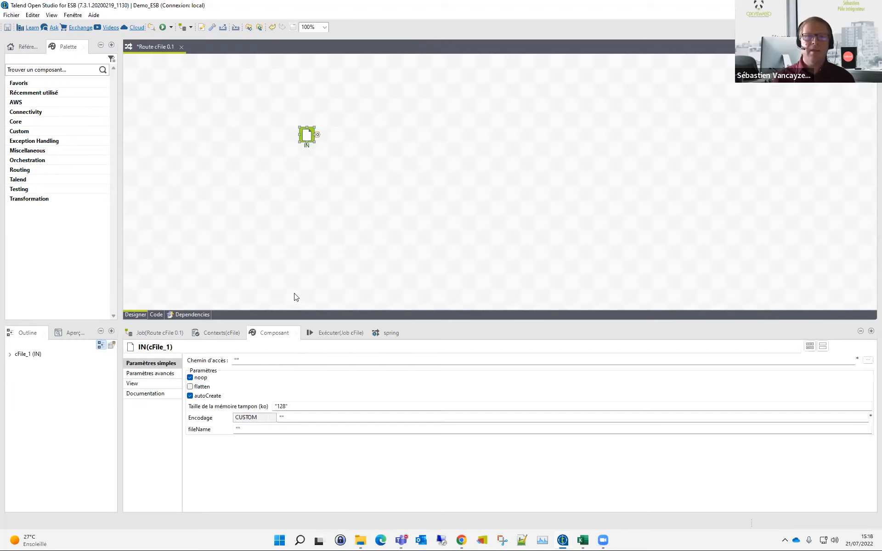
pyautogui.click(151, 373)
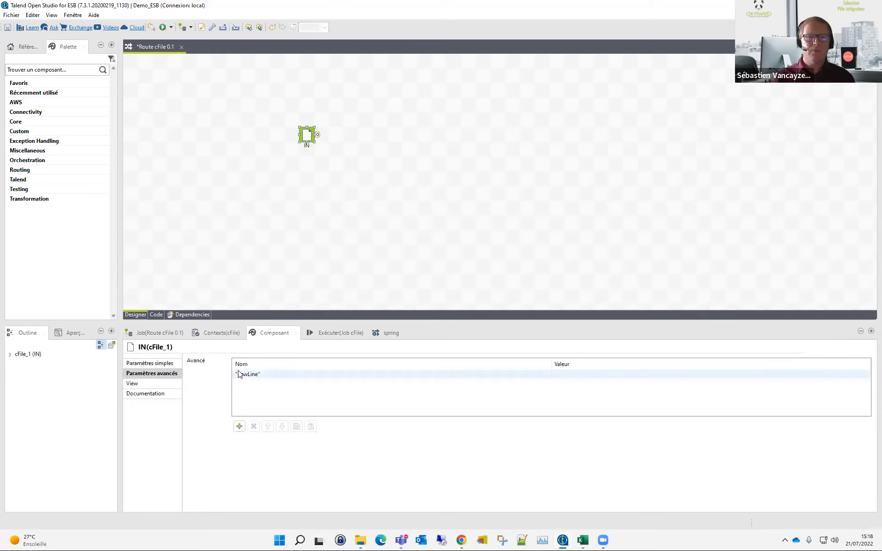
pyautogui.click(239, 374)
pyautogui.click(254, 426)
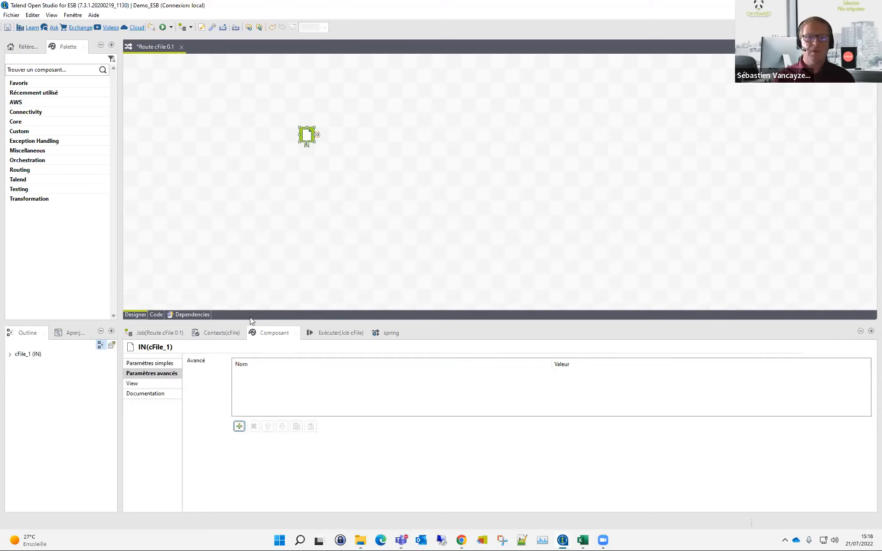
# Step: Move the IN component slightly down and to the right, and choose D:/Travaux/ESB/in as its access path
pyautogui.click(338, 198)
pyautogui.click(305, 135)
pyautogui.moveTo(306, 136); pyautogui.dragTo(335, 151)
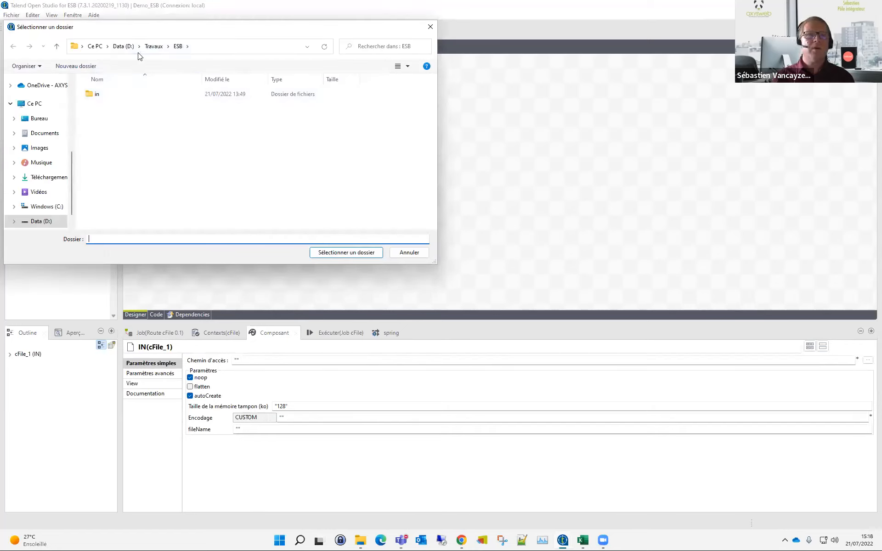
pyautogui.doubleClick(92, 95)
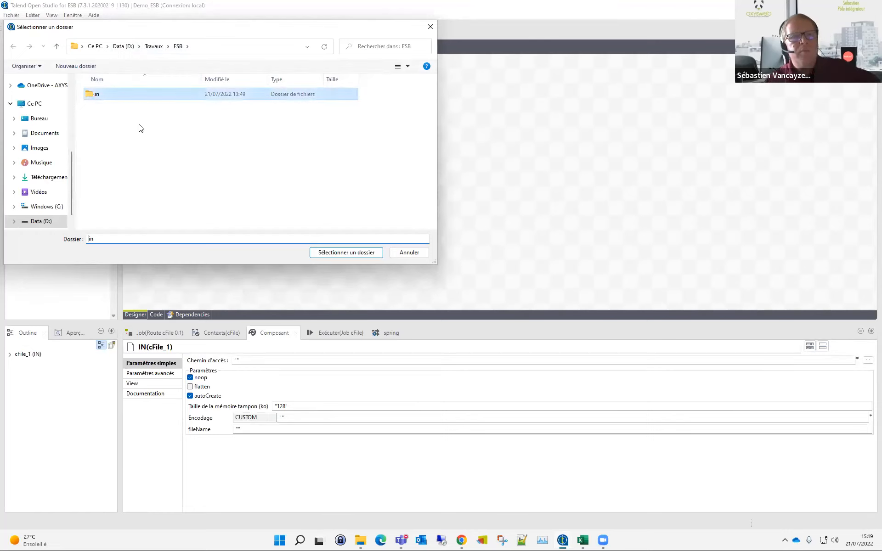
pyautogui.click(346, 252)
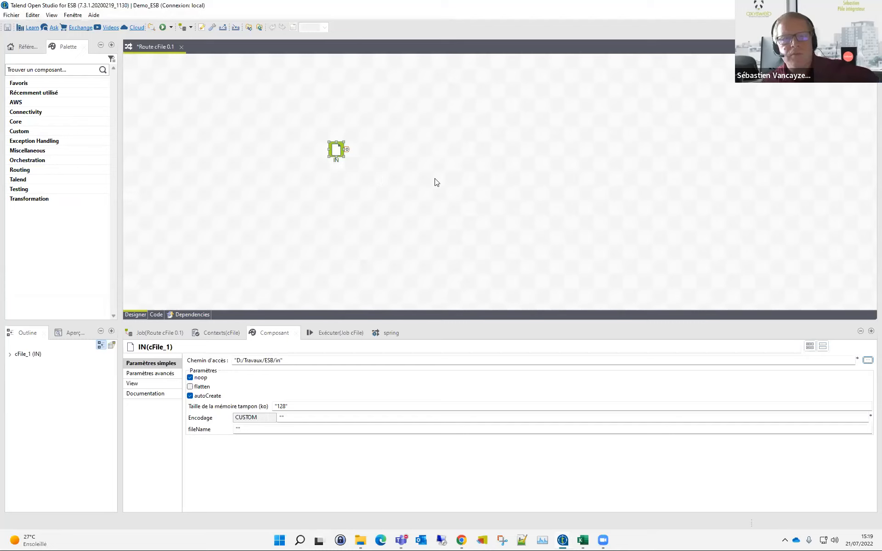
pyautogui.click(406, 278)
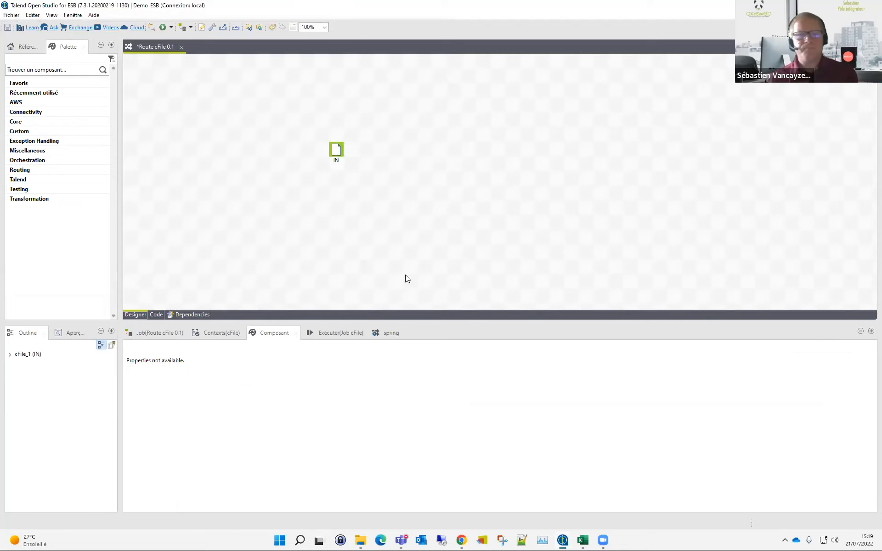
# Step: Add a second cFile component to the design area, to the right of the IN component
pyautogui.click(335, 145)
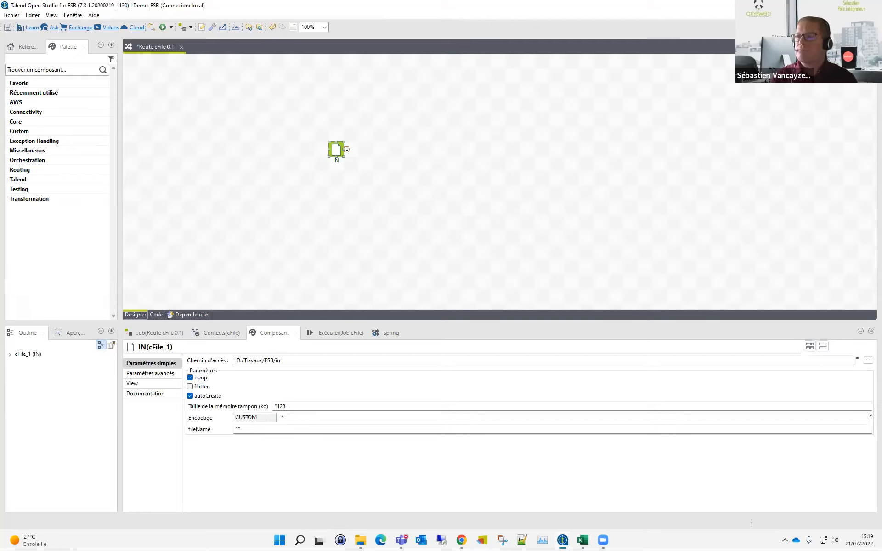
pyautogui.click(407, 167)
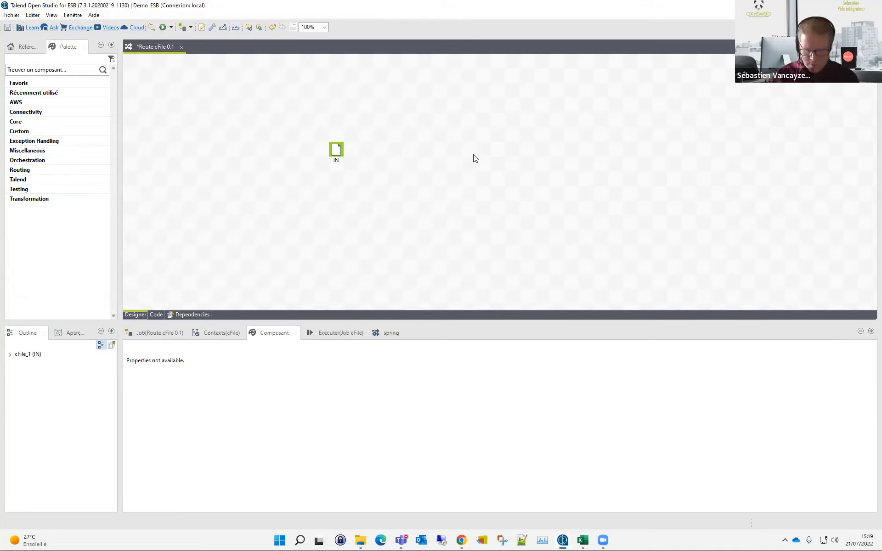
pyautogui.write('cfi')
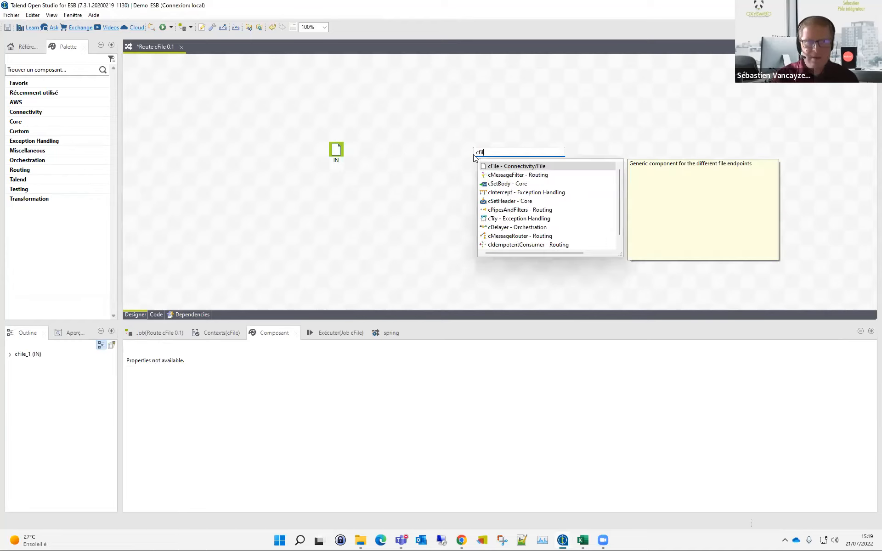
pyautogui.press('Return')
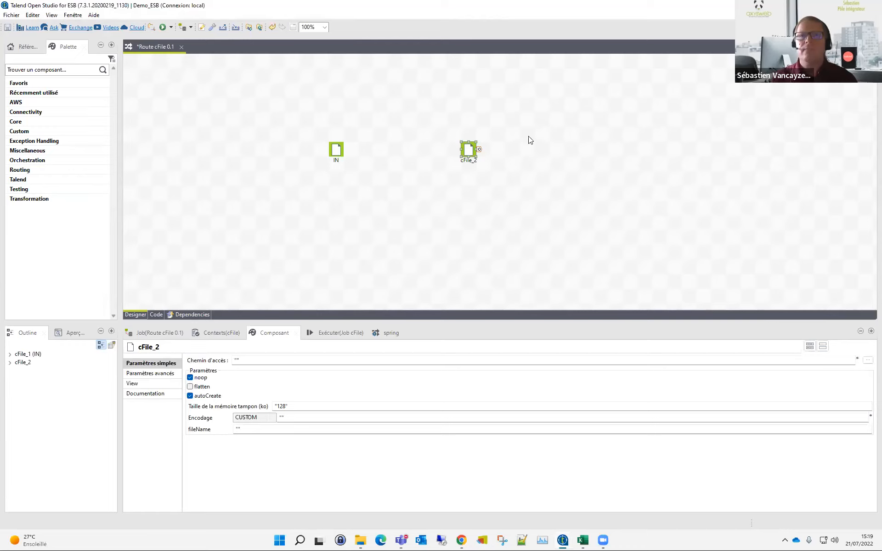
# Step: Connect the IN component to the second cFile component with a Route row link
pyautogui.click(404, 154)
pyautogui.click(337, 150)
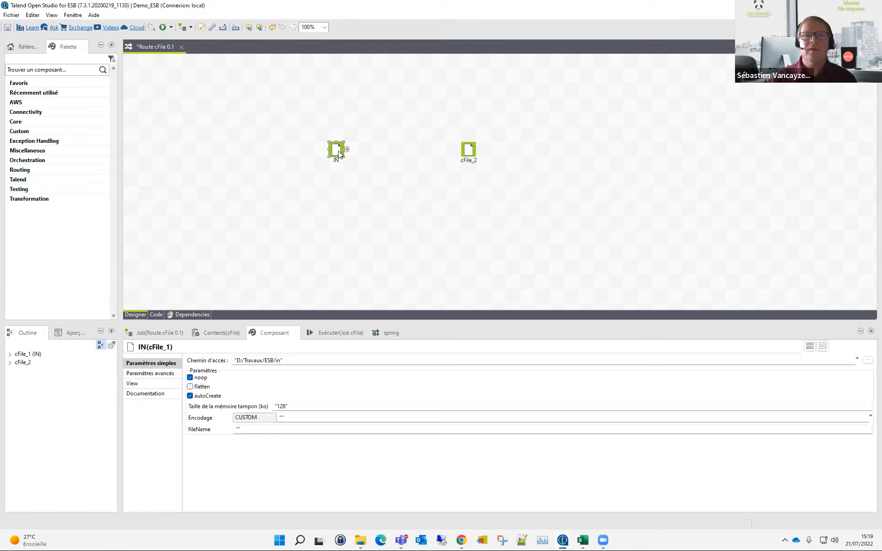
pyautogui.rightClick(337, 150)
pyautogui.moveTo(371, 159)
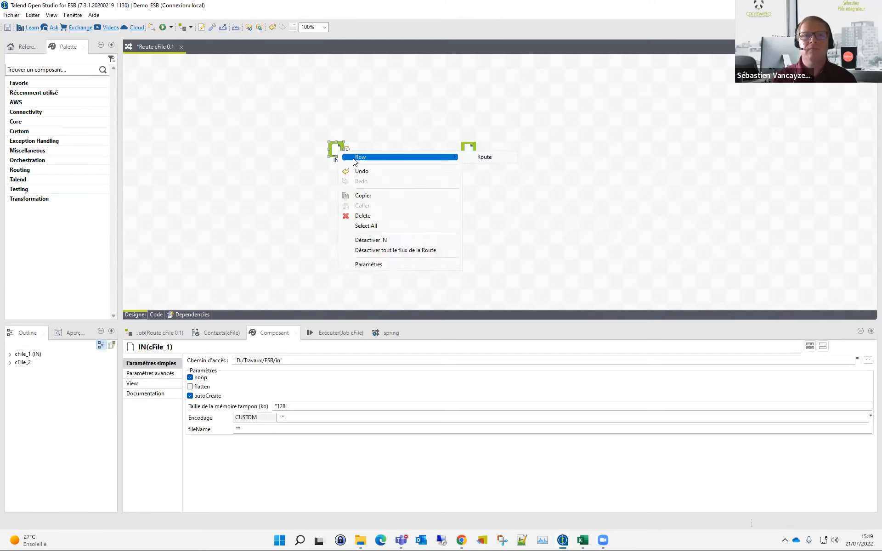
pyautogui.click(499, 161)
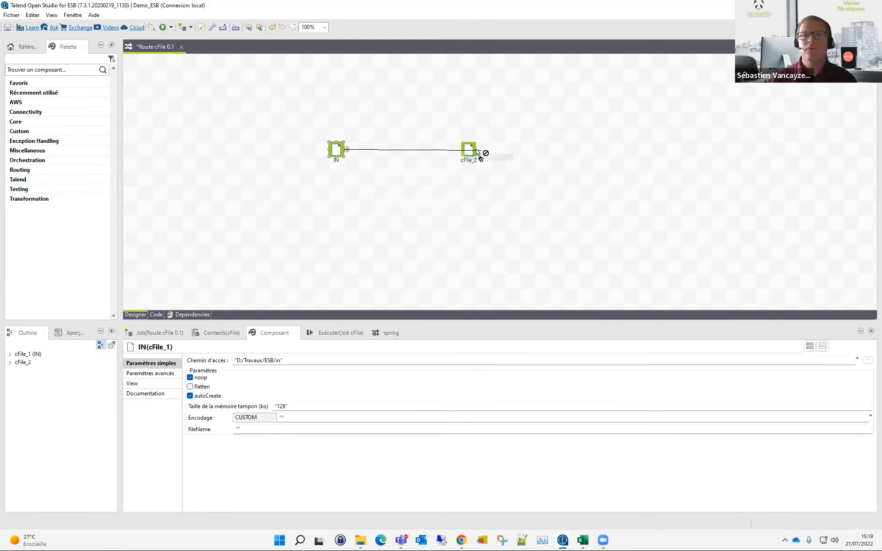
pyautogui.click(470, 151)
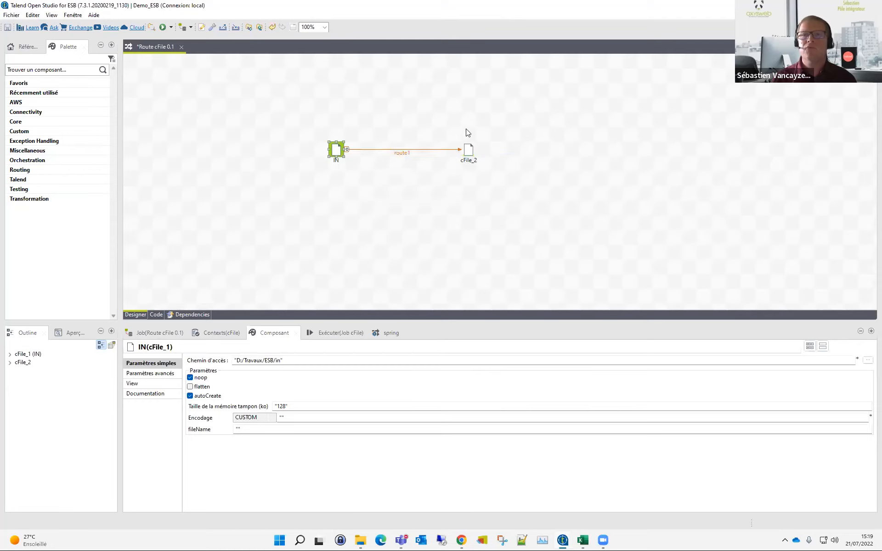
# Step: Rename the second cFile component on the canvas as OUT
pyautogui.click(471, 153)
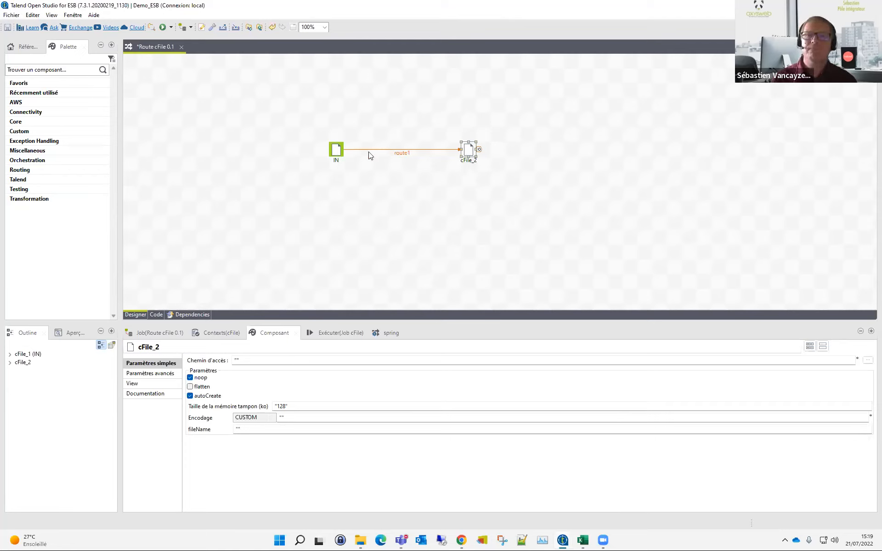
pyautogui.click(337, 151)
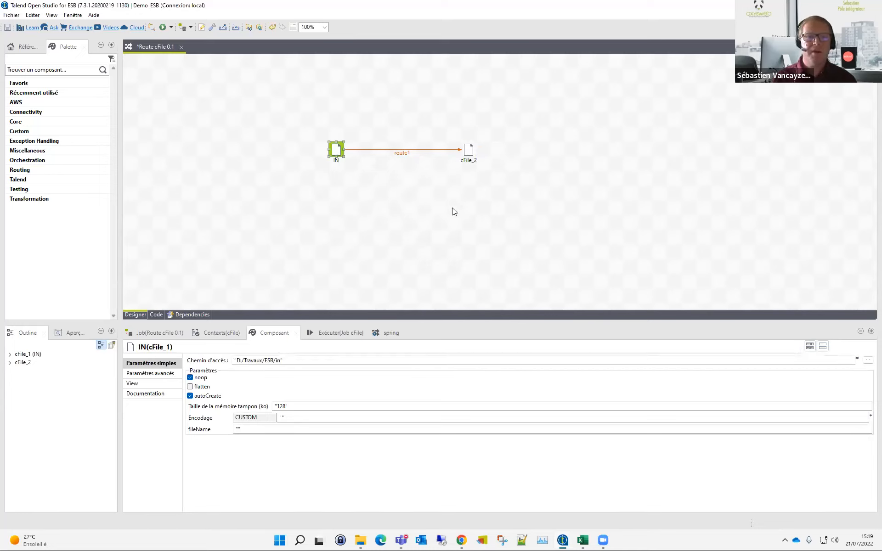
pyautogui.click(466, 152)
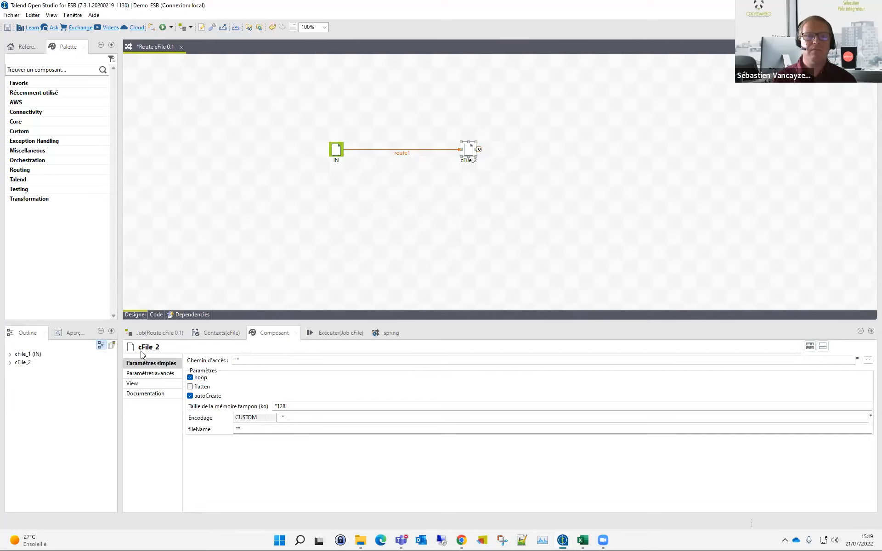
pyautogui.click(470, 165)
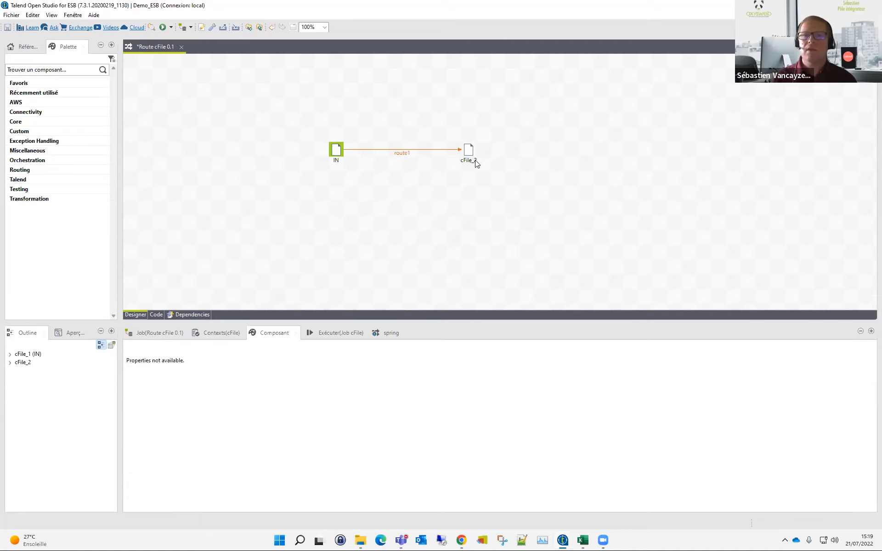
pyautogui.click(469, 164)
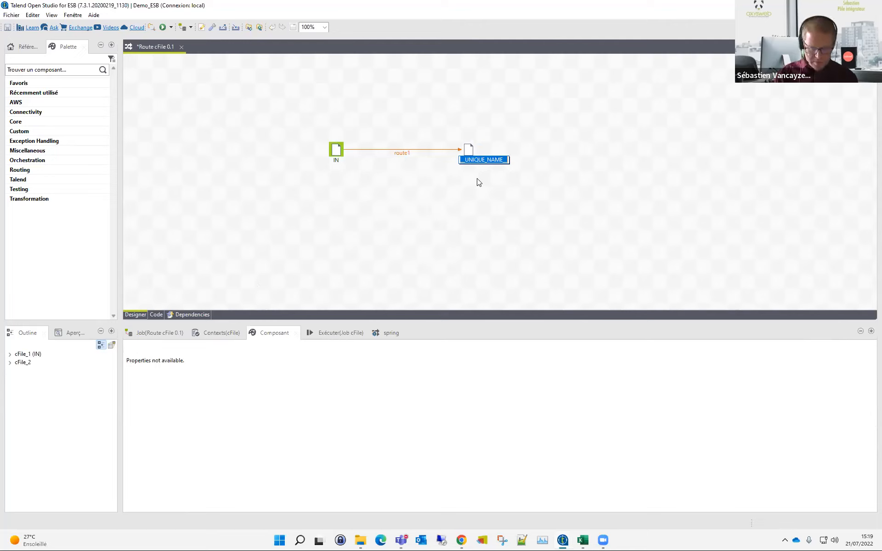
pyautogui.write('OUT')
pyautogui.press('Return')
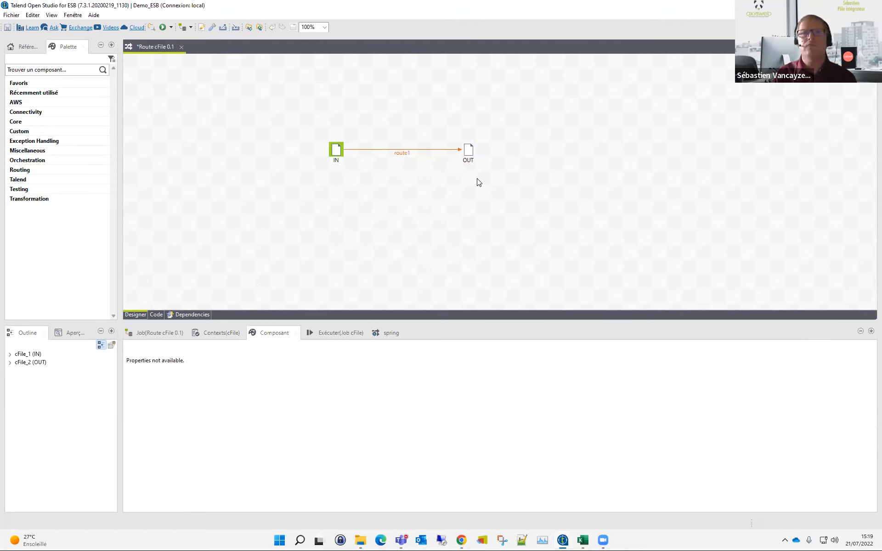
# Step: Set the OUT component's access path to "D:/Travaux/ESB/out" and review both components' simple parameters
pyautogui.click(466, 162)
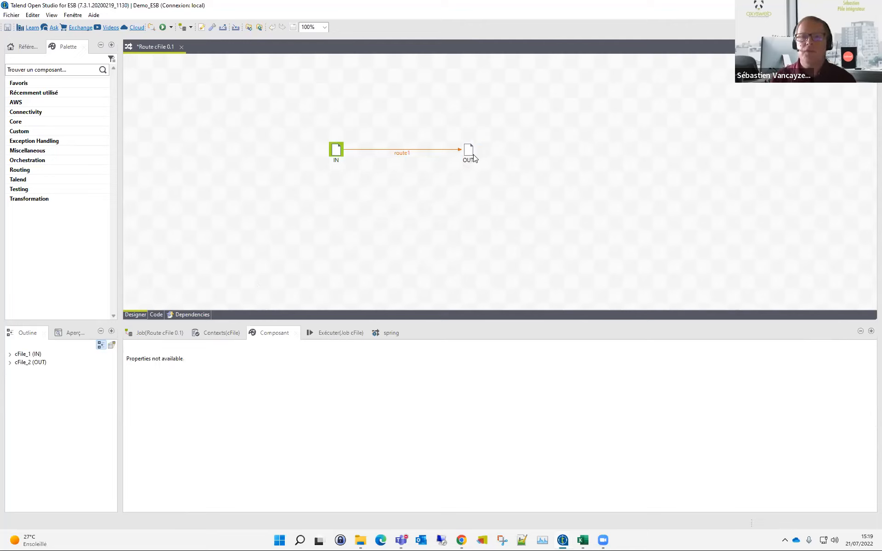
pyautogui.click(868, 360)
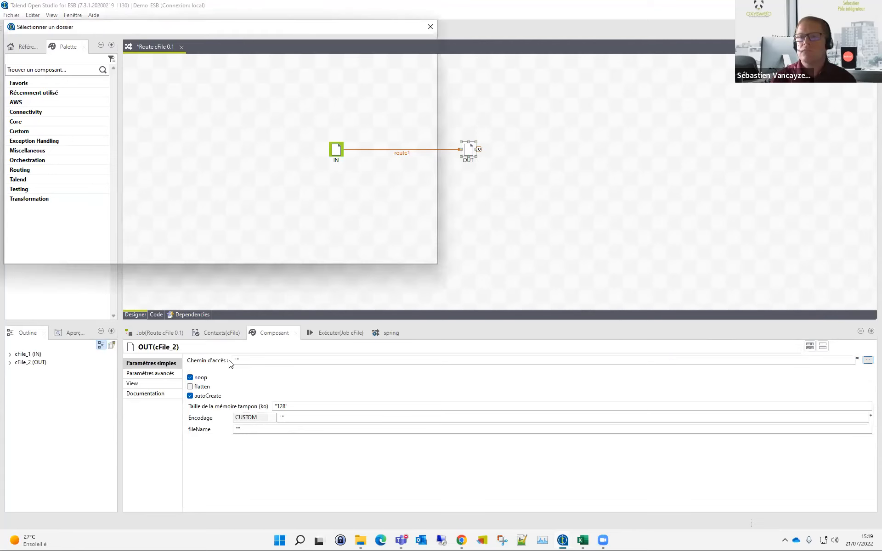
pyautogui.click(179, 46)
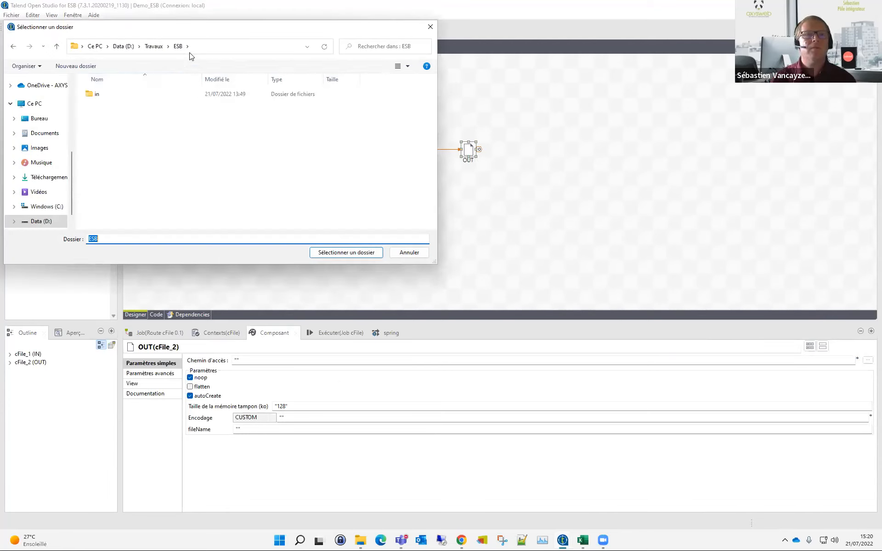
pyautogui.click(359, 253)
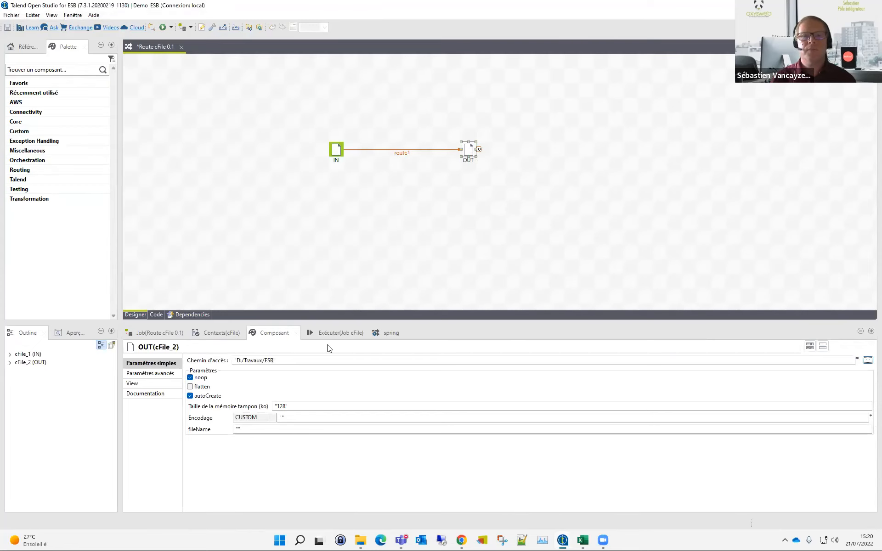
pyautogui.click(306, 360)
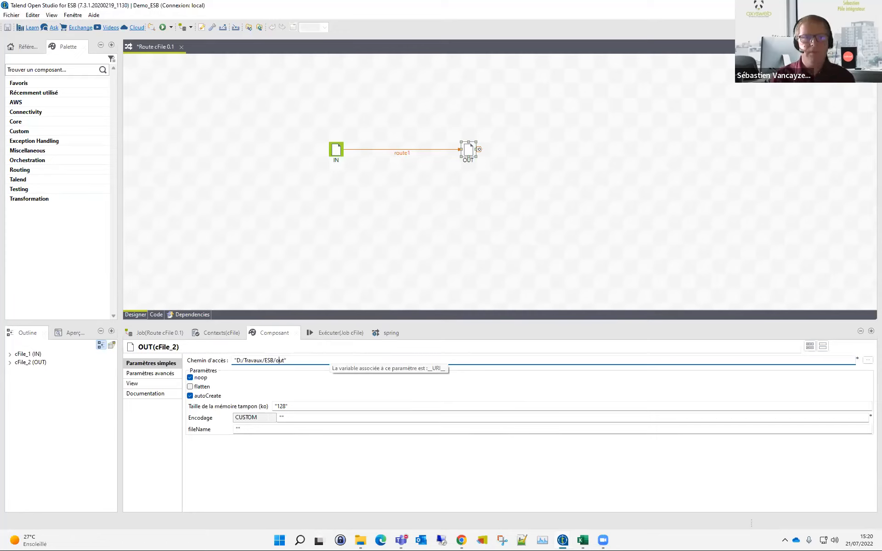
pyautogui.click(460, 210)
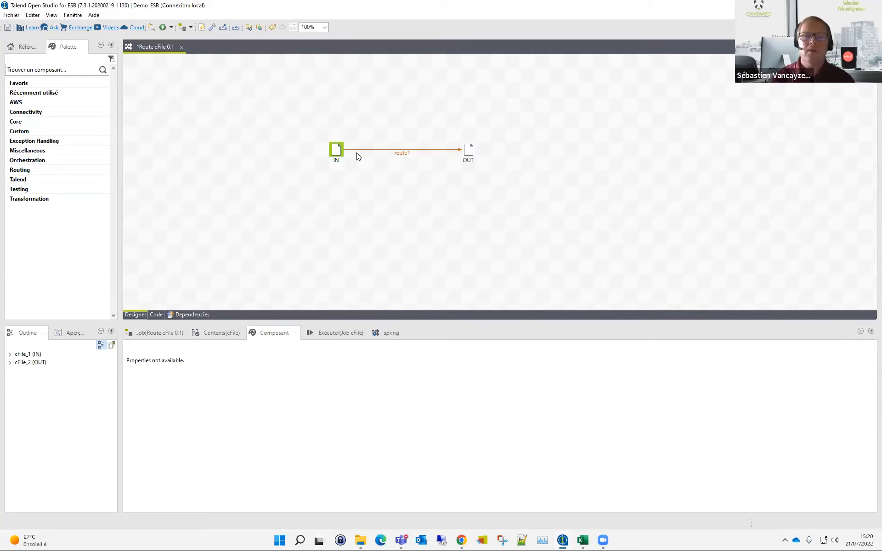
pyautogui.click(334, 150)
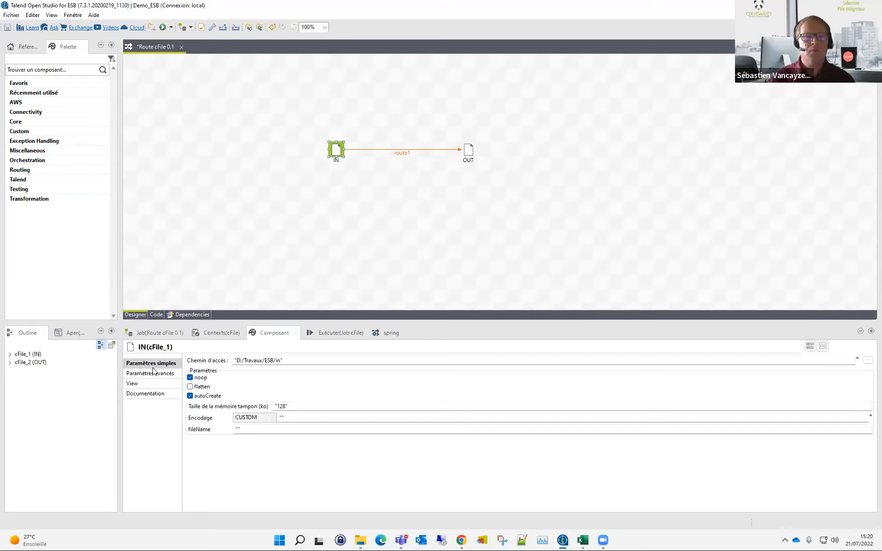
pyautogui.click(464, 156)
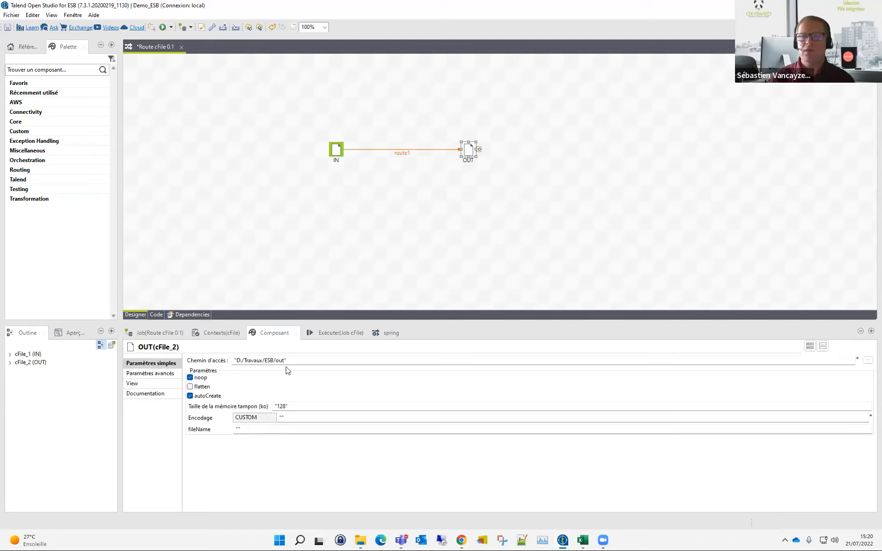
# Step: Switch to File Explorer, narrow the ESB folder window and place a second Explorer window level with it, leaving space between
pyautogui.click(361, 540)
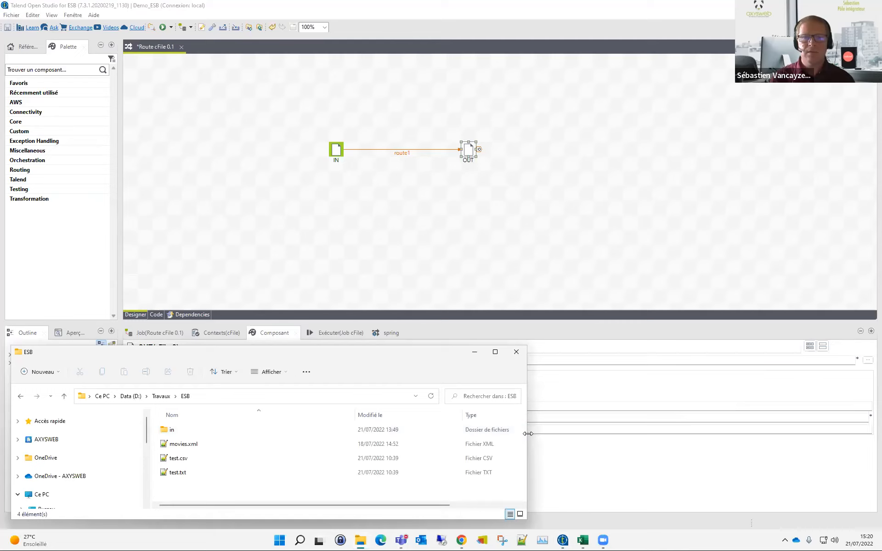
pyautogui.moveTo(527, 434); pyautogui.dragTo(316, 434)
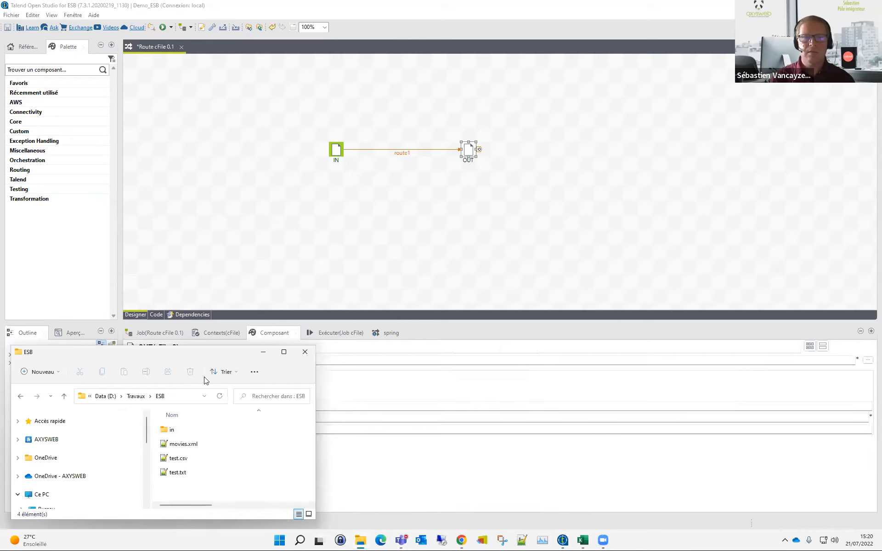
pyautogui.rightClick(360, 540)
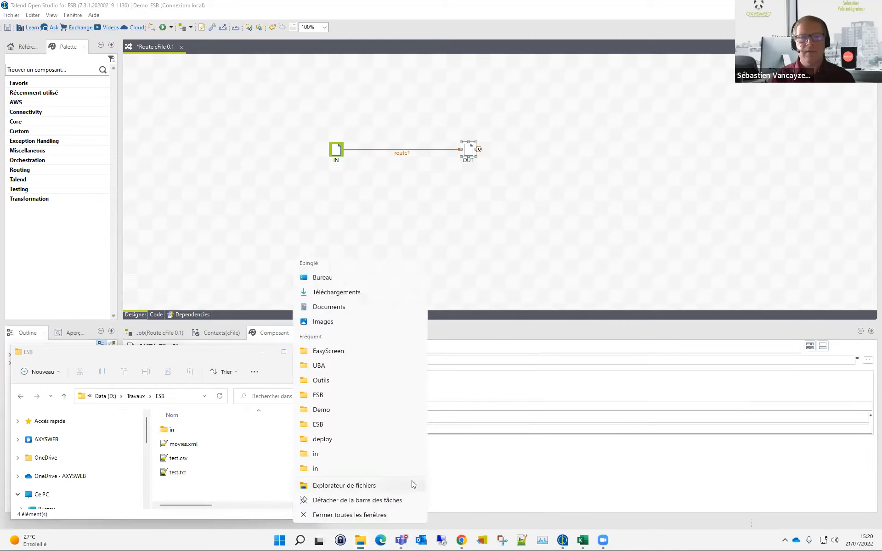
pyautogui.click(337, 488)
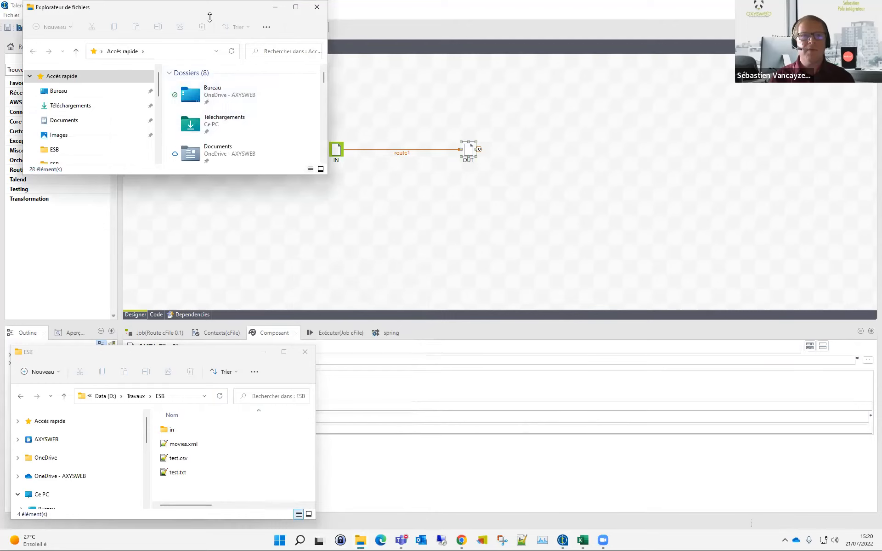
pyautogui.moveTo(209, 17); pyautogui.dragTo(721, 374)
# Step: Browse the second Explorer window to the Travaux/ESB folder on Data (D:) and align it in height with the first
pyautogui.scroll(-3, 634, 474)
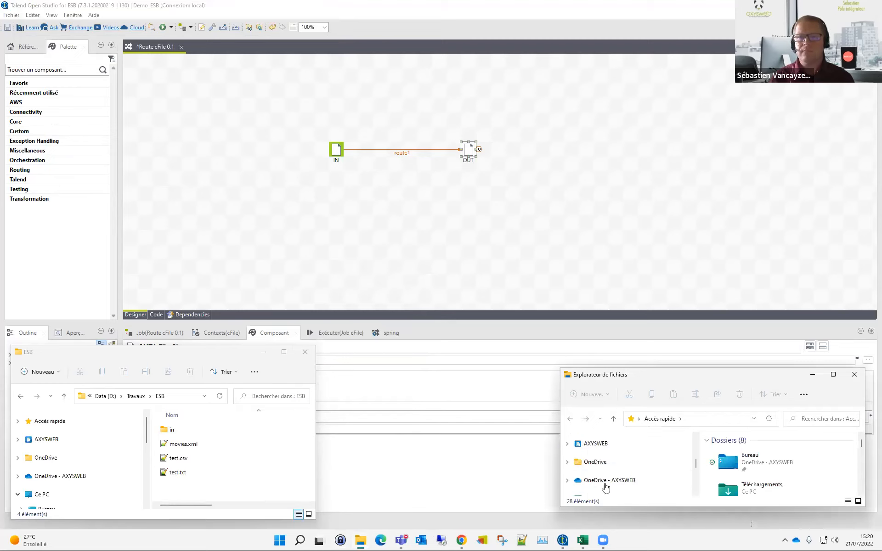
pyautogui.scroll(2, 597, 457)
pyautogui.click(597, 455)
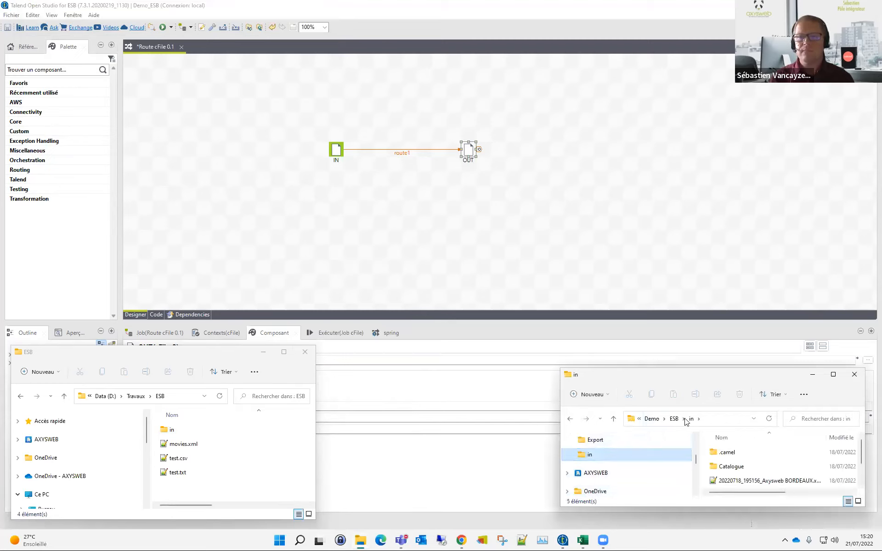
pyautogui.click(673, 421)
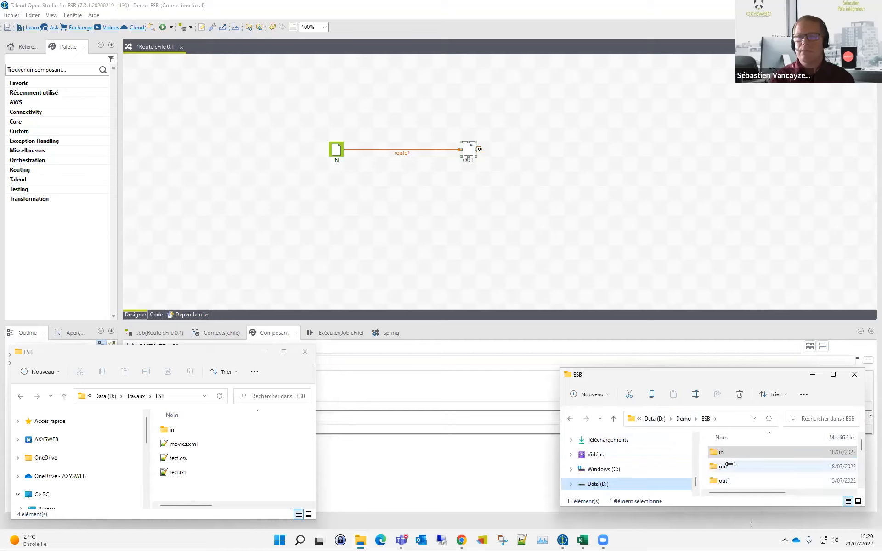
pyautogui.click(655, 418)
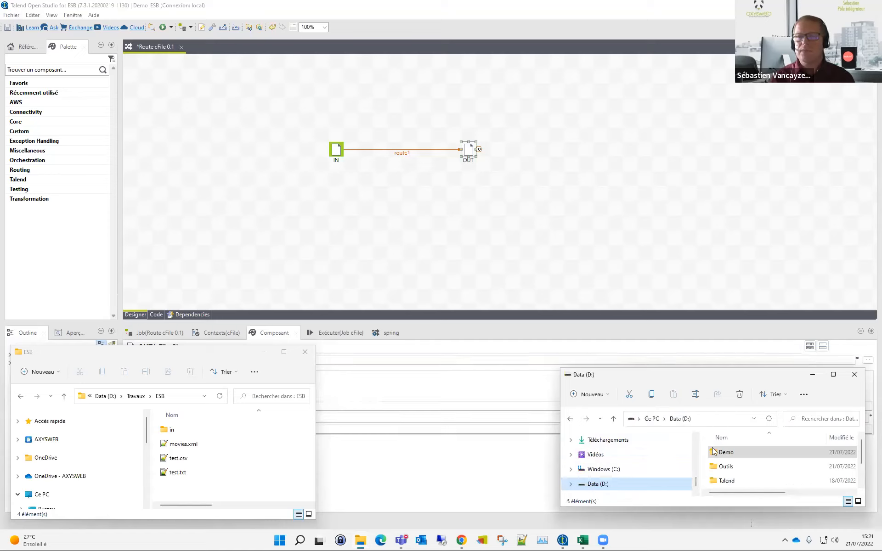
pyautogui.scroll(-2, 730, 473)
pyautogui.doubleClick(735, 481)
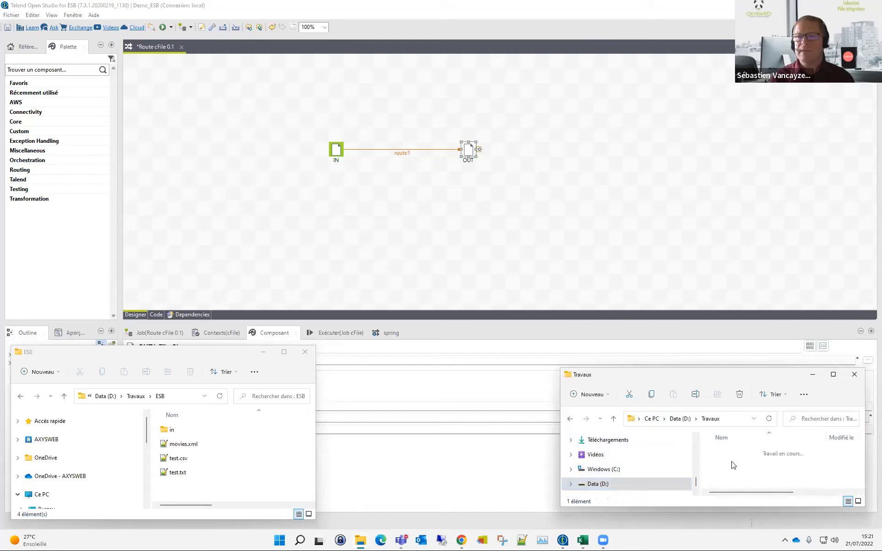
pyautogui.doubleClick(725, 453)
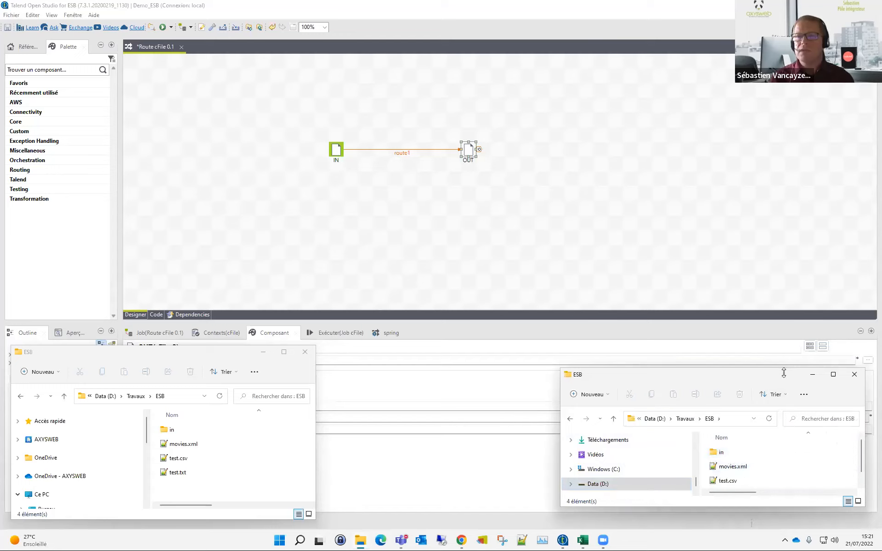
pyautogui.moveTo(783, 373); pyautogui.dragTo(783, 349)
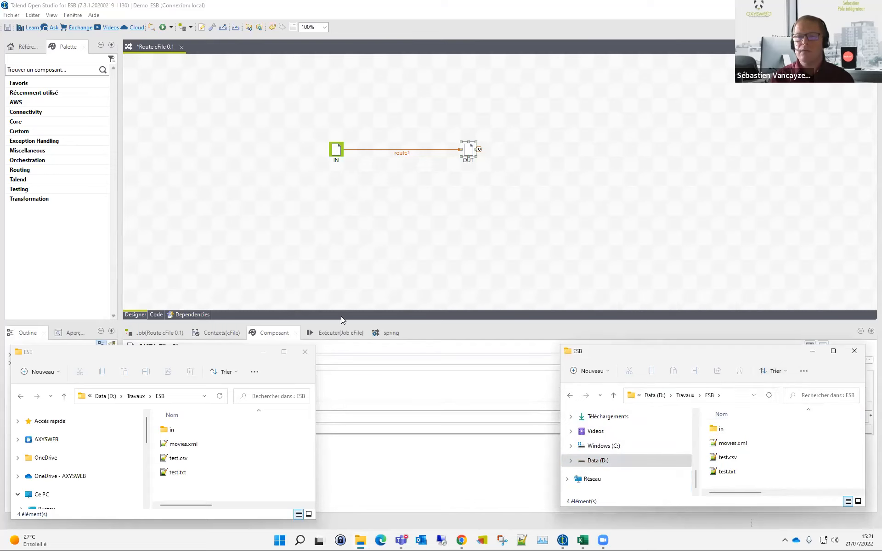
# Step: Back in Talend, check the IN component's simple parameters and disable autoCreate on the OUT component
pyautogui.click(341, 148)
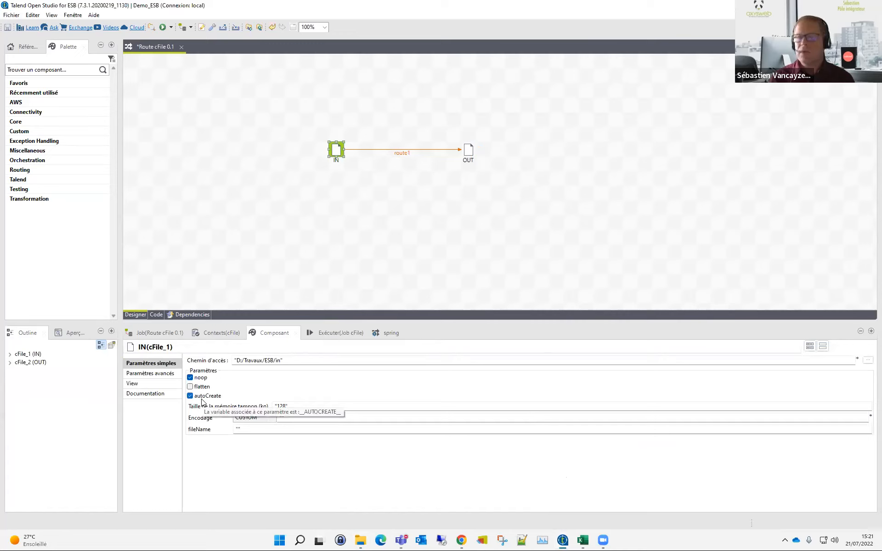
pyautogui.click(466, 152)
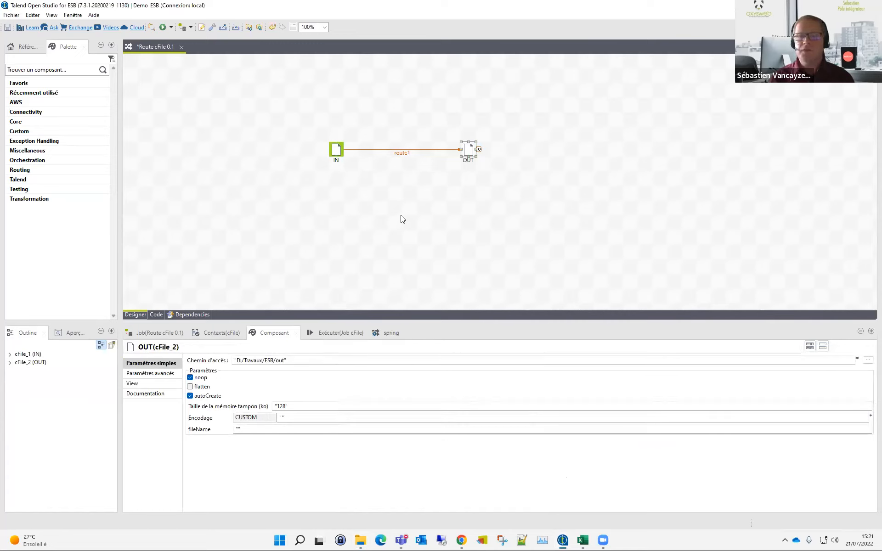
pyautogui.click(190, 396)
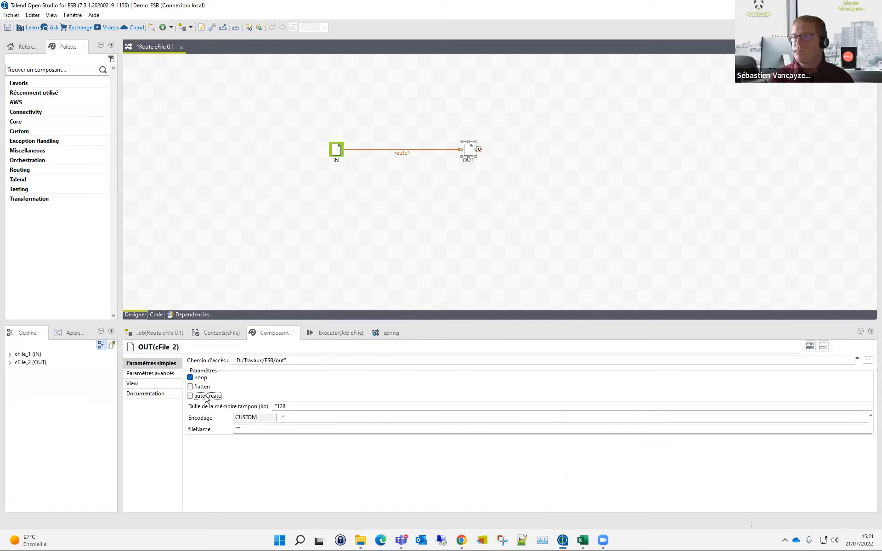
pyautogui.click(494, 166)
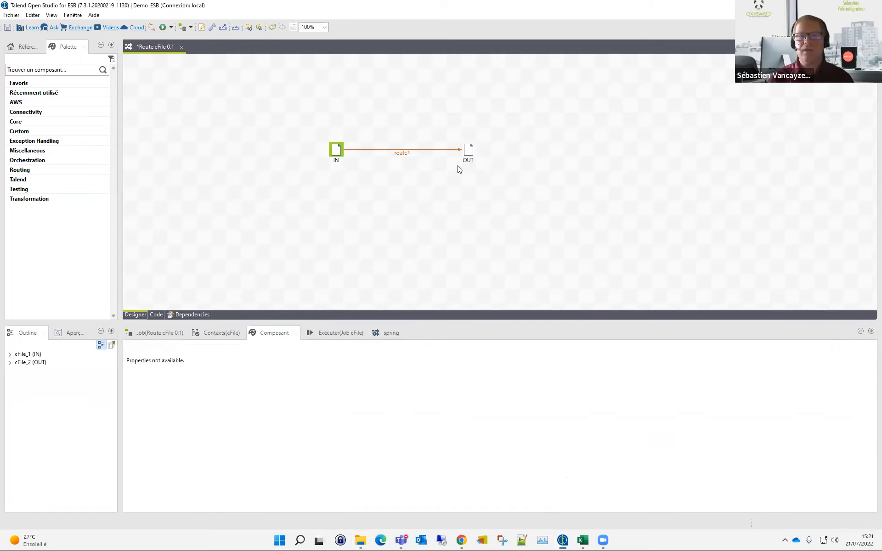
# Step: Bring back both ESB folder windows in File Explorer and place a third Explorer window between them
pyautogui.click(358, 538)
pyautogui.click(327, 505)
pyautogui.click(366, 538)
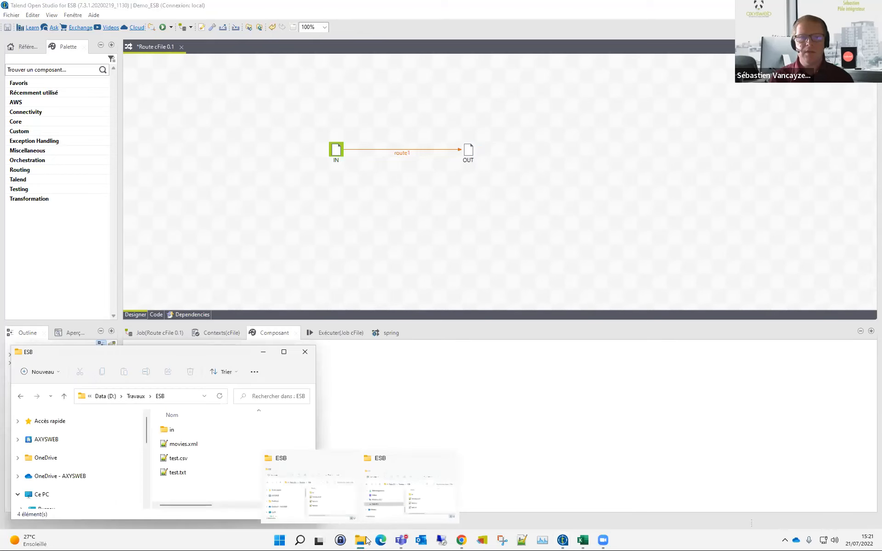
pyautogui.click(405, 488)
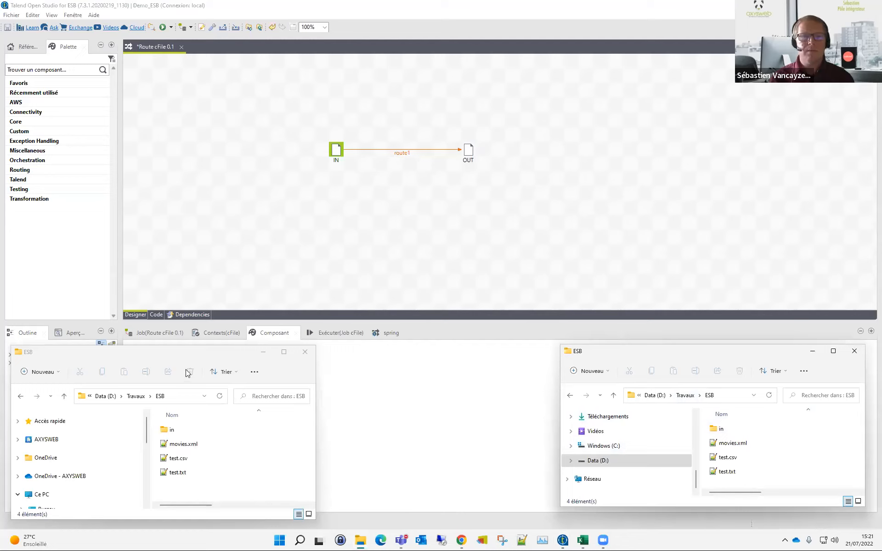
pyautogui.rightClick(361, 540)
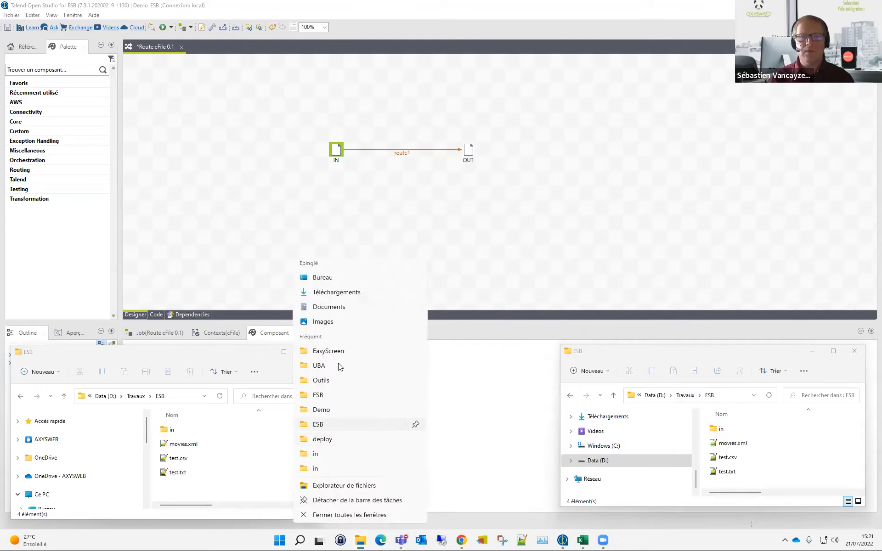
pyautogui.click(332, 486)
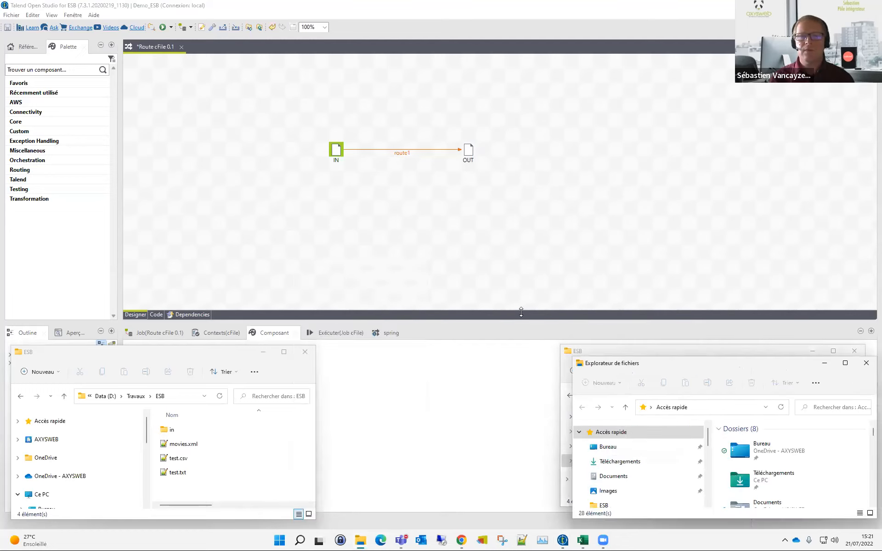
pyautogui.moveTo(672, 365); pyautogui.dragTo(381, 355)
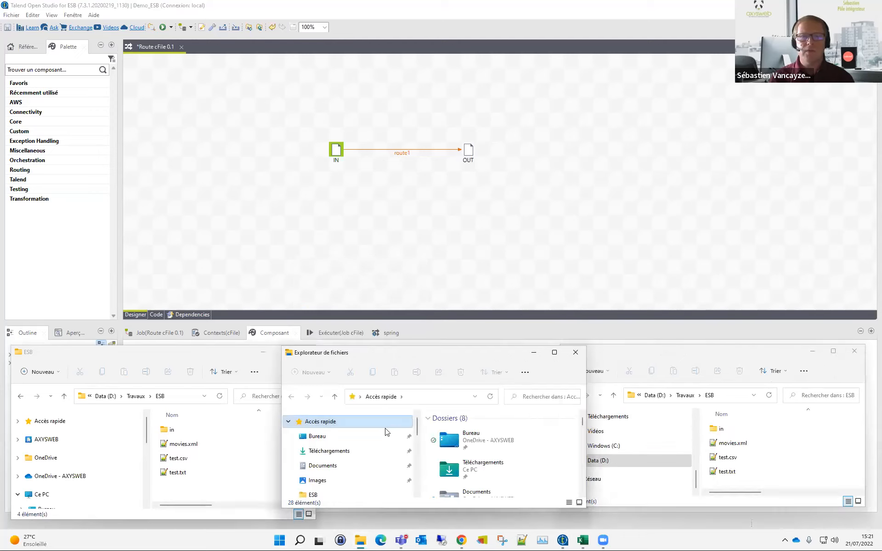
# Step: Browse the middle Explorer window to the Travaux/ESB/in folder on Data (D:)
pyautogui.moveTo(417, 425); pyautogui.dragTo(421, 469)
pyautogui.scroll(-5, 391, 473)
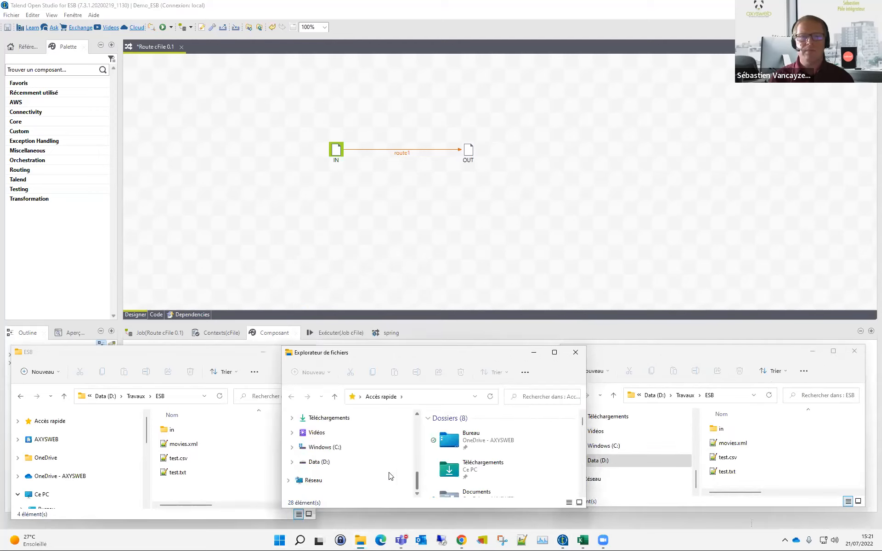
pyautogui.click(319, 462)
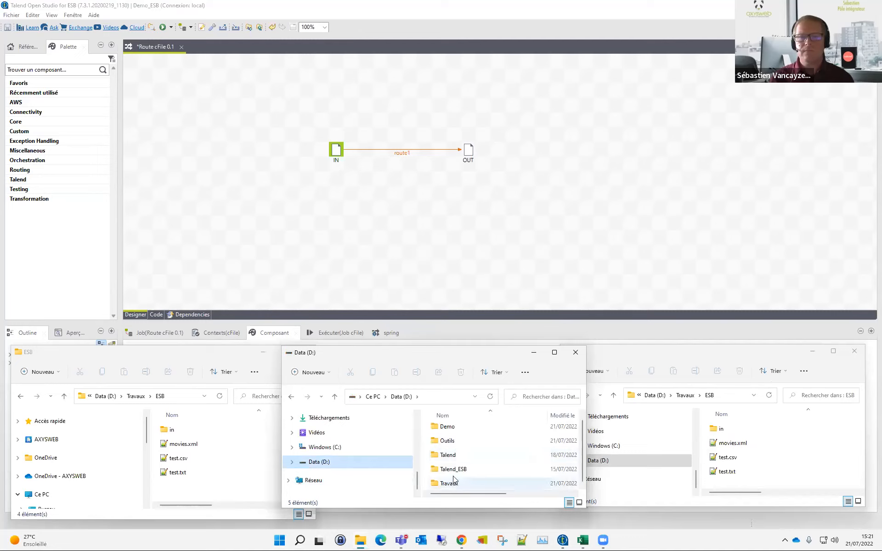
pyautogui.doubleClick(447, 486)
pyautogui.doubleClick(444, 431)
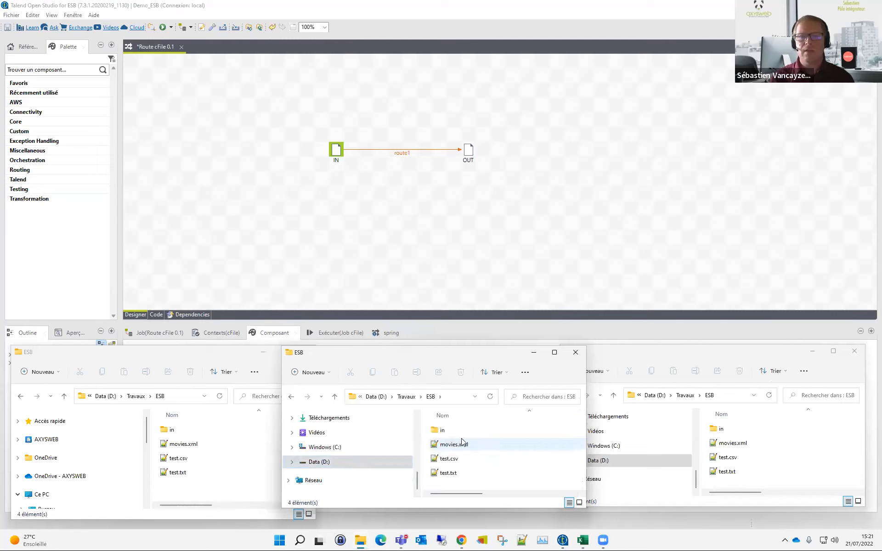
pyautogui.click(445, 433)
pyautogui.press('Return')
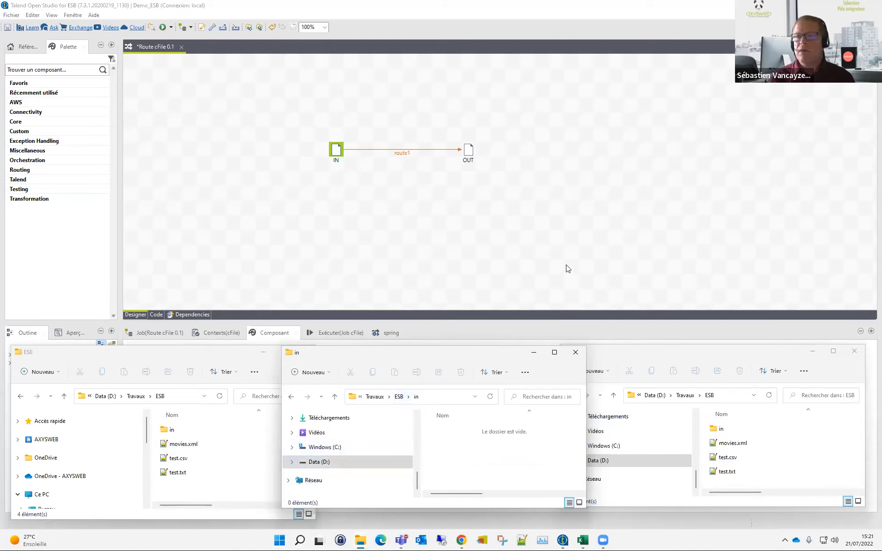
# Step: Return to Talend and run the cFile Route in simple execution mode
pyautogui.click(468, 25)
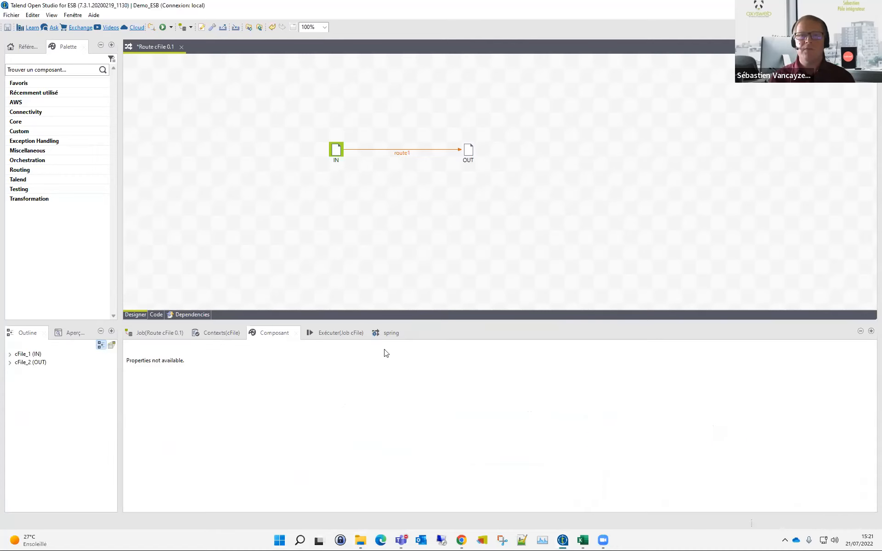
pyautogui.click(337, 331)
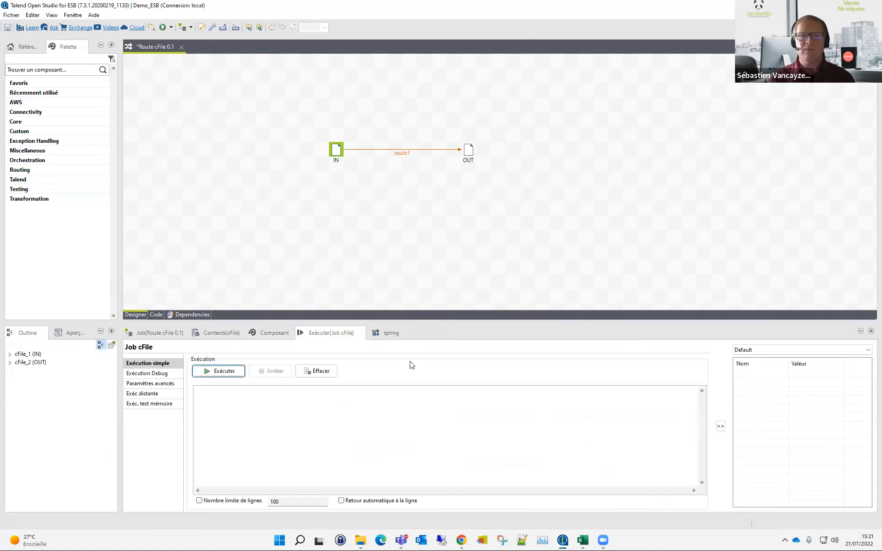
pyautogui.click(219, 371)
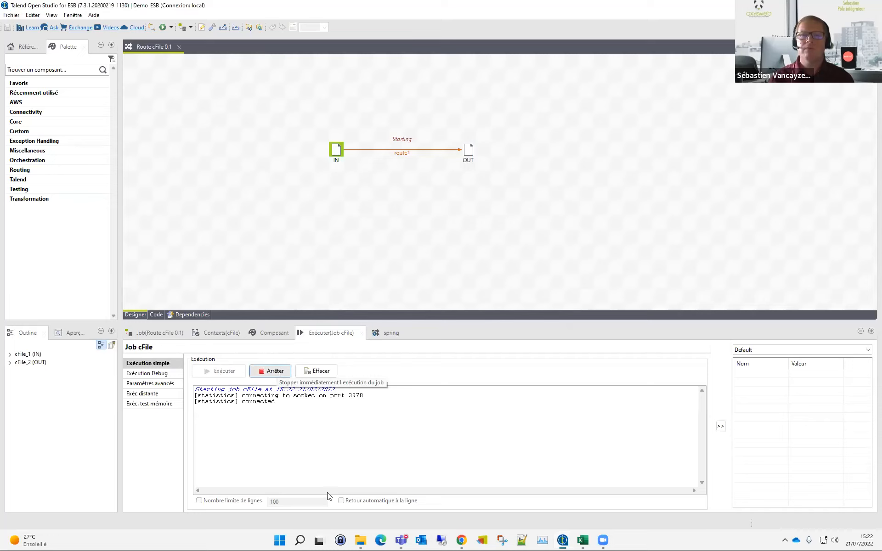
# Step: Bring the three File Explorer windows back up and copy test.txt from the ESB folder into the in folder
pyautogui.click(360, 540)
pyautogui.click(254, 507)
pyautogui.moveTo(361, 537)
pyautogui.moveTo(363, 500)
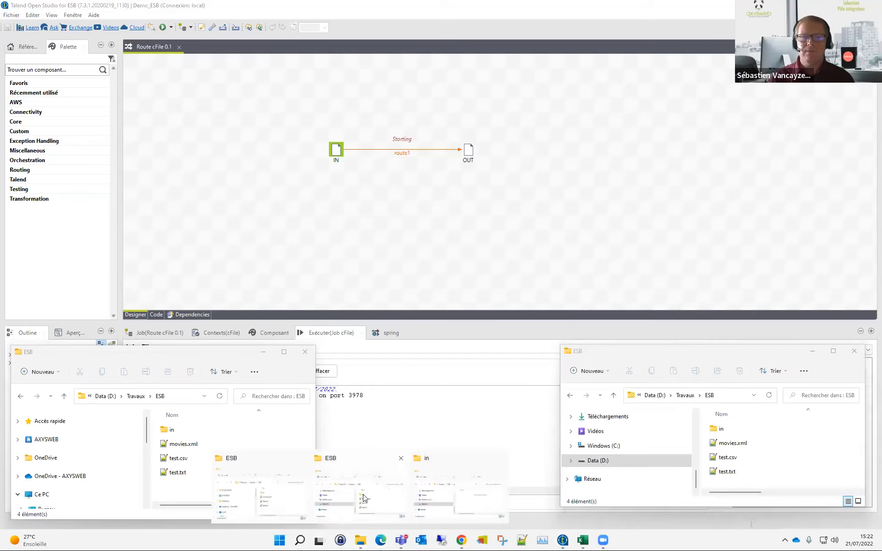
pyautogui.click(444, 490)
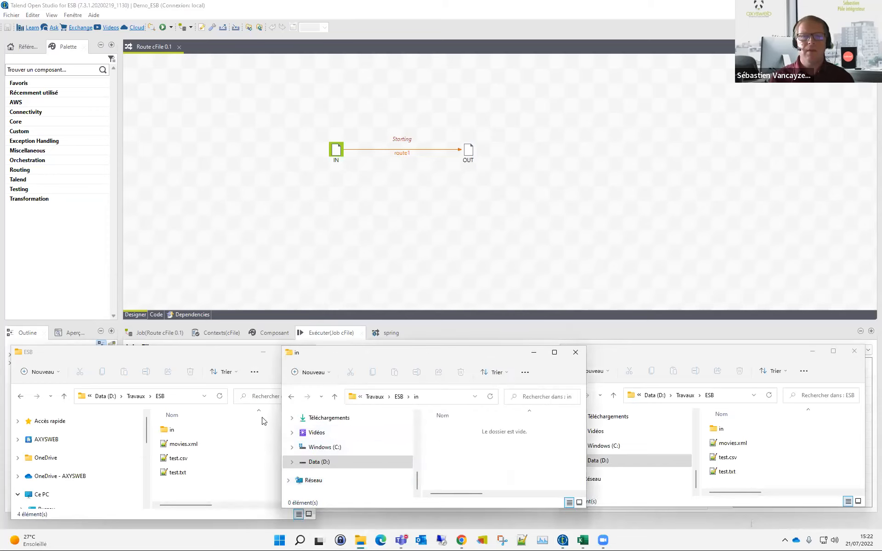
pyautogui.moveTo(175, 474); pyautogui.dragTo(501, 466)
pyautogui.press('ctrl')
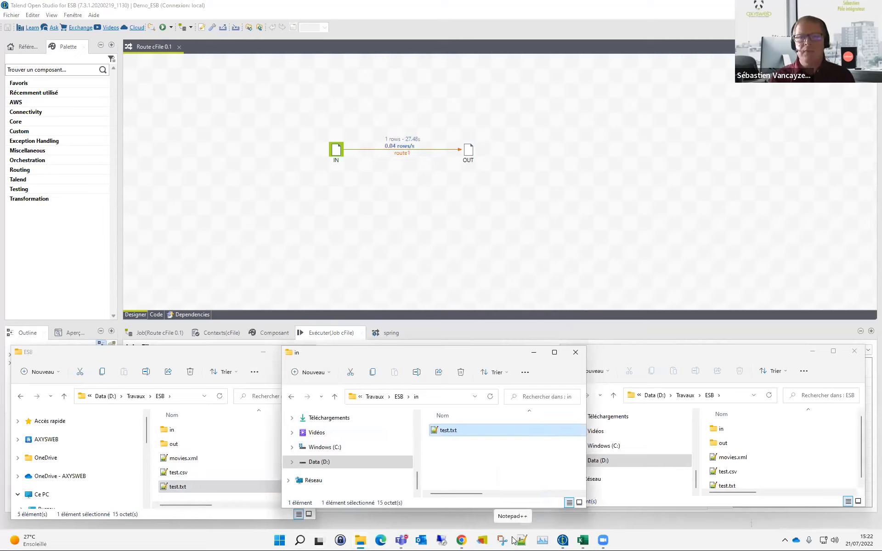
# Step: Open the out folder in the second ESB window and copy test.csv from the ESB folder into the in folder
pyautogui.click(723, 444)
pyautogui.doubleClick(723, 443)
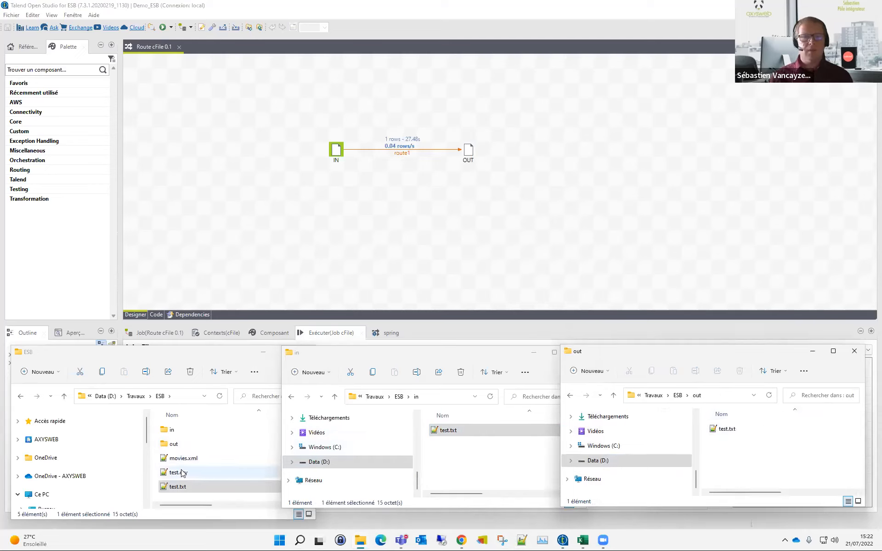
pyautogui.moveTo(179, 472); pyautogui.dragTo(459, 460)
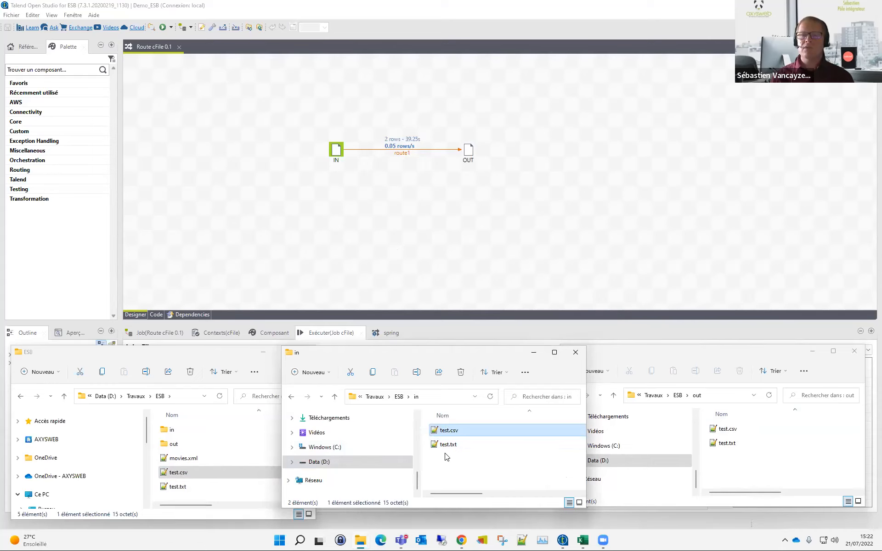
# Step: Return to Talend, review the IN component's noop parameter and stop the running cFile Route
pyautogui.click(337, 150)
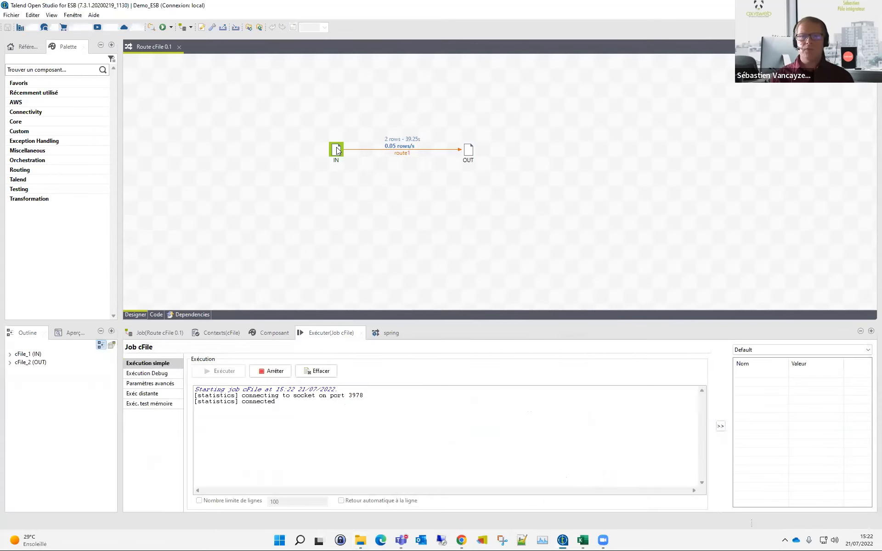
pyautogui.click(266, 333)
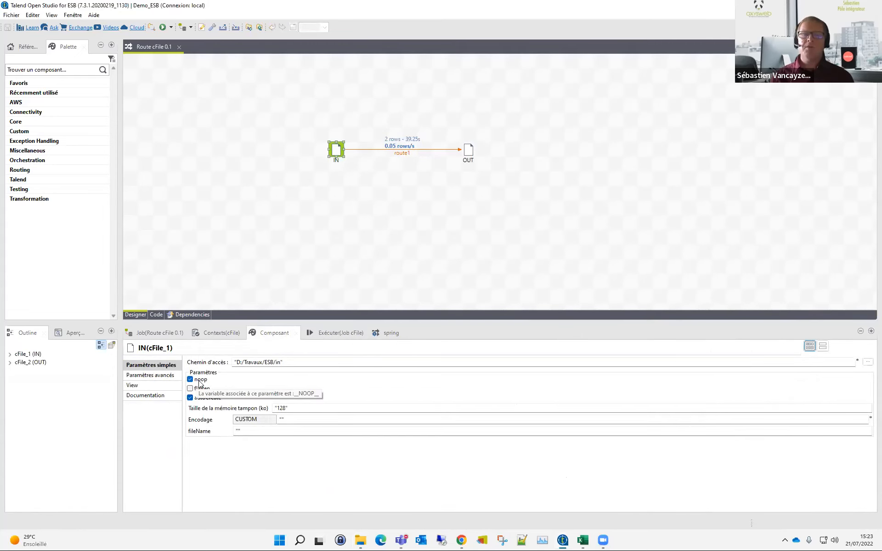
pyautogui.click(339, 334)
pyautogui.click(275, 372)
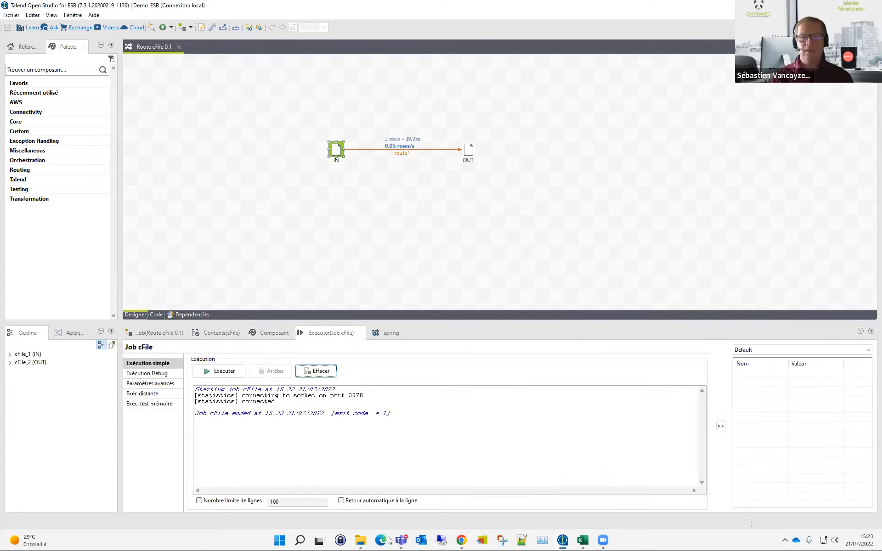
# Step: Delete test.csv and test.txt from both the in and out folders, and return to Talend
pyautogui.click(360, 541)
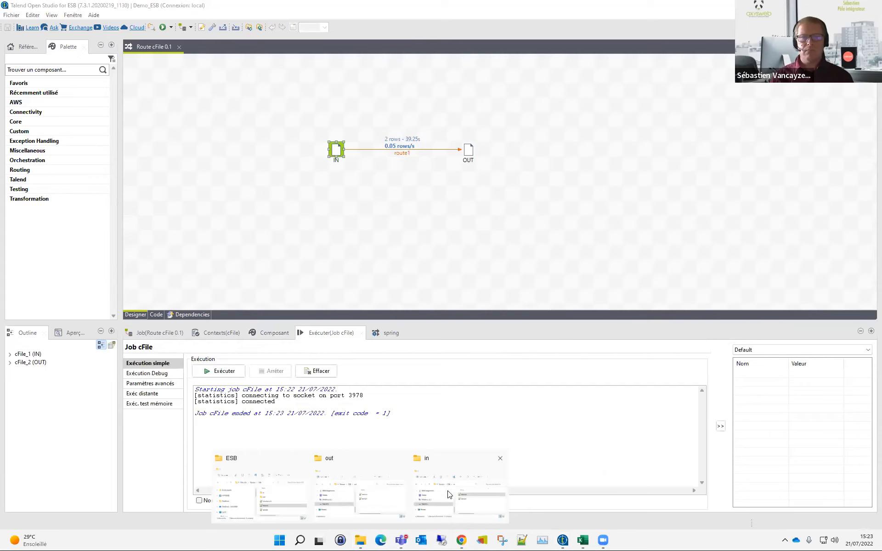
pyautogui.click(450, 477)
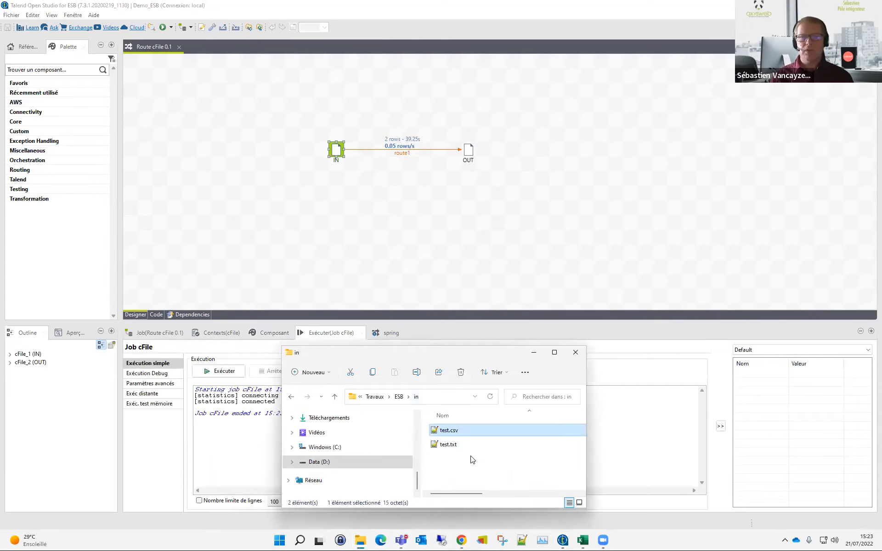
pyautogui.keyDown('shift'); pyautogui.click(449, 443); pyautogui.keyUp('shift')
pyautogui.press('Delete')
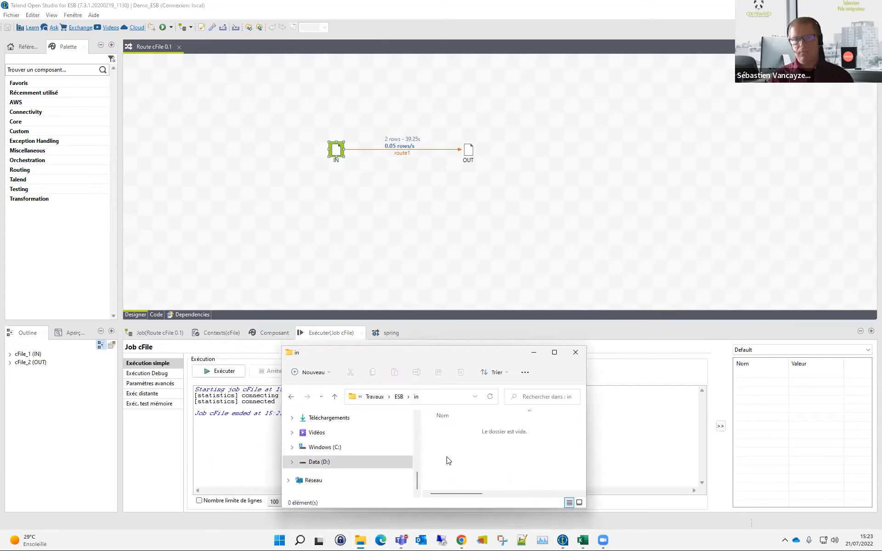
pyautogui.moveTo(361, 540)
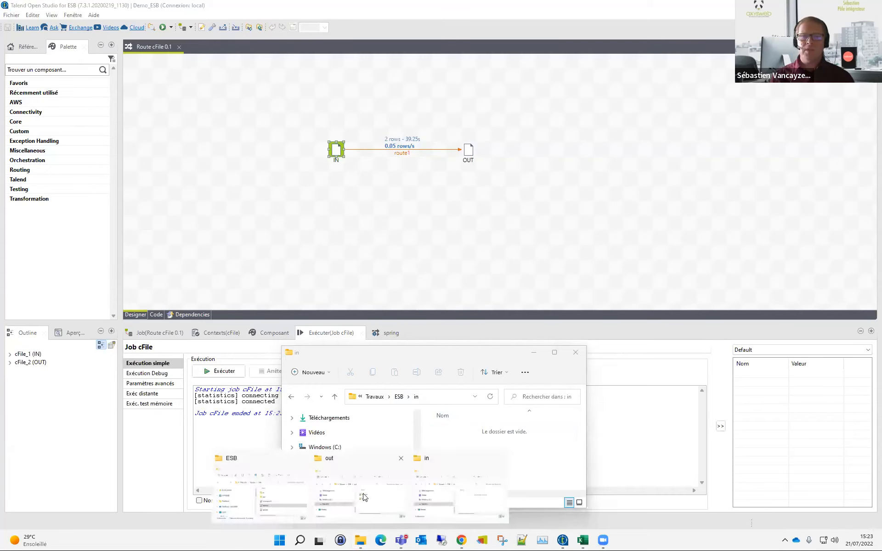
pyautogui.click(366, 497)
pyautogui.moveTo(760, 459); pyautogui.dragTo(719, 425)
pyautogui.press('Delete')
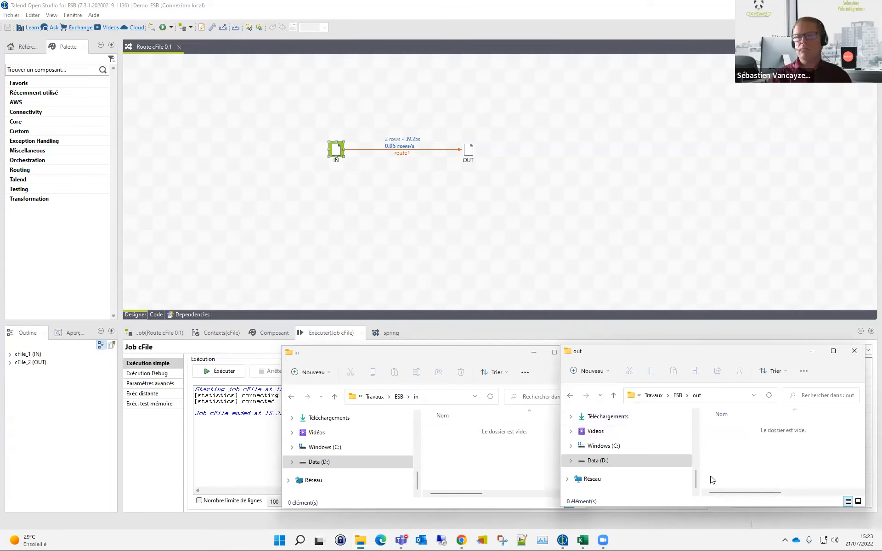
pyautogui.click(399, 282)
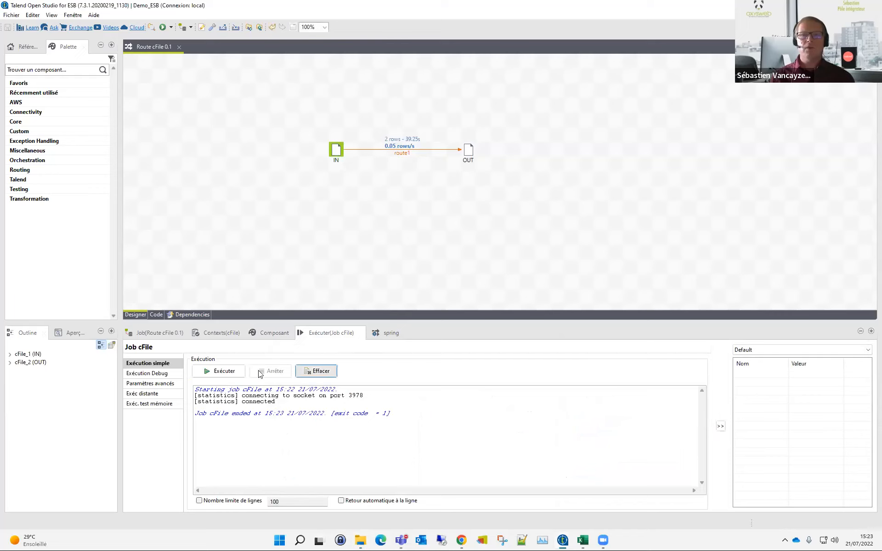
pyautogui.click(221, 371)
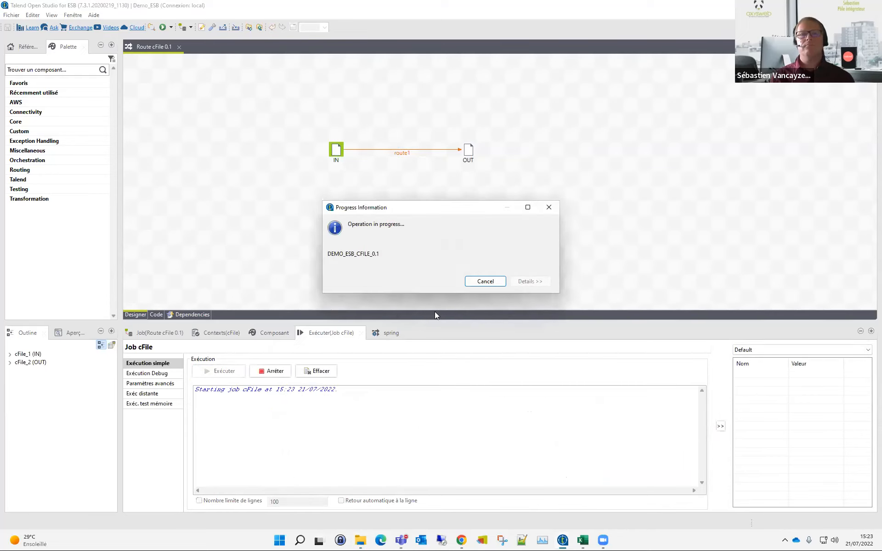
pyautogui.click(342, 156)
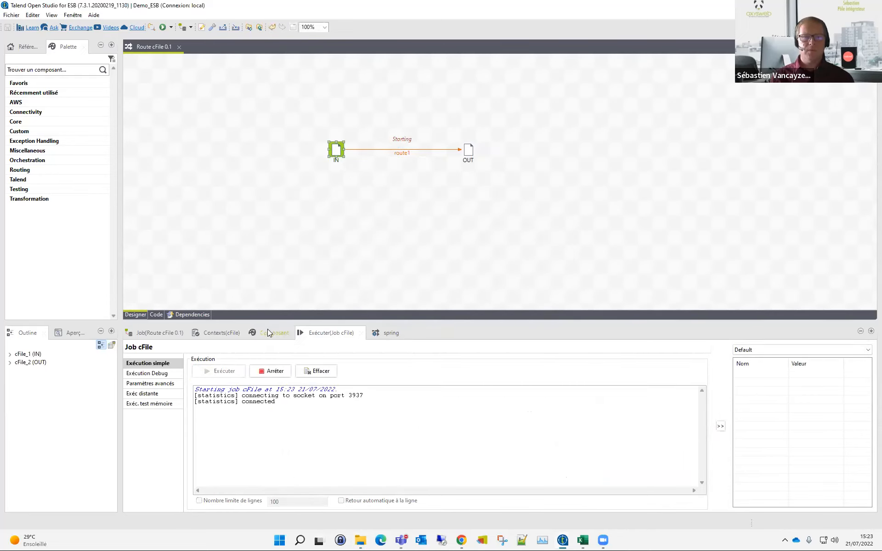
pyautogui.click(268, 330)
pyautogui.click(325, 333)
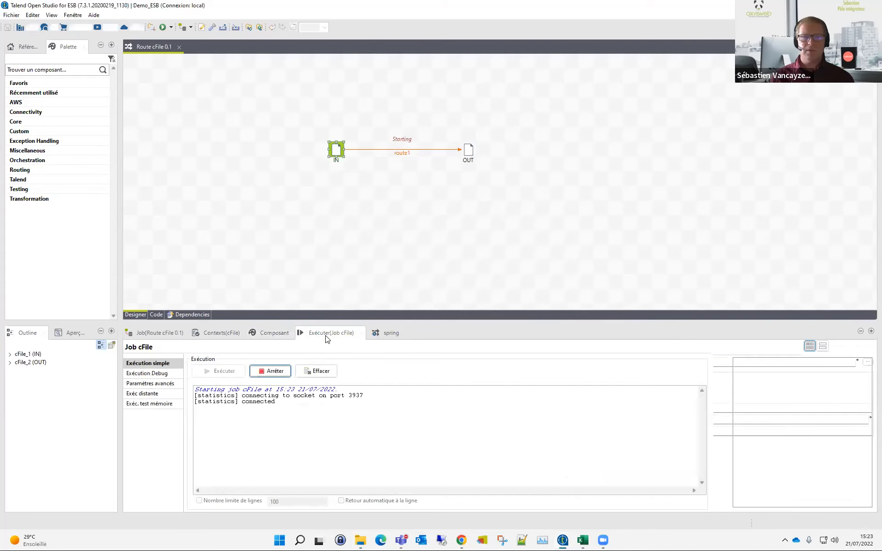
# Step: Disable the noop parameter of the IN component and run the cFile Route
pyautogui.click(335, 151)
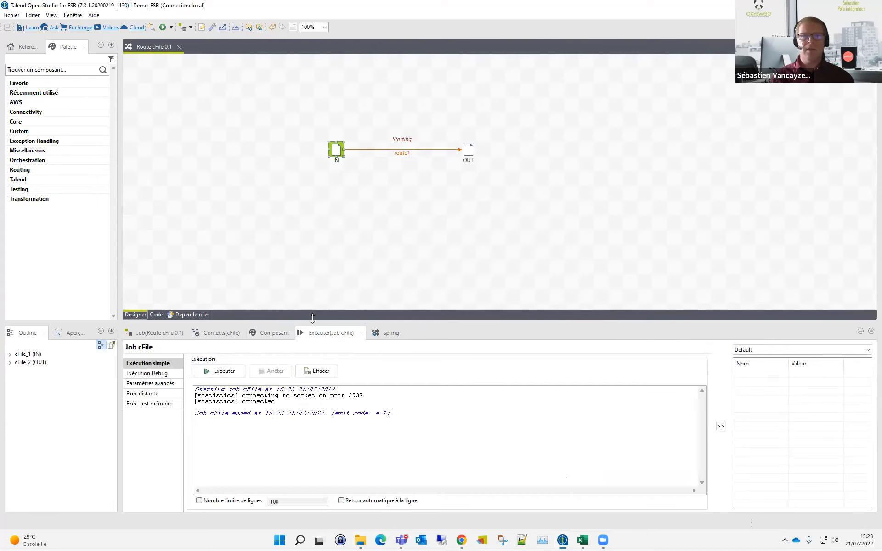
pyautogui.click(268, 334)
pyautogui.click(203, 380)
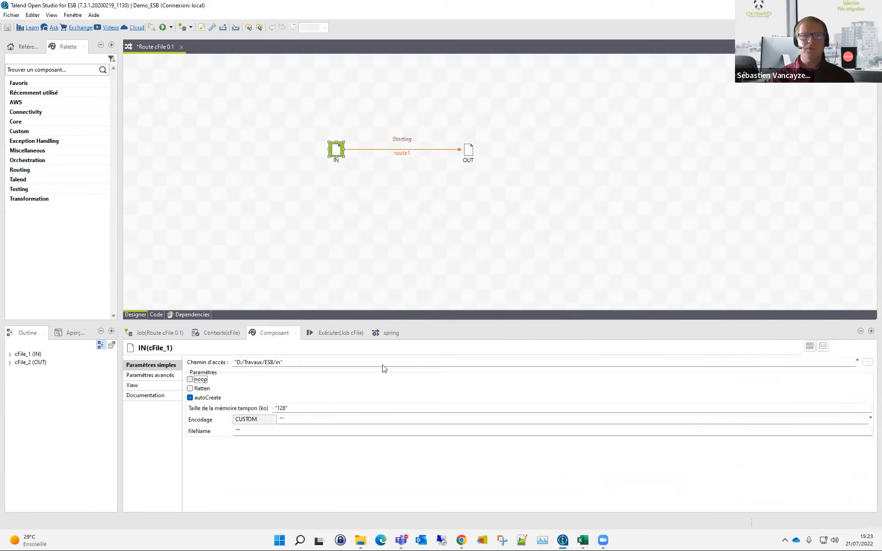
pyautogui.click(349, 332)
pyautogui.click(216, 371)
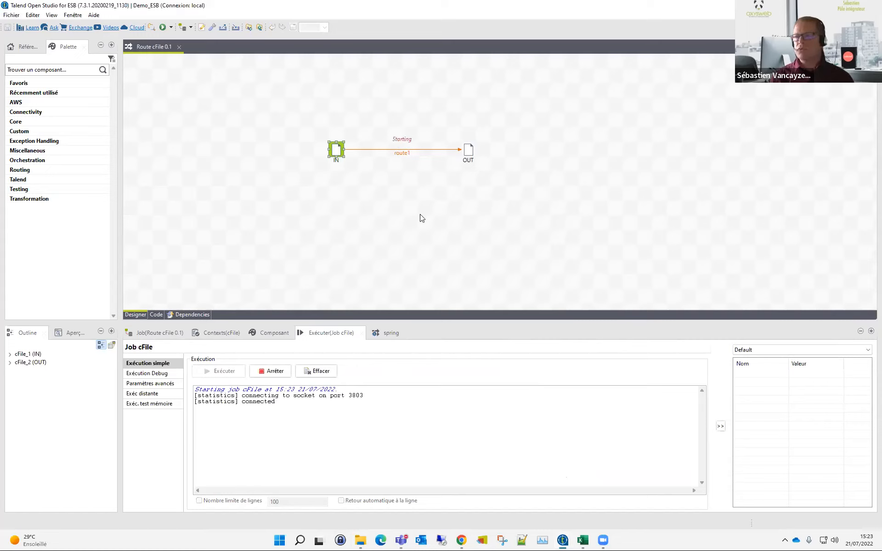
# Step: Bring the in, out and ESB folder windows back up and copy test.csv and test.txt from ESB into in
pyautogui.moveTo(360, 540)
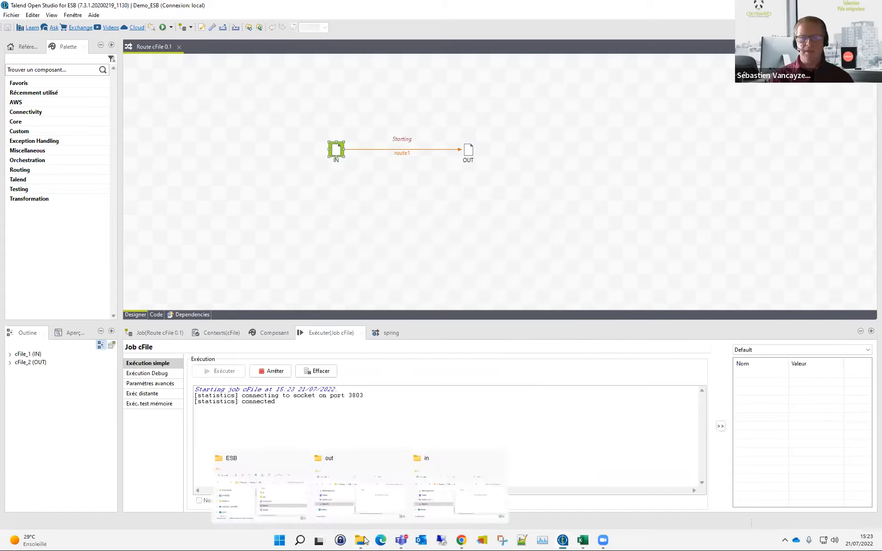
pyautogui.click(454, 505)
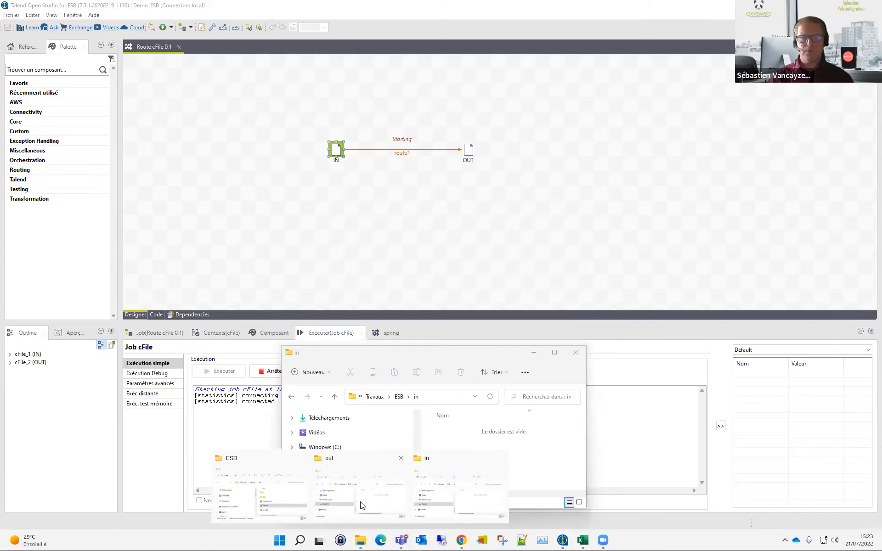
pyautogui.click(362, 505)
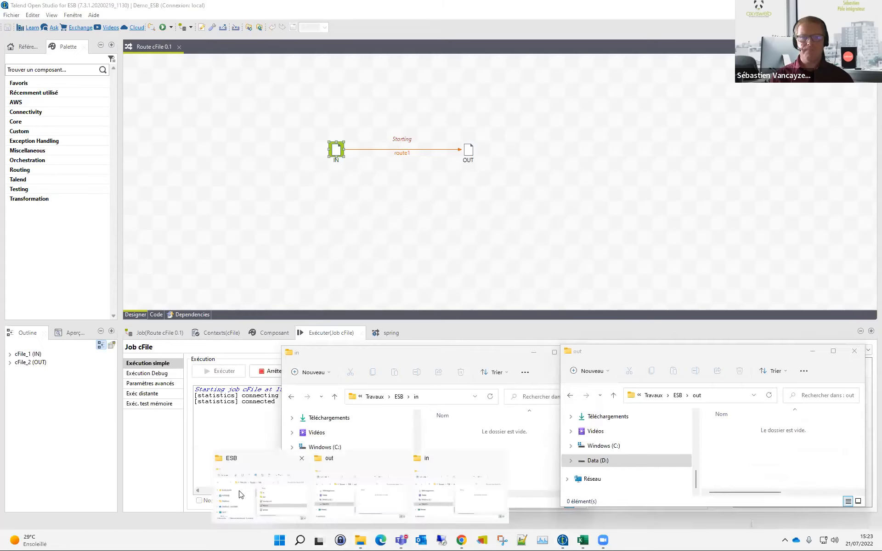
pyautogui.click(242, 497)
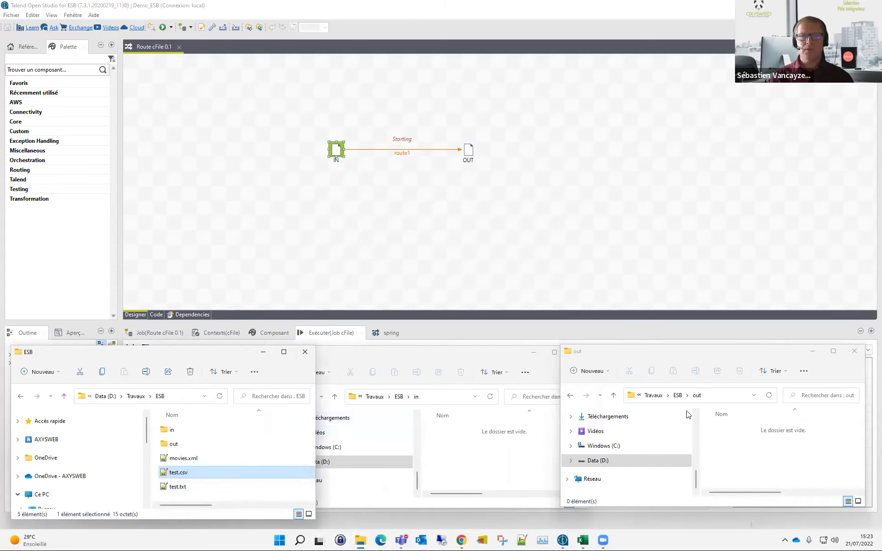
pyautogui.moveTo(188, 475); pyautogui.dragTo(466, 472)
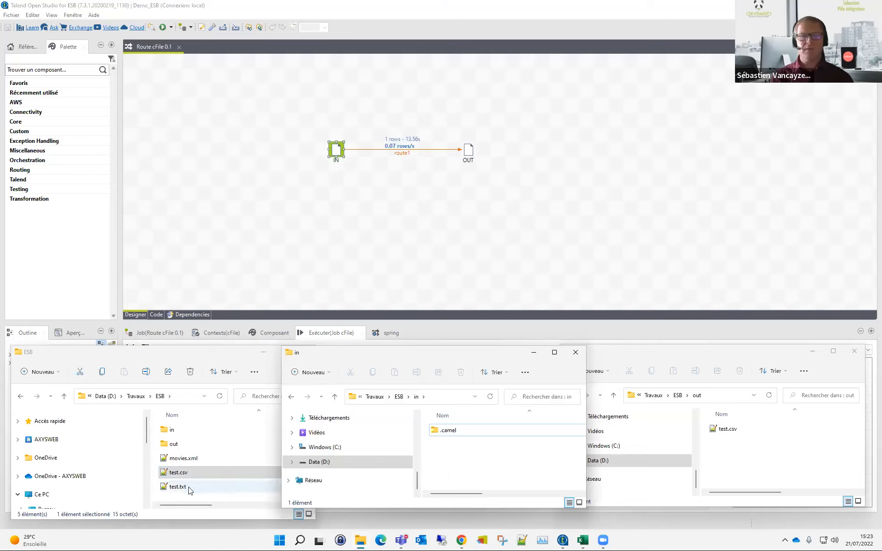
pyautogui.moveTo(188, 487); pyautogui.dragTo(508, 464)
pyautogui.press('ctrl')
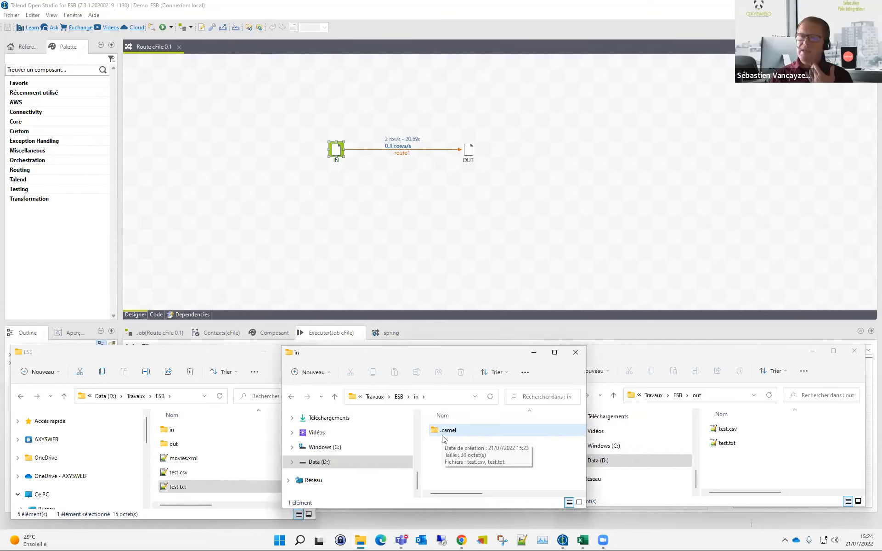
# Step: Examine the contents of the .camel subfolder of the in folder and go back up to in
pyautogui.doubleClick(444, 439)
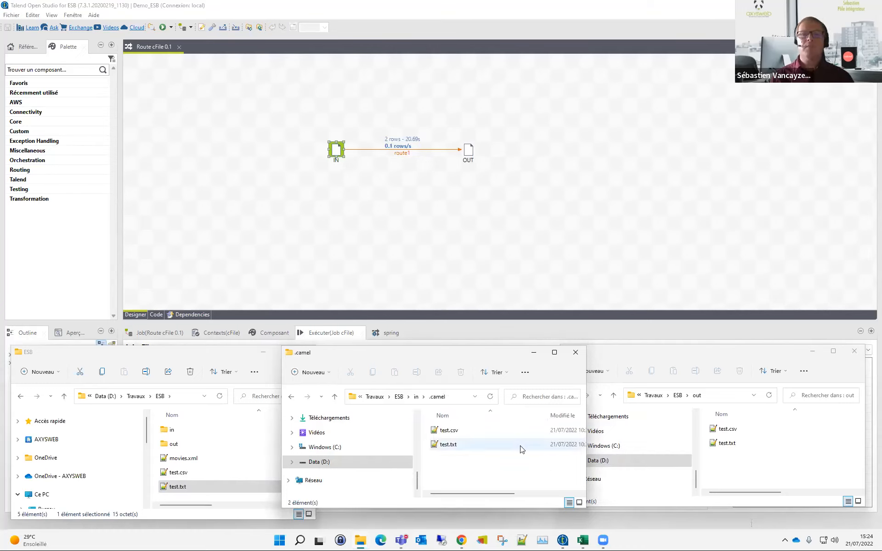
pyautogui.moveTo(518, 449)
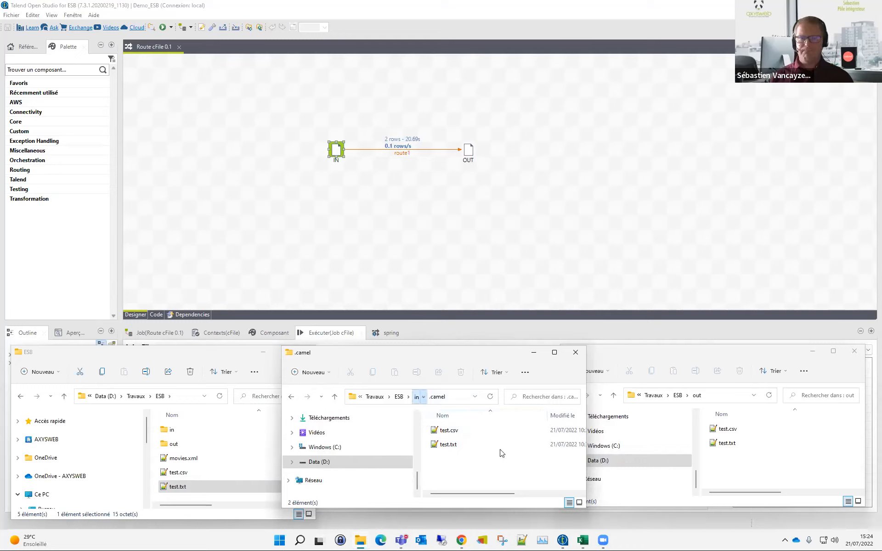
pyautogui.press('BackSpace')
pyautogui.moveTo(502, 426)
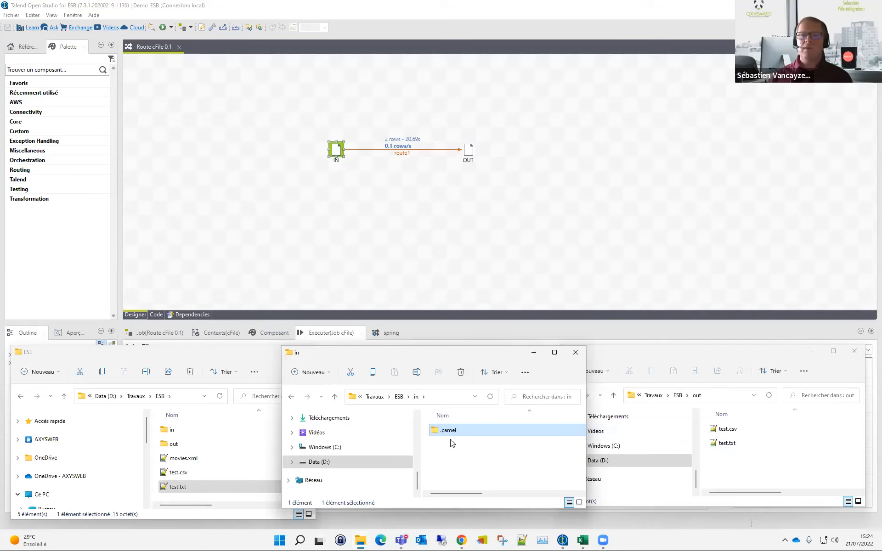
# Step: Empty the out folder, and copy test.txt twice and test.csv once from the ESB folder into the in folder
pyautogui.moveTo(755, 456); pyautogui.dragTo(725, 423)
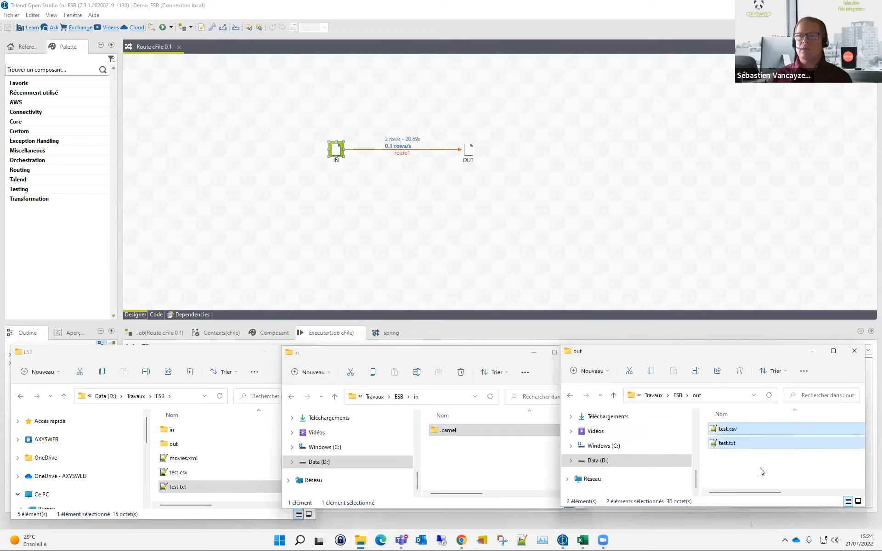
pyautogui.press('Delete')
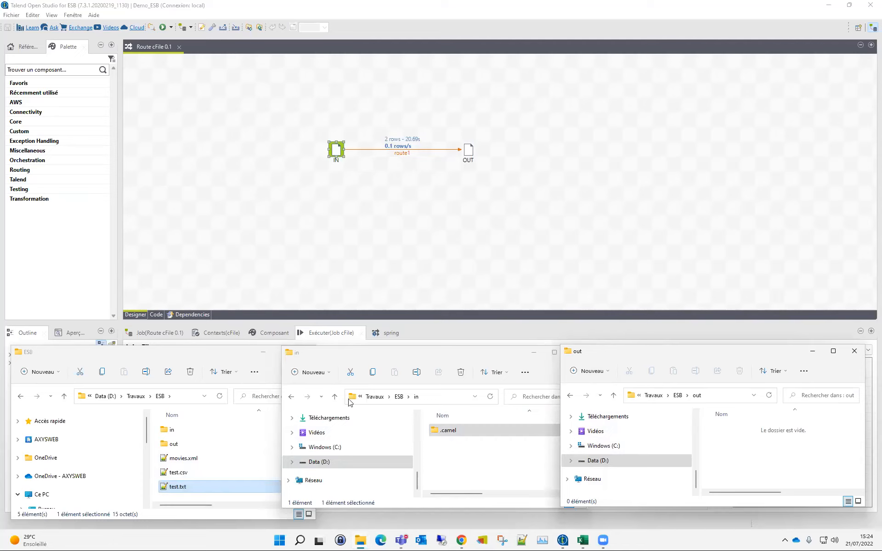
pyautogui.moveTo(177, 486); pyautogui.dragTo(466, 450)
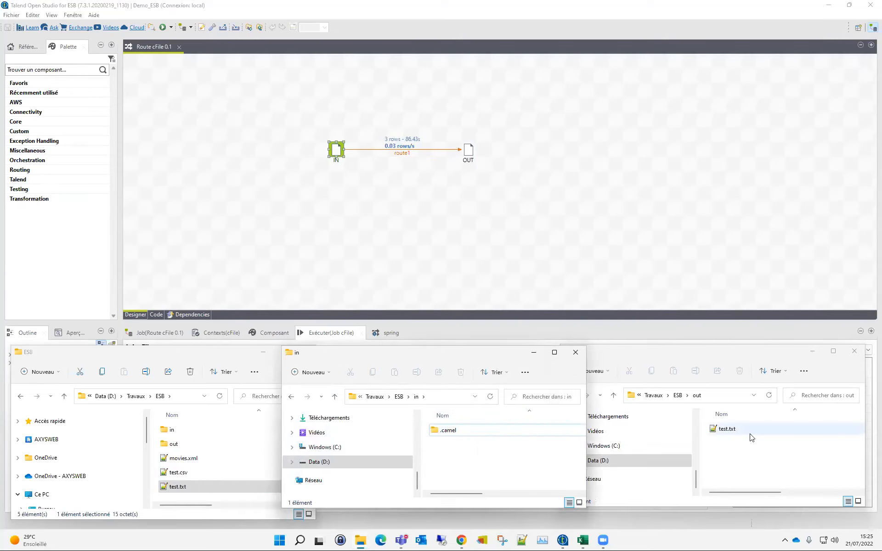
pyautogui.moveTo(181, 489); pyautogui.dragTo(492, 460)
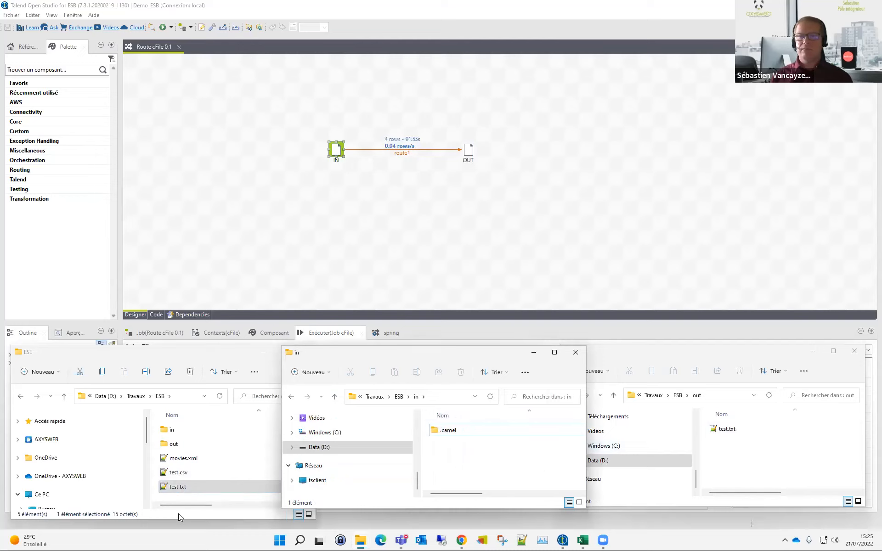
pyautogui.moveTo(178, 472); pyautogui.dragTo(468, 463)
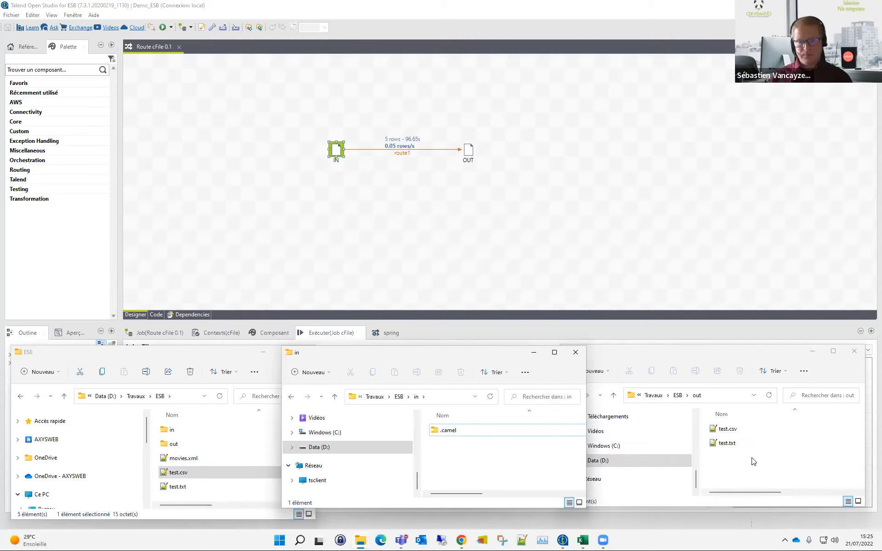
pyautogui.click(727, 444)
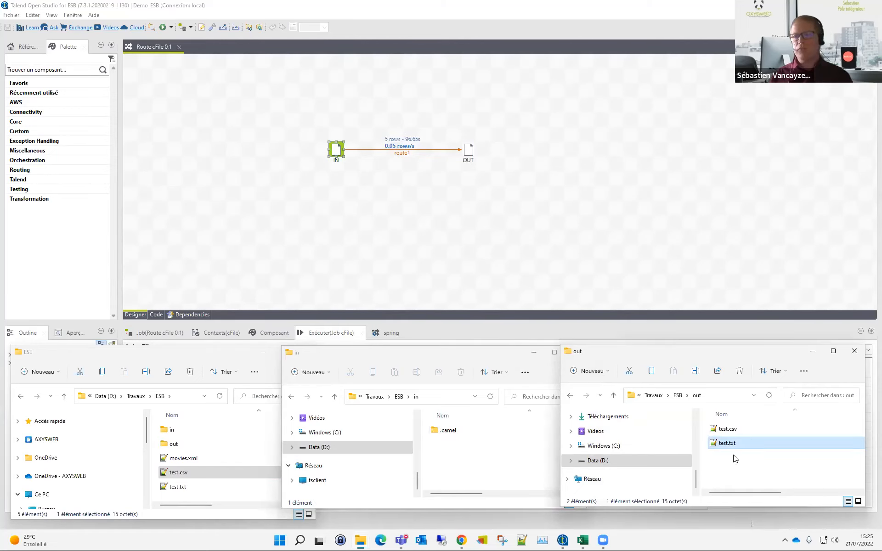
# Step: Return to Talend, stop the running cFile Route and review the IN component's basic parameters, including fileName
pyautogui.click(515, 255)
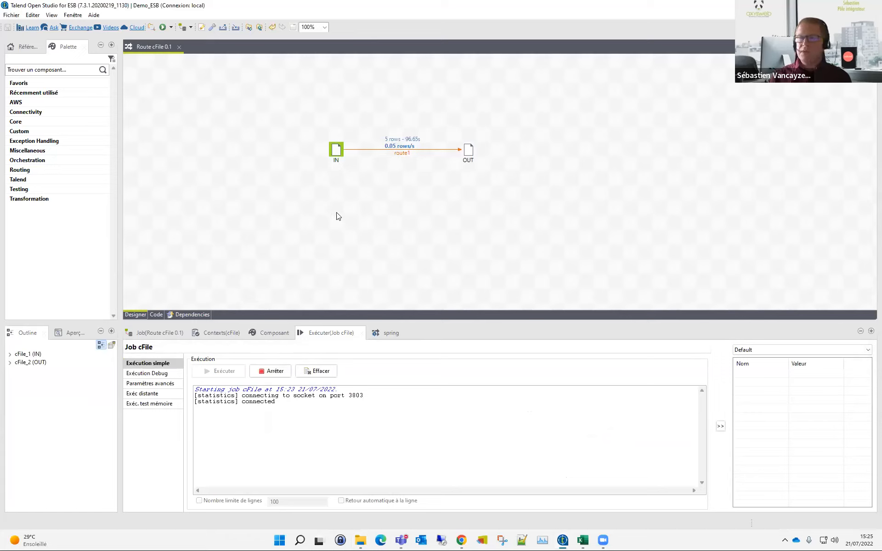
pyautogui.click(275, 371)
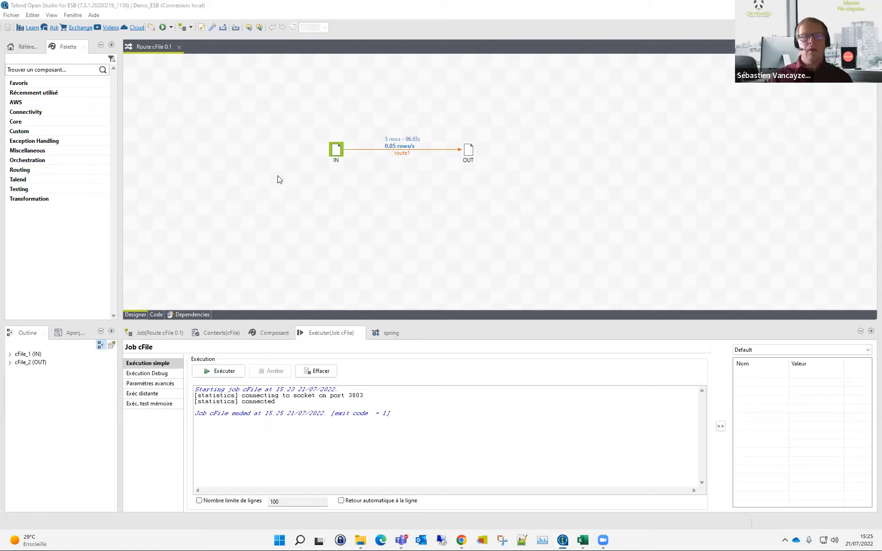
pyautogui.click(335, 157)
pyautogui.click(266, 333)
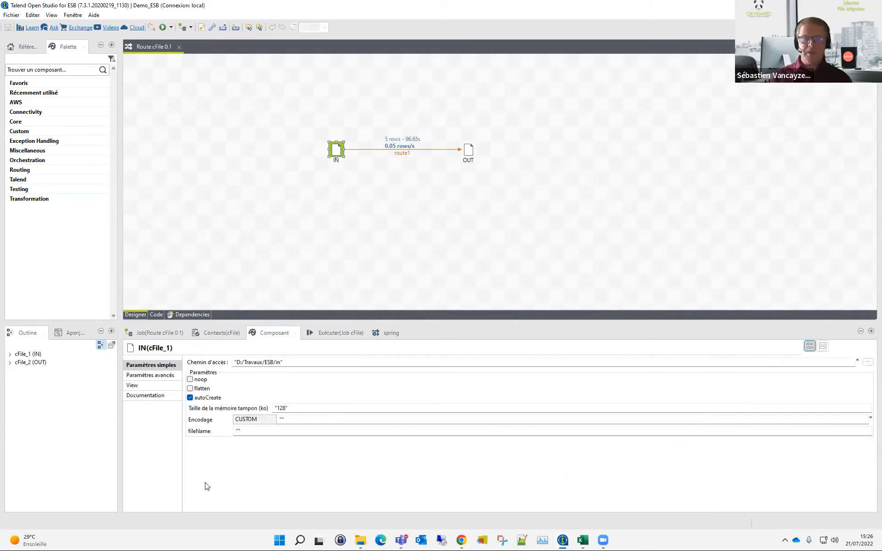
pyautogui.click(250, 432)
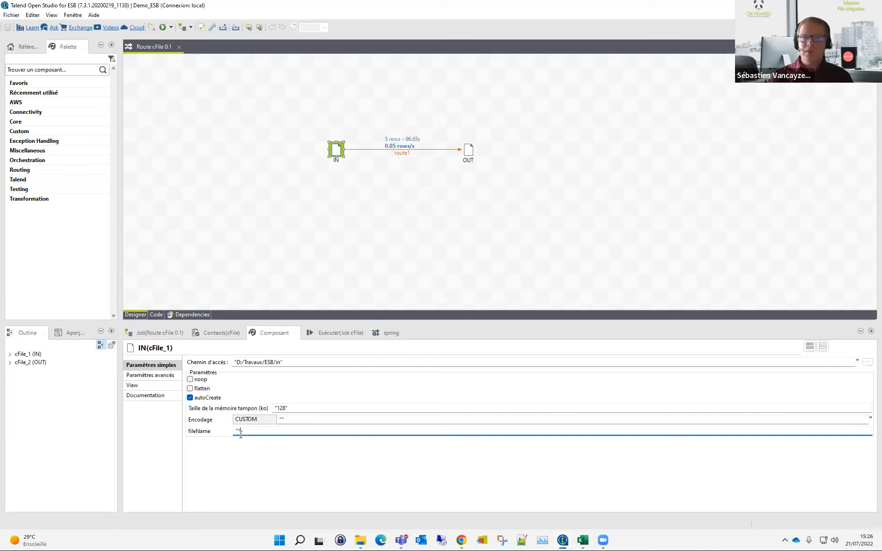
# Step: Add an advanced parameter "antInclude" with the value "*.csv" to the IN component
pyautogui.click(160, 375)
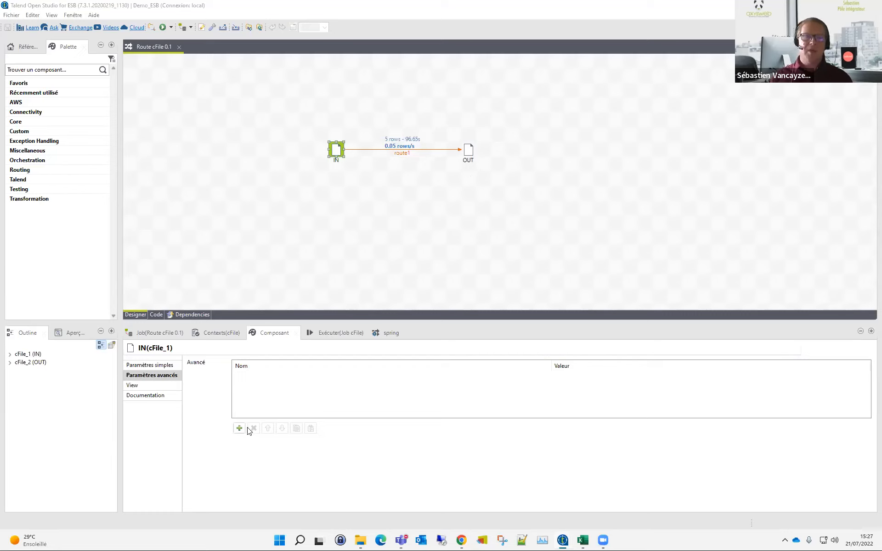
pyautogui.click(298, 374)
pyautogui.write('"antInclude"')
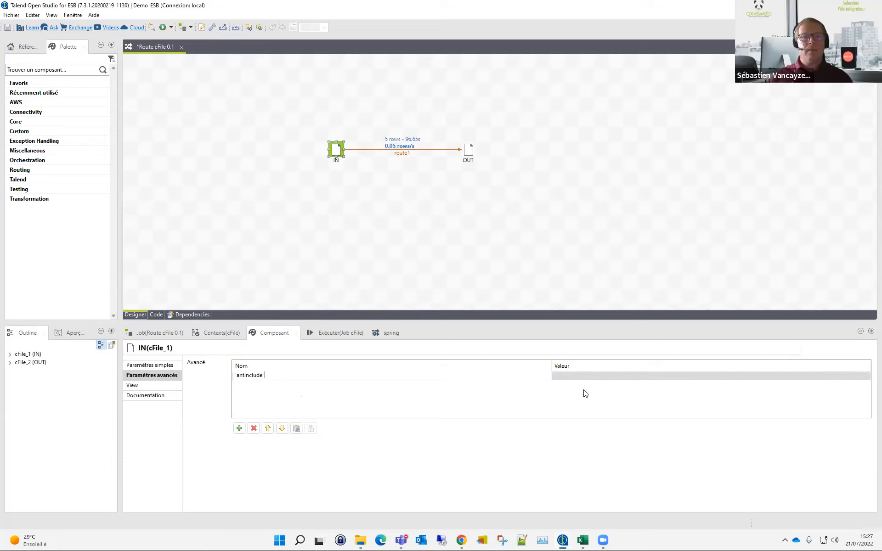
pyautogui.click(591, 376)
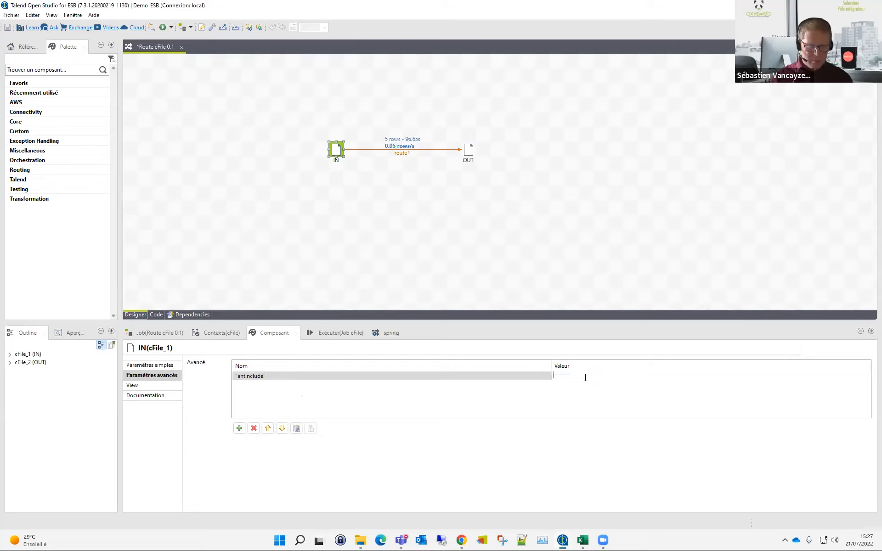
pyautogui.write('"')
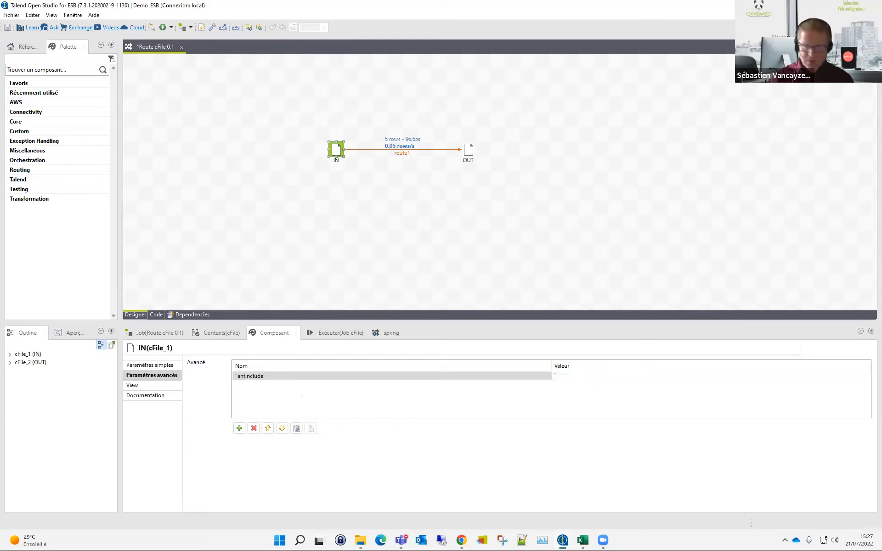
pyautogui.write('"')
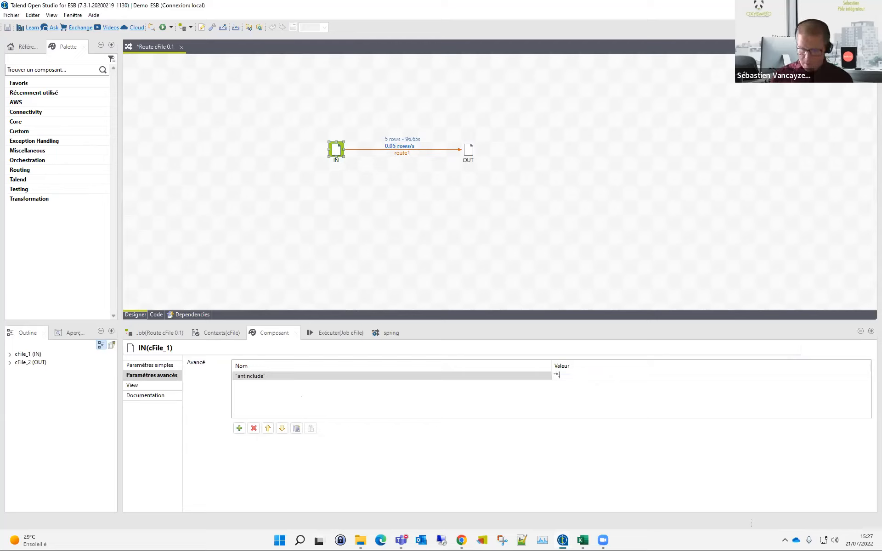
pyautogui.write('.csv"')
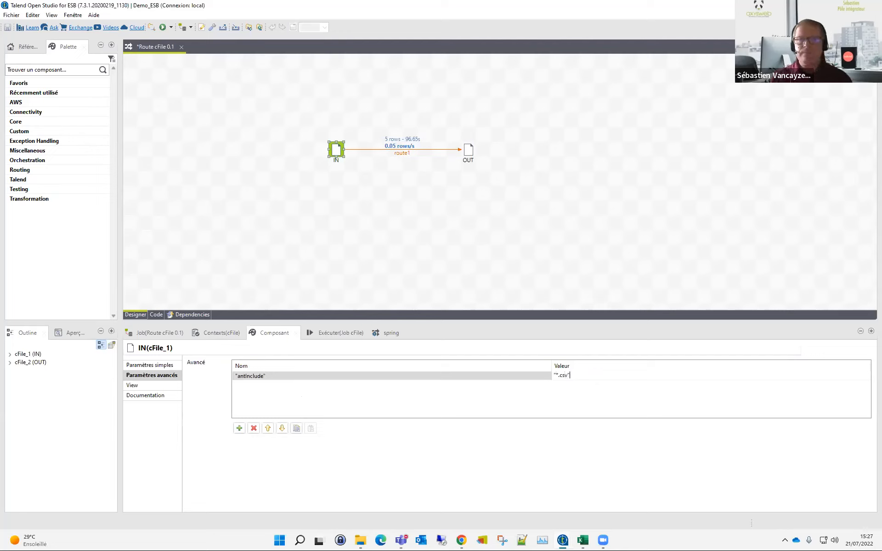
# Step: Run the cFile Route and bring the in, out and ESB folder windows up over Talend
pyautogui.click(166, 365)
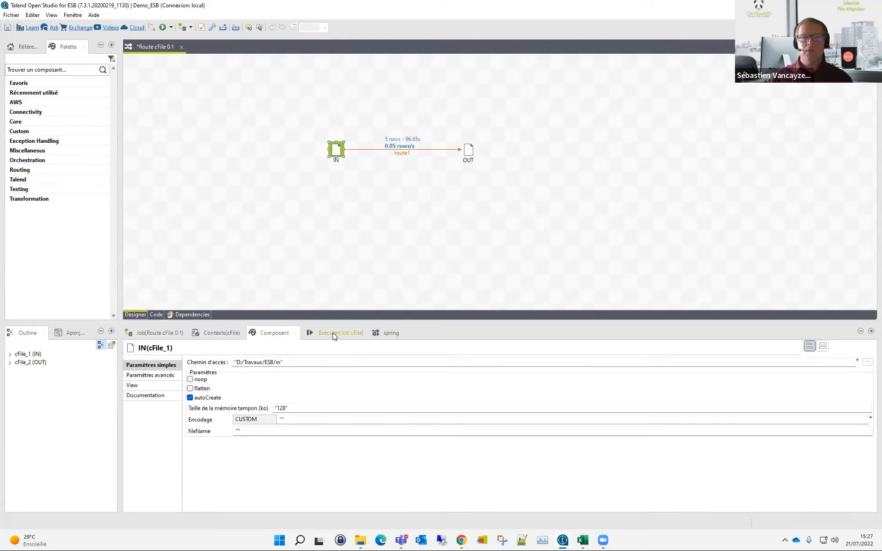
pyautogui.click(332, 333)
pyautogui.click(225, 371)
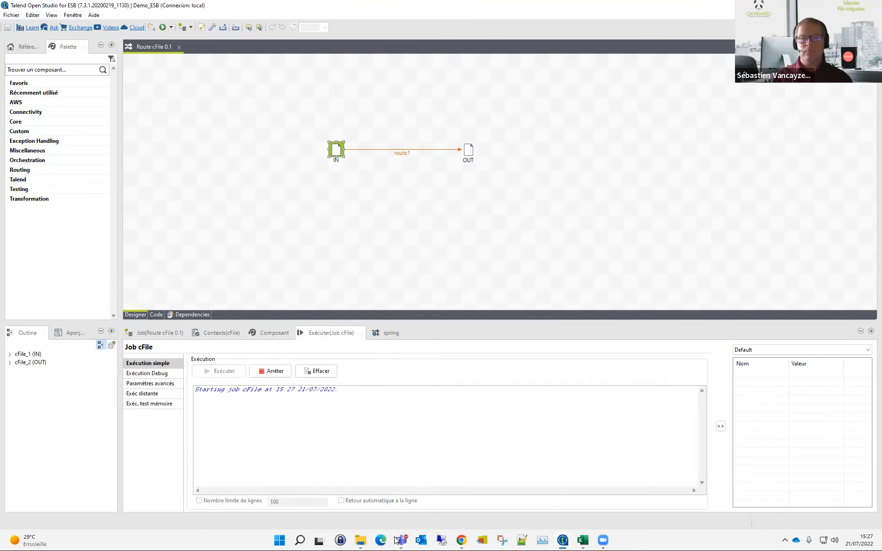
pyautogui.moveTo(360, 540)
pyautogui.click(463, 499)
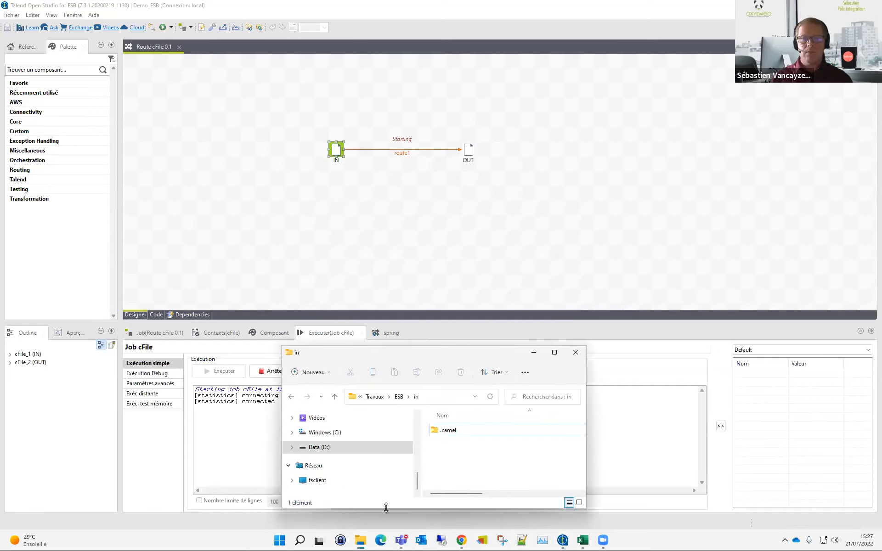
pyautogui.click(368, 490)
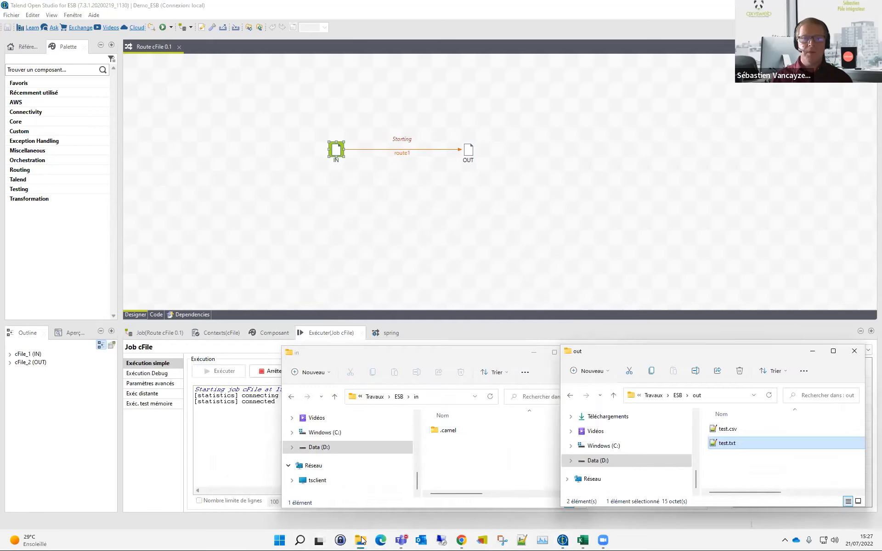
pyautogui.click(255, 484)
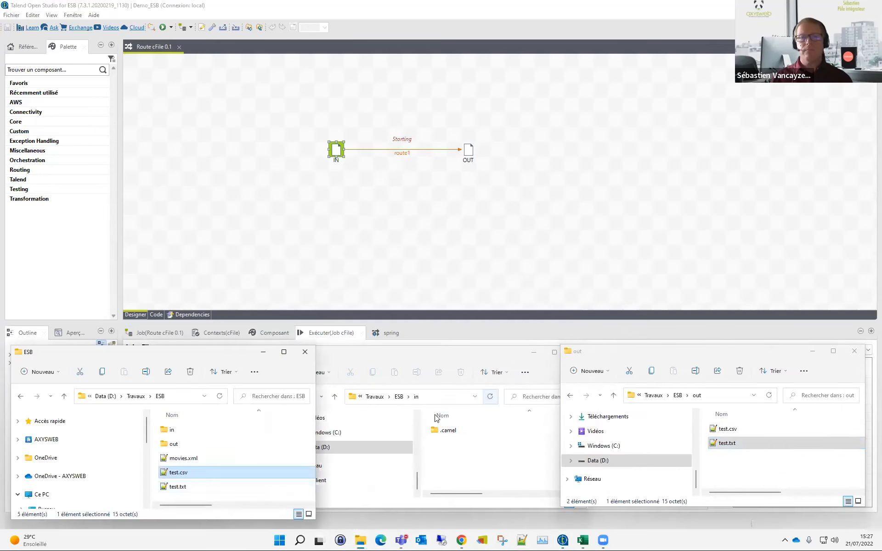
# Step: Delete both test files from the out folder and the .camel subfolder from the in folder
pyautogui.moveTo(748, 454); pyautogui.dragTo(719, 424)
pyautogui.press('Delete')
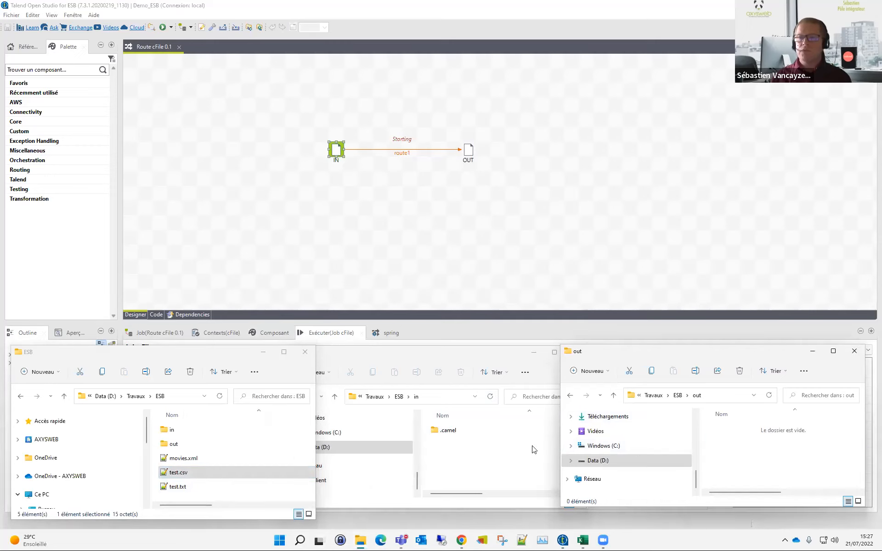
pyautogui.click(445, 429)
pyautogui.press('Delete')
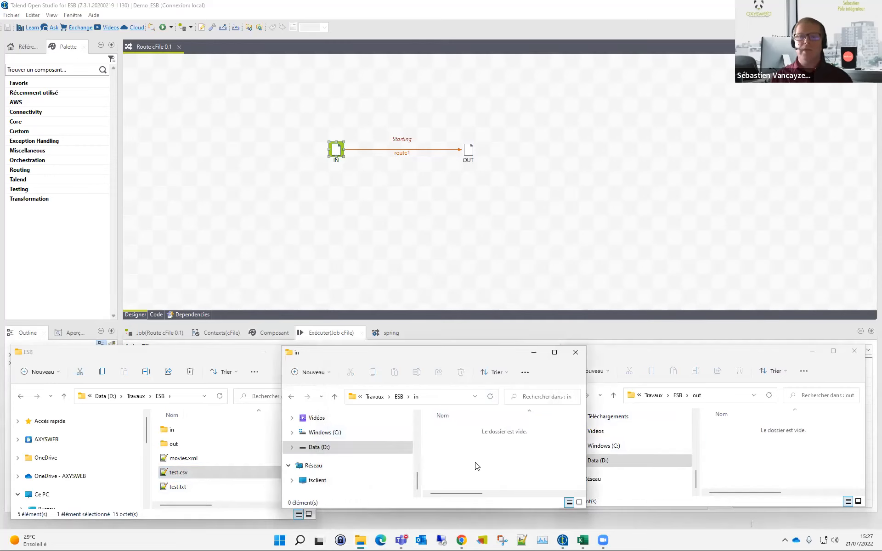
# Step: Copy test.txt and test.csv from the ESB folder into the in folder
pyautogui.click(204, 472)
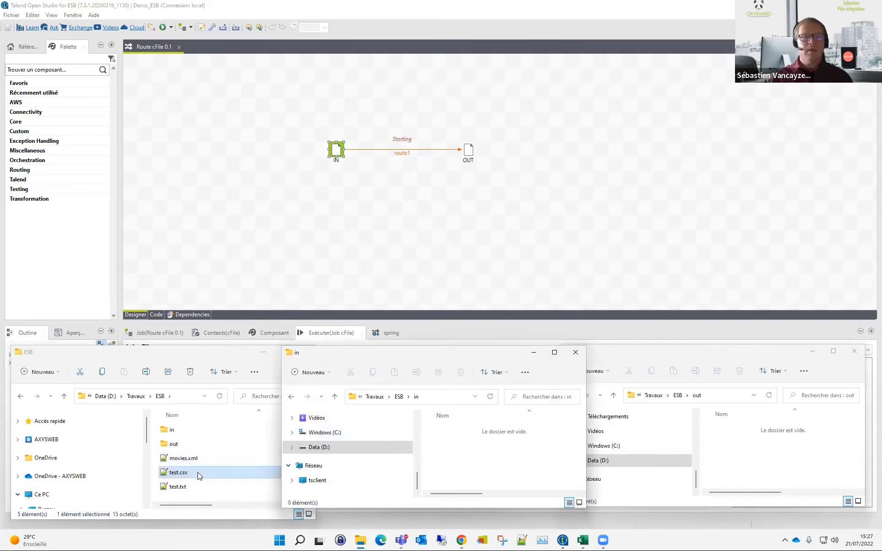
pyautogui.click(197, 484)
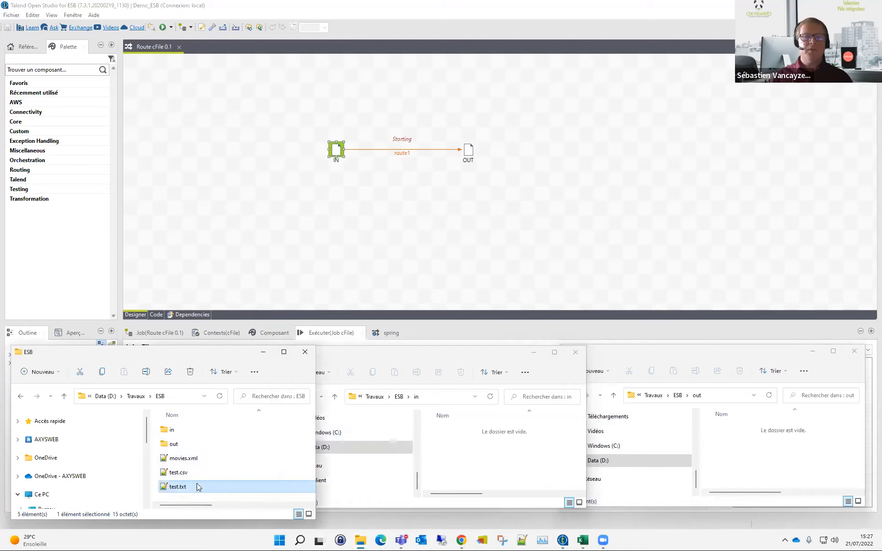
pyautogui.moveTo(467, 455); pyautogui.dragTo(470, 460)
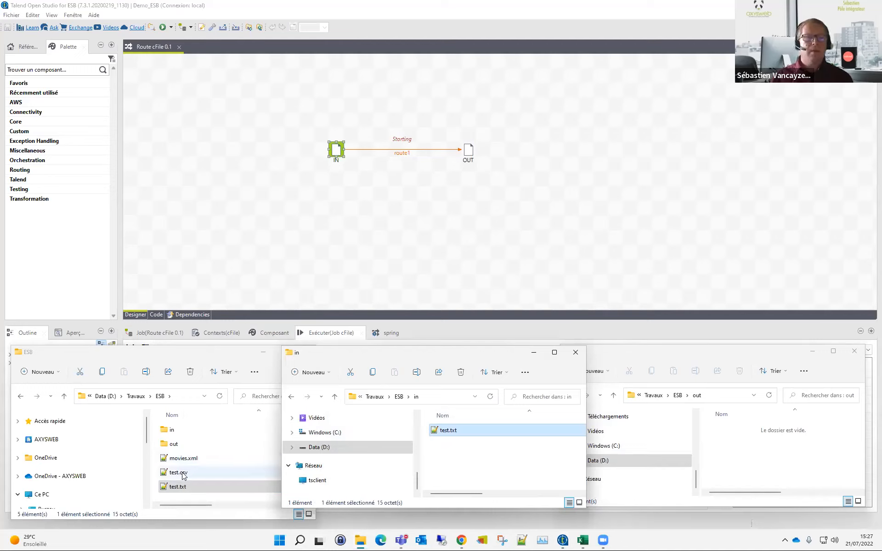
pyautogui.moveTo(178, 472); pyautogui.dragTo(468, 461)
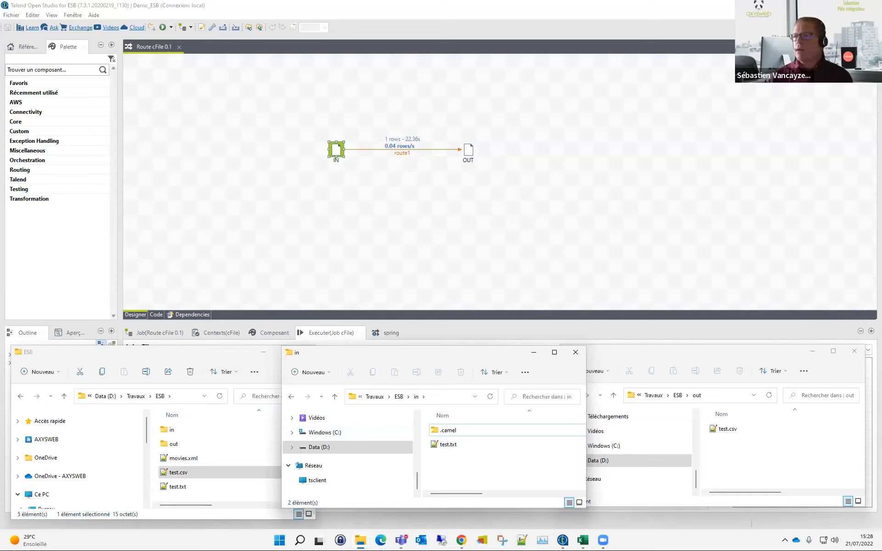
# Step: Return to Talend, stop the running Route and set the OUT component's path to "D:/Travaux/ESB/out1"
pyautogui.click(466, 151)
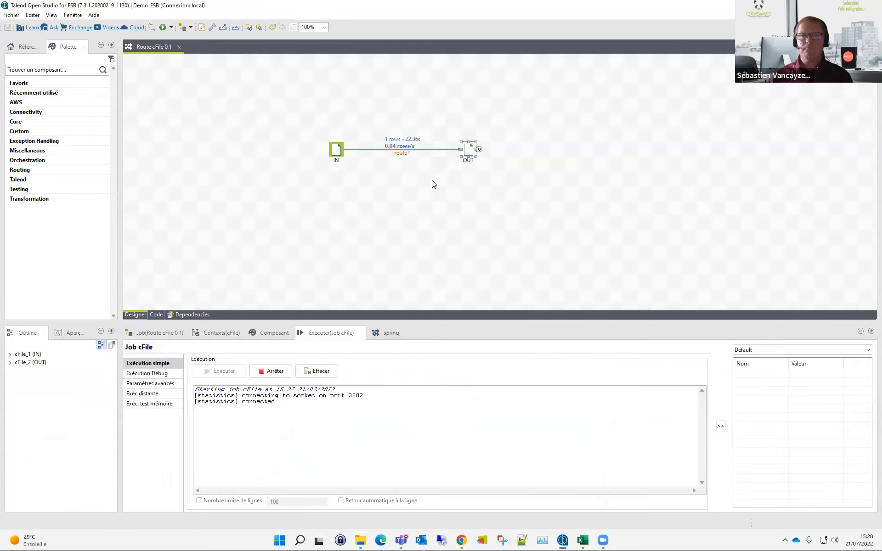
pyautogui.click(272, 333)
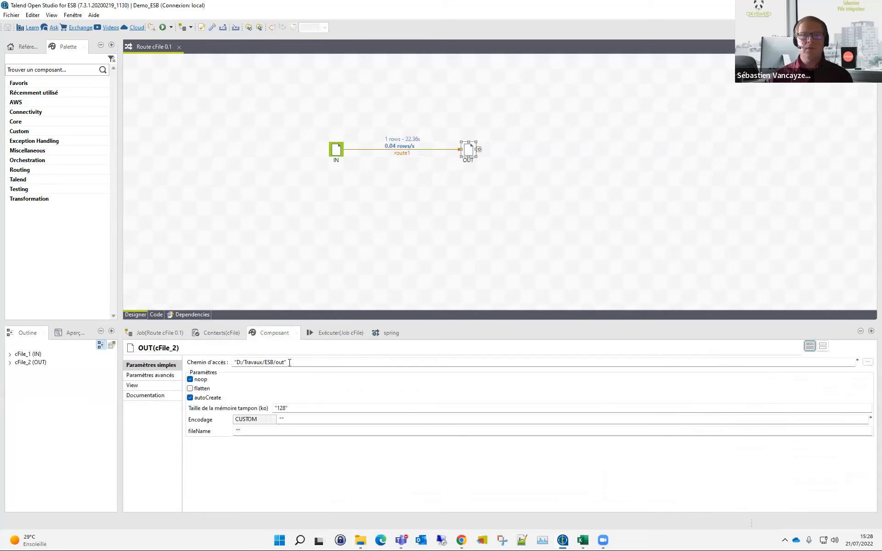
pyautogui.click(343, 333)
pyautogui.click(272, 371)
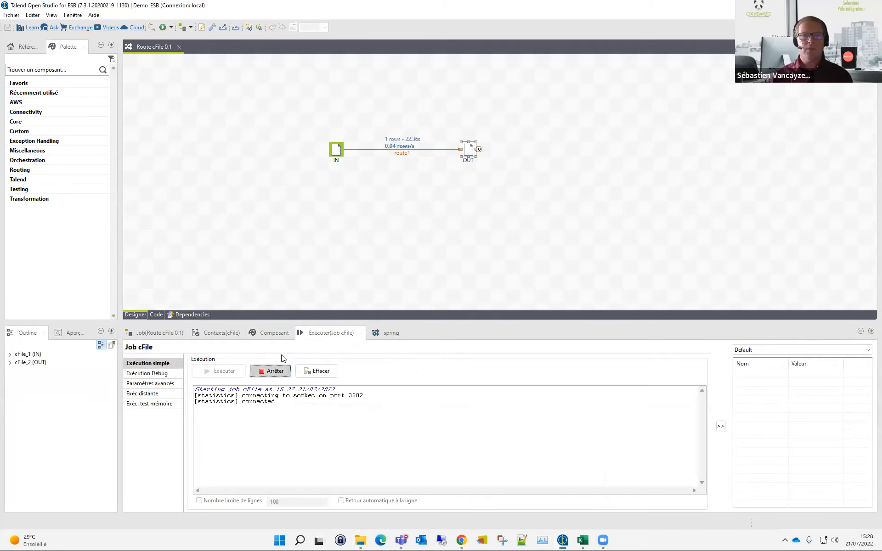
pyautogui.click(287, 363)
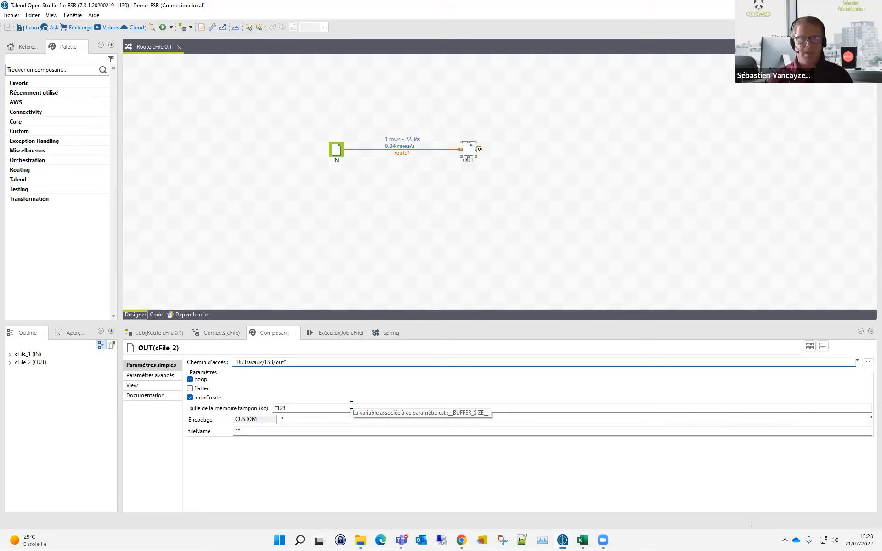
pyautogui.write('1')
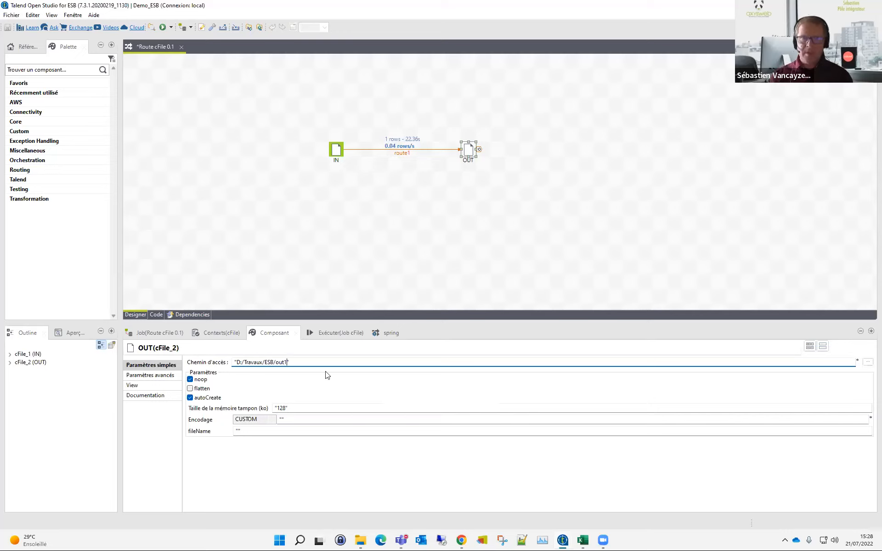
pyautogui.click(329, 269)
# Step: Duplicate the OUT component, place the copy to the right of the original and link the original to it with a route connection
pyautogui.click(473, 152)
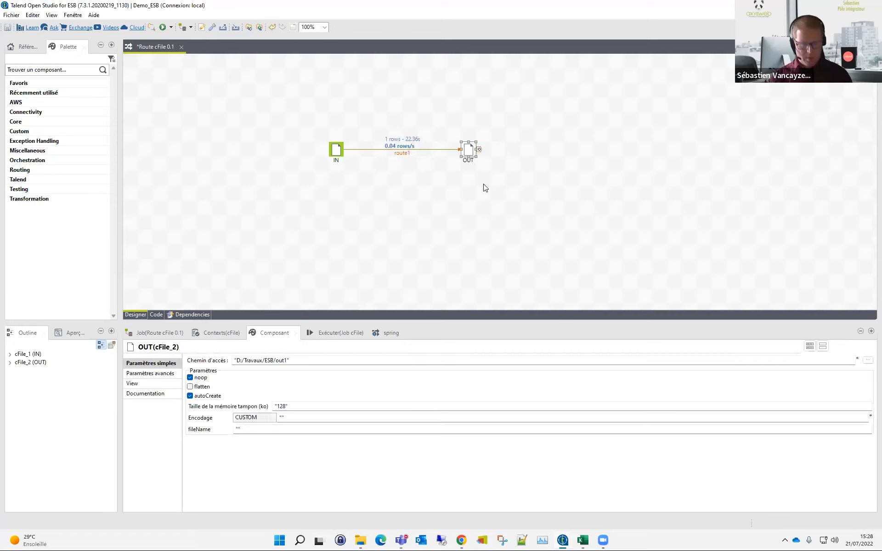
pyautogui.hotkey('ctrl', 'c')
pyautogui.hotkey('ctrl', 'v')
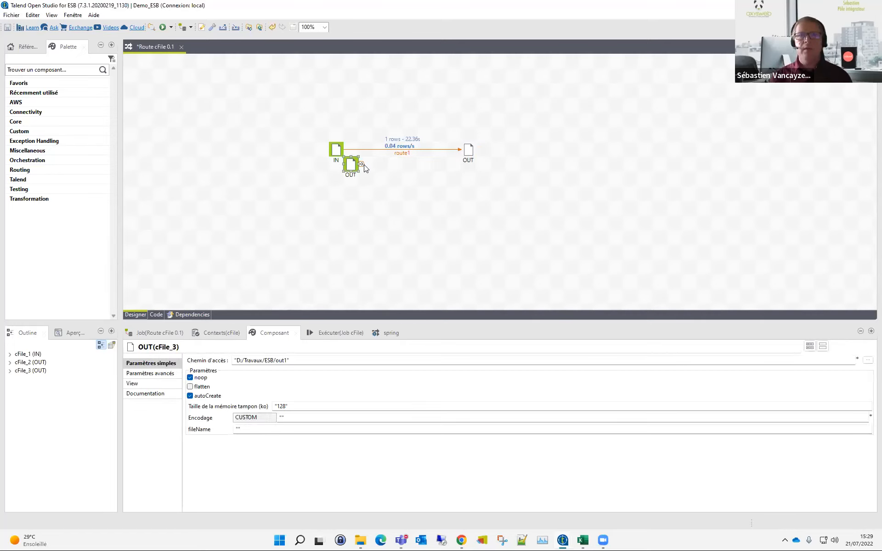
pyautogui.moveTo(350, 164); pyautogui.dragTo(571, 150)
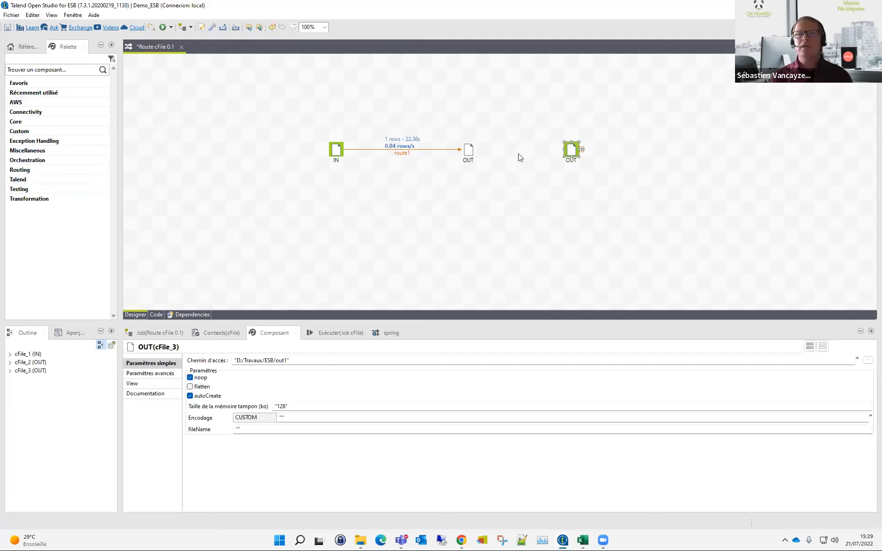
pyautogui.rightClick(470, 153)
pyautogui.moveTo(498, 160)
pyautogui.click(611, 160)
pyautogui.click(572, 152)
# Step: Set the path of the copied OUT component to "D:/Travaux/ESB/out2"
pyautogui.click(570, 155)
pyautogui.click(288, 360)
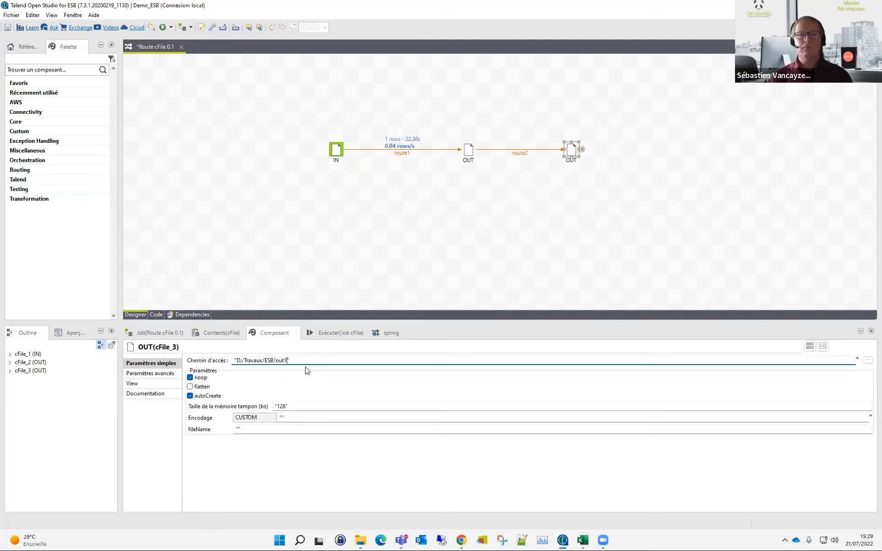
pyautogui.press('BackSpace')
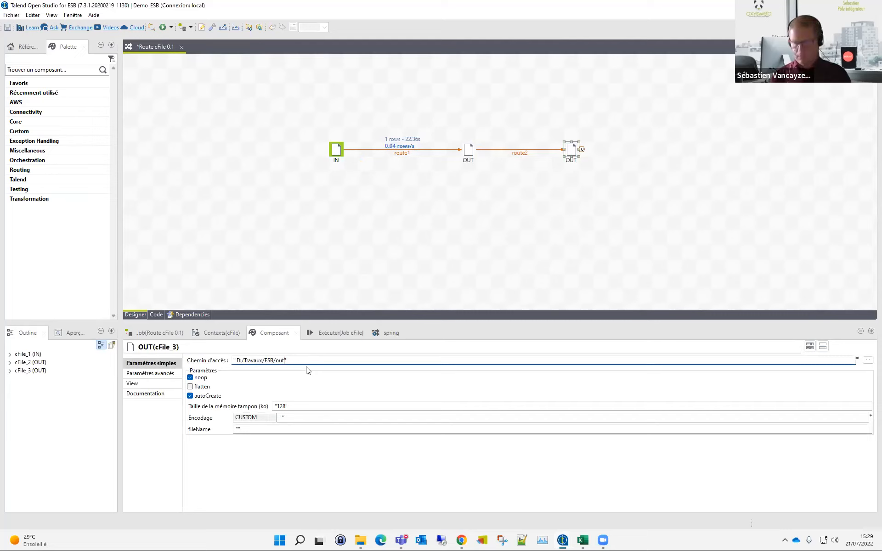
pyautogui.click(413, 296)
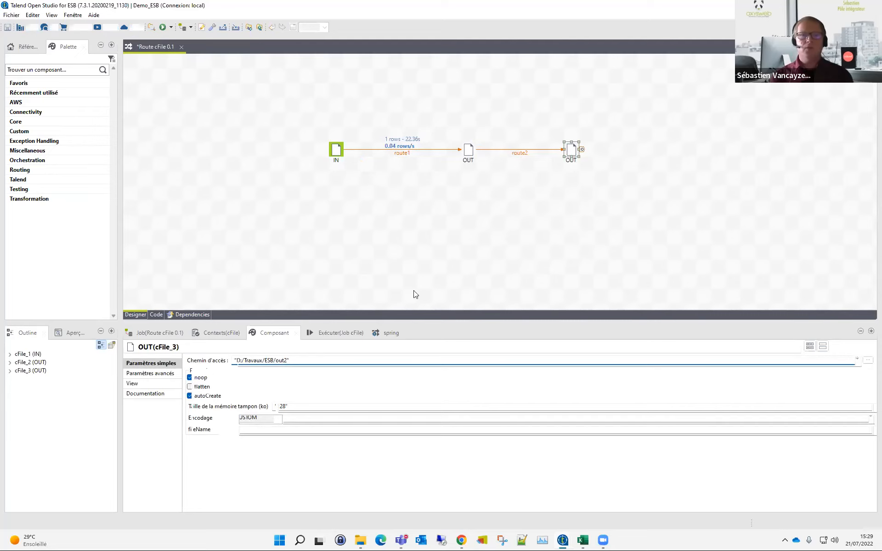
# Step: Check the IN component's advanced parameters and run the cFile Route with its two outputs
pyautogui.click(155, 334)
pyautogui.click(274, 334)
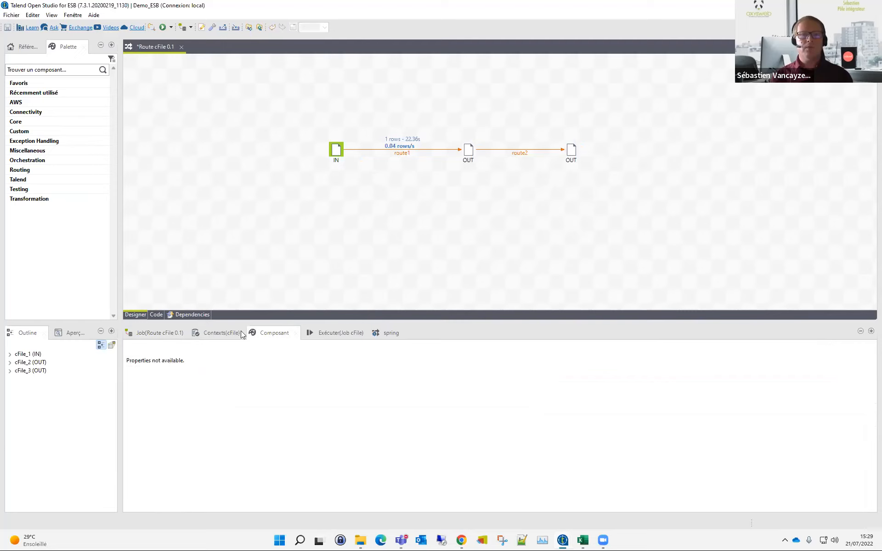
pyautogui.click(334, 149)
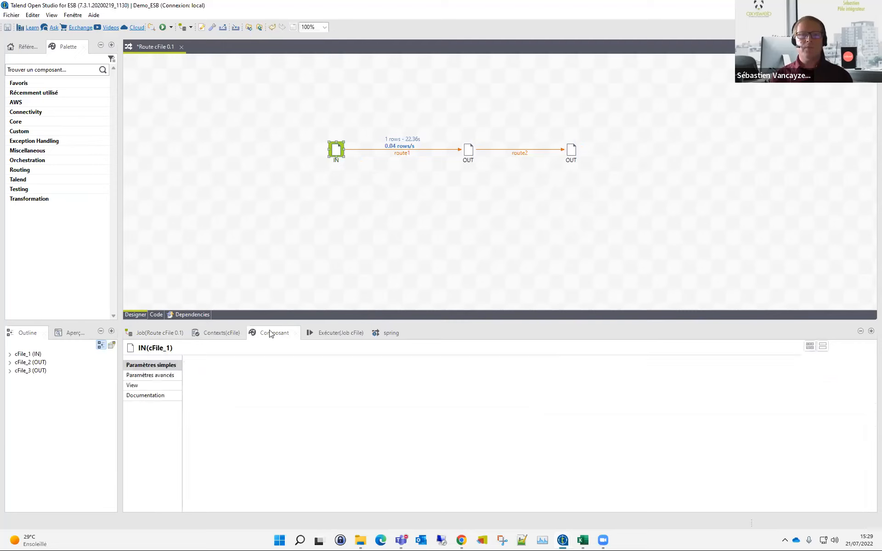
pyautogui.click(147, 376)
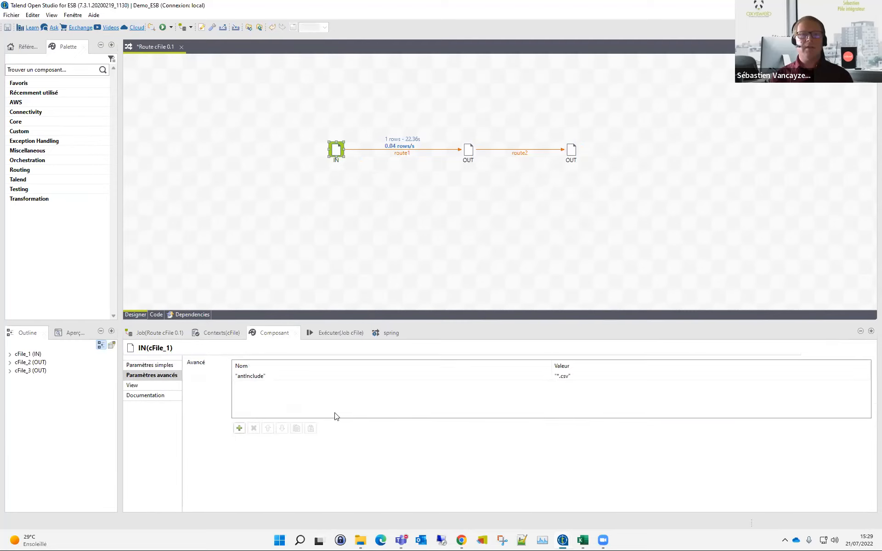
pyautogui.click(340, 334)
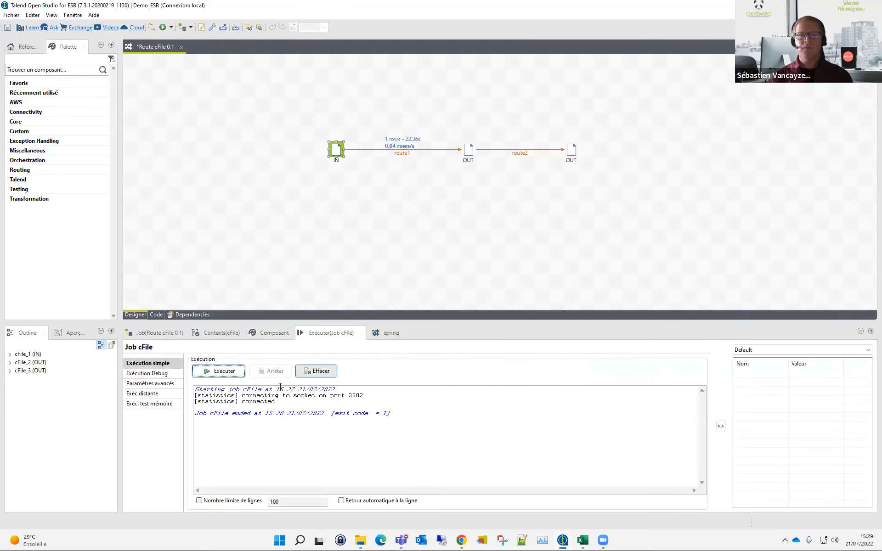
pyautogui.click(222, 371)
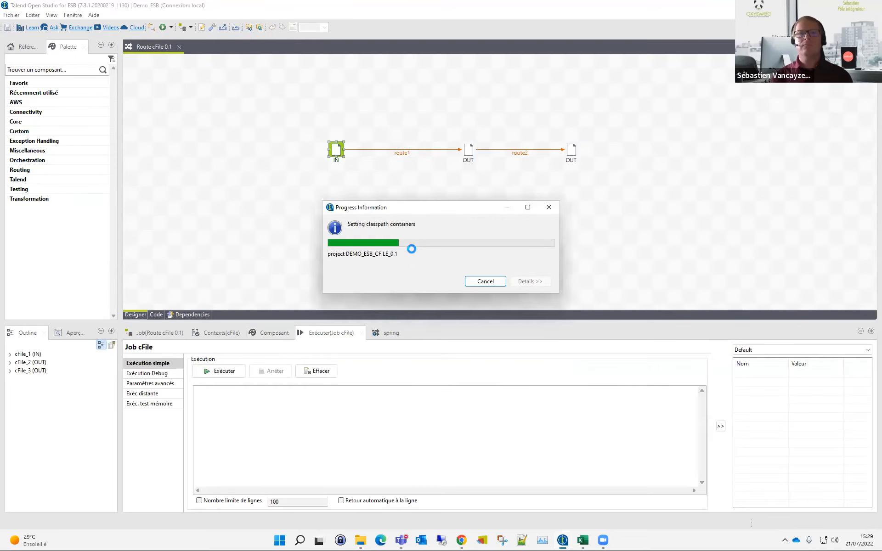
# Step: Bring the in, out and ESB folder windows to the front and go up from out to its parent ESB folder
pyautogui.moveTo(392, 537)
pyautogui.moveTo(361, 540)
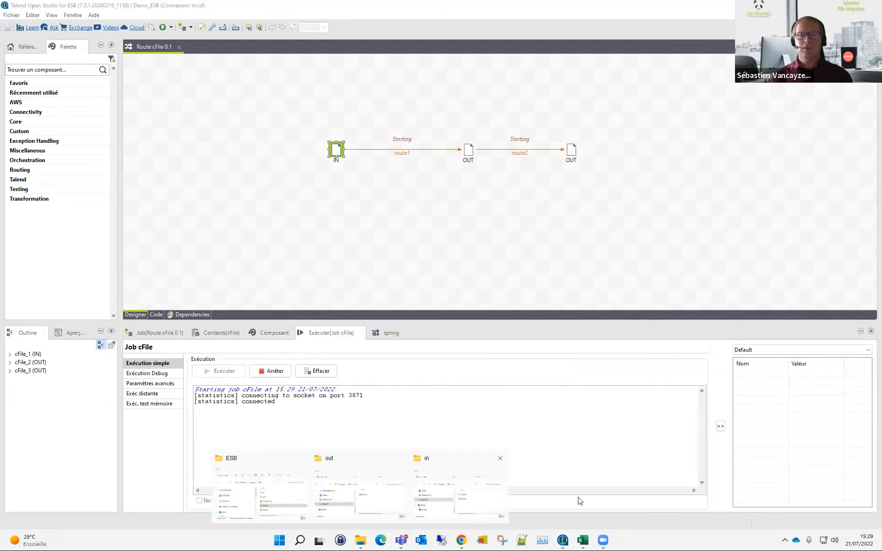
pyautogui.click(459, 507)
pyautogui.click(365, 494)
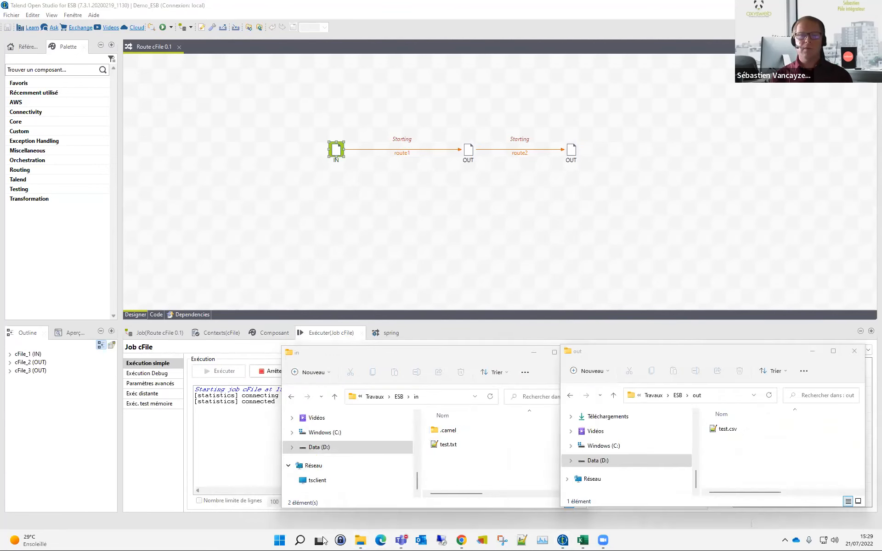
pyautogui.click(294, 481)
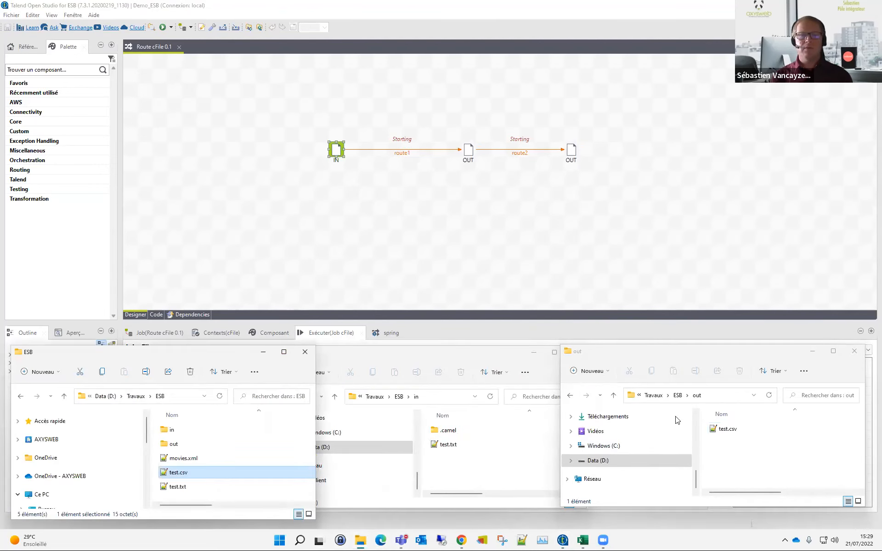
pyautogui.click(678, 395)
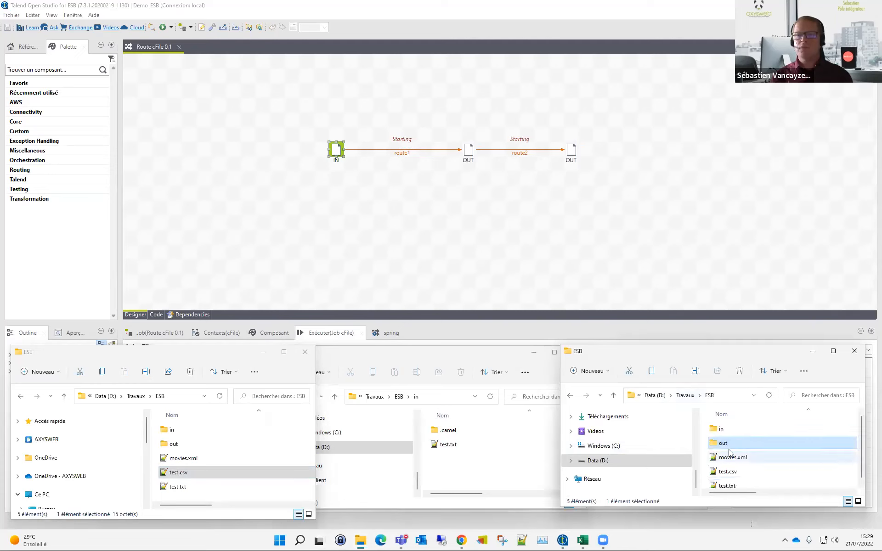
# Step: Remove test.txt from the in folder and copy test.csv from the ESB folder into it
pyautogui.click(441, 452)
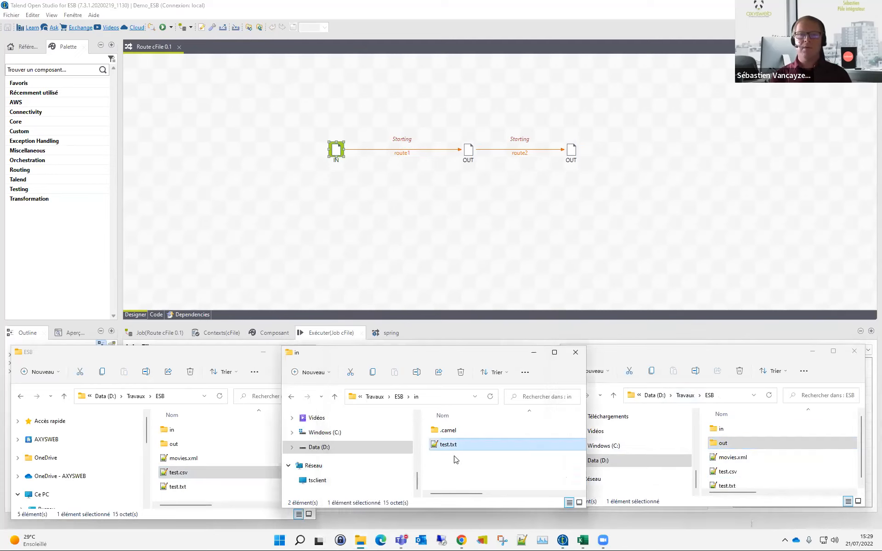
pyautogui.moveTo(183, 473); pyautogui.dragTo(500, 456)
pyautogui.press('ctrl')
pyautogui.hotkey('ctrl', 'v')
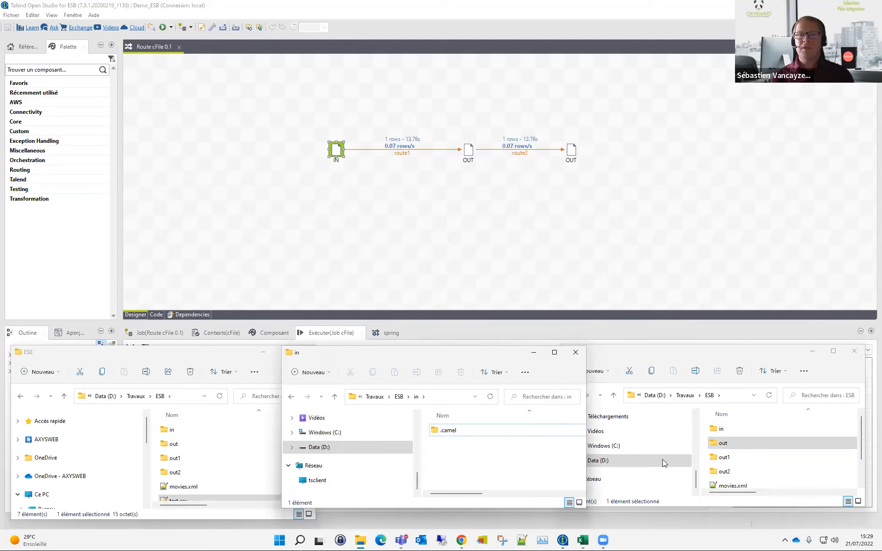
# Step: Inspect the contents of the out1 folder and of the out2 folder
pyautogui.click(725, 459)
pyautogui.doubleClick(724, 459)
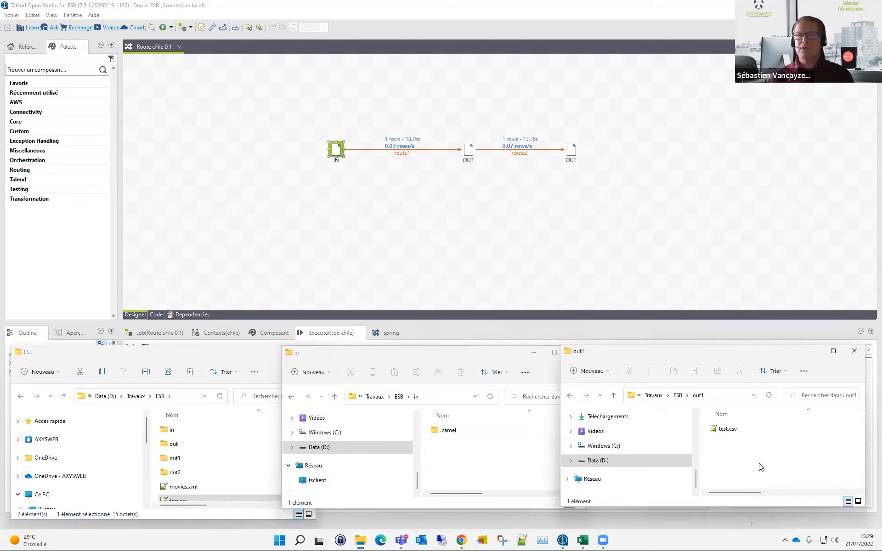
pyautogui.click(678, 395)
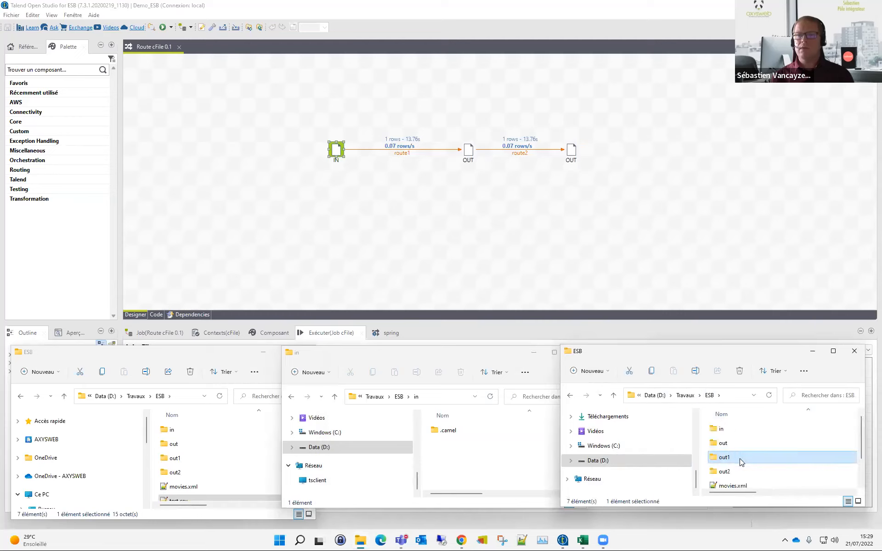
pyautogui.doubleClick(727, 473)
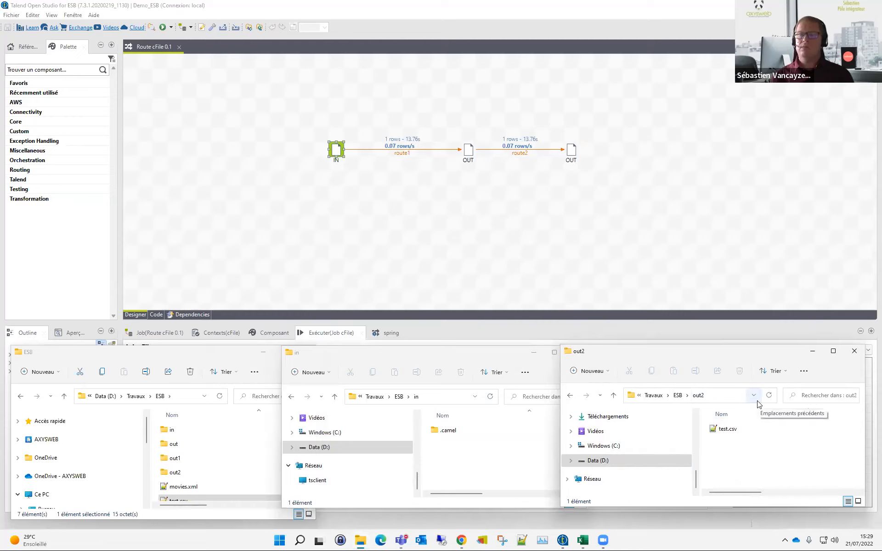
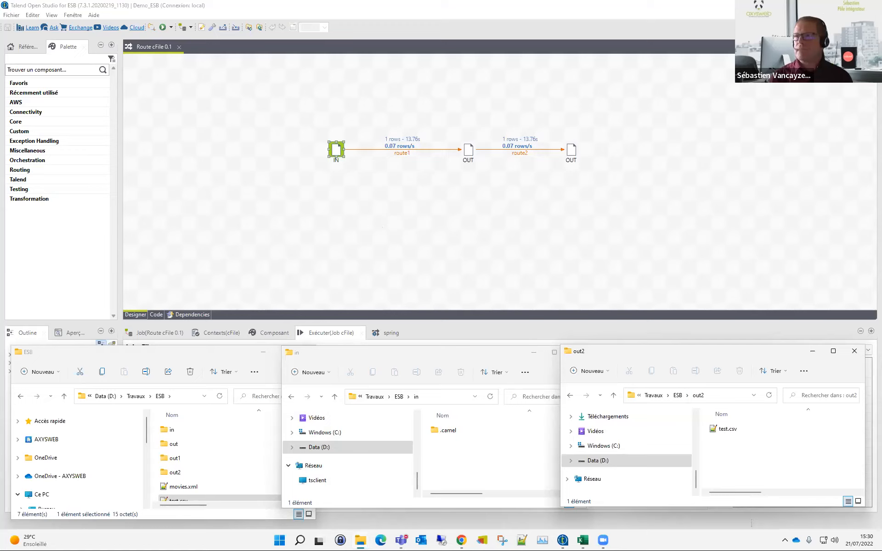
# Step: Return to Talend and create a new Route named cFile2 with its purpose and description left empty
pyautogui.hotkey('alt', 'Tab')
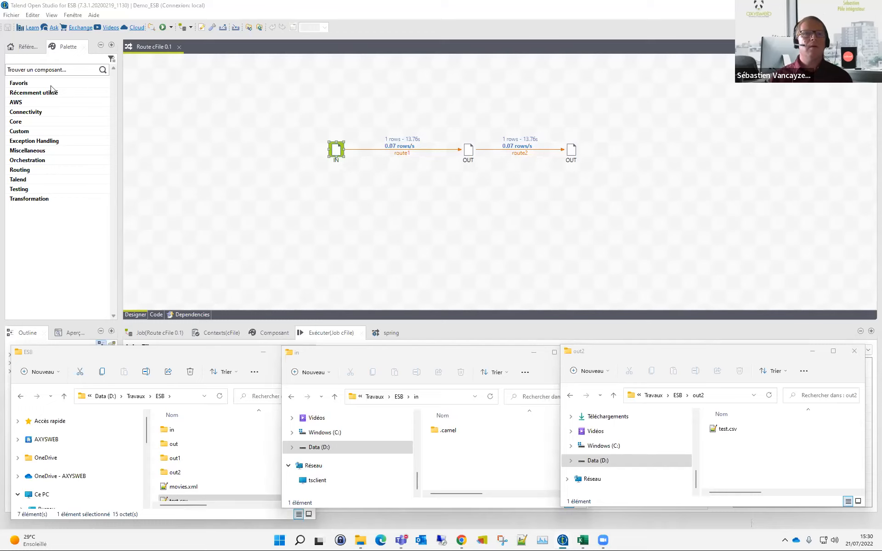
pyautogui.click(34, 47)
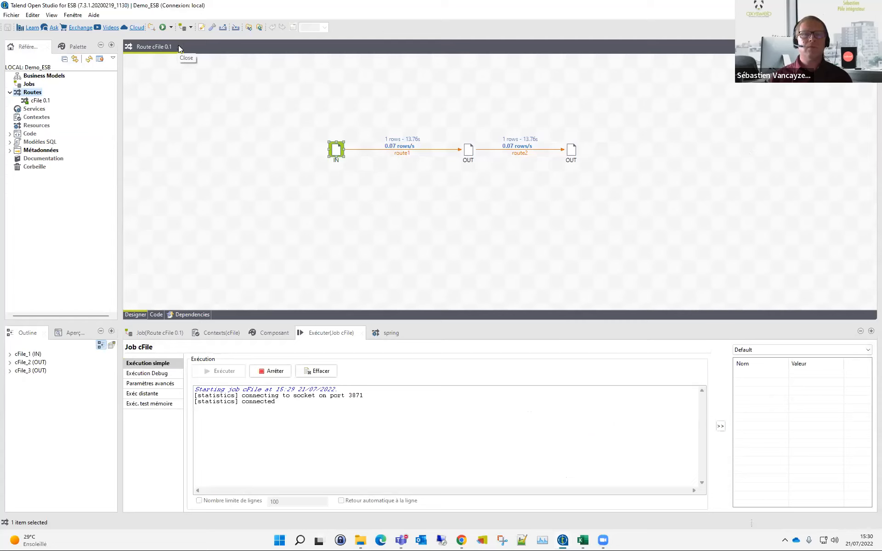
pyautogui.rightClick(32, 92)
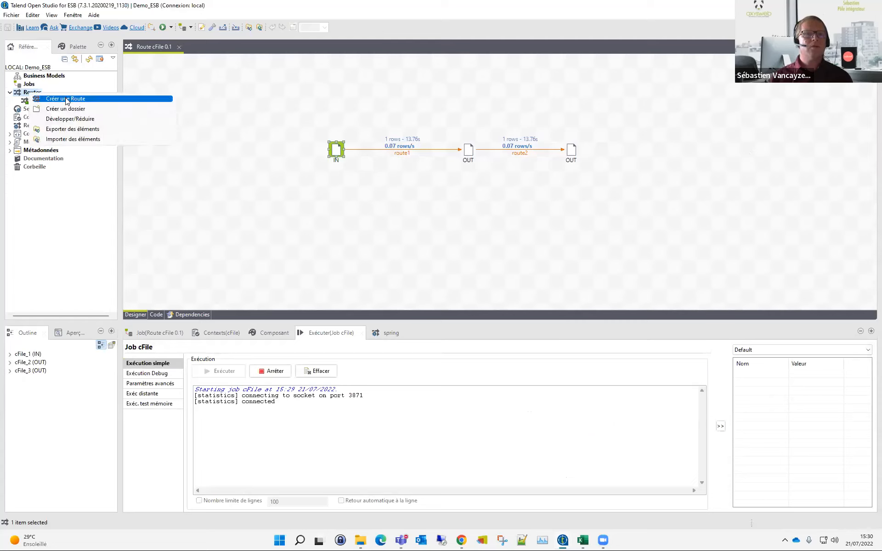
pyautogui.click(66, 100)
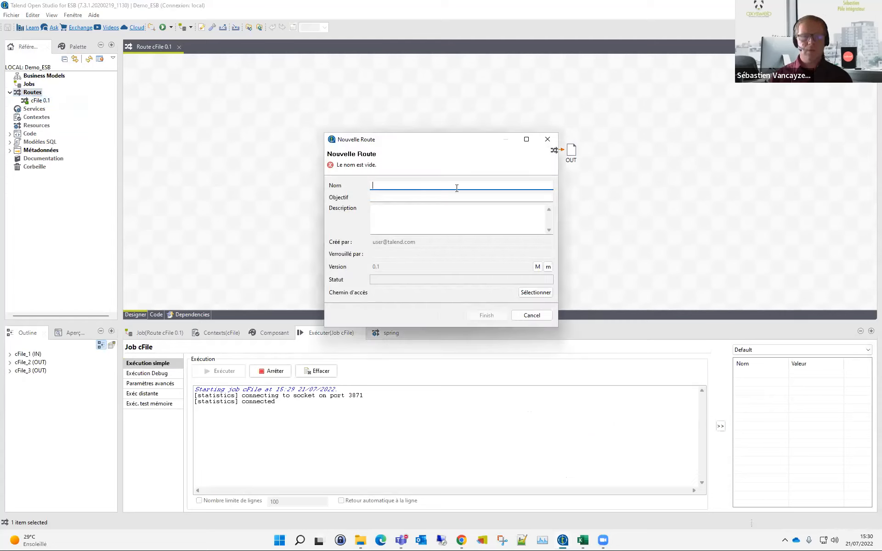
pyautogui.write('cFile')
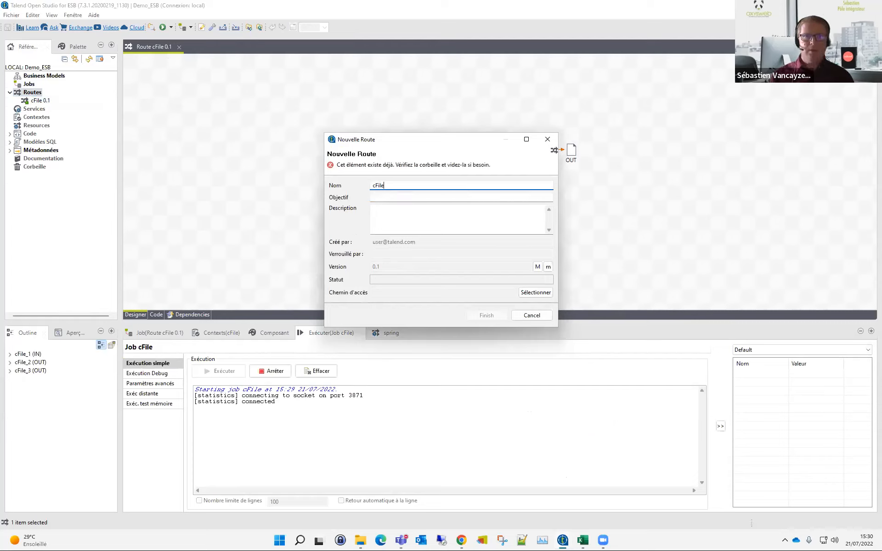
pyautogui.write('2')
pyautogui.click(404, 199)
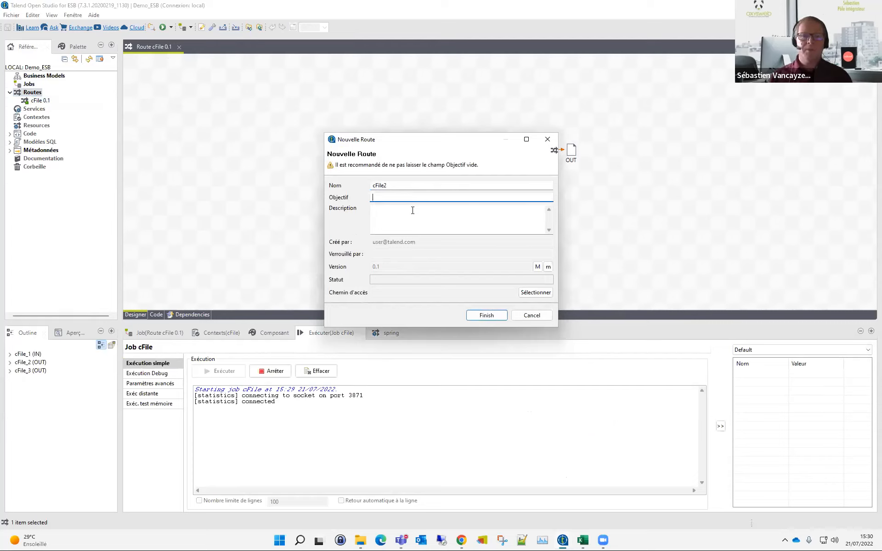
pyautogui.click(413, 212)
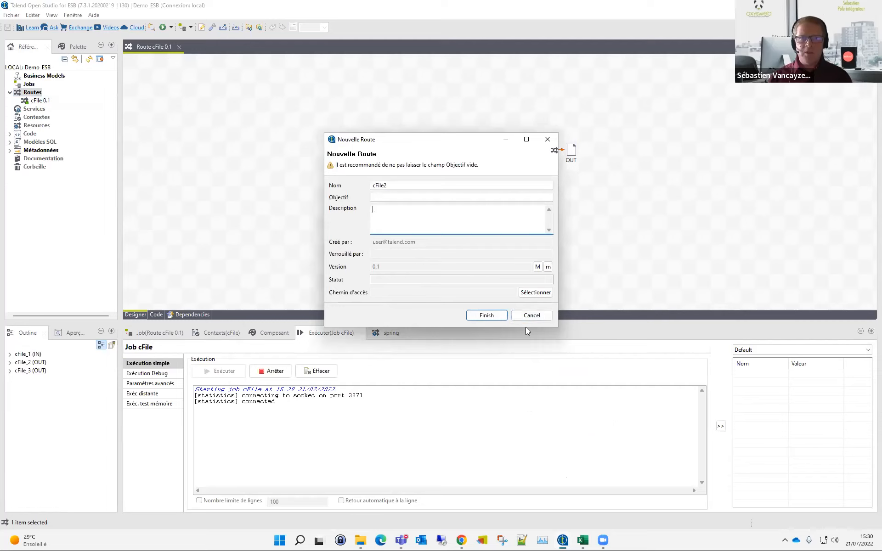
pyautogui.click(495, 318)
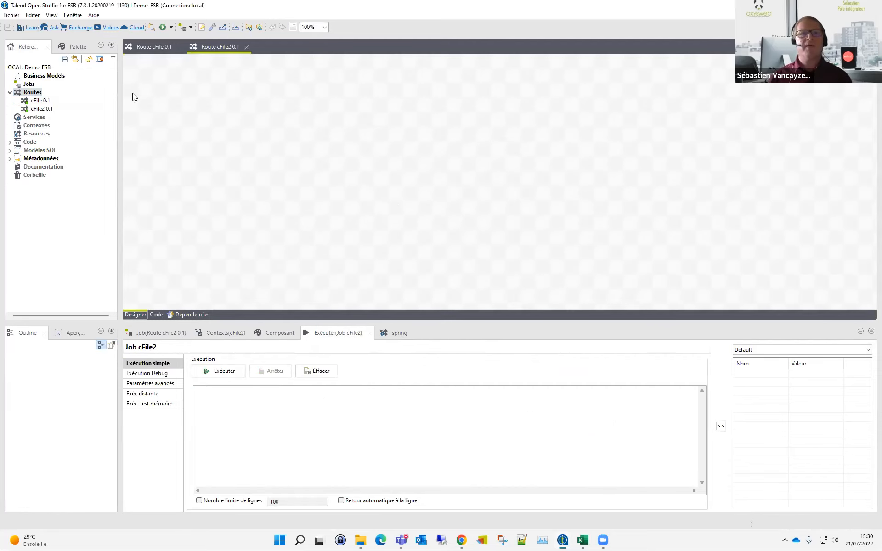
# Step: Copy the IN component from the cFile Route into cFile2 and move it further left on the canvas
pyautogui.click(152, 46)
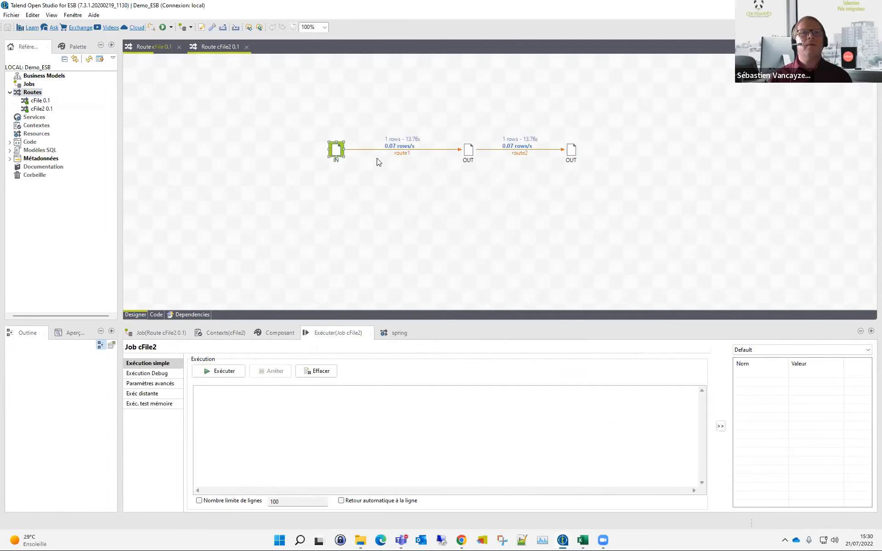
pyautogui.click(344, 152)
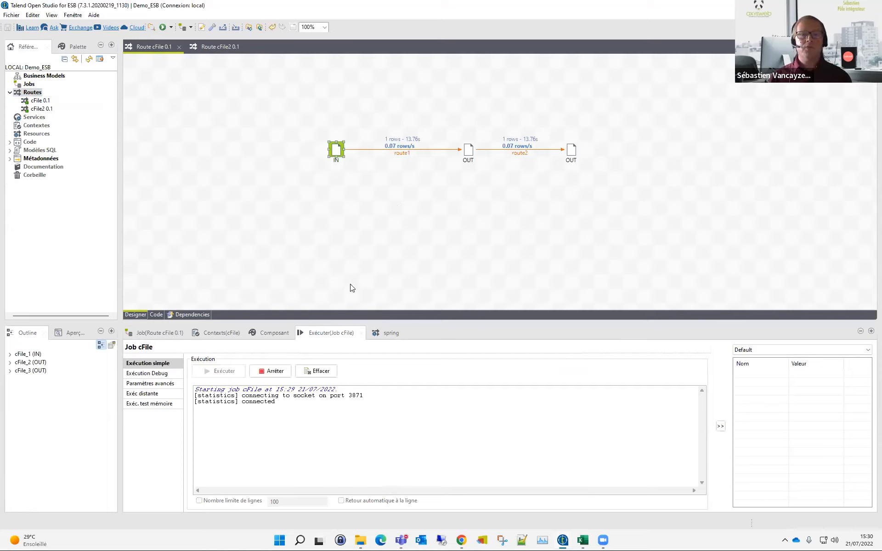
pyautogui.click(217, 42)
pyautogui.hotkey('ctrl', 'v')
pyautogui.moveTo(331, 149); pyautogui.dragTo(273, 150)
pyautogui.click(164, 47)
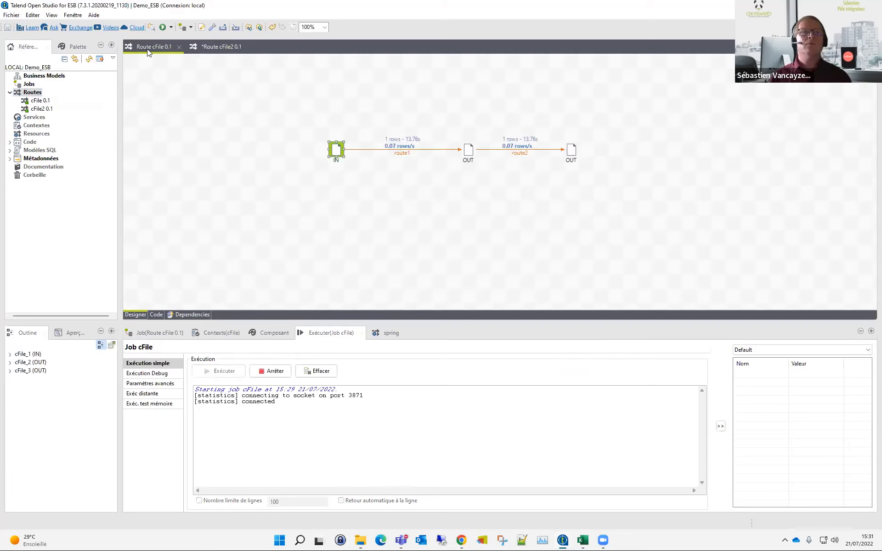
pyautogui.click(214, 46)
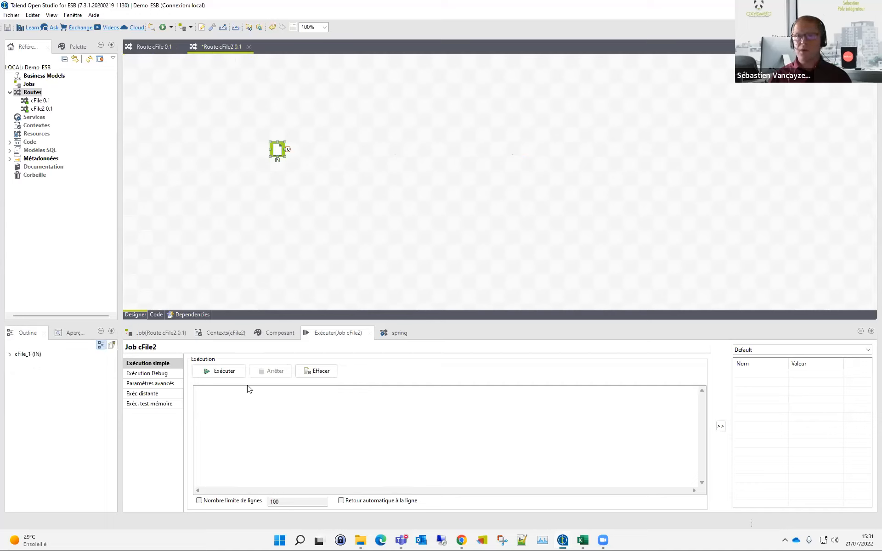
# Step: Enable noop for the copied IN component and delete the "antInclude" row from its advanced parameters
pyautogui.click(275, 335)
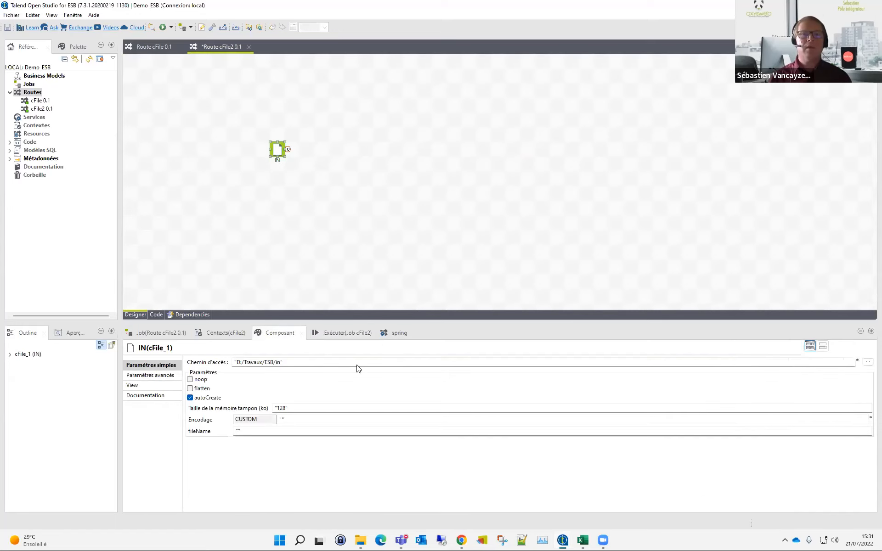
pyautogui.click(200, 381)
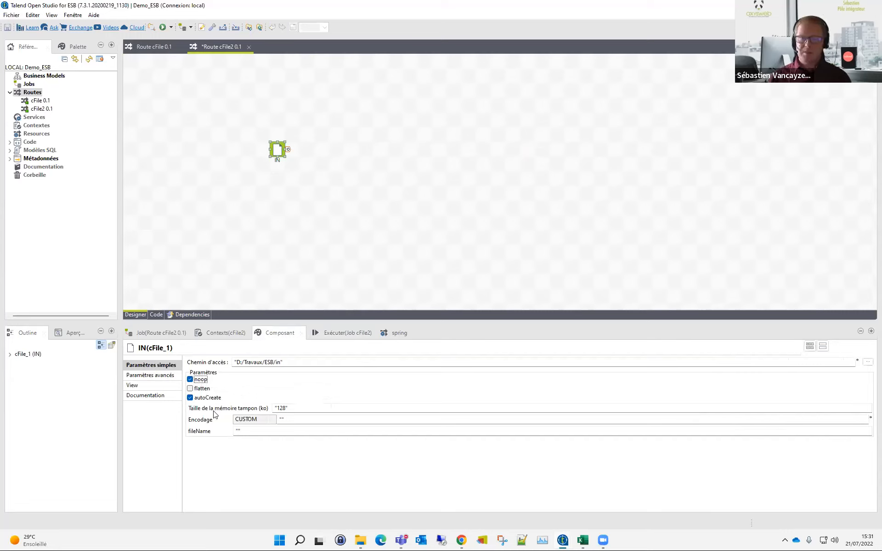
pyautogui.click(163, 376)
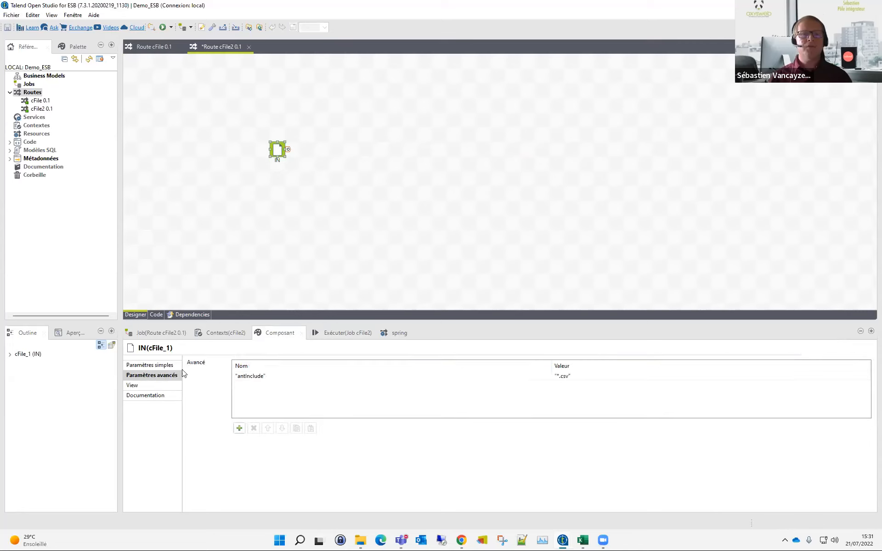
pyautogui.click(251, 375)
pyautogui.click(254, 428)
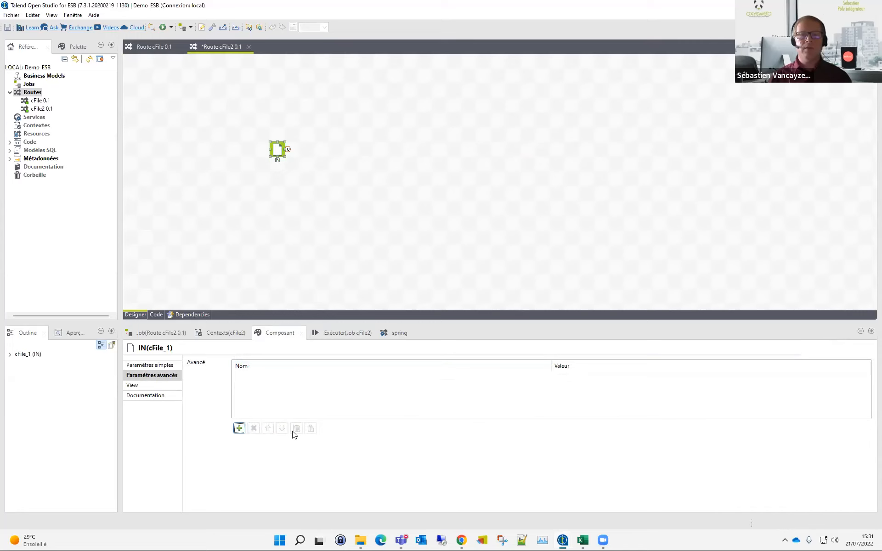
pyautogui.click(149, 366)
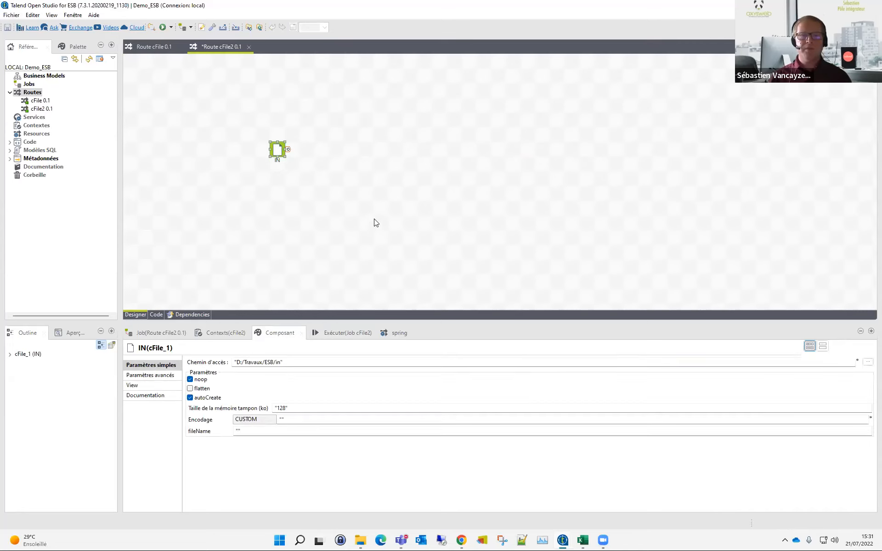
pyautogui.click(289, 362)
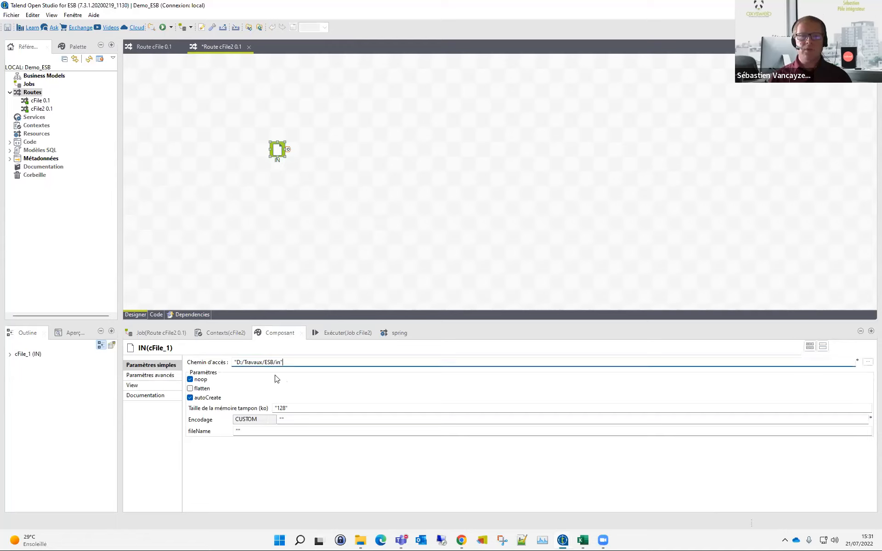
# Step: Add a cLog component to the cFile2 Route and align it horizontally to the right of IN
pyautogui.click(285, 214)
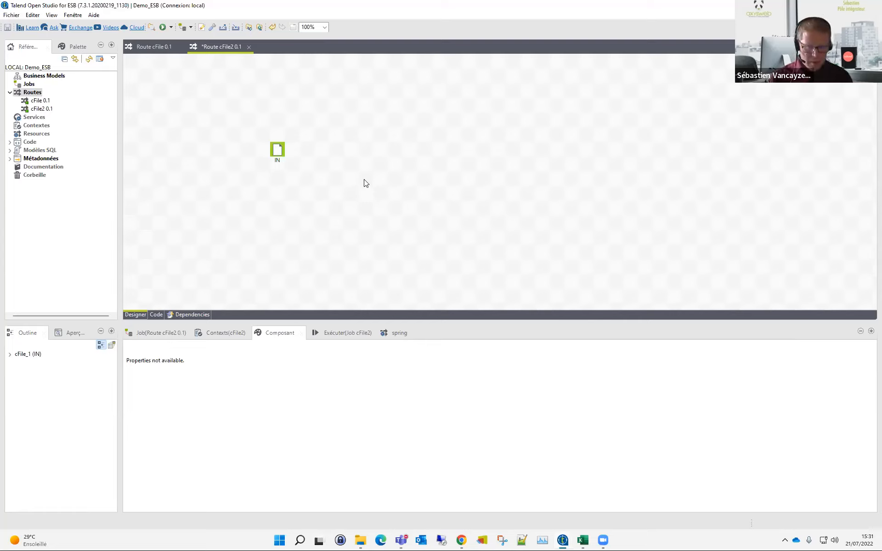
pyautogui.write('c')
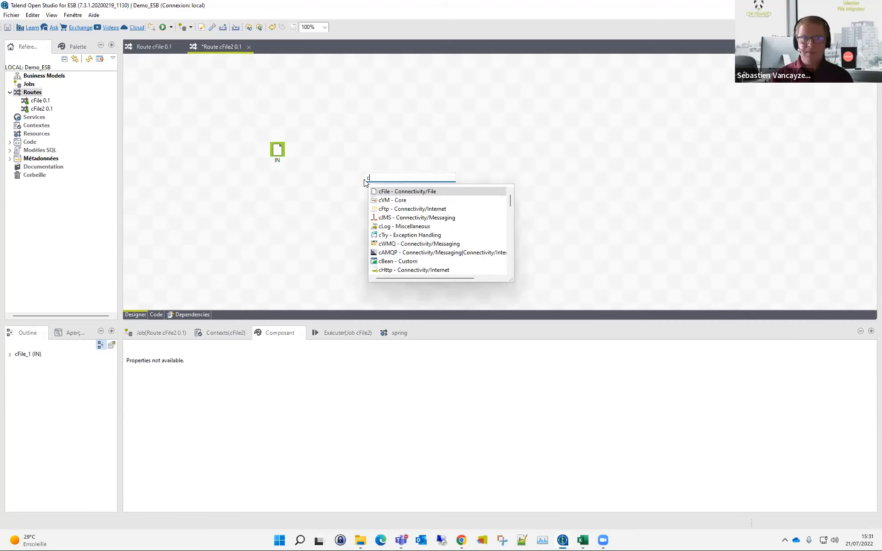
pyautogui.write('lo')
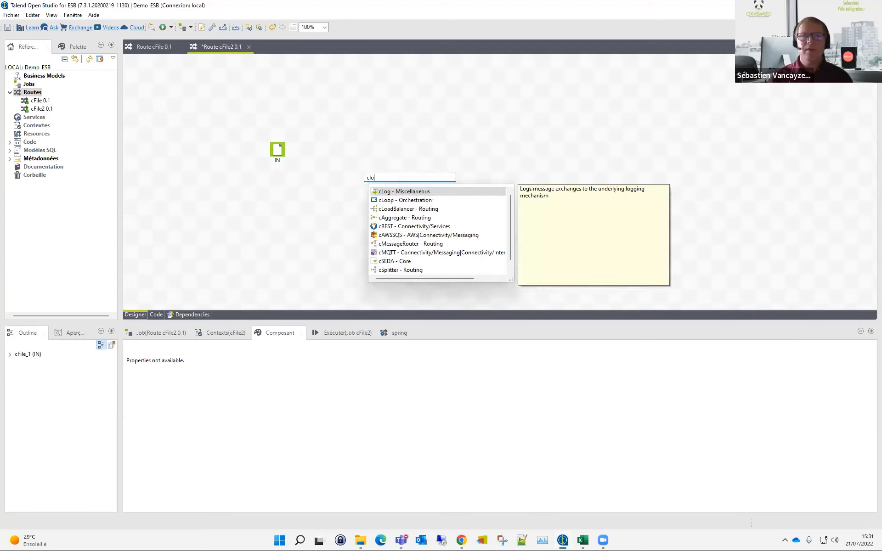
pyautogui.press('Return')
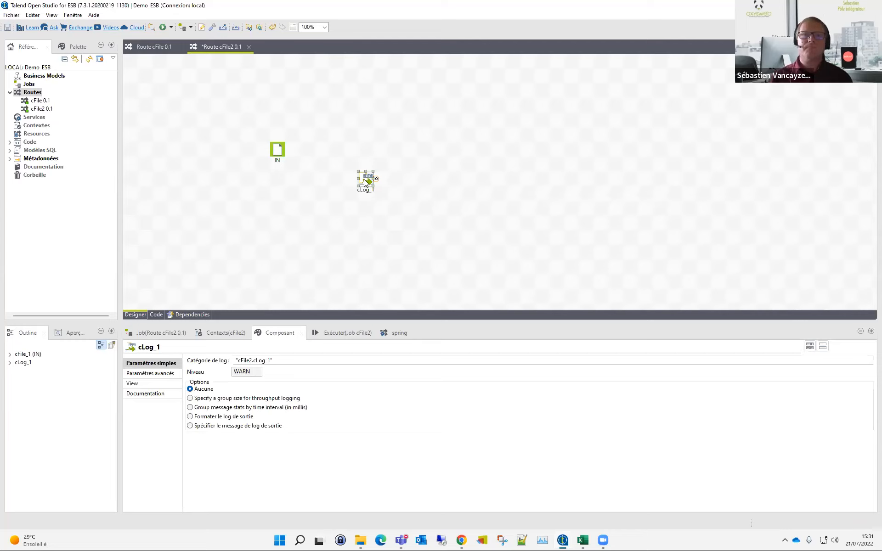
pyautogui.moveTo(364, 179); pyautogui.dragTo(364, 149)
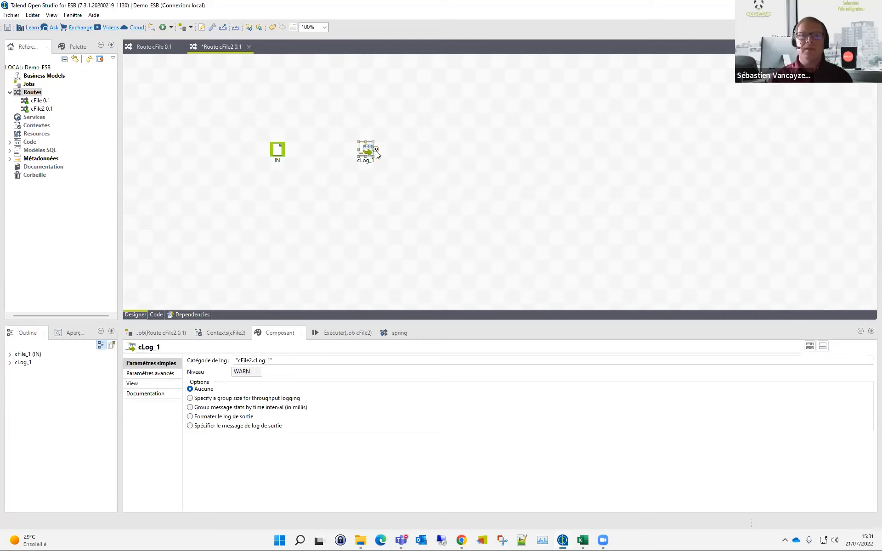
pyautogui.click(416, 151)
pyautogui.click(367, 152)
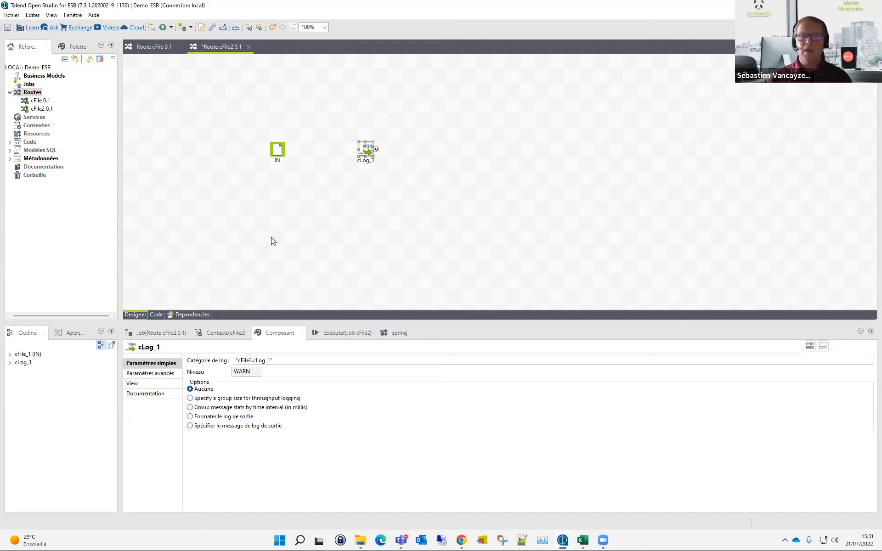
# Step: Connect the IN component to cLog_1 with a Route row link
pyautogui.click(281, 153)
pyautogui.rightClick(280, 153)
pyautogui.moveTo(320, 156)
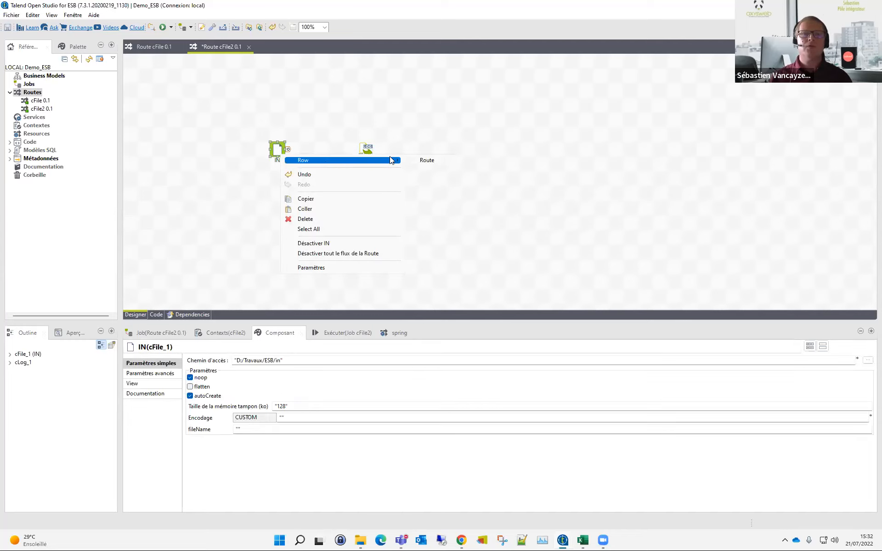
pyautogui.click(420, 157)
pyautogui.click(368, 150)
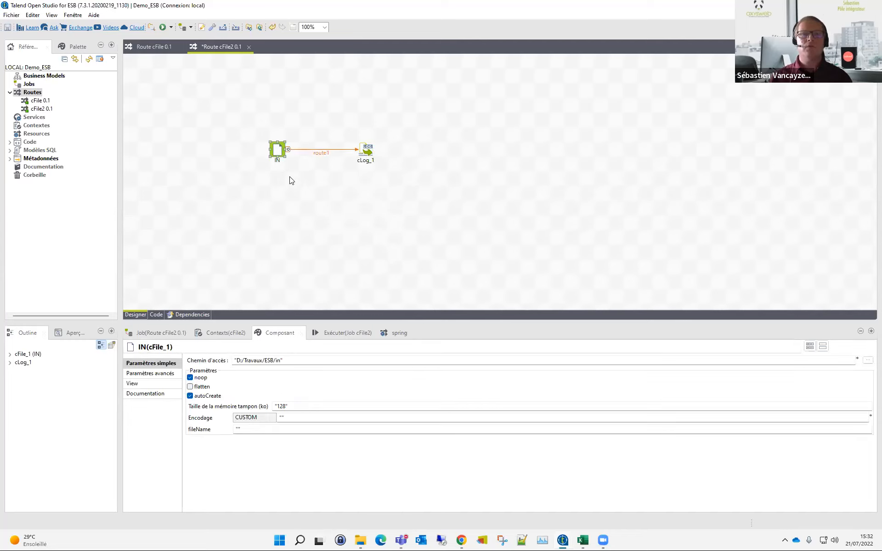
# Step: Set cLog_1 to specify the output log message and enter "Nom du fichier : ${in.header.CamelFileName} without a closing quote
pyautogui.click(371, 149)
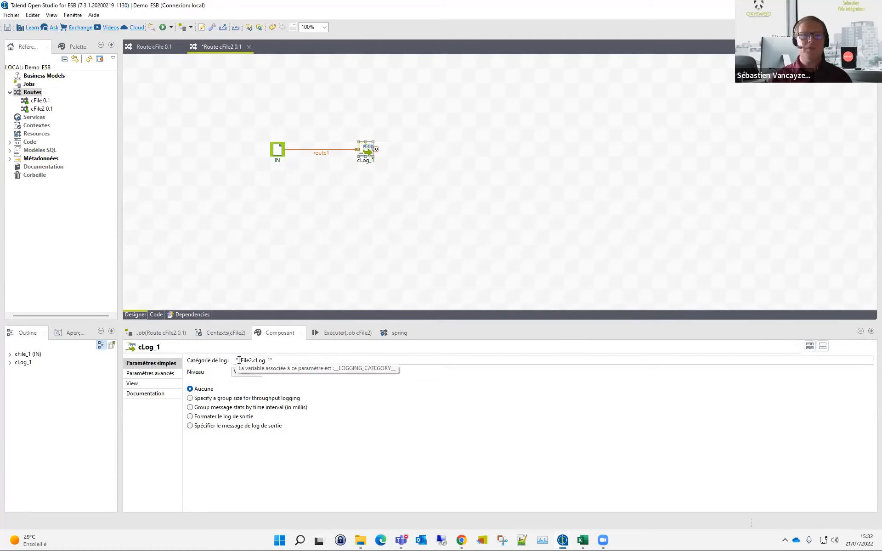
pyautogui.moveTo(237, 360); pyautogui.dragTo(272, 360)
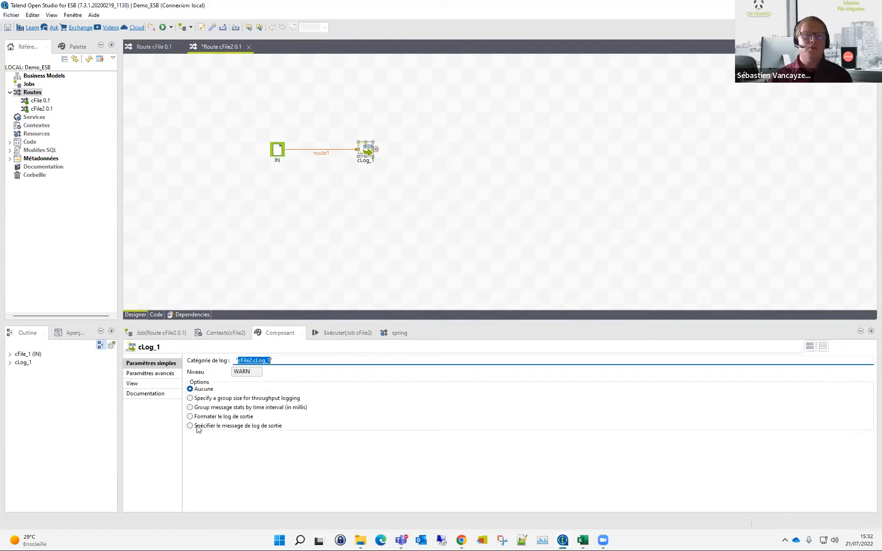
pyautogui.click(214, 427)
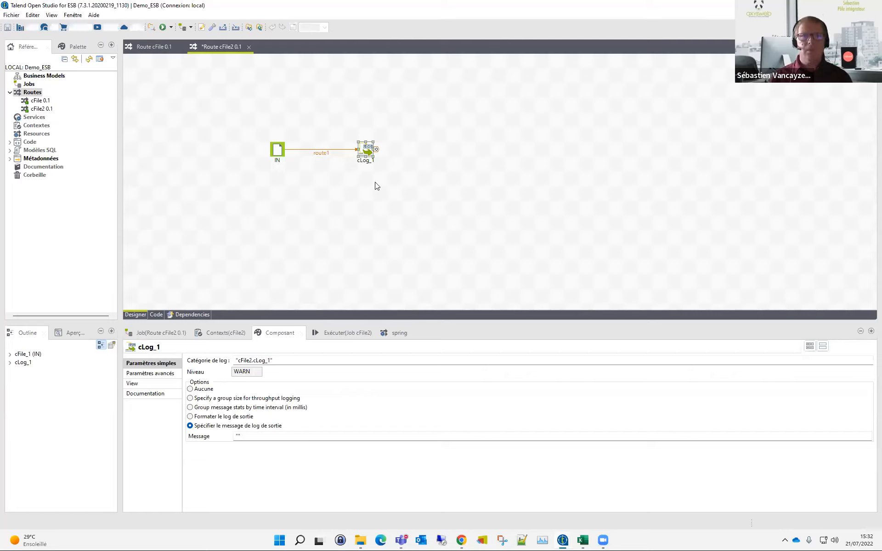
pyautogui.click(246, 436)
pyautogui.write('"Nom du fichier : ${in.header.CamelFileName}')
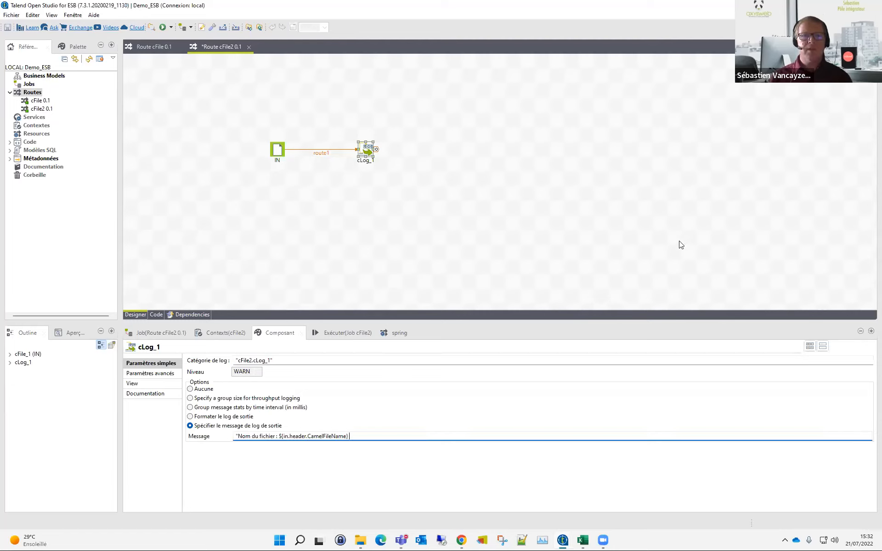
pyautogui.click(279, 438)
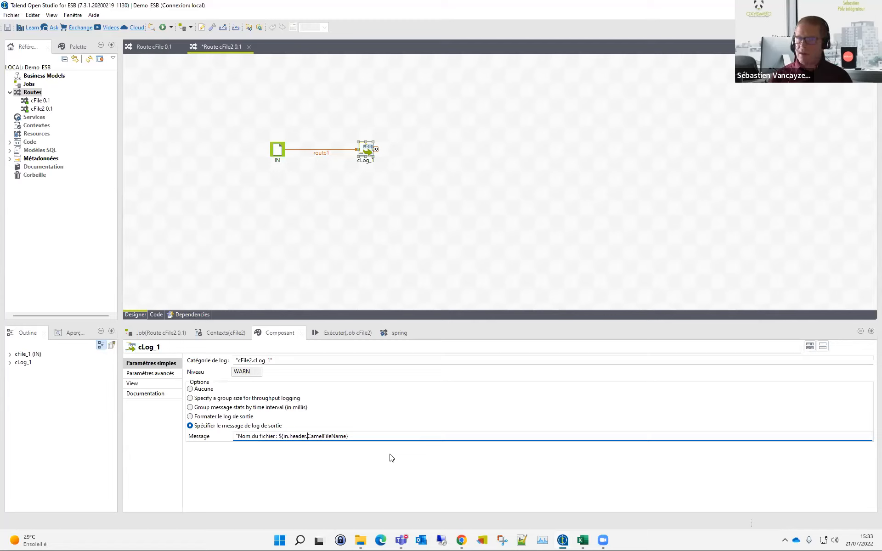
# Step: Try to run the cFile2 Route
pyautogui.click(276, 150)
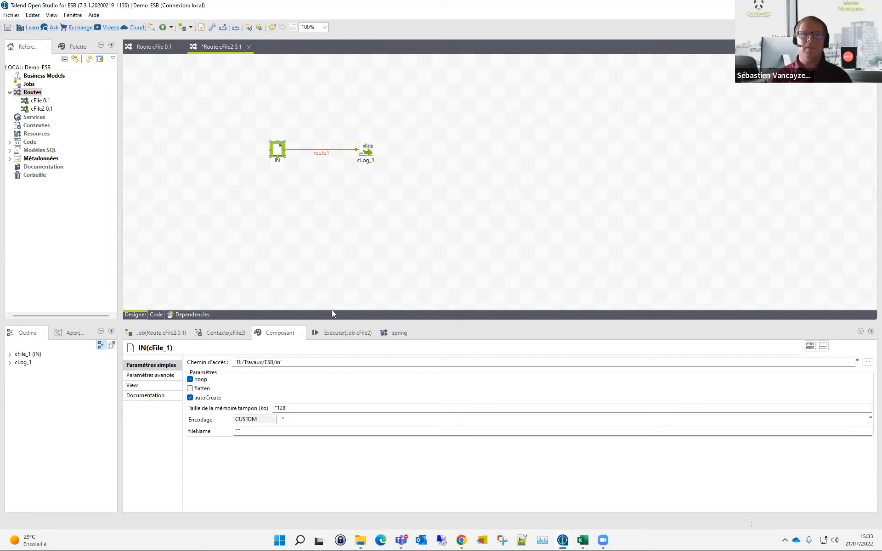
pyautogui.click(334, 331)
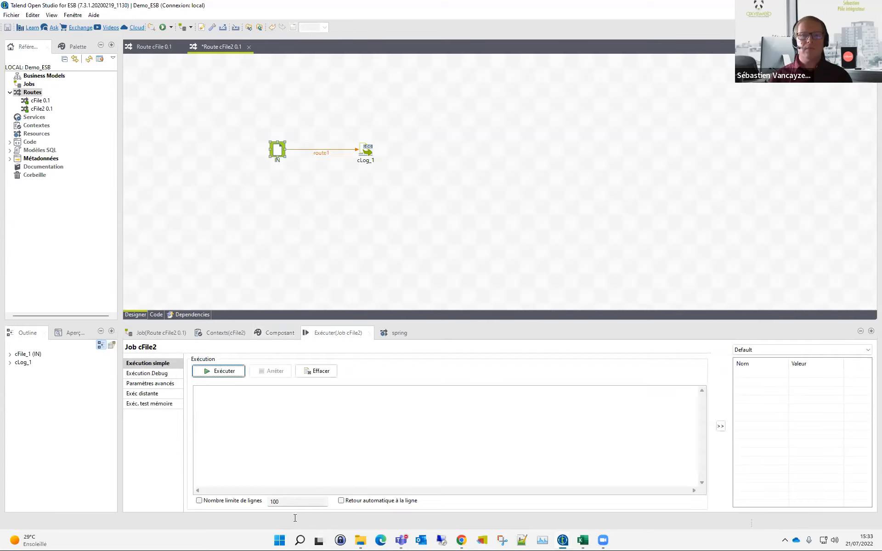
pyautogui.click(234, 372)
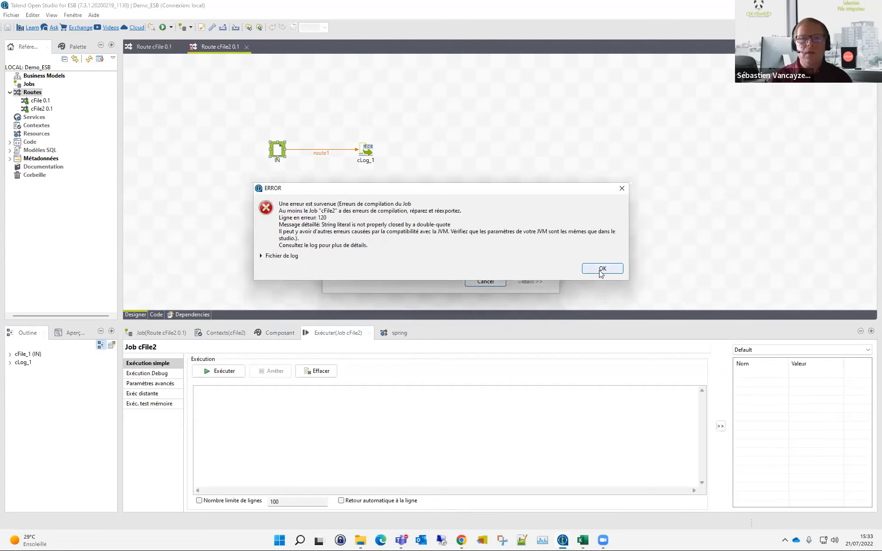
pyautogui.click(602, 268)
# Step: Add a closing double quote directly after ${in.header.CamelFileName} in cLog_1's message and run the cFile2 Route
pyautogui.doubleClick(366, 149)
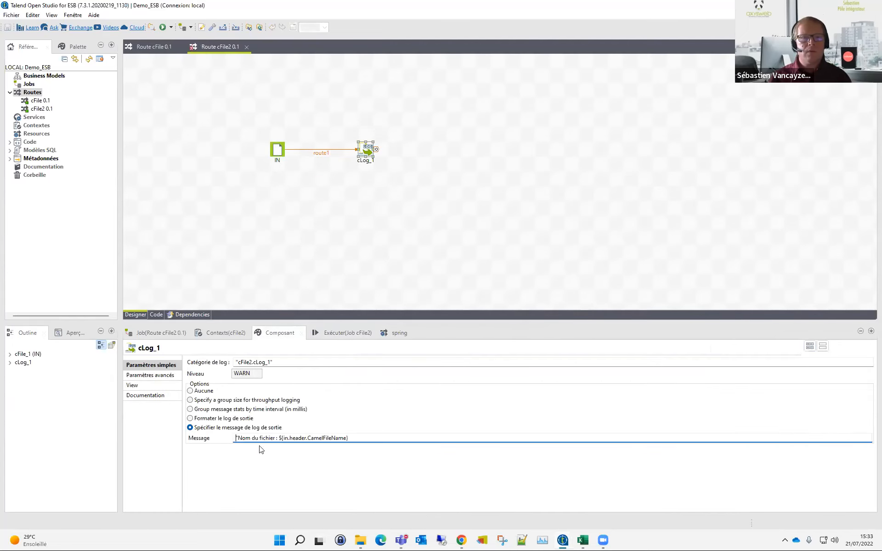
pyautogui.click(355, 438)
pyautogui.write('"')
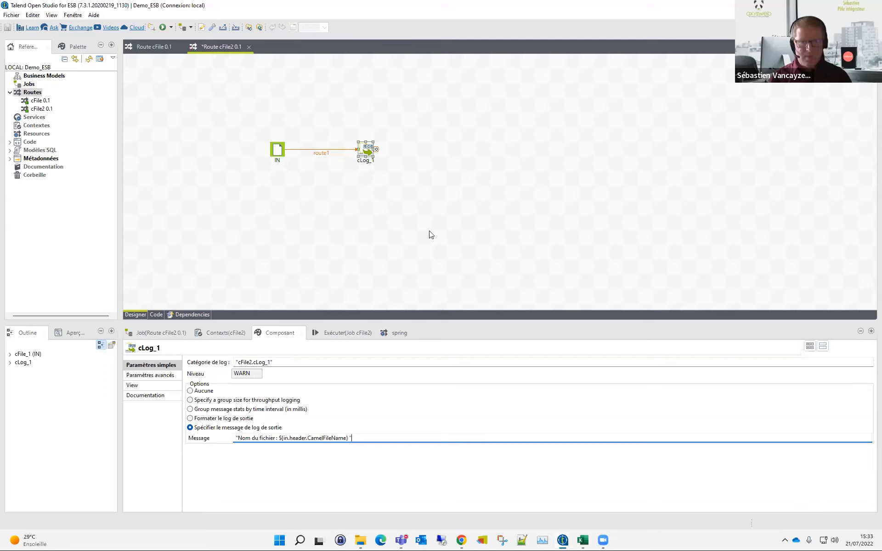
pyautogui.press('BackSpace')
pyautogui.press('BackSpace')
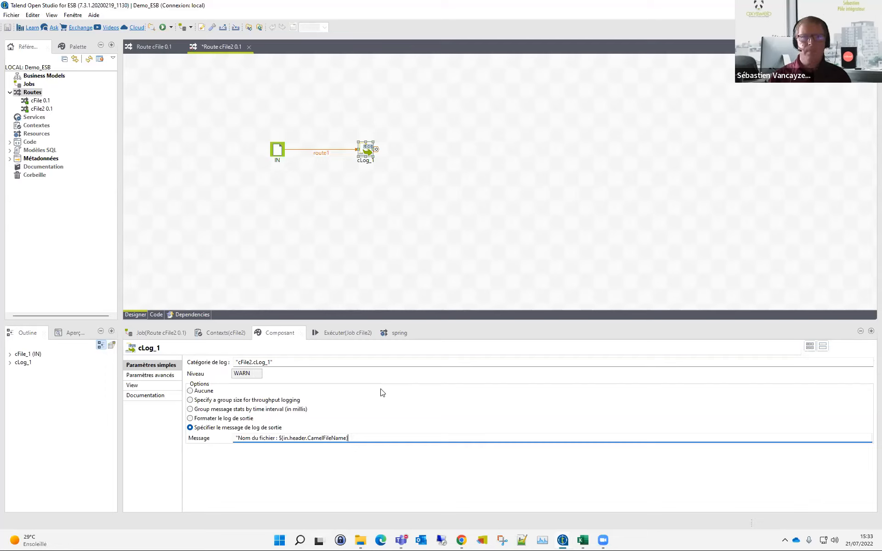
pyautogui.write('"')
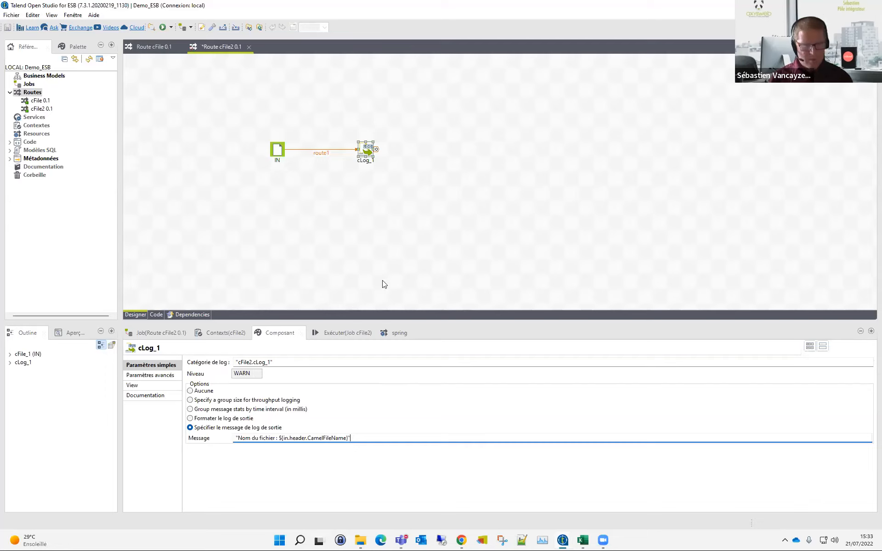
pyautogui.click(338, 333)
pyautogui.click(232, 371)
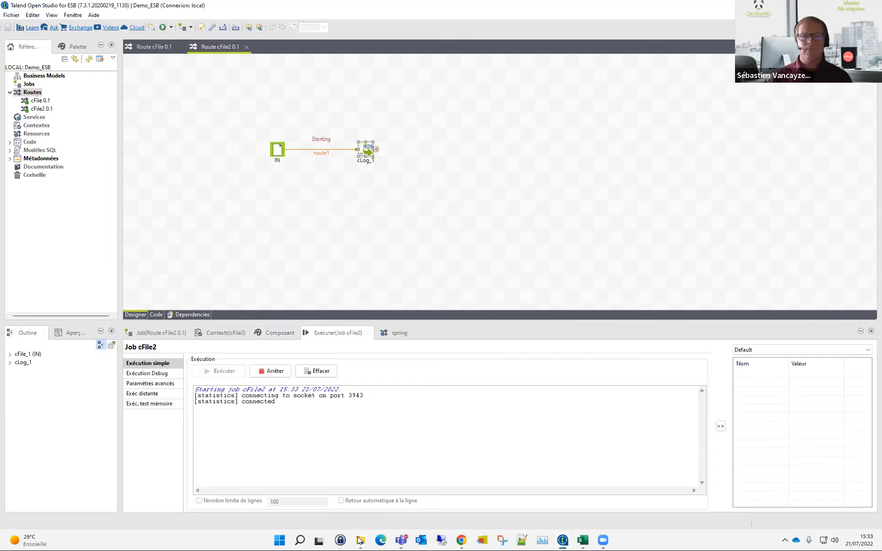
# Step: In File Explorer, delete the .camel folder from the in folder and copy test.txt there from the ESB folder
pyautogui.moveTo(360, 541)
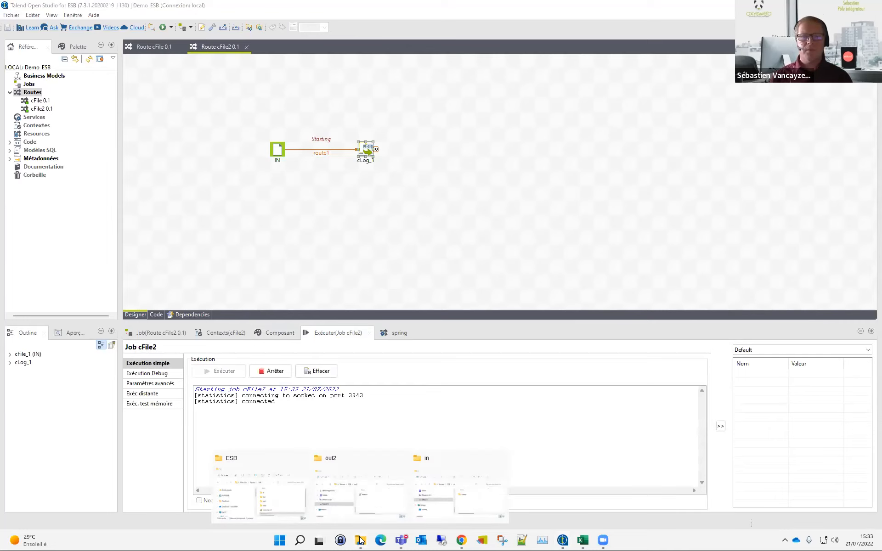
pyautogui.click(435, 502)
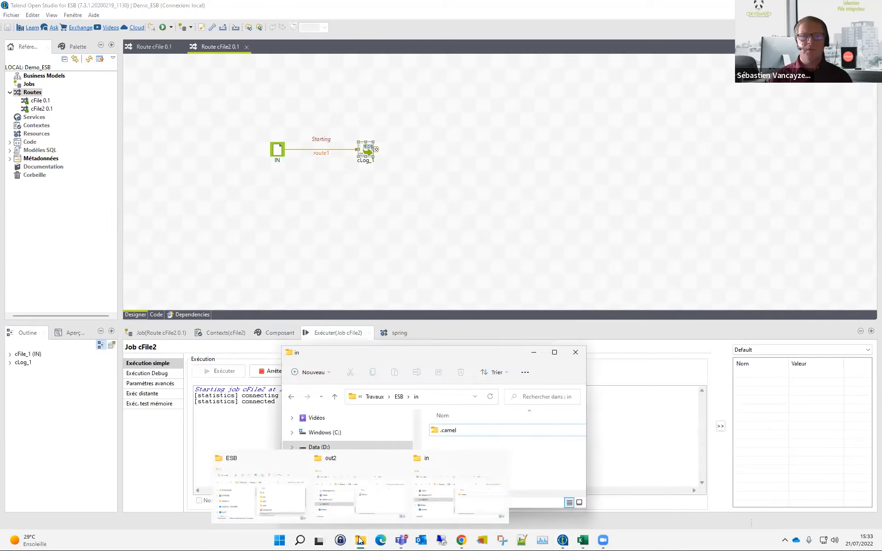
pyautogui.click(254, 501)
pyautogui.click(444, 431)
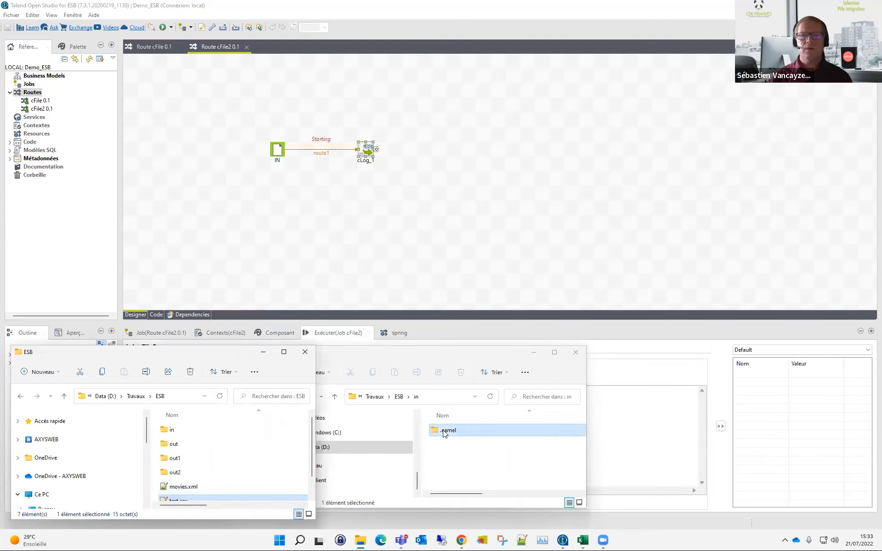
pyautogui.press('Delete')
pyautogui.scroll(-1, 207, 470)
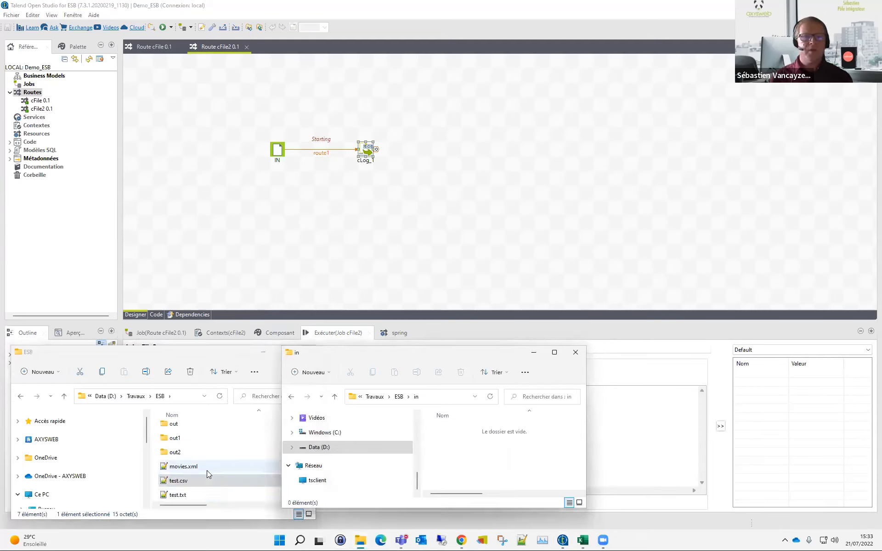
pyautogui.click(186, 495)
pyautogui.moveTo(455, 484); pyautogui.dragTo(486, 467)
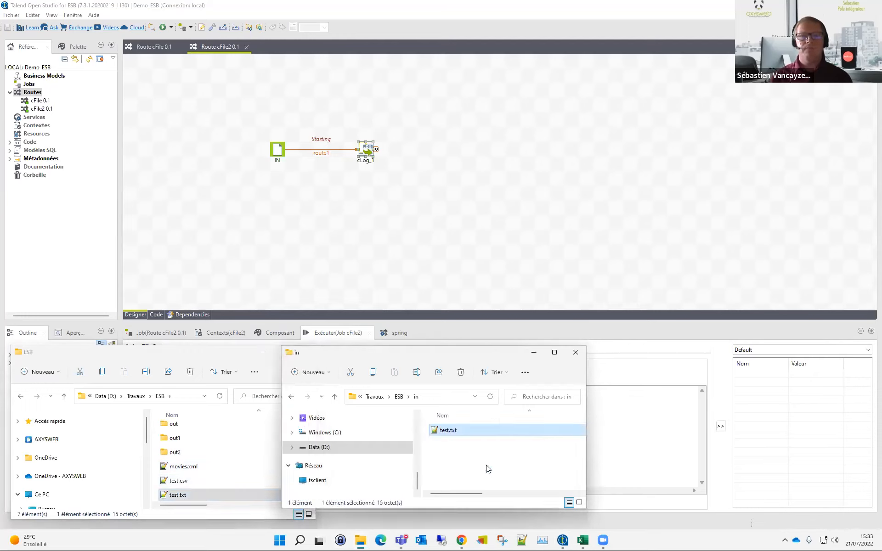
# Step: Return to Talend and compare the logged category and file name in the execution console with cLog_1's log category
pyautogui.click(481, 327)
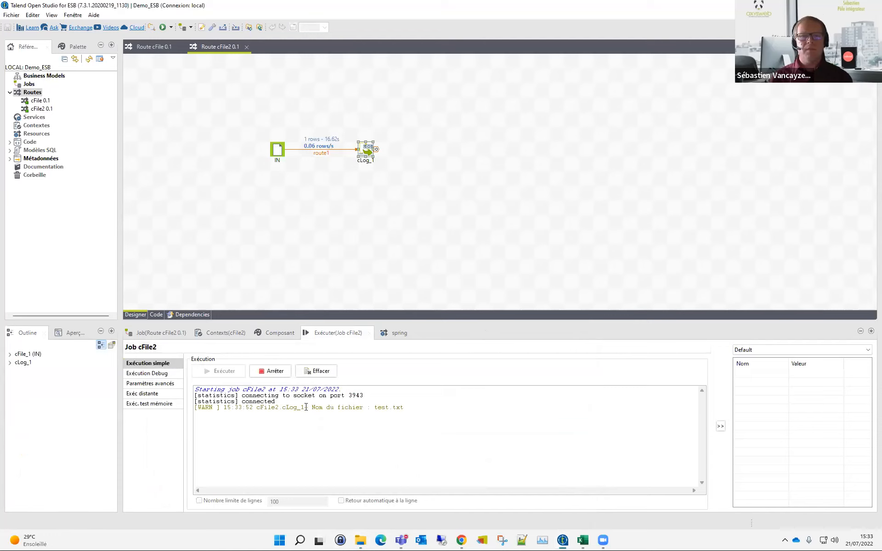
pyautogui.moveTo(257, 408); pyautogui.dragTo(305, 405)
pyautogui.click(279, 333)
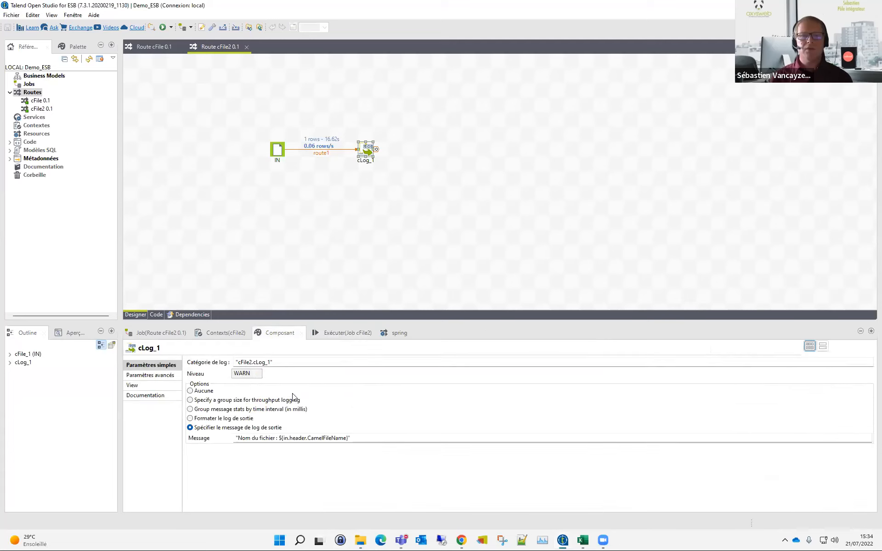
pyautogui.moveTo(274, 363); pyautogui.dragTo(232, 362)
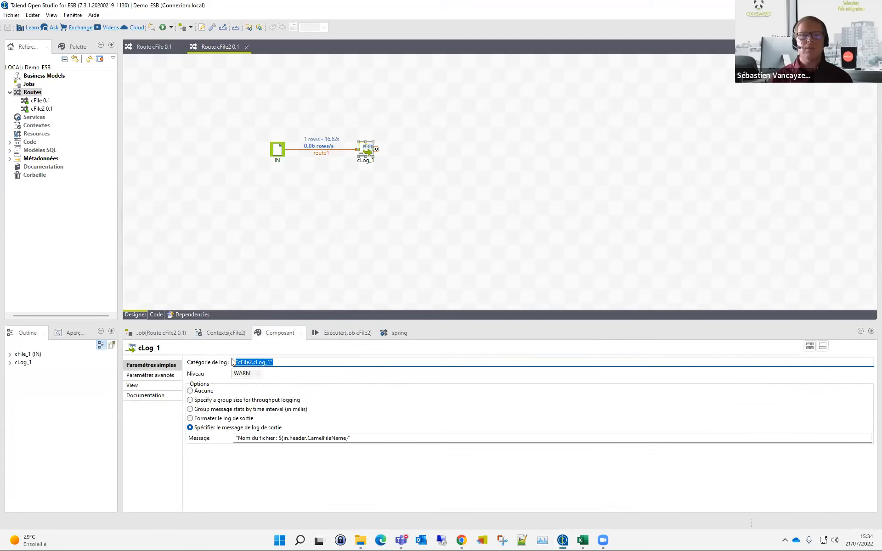
pyautogui.click(362, 332)
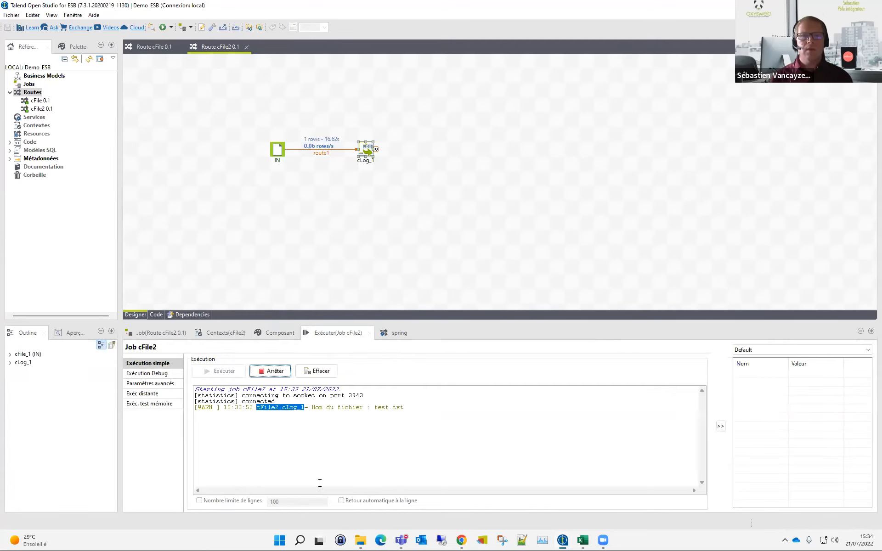
pyautogui.moveTo(304, 407); pyautogui.dragTo(402, 407)
pyautogui.moveTo(304, 407); pyautogui.dragTo(403, 407)
pyautogui.click(405, 412)
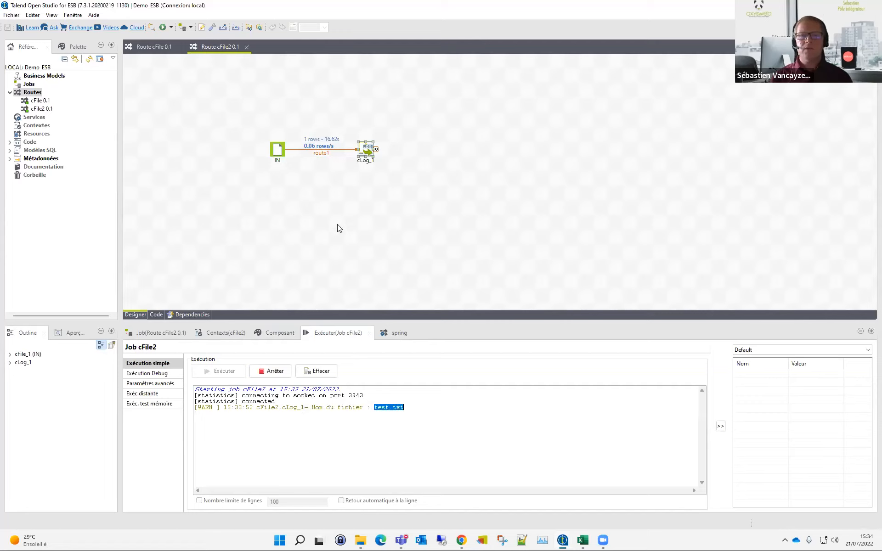
# Step: Set cLog_1's message to "Nom du fichier : ${in.header.CamelFileName} \n- Dossier parent : ${in.header.CamelFileParent} \n- Chemin complet fichier : ${in.header.CamelFileAbsolutePath} \n- Corps: ${body}"
pyautogui.click(276, 332)
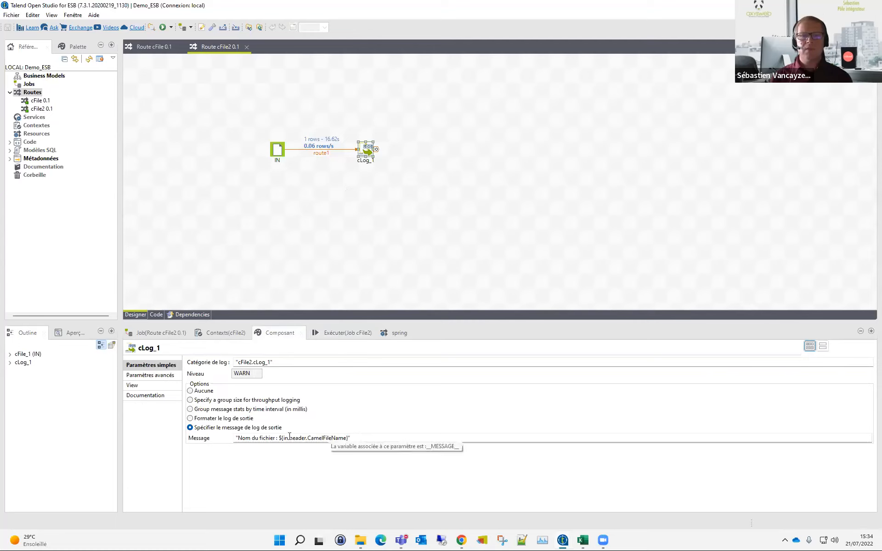
pyautogui.moveTo(278, 438); pyautogui.dragTo(349, 435)
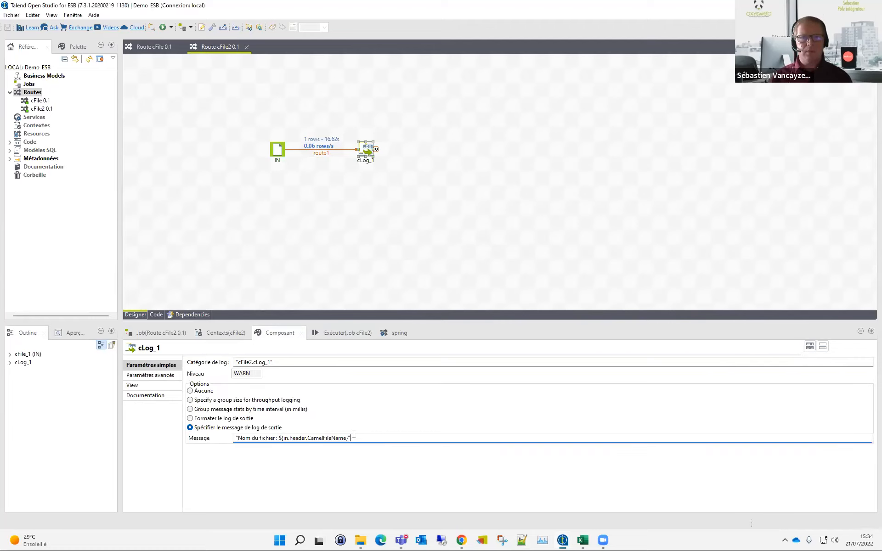
pyautogui.moveTo(354, 437); pyautogui.dragTo(199, 434)
pyautogui.write('"Nom du fichier : ${in.header.CamelFileName} \\n- Dossier parent : ${in.header.CamelFileParent} \\n- Chemin complet fichier : ${in.header.CamelFileAbsolutePath} \\n- Corps: ${body}"')
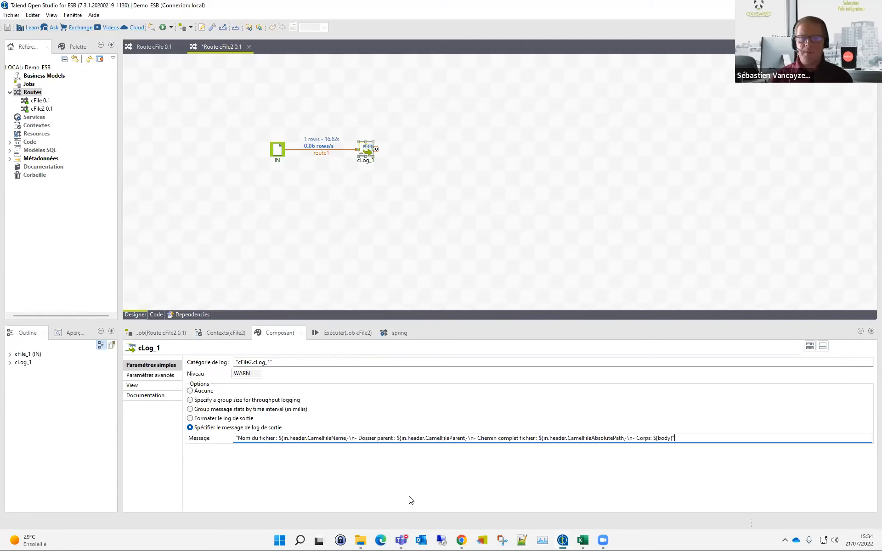
# Step: Examine the file name, parent folder, absolute path and body expressions in cLog_1's message
pyautogui.moveTo(283, 437); pyautogui.dragTo(347, 438)
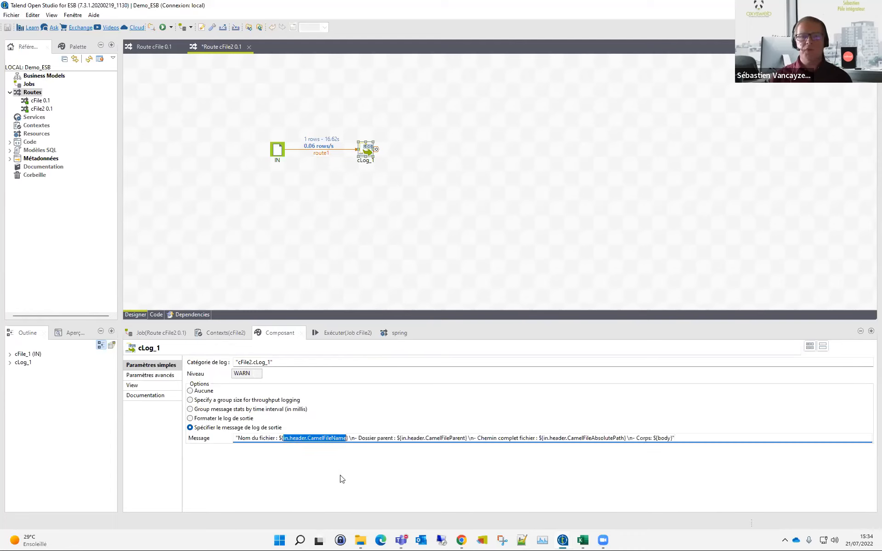
pyautogui.click(425, 437)
pyautogui.moveTo(438, 438); pyautogui.dragTo(465, 437)
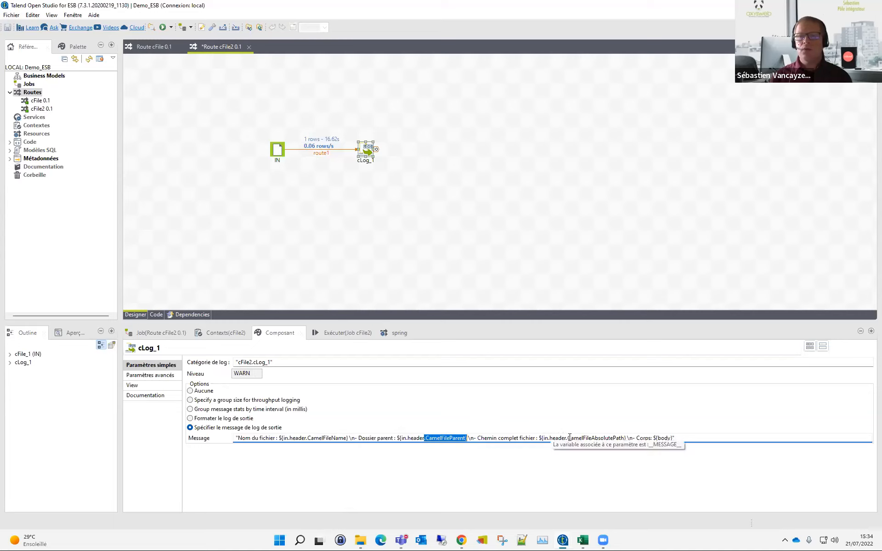
pyautogui.moveTo(568, 437); pyautogui.dragTo(671, 438)
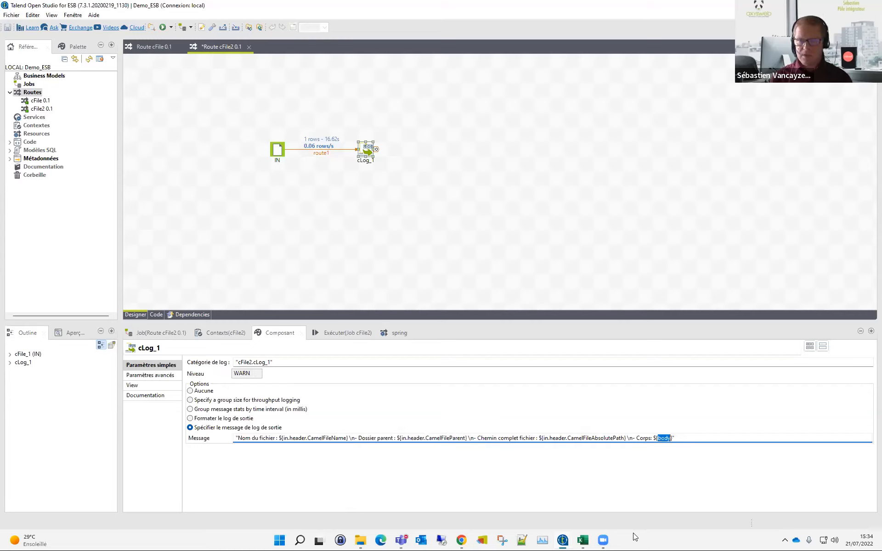
# Step: Open test.txt from the in folder in Notepad++ and examine its line of text
pyautogui.click(361, 540)
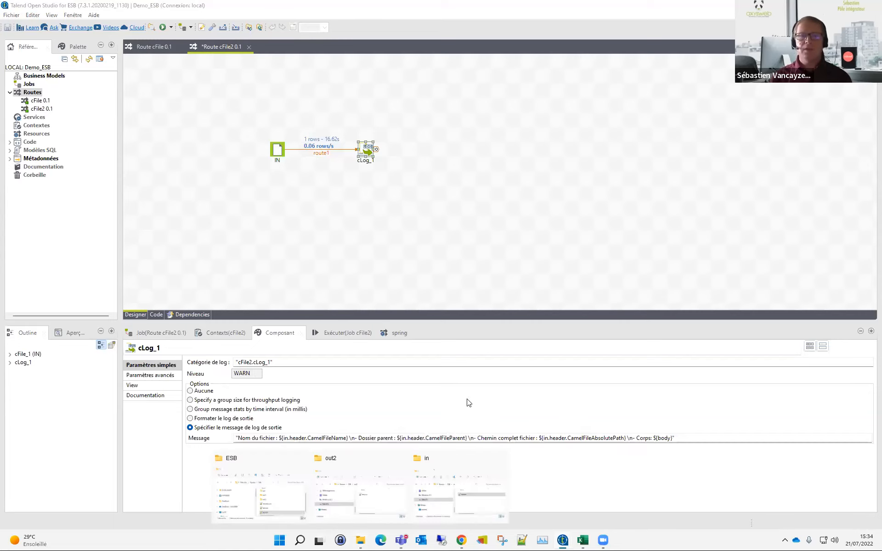
pyautogui.click(455, 493)
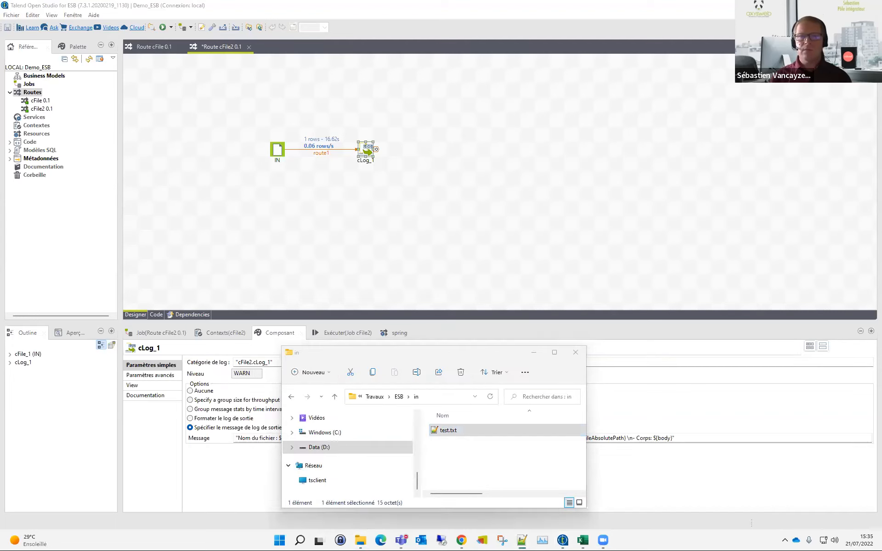
pyautogui.press('Return')
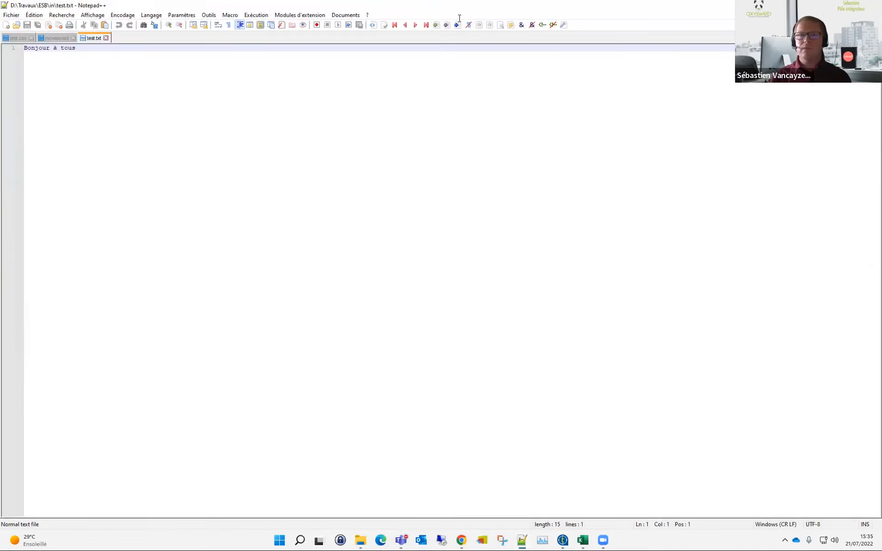
pyautogui.moveTo(73, 49); pyautogui.dragTo(24, 47)
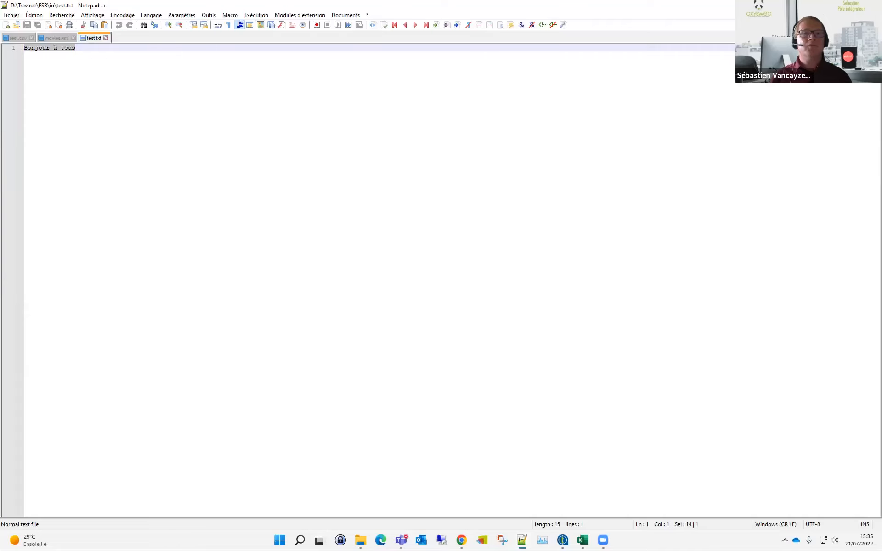
# Step: Close test.txt in Notepad++, return to Talend and run the cFile2 Route
pyautogui.hotkey('alt', 'F4')
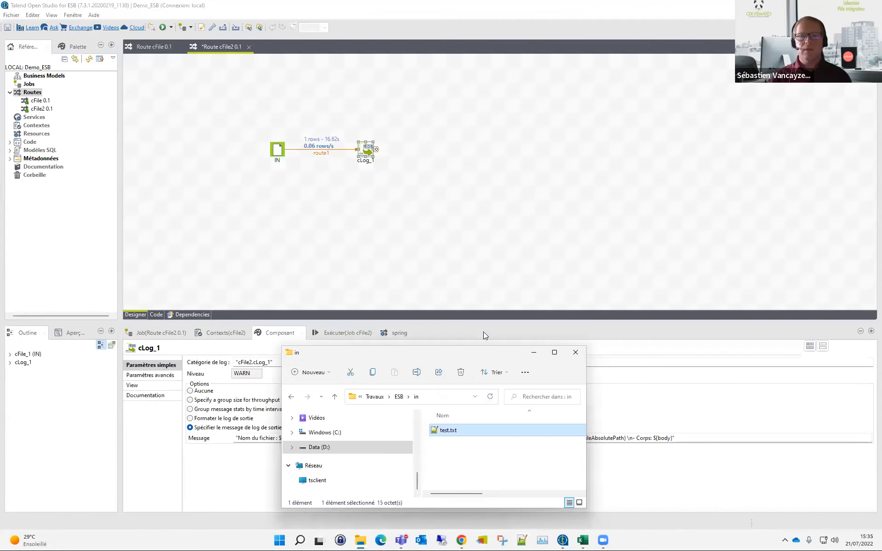
pyautogui.click(483, 331)
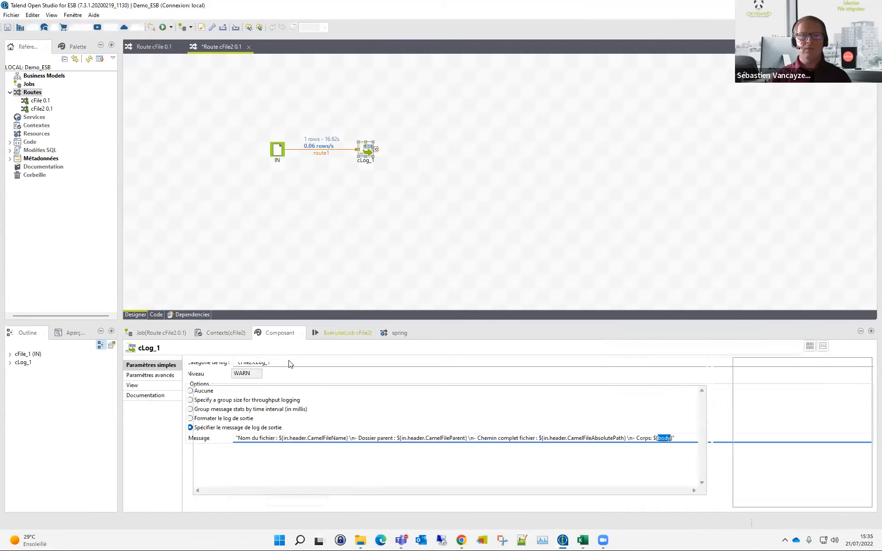
pyautogui.click(337, 333)
pyautogui.click(225, 371)
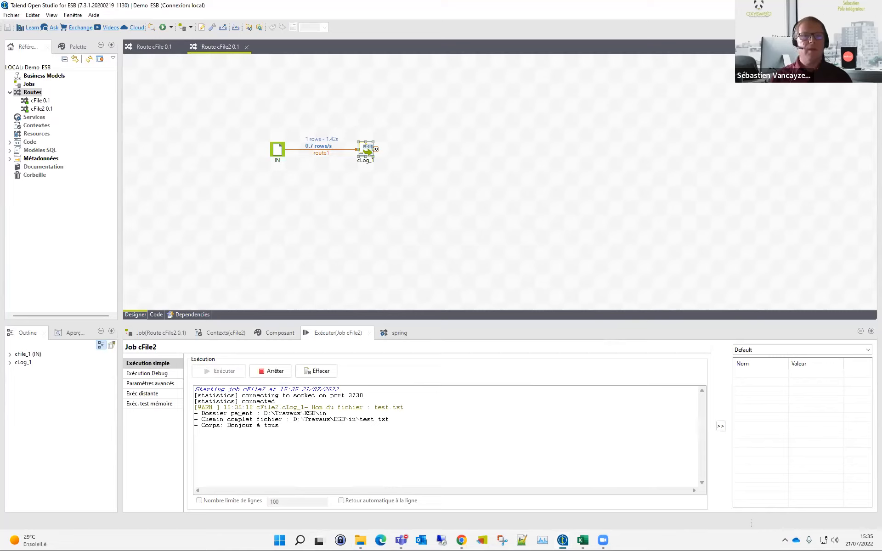
# Step: Examine the file name, parent folder, full path and body logged in the execution console
pyautogui.moveTo(303, 408); pyautogui.dragTo(408, 405)
pyautogui.moveTo(264, 413); pyautogui.dragTo(393, 419)
pyautogui.moveTo(226, 425); pyautogui.dragTo(281, 426)
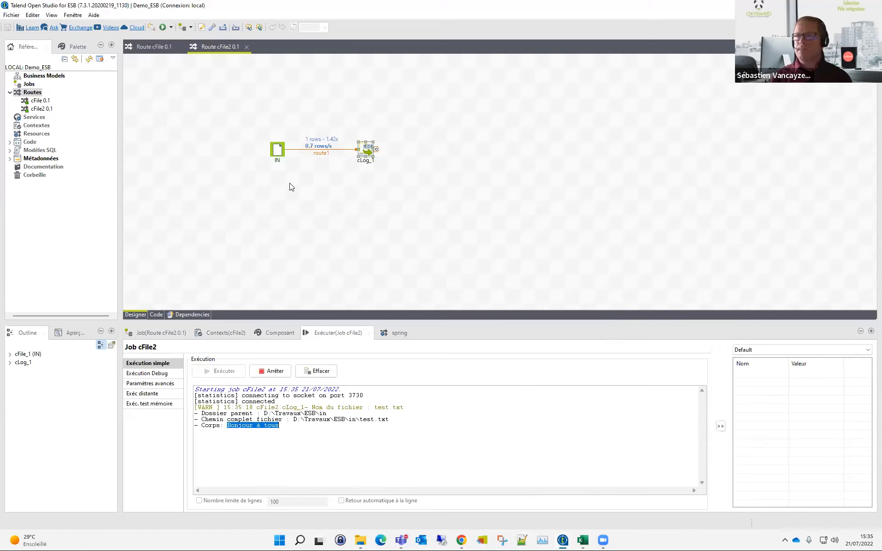
pyautogui.click(313, 183)
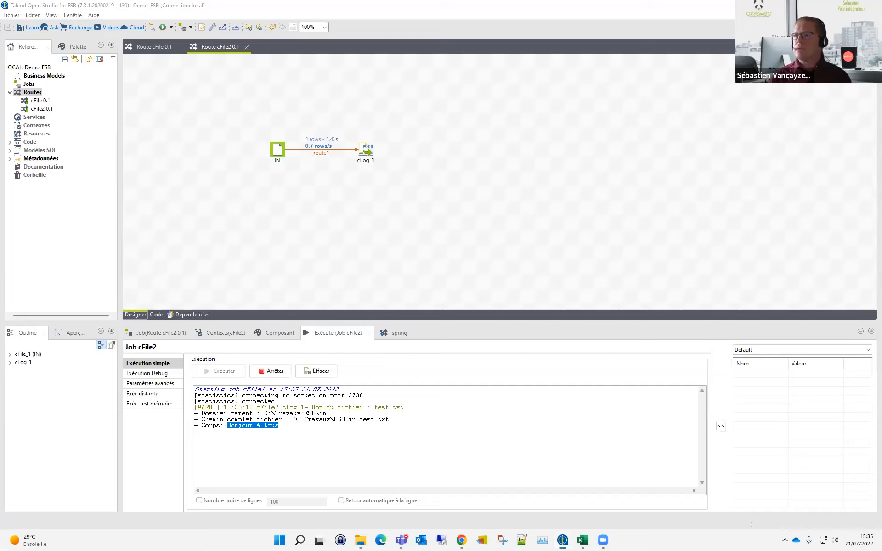
# Step: Move cLog_1 farther from IN to make room for another component between them
pyautogui.moveTo(363, 151); pyautogui.dragTo(442, 148)
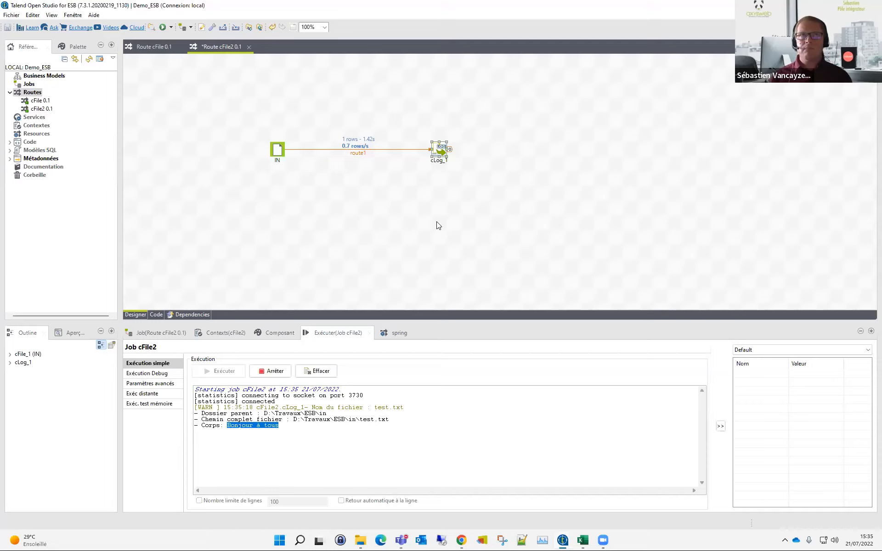
pyautogui.click(277, 151)
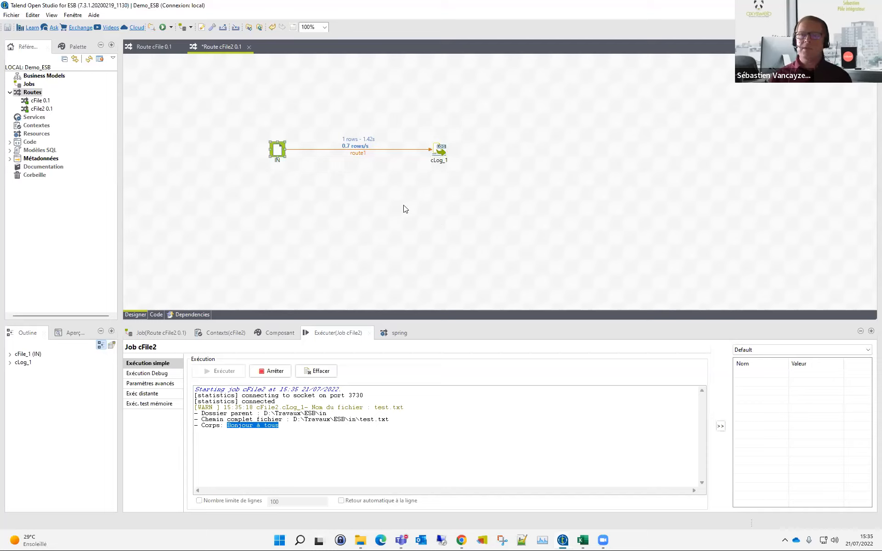
pyautogui.moveTo(441, 157); pyautogui.dragTo(390, 274)
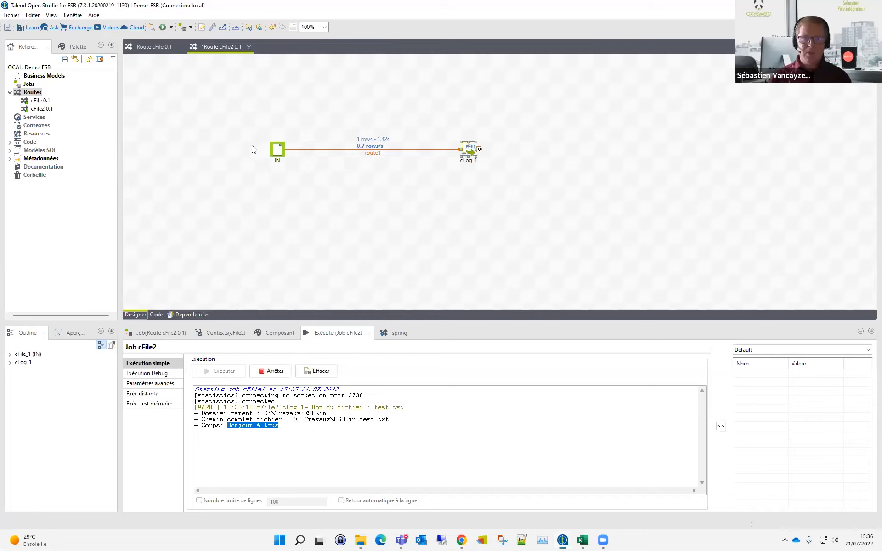
pyautogui.click(276, 150)
pyautogui.click(697, 147)
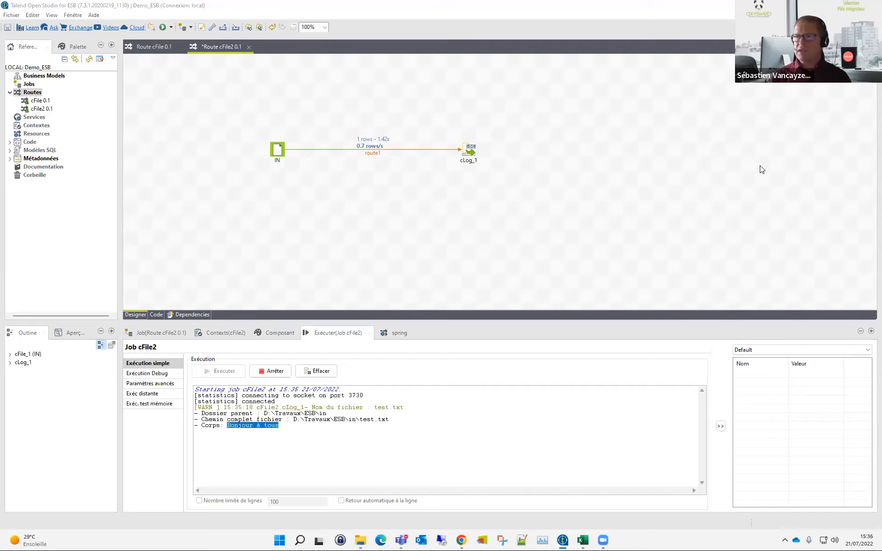
# Step: Add a cSetHeader component to the Route and place it below route1, between IN and cLog_1
pyautogui.click(407, 221)
pyautogui.write('c')
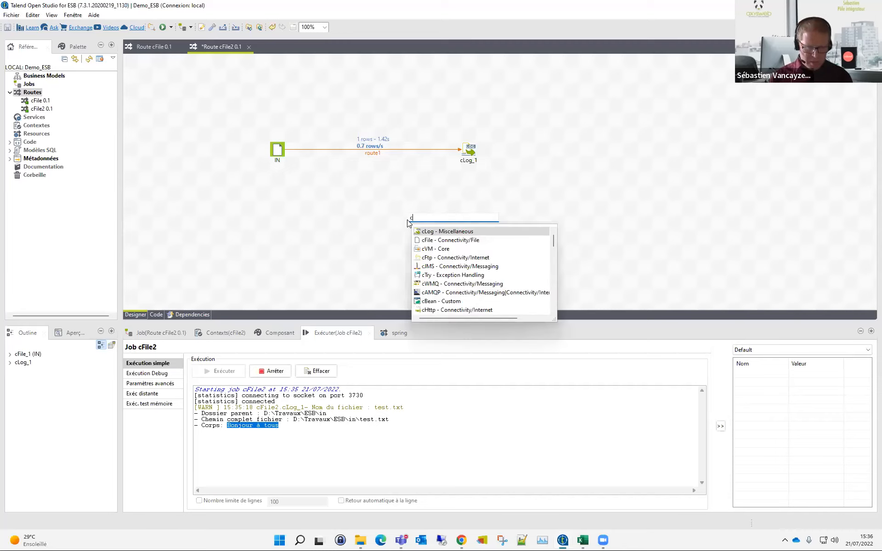
pyautogui.write('sth')
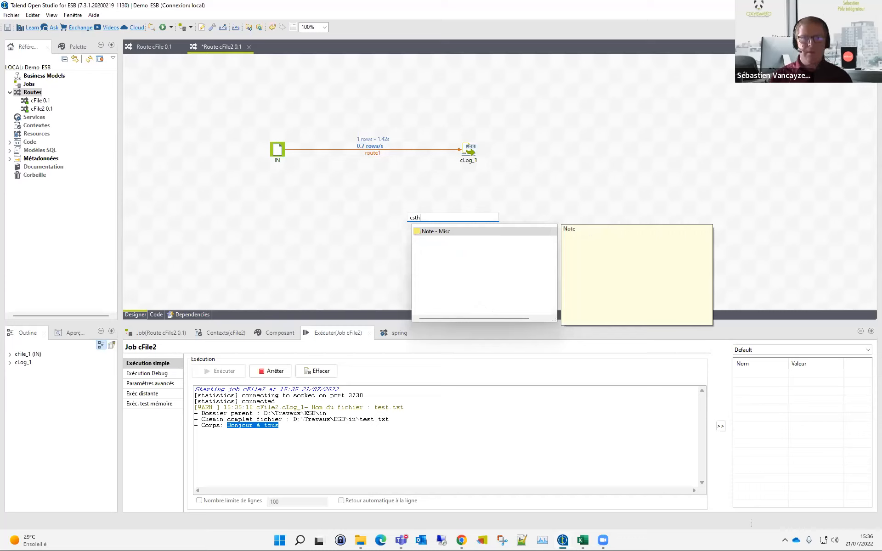
pyautogui.press('BackSpace')
pyautogui.press('BackSpace')
pyautogui.write('et')
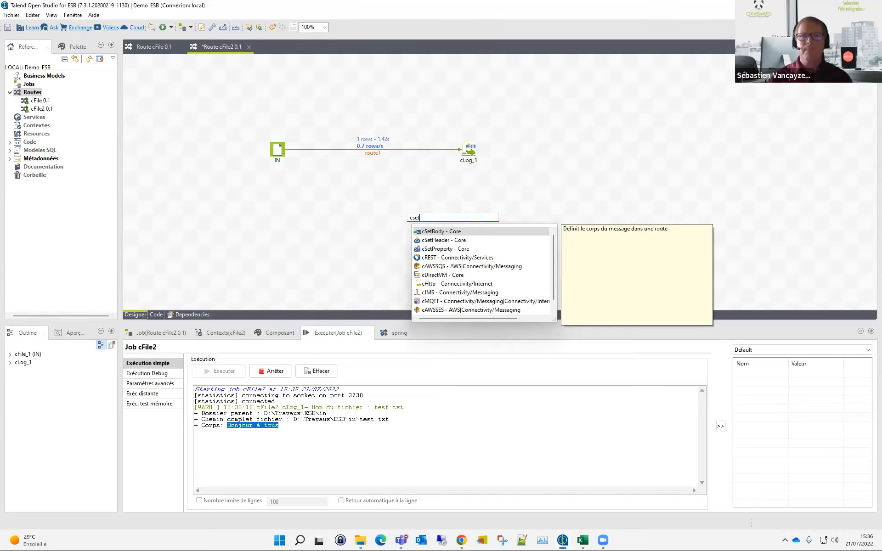
pyautogui.press('Down')
pyautogui.press('Return')
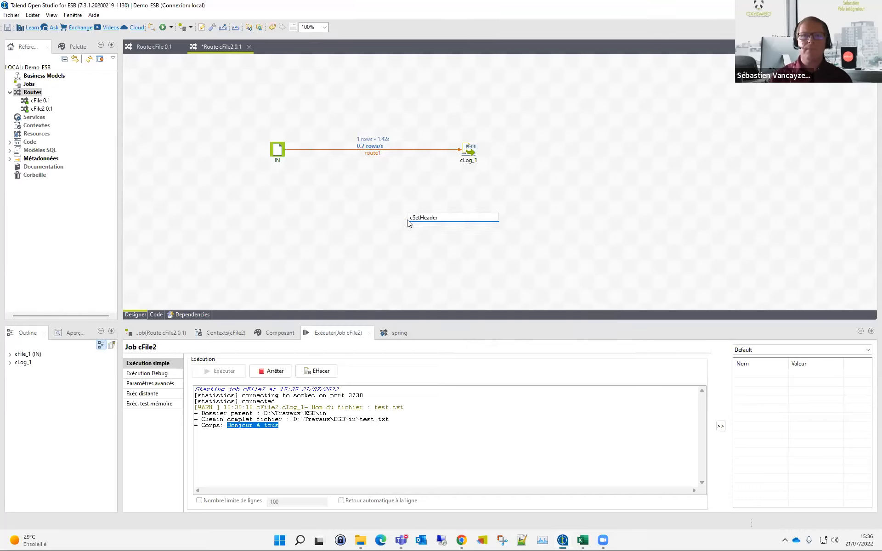
pyautogui.moveTo(407, 220); pyautogui.dragTo(375, 173)
pyautogui.click(448, 149)
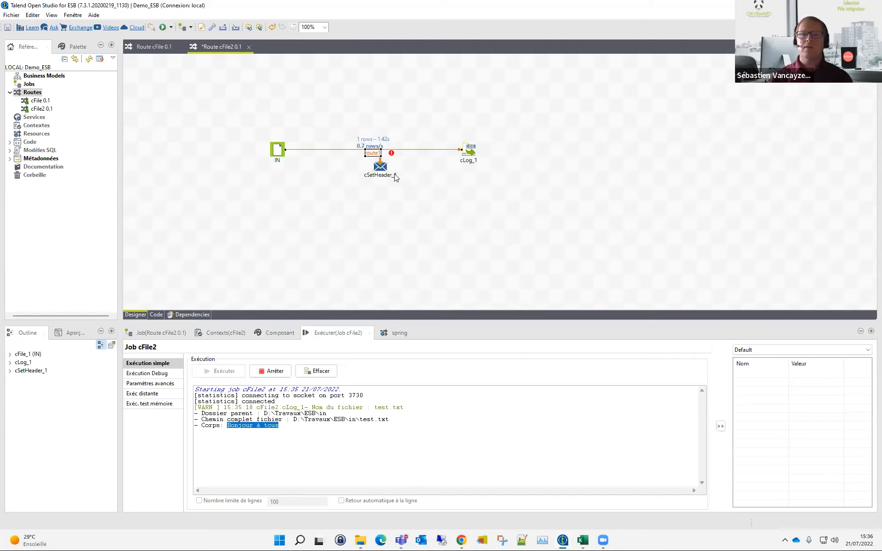
pyautogui.moveTo(382, 169); pyautogui.dragTo(366, 196)
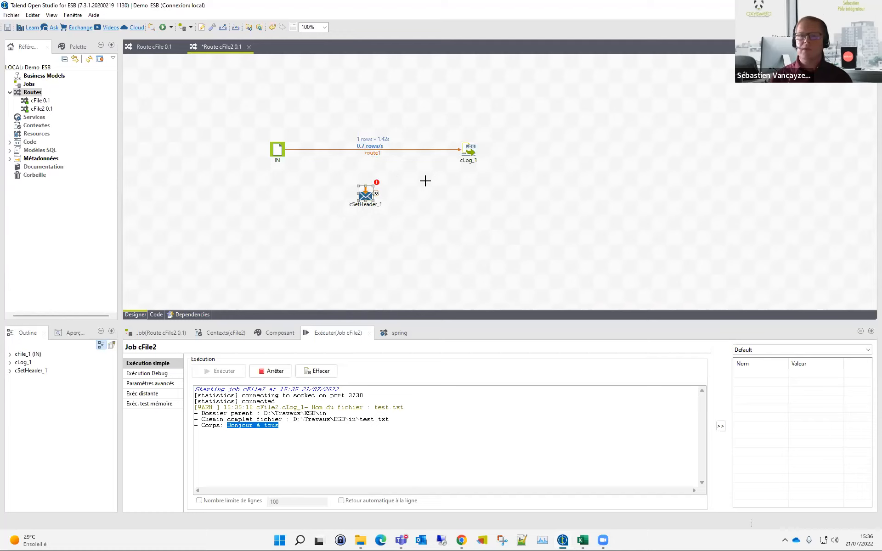
# Step: Redirect route1 from cLog_1 to cSetHeader_1 and align cSetHeader_1 between IN and cLog_1
pyautogui.click(425, 181)
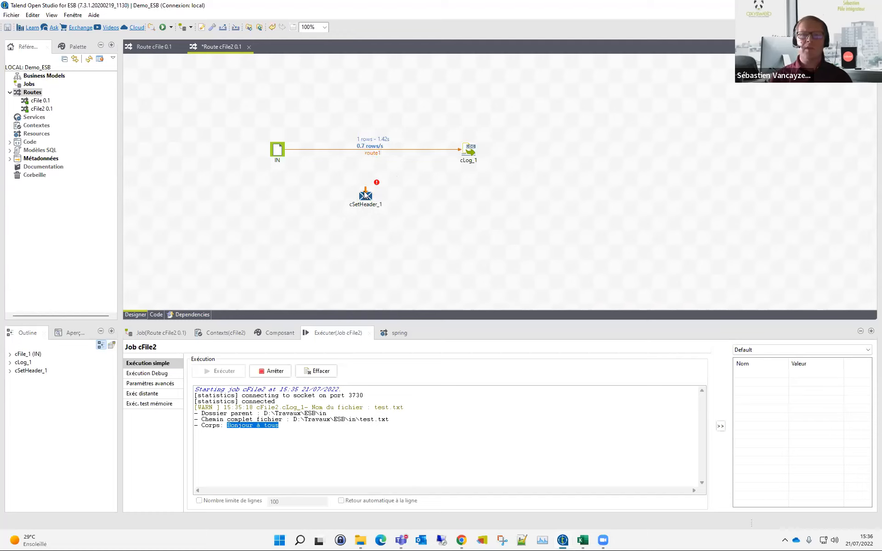
pyautogui.click(376, 154)
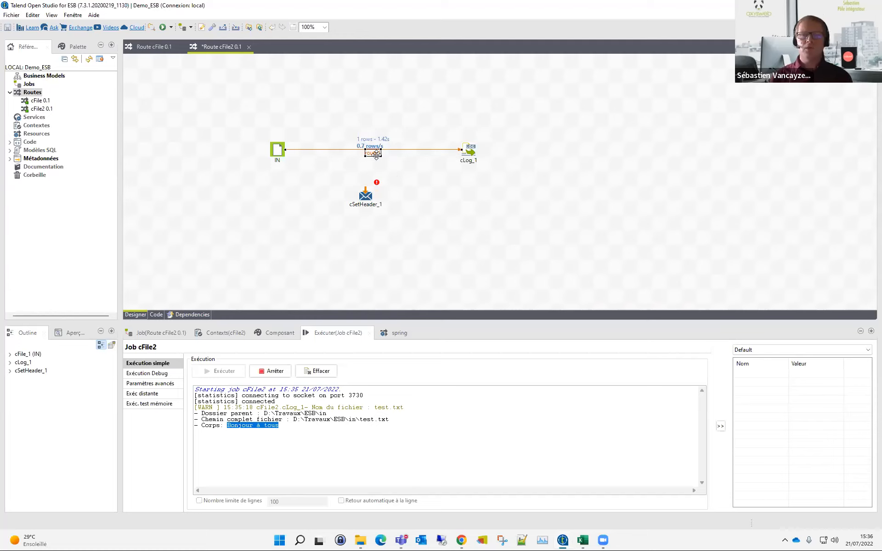
pyautogui.click(419, 160)
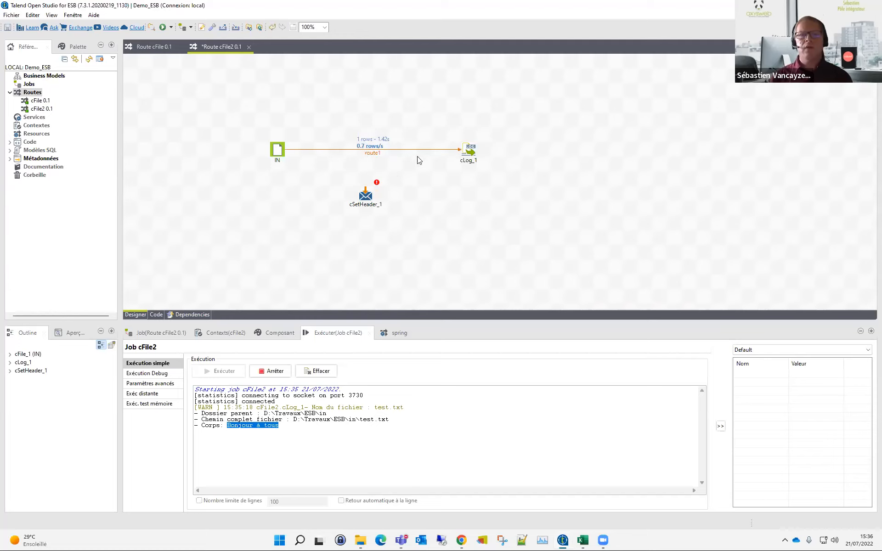
pyautogui.click(372, 153)
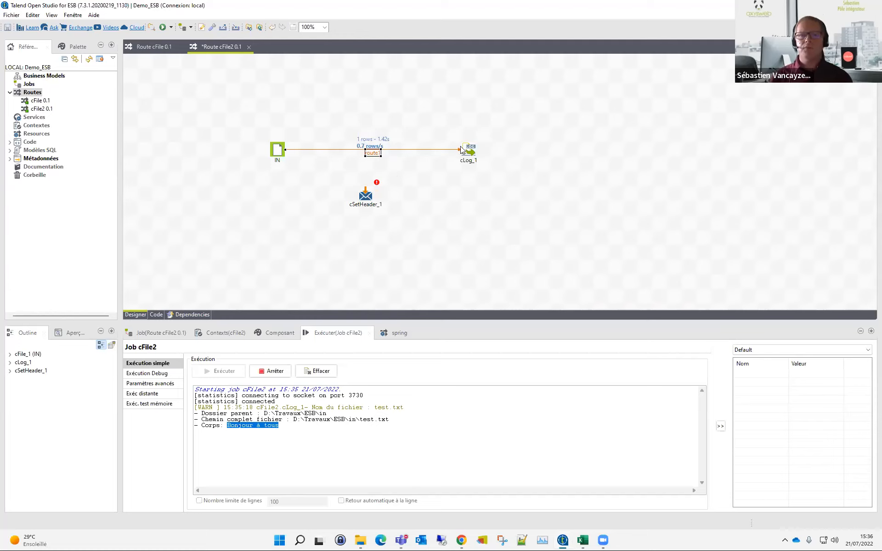
pyautogui.moveTo(462, 149); pyautogui.dragTo(374, 153)
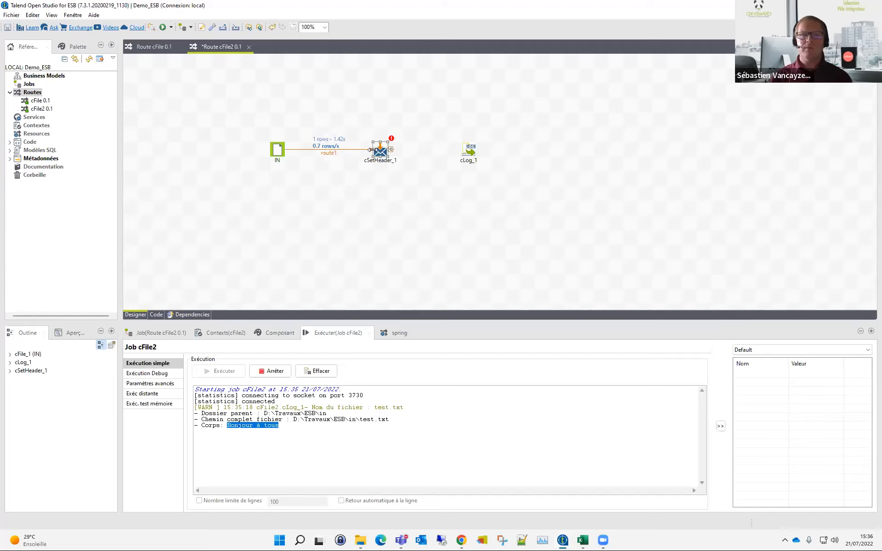
# Step: Connect cSetHeader_1 to cLog_1 with a new Route link
pyautogui.rightClick(374, 153)
pyautogui.click(518, 153)
pyautogui.click(469, 151)
# Step: Add a "DateJour" header to cSetHeader_1 with language Simple and value "${date:now:yyyyMMdd_HHmmss}"
pyautogui.moveTo(391, 140)
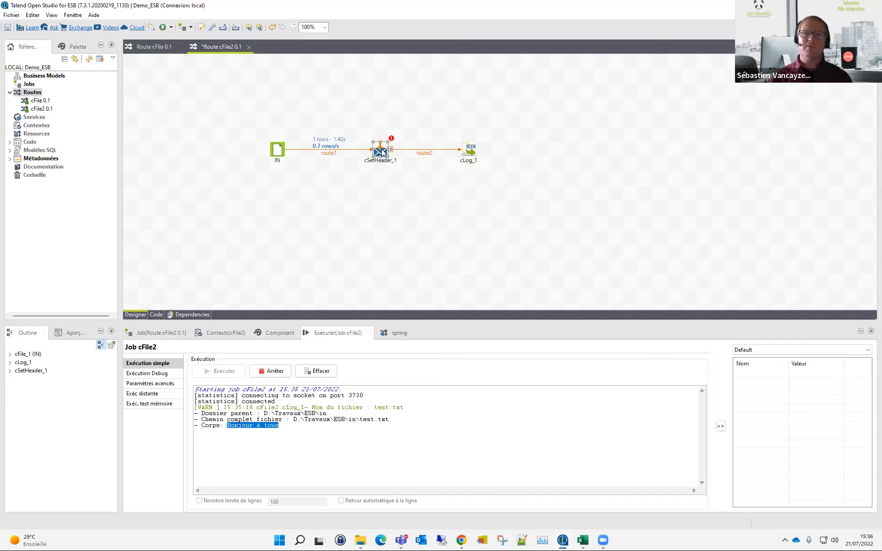
pyautogui.doubleClick(380, 151)
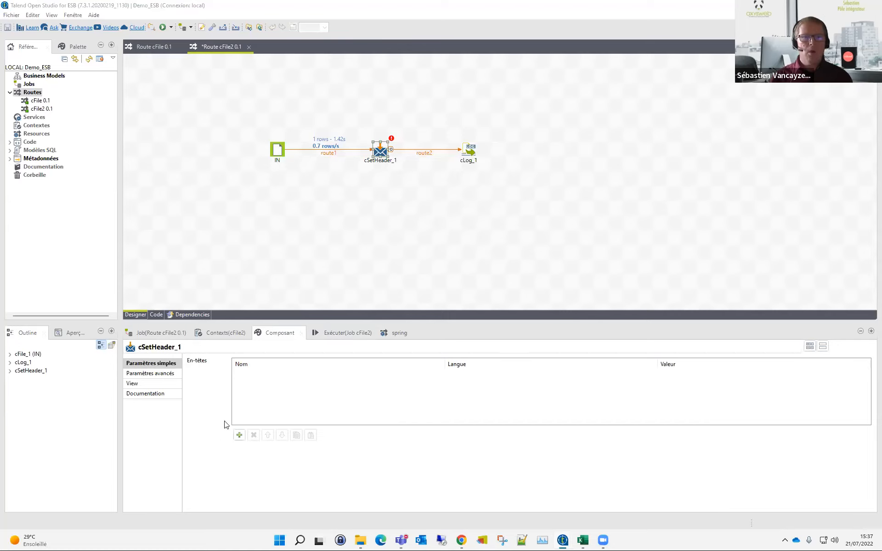
pyautogui.click(239, 434)
pyautogui.click(268, 374)
pyautogui.write('"DateJour"')
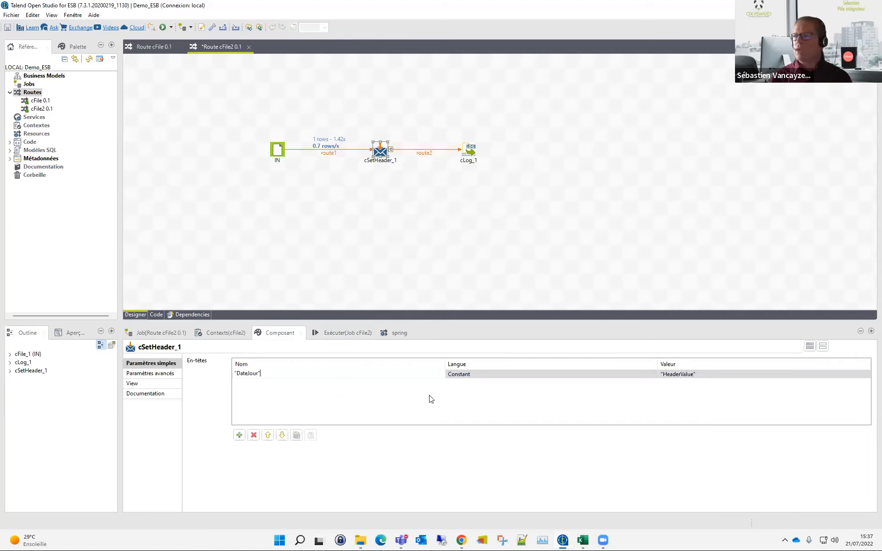
pyautogui.click(498, 374)
pyautogui.click(648, 377)
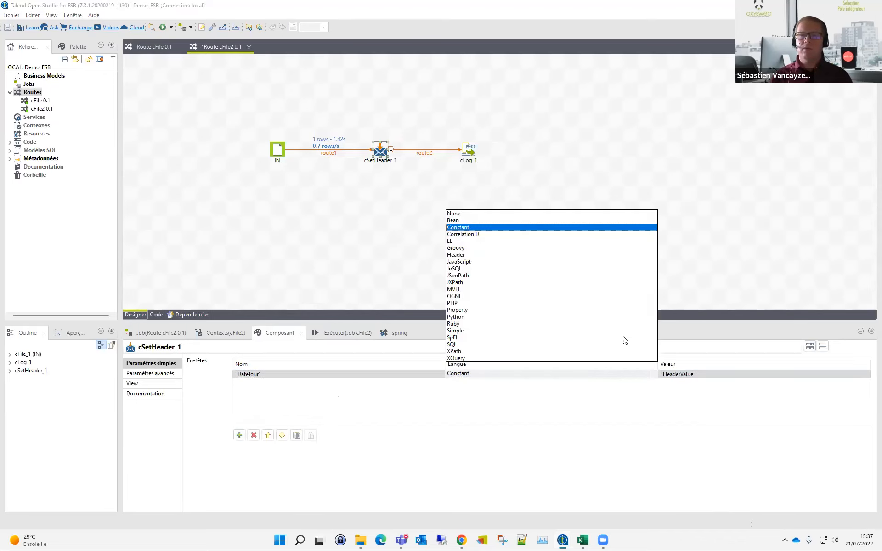
pyautogui.click(462, 334)
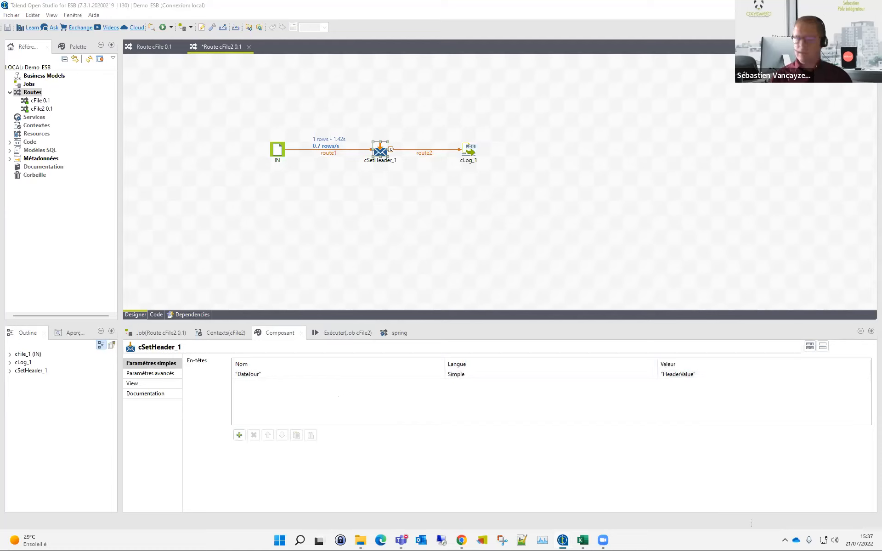
pyautogui.click(683, 374)
pyautogui.write('"${date:now:yyyyMMdd_HHmmss}"')
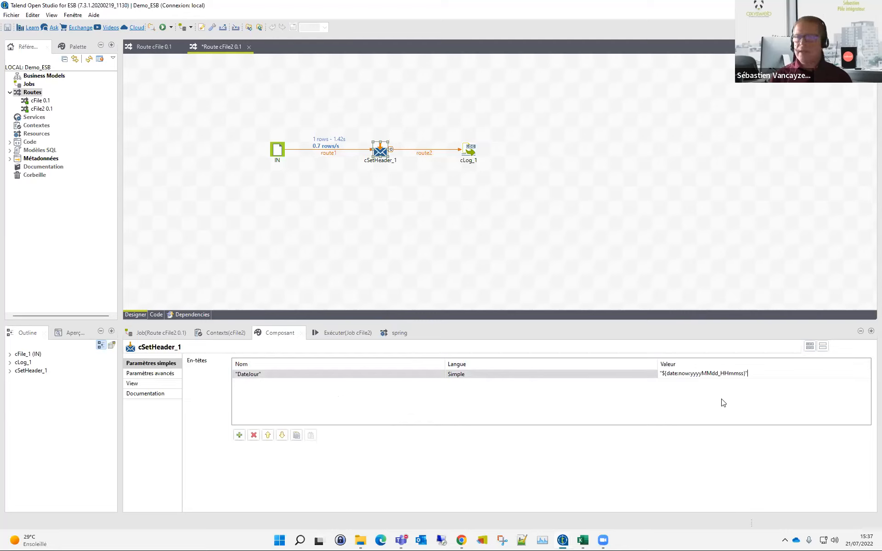
# Step: Examine the date, now and yyyyMMdd_HHmmss format parts of the DateJour header's value
pyautogui.doubleClick(672, 374)
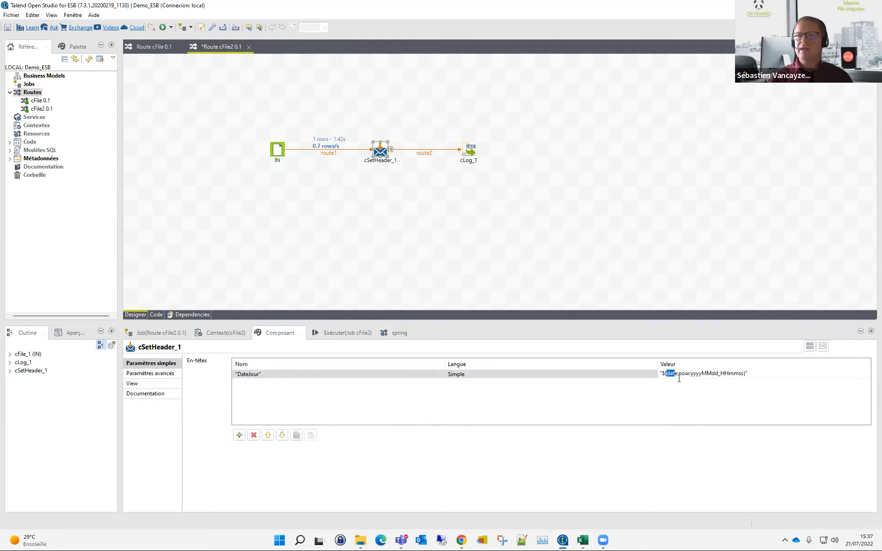
pyautogui.doubleClick(683, 374)
pyautogui.click(691, 374)
pyautogui.moveTo(691, 374); pyautogui.dragTo(720, 376)
pyautogui.click(720, 374)
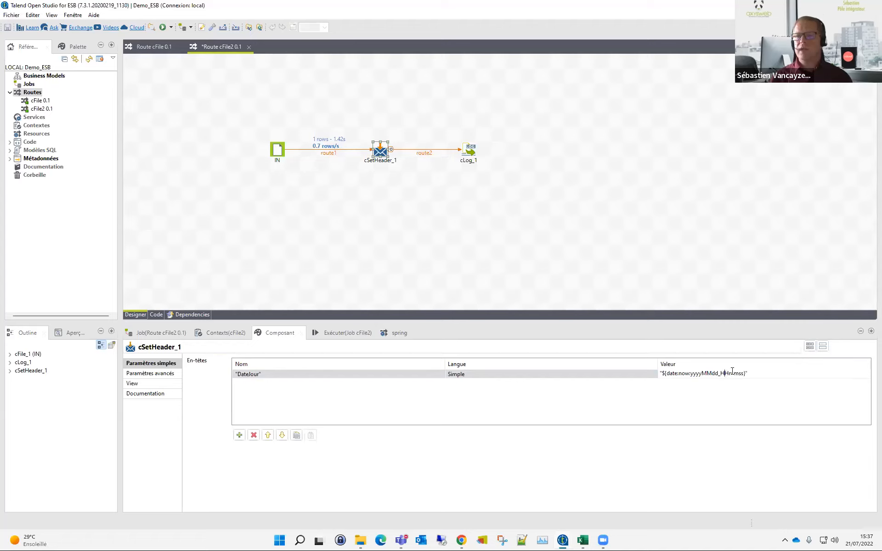
pyautogui.moveTo(729, 373); pyautogui.dragTo(738, 374)
pyautogui.click(741, 374)
pyautogui.click(537, 215)
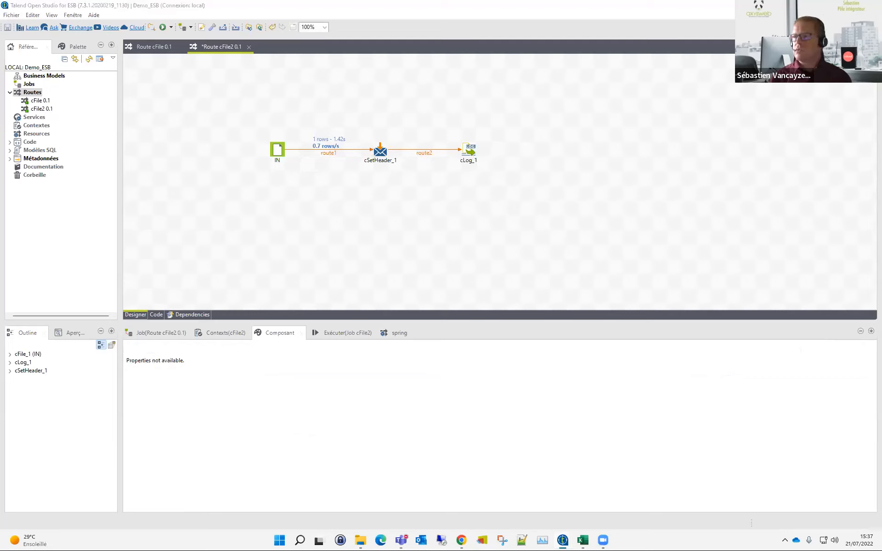
# Step: Set cLog_1's message to "Nom du fichier : ${in.header.CamelFileName} \n- Date: ${in.header.DateJour}"
pyautogui.click(468, 152)
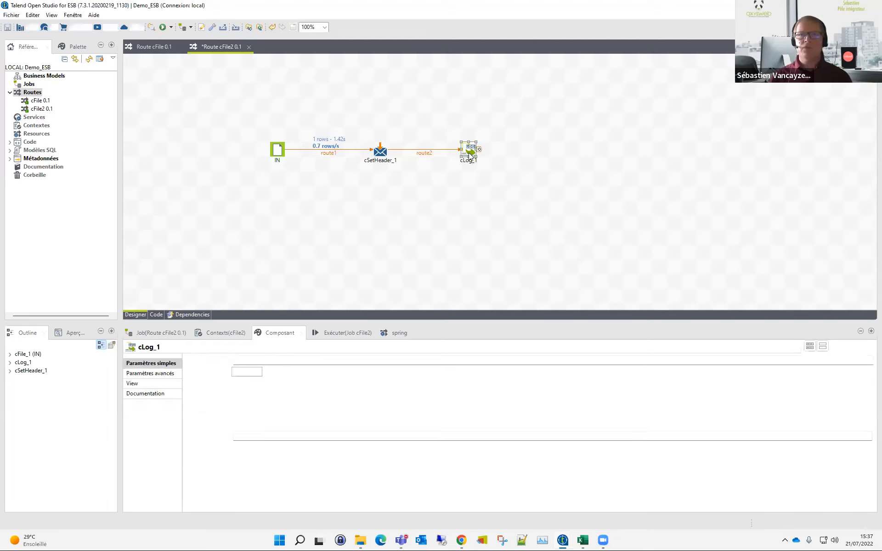
pyautogui.moveTo(674, 436); pyautogui.dragTo(169, 449)
pyautogui.write('"Nom du fichier : ${in.header.CamelFileName} \\n- Date: ${in.header.DateJour}"')
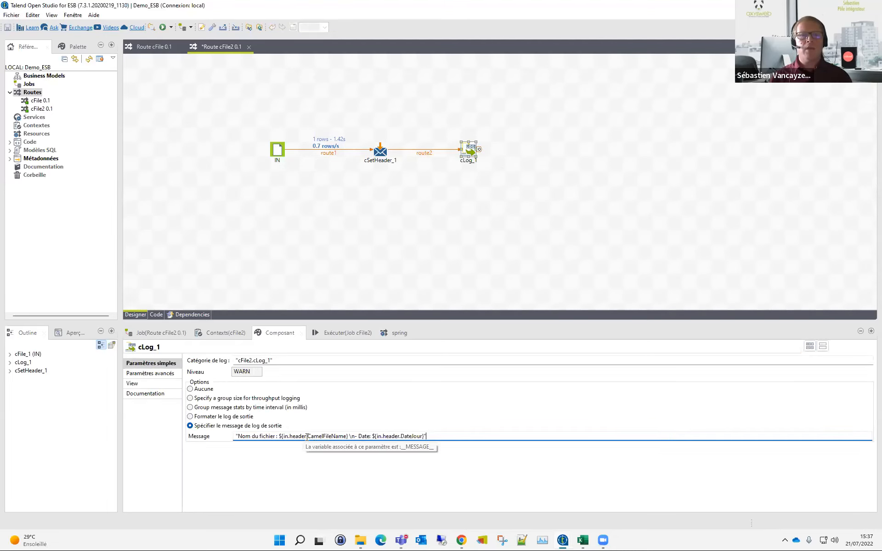
# Step: Compare the header names in cLog_1's message with the DateJour header defined in cSetHeader_1
pyautogui.click(306, 436)
pyautogui.moveTo(323, 436); pyautogui.dragTo(344, 437)
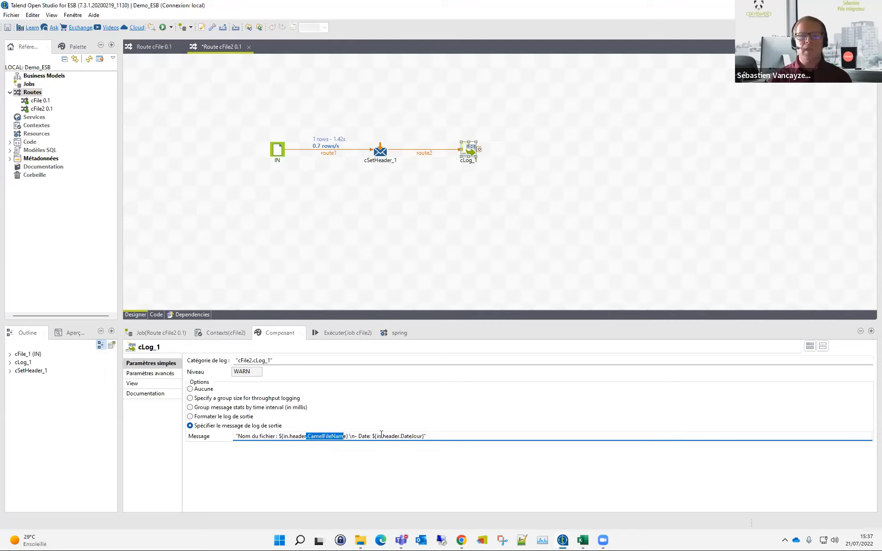
pyautogui.moveTo(401, 437); pyautogui.dragTo(422, 436)
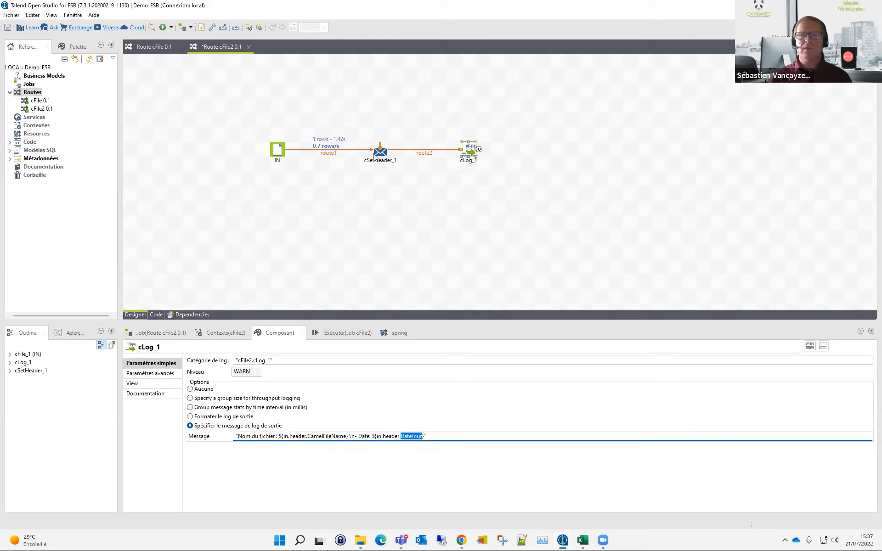
pyautogui.click(368, 287)
pyautogui.click(380, 152)
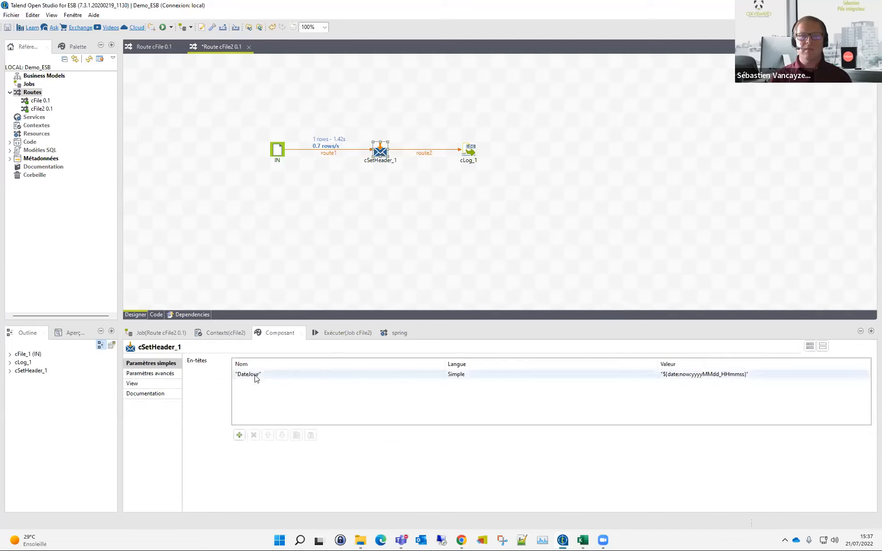
# Step: Stop the current run, save and rerun the cFile2 Route, and check the logged date and time parts
pyautogui.click(348, 334)
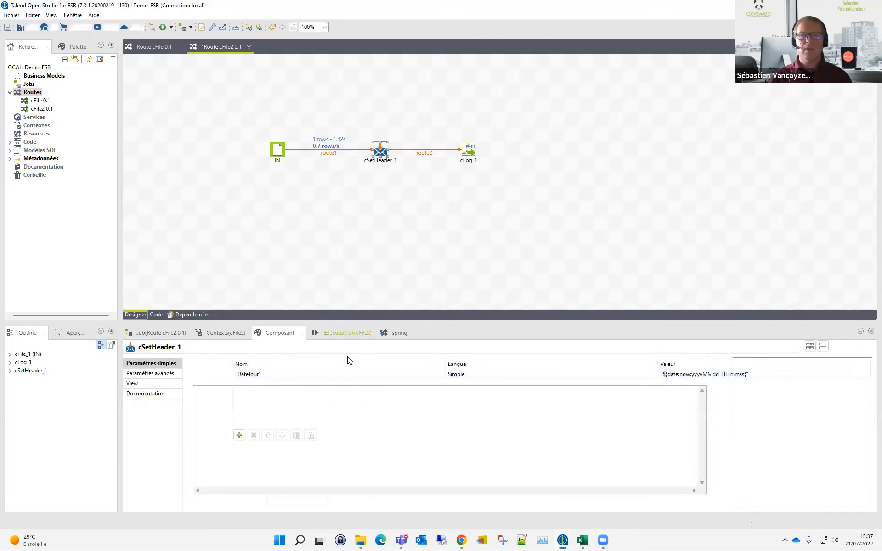
pyautogui.click(270, 372)
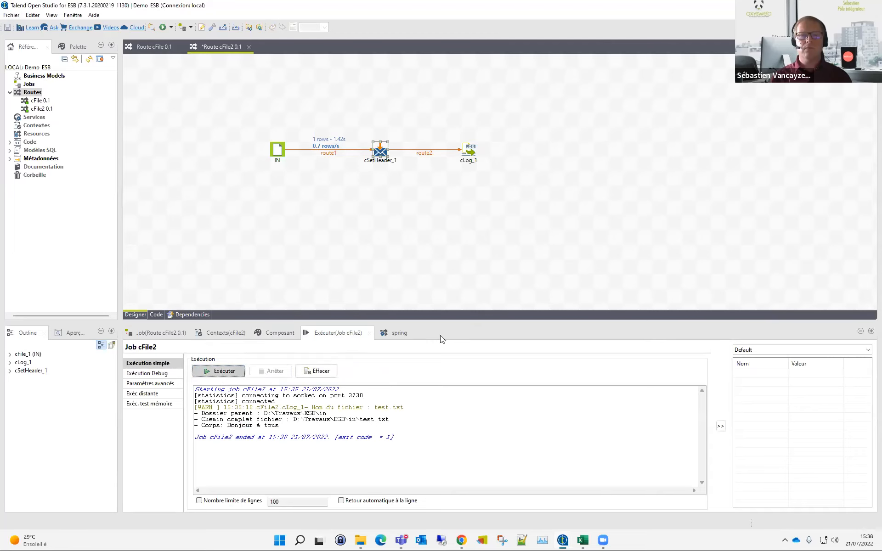
pyautogui.hotkey('ctrl', 's')
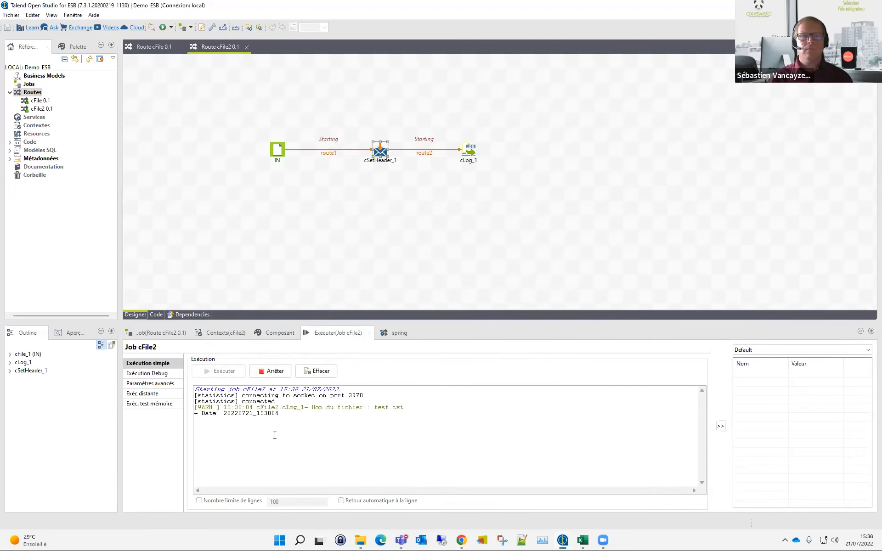
pyautogui.keyDown('shift'); pyautogui.click(278, 413); pyautogui.keyUp('shift')
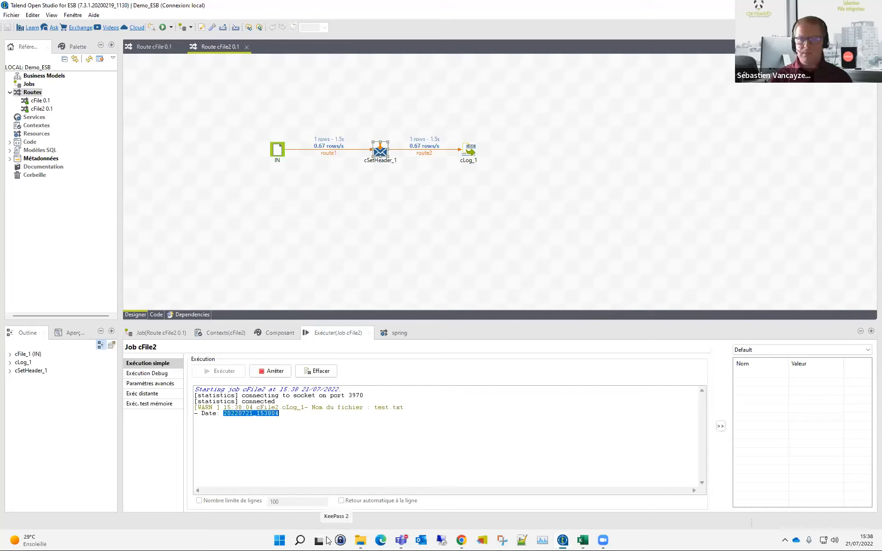
pyautogui.moveTo(327, 538)
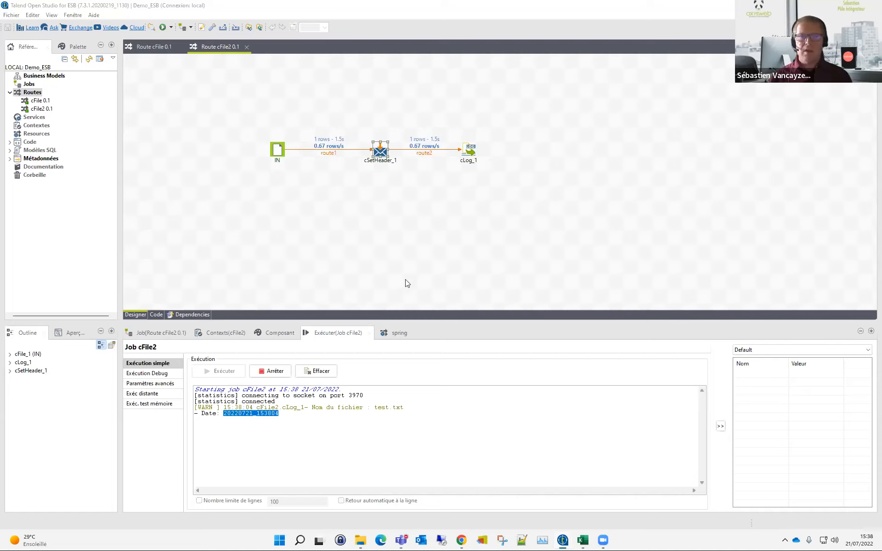
pyautogui.click(261, 417)
pyautogui.moveTo(256, 413); pyautogui.dragTo(279, 415)
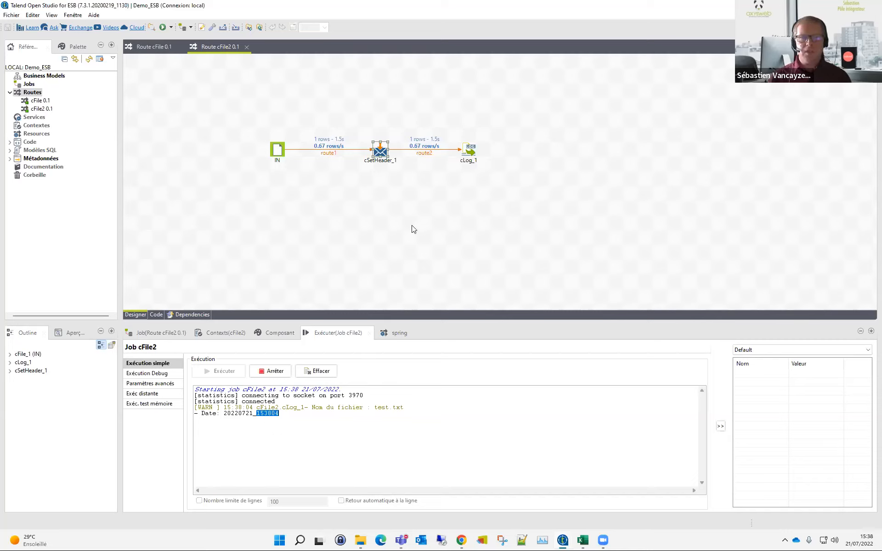
# Step: Add a cFile component after cLog_1 and connect cLog_1 to it with a Route link
pyautogui.click(239, 165)
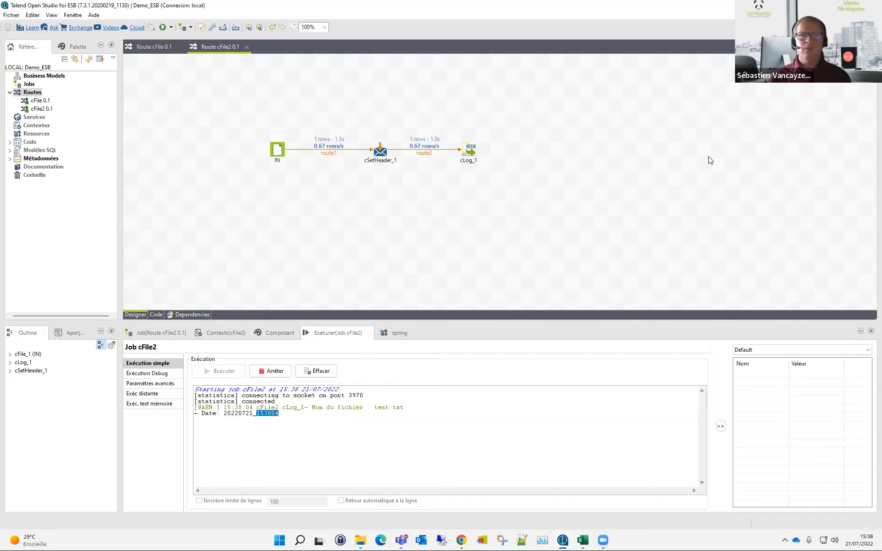
pyautogui.write('cFile')
pyautogui.press('Return')
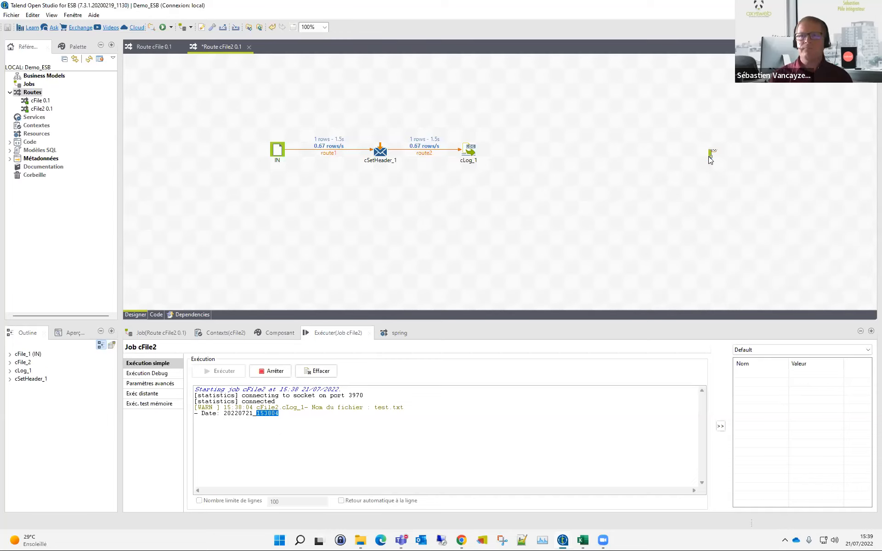
pyautogui.moveTo(712, 150); pyautogui.dragTo(541, 158)
pyautogui.rightClick(473, 154)
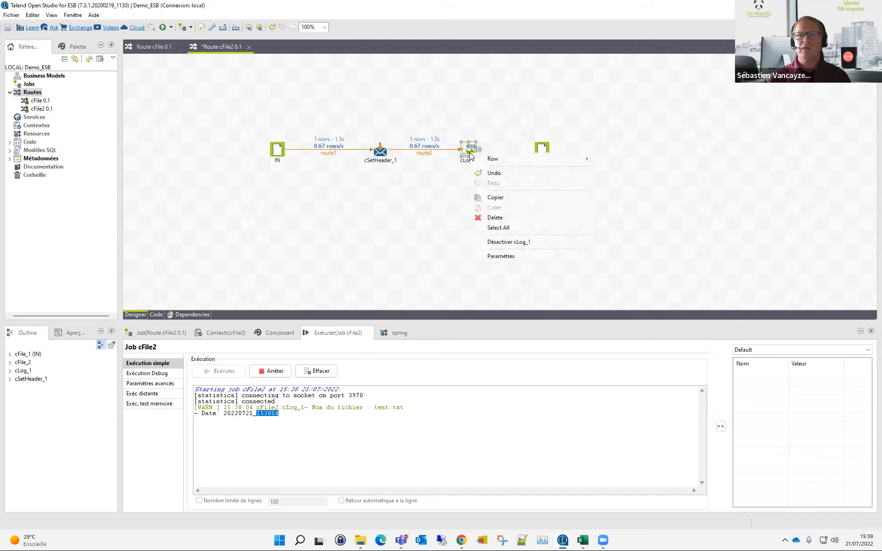
pyautogui.moveTo(494, 161)
pyautogui.click(611, 158)
pyautogui.click(542, 150)
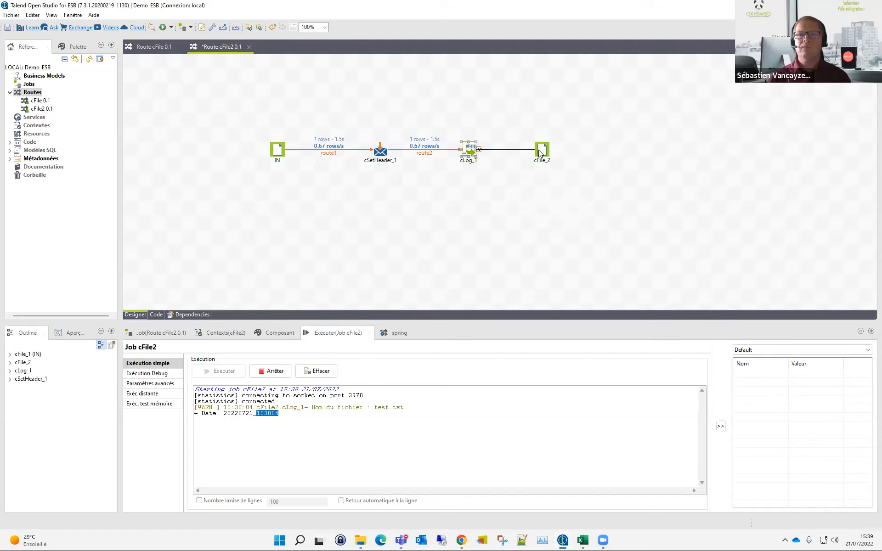
# Step: Rename the new cFile component after cLog_1 as OUT
pyautogui.click(542, 161)
pyautogui.click(549, 161)
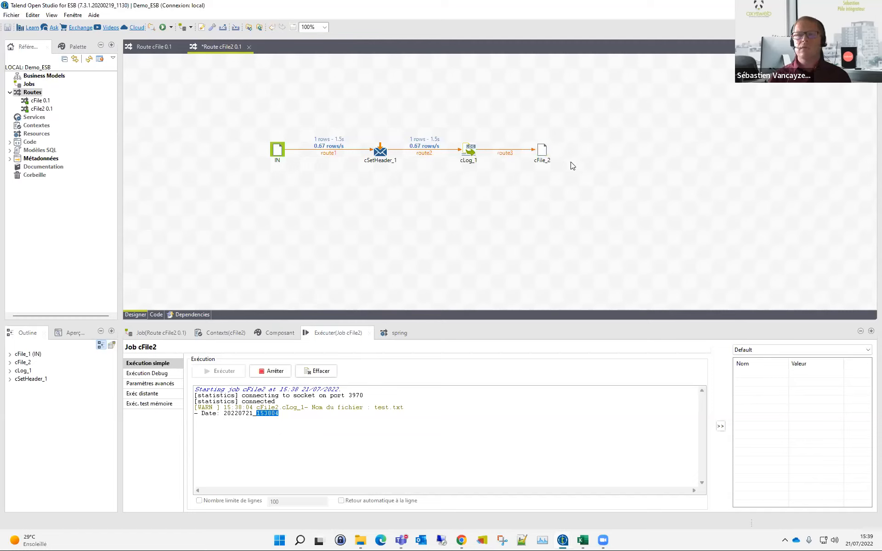
pyautogui.write('OUT')
pyautogui.press('Return')
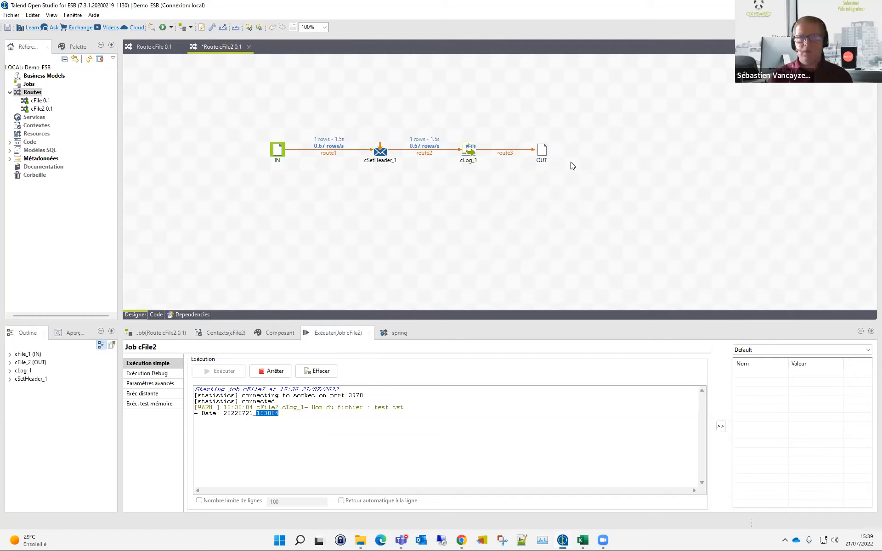
# Step: Stop the running execution of the cFile2 Route
pyautogui.click(542, 152)
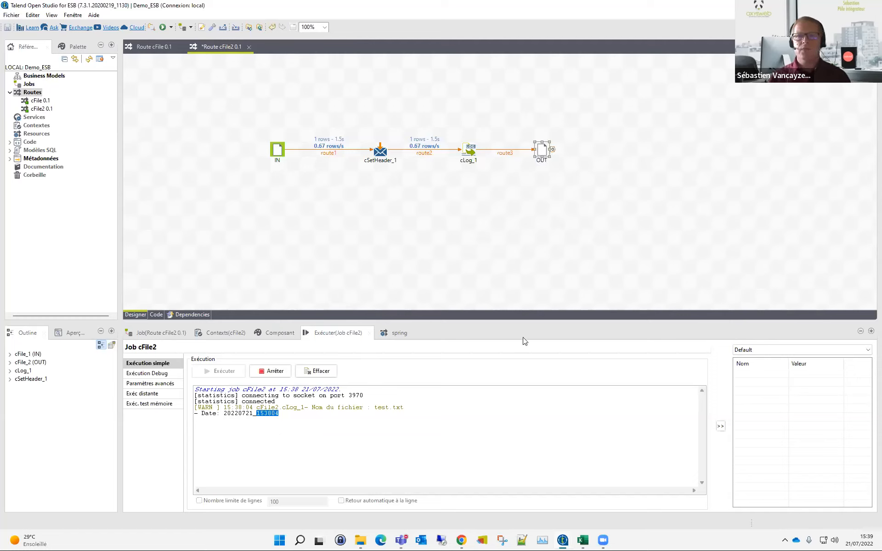
pyautogui.click(295, 334)
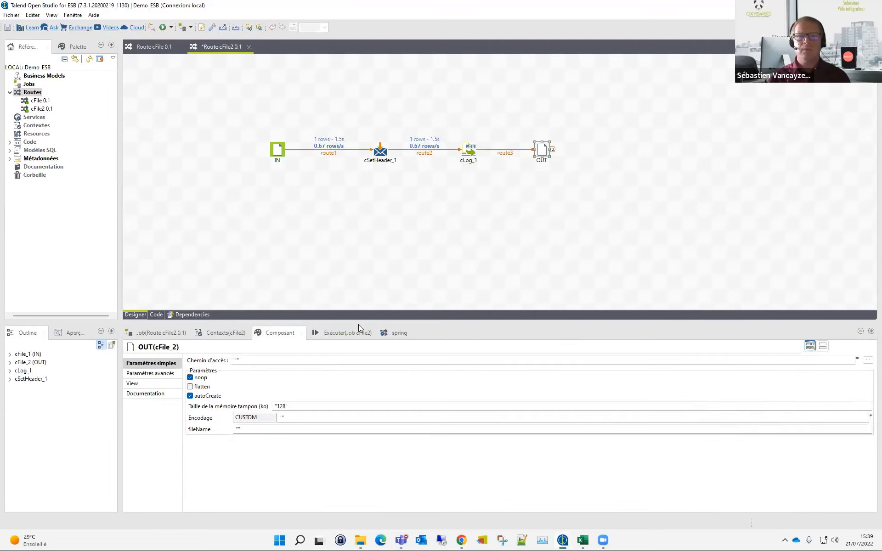
pyautogui.click(338, 332)
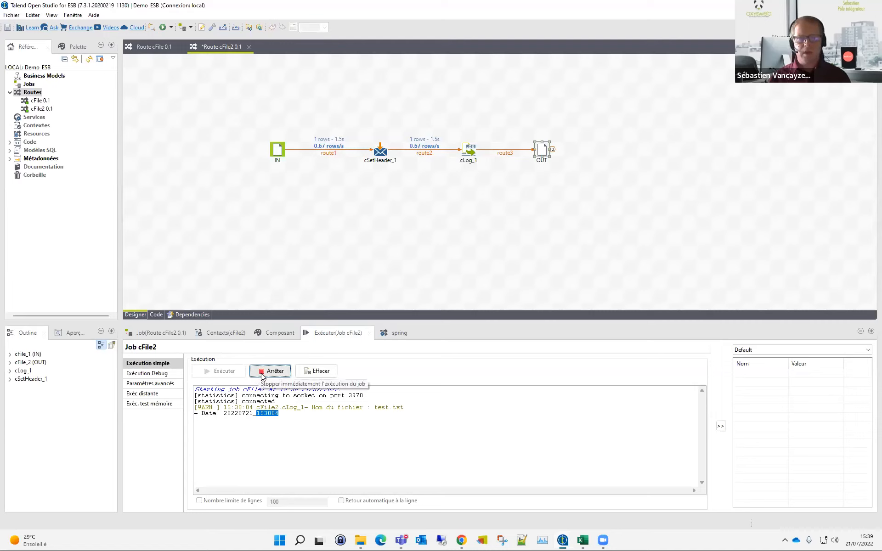
pyautogui.click(281, 372)
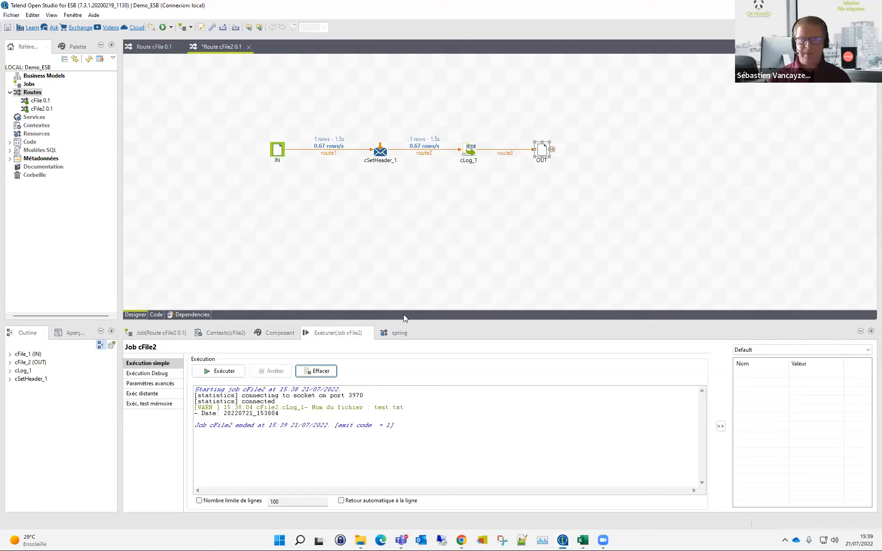
# Step: Set the OUT component's path to the folder D:/Travaux/ESB/out
pyautogui.click(279, 333)
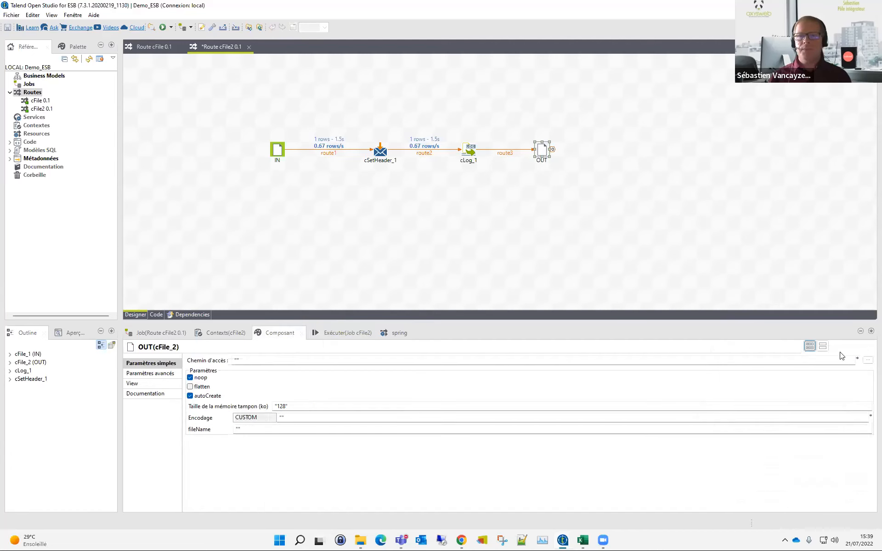
pyautogui.click(868, 361)
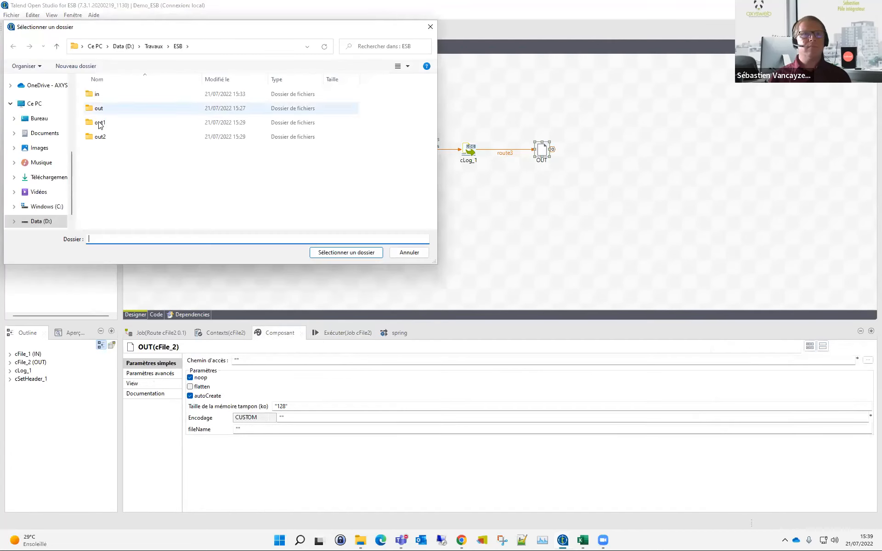
pyautogui.click(99, 108)
pyautogui.doubleClick(100, 107)
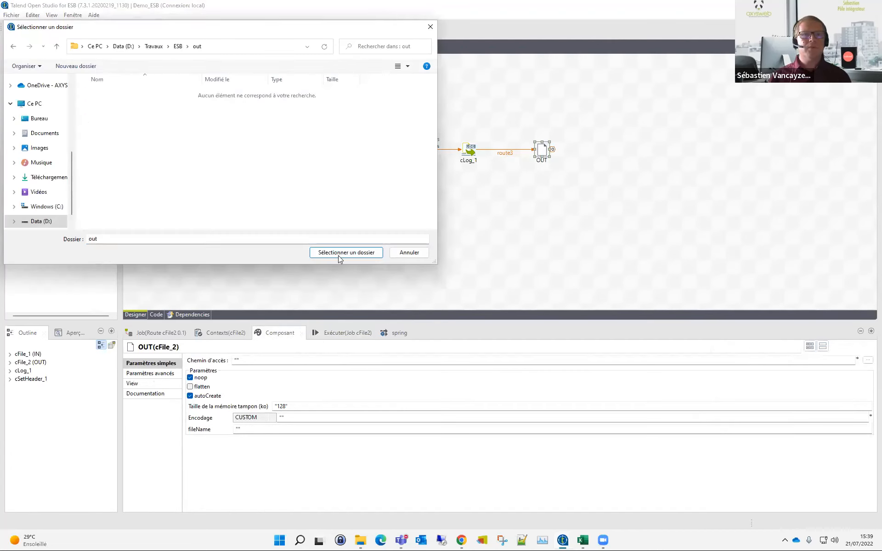
pyautogui.click(346, 252)
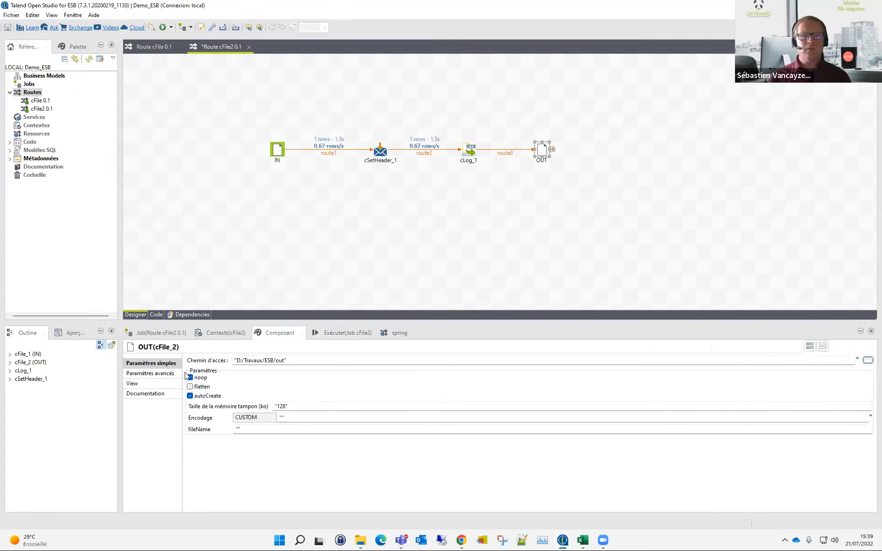
pyautogui.click(166, 373)
pyautogui.click(166, 364)
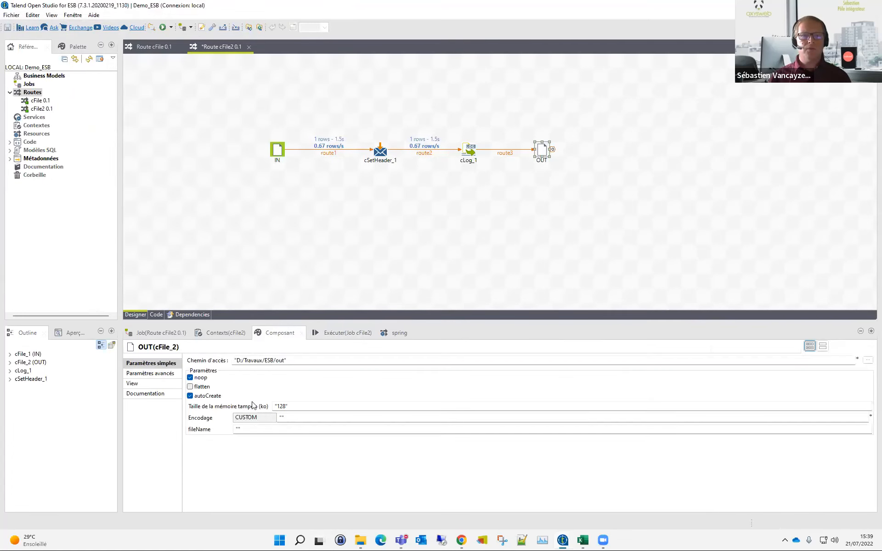
# Step: Set OUT's fileName to "${in.header.DateJour}_${in.header.CamelFileName}" and review its two header expressions
pyautogui.click(268, 429)
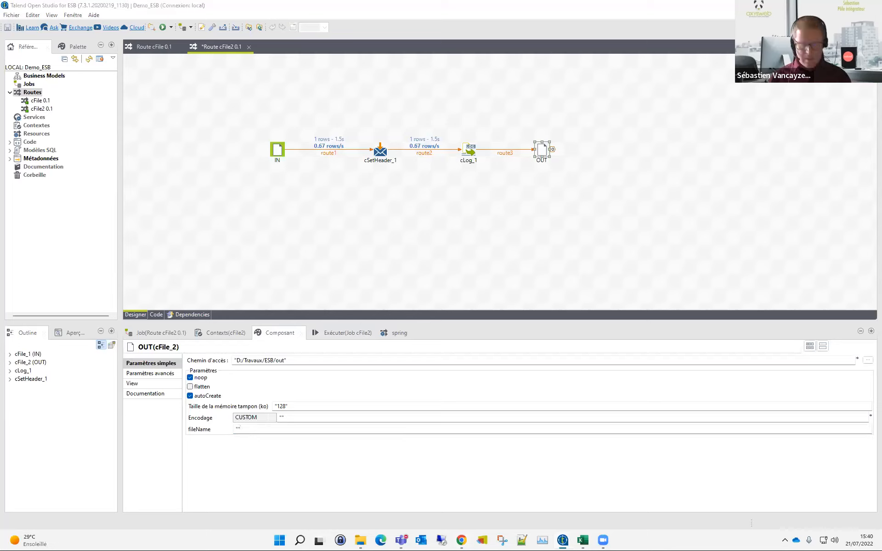
pyautogui.click(252, 429)
pyautogui.hotkey('ctrl', 'a')
pyautogui.write('"${in.header.DateJour}_${in.header.CamelFileName}"')
pyautogui.moveTo(290, 430); pyautogui.dragTo(237, 430)
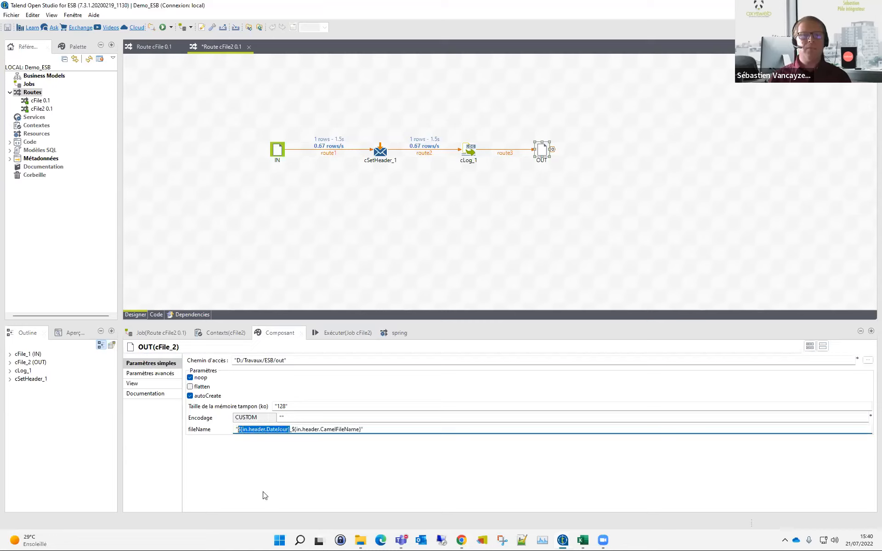
pyautogui.click(297, 429)
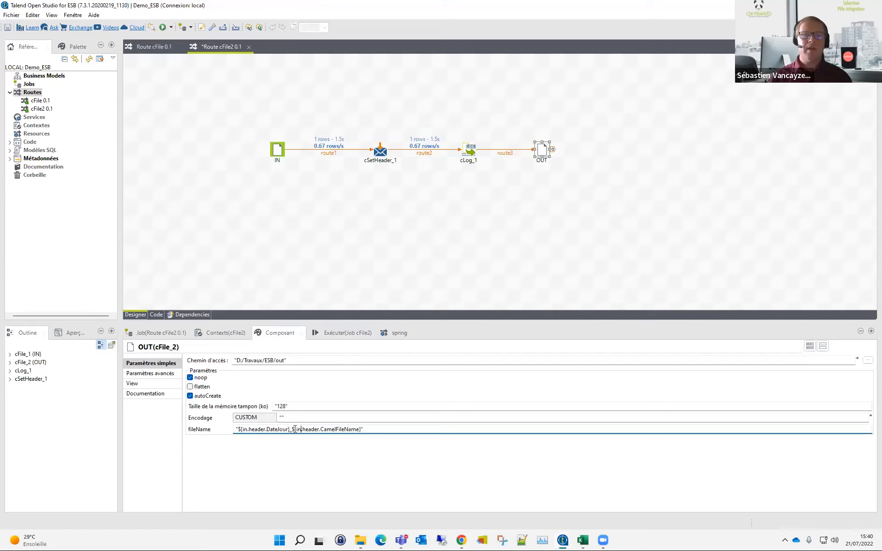
pyautogui.moveTo(293, 429); pyautogui.dragTo(362, 430)
pyautogui.click(478, 285)
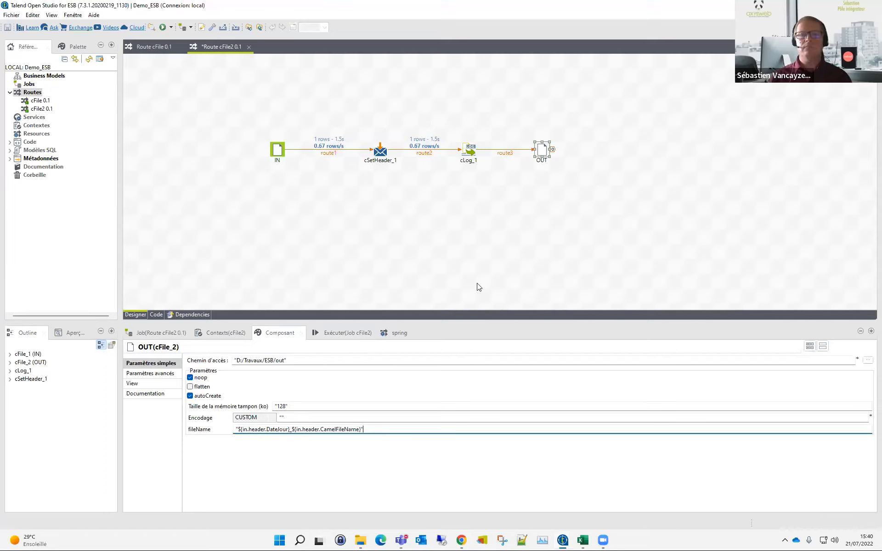
# Step: Switch to File Explorer and show the ESB in and out folders side by side to compare their contents
pyautogui.moveTo(367, 540)
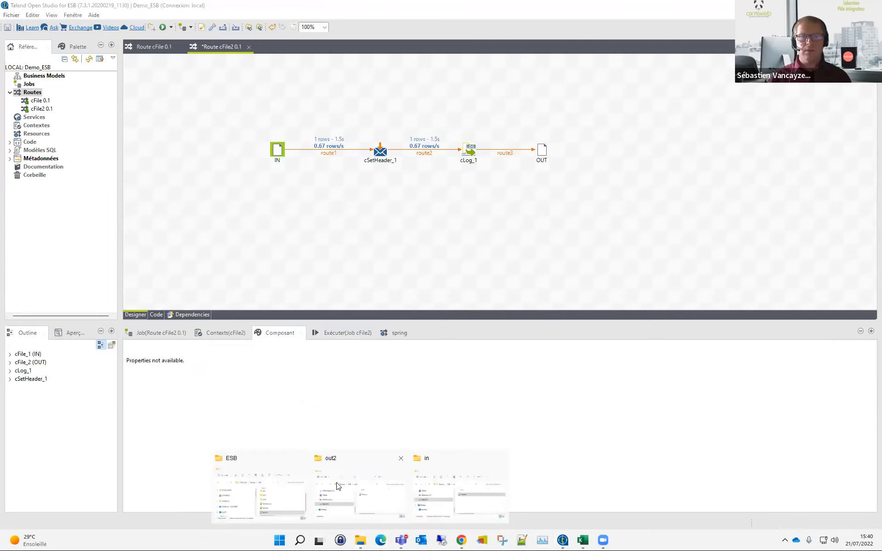
pyautogui.click(451, 493)
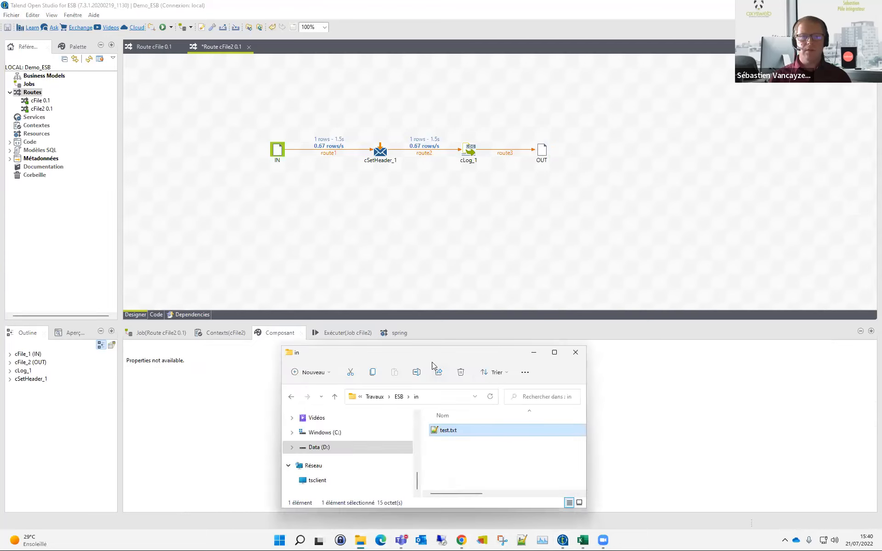
pyautogui.moveTo(409, 353); pyautogui.dragTo(186, 349)
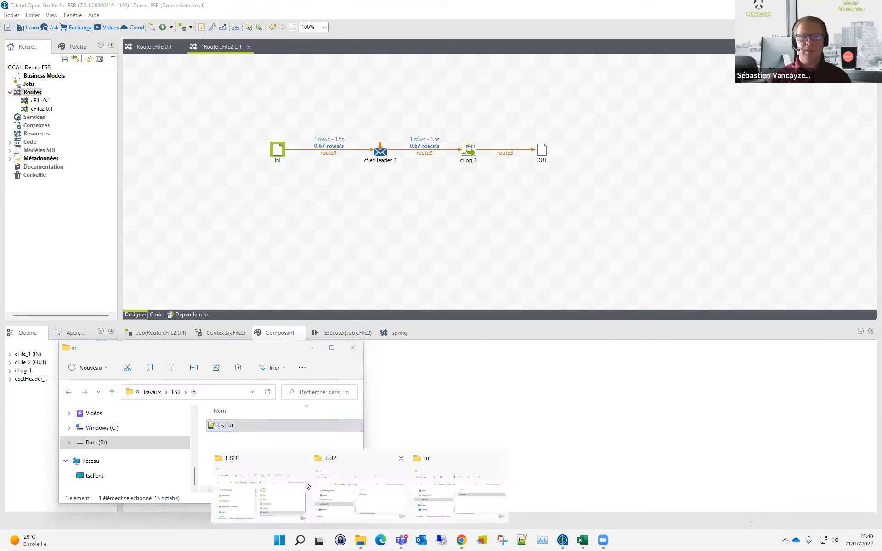
pyautogui.click(353, 491)
pyautogui.click(681, 399)
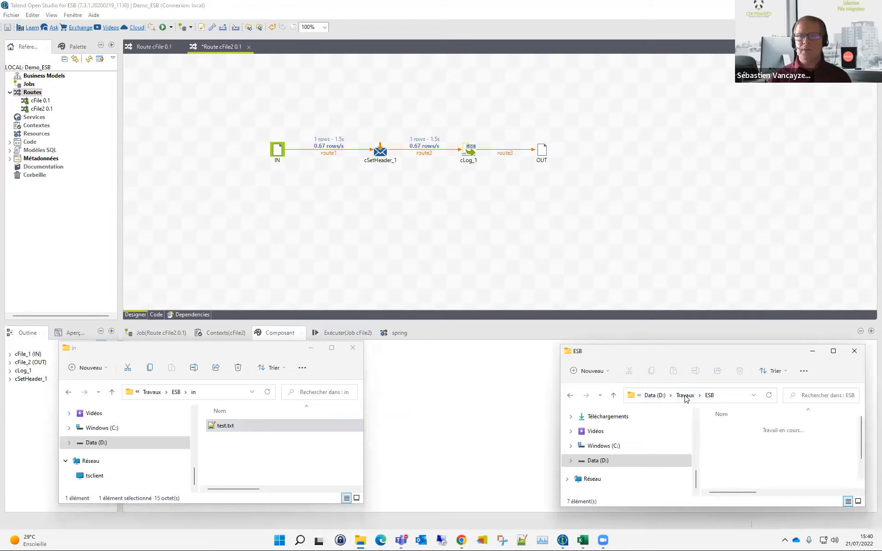
pyautogui.doubleClick(732, 443)
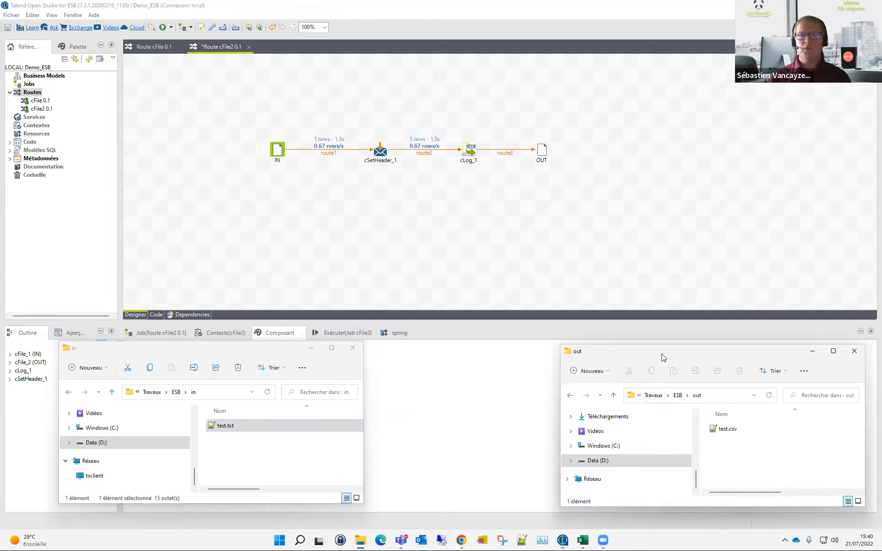
pyautogui.moveTo(662, 354); pyautogui.dragTo(473, 350)
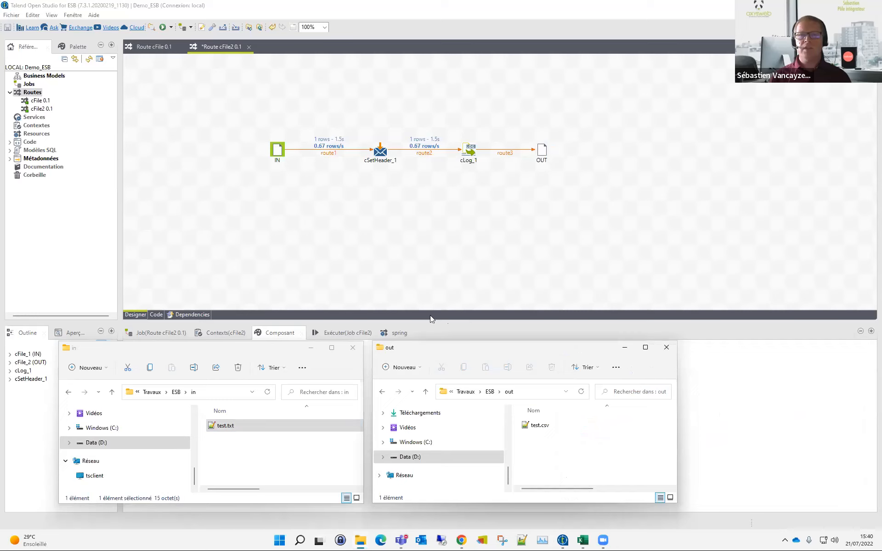
# Step: Run the cFile2 Route and arrange the in and out folder windows side by side in File Explorer to compare their contents
pyautogui.click(342, 334)
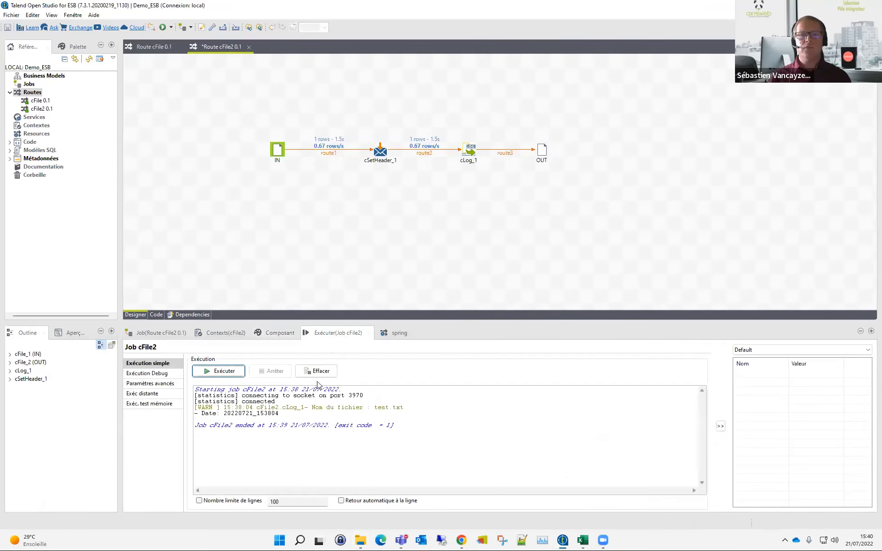
pyautogui.click(212, 373)
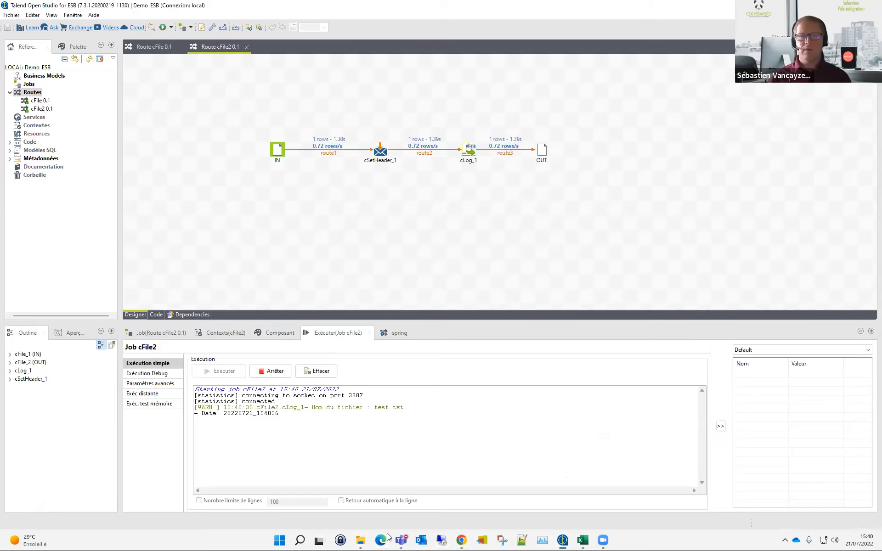
pyautogui.moveTo(363, 540)
pyautogui.click(368, 500)
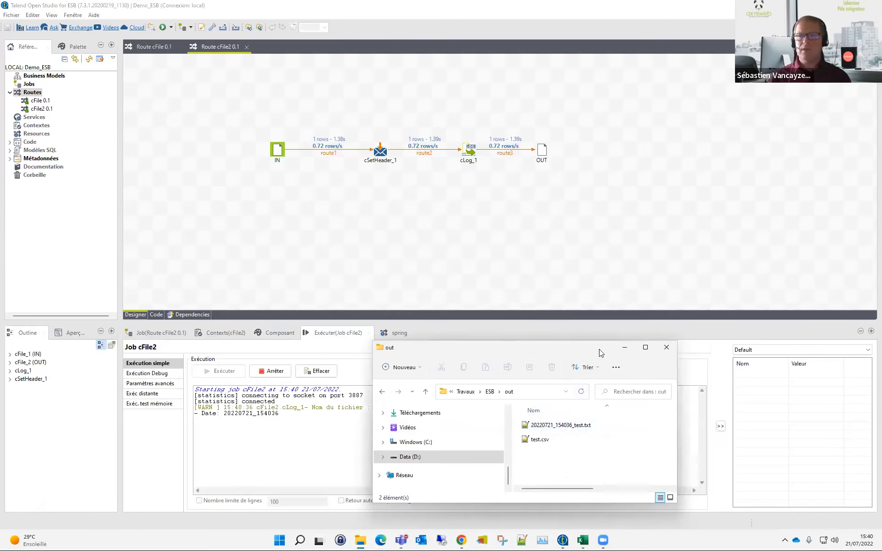
pyautogui.moveTo(600, 354); pyautogui.dragTo(789, 355)
pyautogui.moveTo(361, 540)
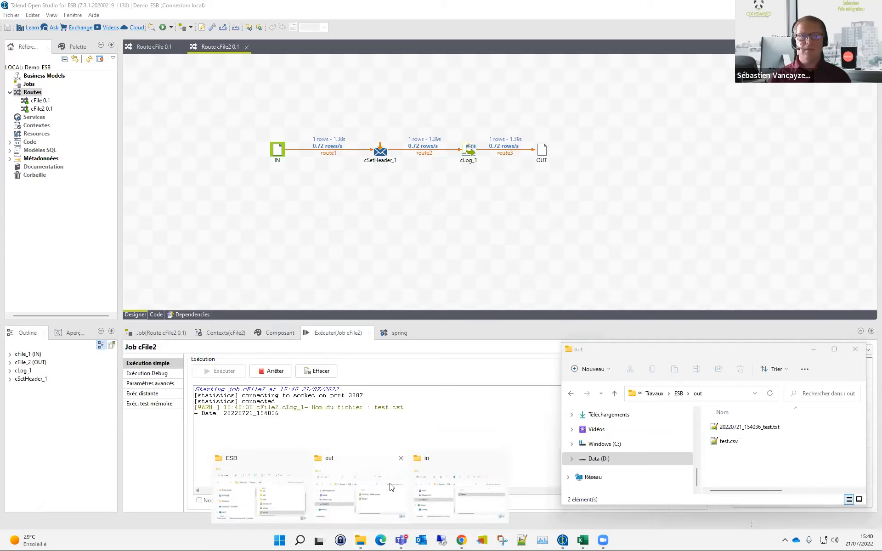
pyautogui.click(447, 488)
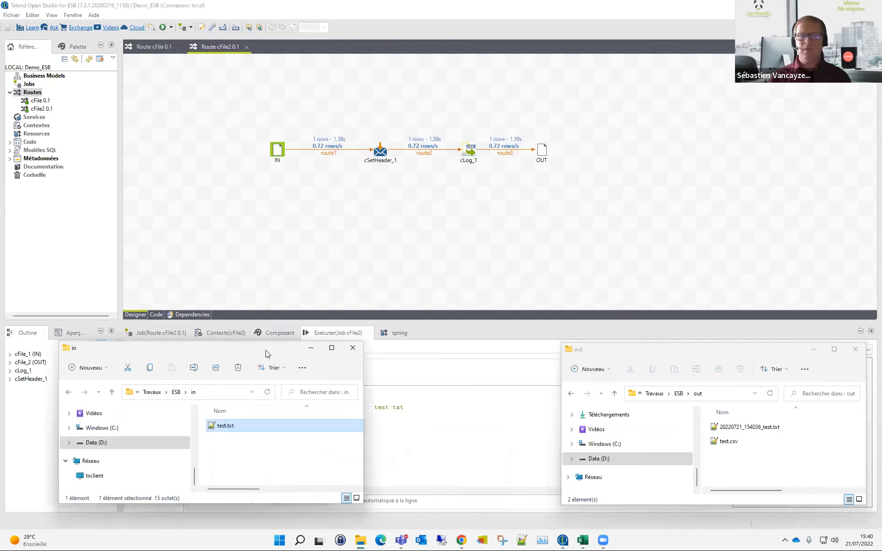
pyautogui.moveTo(267, 353); pyautogui.dragTo(486, 356)
# Step: Return to Talend, stop the running cFile2 Route and disable the noop option of the IN component
pyautogui.click(468, 332)
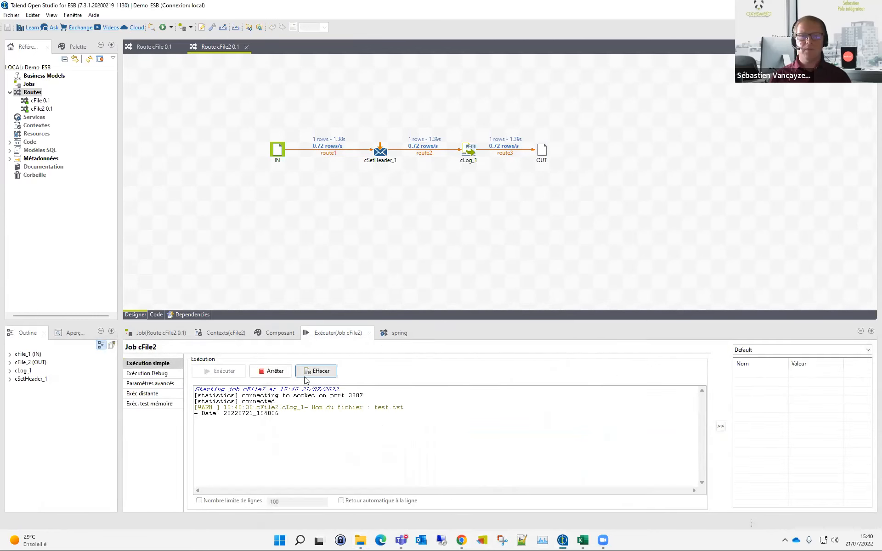
pyautogui.click(274, 149)
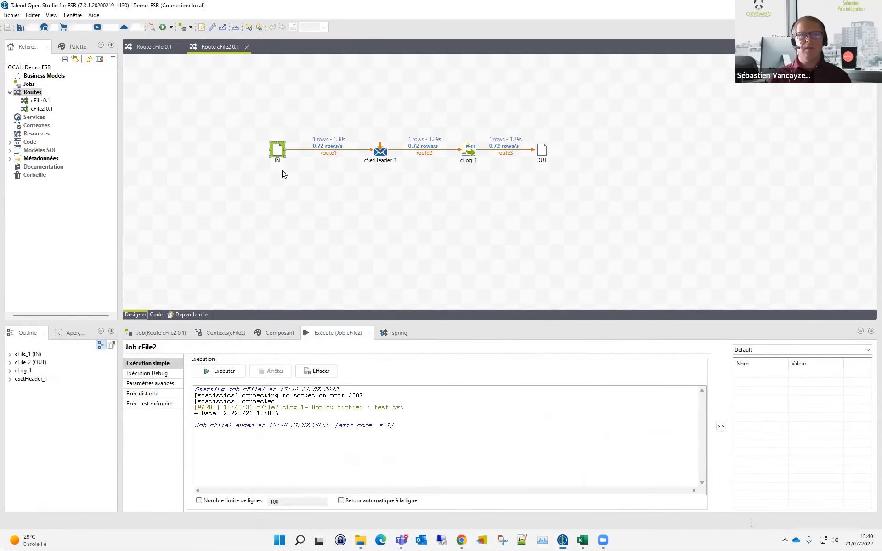
pyautogui.click(279, 334)
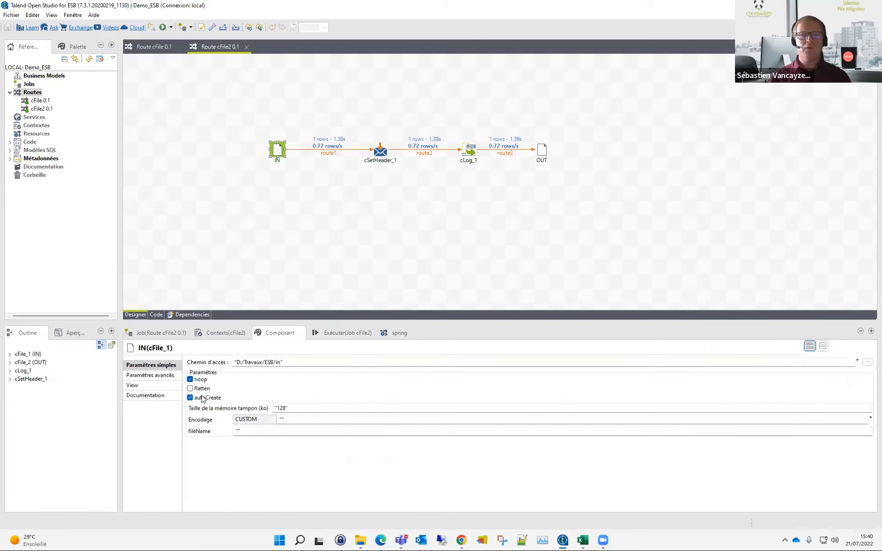
pyautogui.doubleClick(190, 379)
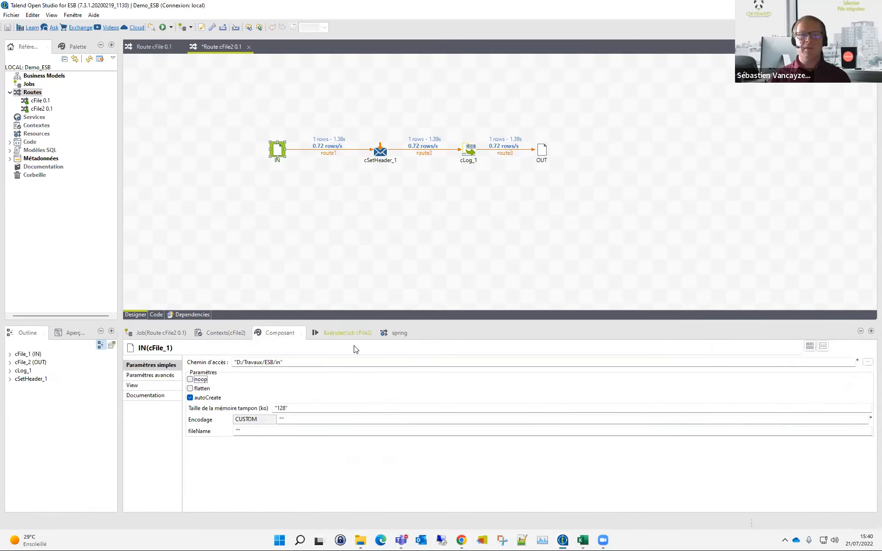
# Step: Run the cFile2 Route again and show the in, out and parent ESB folders together in File Explorer
pyautogui.click(344, 332)
pyautogui.click(216, 371)
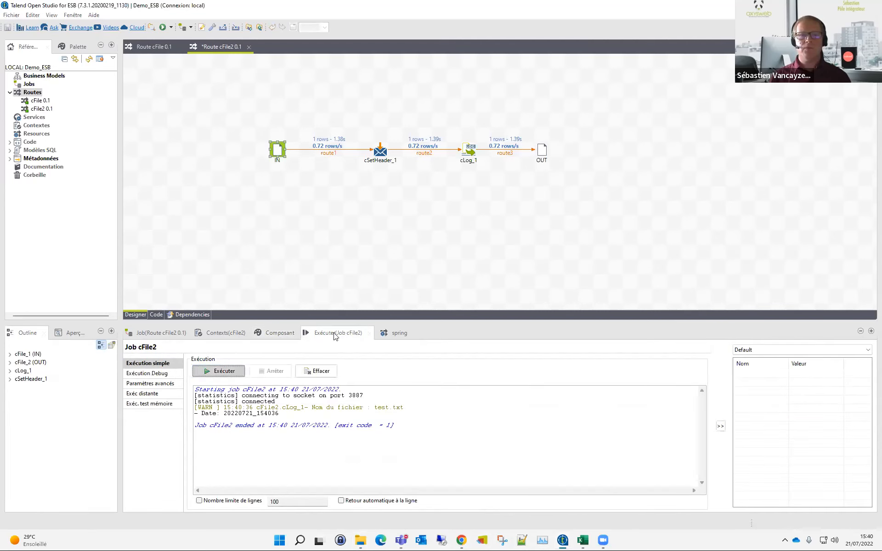
pyautogui.click(359, 541)
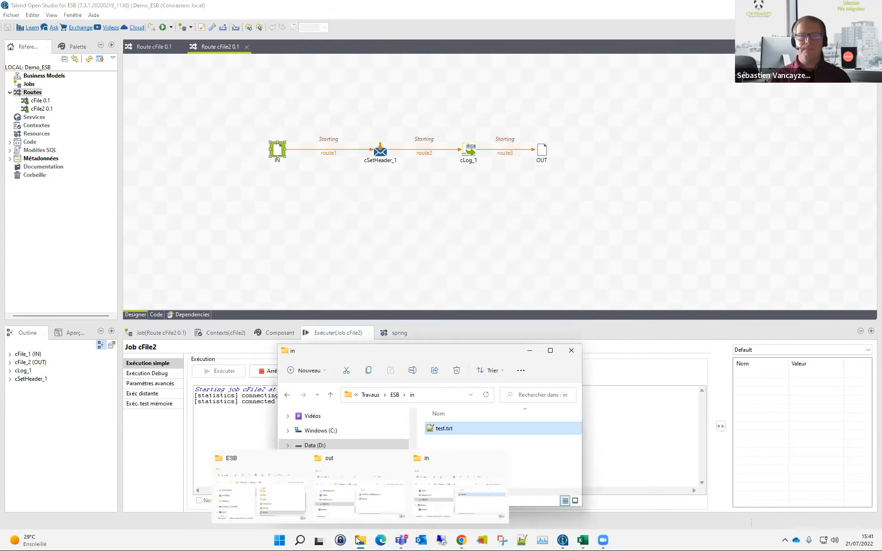
pyautogui.click(371, 495)
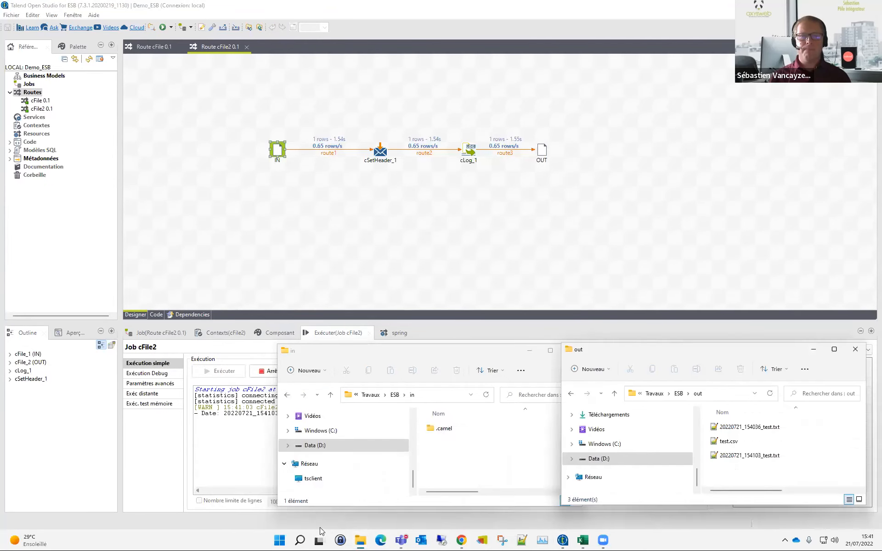
pyautogui.moveTo(360, 541)
pyautogui.click(242, 473)
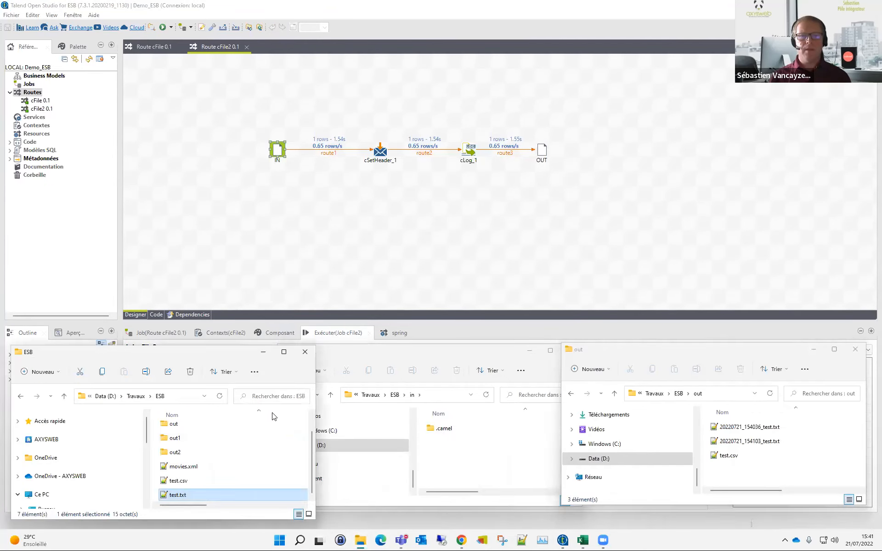
# Step: Copy test.txt from the ESB folder into the in folder three times while the Route is running
pyautogui.moveTo(185, 494); pyautogui.dragTo(460, 465)
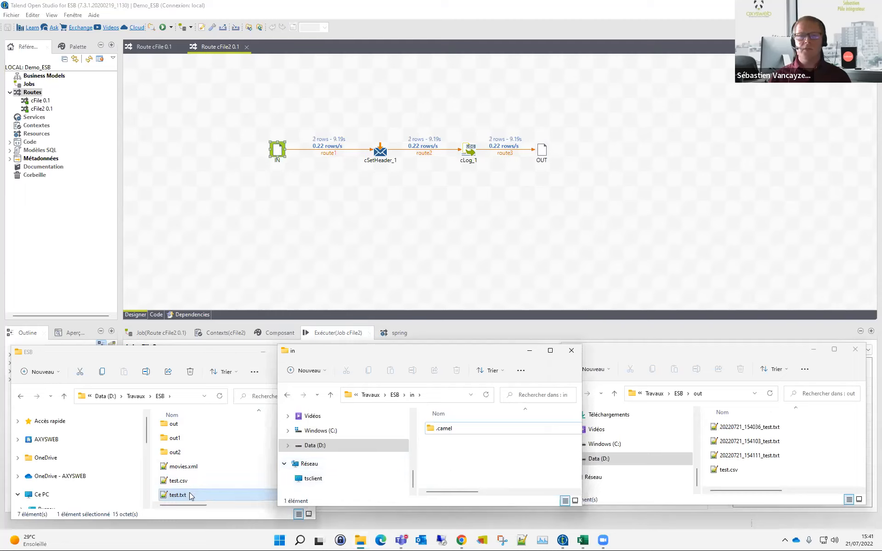
pyautogui.moveTo(189, 494); pyautogui.dragTo(490, 453)
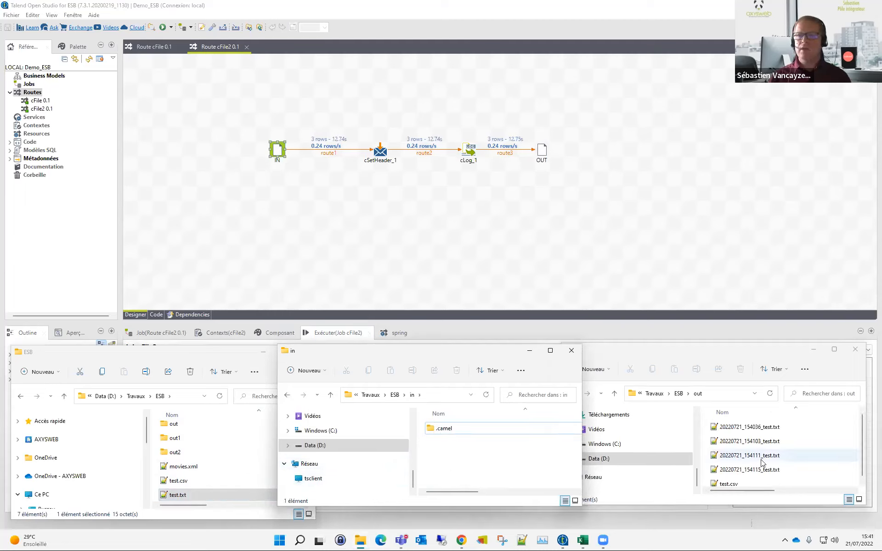
pyautogui.moveTo(195, 495); pyautogui.dragTo(471, 454)
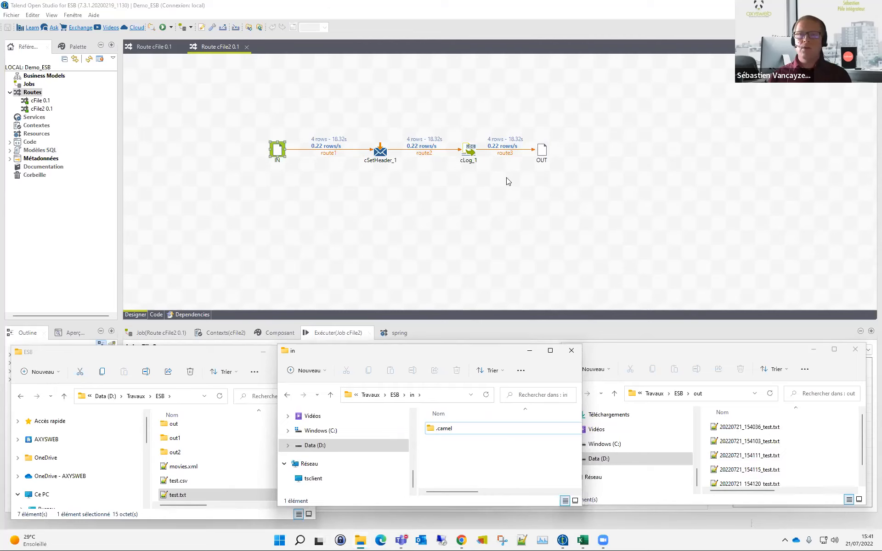
# Step: Switch back to Talend and add a cSetBody component to the Route, placing it below cLog_1
pyautogui.click(381, 155)
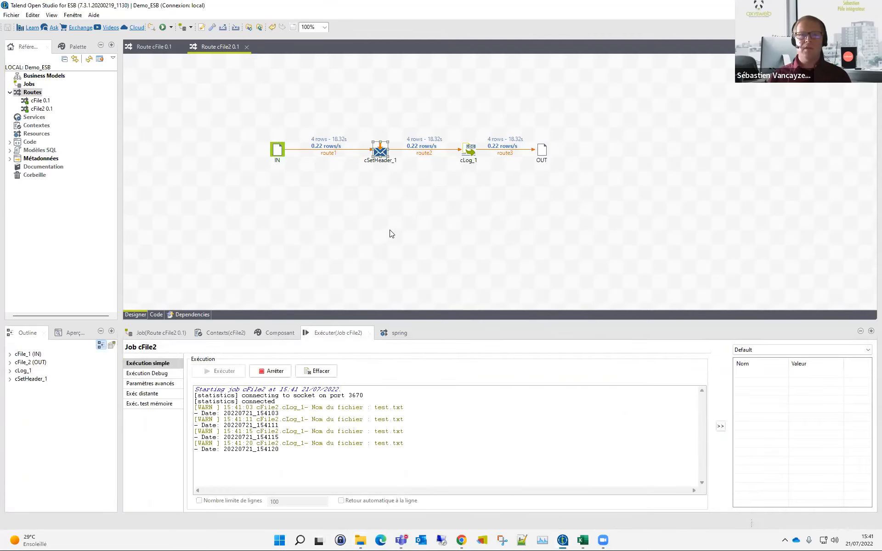
pyautogui.click(395, 207)
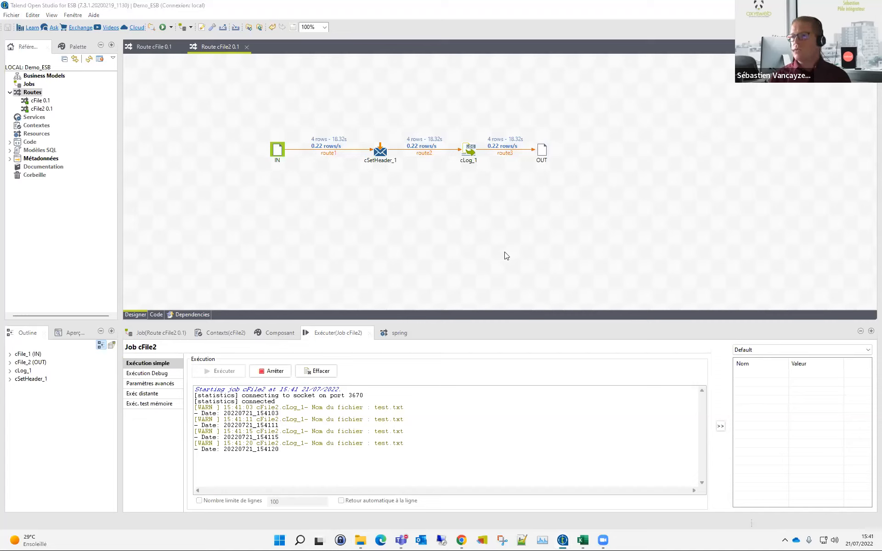
pyautogui.click(453, 249)
pyautogui.write('cSetBody')
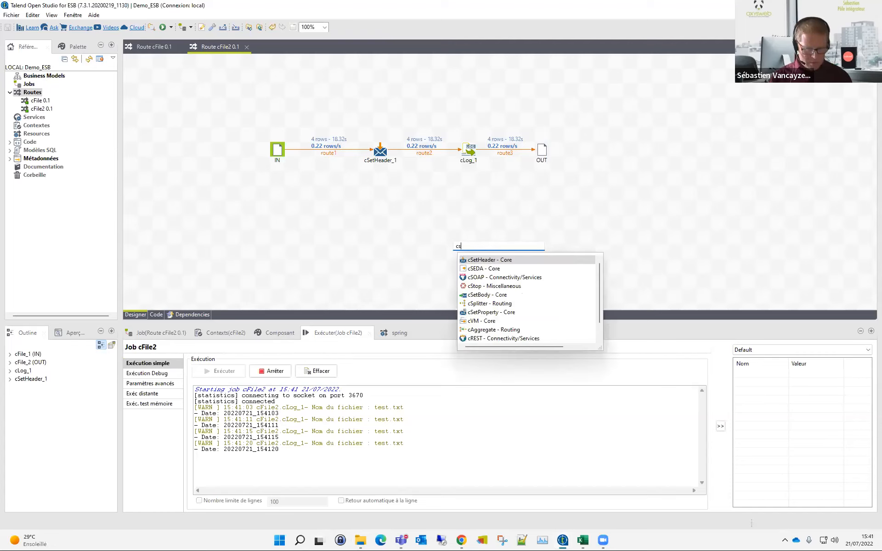
pyautogui.press('Return')
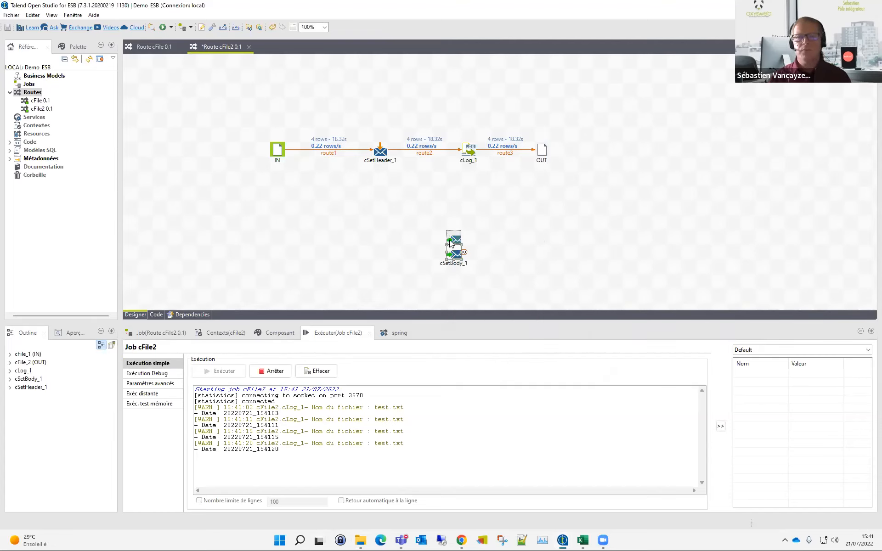
pyautogui.moveTo(449, 243); pyautogui.dragTo(478, 185)
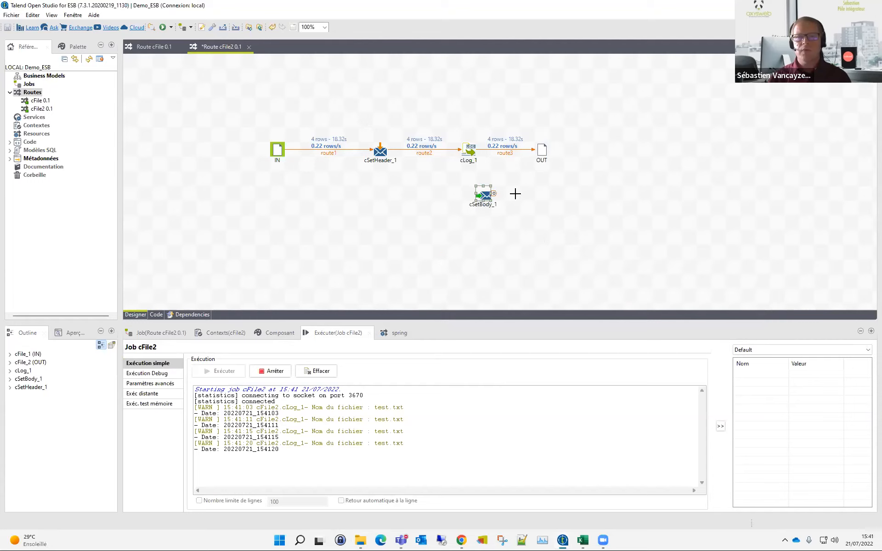
# Step: Examine cSetBody_1's Langue and Expression settings, then the IN component's file settings
pyautogui.click(286, 338)
pyautogui.click(261, 373)
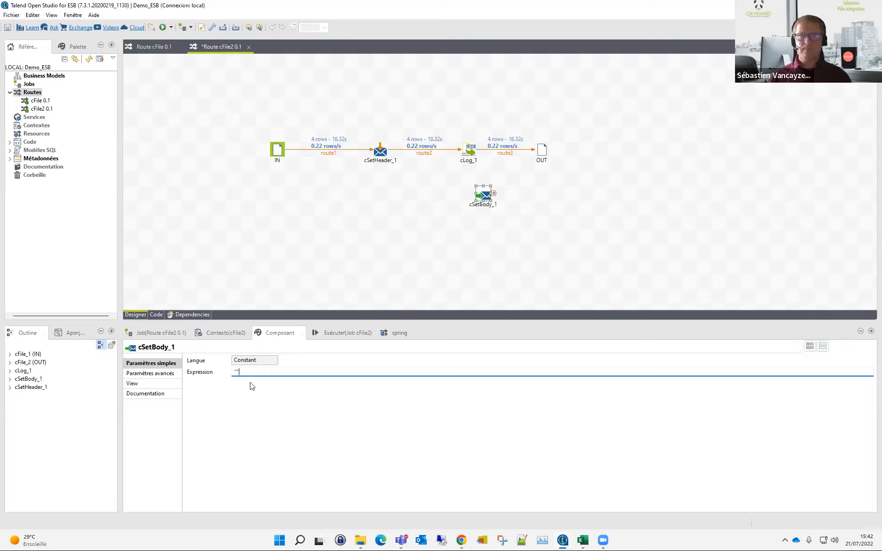
pyautogui.click(238, 372)
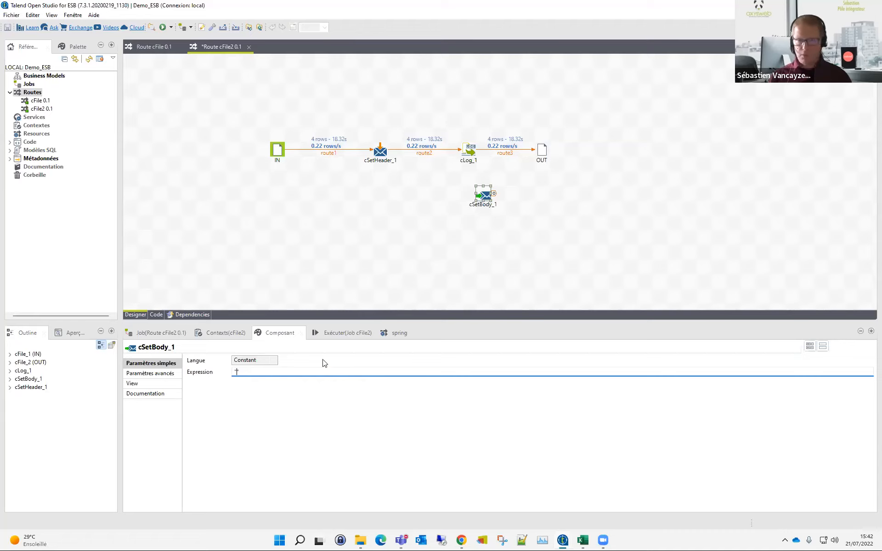
pyautogui.click(381, 154)
pyautogui.click(419, 248)
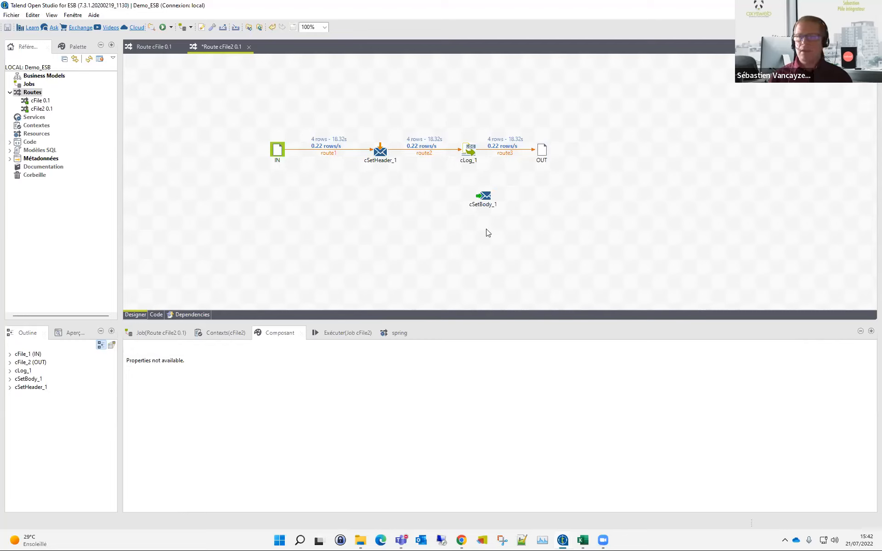
pyautogui.click(278, 151)
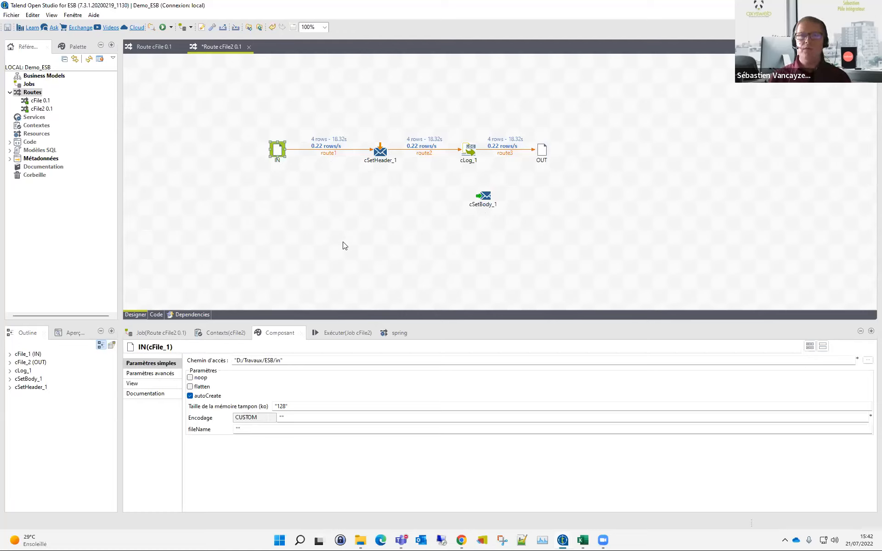
# Step: Shift cLog_1 and OUT farther along the Route and move cSetBody_1 up beside route2, between cSetHeader_1 and cLog_1
pyautogui.moveTo(450, 126); pyautogui.dragTo(585, 177)
pyautogui.moveTo(555, 146); pyautogui.dragTo(673, 147)
pyautogui.click(485, 197)
pyautogui.moveTo(481, 187); pyautogui.dragTo(480, 157)
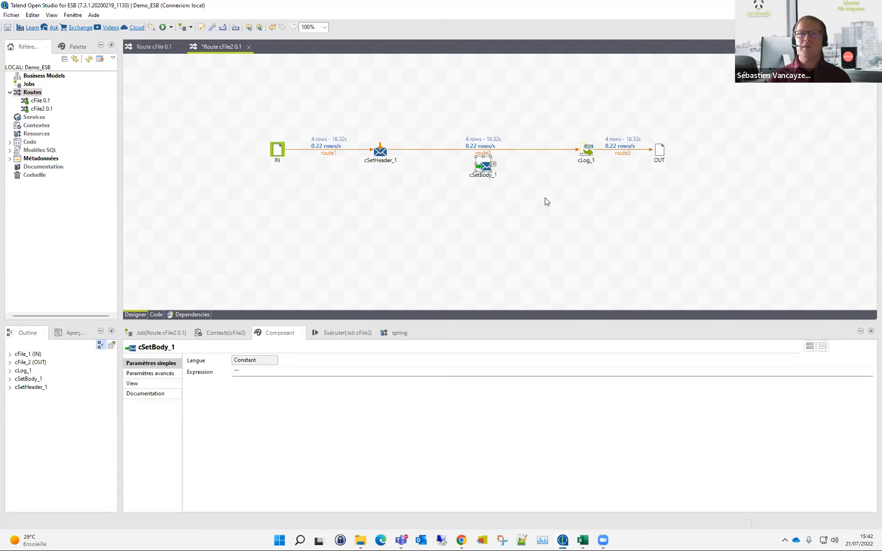
pyautogui.click(544, 199)
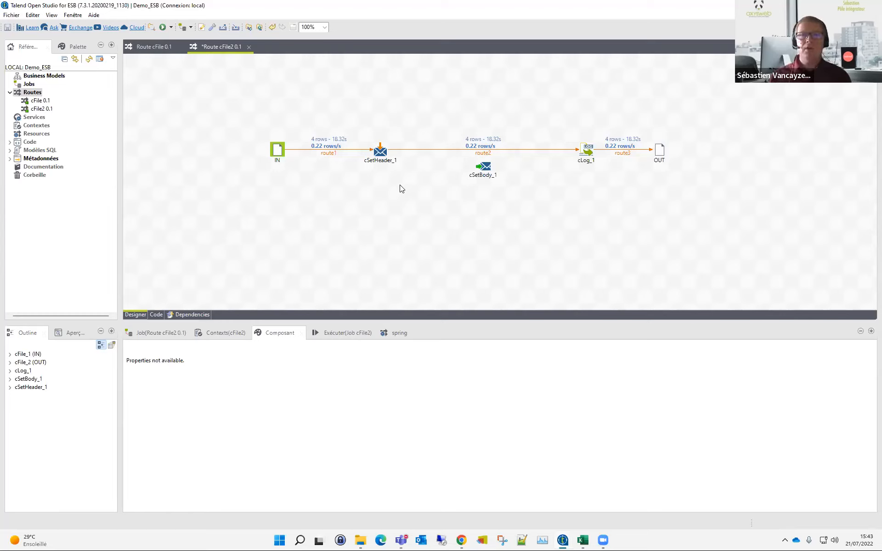
pyautogui.click(658, 151)
pyautogui.click(273, 151)
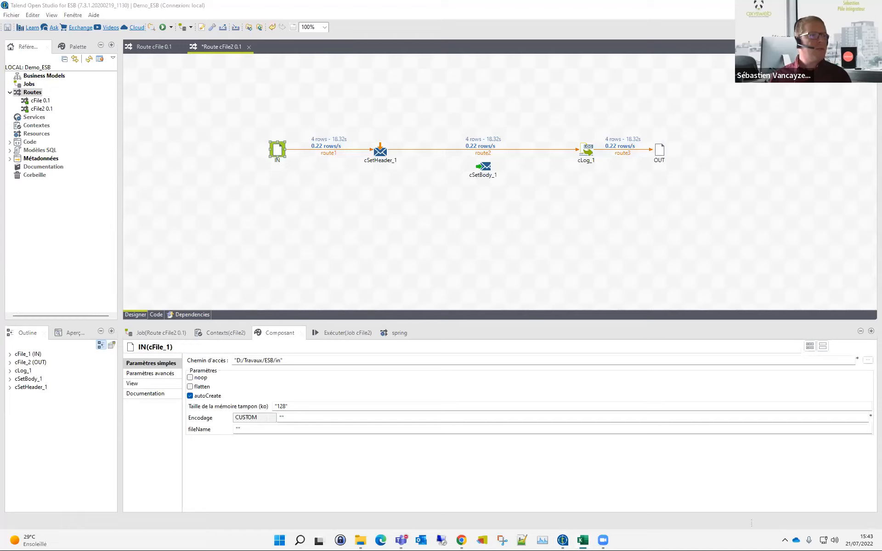
pyautogui.click(471, 210)
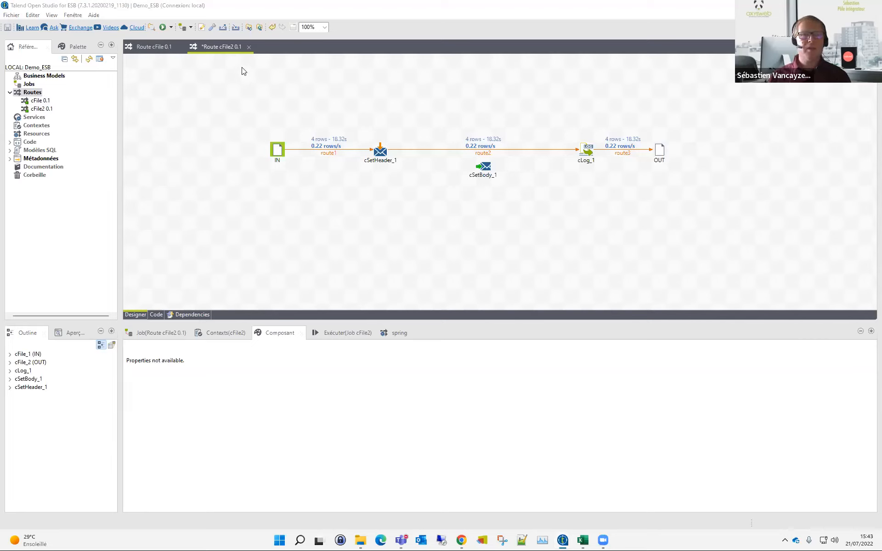
# Step: Save the cFile2 route and close both open routes, cFile2 and cFile
pyautogui.click(221, 97)
pyautogui.hotkey('ctrl', 's')
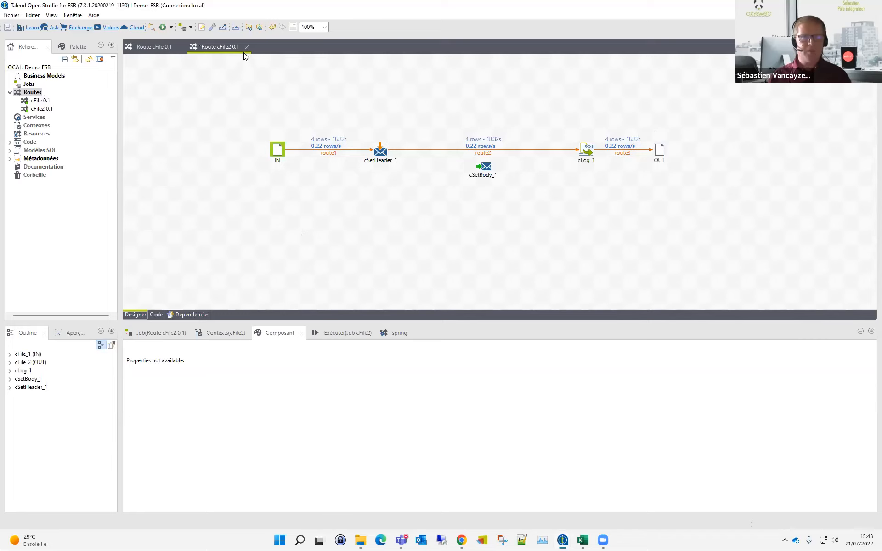
pyautogui.click(245, 47)
pyautogui.click(180, 44)
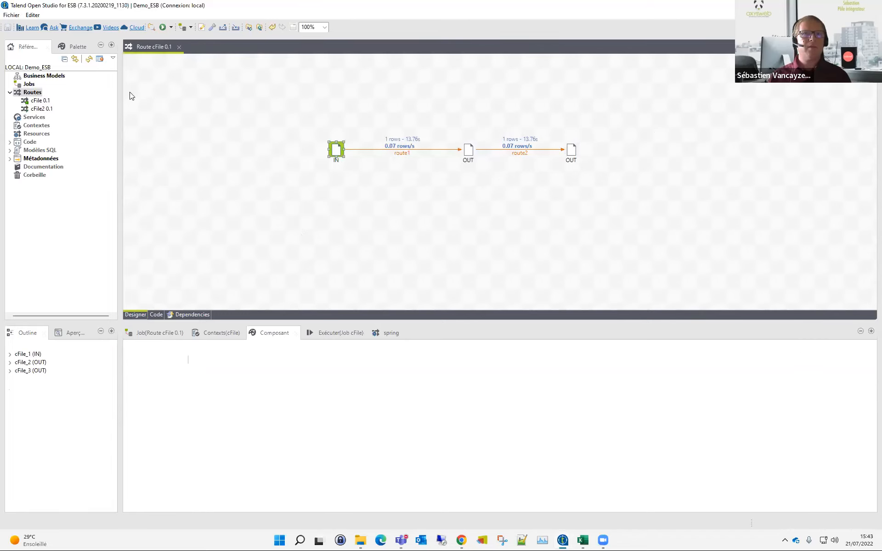
# Step: Create a new route named XML, leaving its purpose and description empty
pyautogui.rightClick(33, 93)
pyautogui.click(51, 97)
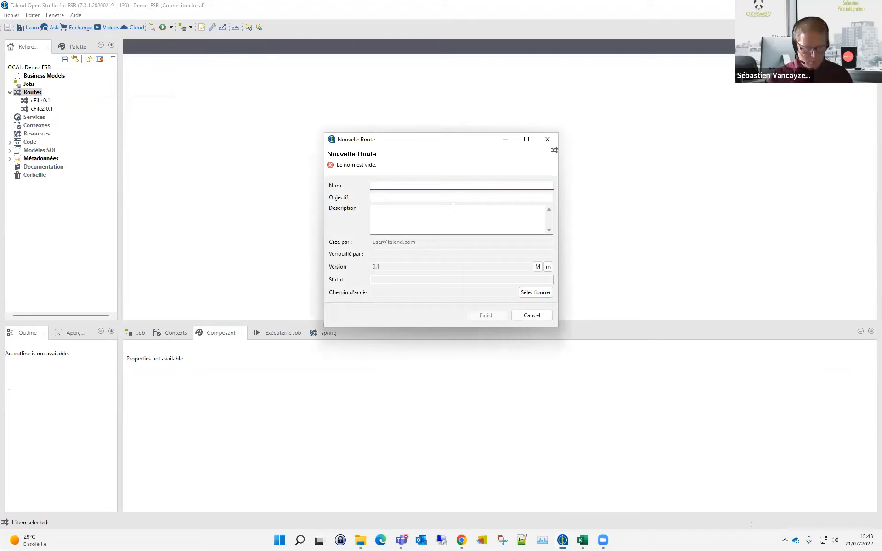
pyautogui.write('XML')
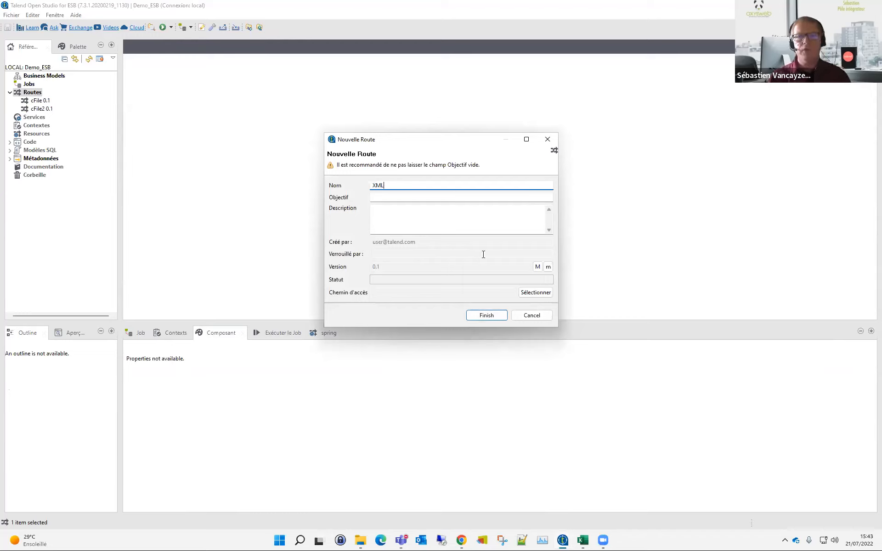
pyautogui.click(443, 200)
pyautogui.click(444, 221)
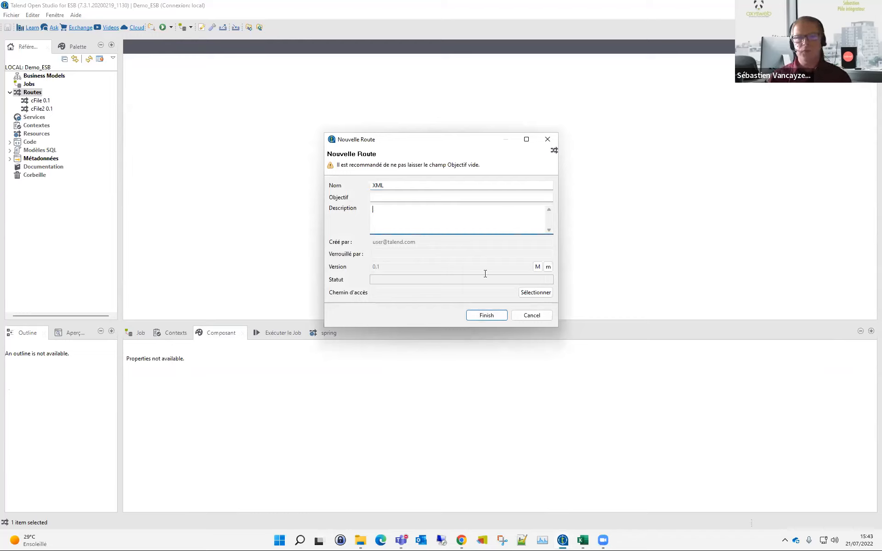
pyautogui.click(487, 315)
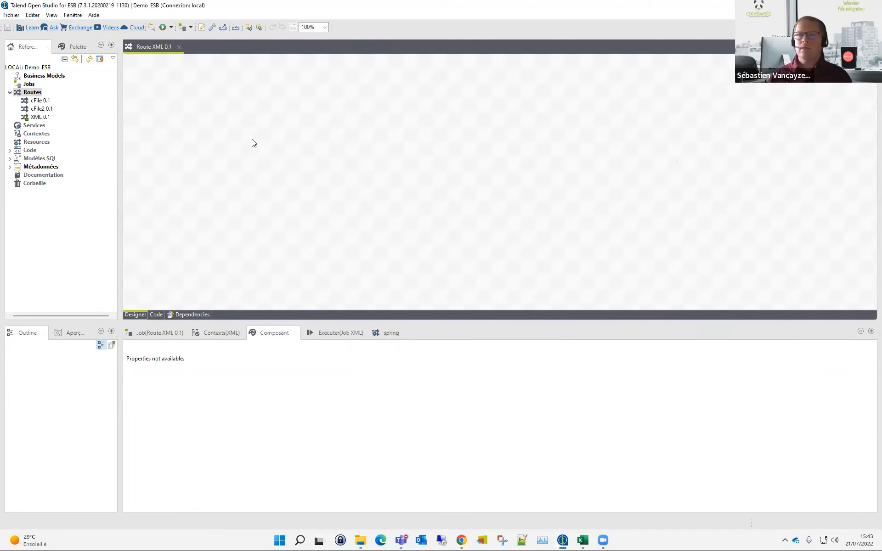
# Step: Add a cFile component near the upper left of the canvas and set its path to D:/Travaux/ESB/in
pyautogui.write('fil')
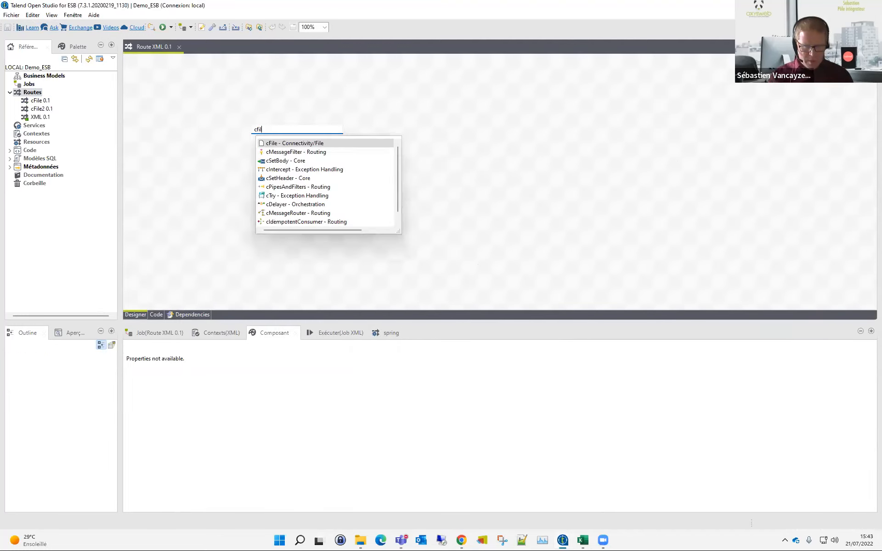
pyautogui.press('Return')
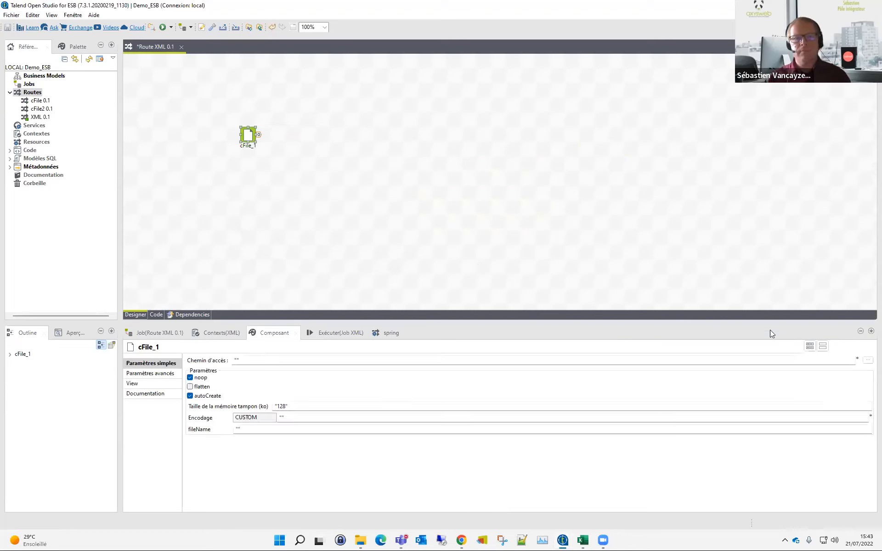
pyautogui.click(867, 360)
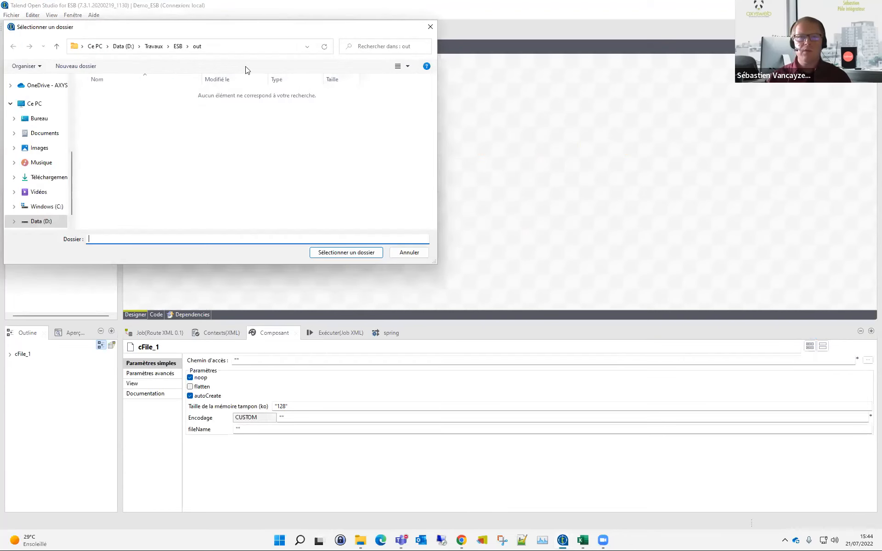
pyautogui.click(179, 46)
pyautogui.doubleClick(115, 99)
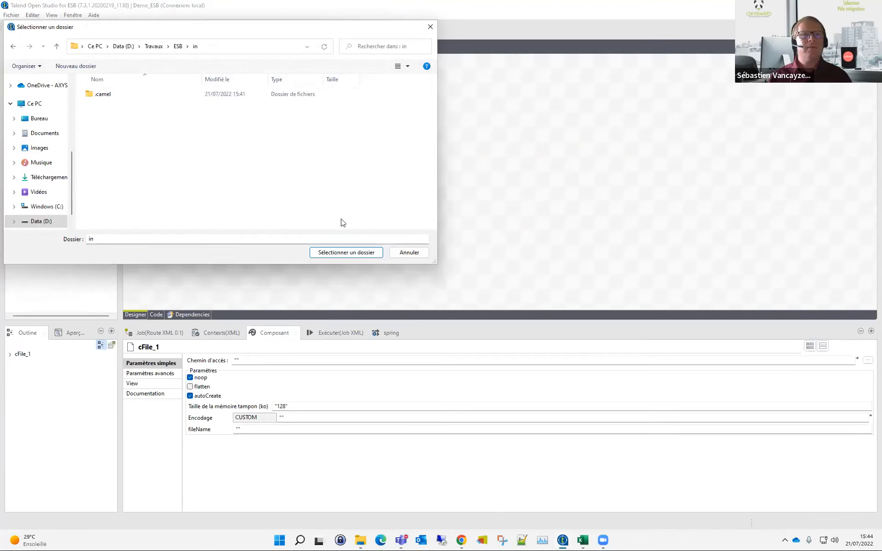
pyautogui.click(351, 253)
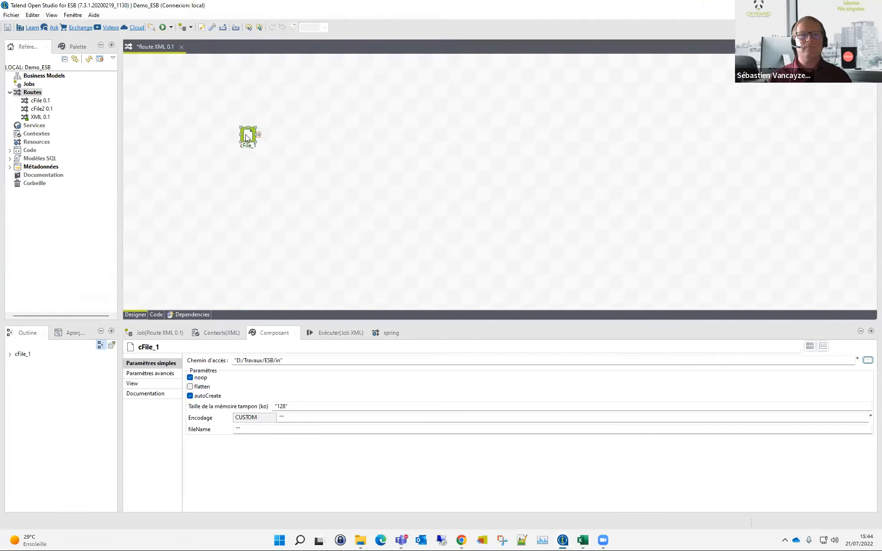
pyautogui.moveTo(247, 135); pyautogui.dragTo(276, 121)
pyautogui.click(396, 161)
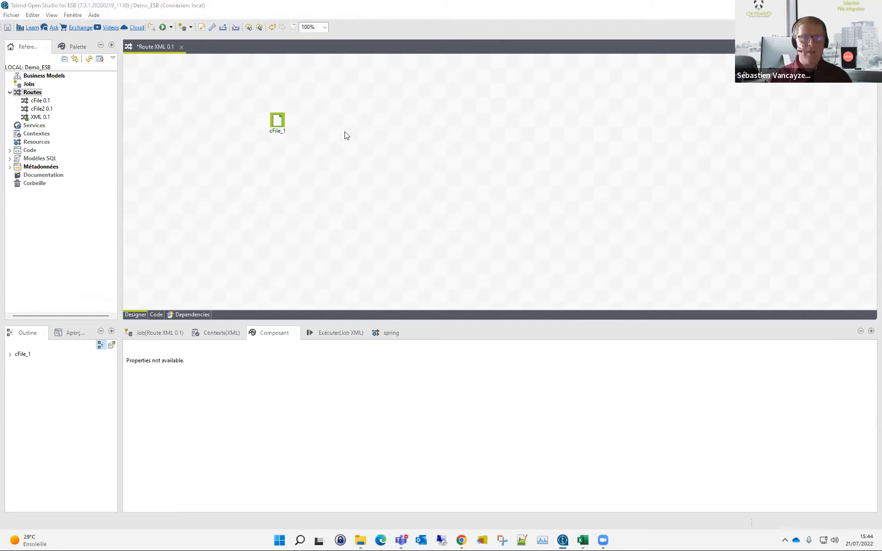
# Step: Set the cFile component's fileName to "movies.xml"
pyautogui.click(279, 122)
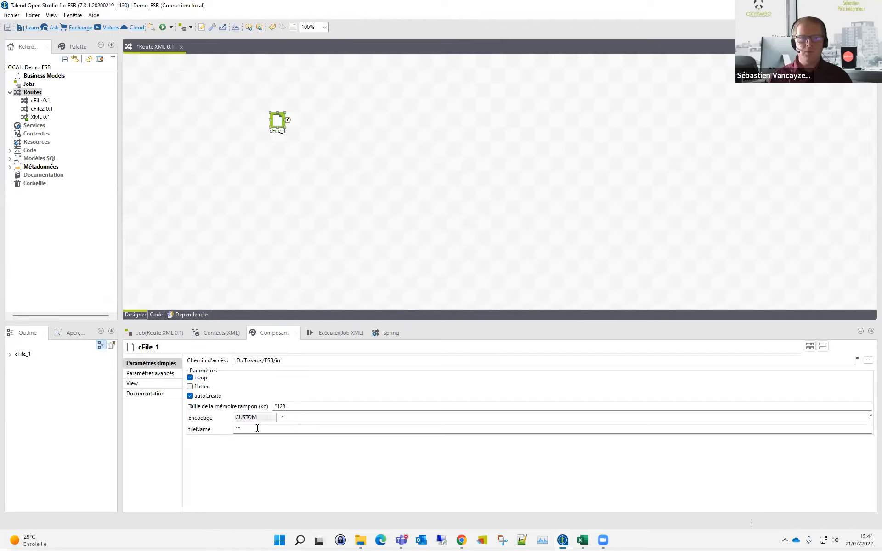
pyautogui.click(257, 428)
pyautogui.hotkey('ctrl', 'a')
pyautogui.write('"movies.xml"')
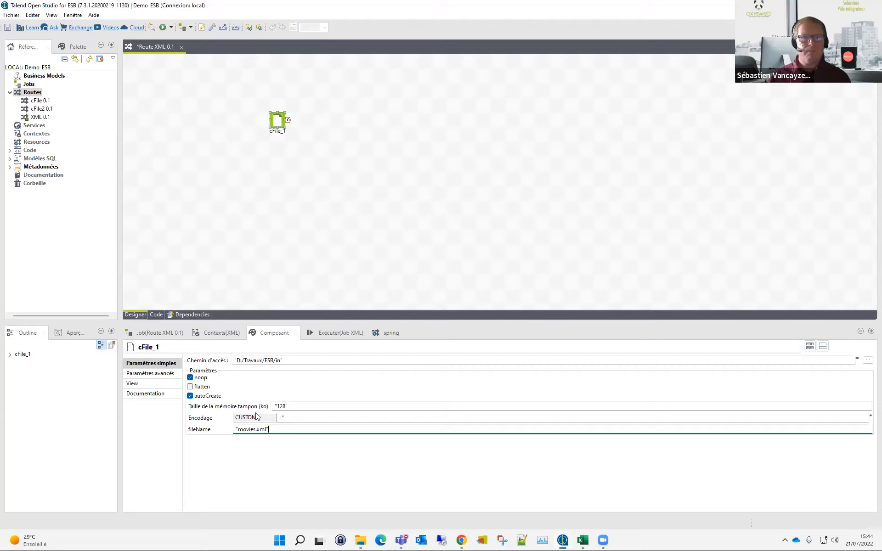
pyautogui.click(301, 216)
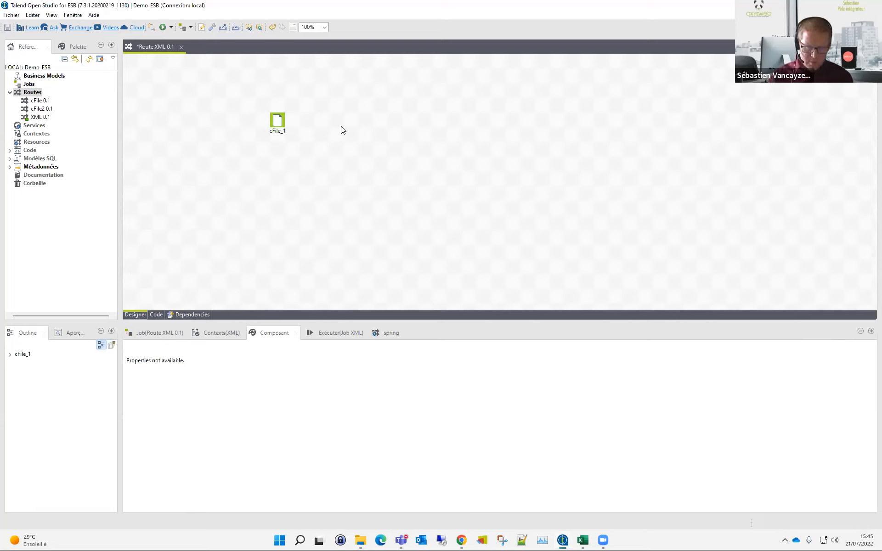
# Step: Add a cLog component and place it level with the cFile component, to its right
pyautogui.write('c')
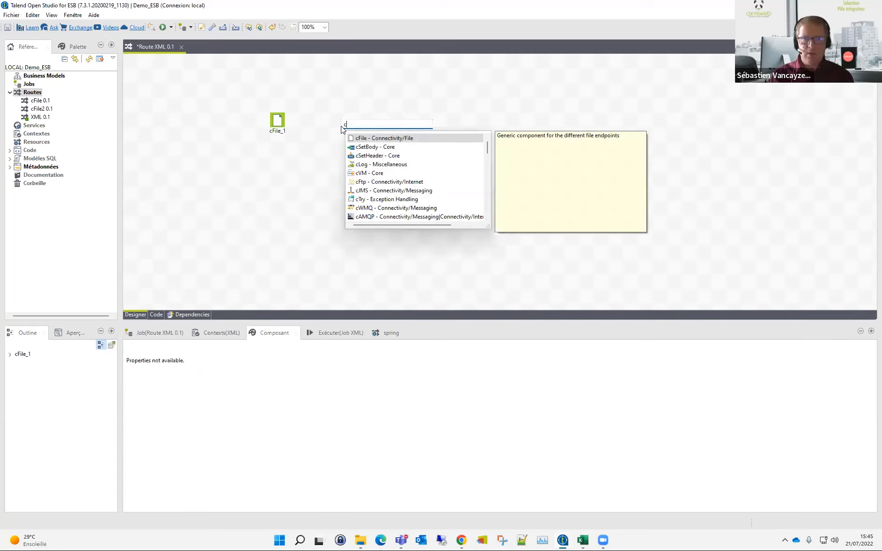
pyautogui.write('lo')
pyautogui.press('Return')
pyautogui.moveTo(338, 123); pyautogui.dragTo(397, 123)
# Step: Rename the cFile component on the canvas as IN XML
pyautogui.click(276, 132)
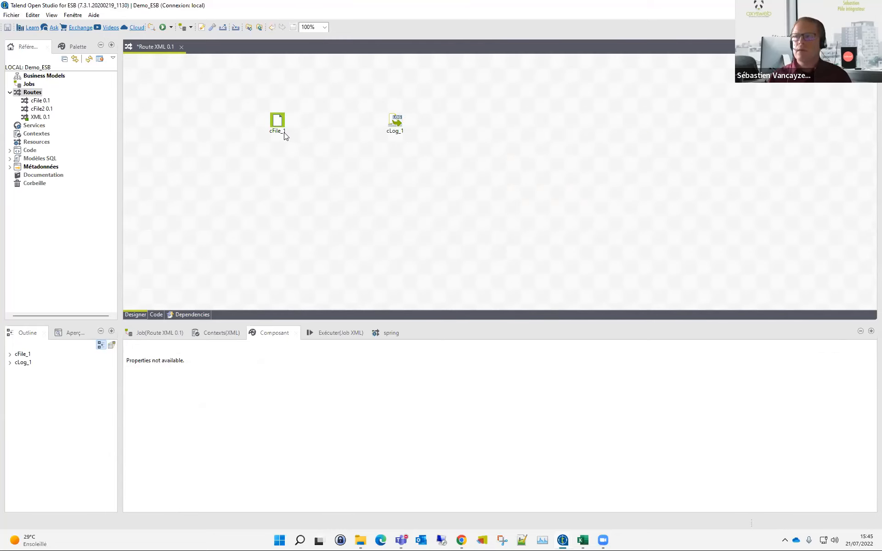
pyautogui.click(284, 133)
pyautogui.write('IN XML')
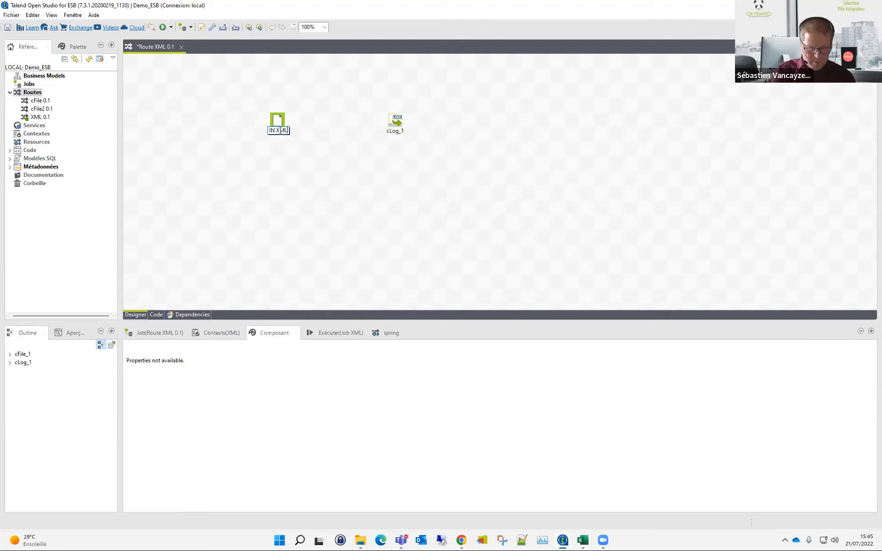
pyautogui.press('Return')
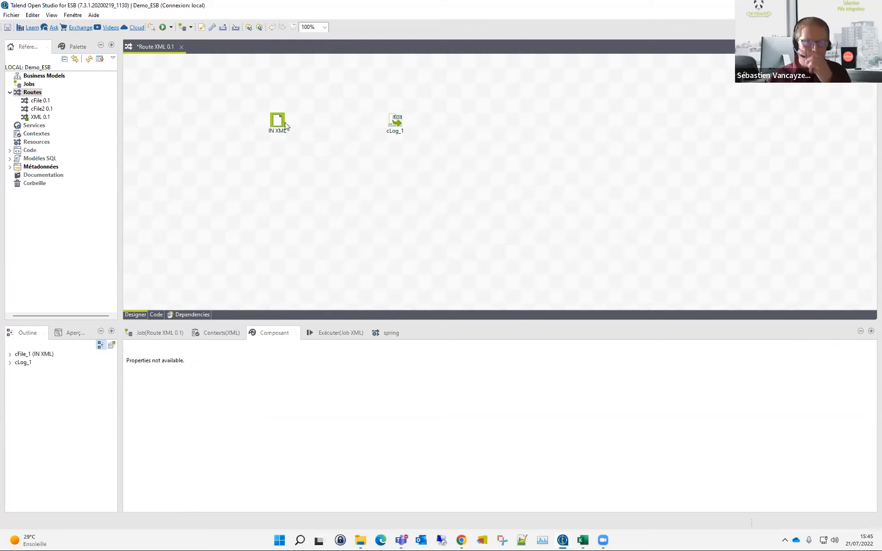
# Step: Connect the IN XML component to the cLog component with a Route link
pyautogui.rightClick(281, 122)
pyautogui.moveTo(294, 128)
pyautogui.click(422, 128)
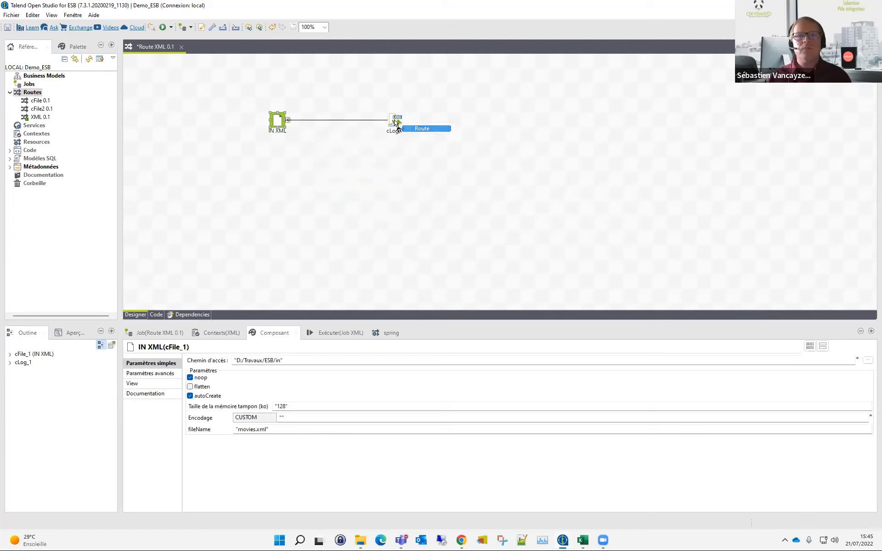
pyautogui.click(396, 122)
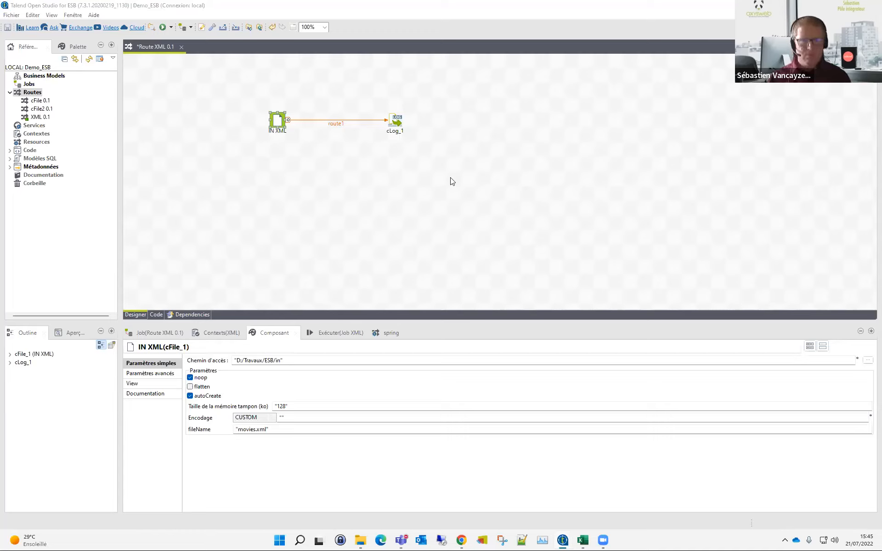
# Step: Specify the cLog output message as "Nom du fichier : ${in.header.CamelFileName} \n- Contenu : ${body}"
pyautogui.click(396, 121)
pyautogui.click(275, 426)
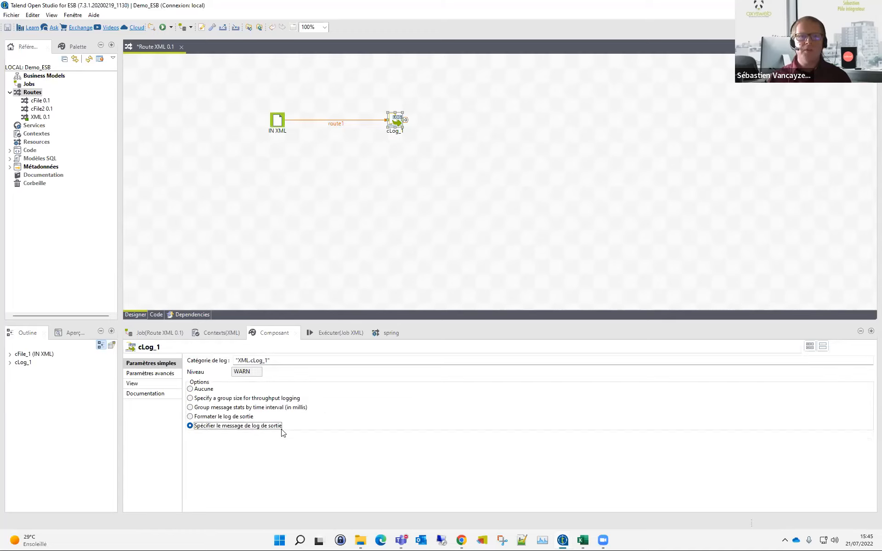
pyautogui.click(276, 436)
pyautogui.write('"Nom du fichier : ${in.header.CamelFileName} \\n- Contenu : ${body}"')
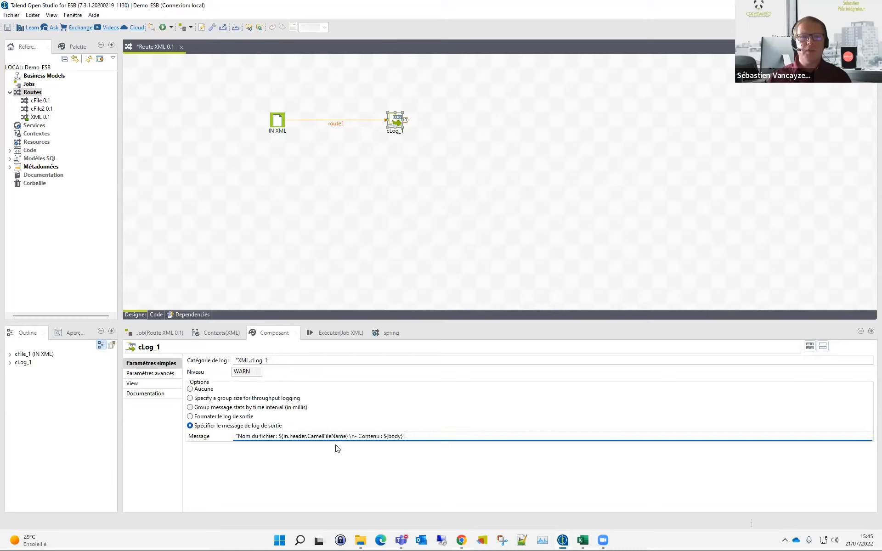
pyautogui.moveTo(306, 435); pyautogui.dragTo(401, 436)
pyautogui.click(393, 436)
pyautogui.click(411, 436)
pyautogui.click(357, 127)
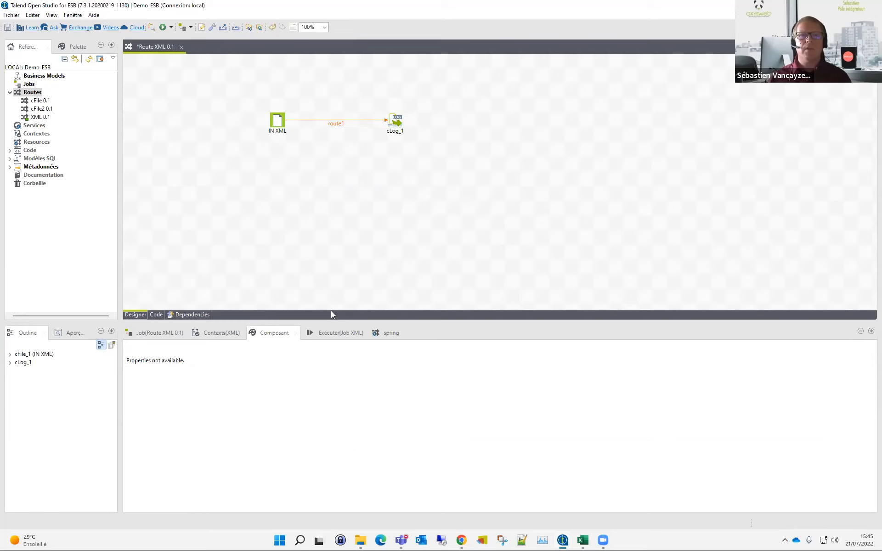
# Step: Run the XML route and, in File Explorer, copy movies.xml from the ESB folder into its in subfolder
pyautogui.click(333, 332)
pyautogui.click(218, 371)
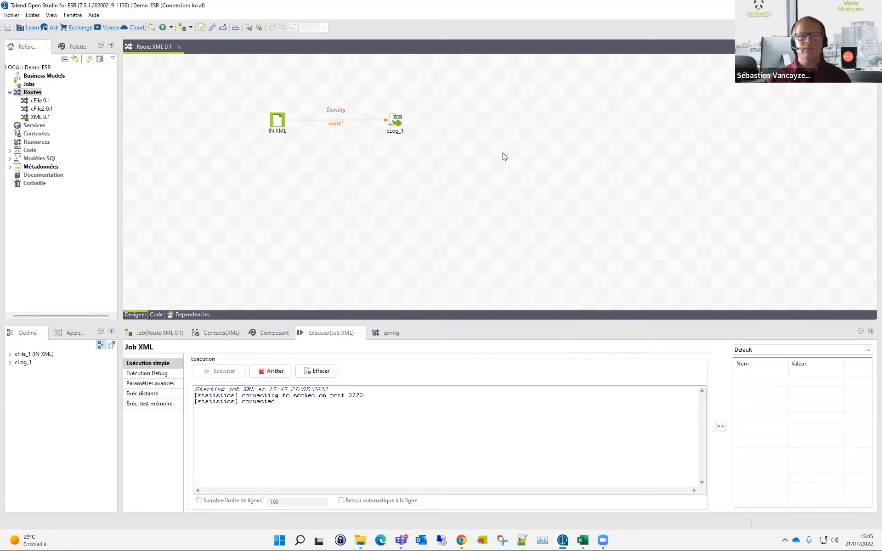
pyautogui.moveTo(361, 540)
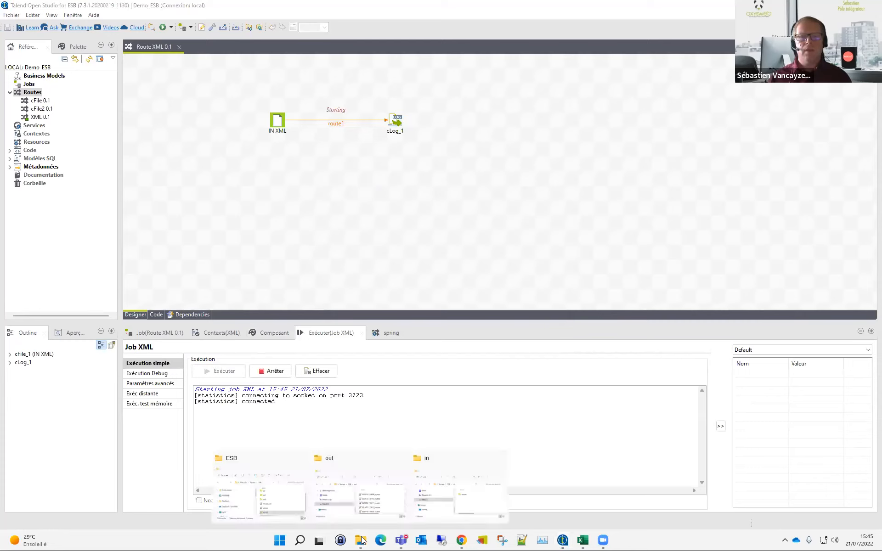
pyautogui.click(456, 496)
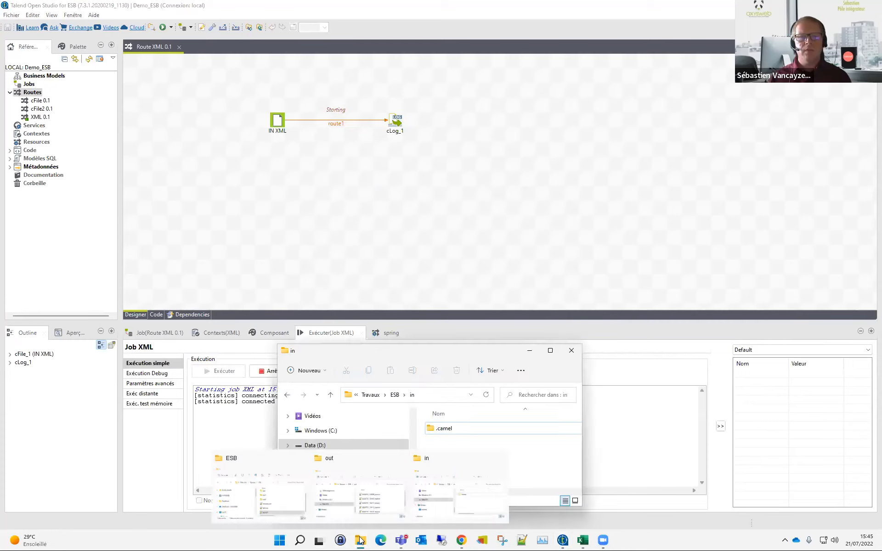
pyautogui.click(275, 492)
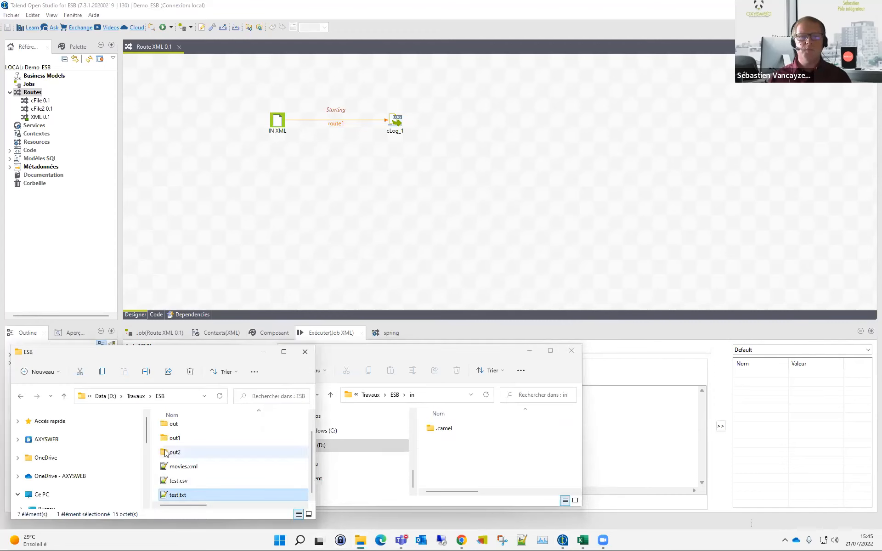
pyautogui.moveTo(179, 473); pyautogui.dragTo(448, 460)
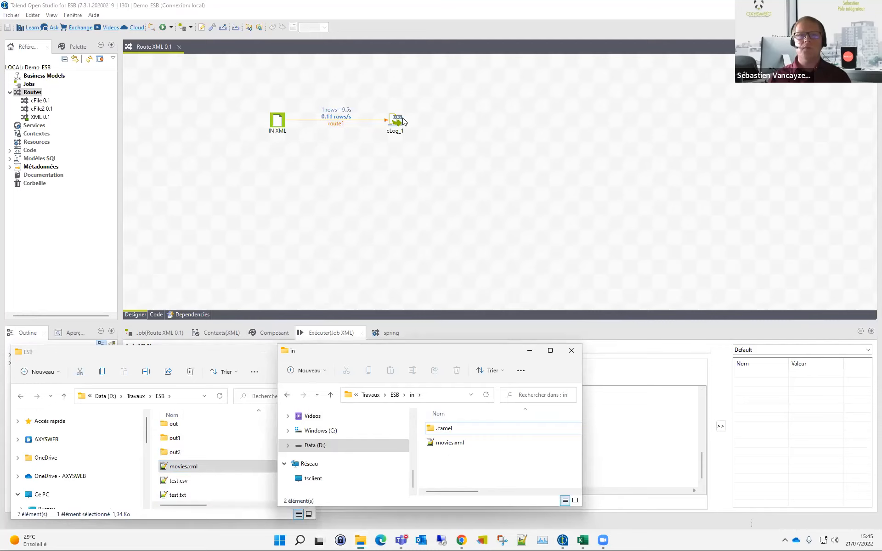
# Step: Return to Talend Open Studio and examine the file name and XML content logged by the run
pyautogui.click(440, 331)
pyautogui.moveTo(702, 465); pyautogui.dragTo(707, 407)
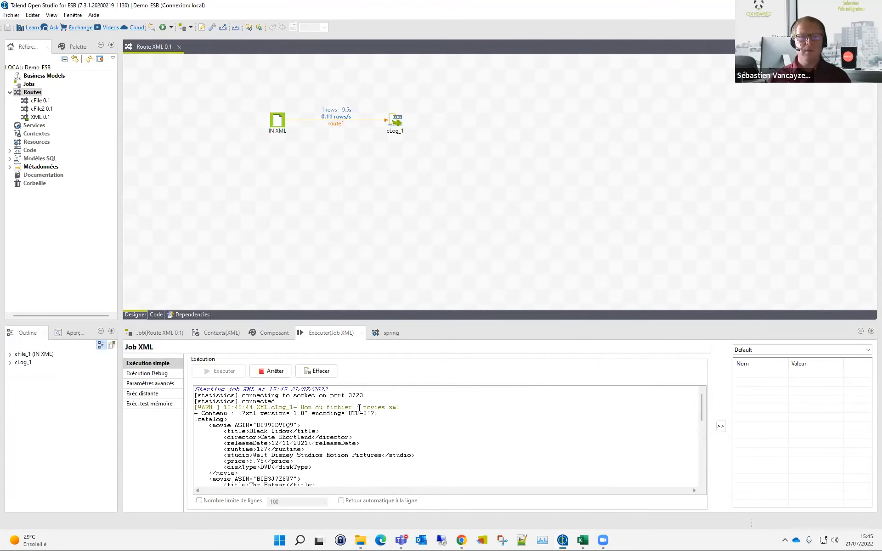
pyautogui.moveTo(365, 408); pyautogui.dragTo(400, 408)
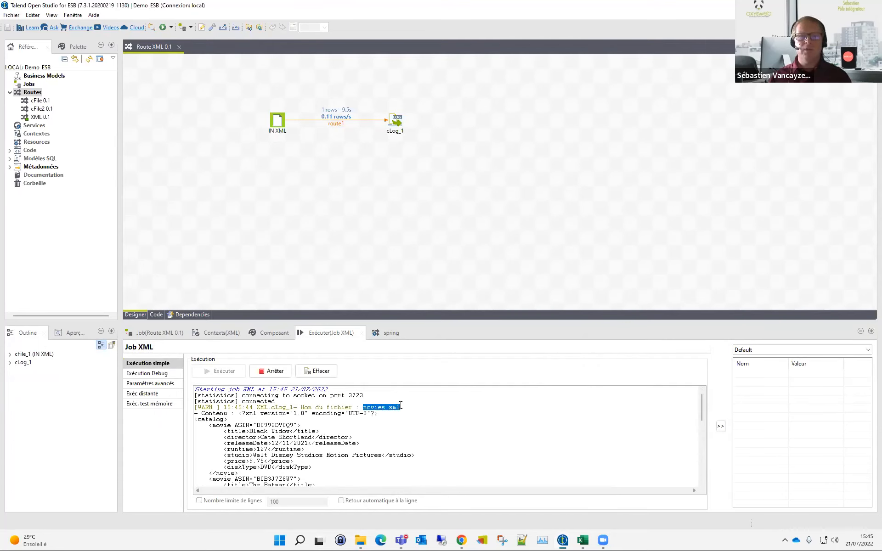
pyautogui.moveTo(239, 413); pyautogui.dragTo(290, 479)
pyautogui.scroll(-2, 324, 520)
pyautogui.moveTo(361, 540)
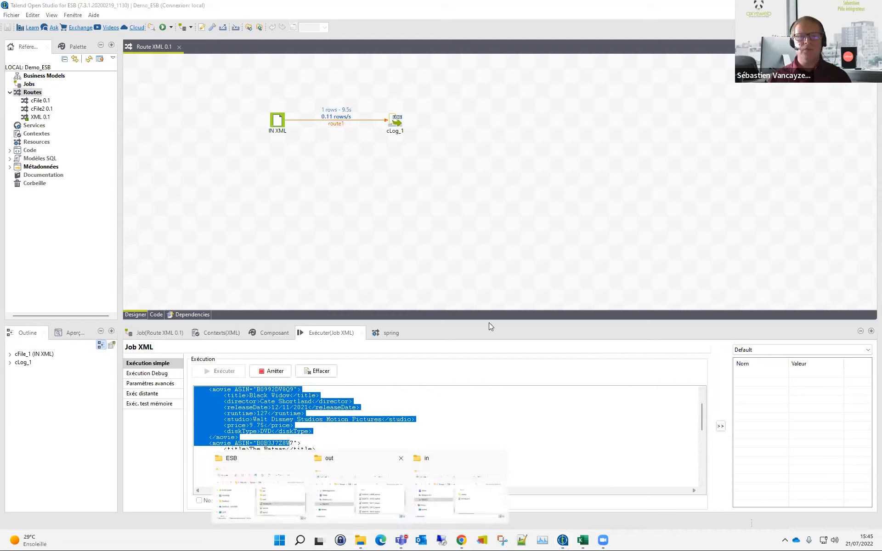
# Step: Open movies.xml from the in folder in Notepad++ and examine its catalog structure beside the route's logged content in Talend Open Studio
pyautogui.click(447, 489)
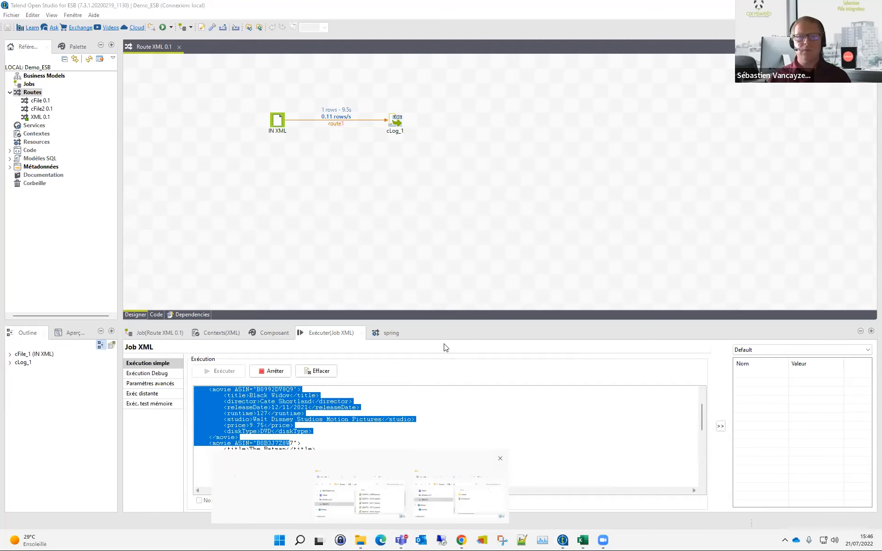
pyautogui.doubleClick(450, 443)
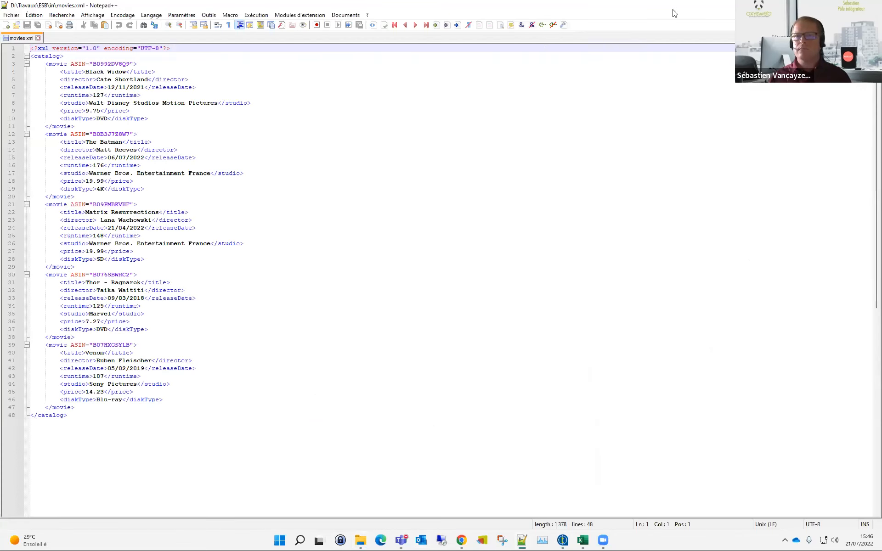
pyautogui.click(850, 6)
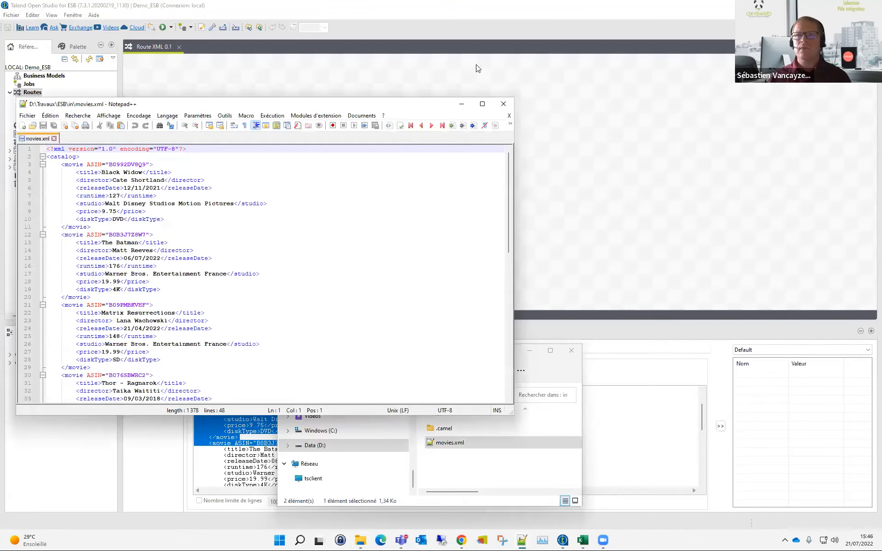
pyautogui.moveTo(436, 104); pyautogui.dragTo(858, 141)
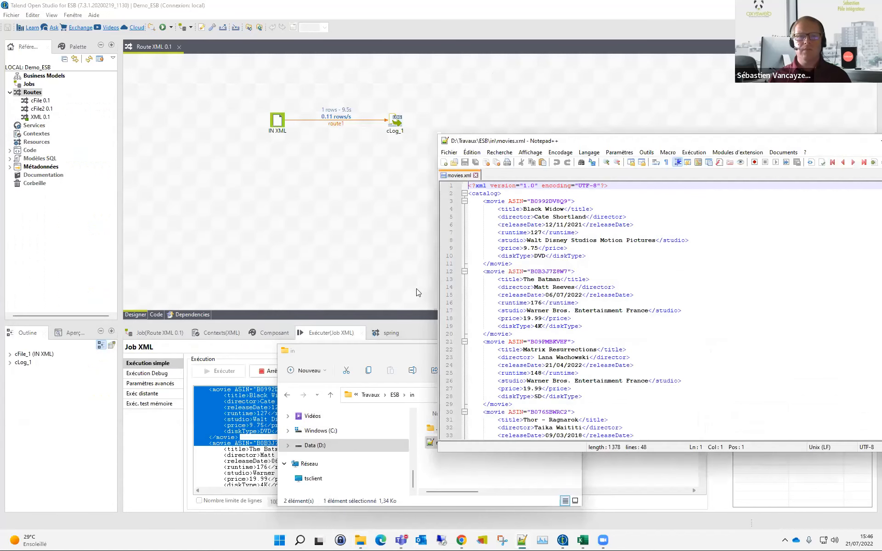
pyautogui.click(417, 244)
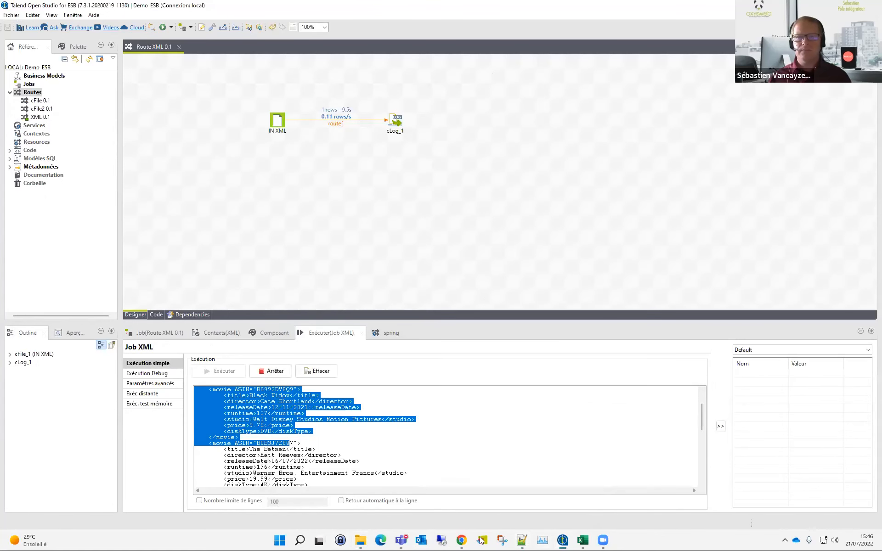
pyautogui.click(520, 540)
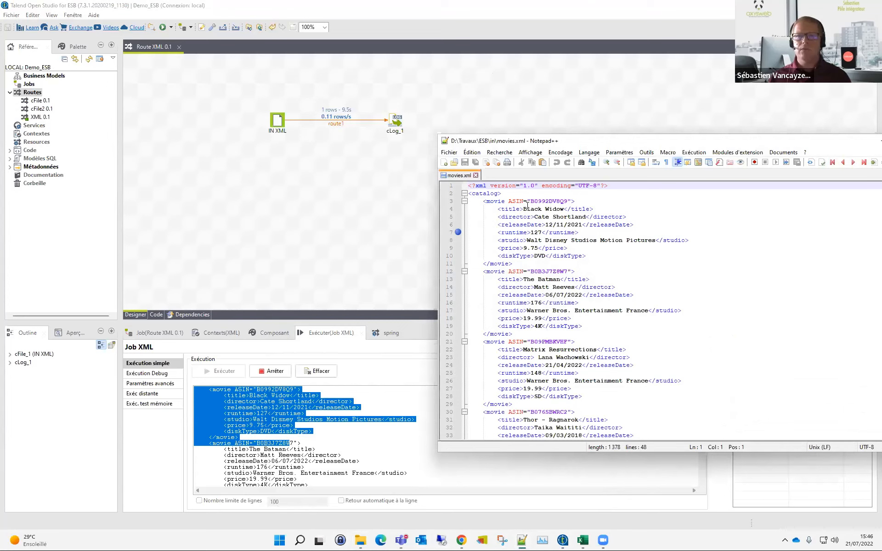
pyautogui.moveTo(506, 201); pyautogui.dragTo(575, 287)
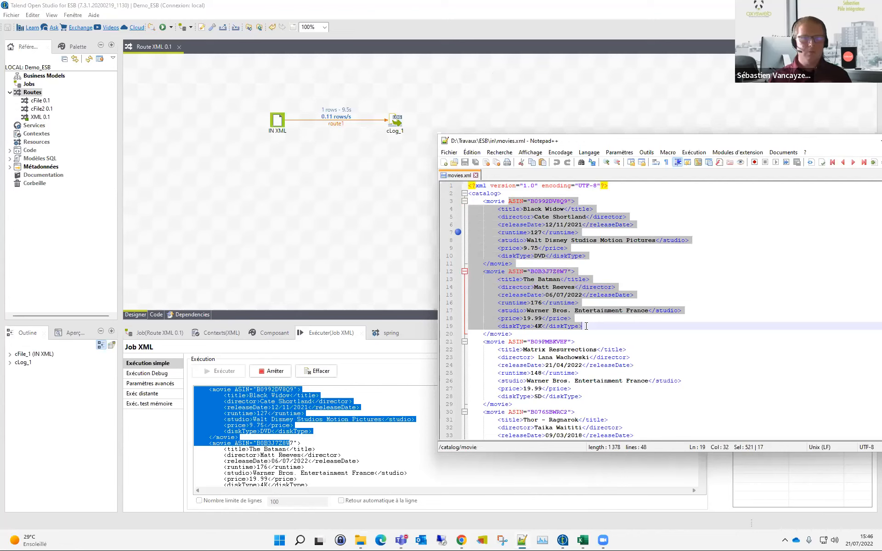
pyautogui.click(368, 227)
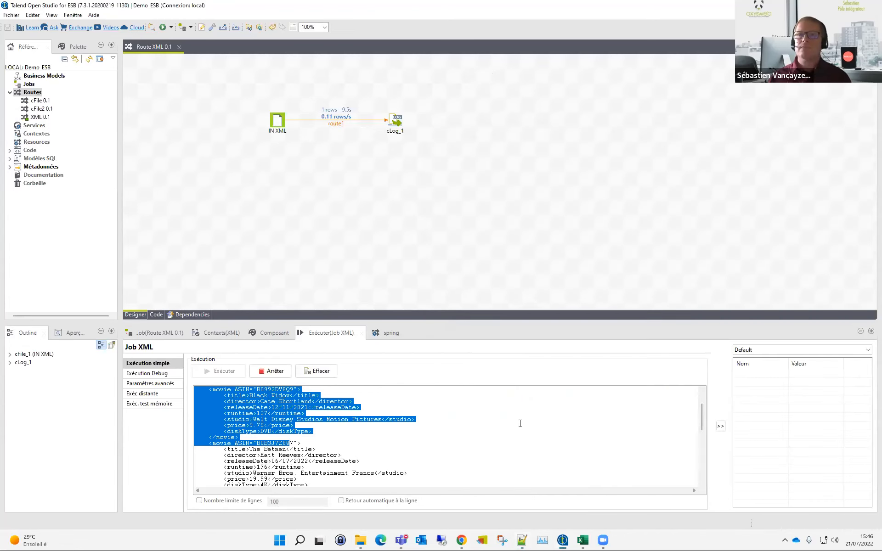
pyautogui.click(521, 540)
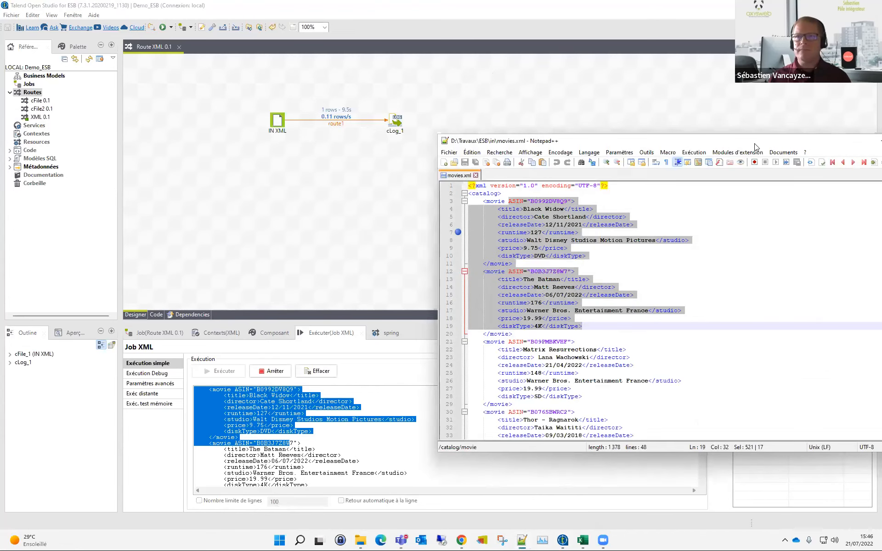
pyautogui.click(698, 133)
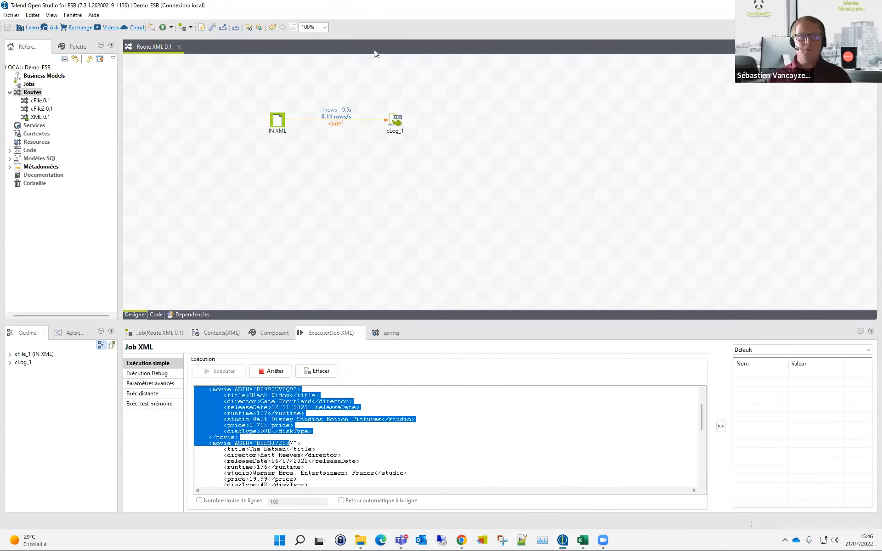
# Step: Stop the running XML route and review the individual movie elements in its logged XML content
pyautogui.moveTo(241, 94); pyautogui.dragTo(294, 153)
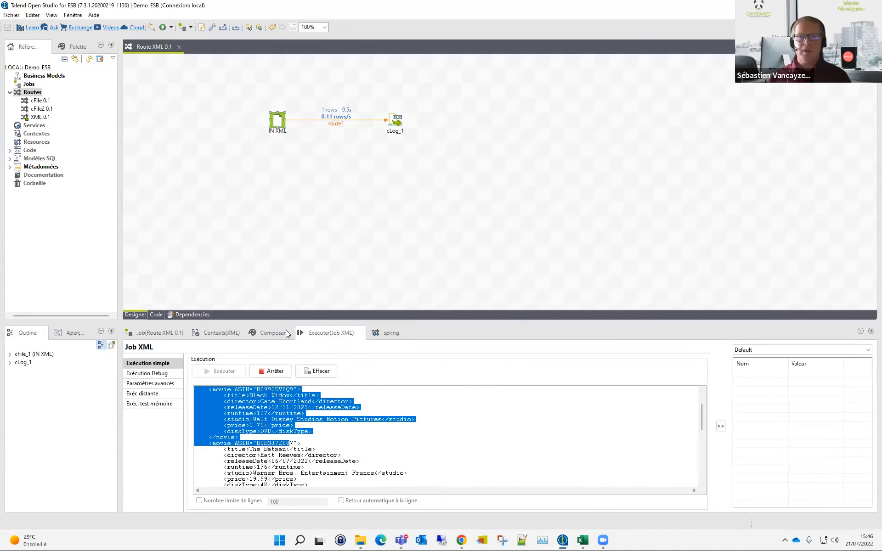
pyautogui.click(272, 370)
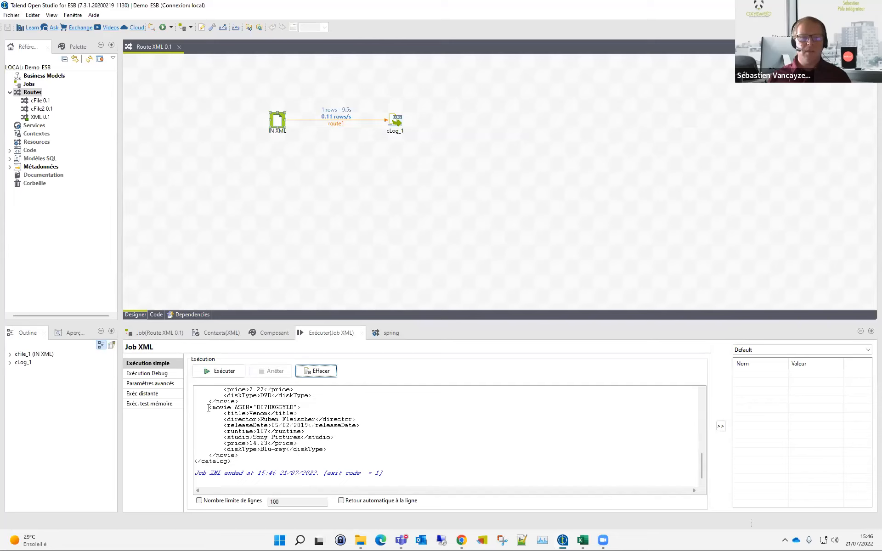
pyautogui.moveTo(209, 407); pyautogui.dragTo(254, 457)
pyautogui.scroll(2, 253, 450)
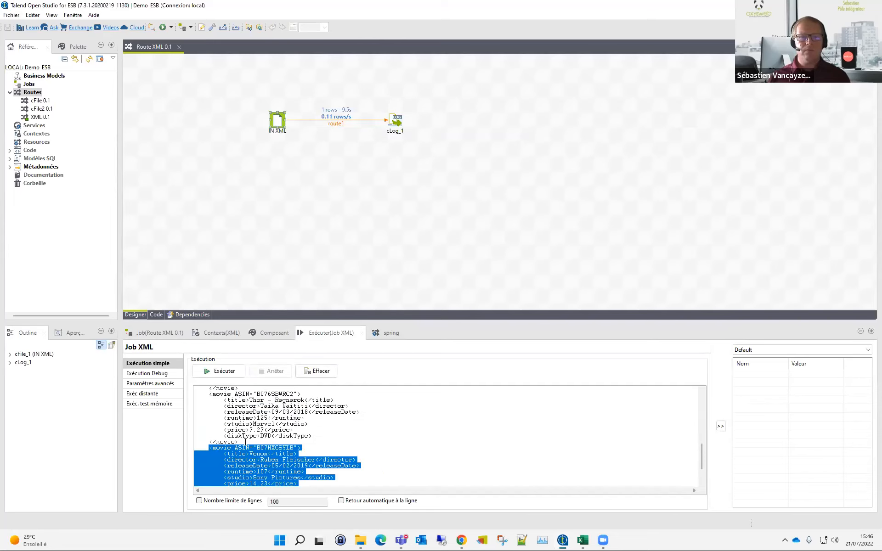
pyautogui.moveTo(209, 394); pyautogui.dragTo(241, 449)
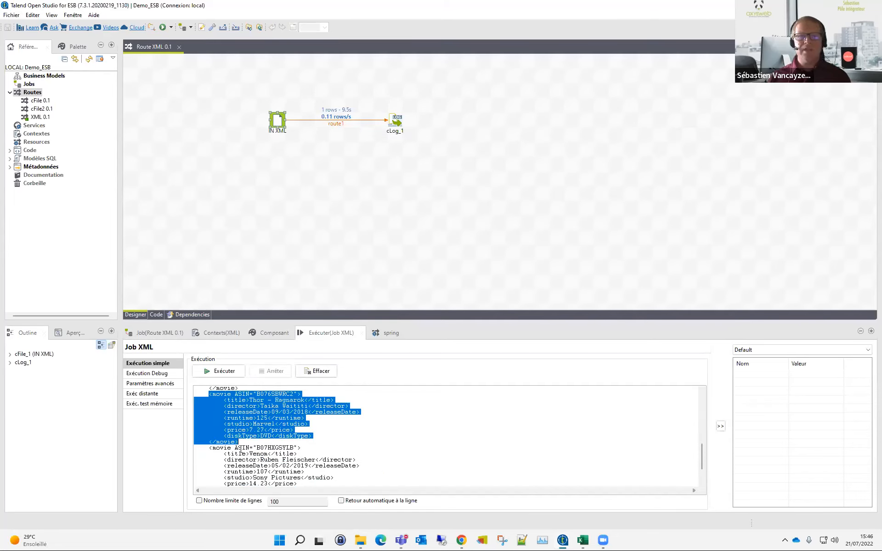
pyautogui.scroll(10, 285, 445)
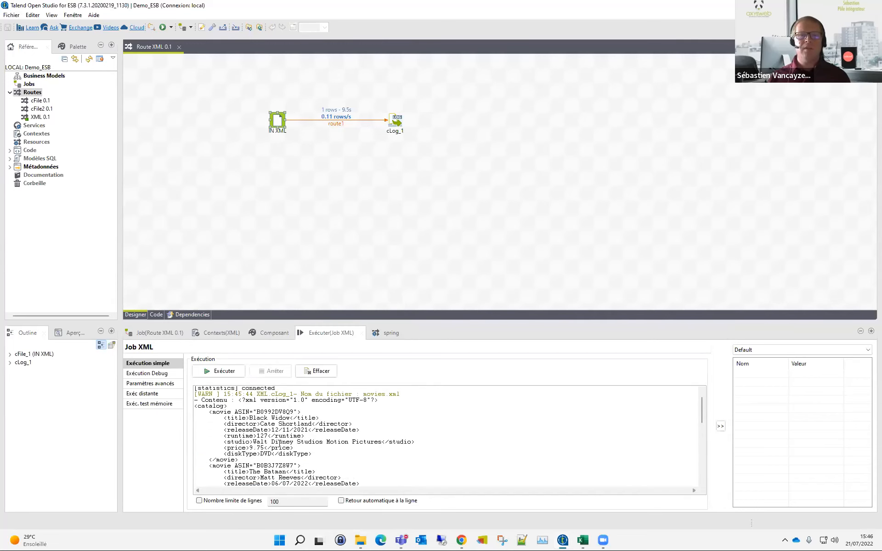
pyautogui.moveTo(209, 411); pyautogui.dragTo(300, 454)
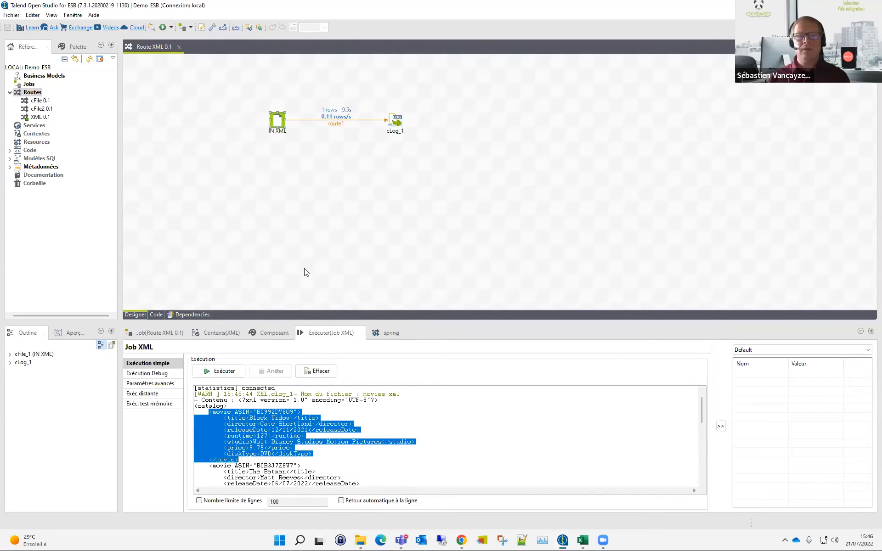
pyautogui.click(263, 426)
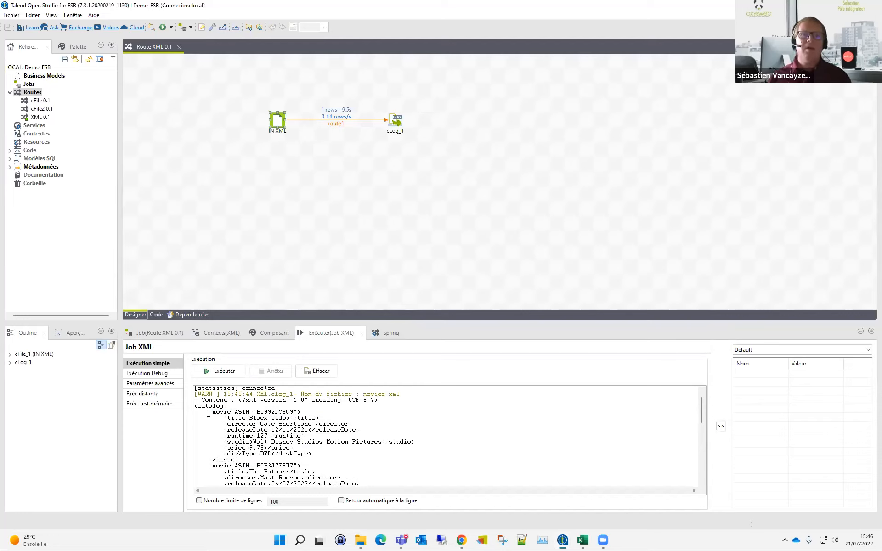
pyautogui.moveTo(209, 412); pyautogui.dragTo(238, 454)
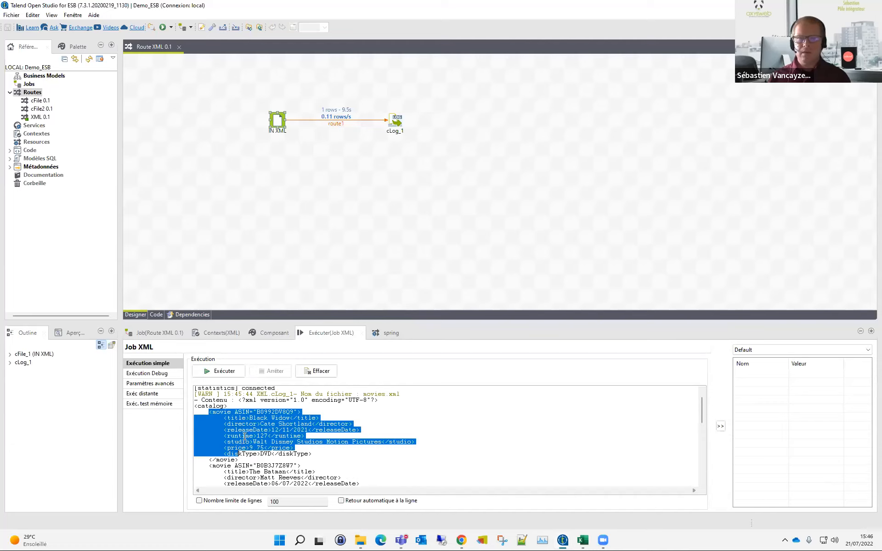
# Step: Add a cSplitter component to the XML route and move cLog farther from IN XML to make room for it
pyautogui.click(415, 162)
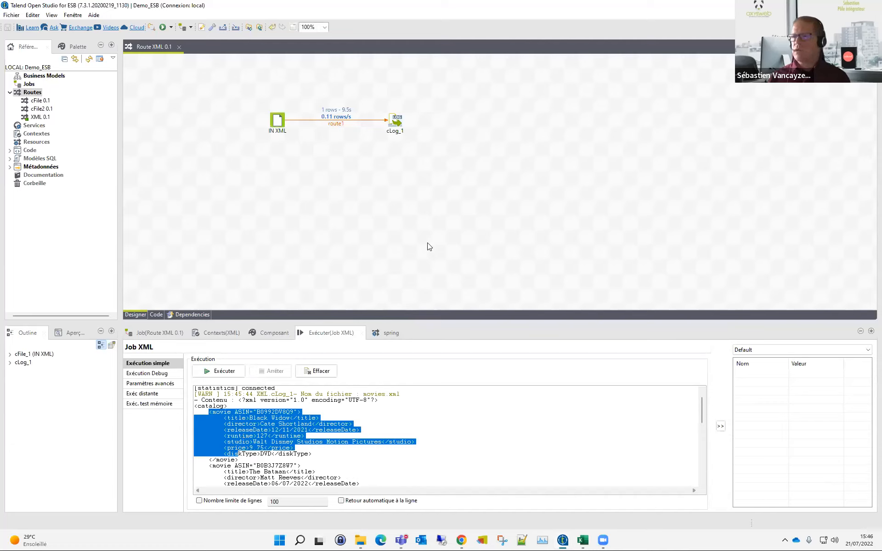
pyautogui.write('cs')
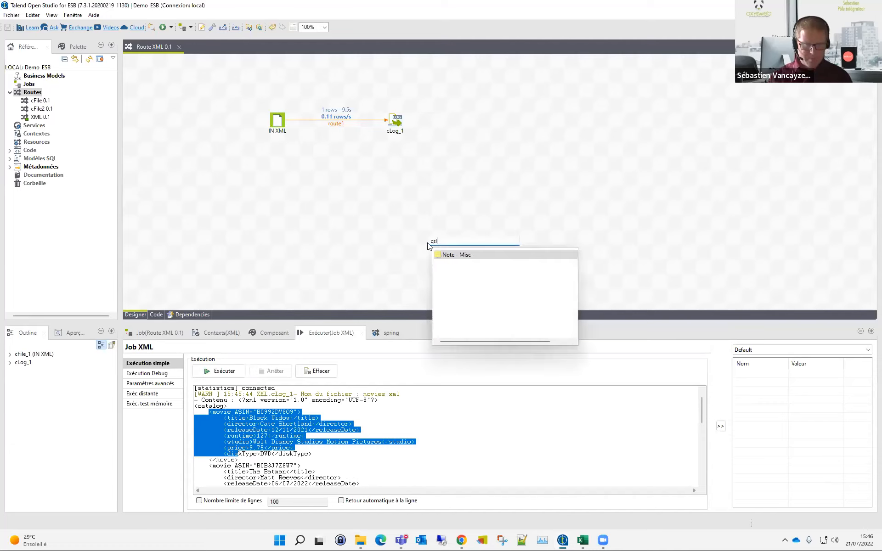
pyautogui.write('p')
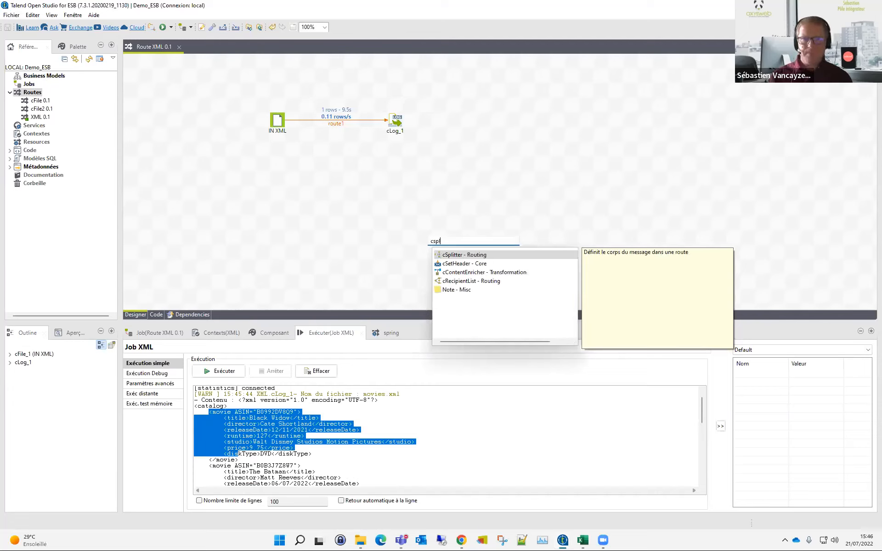
pyautogui.press('Return')
pyautogui.moveTo(424, 239); pyautogui.dragTo(381, 167)
pyautogui.moveTo(397, 123); pyautogui.dragTo(516, 123)
pyautogui.moveTo(383, 166); pyautogui.dragTo(397, 152)
# Step: Redirect the route link from IN XML to cSplitter and connect cSplitter to cLog with a Scinder link
pyautogui.click(453, 120)
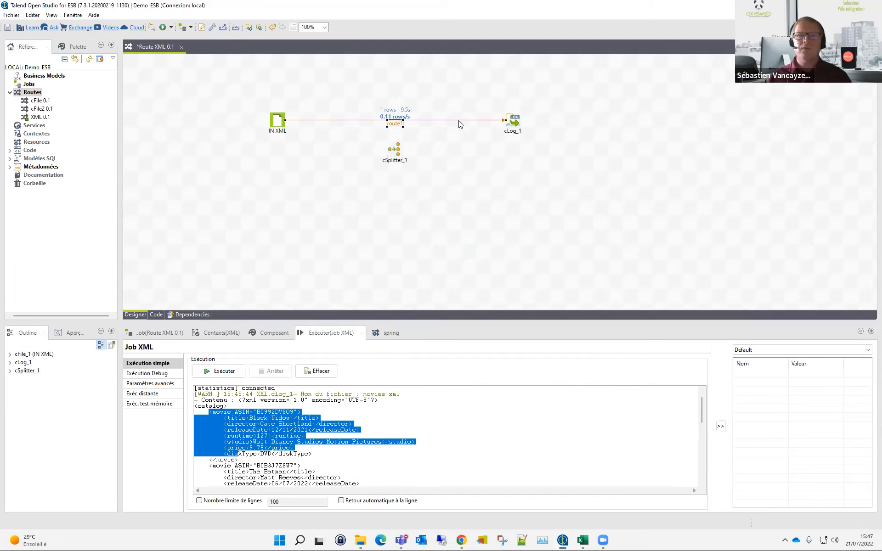
pyautogui.moveTo(505, 121); pyautogui.dragTo(395, 122)
pyautogui.rightClick(395, 121)
pyautogui.moveTo(423, 124)
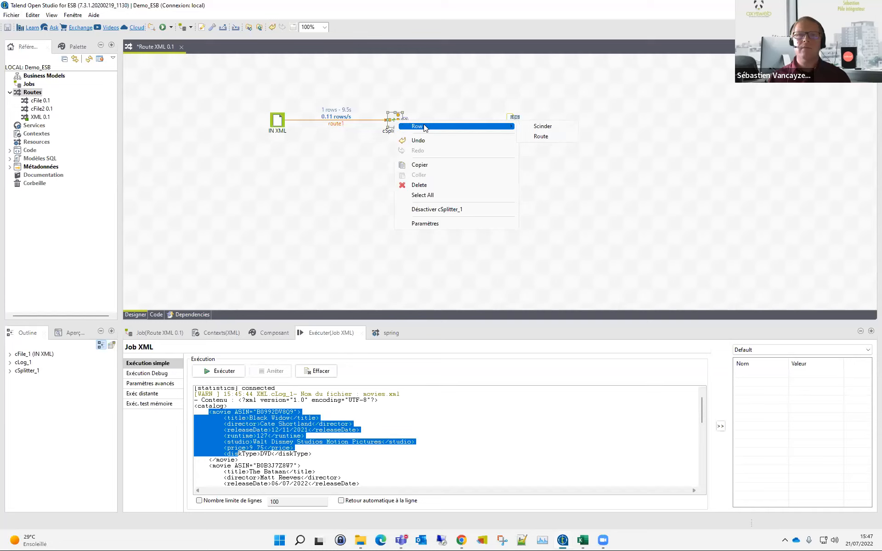
pyautogui.click(553, 129)
pyautogui.click(508, 121)
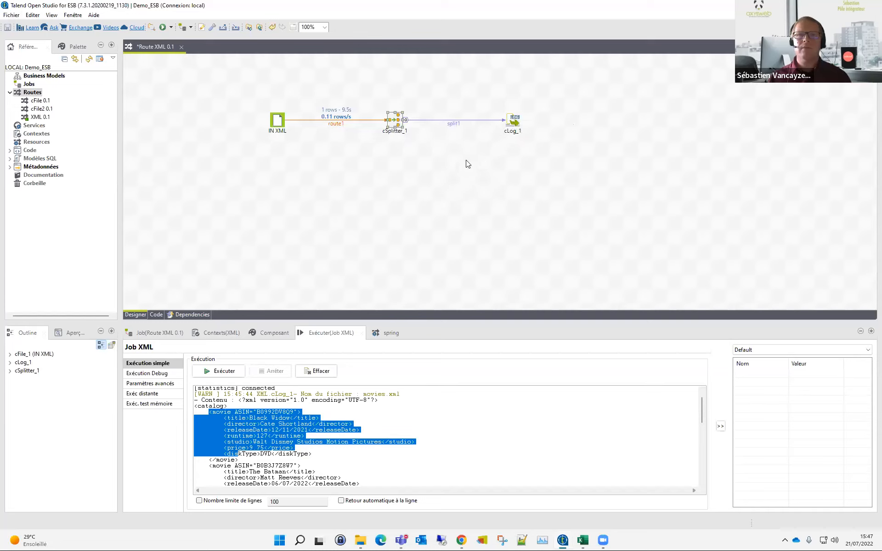
# Step: Set the expression language of the cSplitter component to XPath
pyautogui.click(394, 122)
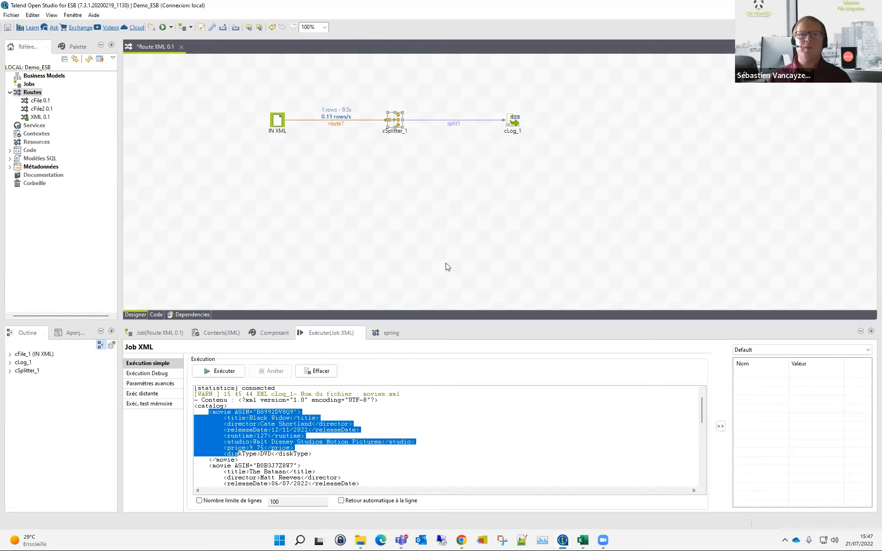
pyautogui.click(282, 333)
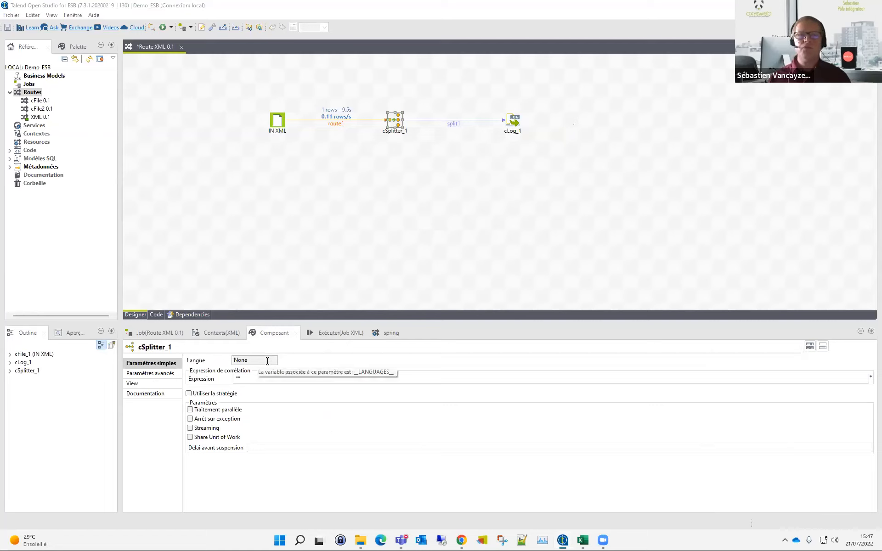
pyautogui.click(250, 379)
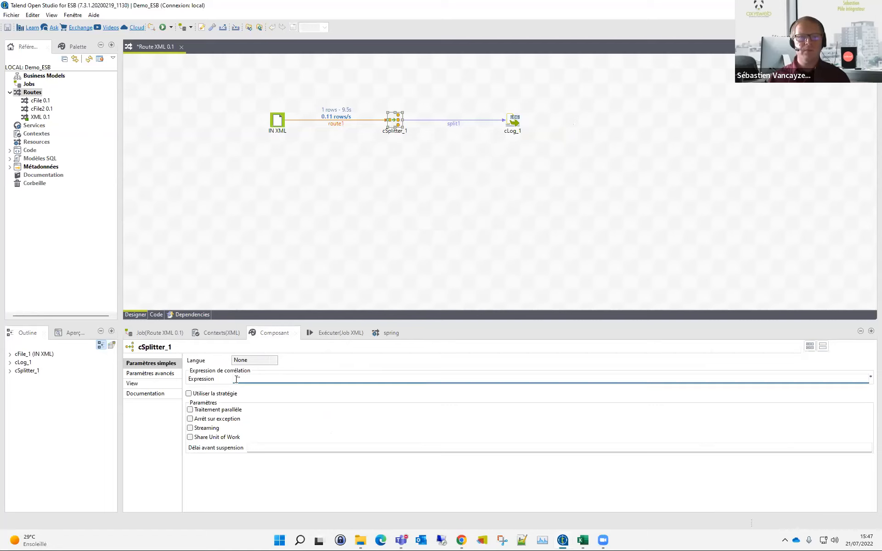
pyautogui.click(269, 360)
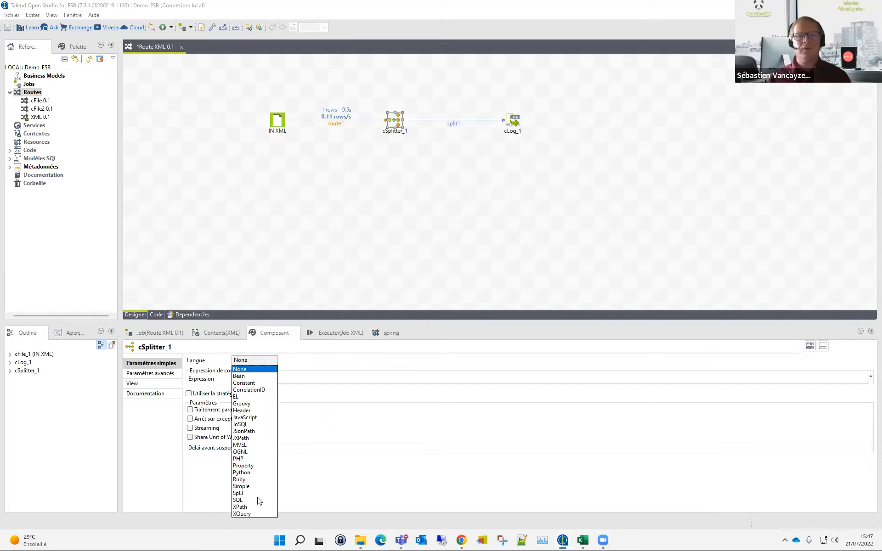
pyautogui.click(245, 507)
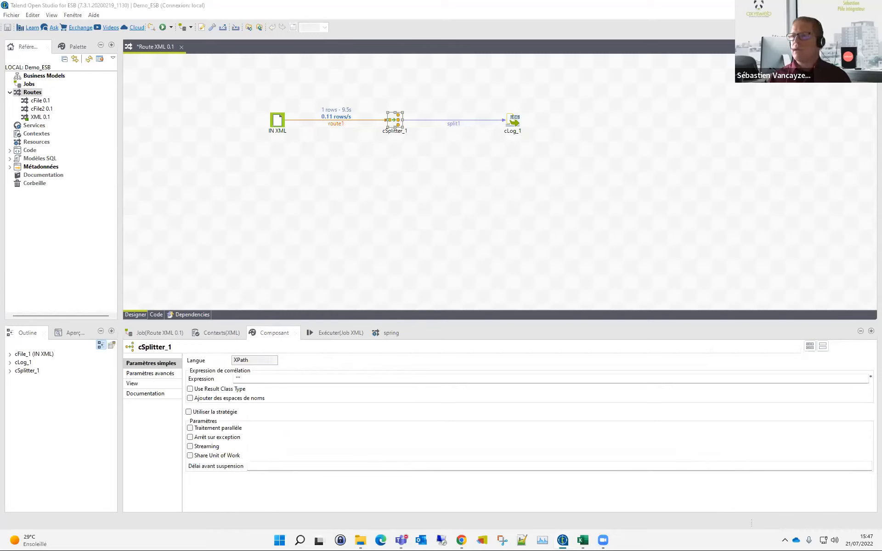
# Step: Check the catalog and movie element names in the run log and set the cSplitter expression to "/catalog/movie"
pyautogui.click(339, 335)
pyautogui.click(251, 432)
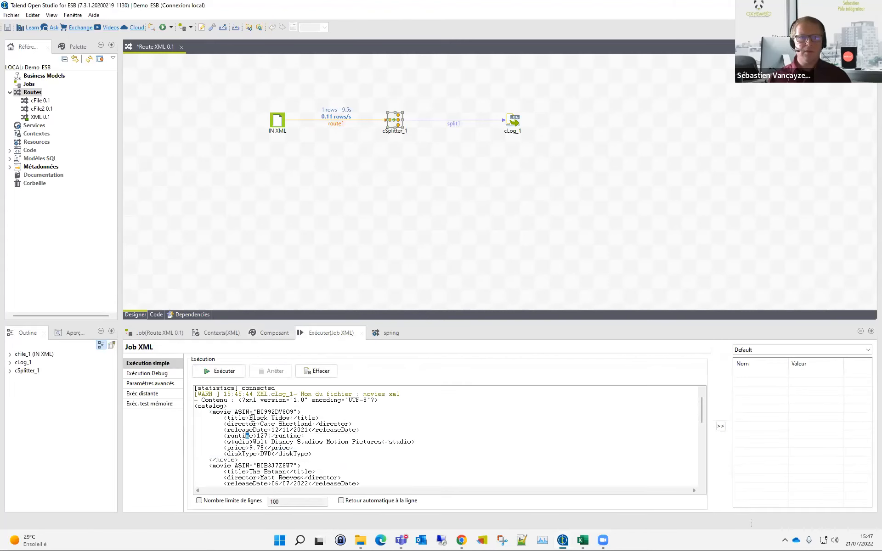
pyautogui.doubleClick(211, 406)
pyautogui.click(214, 412)
pyautogui.doubleClick(215, 412)
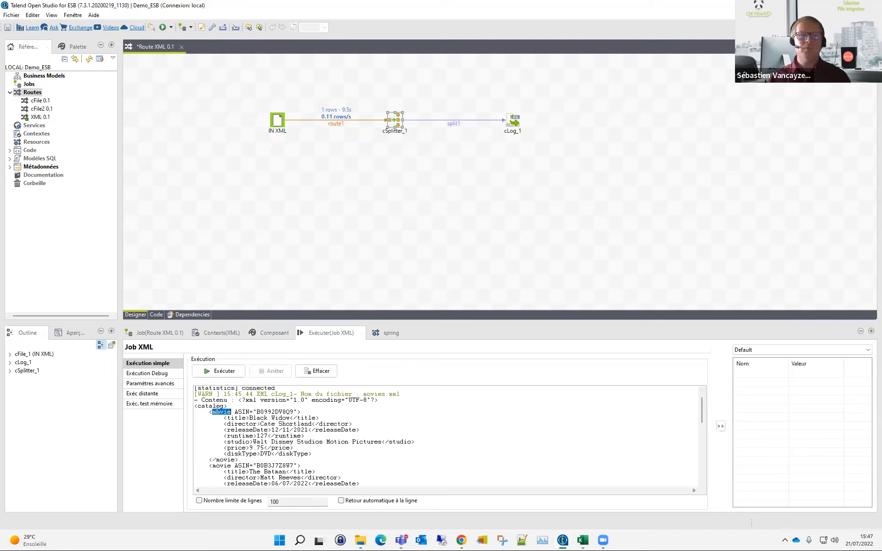
pyautogui.click(274, 333)
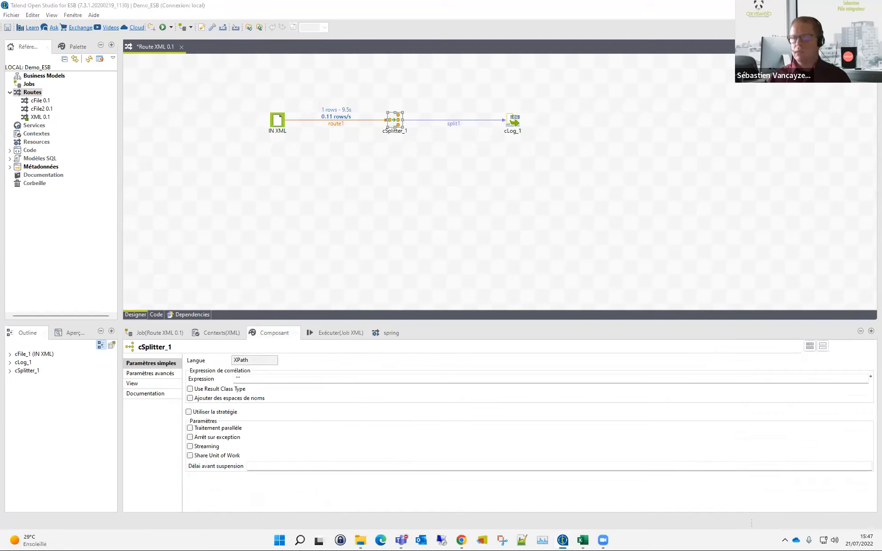
pyautogui.click(238, 379)
pyautogui.write('/catalog/movie')
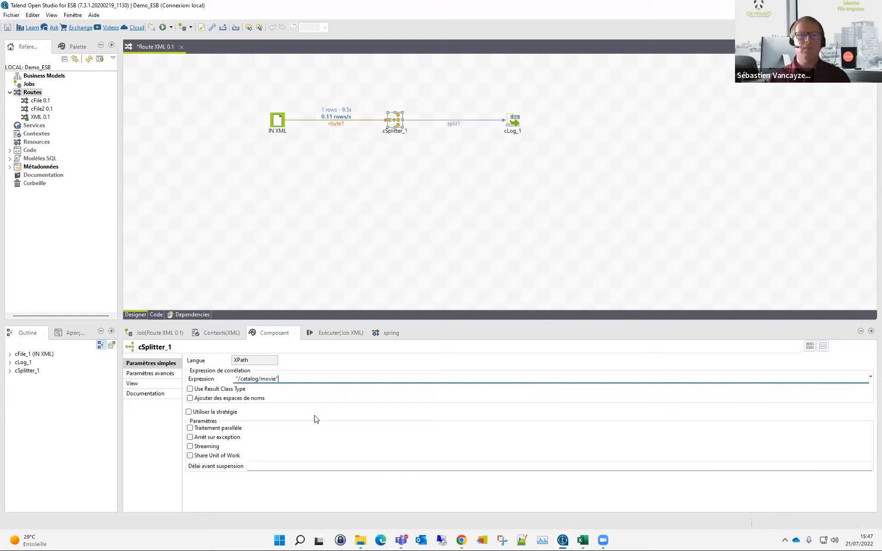
pyautogui.click(268, 379)
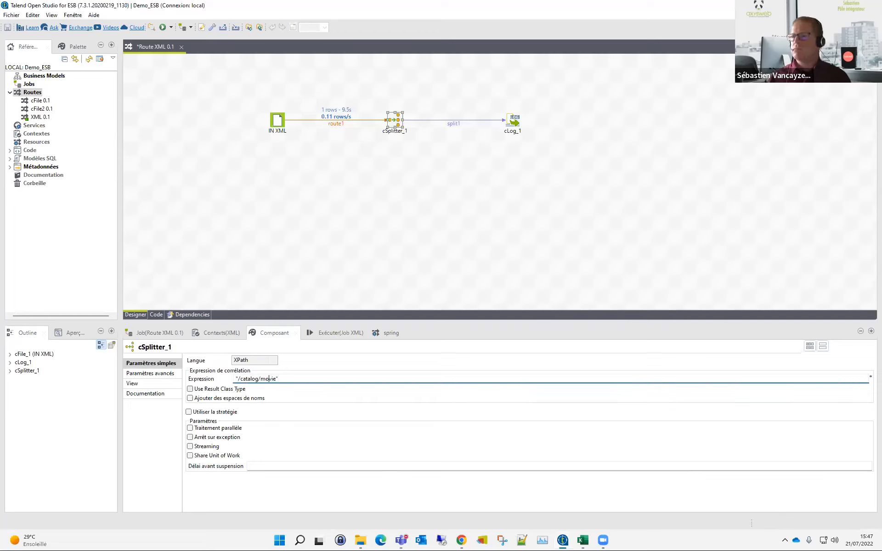
pyautogui.click(630, 175)
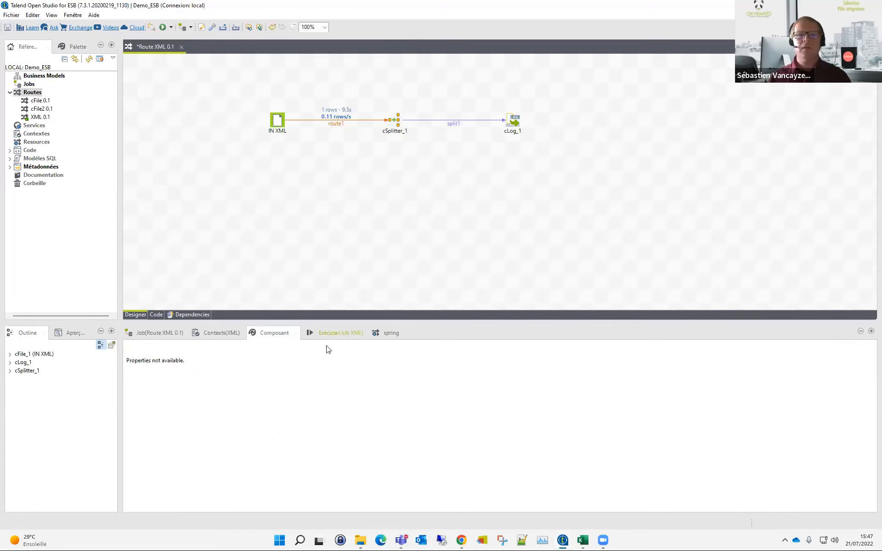
# Step: Run the XML route and examine the individual movie elements written to the log
pyautogui.click(333, 332)
pyautogui.click(220, 371)
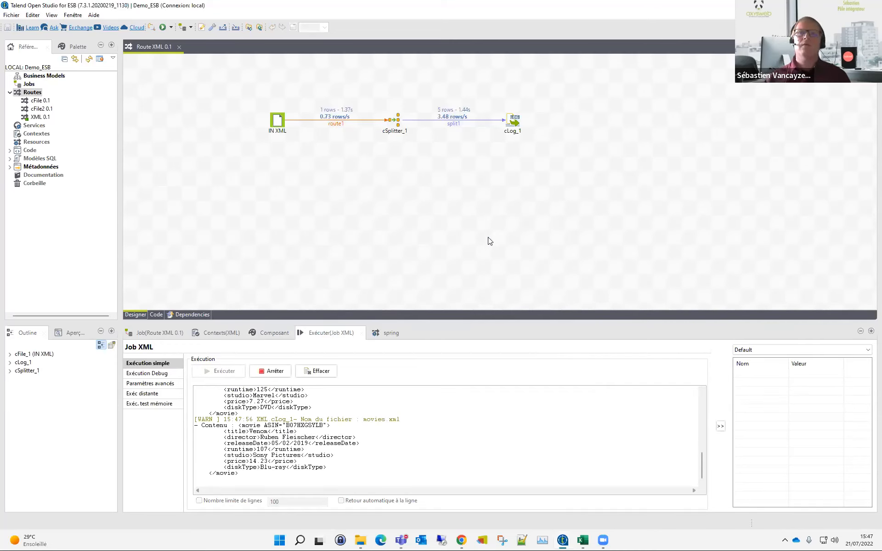
pyautogui.moveTo(703, 469); pyautogui.dragTo(703, 396)
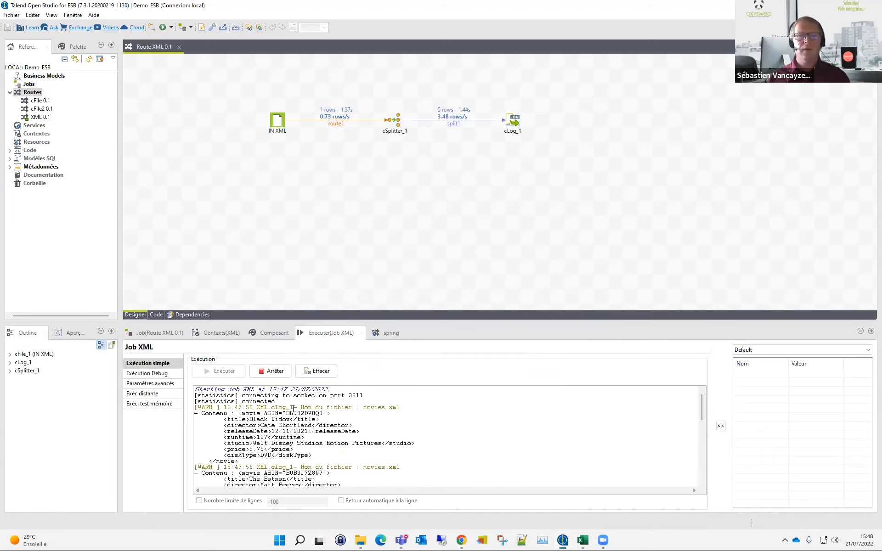
pyautogui.moveTo(363, 407); pyautogui.dragTo(399, 408)
pyautogui.moveTo(226, 413); pyautogui.dragTo(279, 419)
pyautogui.scroll(-2, 322, 445)
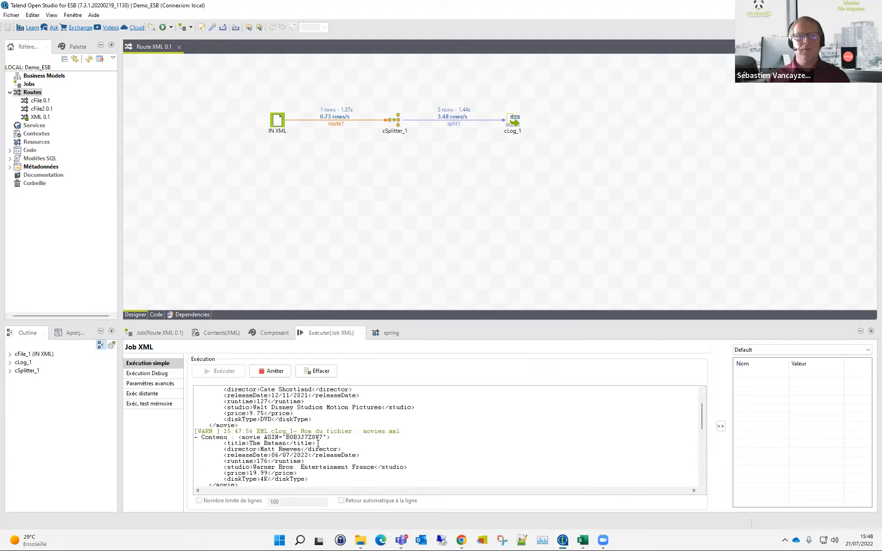
pyautogui.scroll(-5, 253, 443)
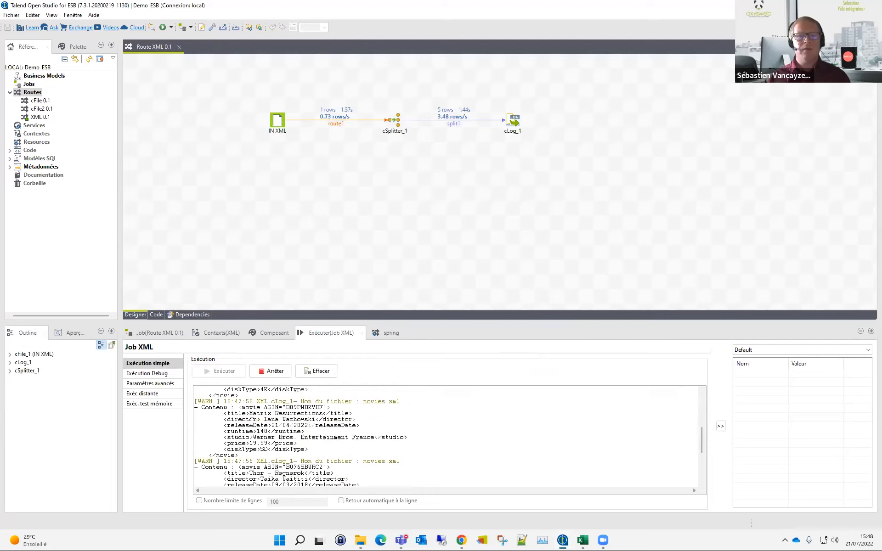
pyautogui.scroll(-5, 255, 413)
pyautogui.moveTo(234, 407); pyautogui.dragTo(264, 413)
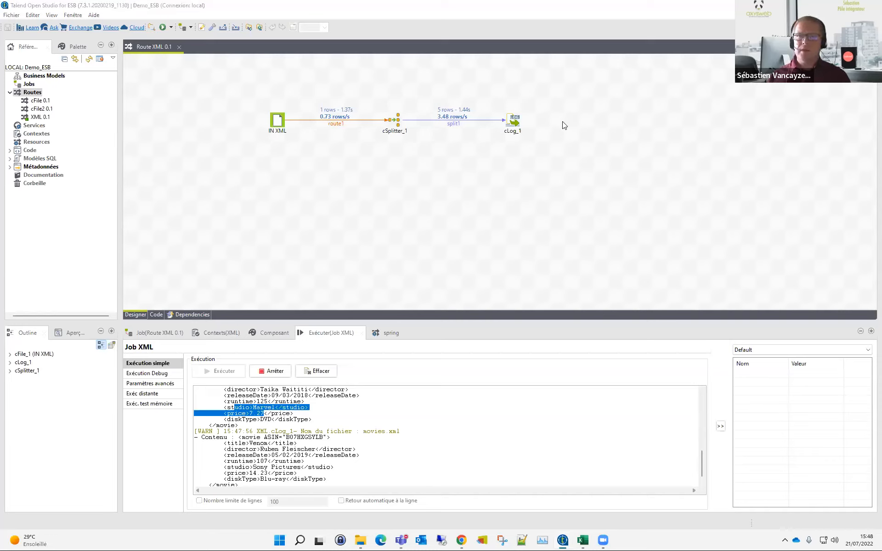
# Step: Move cLog farther from cSplitter and add a cSetHeader component below the link between them
pyautogui.moveTo(512, 120); pyautogui.dragTo(689, 122)
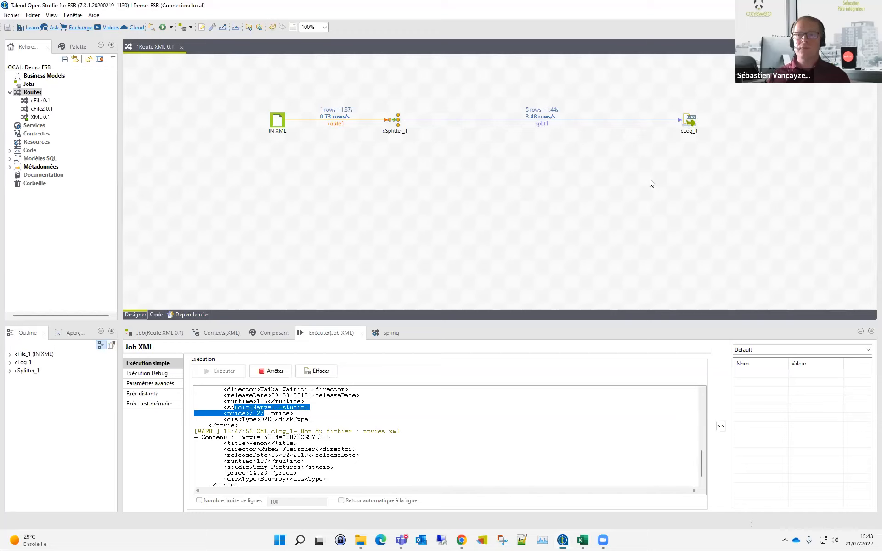
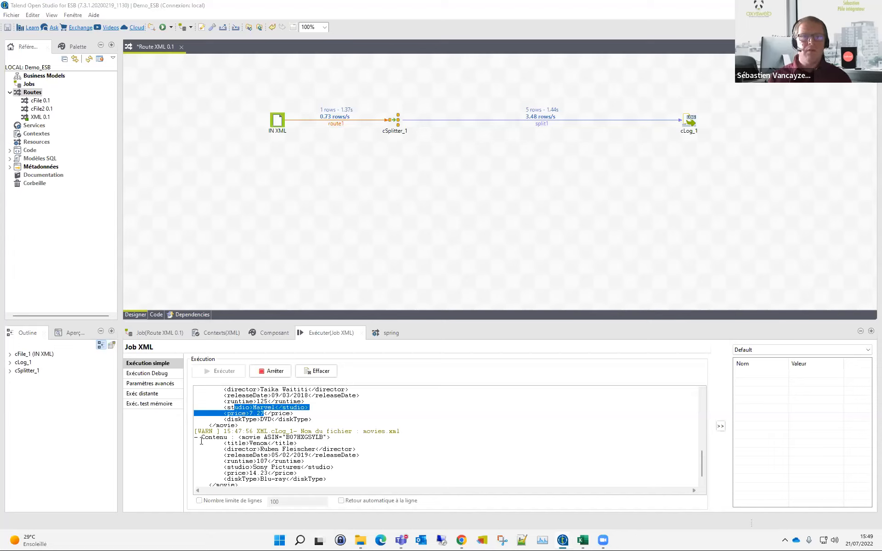
pyautogui.moveTo(199, 439); pyautogui.dragTo(256, 443)
pyautogui.scroll(-1, 285, 447)
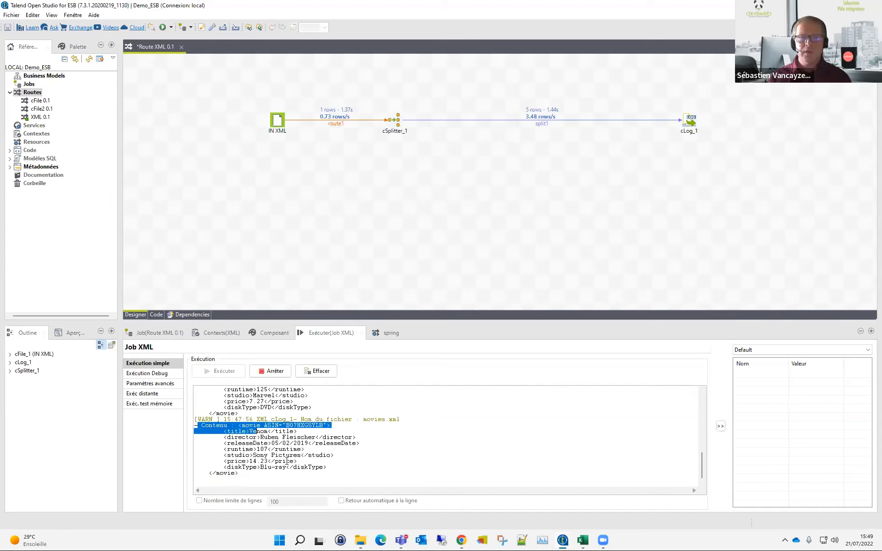
pyautogui.moveTo(336, 473); pyautogui.dragTo(213, 426)
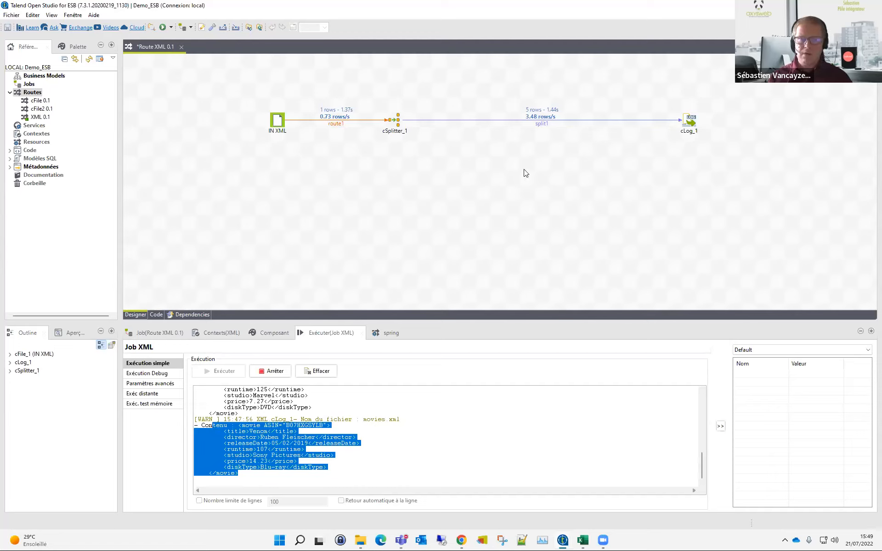
pyautogui.click(534, 183)
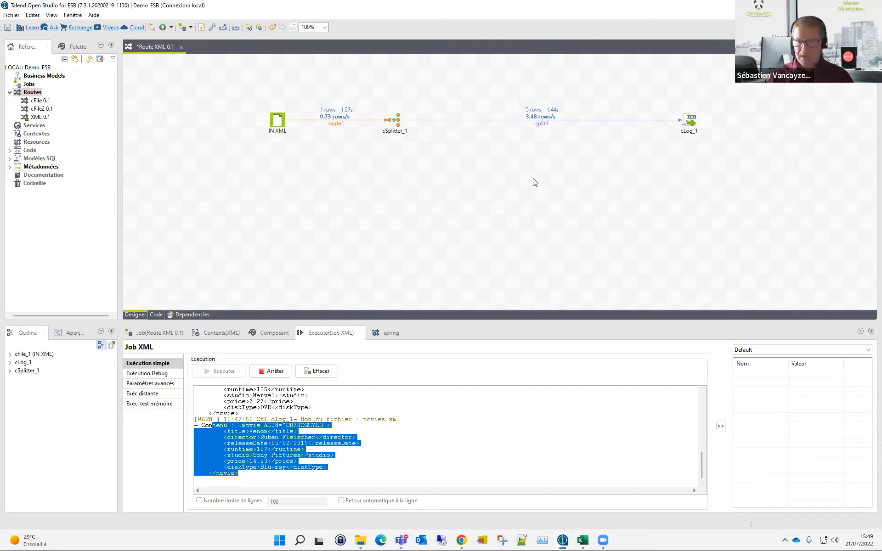
pyautogui.write('cs')
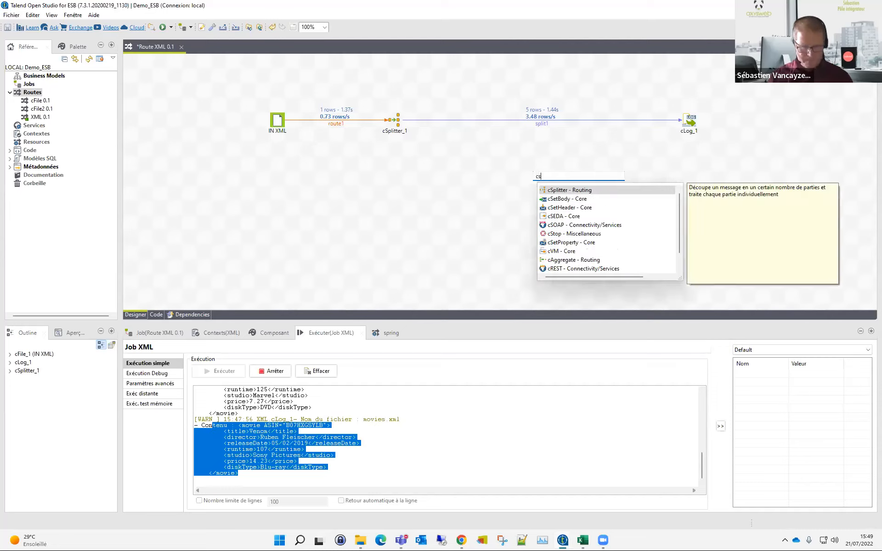
pyautogui.press('BackSpace')
pyautogui.write('e')
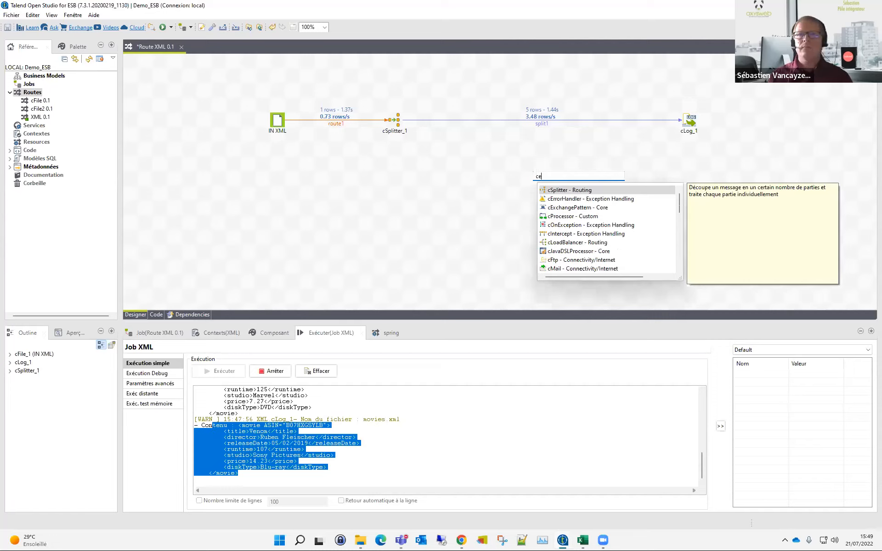
pyautogui.press('BackSpace')
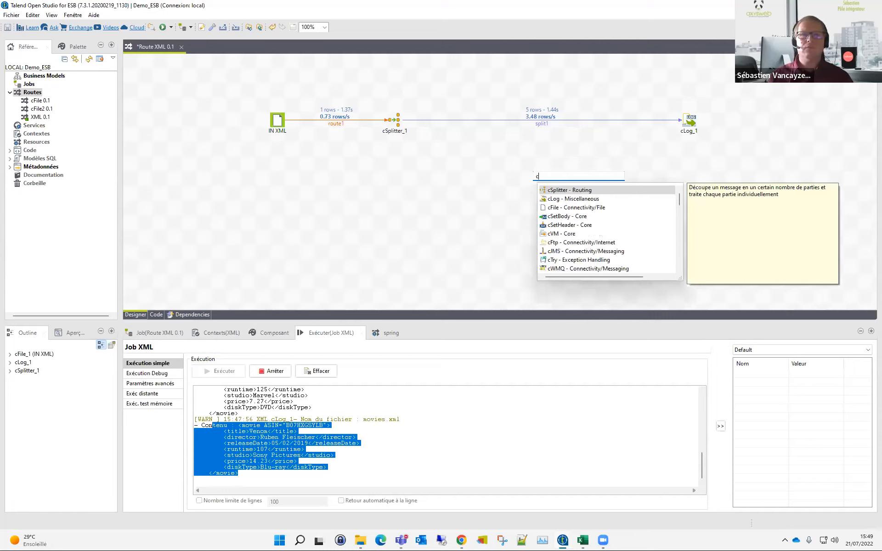
pyautogui.write('set')
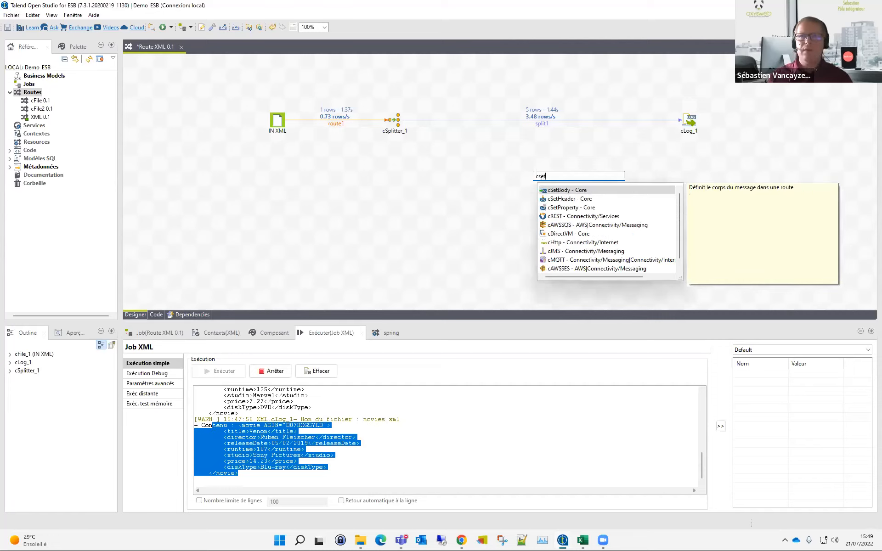
pyautogui.press('Down')
pyautogui.press('Return')
# Step: Redirect the split link from cSplitter to cSetHeader, then connect cSetHeader to cLog with a Route link and bring cLog closer
pyautogui.click(542, 123)
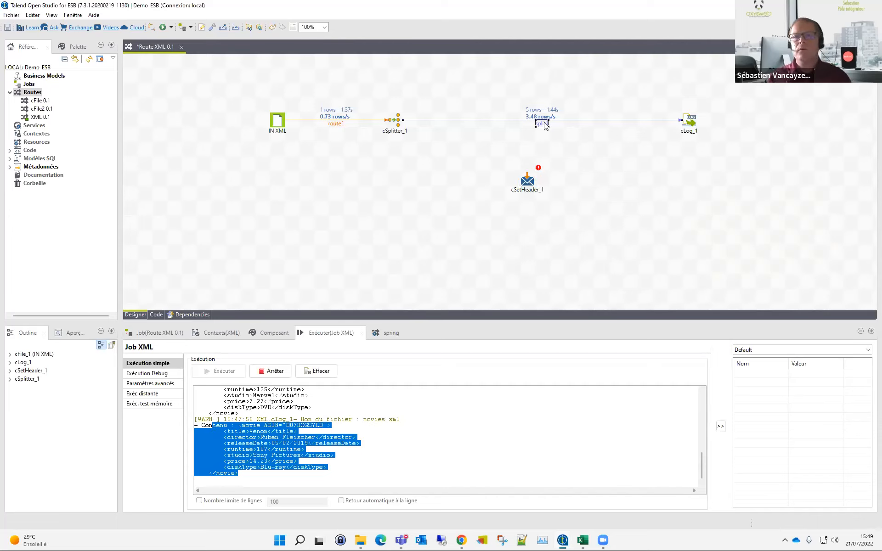
pyautogui.moveTo(684, 122); pyautogui.dragTo(499, 121)
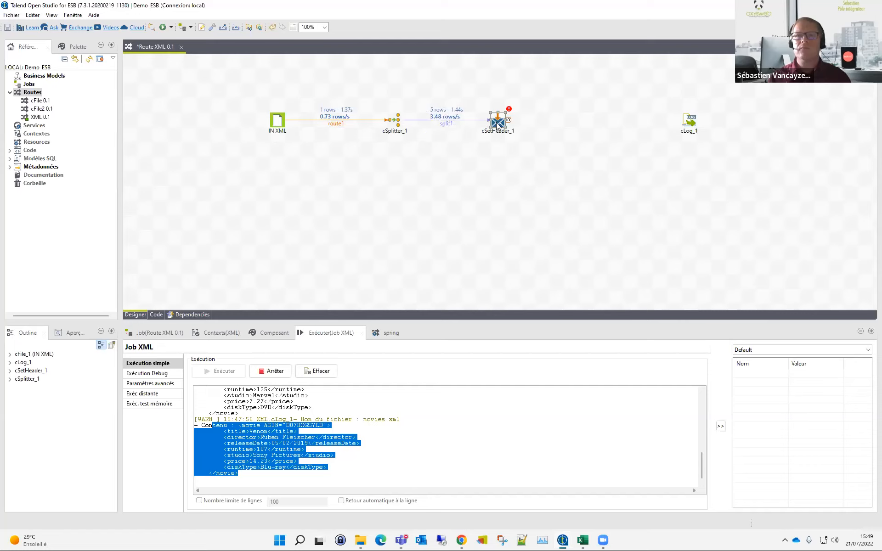
pyautogui.rightClick(500, 121)
pyautogui.moveTo(522, 124)
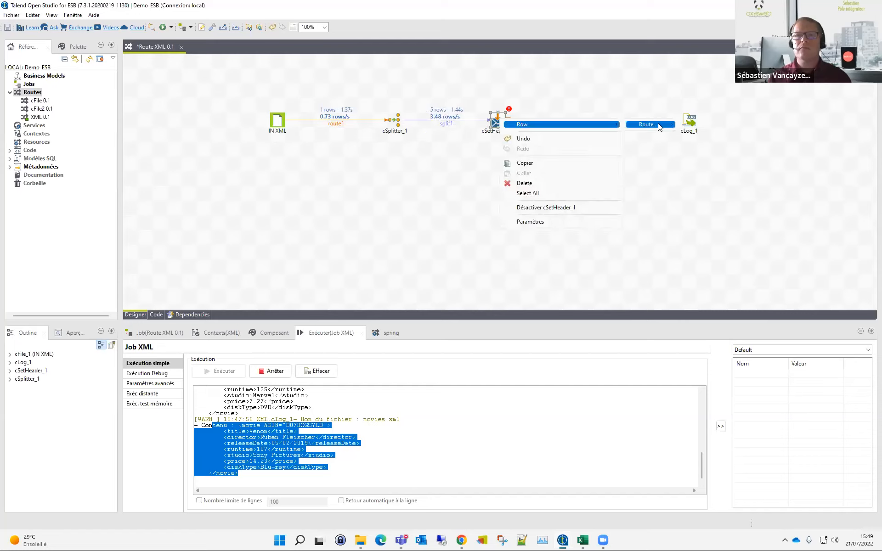
pyautogui.click(643, 123)
pyautogui.click(693, 122)
pyautogui.moveTo(693, 123); pyautogui.dragTo(620, 123)
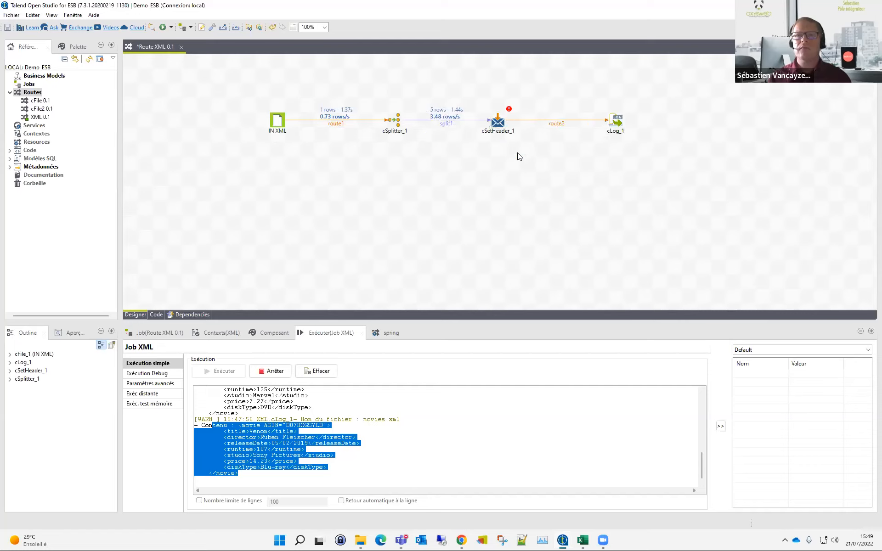
# Step: Add two headers to the cSetHeader component, named "Titre" and "Asin"
pyautogui.doubleClick(499, 122)
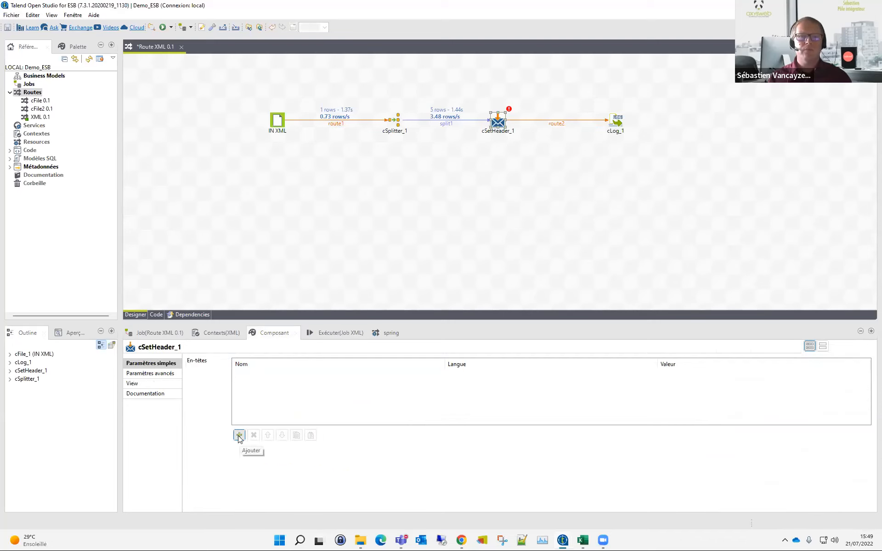
pyautogui.doubleClick(239, 437)
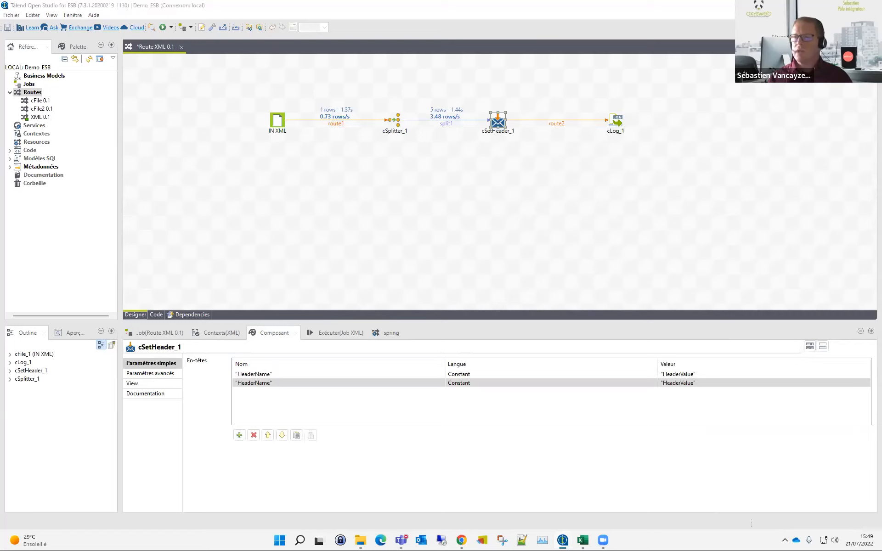
pyautogui.click(256, 374)
pyautogui.write('"Titre"')
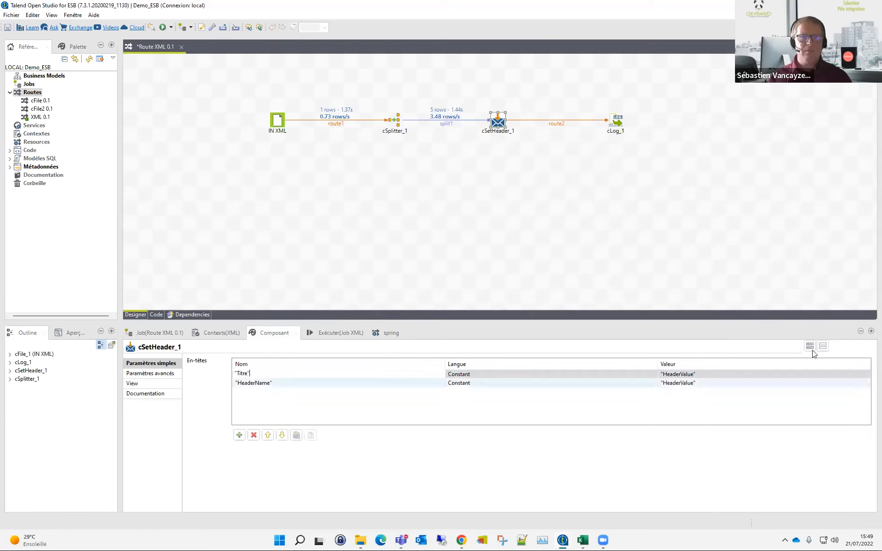
pyautogui.press('Return')
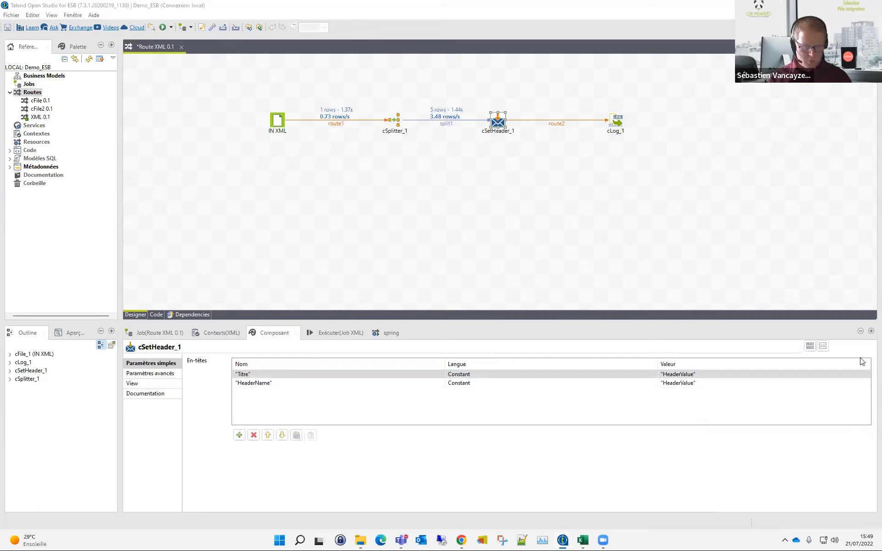
pyautogui.click(297, 383)
pyautogui.write('"Asin"')
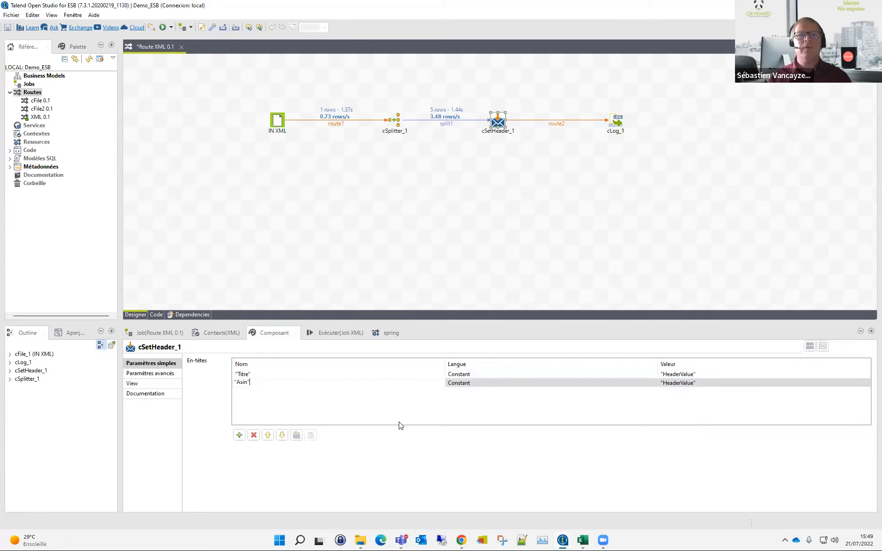
# Step: Set the expression language of both the Titre and Asin headers to XPath
pyautogui.click(613, 374)
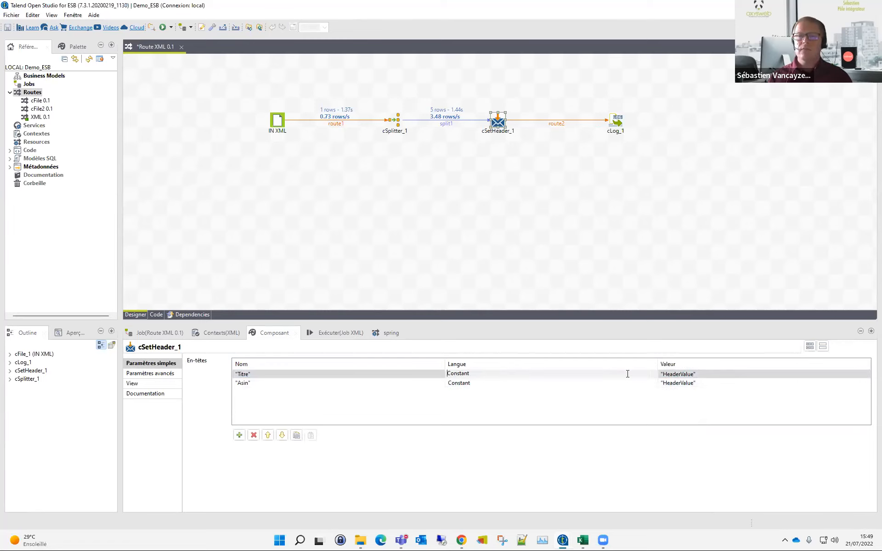
pyautogui.click(653, 375)
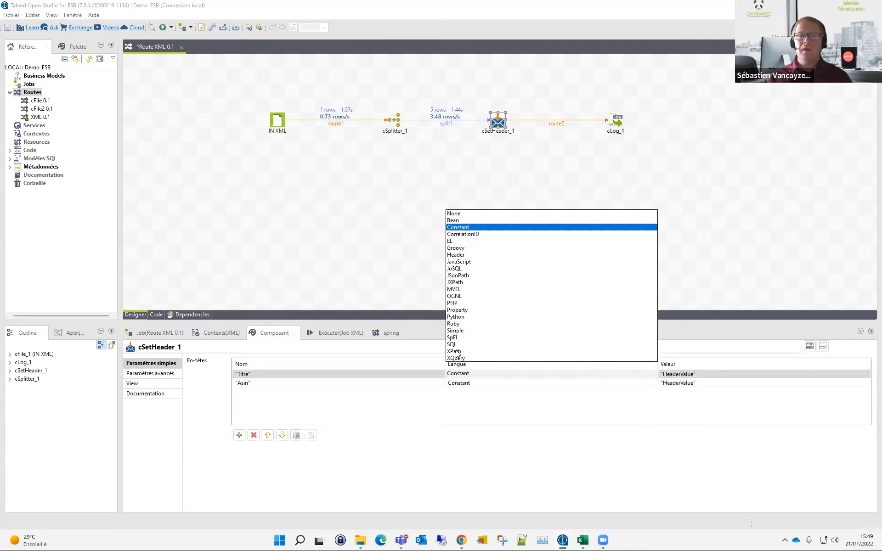
pyautogui.click(455, 351)
pyautogui.click(465, 383)
pyautogui.click(656, 386)
pyautogui.click(656, 386)
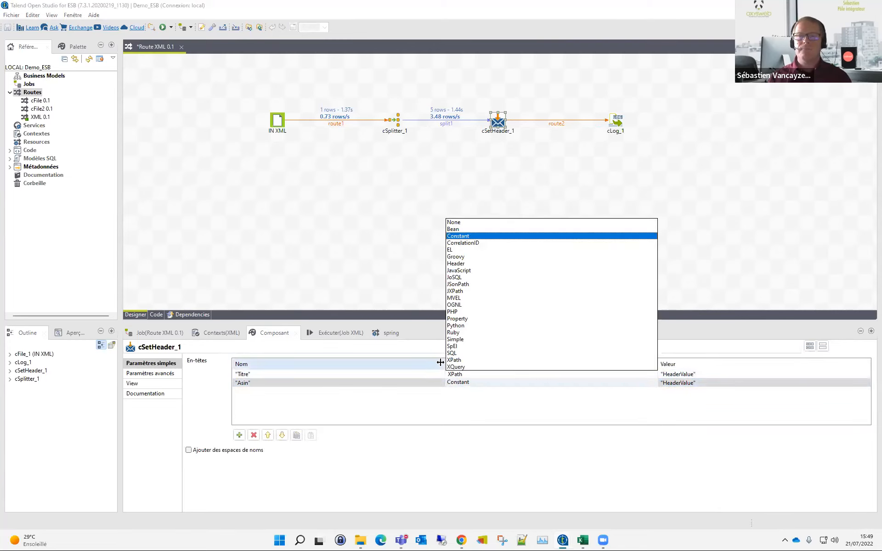
pyautogui.click(454, 360)
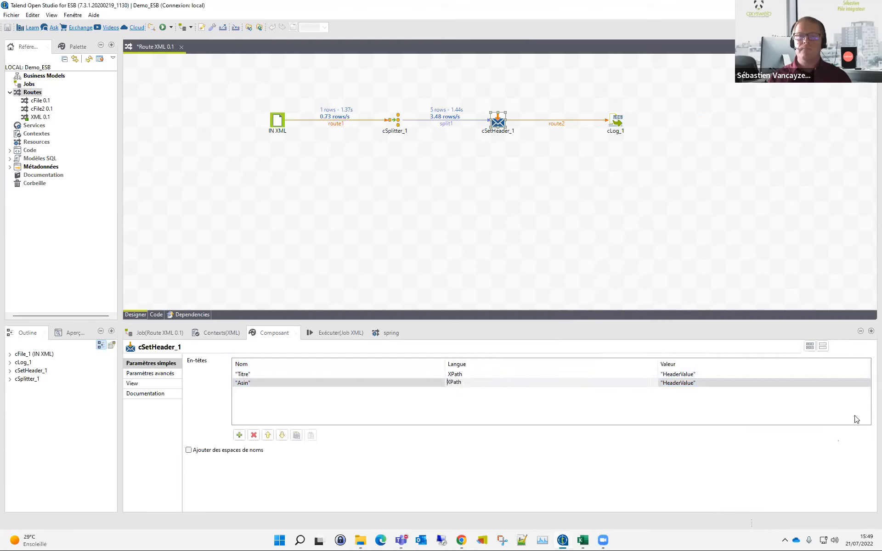
pyautogui.click(363, 333)
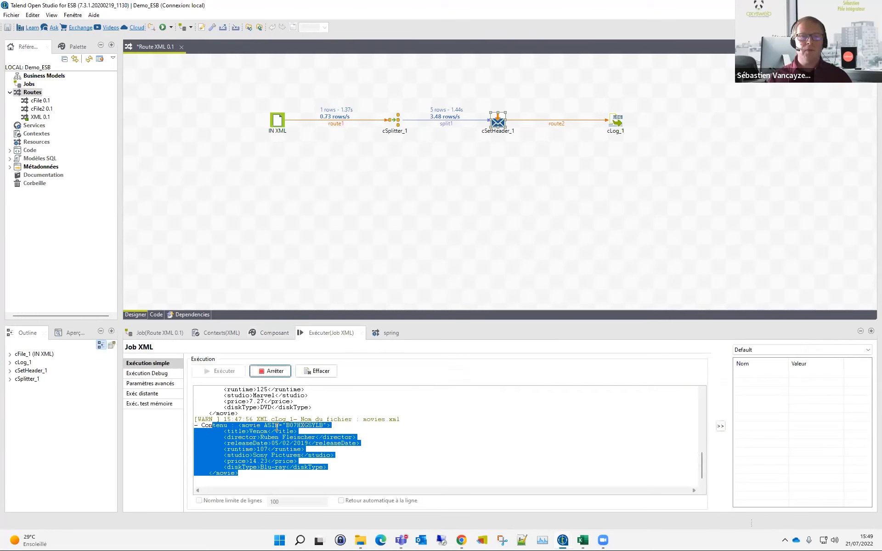
pyautogui.moveTo(196, 425); pyautogui.dragTo(307, 465)
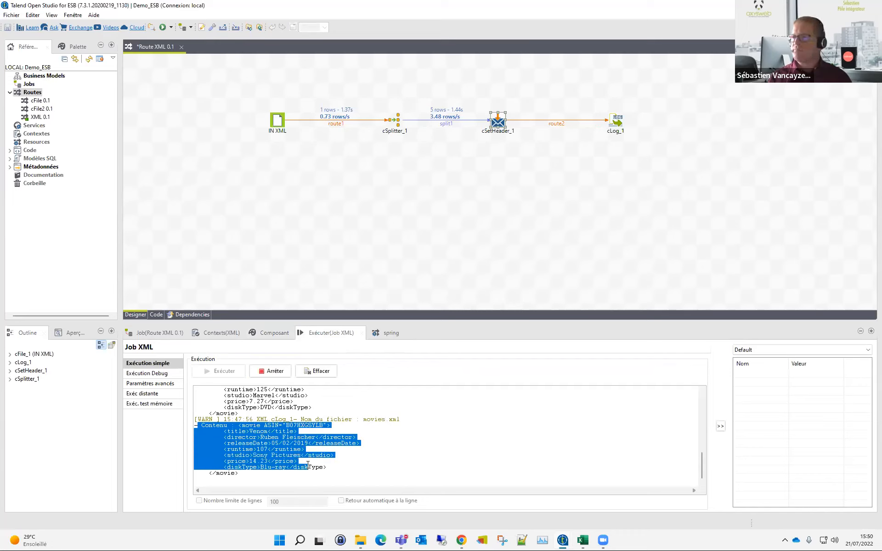
pyautogui.click(268, 426)
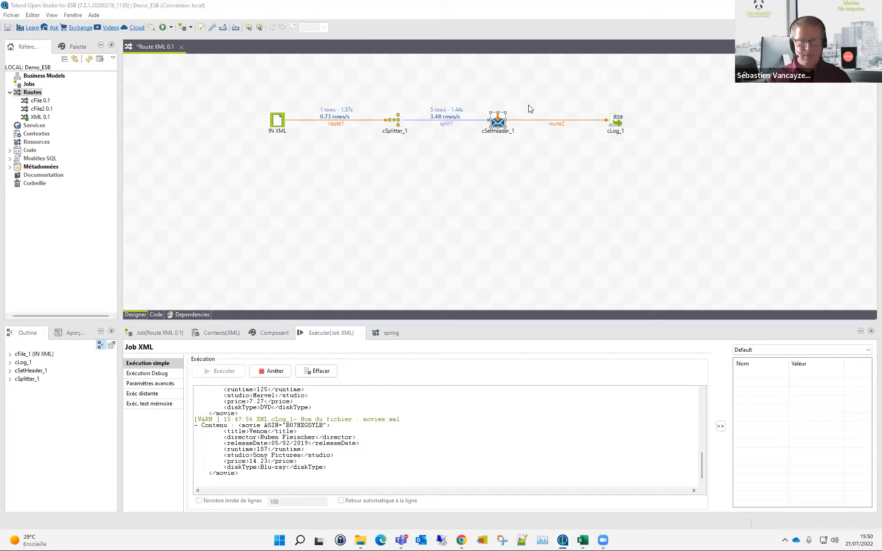
pyautogui.click(272, 332)
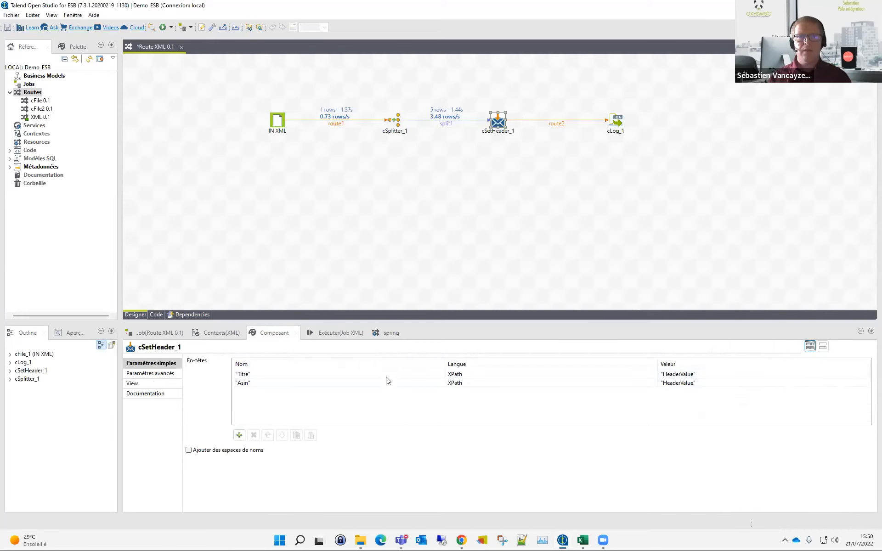
pyautogui.click(718, 386)
pyautogui.write('"/movie/@ASIN"')
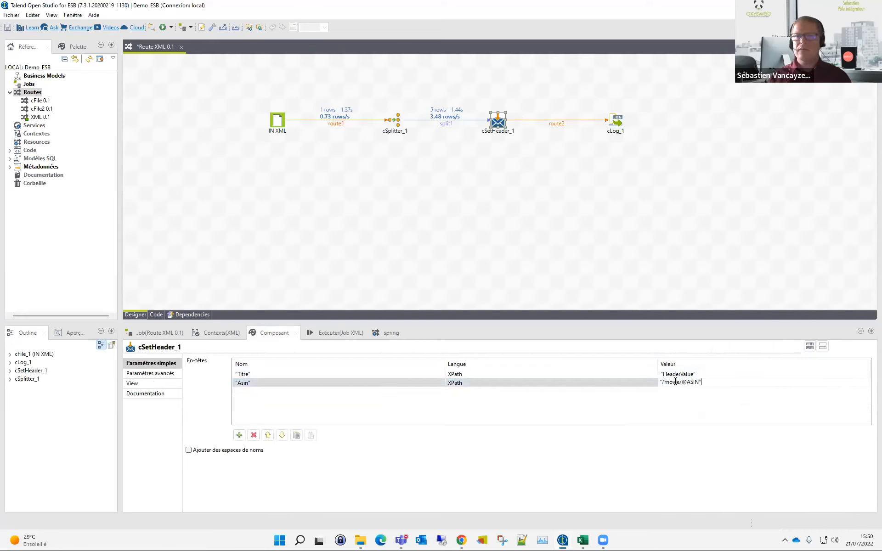
pyautogui.hotkey('ctrl', 'a')
# Step: Check the title element in the run log and set the Titre header's value to "/movie/title/text()"
pyautogui.click(324, 332)
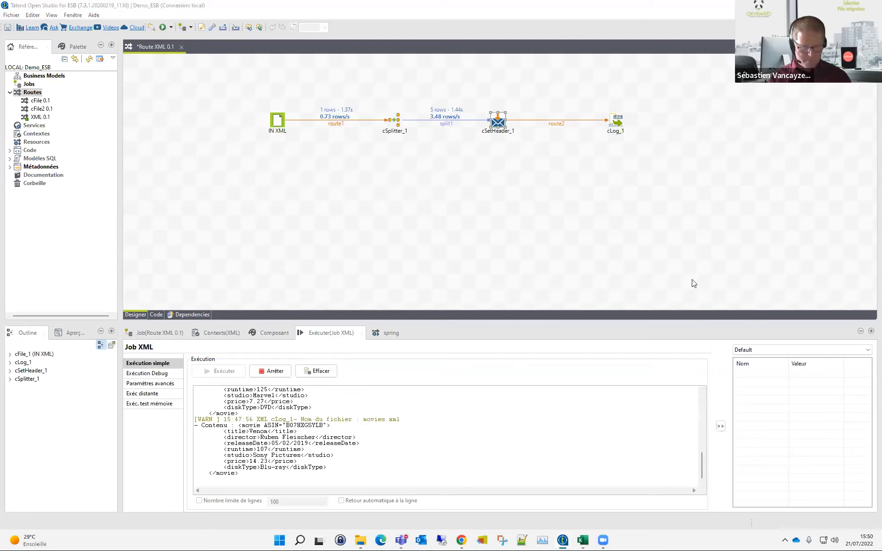
pyautogui.click(494, 122)
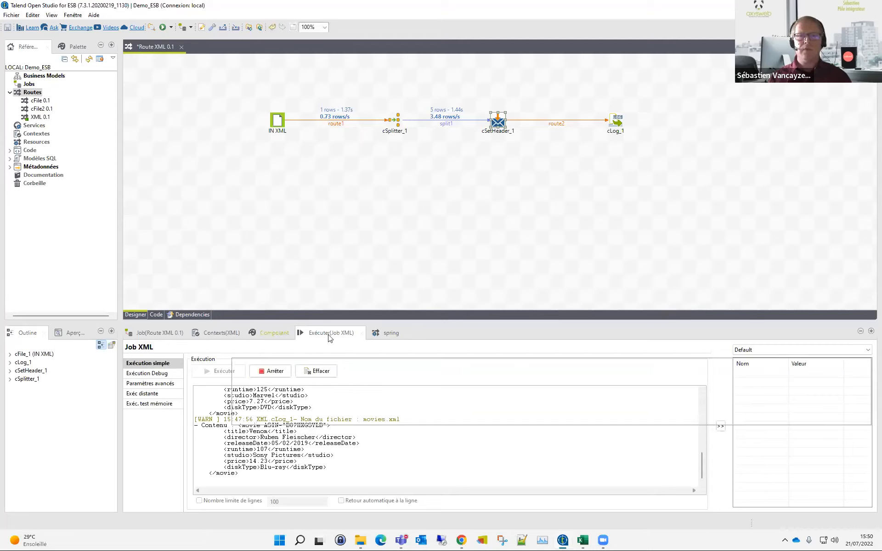
pyautogui.click(279, 334)
pyautogui.click(690, 374)
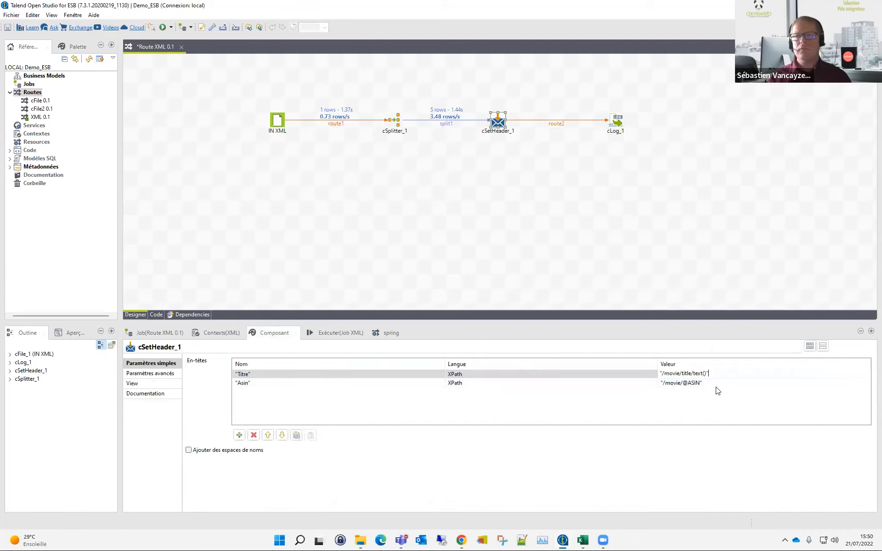
# Step: Finish editing the Titre header's value and move the cLog_1 component closer to cSetHeader_1
pyautogui.moveTo(693, 375); pyautogui.dragTo(706, 374)
pyautogui.click(708, 402)
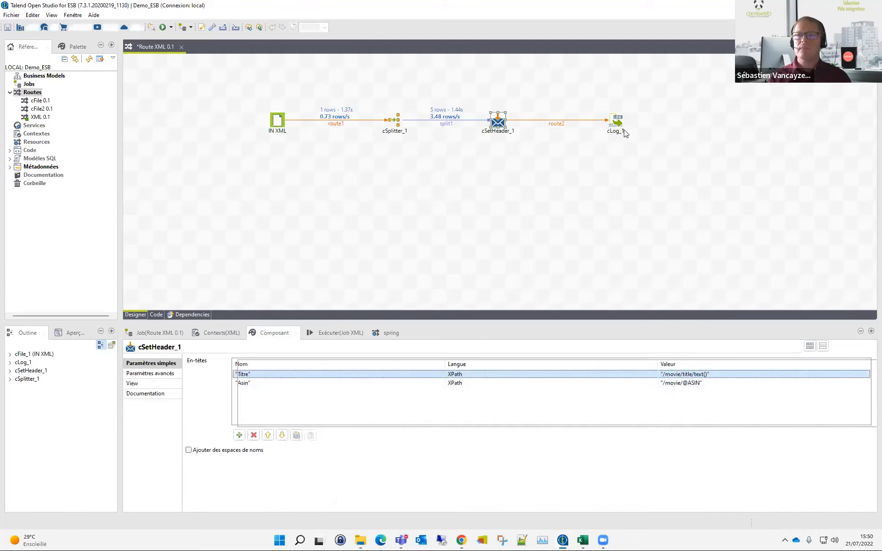
pyautogui.moveTo(625, 134); pyautogui.dragTo(595, 133)
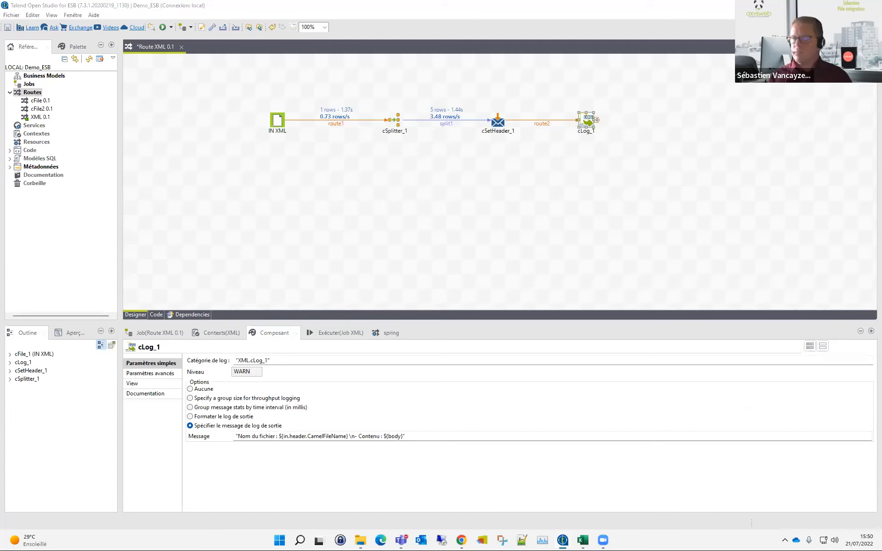
# Step: Set cLog_1's output message to "Nom du fichier : ${in.header.CamelFileName} \n- Titre : ${in.header.Titre}\n- ASIN : ${in.header.Asin}"
pyautogui.click(349, 329)
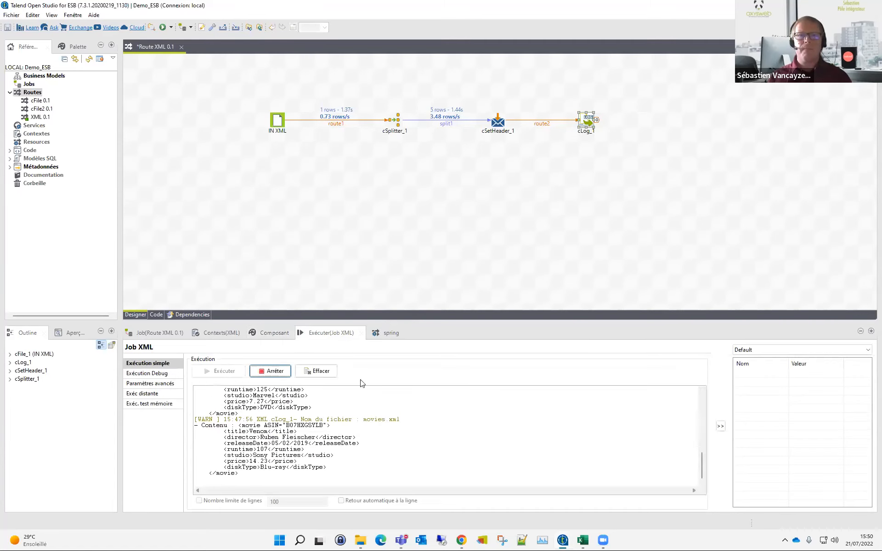
pyautogui.click(274, 333)
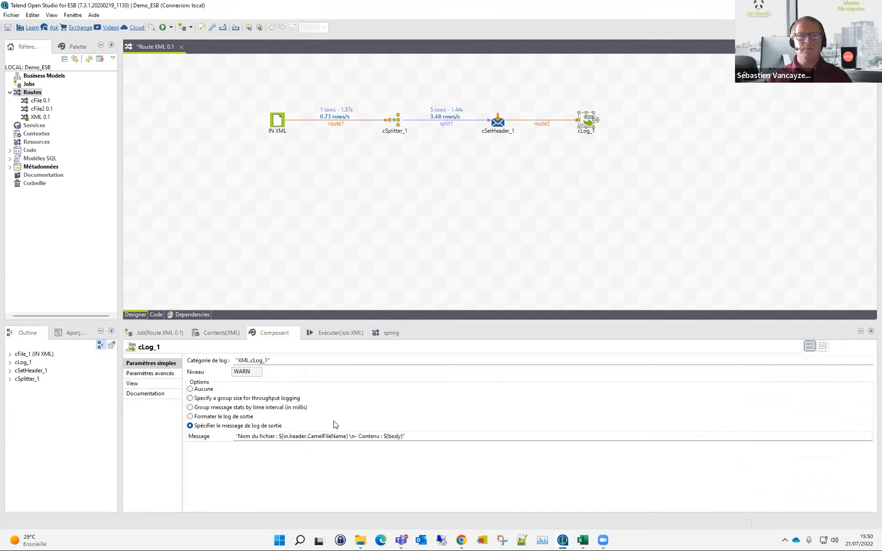
pyautogui.moveTo(425, 434); pyautogui.dragTo(235, 436)
pyautogui.write('"Nom du fichier : ${in.header.CamelFileName} \\n- Titre : ${in.header.Titre}\\n- ASIN : ${in.header.Asin}"')
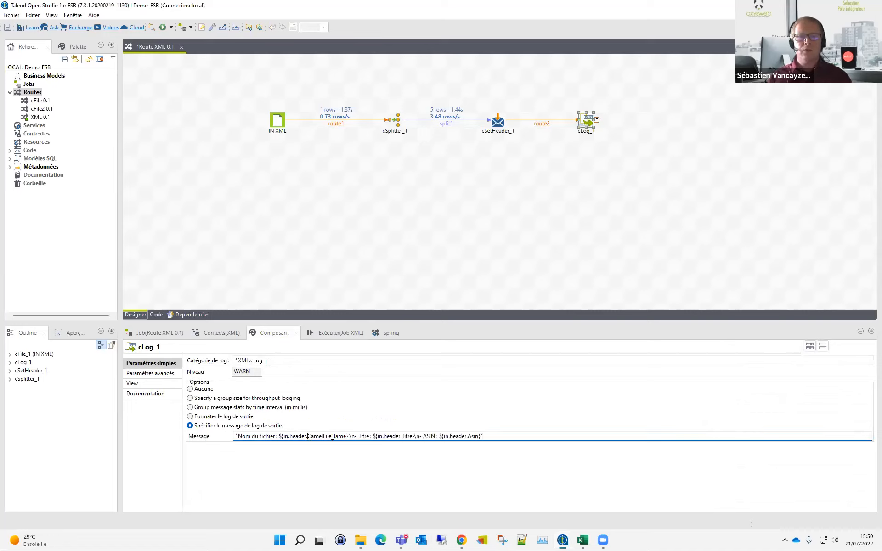
pyautogui.moveTo(307, 436); pyautogui.dragTo(344, 436)
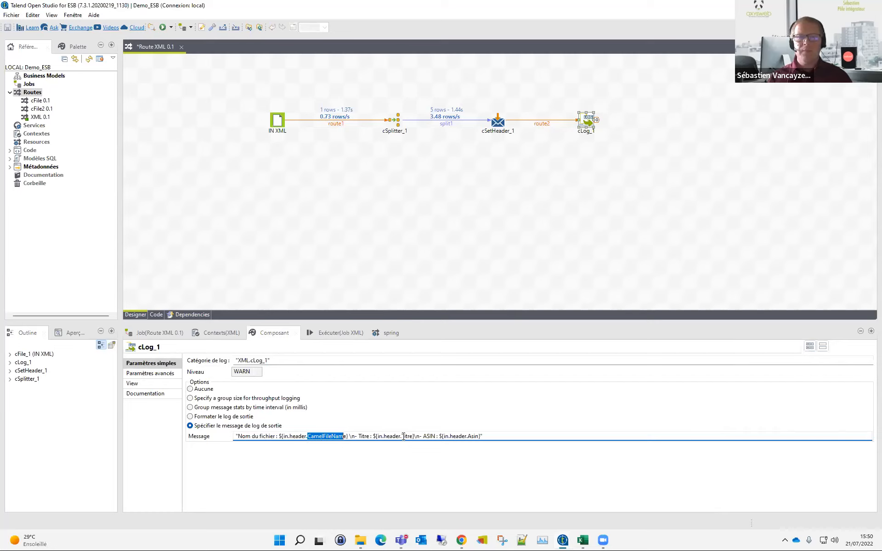
pyautogui.moveTo(404, 436); pyautogui.dragTo(407, 436)
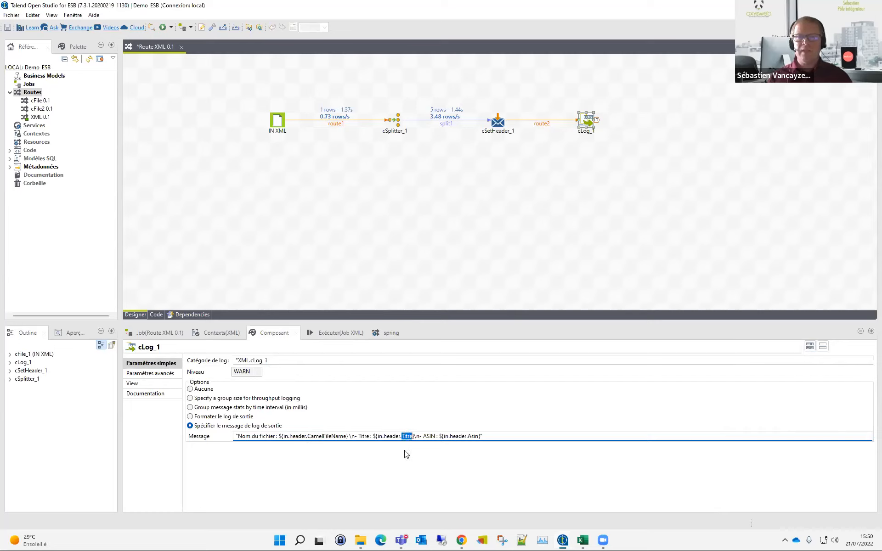
pyautogui.click(472, 435)
pyautogui.doubleClick(472, 435)
# Step: Stop and rerun the route, and check the file name, title and ASIN logged for each movie
pyautogui.click(340, 332)
pyautogui.click(231, 373)
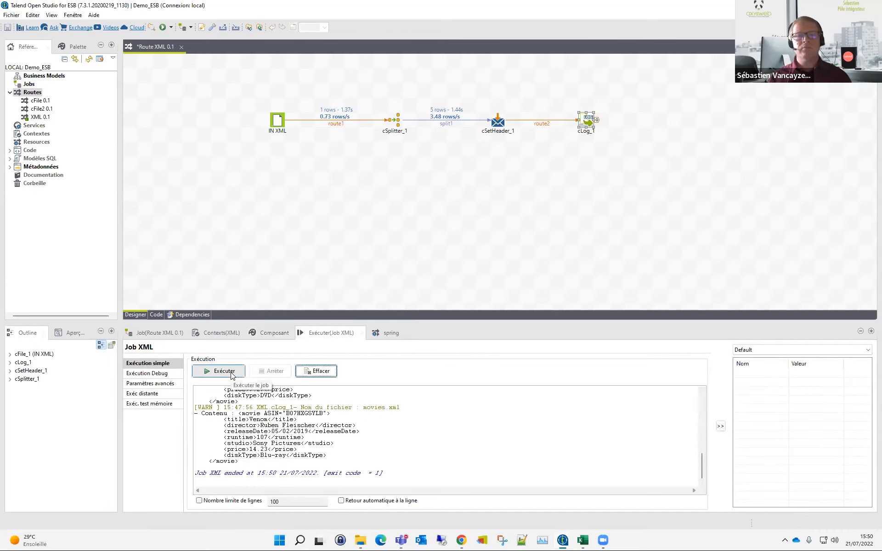
pyautogui.click(232, 373)
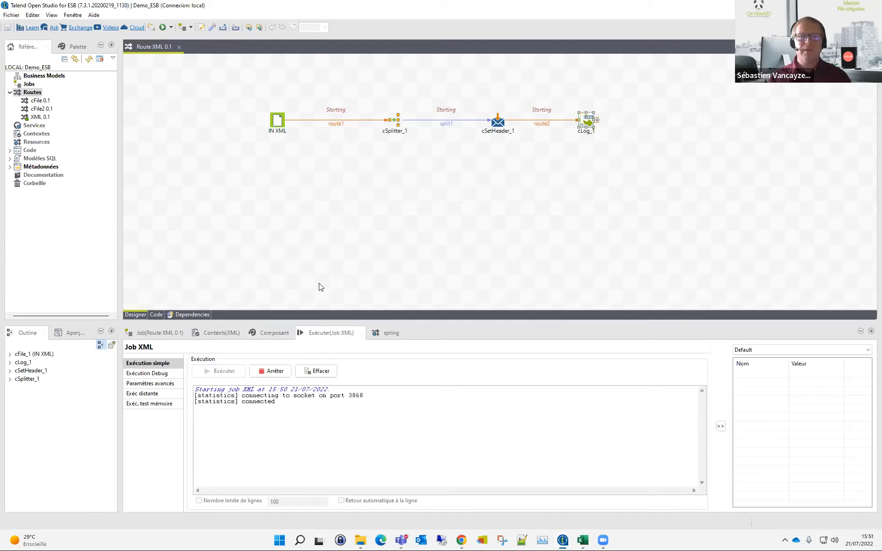
pyautogui.scroll(1, 316, 452)
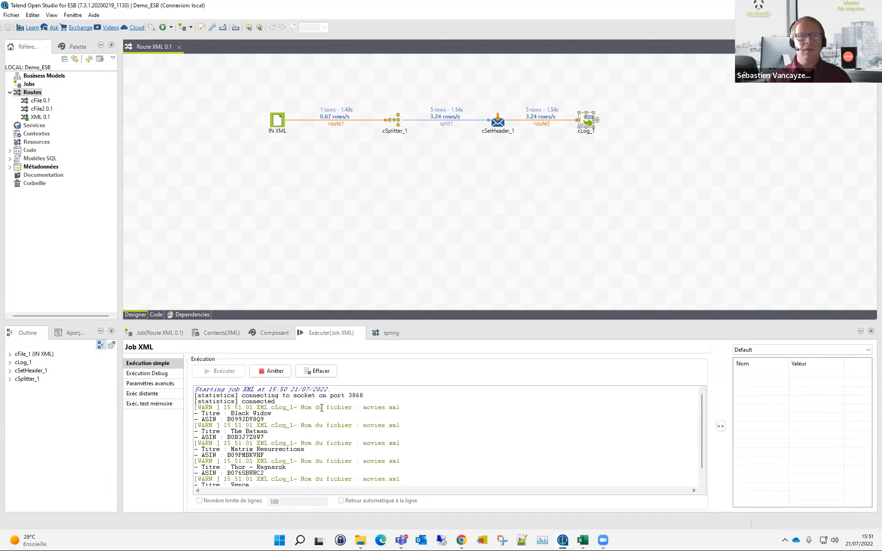
pyautogui.moveTo(366, 409); pyautogui.dragTo(403, 408)
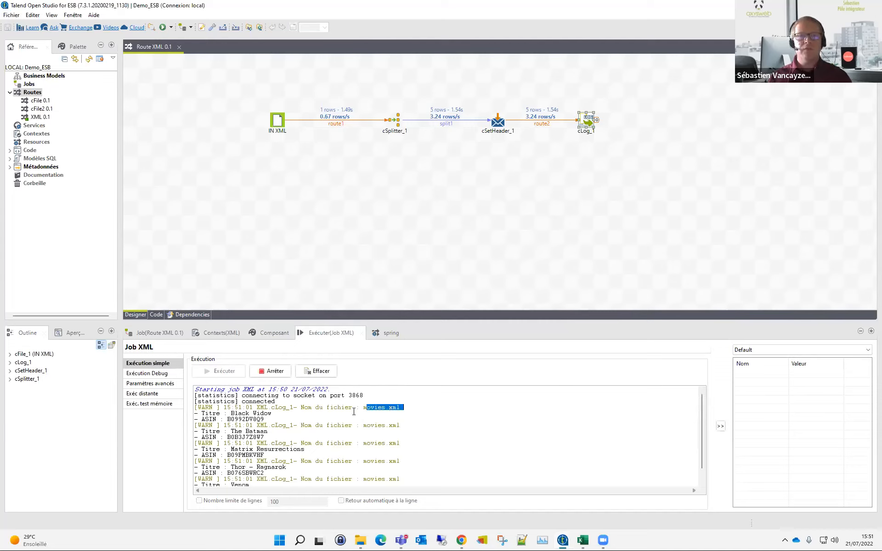
pyautogui.moveTo(208, 413); pyautogui.dragTo(243, 474)
pyautogui.scroll(-1, 242, 455)
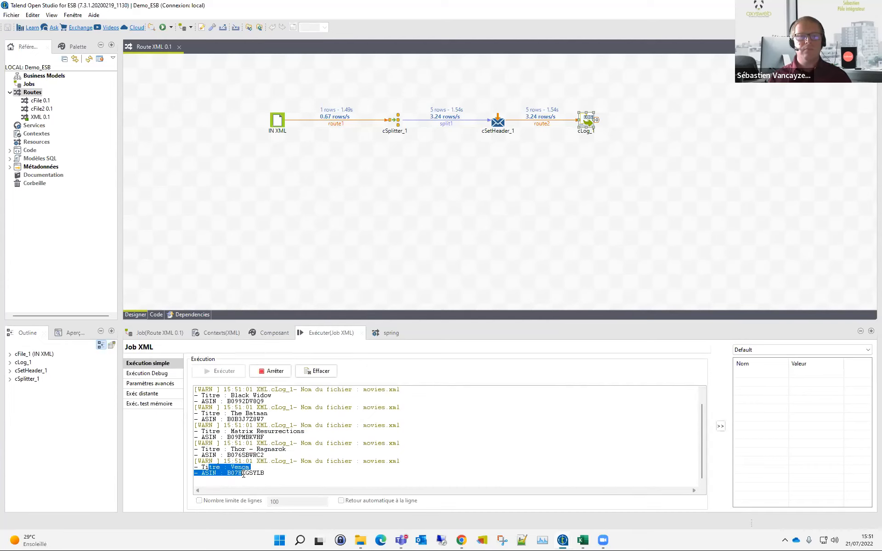
# Step: Add a cFile component after cLog_1, aligned with the route, and connect cLog_1 to it with a Route link
pyautogui.click(643, 141)
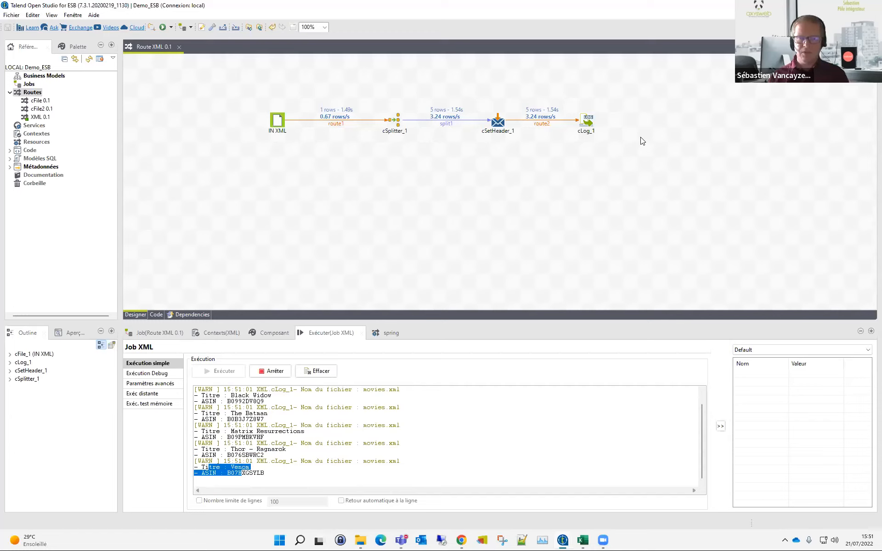
pyautogui.write('cfile')
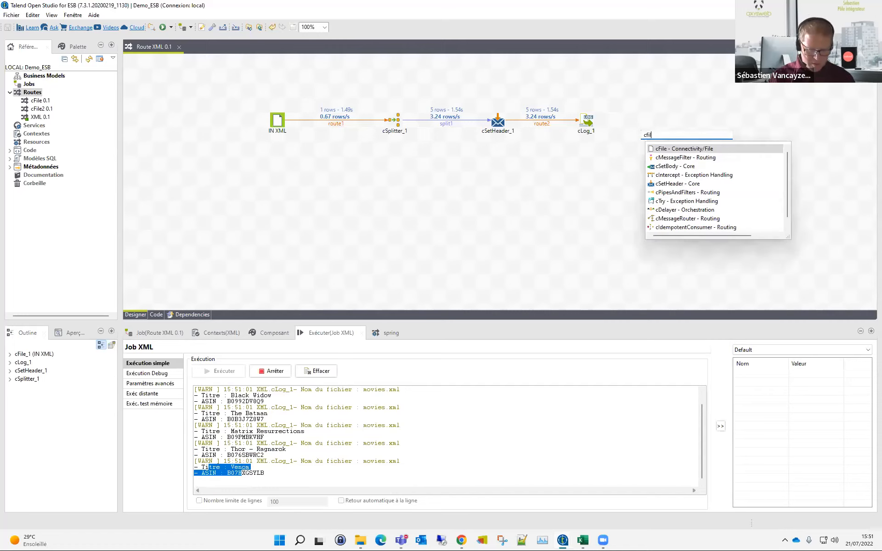
pyautogui.press('Return')
pyautogui.moveTo(647, 133); pyautogui.dragTo(659, 121)
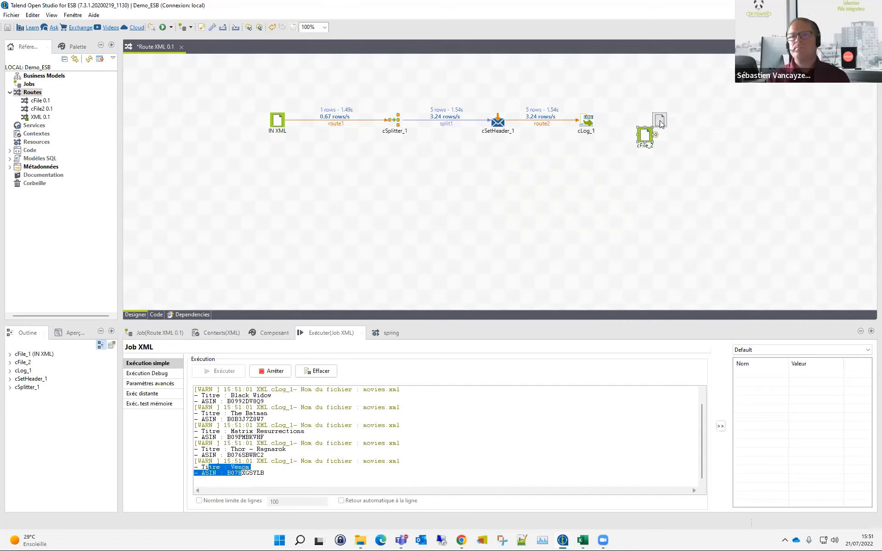
pyautogui.rightClick(587, 120)
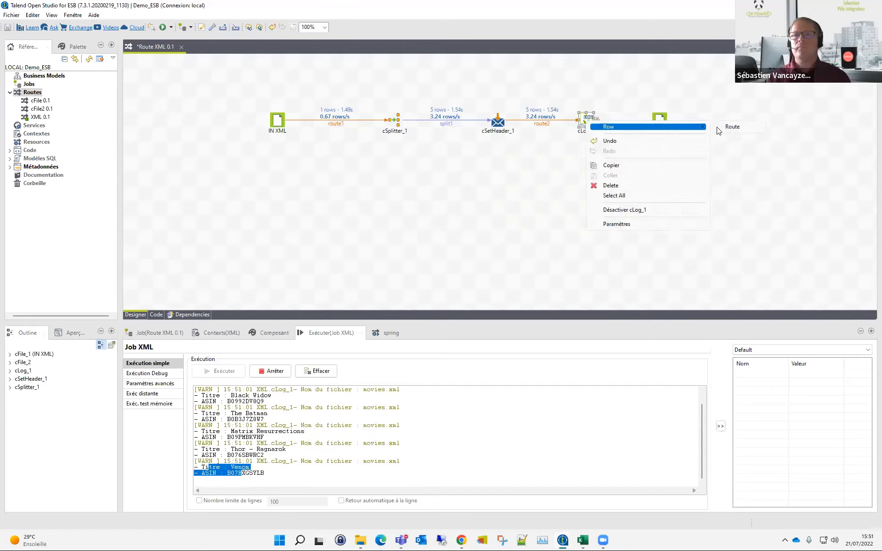
pyautogui.click(725, 127)
pyautogui.click(661, 122)
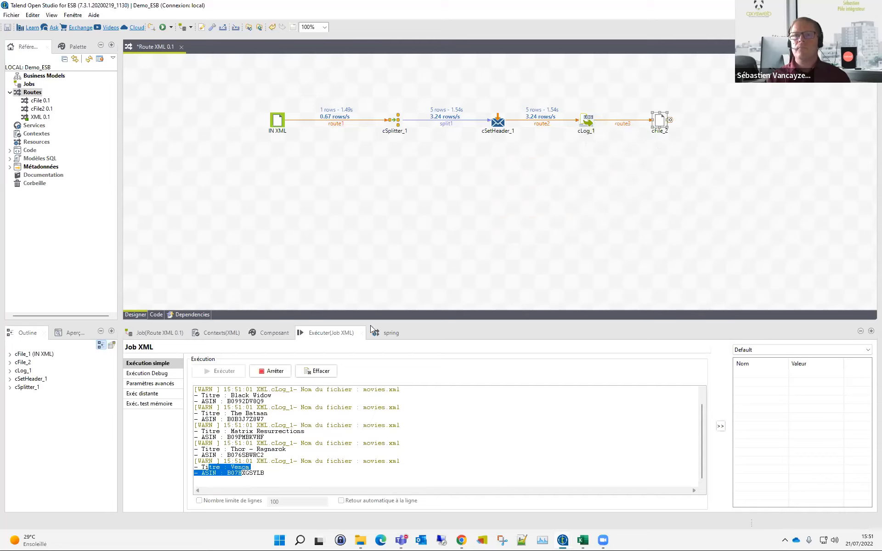
# Step: Set cFile_2's path to "D:/Travaux/ESB/out_movies by reusing the base path copied from the IN XML component
pyautogui.click(274, 333)
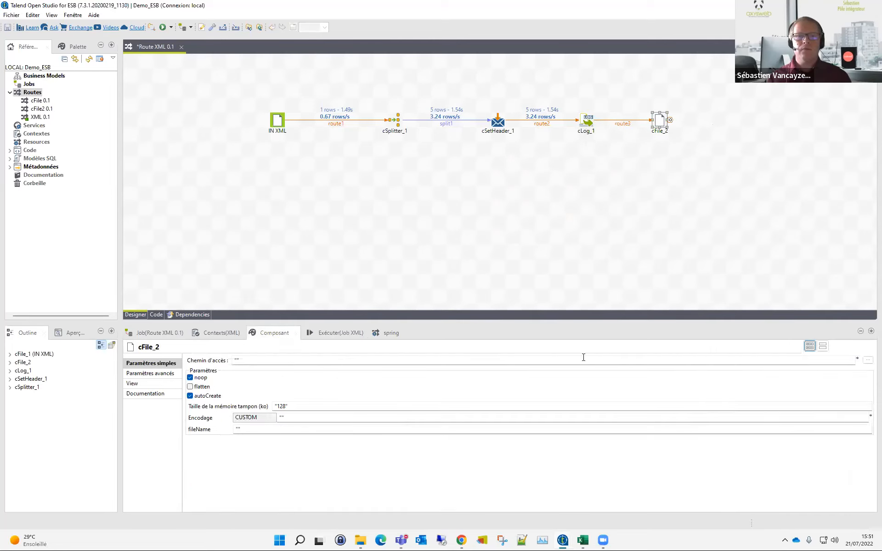
pyautogui.click(278, 123)
pyautogui.moveTo(274, 363); pyautogui.dragTo(233, 364)
pyautogui.hotkey('ctrl', 'c')
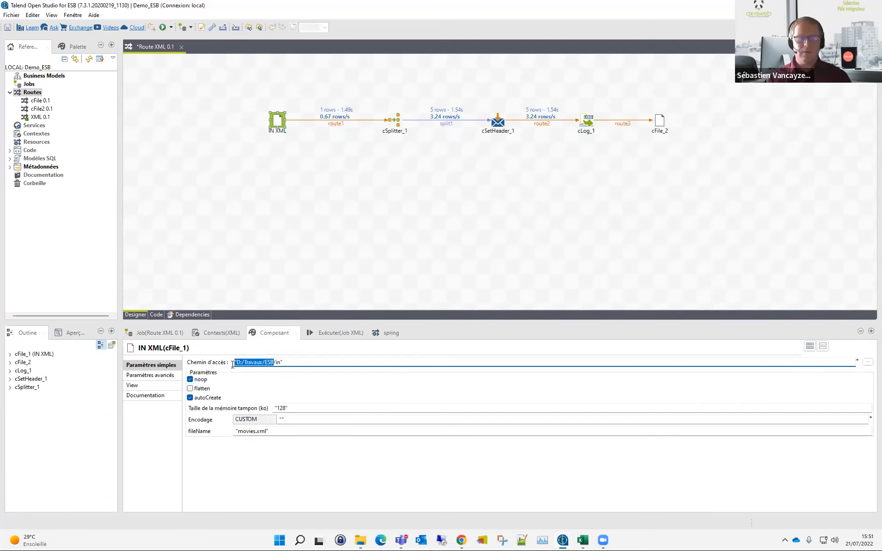
pyautogui.click(660, 121)
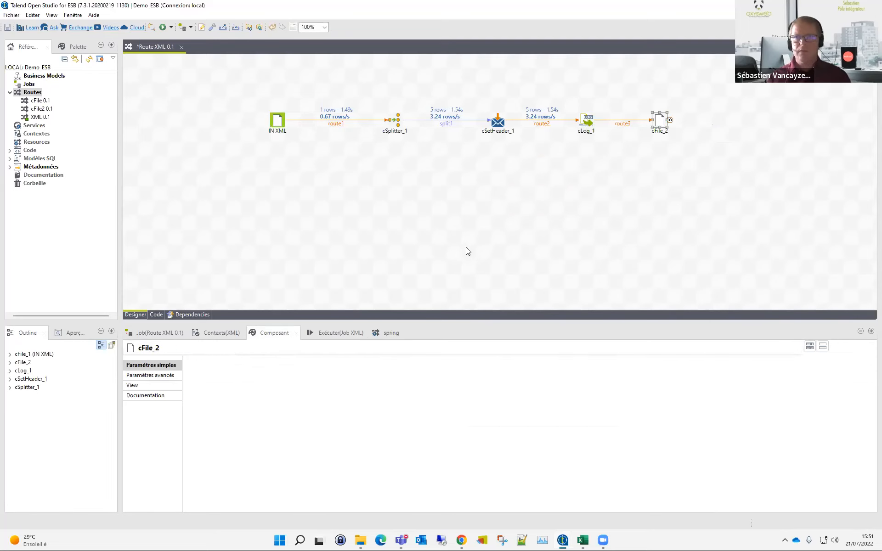
pyautogui.hotkey('ctrl', 'v')
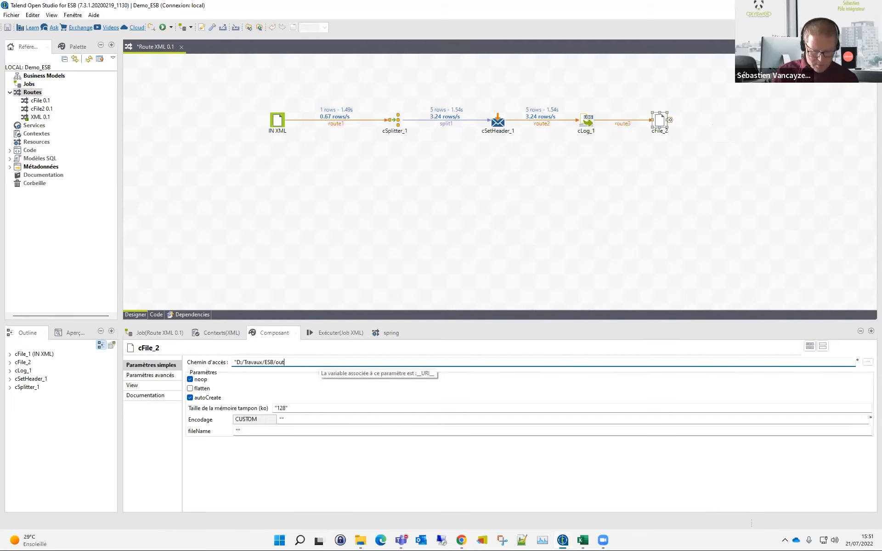
pyautogui.write('/out_movies')
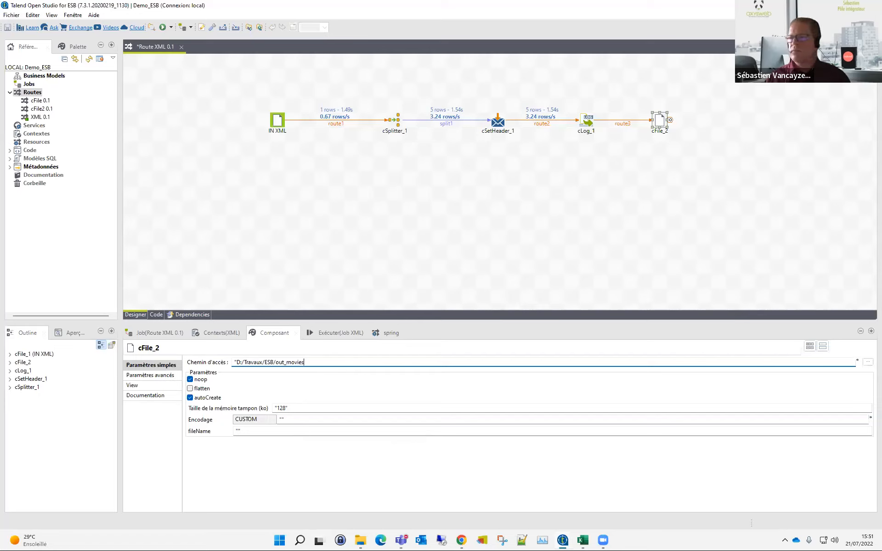
pyautogui.hotkey('alt', 'Tab')
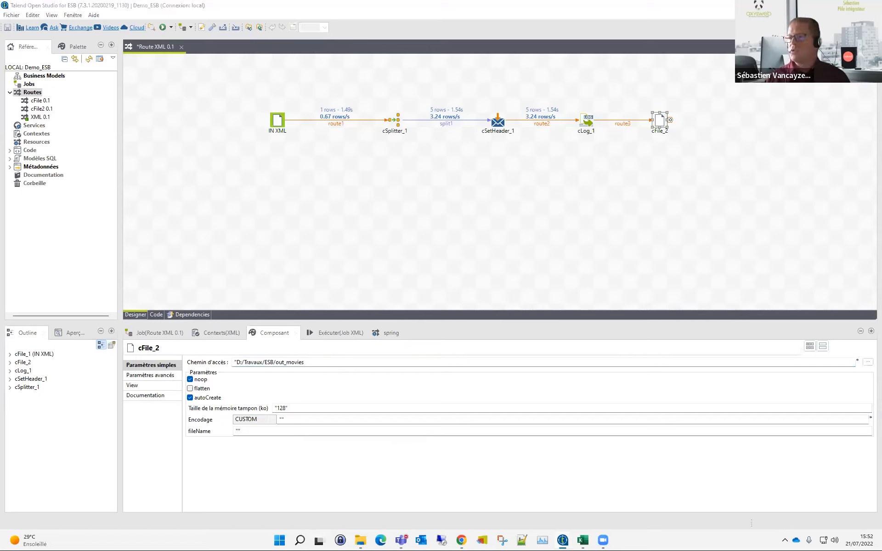
# Step: Set cFile_2's output file name to "${in.header.Asin}_${in.header.Titre}.xml"
pyautogui.click(247, 432)
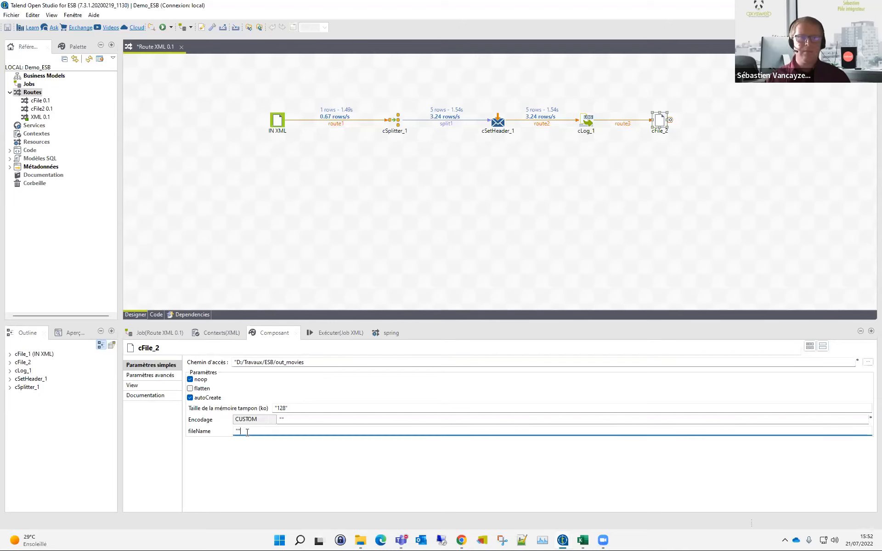
pyautogui.write('"${in.header.Asin}_${in.header.Titre}.xml"')
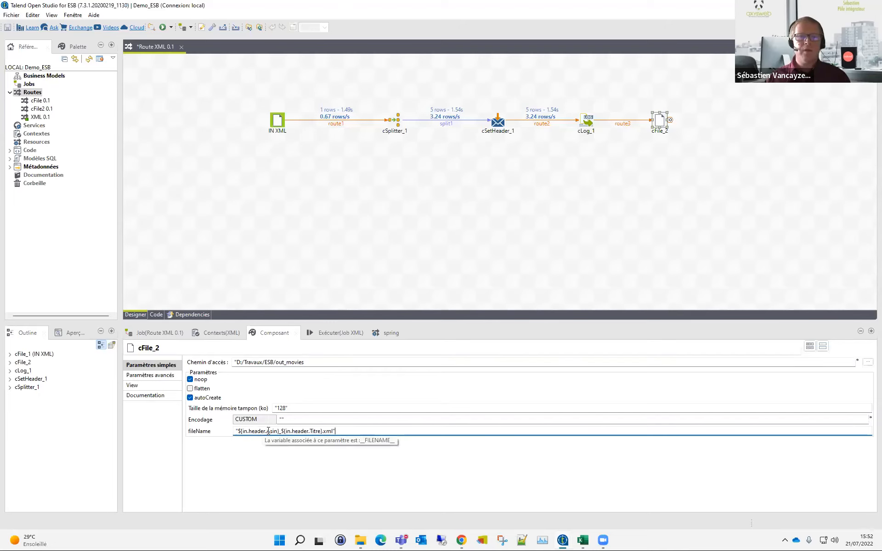
pyautogui.moveTo(266, 432); pyautogui.dragTo(321, 431)
pyautogui.click(327, 432)
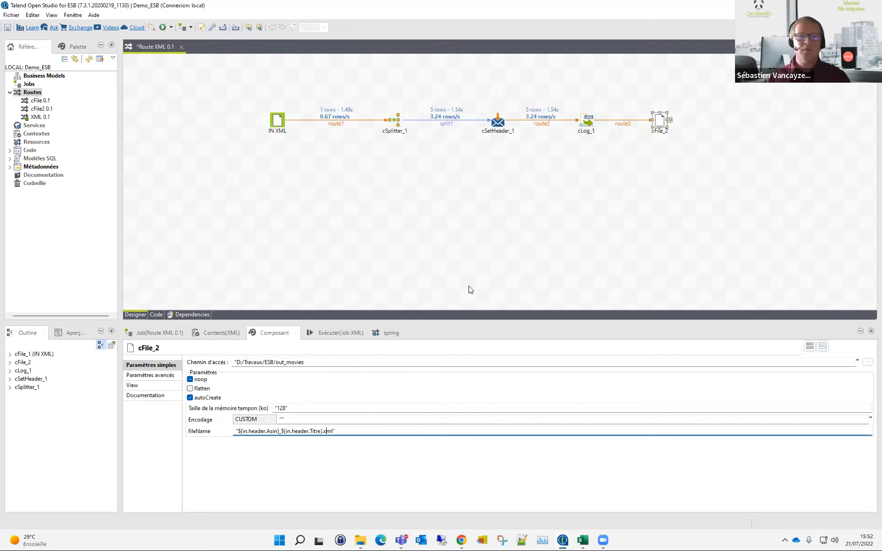
# Step: Rename the cFile_2 component on the canvas as OUT
pyautogui.click(647, 153)
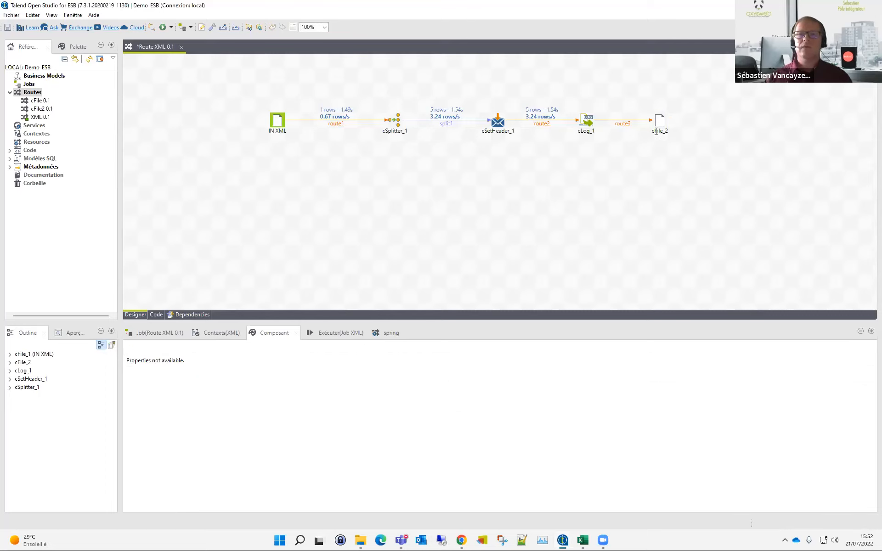
pyautogui.click(656, 131)
pyautogui.write('OUT')
pyautogui.press('Return')
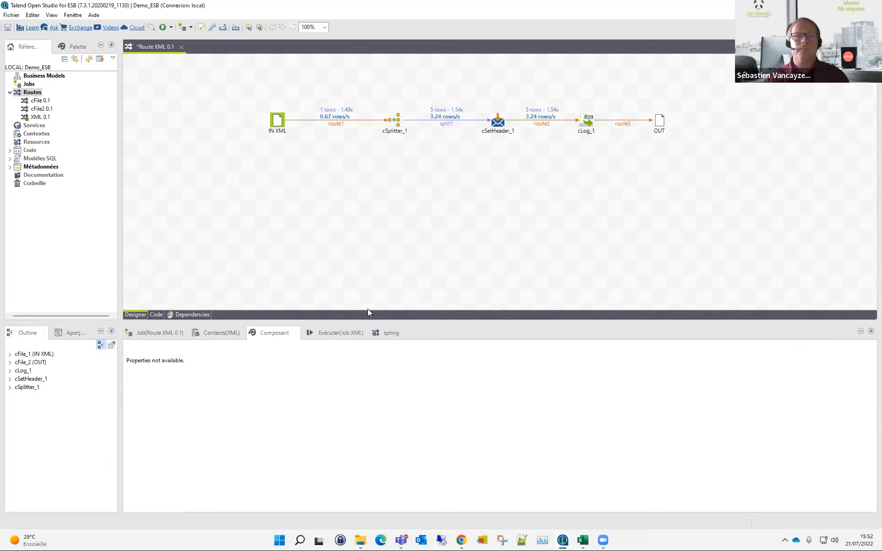
# Step: Switch to File Explorer, go up from the out folder to the ESB folder, and make the window taller
pyautogui.moveTo(362, 540)
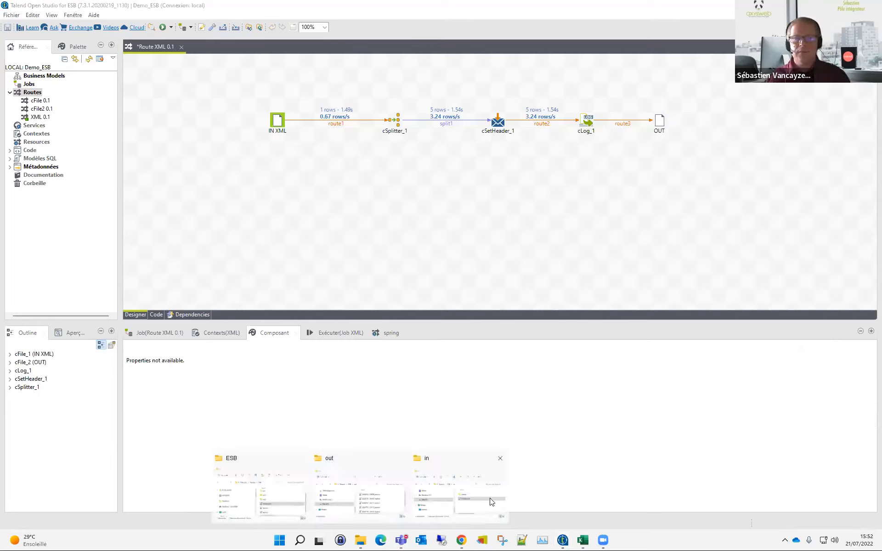
pyautogui.click(351, 505)
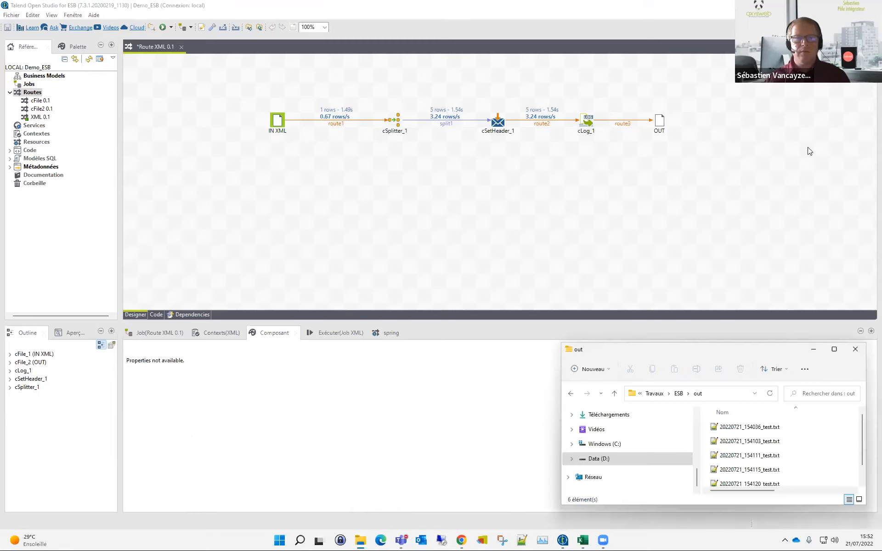
pyautogui.click(689, 393)
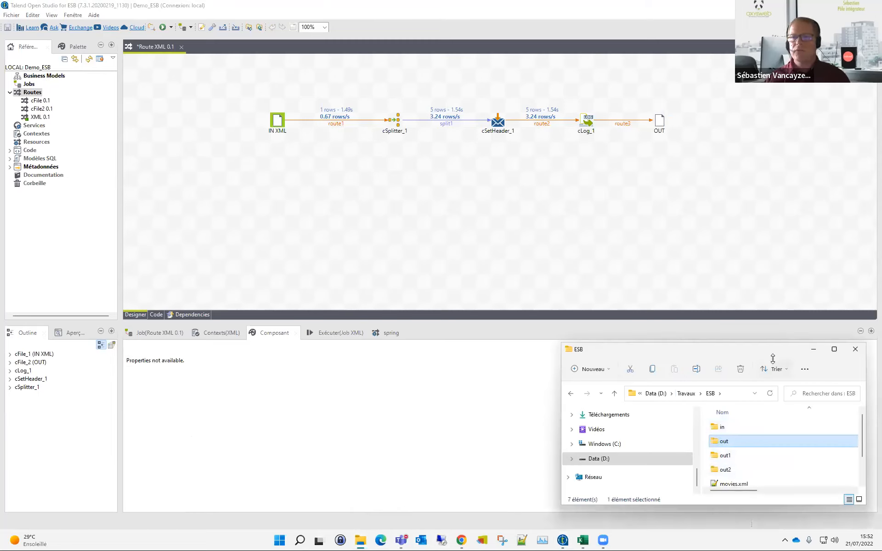
pyautogui.moveTo(774, 343); pyautogui.dragTo(774, 298)
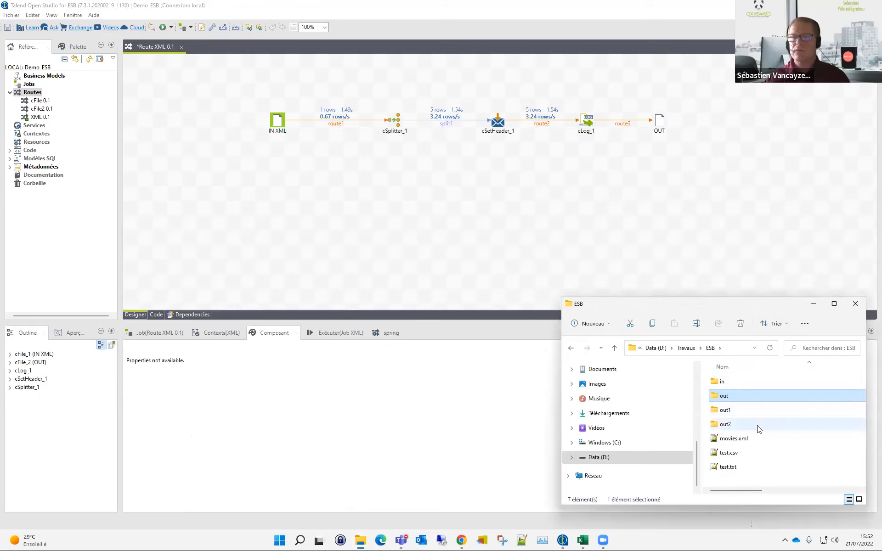
# Step: Stop and rerun the route, and bring up the ESB folder to look for the output
pyautogui.click(320, 332)
pyautogui.click(266, 371)
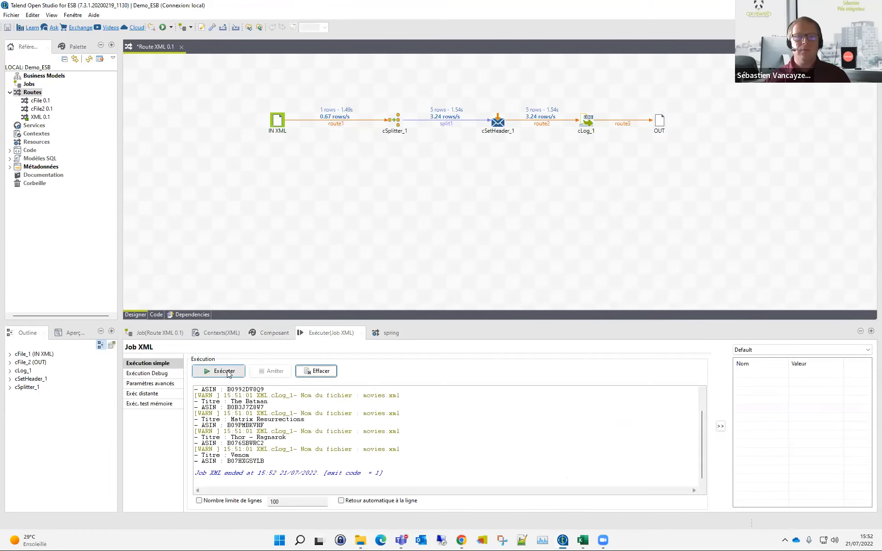
pyautogui.click(221, 370)
pyautogui.moveTo(361, 540)
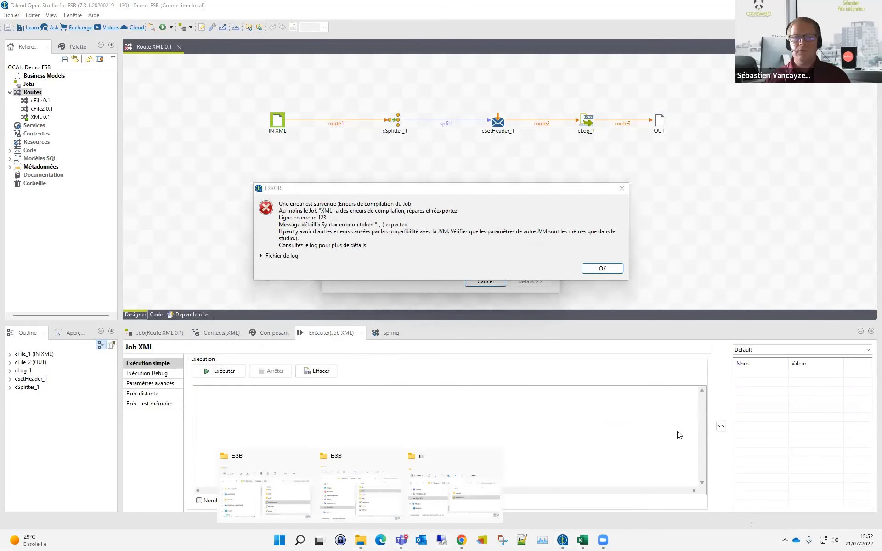
pyautogui.click(366, 494)
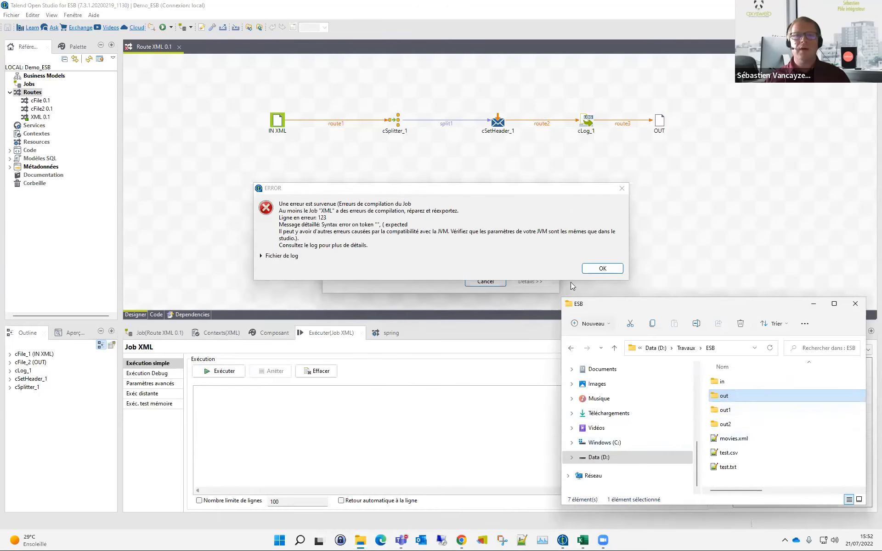
# Step: Dismiss the compilation error and complete OUT's path with its missing closing quote as "D:/Travaux/ESB/out_movies"
pyautogui.click(602, 268)
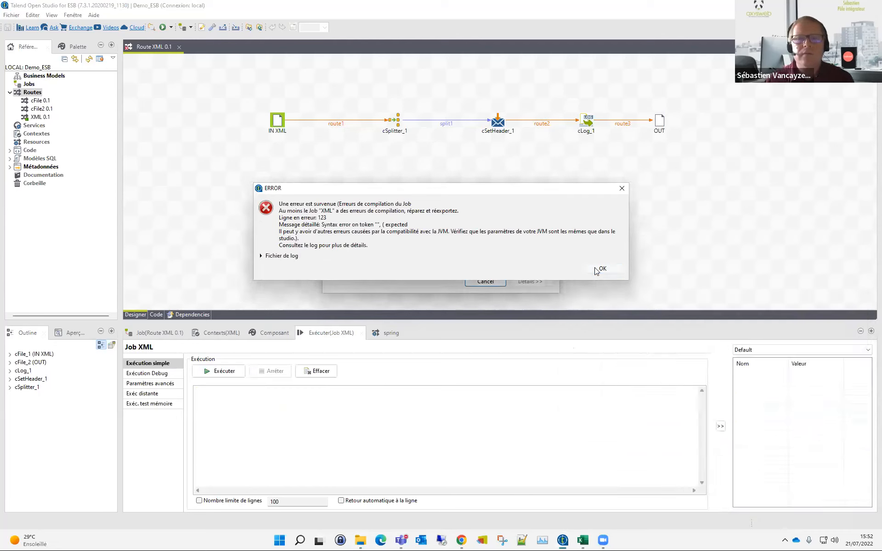
pyautogui.click(660, 121)
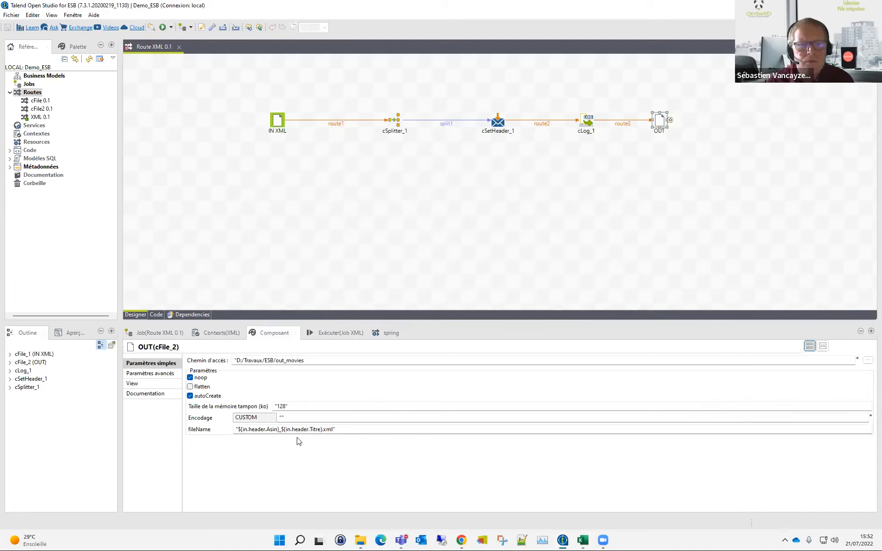
pyautogui.click(310, 366)
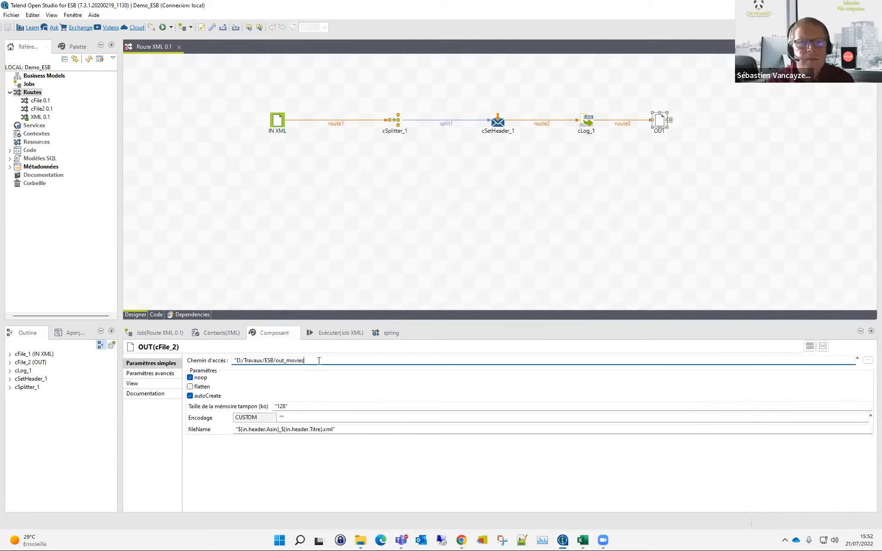
pyautogui.click(867, 361)
pyautogui.click(404, 253)
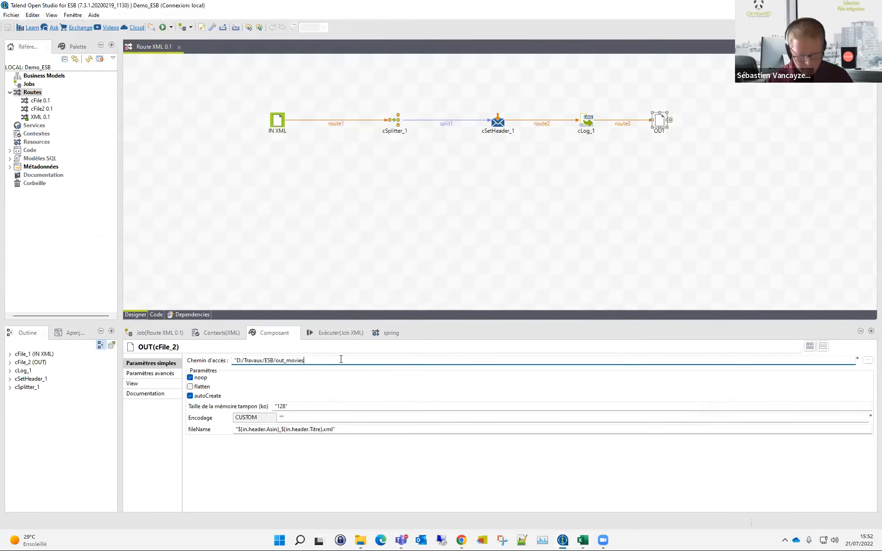
# Step: Rerun the XML route and open the generated out_movies folder in File Explorer
pyautogui.click(345, 334)
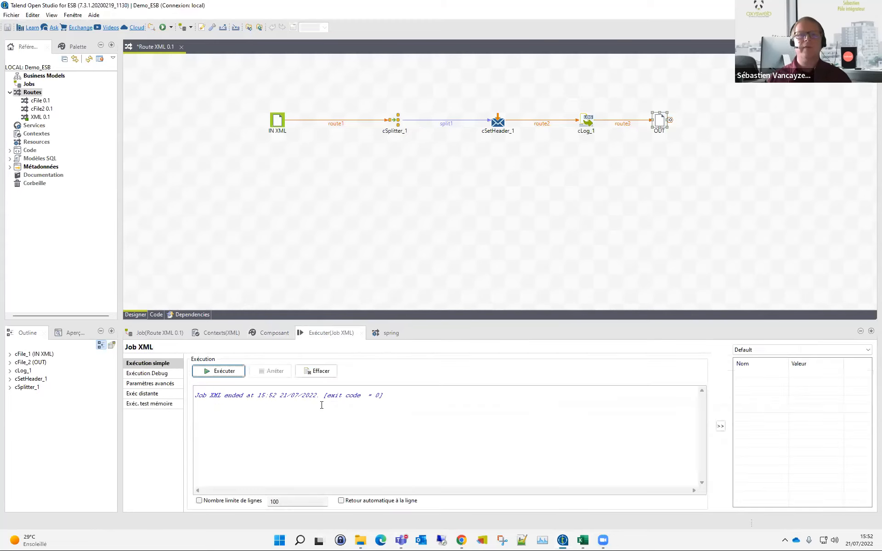
pyautogui.click(238, 378)
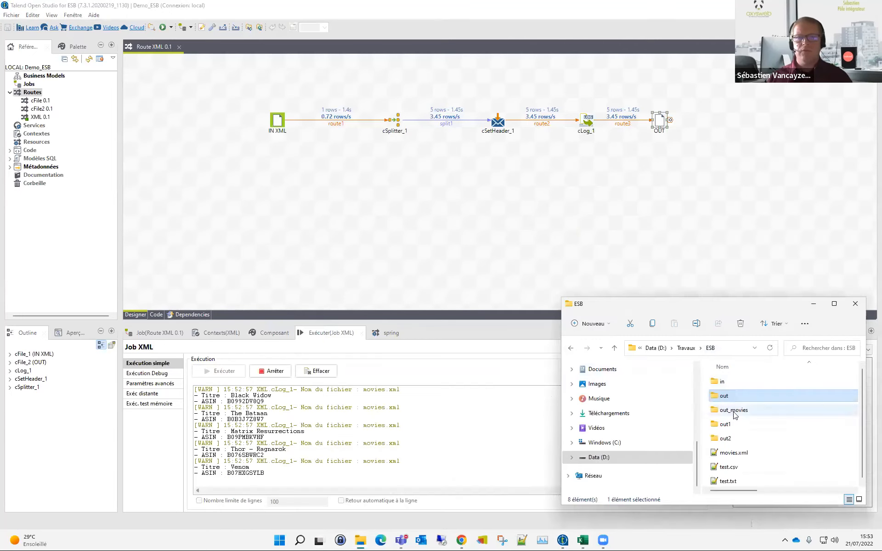
pyautogui.doubleClick(745, 412)
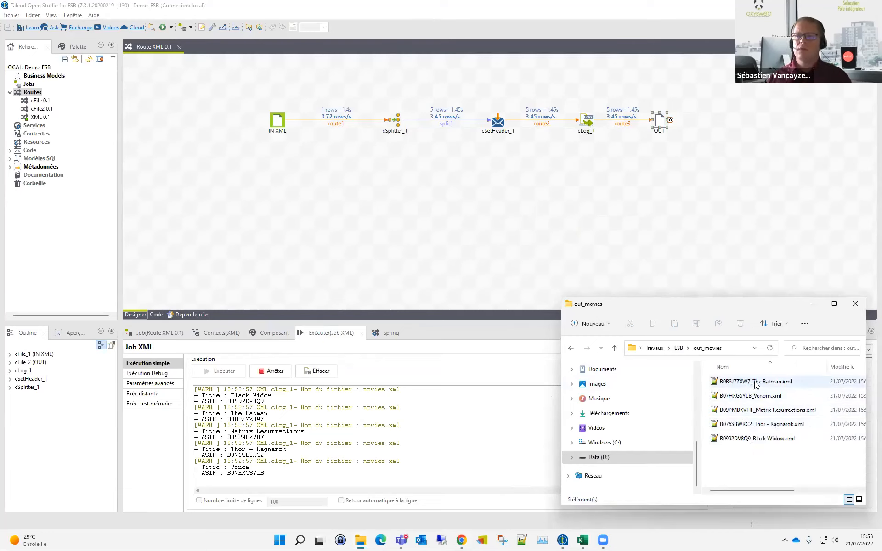
# Step: Open the The Batman XML file to examine its movie element, then close it, movies.xml and Notepad++
pyautogui.doubleClick(780, 382)
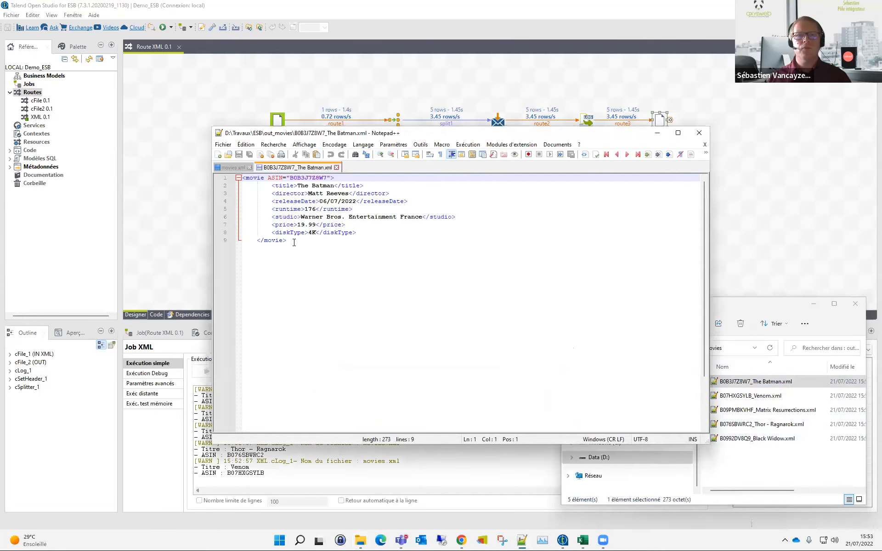
pyautogui.moveTo(295, 240); pyautogui.dragTo(224, 177)
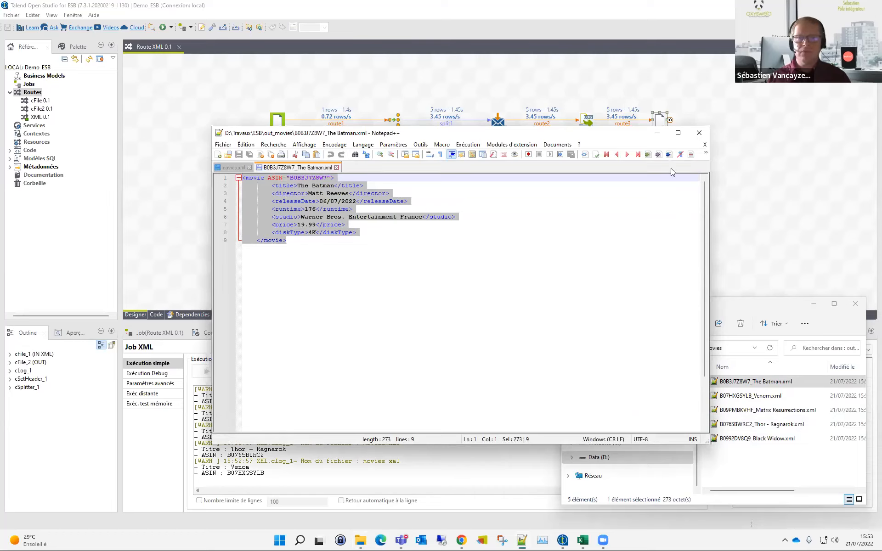
pyautogui.click(337, 168)
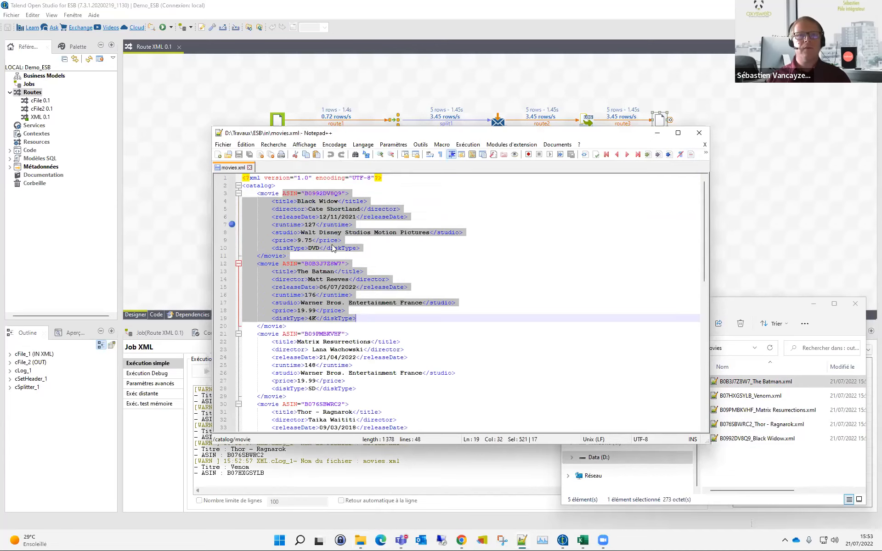
pyautogui.click(249, 168)
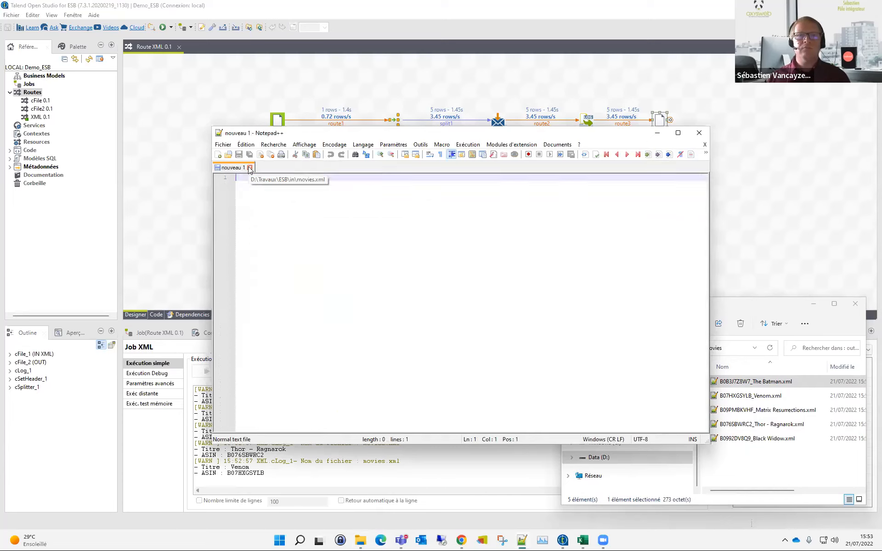
pyautogui.click(699, 133)
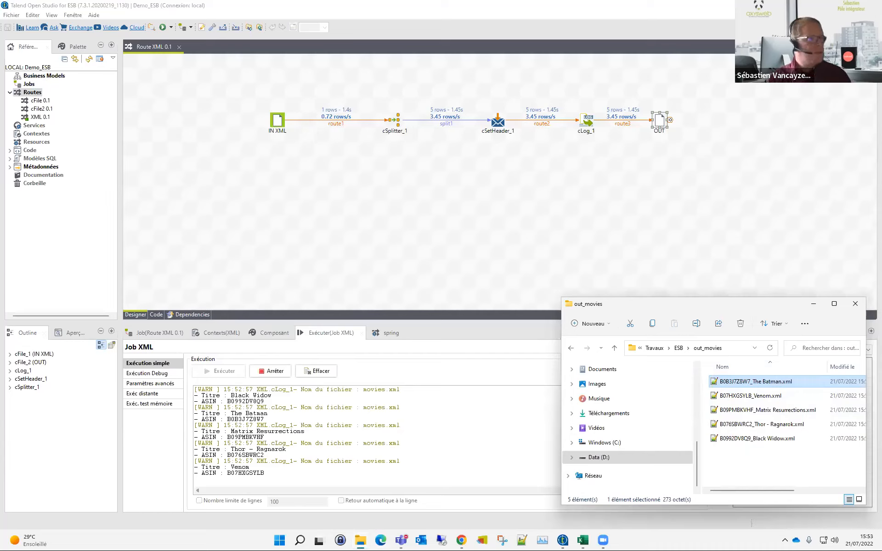
pyautogui.hotkey('alt', 'Tab')
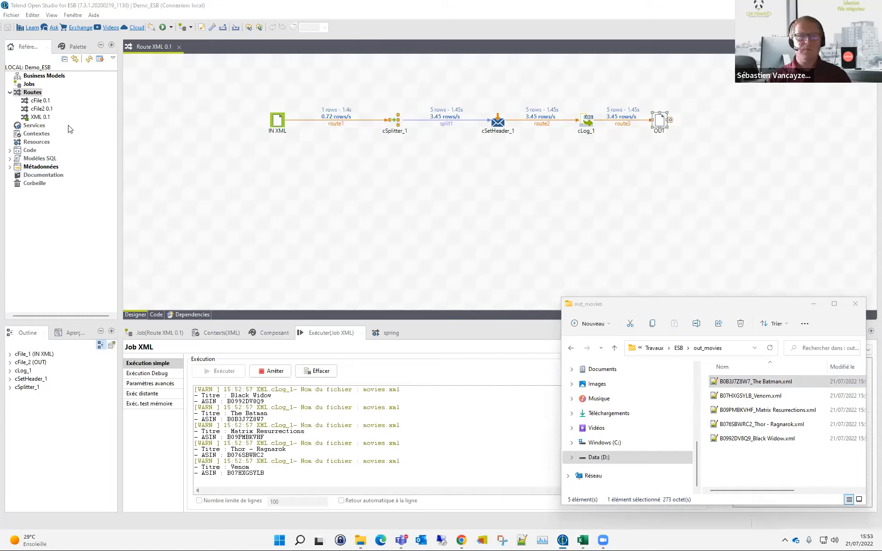
pyautogui.click(279, 133)
pyautogui.click(279, 125)
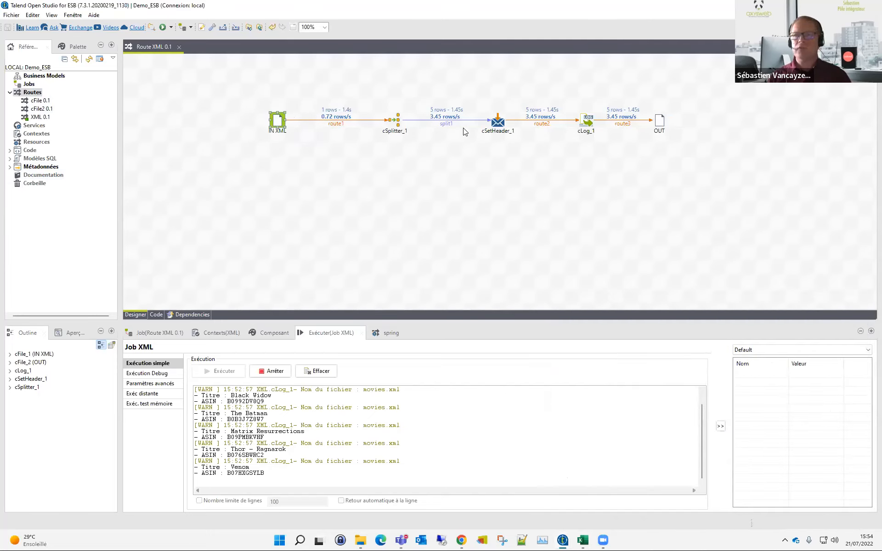
pyautogui.moveTo(568, 81); pyautogui.dragTo(718, 164)
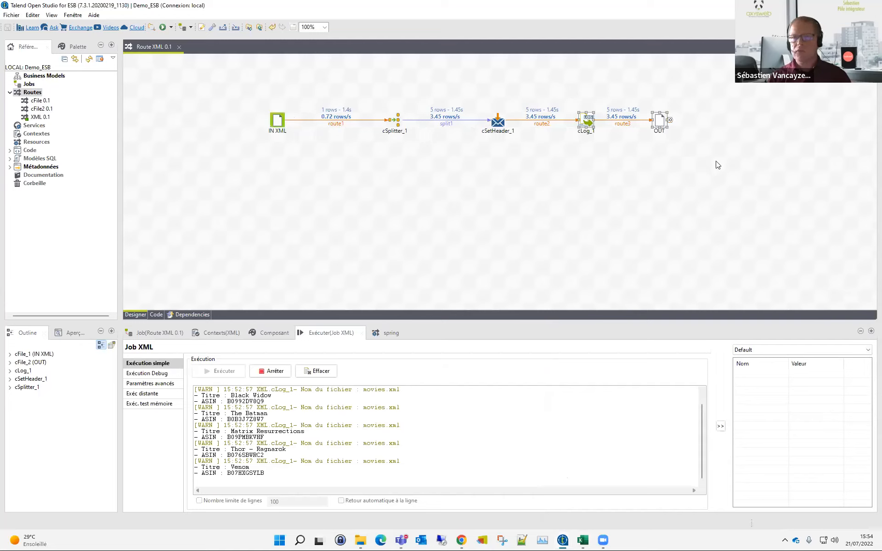
# Step: Add a cMessageRouter component to the Talend route canvas, placed below the link between cSplitter_1 and cSetHeader_1
pyautogui.click(481, 201)
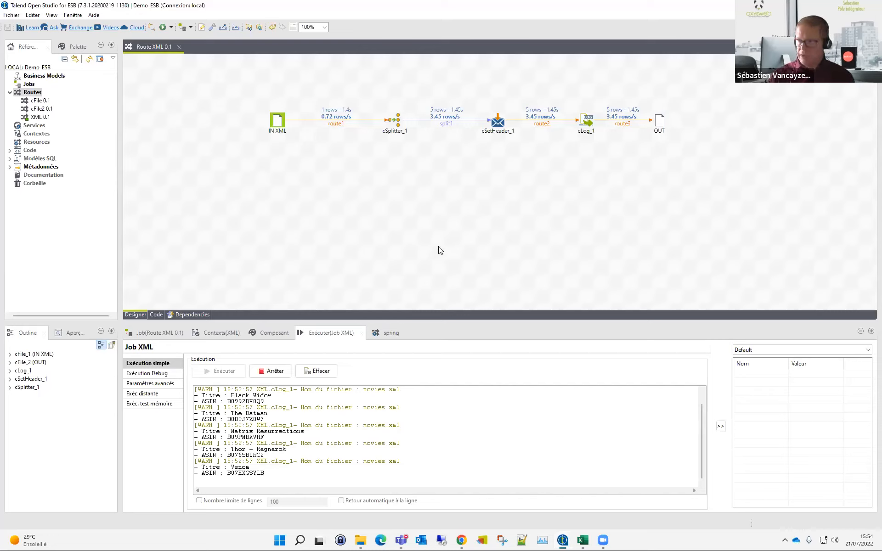
pyautogui.write('c')
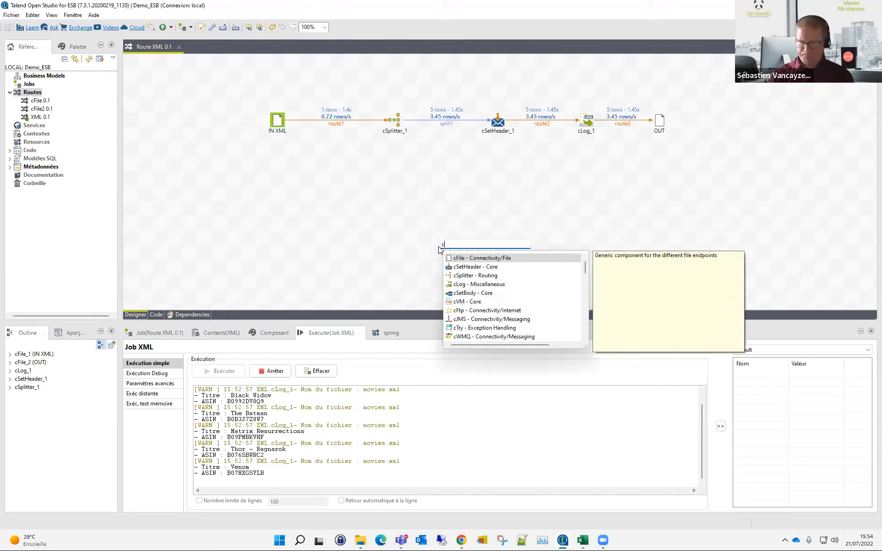
pyautogui.write('Mess')
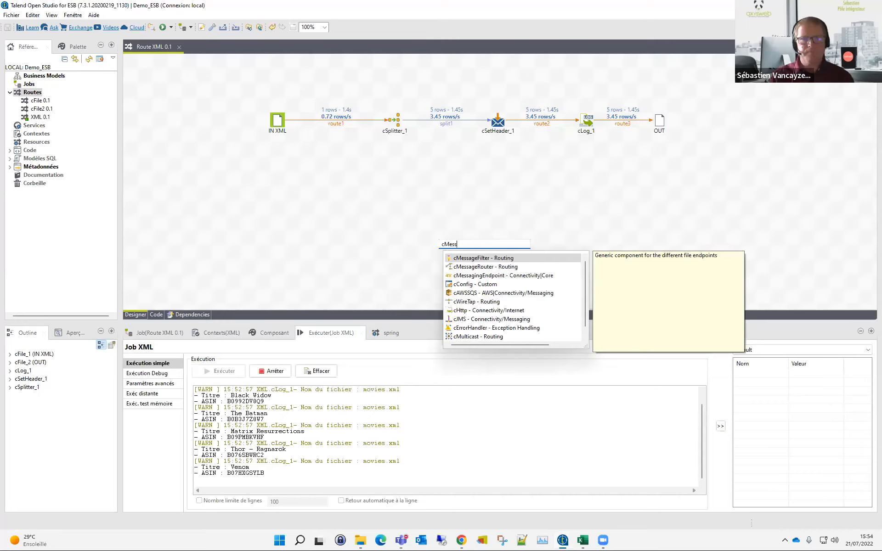
pyautogui.press('Down')
pyautogui.press('Return')
pyautogui.moveTo(442, 257); pyautogui.dragTo(457, 183)
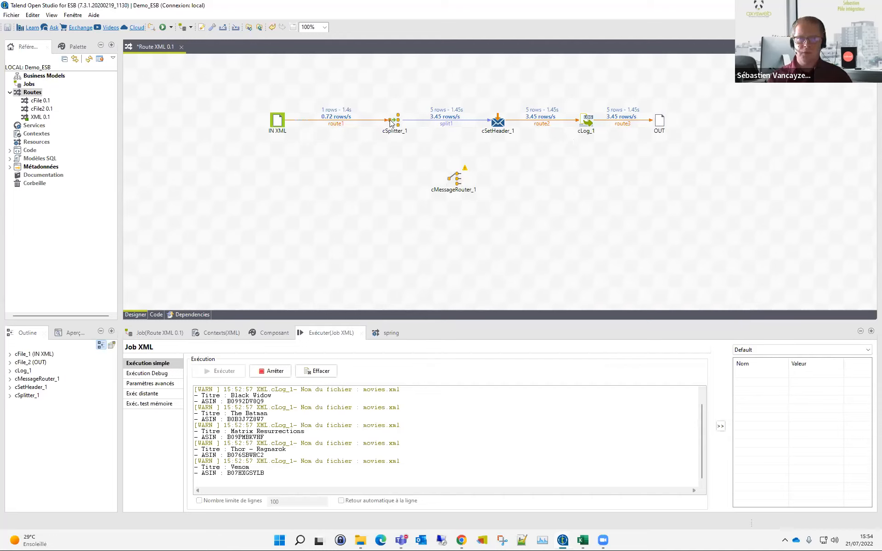
# Step: Shift IN XML, cSplitter_1 and cSetHeader_1 away from cLog_1 to make room, and place cMessageRouter_1 just below route2
pyautogui.moveTo(392, 122); pyautogui.dragTo(373, 126)
pyautogui.moveTo(498, 121); pyautogui.dragTo(454, 121)
pyautogui.moveTo(252, 90); pyautogui.dragTo(369, 122)
pyautogui.moveTo(453, 178); pyautogui.dragTo(468, 149)
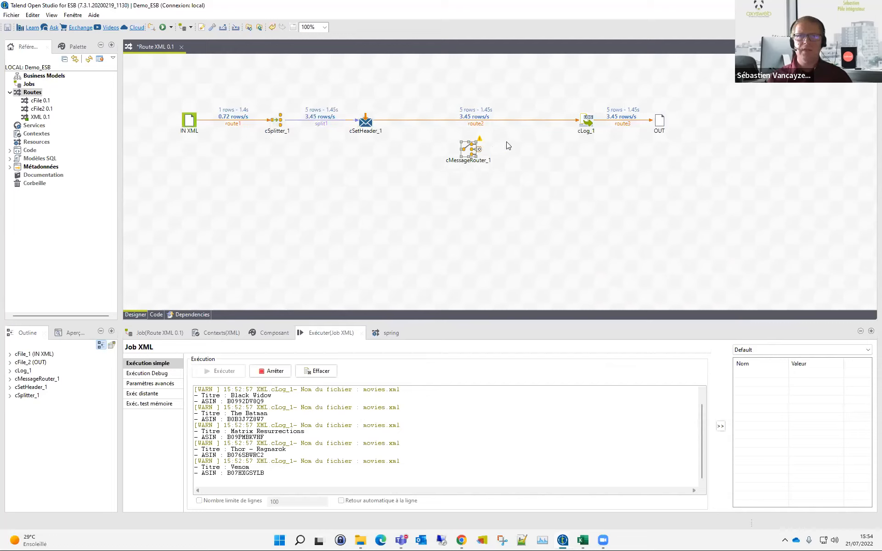
# Step: Reconnect route2 from cLog_1 to cMessageRouter_1 and align the router with the other components
pyautogui.click(558, 120)
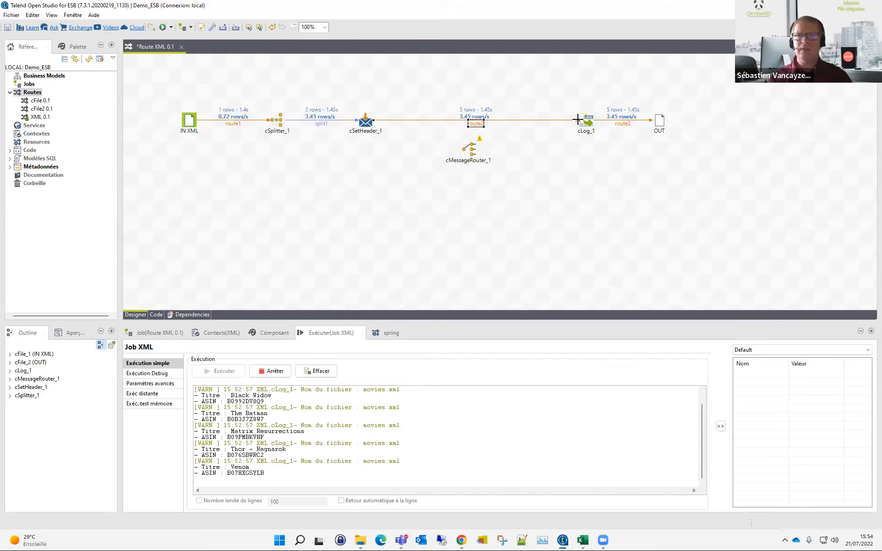
pyautogui.moveTo(576, 120)
pyautogui.mouseDown()
pyautogui.moveTo(454, 154)
pyautogui.moveTo(477, 152)
pyautogui.moveTo(478, 130)
pyautogui.moveTo(492, 122)
pyautogui.moveTo(480, 127)
pyautogui.moveTo(572, 122)
pyautogui.mouseUp()
pyautogui.click(477, 131)
pyautogui.press('Escape')
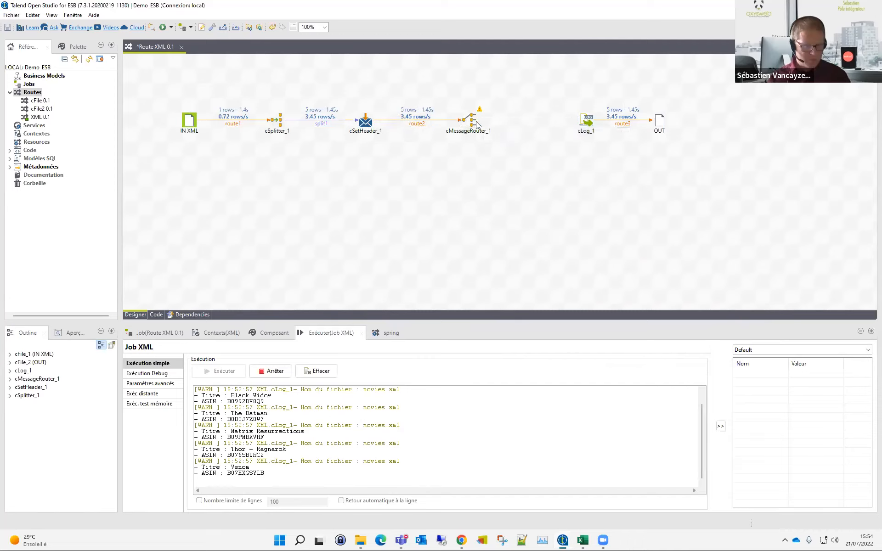
# Step: Stretch the cMessageRouter_1 component into a tall block on the canvas so several branches can leave it
pyautogui.moveTo(469, 123); pyautogui.dragTo(475, 200)
pyautogui.click(532, 189)
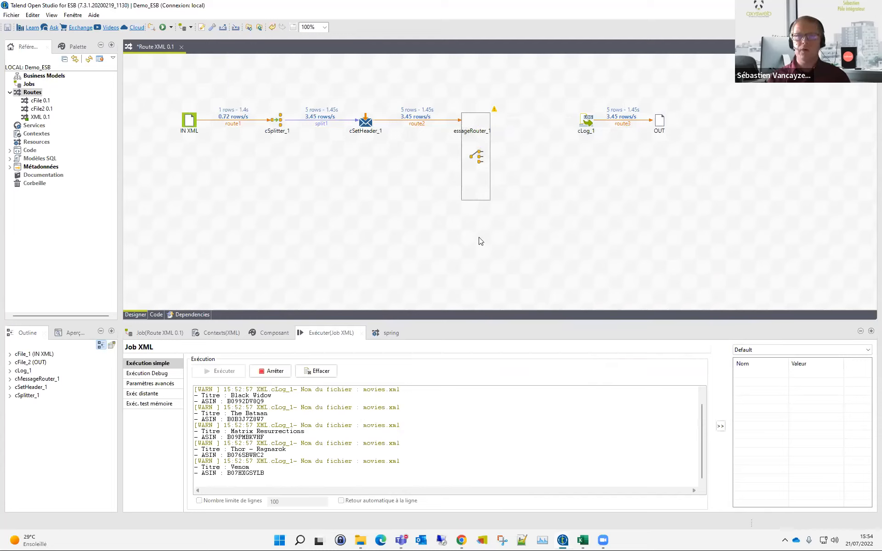
pyautogui.moveTo(477, 171)
pyautogui.mouseDown()
pyautogui.moveTo(477, 155)
pyautogui.moveTo(478, 171)
pyautogui.mouseUp()
pyautogui.click(584, 182)
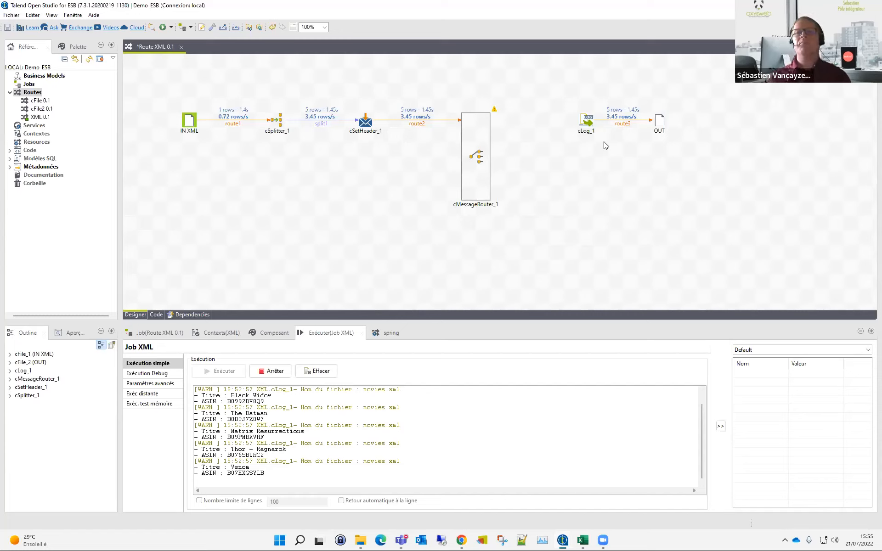
# Step: Connect cMessageRouter_1 to cLog_1 with a When trigger
pyautogui.rightClick(481, 136)
pyautogui.moveTo(505, 151)
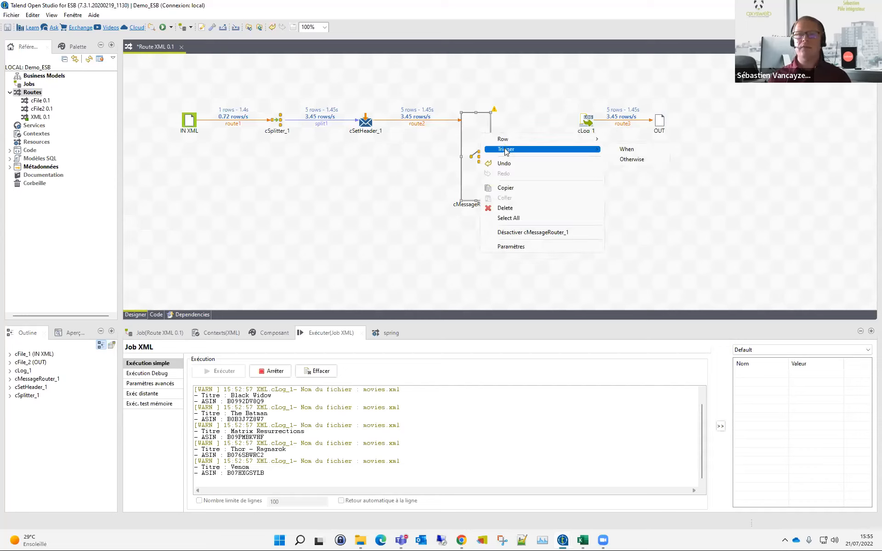
pyautogui.click(478, 133)
pyautogui.rightClick(478, 133)
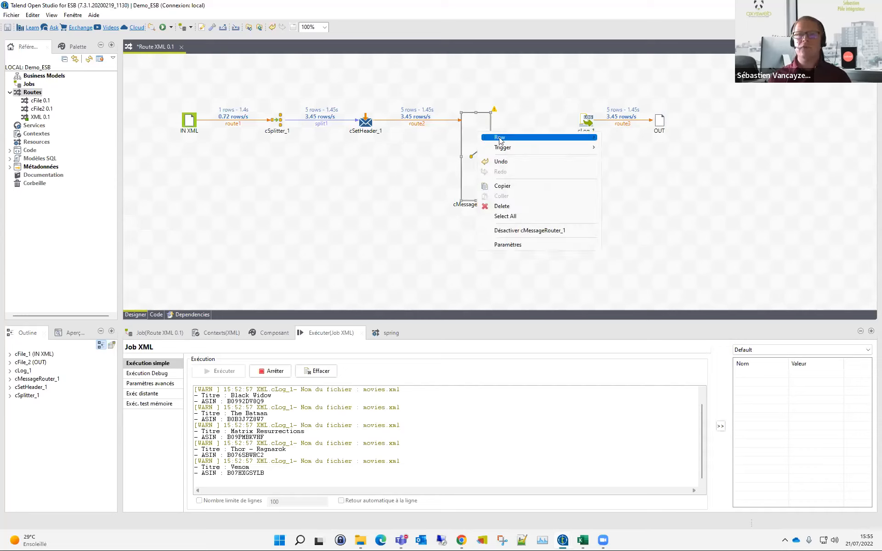
pyautogui.moveTo(507, 153)
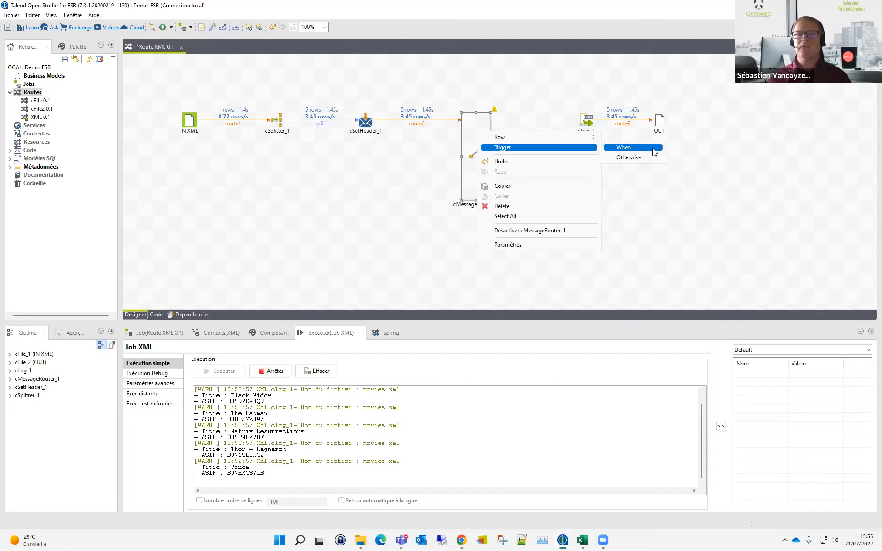
pyautogui.click(653, 152)
pyautogui.click(586, 120)
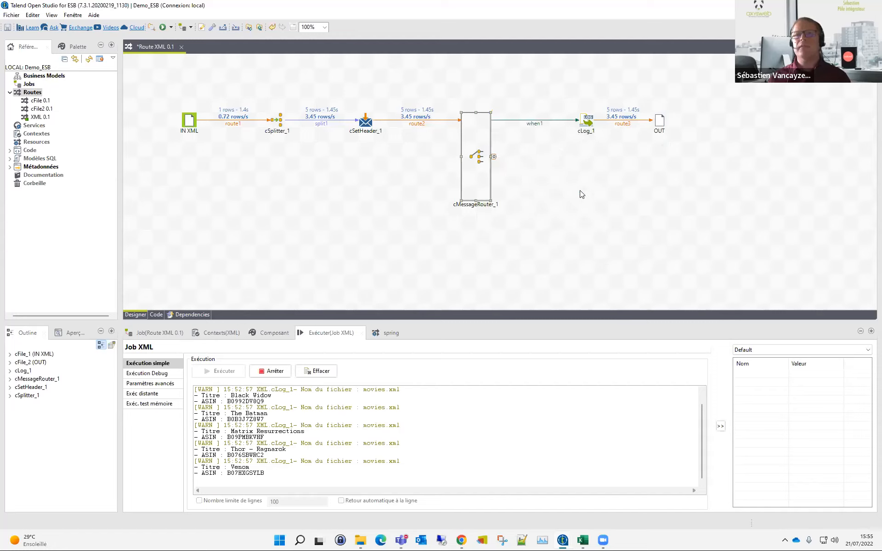
# Step: Set the when1 link's type to xpath and its condition to "/movie/diskType = '4K'"
pyautogui.click(540, 123)
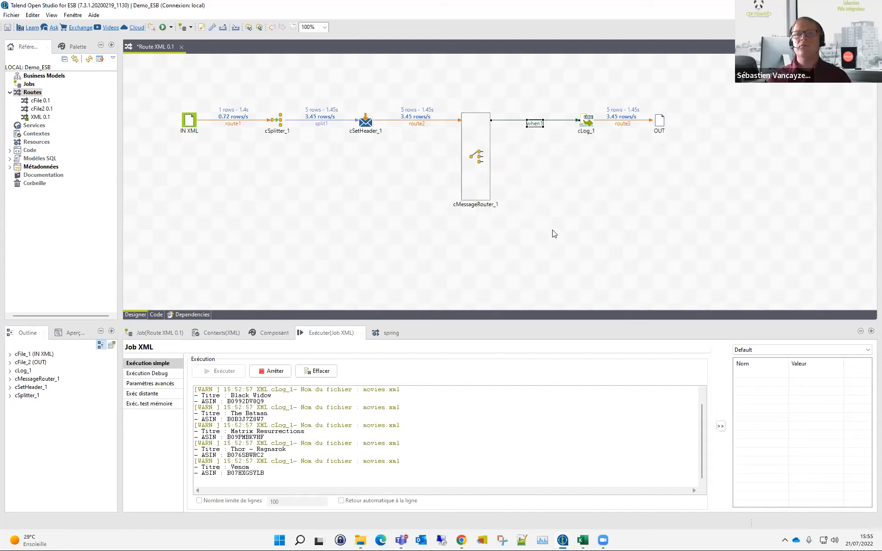
pyautogui.click(289, 338)
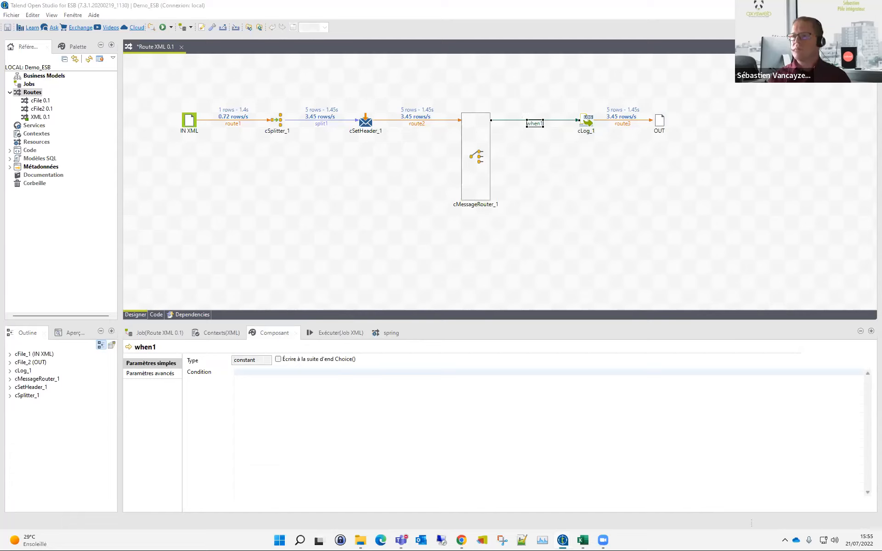
pyautogui.click(535, 123)
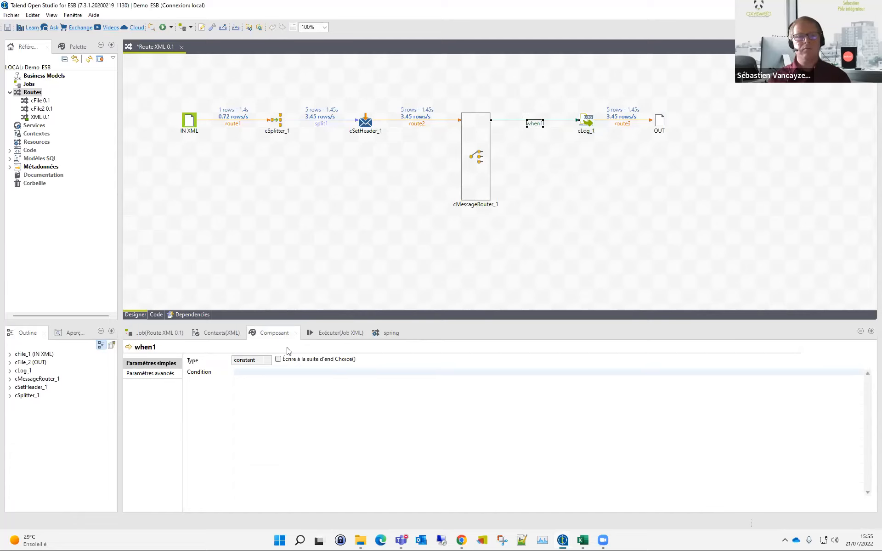
pyautogui.click(269, 360)
pyautogui.click(244, 508)
pyautogui.click(268, 373)
pyautogui.write('"/movie/diskType = \'4K\'"')
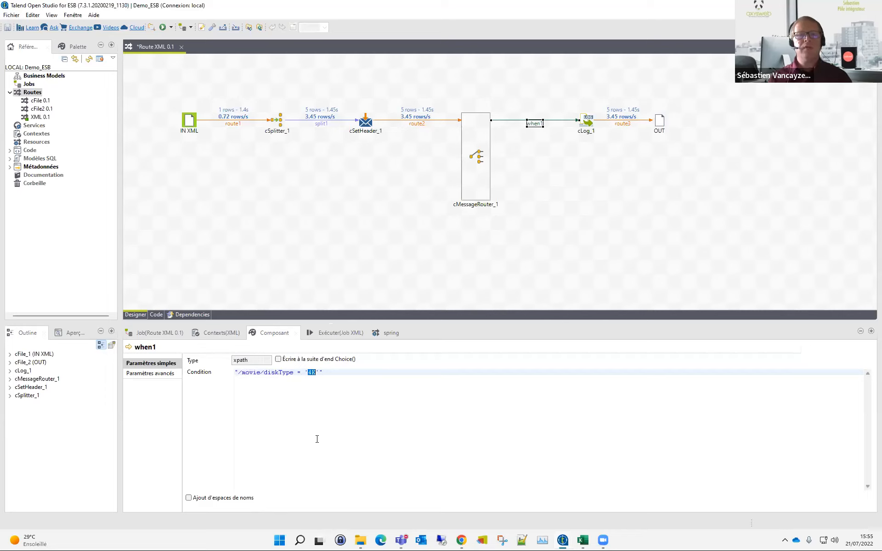
pyautogui.click(439, 265)
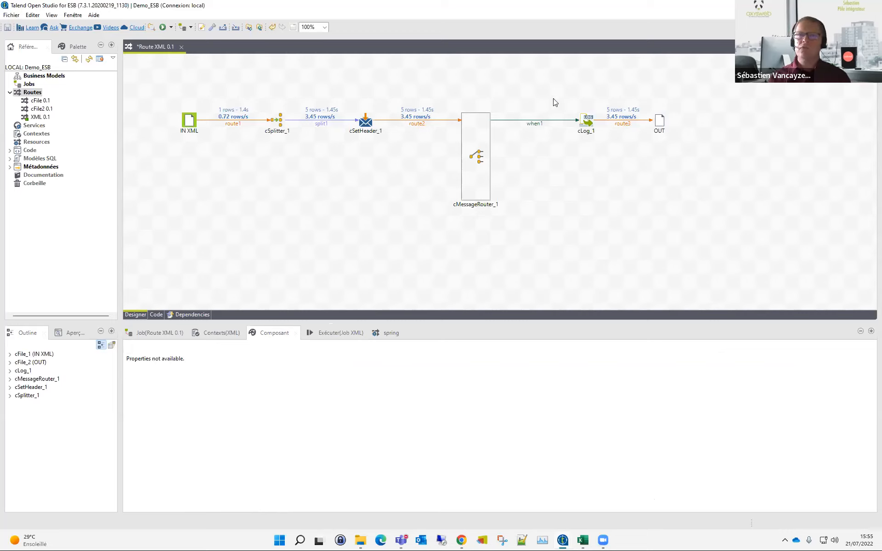
# Step: Rename the cLog_1 component on the canvas as 4K
pyautogui.click(590, 132)
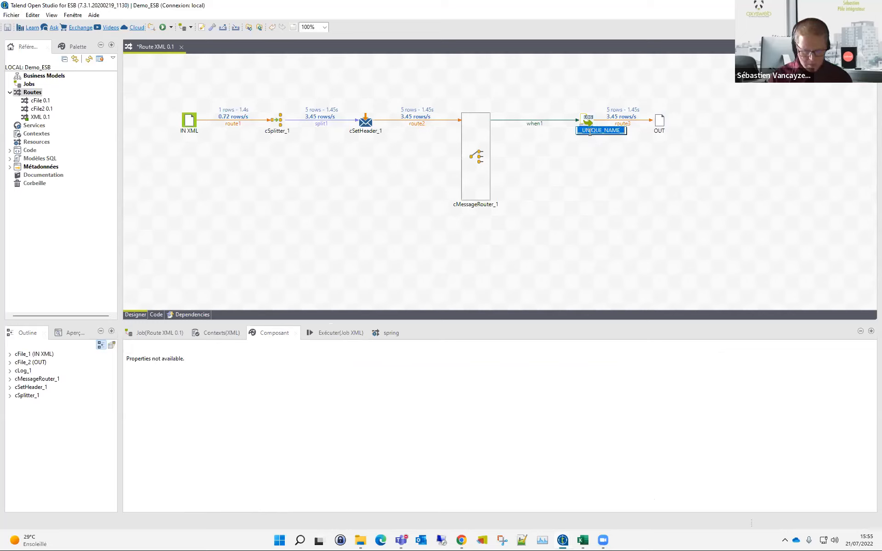
pyautogui.write('4K')
pyautogui.press('Return')
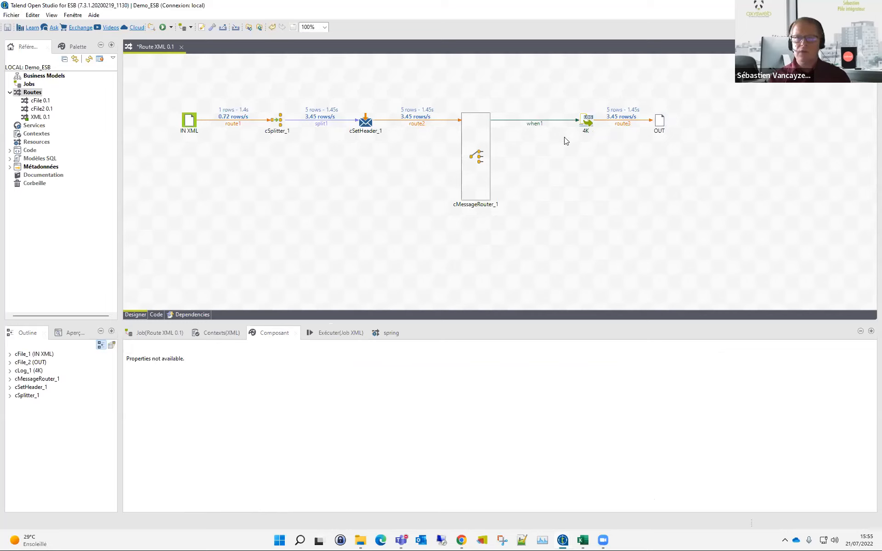
# Step: Duplicate the 4K log component with its OUT file component and place the copies below the first branch
pyautogui.moveTo(567, 108); pyautogui.dragTo(705, 157)
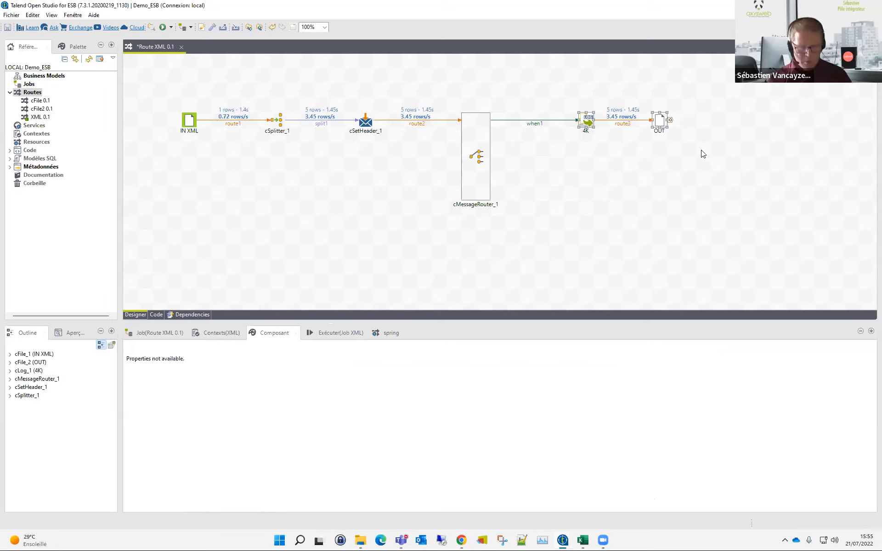
pyautogui.hotkey('ctrl', 'c')
pyautogui.hotkey('ctrl', 'v')
pyautogui.click(495, 300)
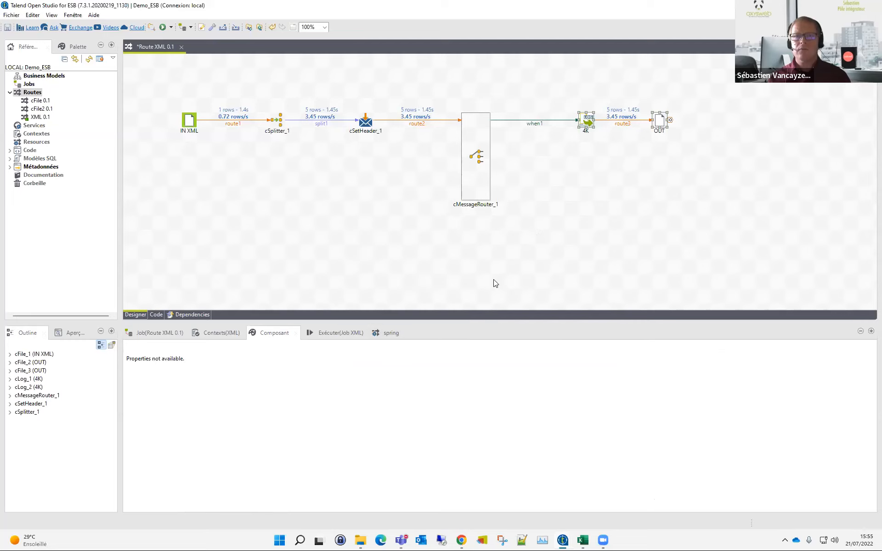
pyautogui.moveTo(501, 151); pyautogui.dragTo(589, 163)
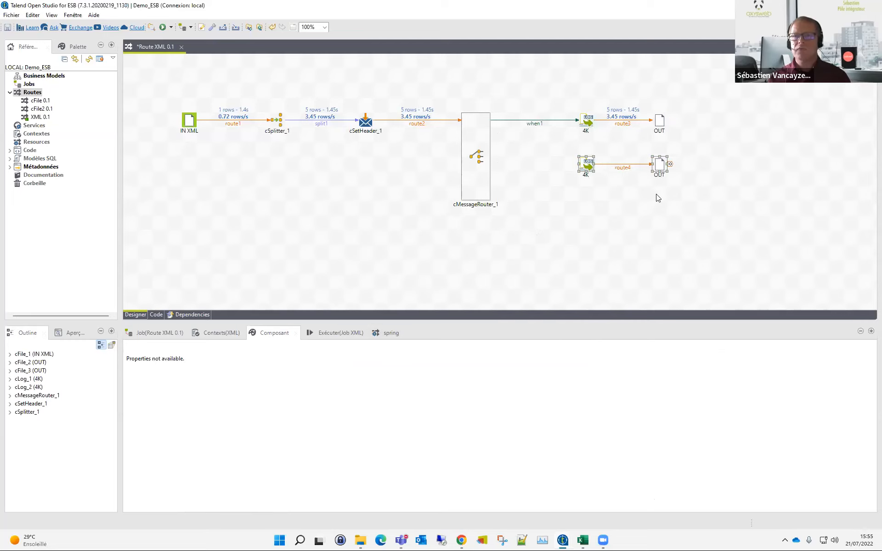
# Step: Rename the copied log component in the second branch as DVD
pyautogui.click(590, 176)
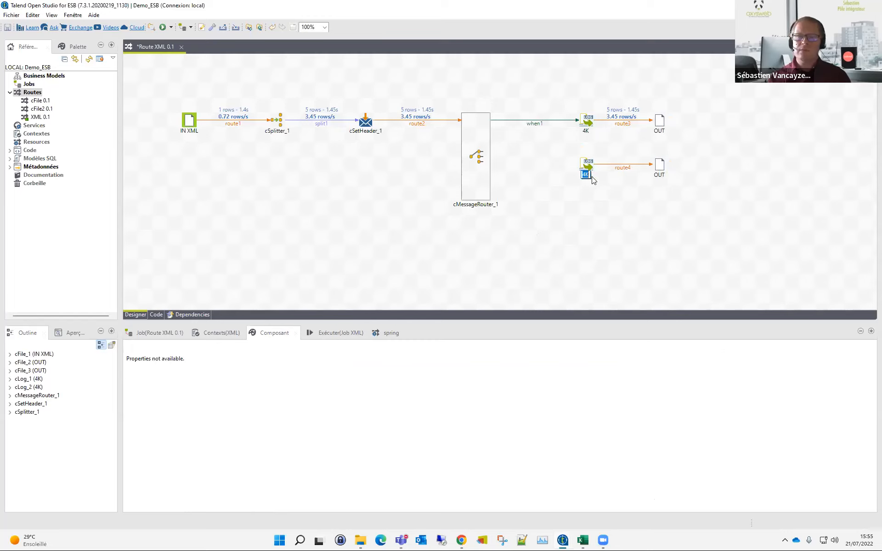
pyautogui.write('DVD')
pyautogui.press('Return')
# Step: Connect cMessageRouter_1 to the second branch's log component with a When trigger
pyautogui.click(489, 173)
pyautogui.rightClick(489, 174)
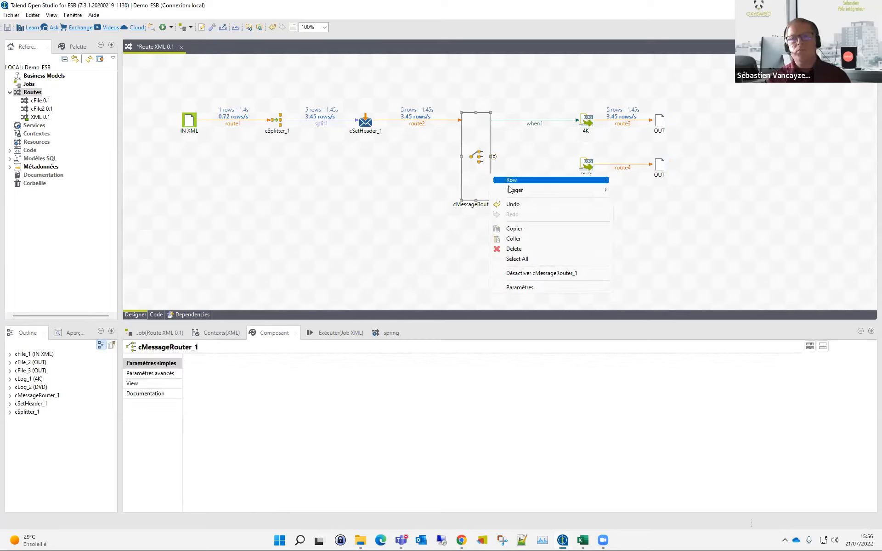
pyautogui.moveTo(510, 189)
pyautogui.click(639, 190)
pyautogui.click(587, 167)
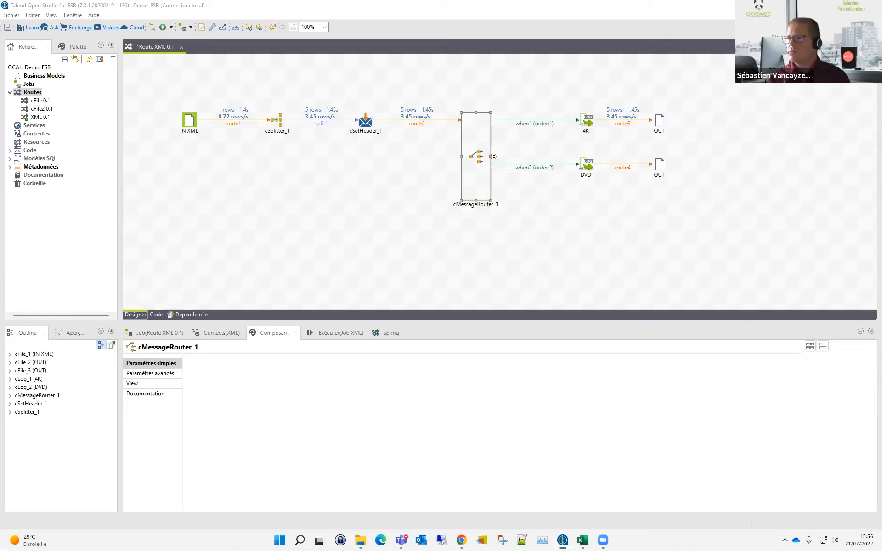
# Step: Set the when2 link's type to xpath and its condition to "/movie/diskType = 'Blu-ray'"
pyautogui.click(538, 163)
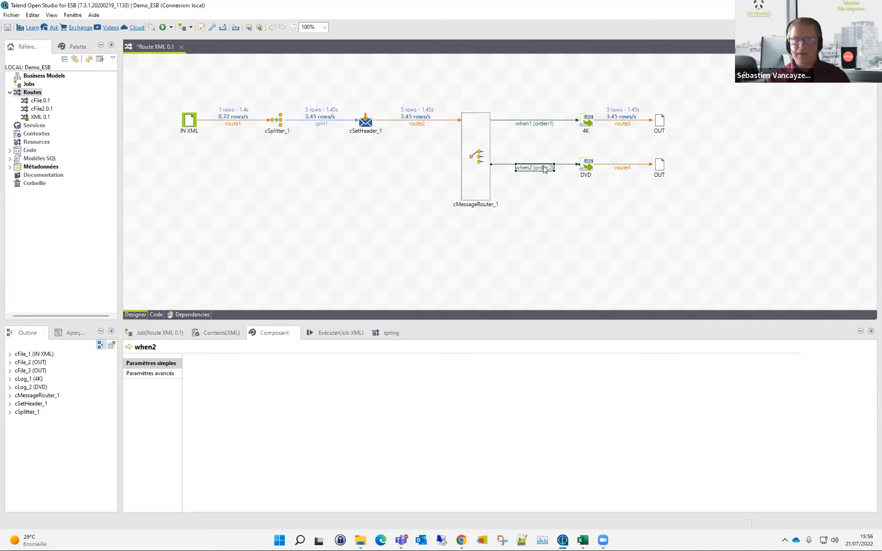
pyautogui.click(254, 359)
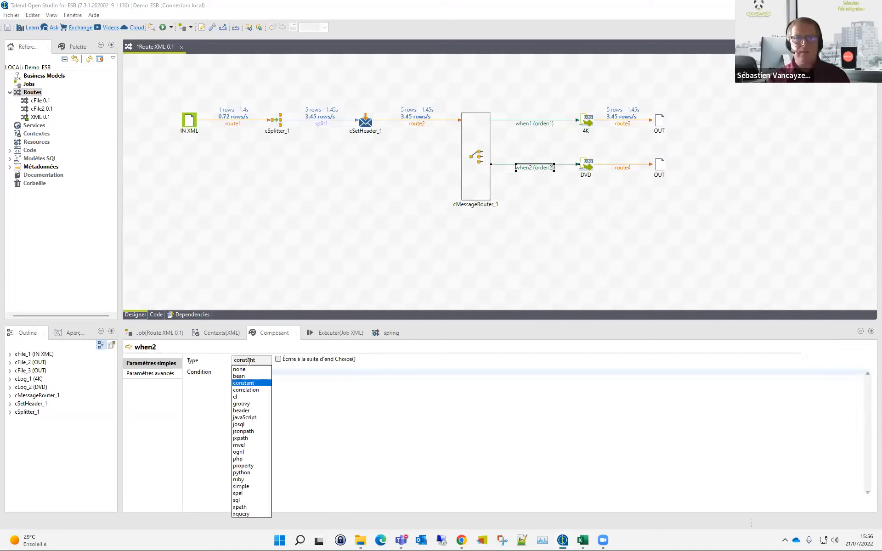
pyautogui.click(242, 507)
pyautogui.click(288, 372)
pyautogui.hotkey('ctrl', 'v')
# Step: Rename the second branch's log component as Blu-ray, reusing the text from the when2 condition, and recheck that condition
pyautogui.moveTo(309, 375); pyautogui.dragTo(331, 375)
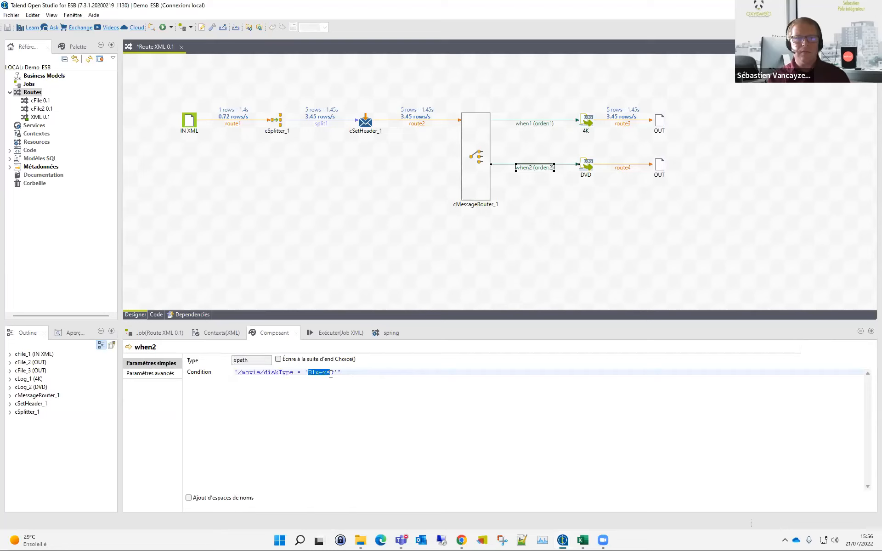
pyautogui.click(587, 177)
pyautogui.click(591, 176)
pyautogui.hotkey('ctrl', 'v')
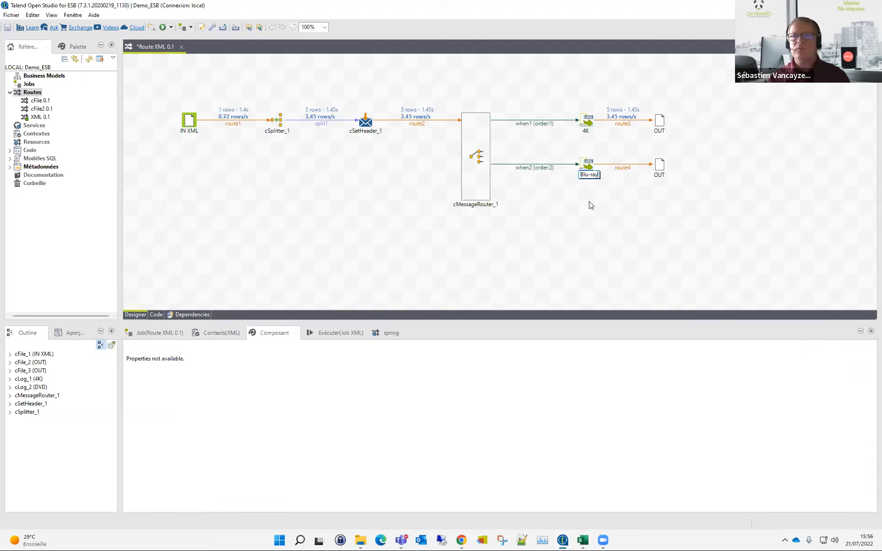
pyautogui.click(590, 206)
pyautogui.click(543, 168)
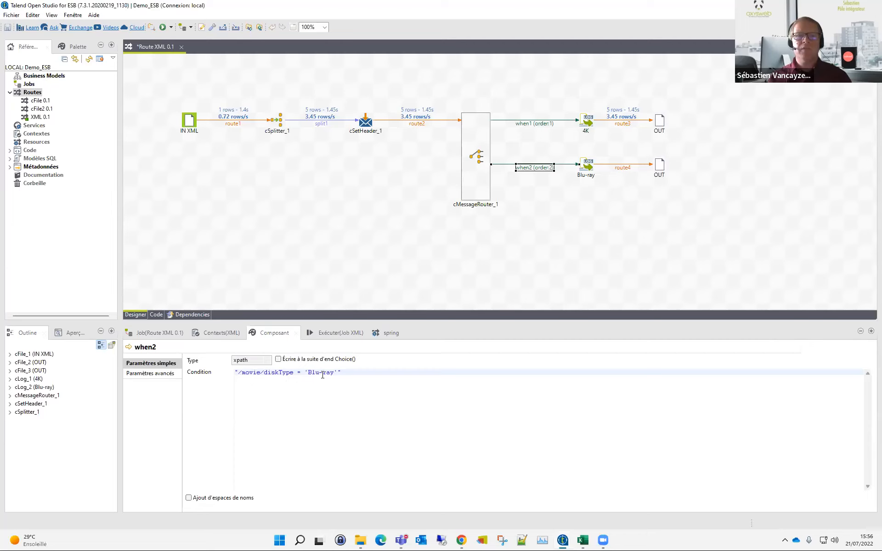
pyautogui.click(662, 243)
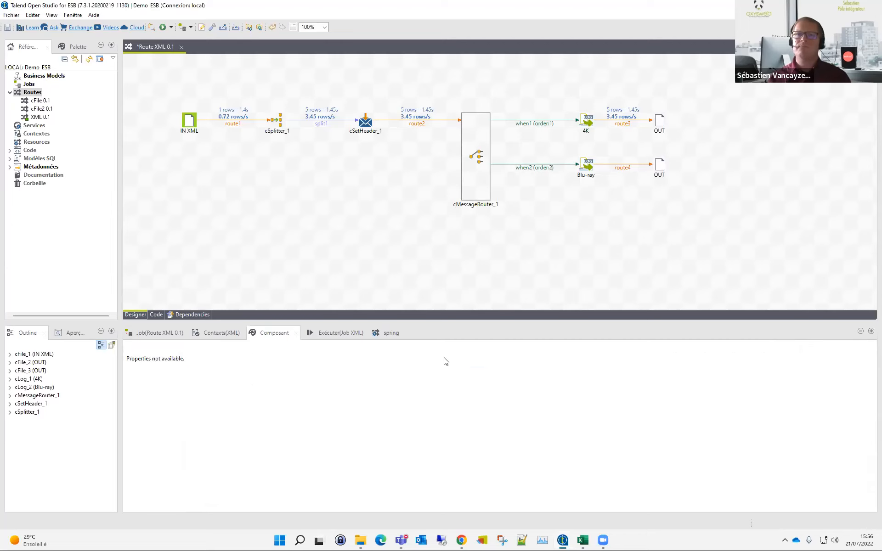
# Step: Stop the running XML route, execute it again and review the movie titles and ASINs logged in the console
pyautogui.click(341, 333)
pyautogui.click(275, 371)
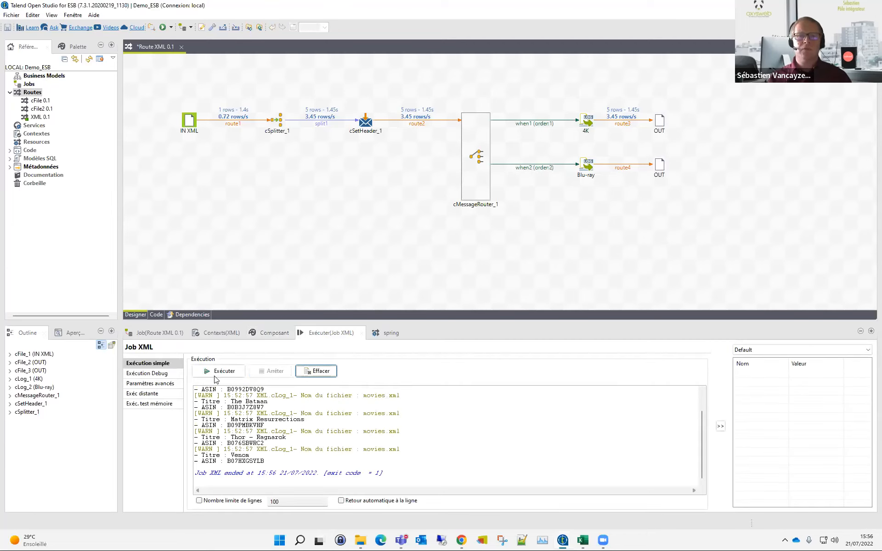
pyautogui.click(214, 372)
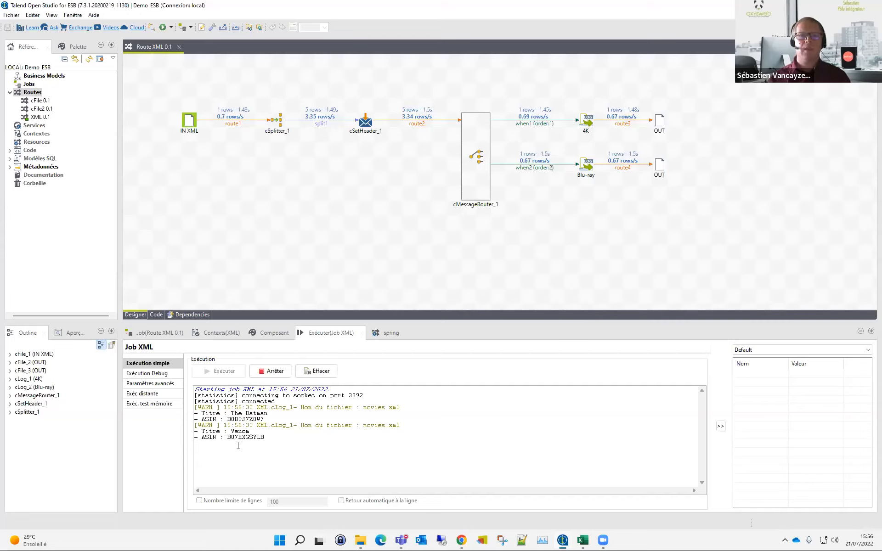
pyautogui.moveTo(234, 413); pyautogui.dragTo(252, 438)
pyautogui.click(630, 199)
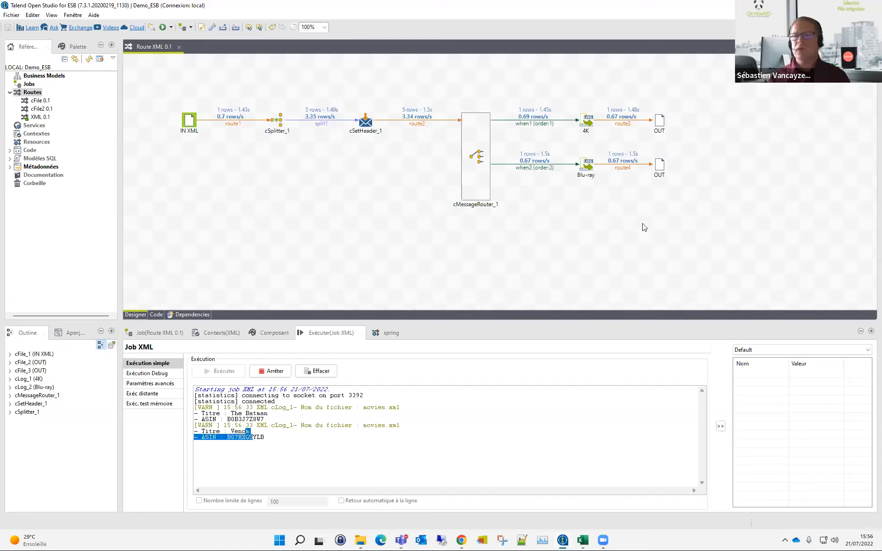
# Step: Duplicate the Blu-ray log component with its OUT file component and place the copies below the second branch
pyautogui.moveTo(706, 211); pyautogui.dragTo(557, 143)
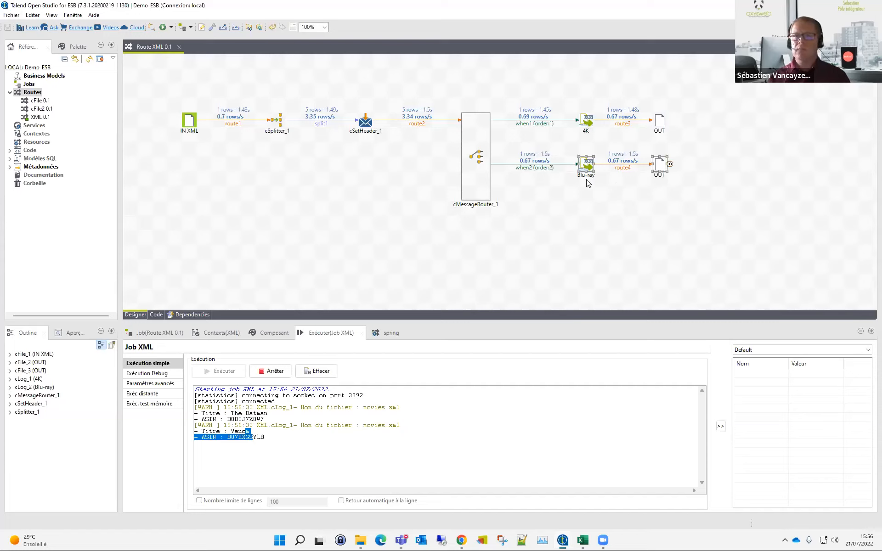
pyautogui.hotkey('ctrl', 'c')
pyautogui.hotkey('ctrl', 'v')
pyautogui.moveTo(499, 195); pyautogui.dragTo(596, 189)
# Step: Connect cMessageRouter_1 to the third branch's log component with an Otherwise trigger
pyautogui.rightClick(476, 187)
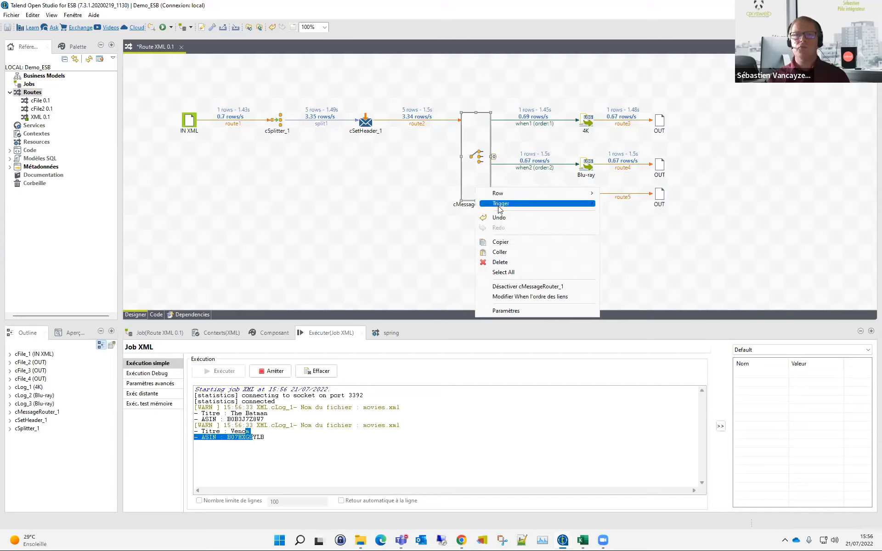
pyautogui.moveTo(500, 208)
pyautogui.click(637, 214)
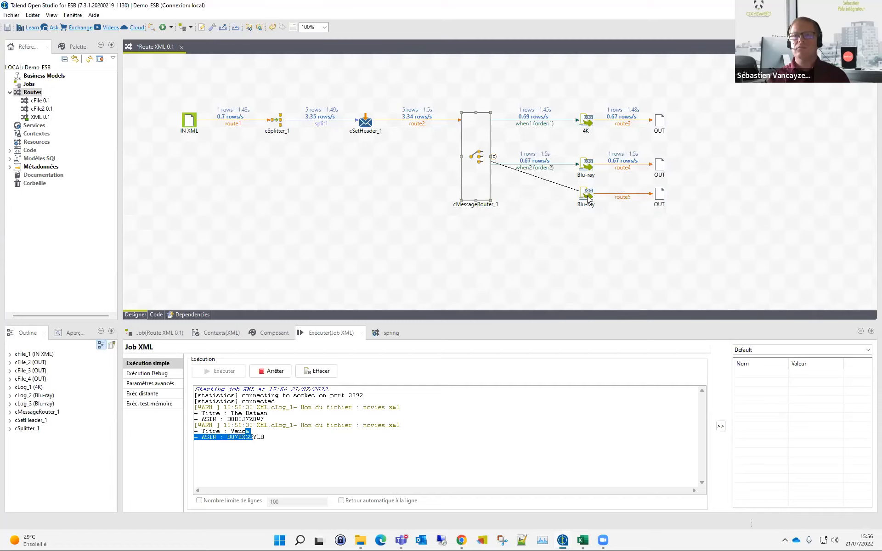
pyautogui.click(587, 199)
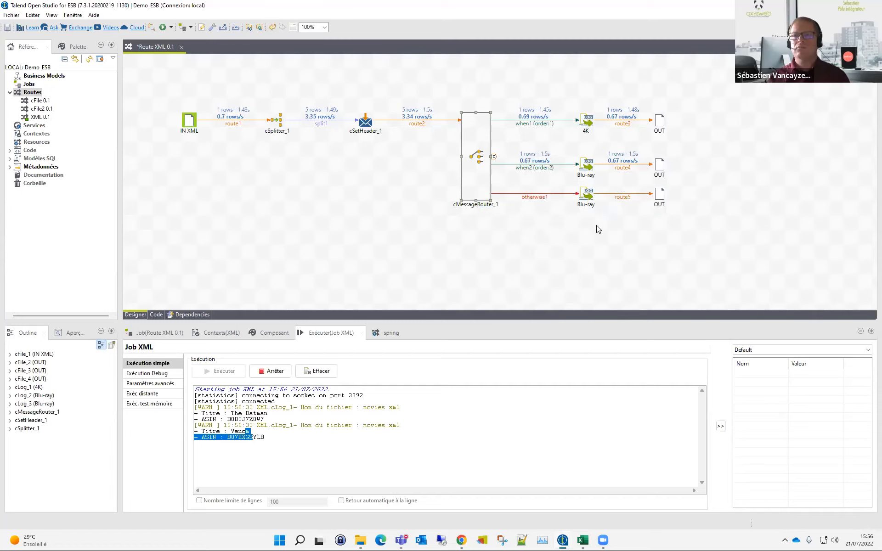
# Step: Rename the third branch's log component as Autres
pyautogui.click(586, 204)
pyautogui.write('Autres')
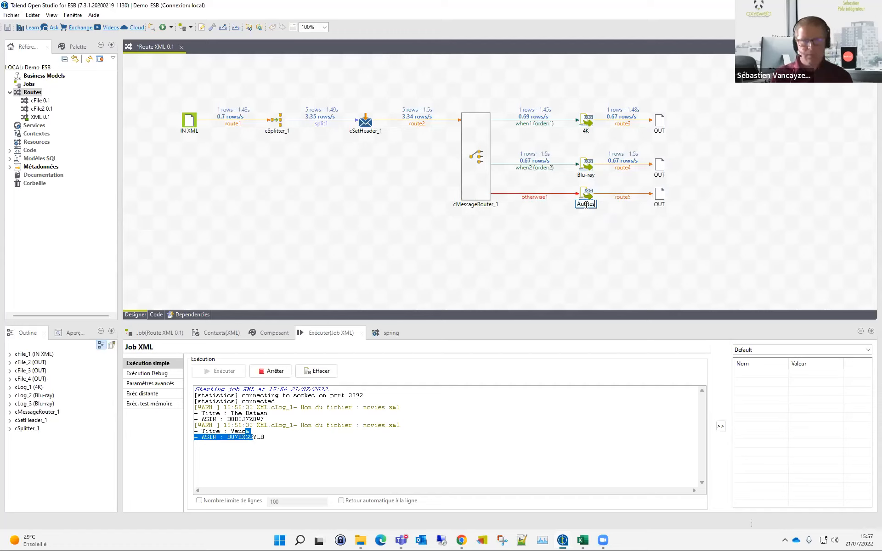
pyautogui.click(633, 239)
# Step: Stop the running XML route, save it and execute it again with the three branches
pyautogui.click(271, 370)
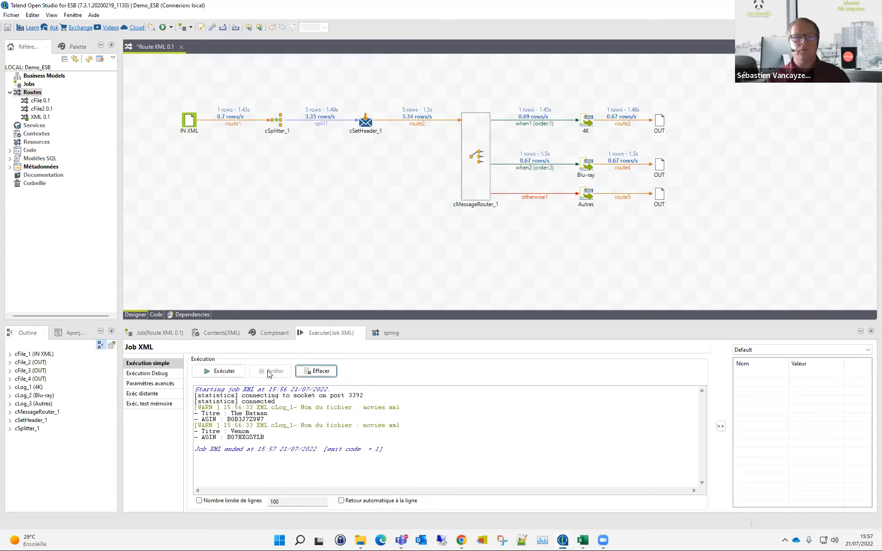
pyautogui.hotkey('ctrl', 's')
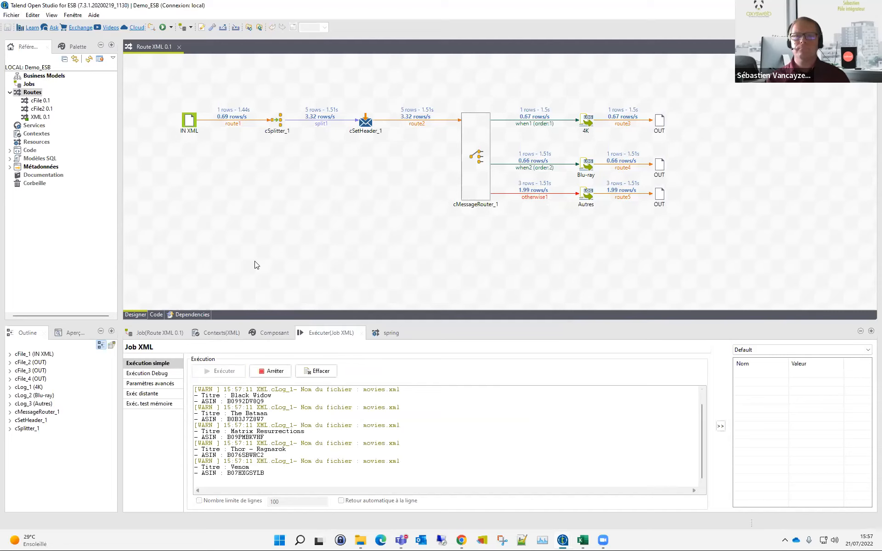
# Step: Move the Blu-ray and Autres branches up to space the three branches evenly, and shorten the cMessageRouter_1 block to match
pyautogui.moveTo(696, 226); pyautogui.dragTo(582, 151)
pyautogui.click(753, 146)
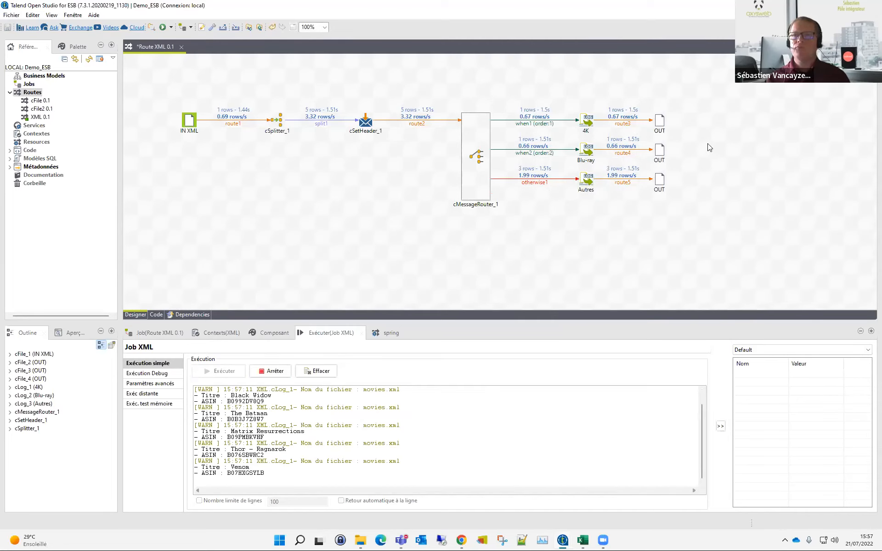
pyautogui.moveTo(640, 101); pyautogui.dragTo(694, 221)
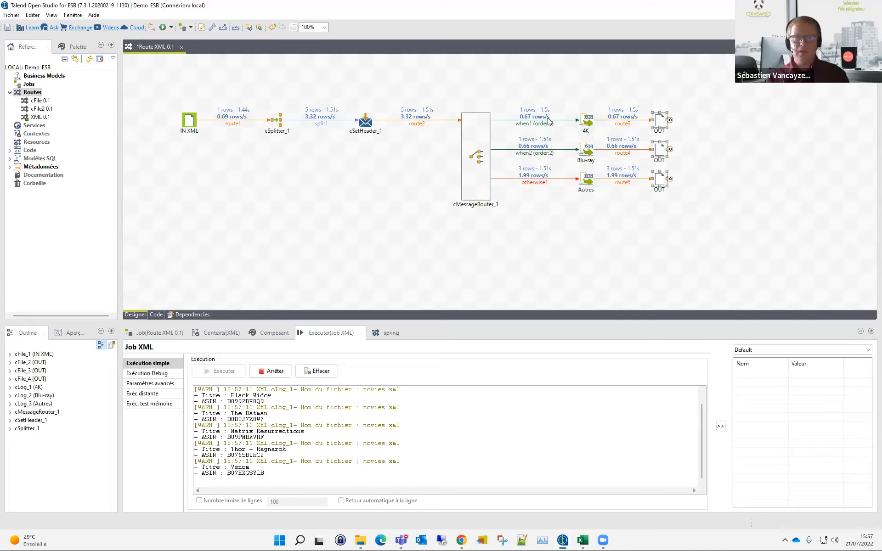
pyautogui.click(486, 186)
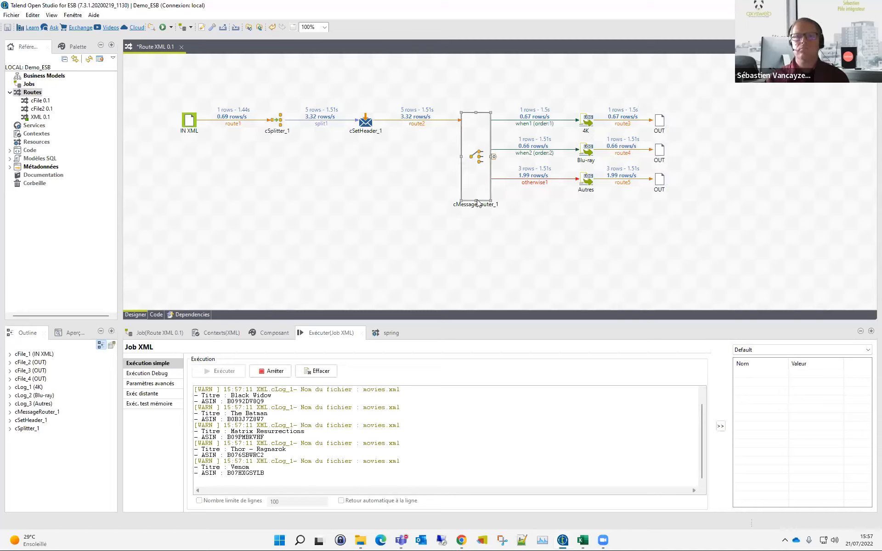
pyautogui.moveTo(476, 201); pyautogui.dragTo(476, 186)
pyautogui.click(579, 249)
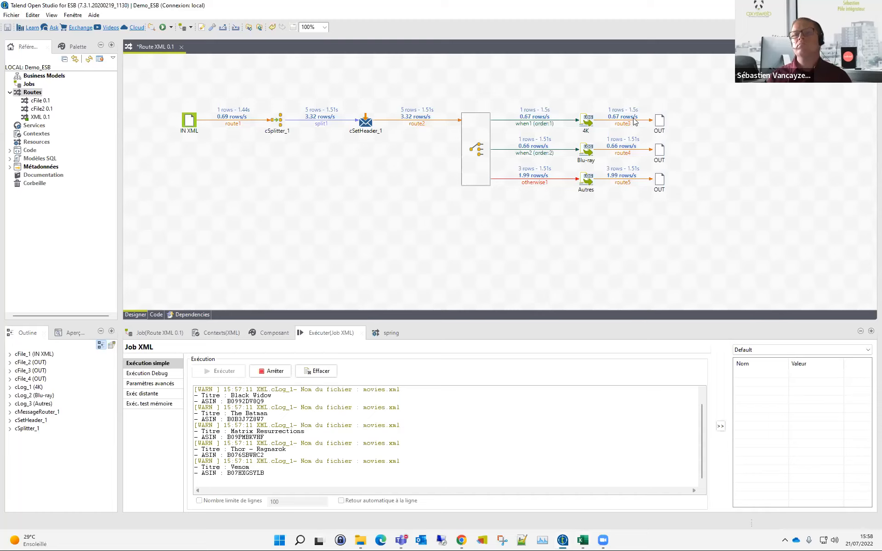
# Step: Set the output path of the 4K branch's OUT component to "D:/Travaux/ESB/out_HD"
pyautogui.click(661, 125)
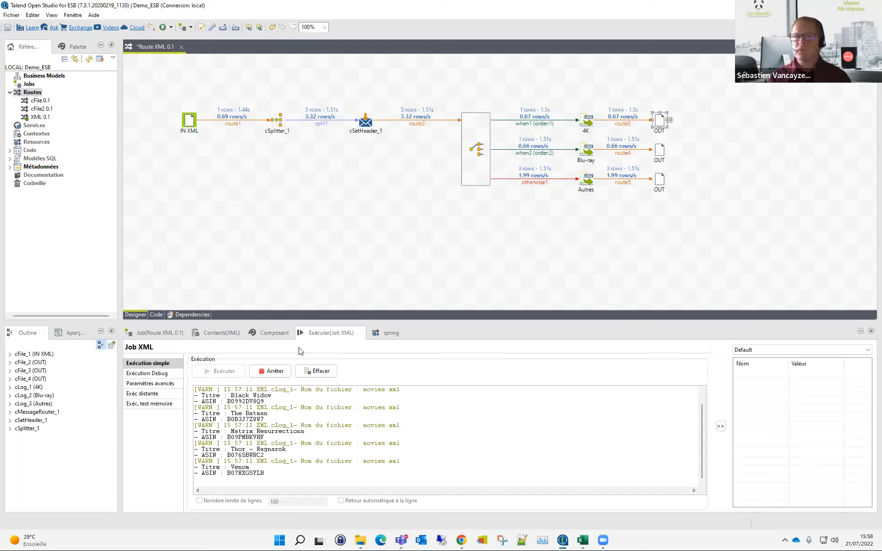
pyautogui.click(277, 334)
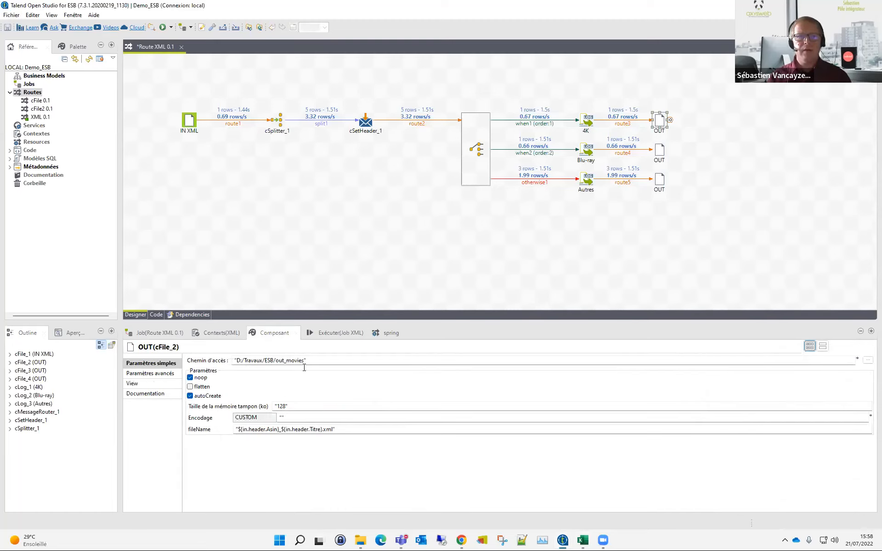
pyautogui.click(287, 361)
pyautogui.write('HD')
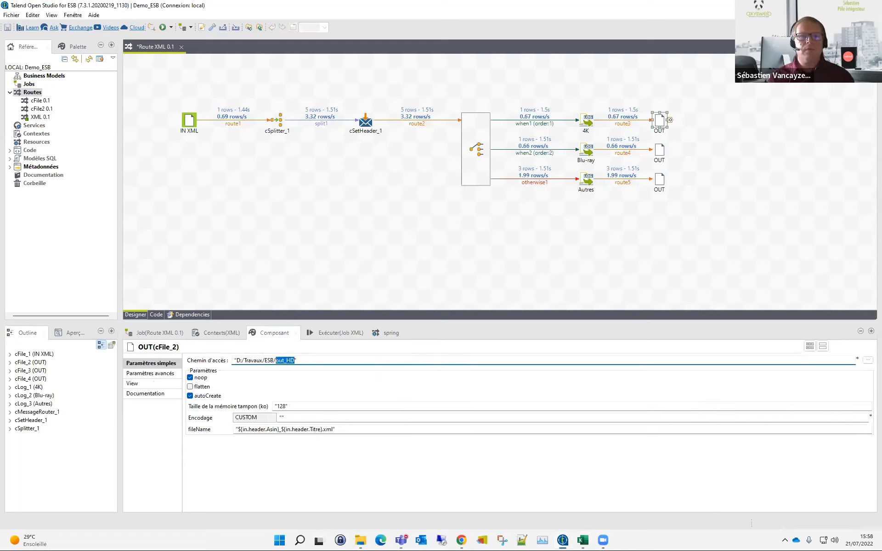
# Step: Set the output path of the Blu-ray branch's OUT component to "D:/Travaux/ESB/out_HD"
pyautogui.click(658, 165)
pyautogui.click(659, 160)
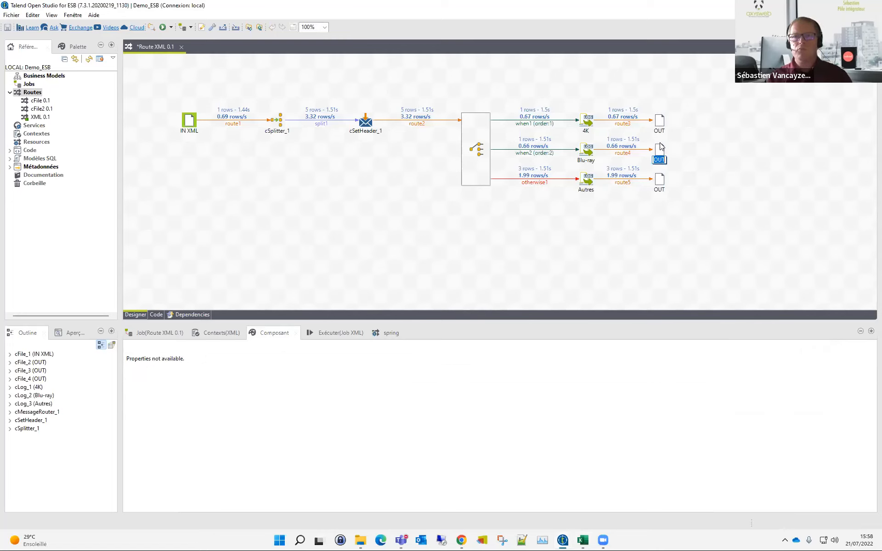
pyautogui.press('Escape')
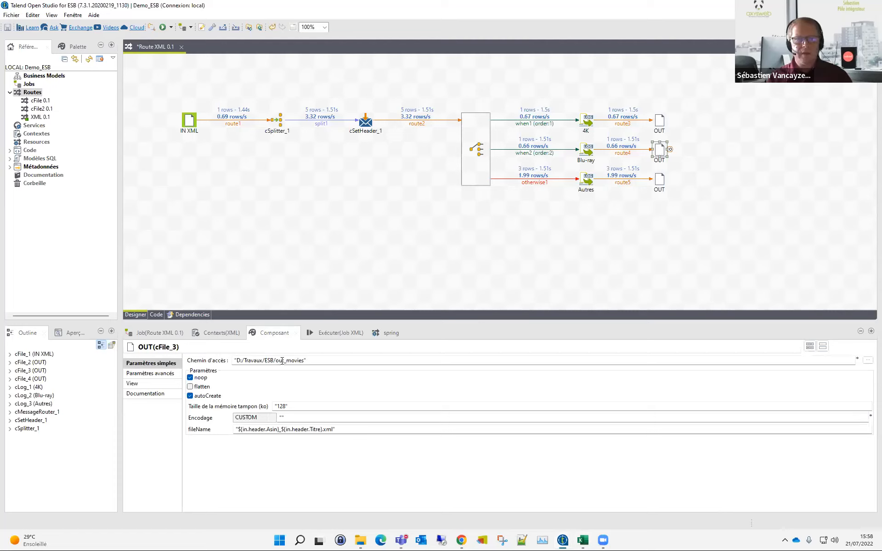
pyautogui.moveTo(286, 360); pyautogui.dragTo(305, 360)
pyautogui.write('HD')
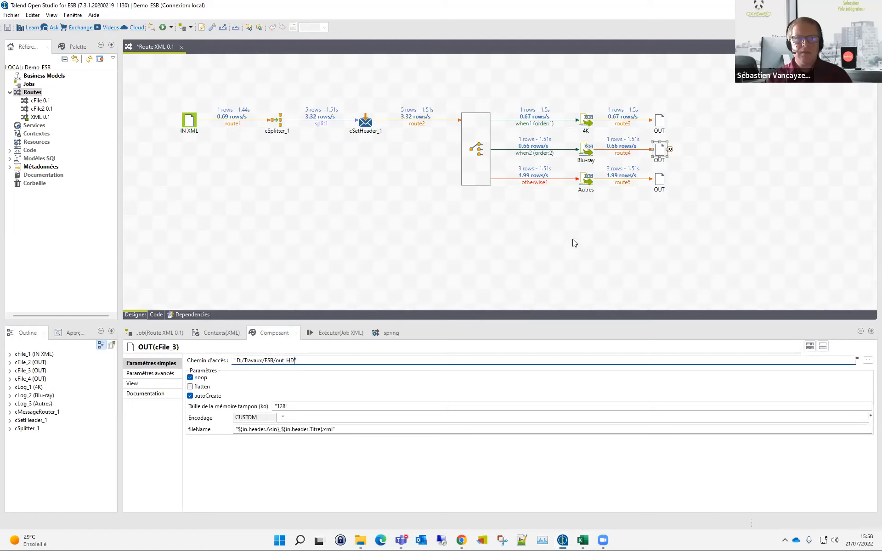
# Step: Set the output path of the Autres branch's OUT component to "D:/Travaux/ESB/out_SD"
pyautogui.click(659, 179)
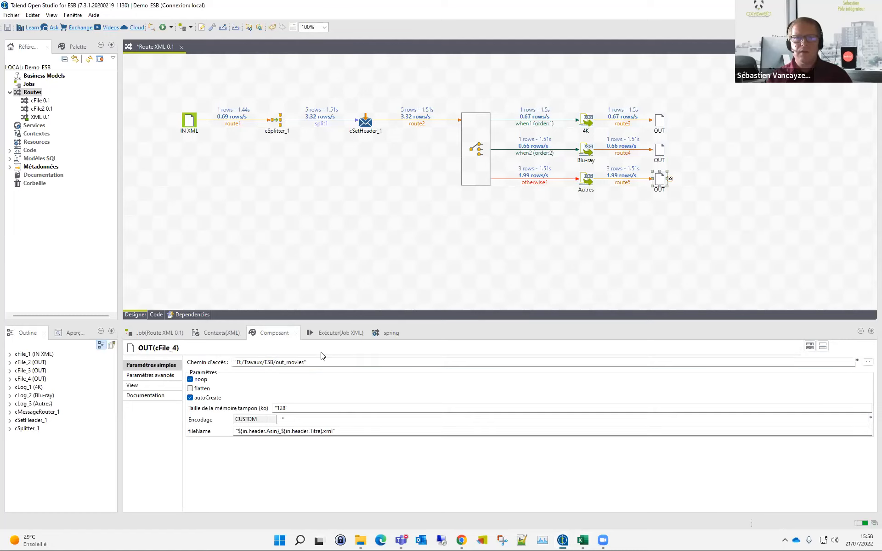
pyautogui.click(287, 362)
pyautogui.moveTo(287, 363); pyautogui.dragTo(299, 362)
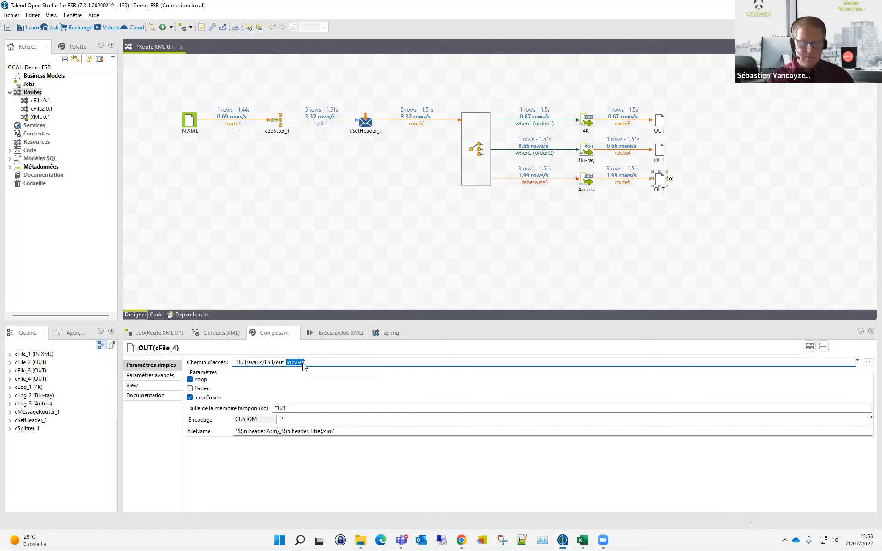
pyautogui.write('SD')
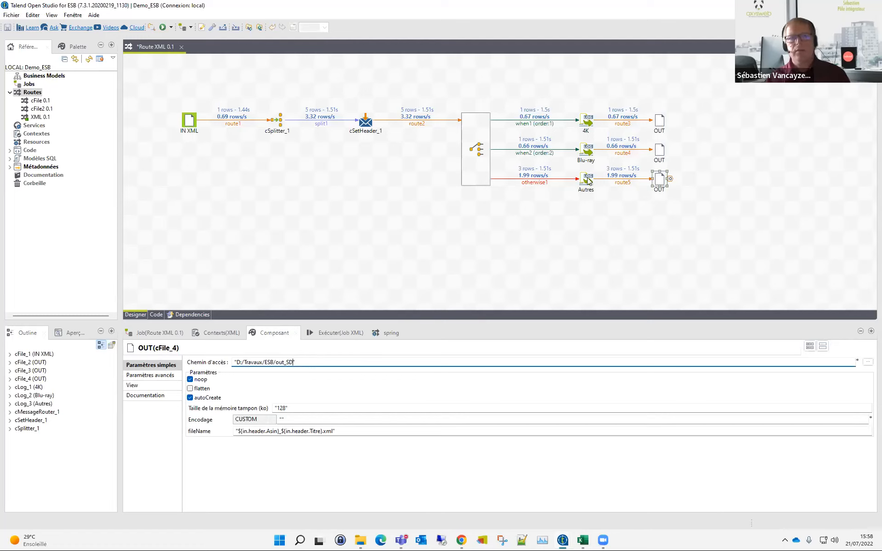
# Step: In File Explorer, delete the out_movies, out1 and out2 folders from the Travaux/ESB folder
pyautogui.click(673, 231)
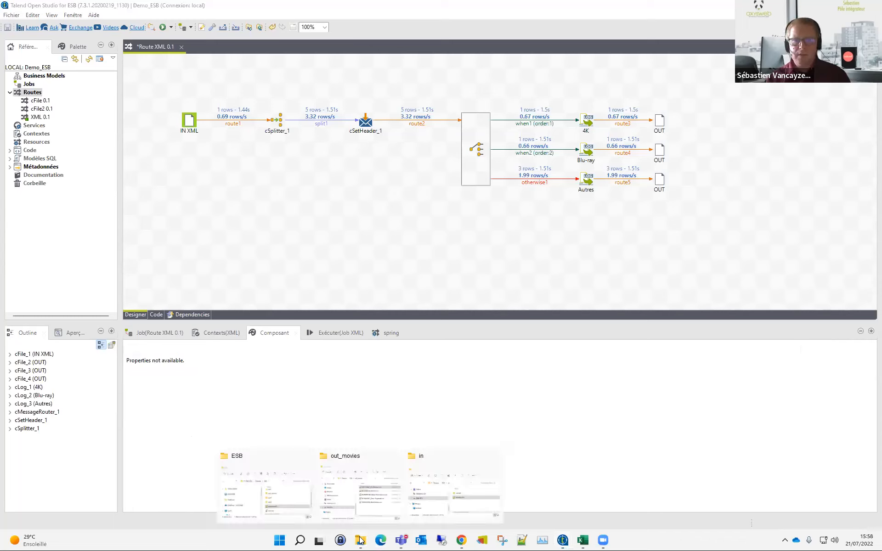
pyautogui.moveTo(360, 540)
pyautogui.click(362, 505)
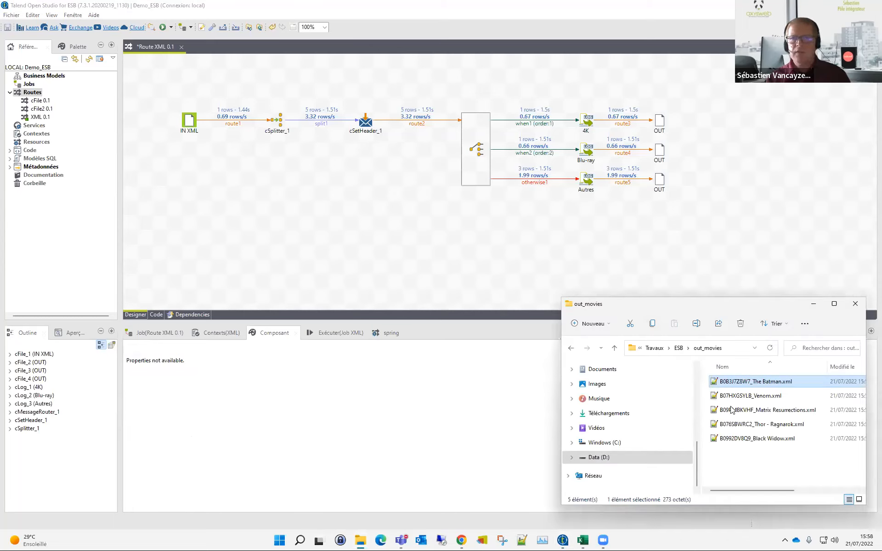
pyautogui.click(678, 348)
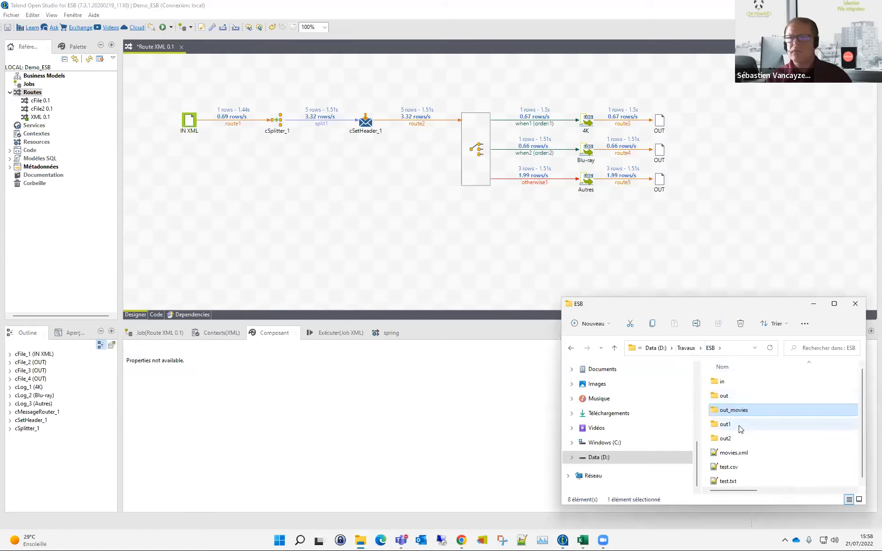
pyautogui.click(730, 439)
pyautogui.keyDown('shift'); pyautogui.click(760, 409); pyautogui.keyUp('shift')
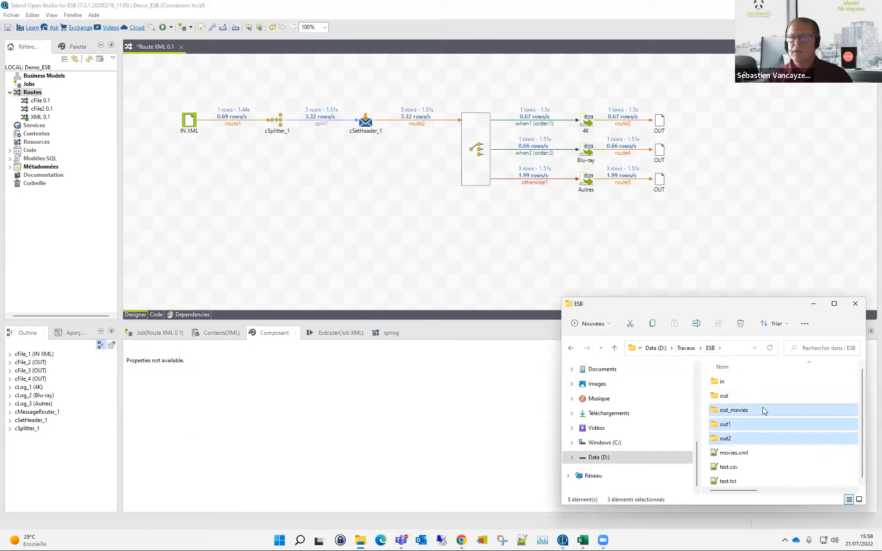
pyautogui.press('Delete')
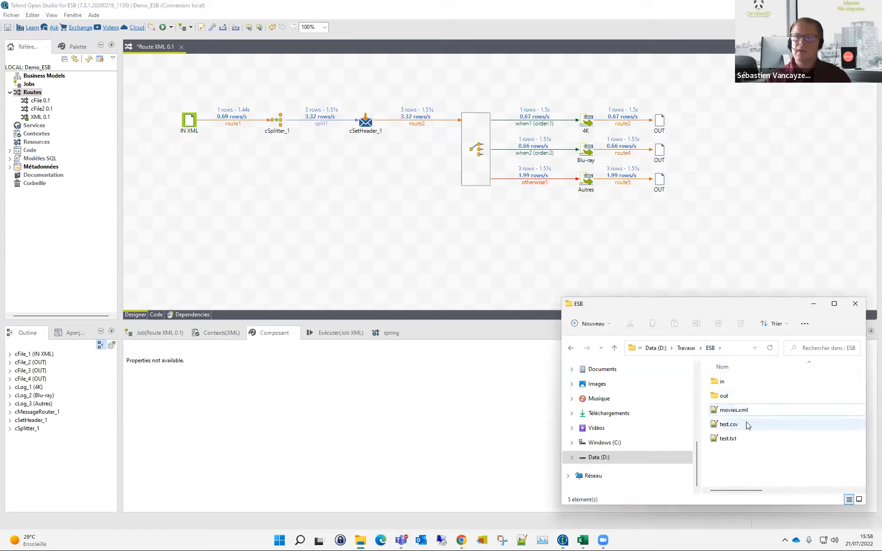
# Step: Rerun the XML route in Talend and examine the files written to the out_HD and out_SD folders
pyautogui.click(338, 333)
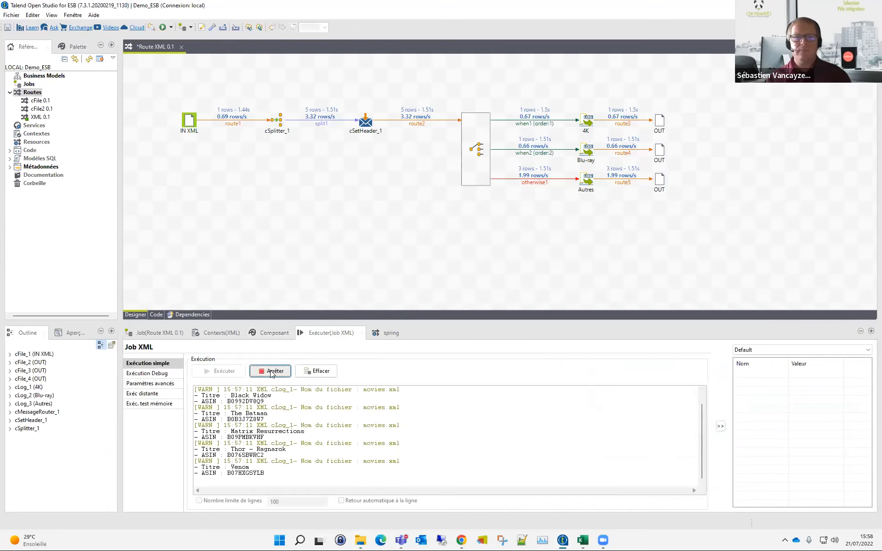
pyautogui.click(225, 372)
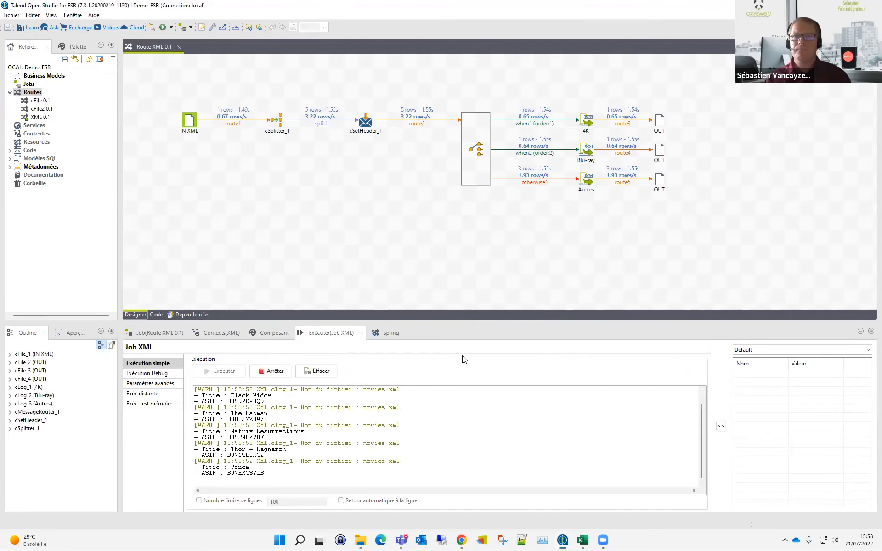
pyautogui.moveTo(360, 538)
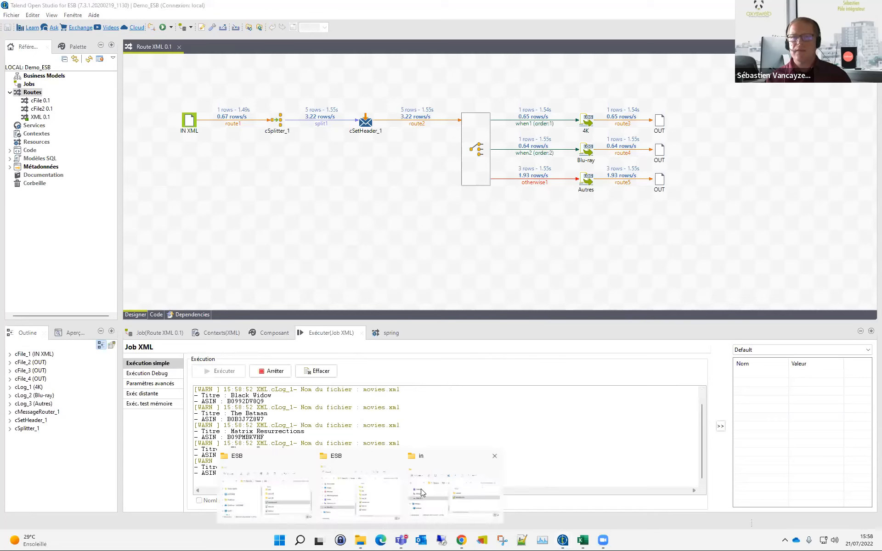
pyautogui.click(377, 498)
pyautogui.click(737, 415)
pyautogui.doubleClick(737, 415)
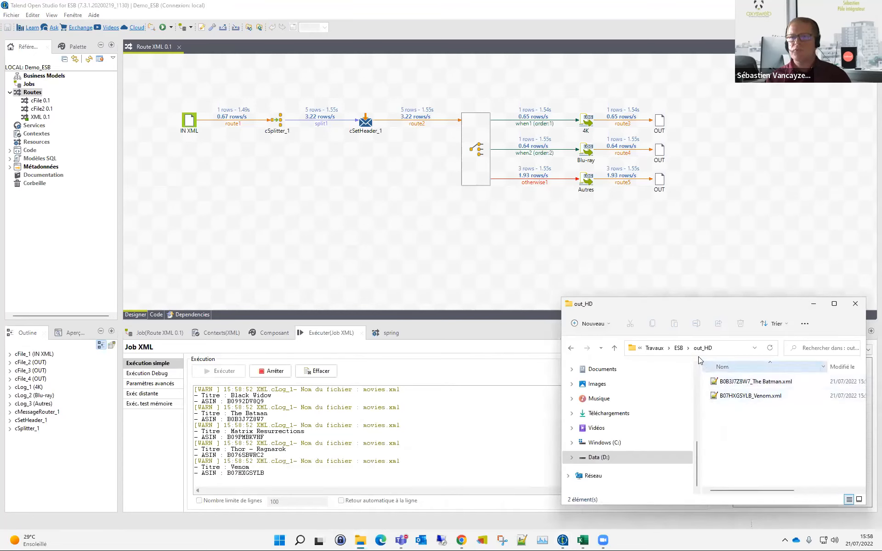
pyautogui.click(678, 348)
pyautogui.doubleClick(733, 423)
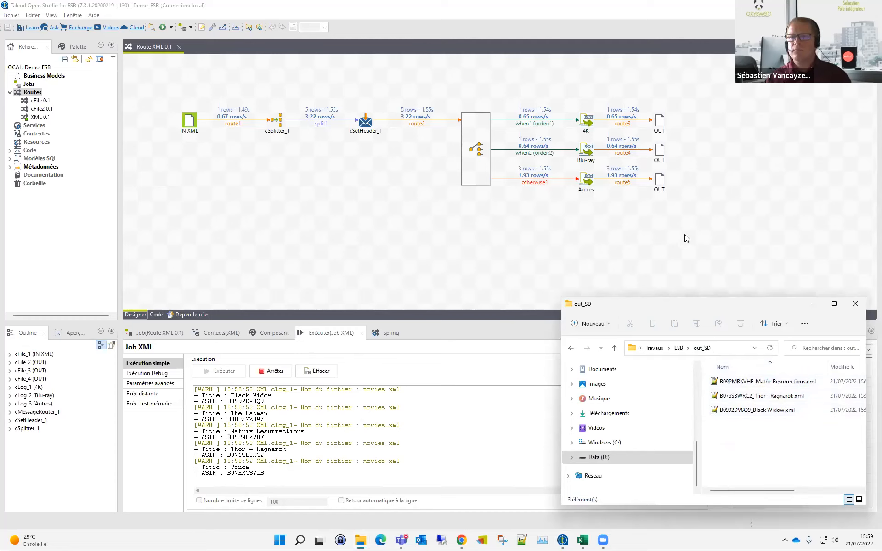
# Step: Shift cSplitter_1, cSetHeader_1 and cMessageRouter_1 closer to the IN XML component to free space before the branches
pyautogui.click(701, 252)
pyautogui.moveTo(560, 98); pyautogui.dragTo(709, 168)
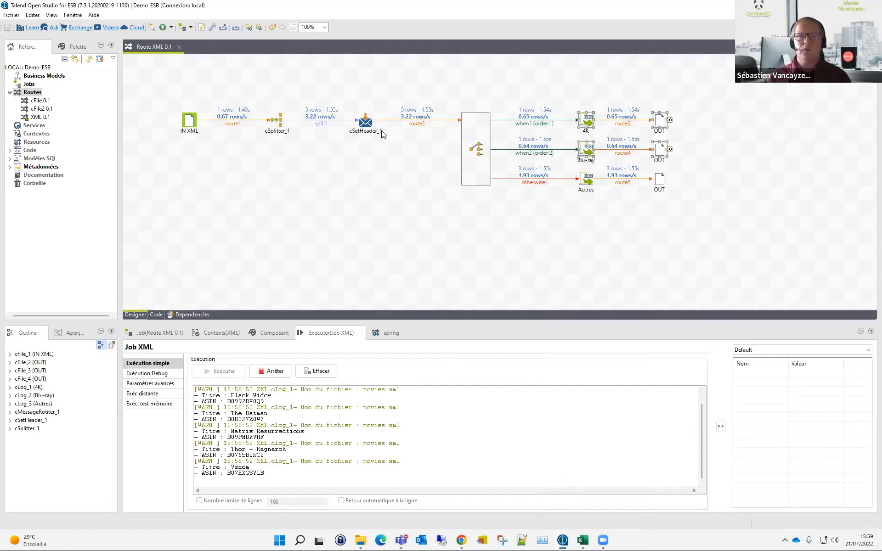
pyautogui.moveTo(273, 124); pyautogui.dragTo(259, 124)
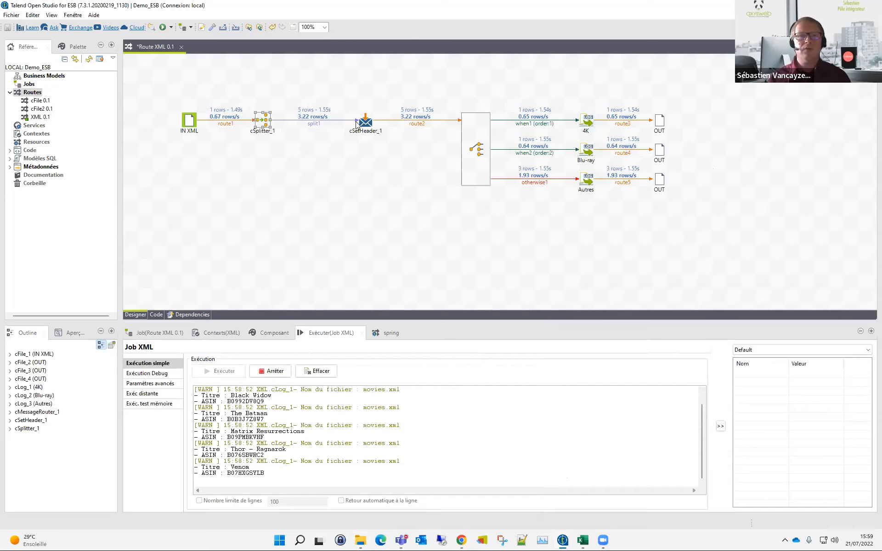
pyautogui.moveTo(363, 124); pyautogui.dragTo(334, 125)
pyautogui.moveTo(473, 146); pyautogui.dragTo(439, 164)
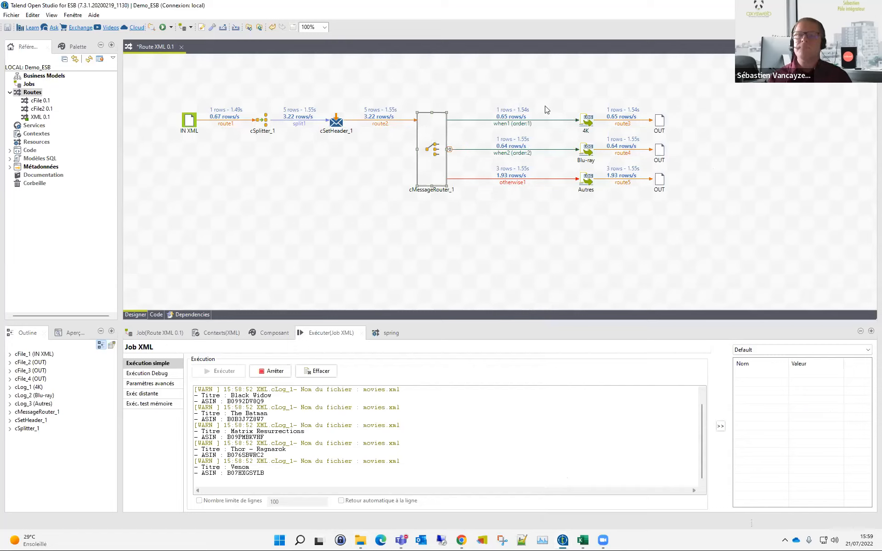
# Step: Add a cDirect component to the canvas and place it below the Autres branch
pyautogui.moveTo(545, 106); pyautogui.dragTo(606, 210)
pyautogui.moveTo(577, 72); pyautogui.dragTo(696, 171)
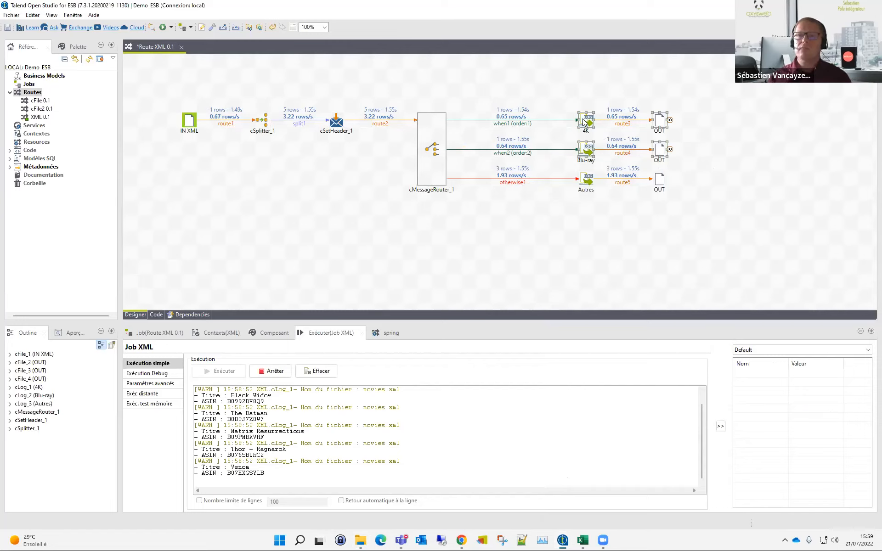
pyautogui.click(585, 93)
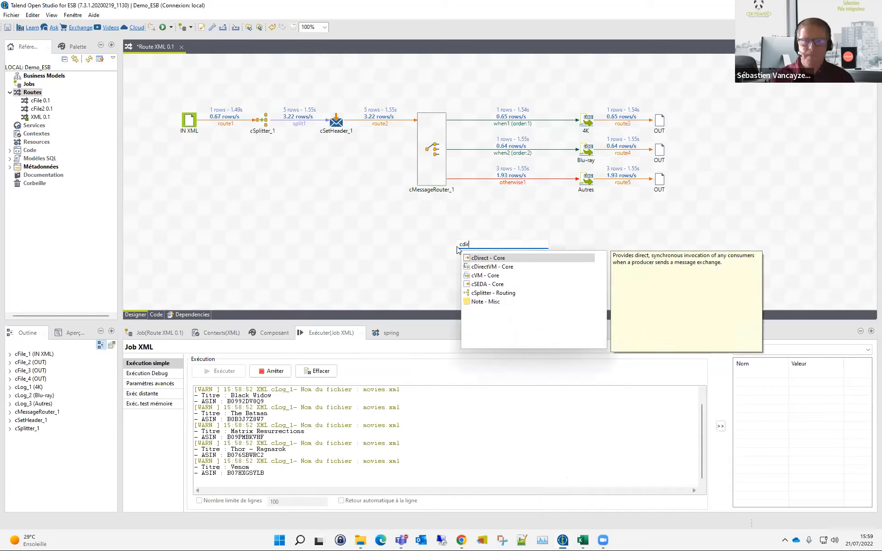
pyautogui.press('Return')
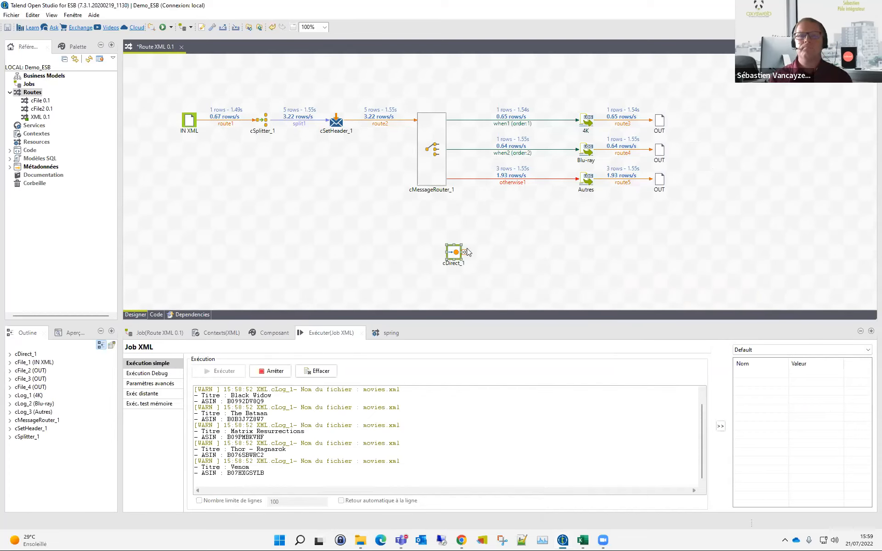
pyautogui.moveTo(469, 252); pyautogui.dragTo(541, 237)
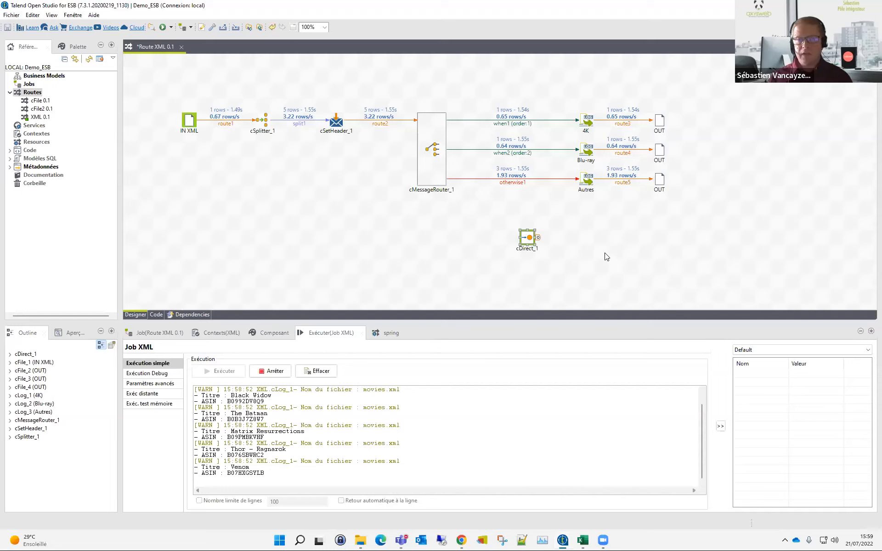
# Step: Delete the Blu-ray branch's components and the when1 link between cMessageRouter_1 and the 4K log
pyautogui.moveTo(565, 100); pyautogui.dragTo(569, 145)
pyautogui.click(685, 159)
pyautogui.press('Delete')
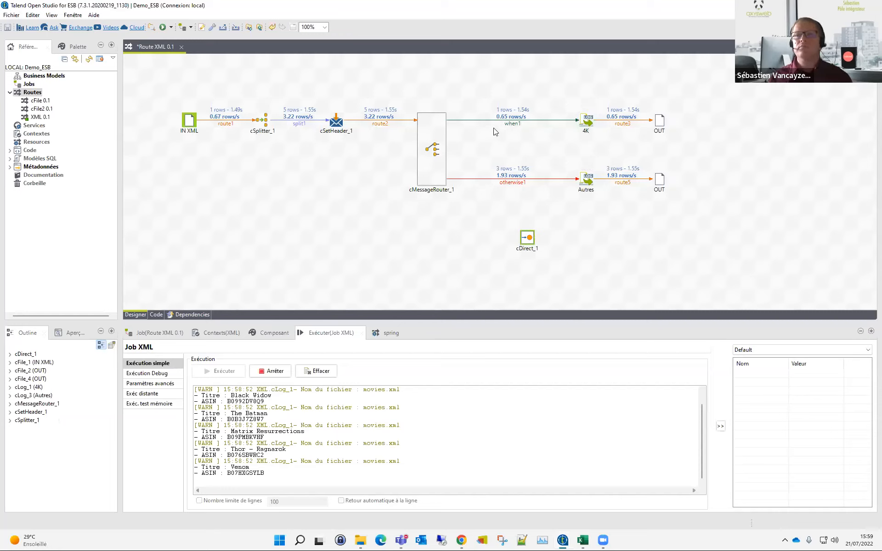
pyautogui.click(516, 124)
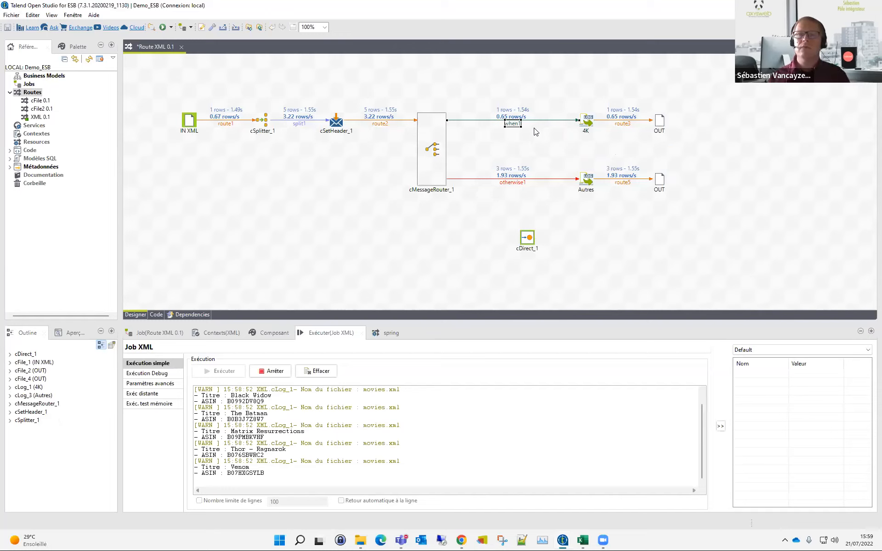
pyautogui.press('Delete')
# Step: Place cDirect_1 in front of the 4K log, connect it with a route link, and shift this chain away from the router
pyautogui.moveTo(527, 241); pyautogui.dragTo(527, 123)
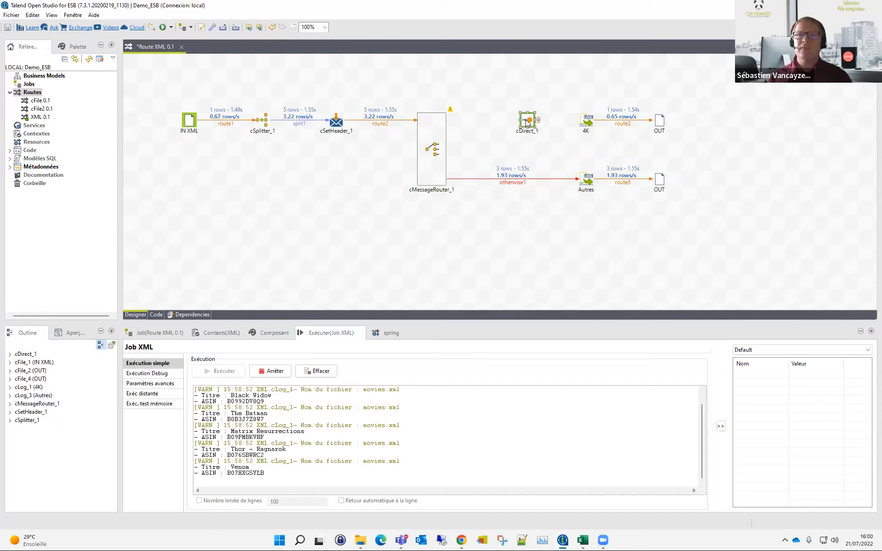
pyautogui.rightClick(526, 123)
pyautogui.moveTo(540, 122)
pyautogui.click(595, 122)
pyautogui.click(592, 121)
pyautogui.moveTo(489, 98); pyautogui.dragTo(704, 148)
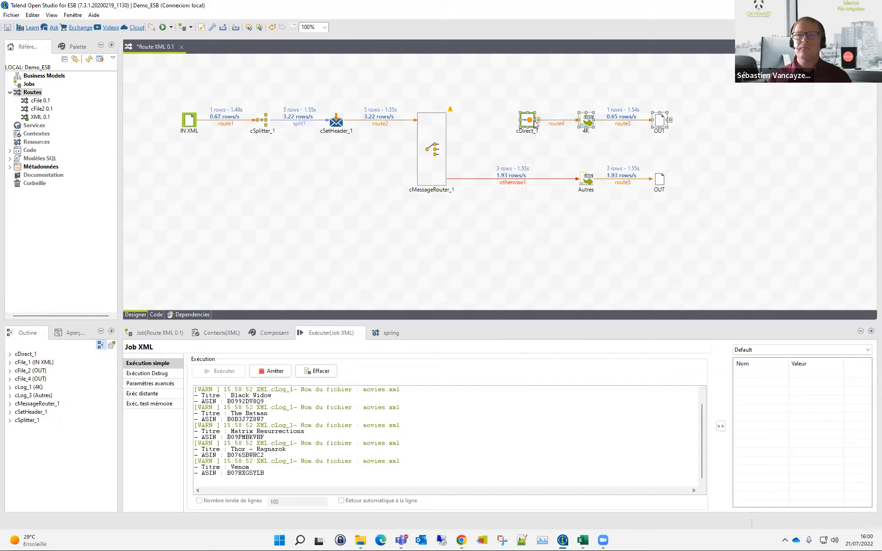
pyautogui.moveTo(534, 123); pyautogui.dragTo(653, 123)
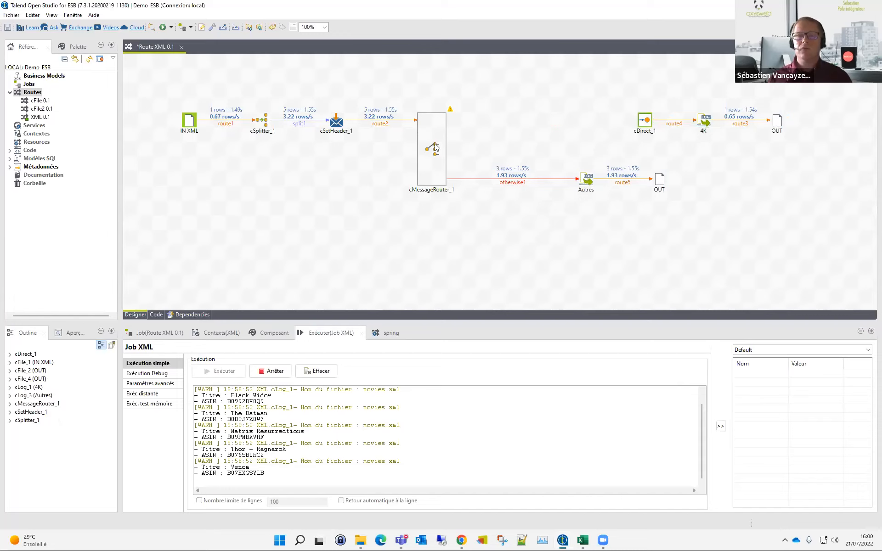
# Step: Paste a copy of cDirect_1 between cMessageRouter_1 and the separated 4K chain
pyautogui.click(439, 159)
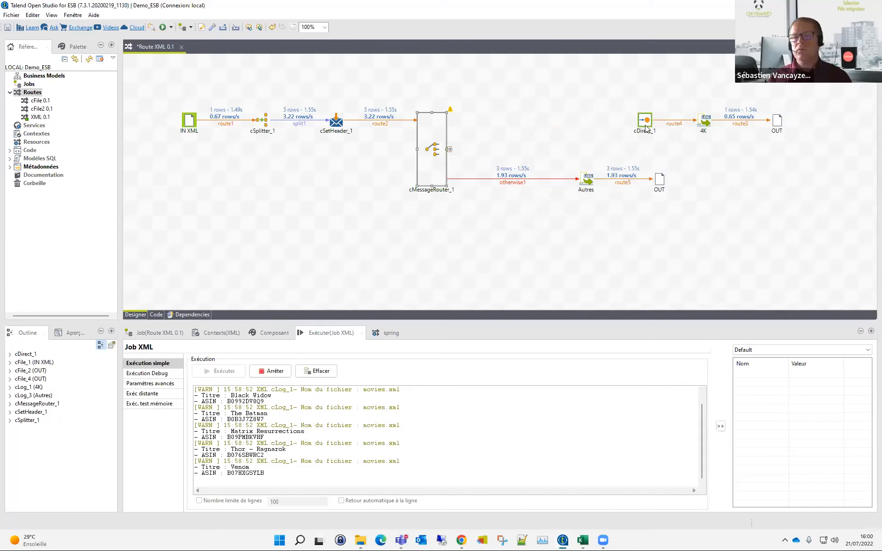
pyautogui.click(543, 118)
pyautogui.click(643, 121)
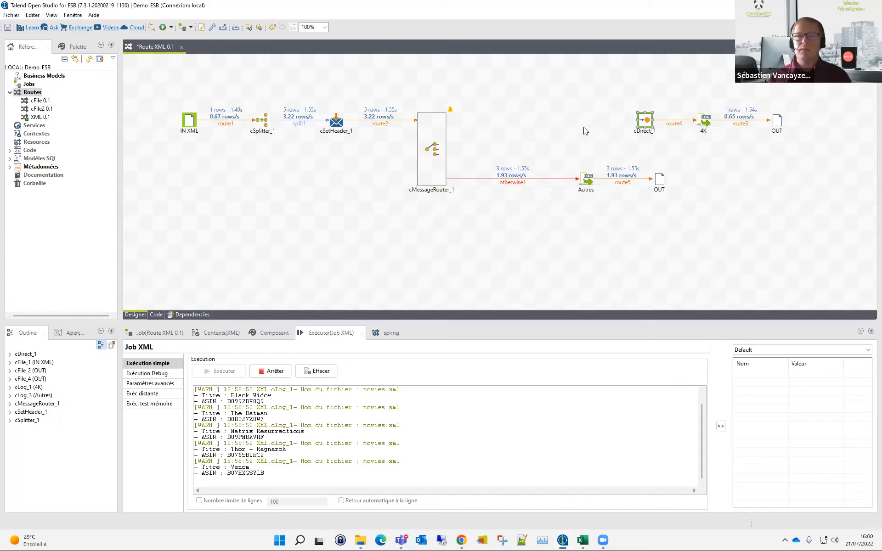
pyautogui.hotkey('ctrl', 'v')
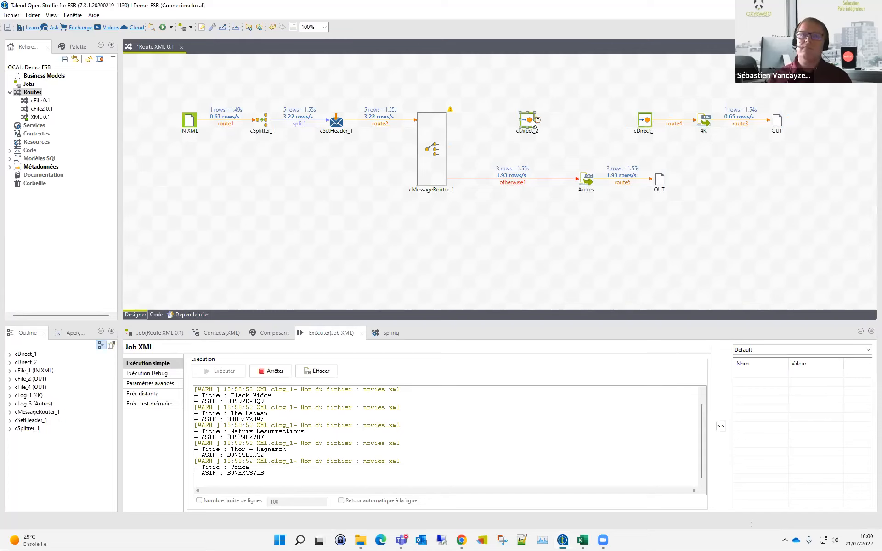
# Step: Connect cMessageRouter_1 to cDirect_2 with a When trigger and move cDirect_2 slightly farther from the router
pyautogui.rightClick(443, 130)
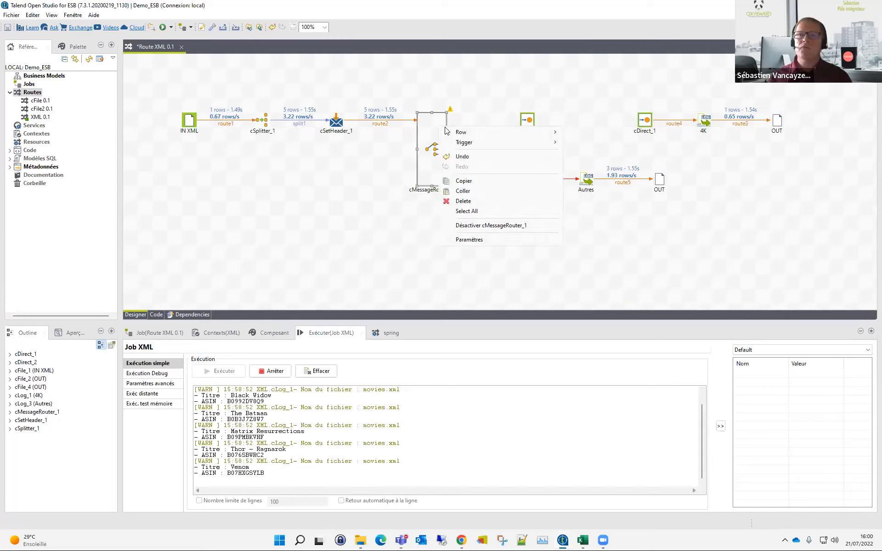
pyautogui.moveTo(469, 142)
pyautogui.click(579, 142)
pyautogui.click(527, 123)
pyautogui.moveTo(527, 122); pyautogui.dragTo(556, 123)
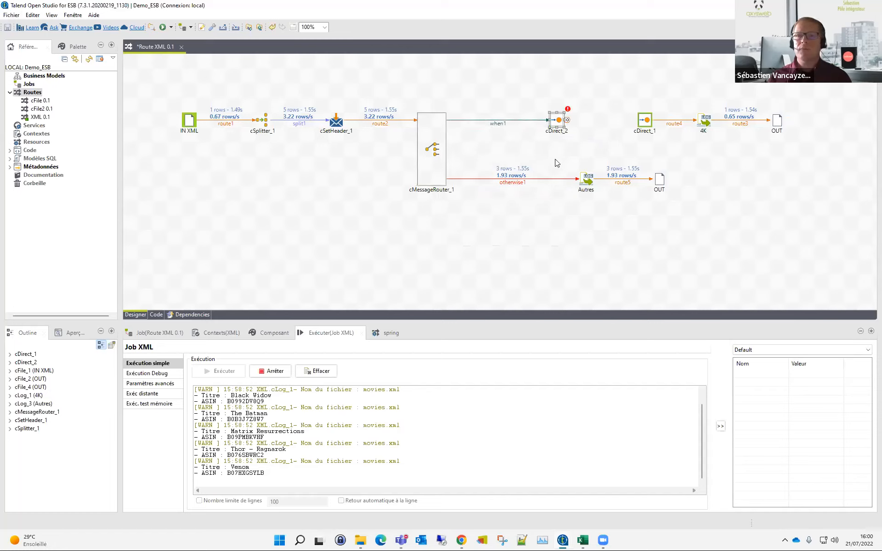
pyautogui.click(603, 155)
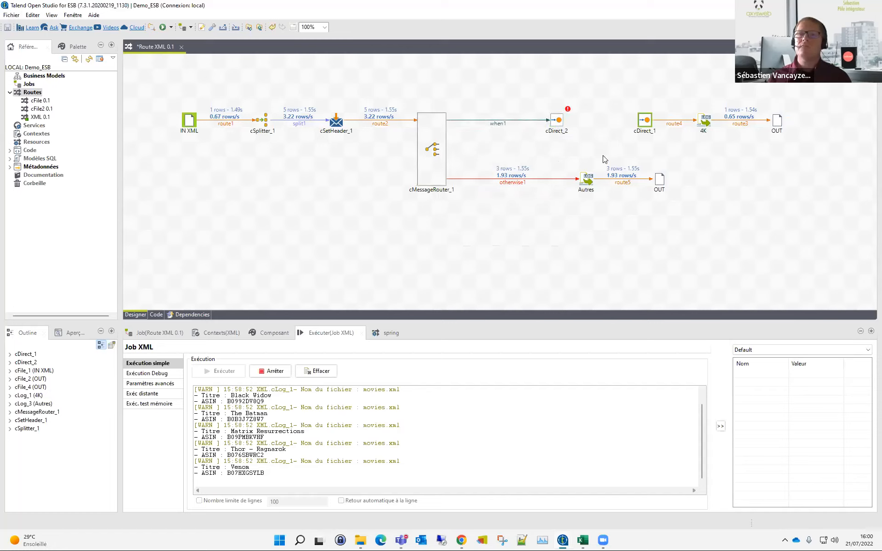
# Step: Rename the OUT component of the 4K chain as out_HD, using the folder name from its output path
pyautogui.click(649, 137)
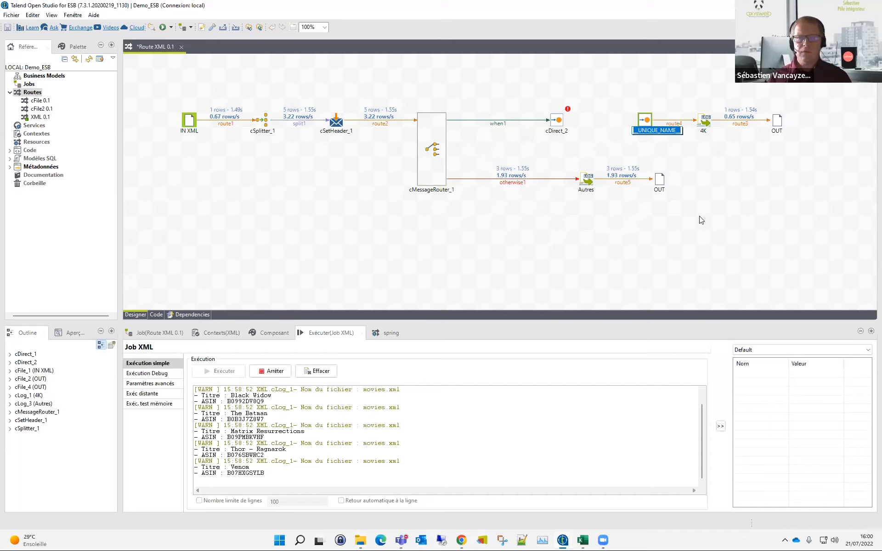
pyautogui.click(775, 122)
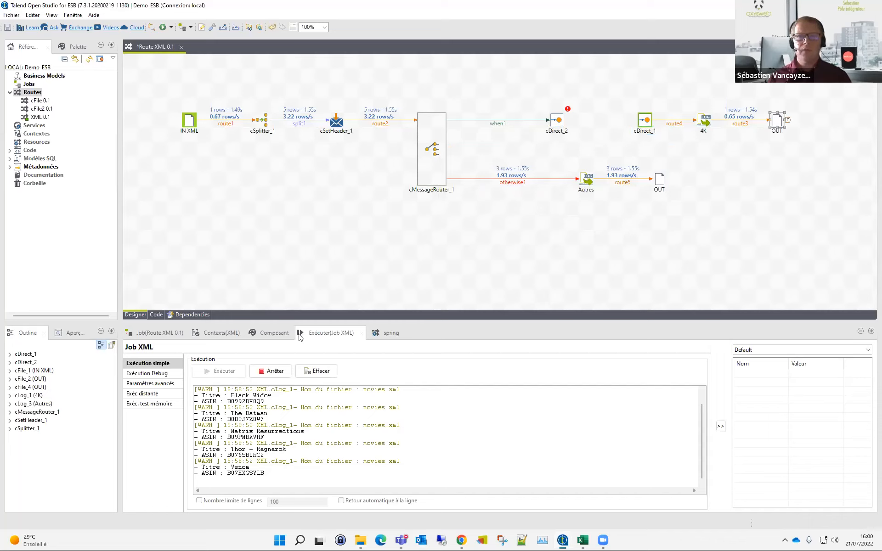
pyautogui.click(275, 332)
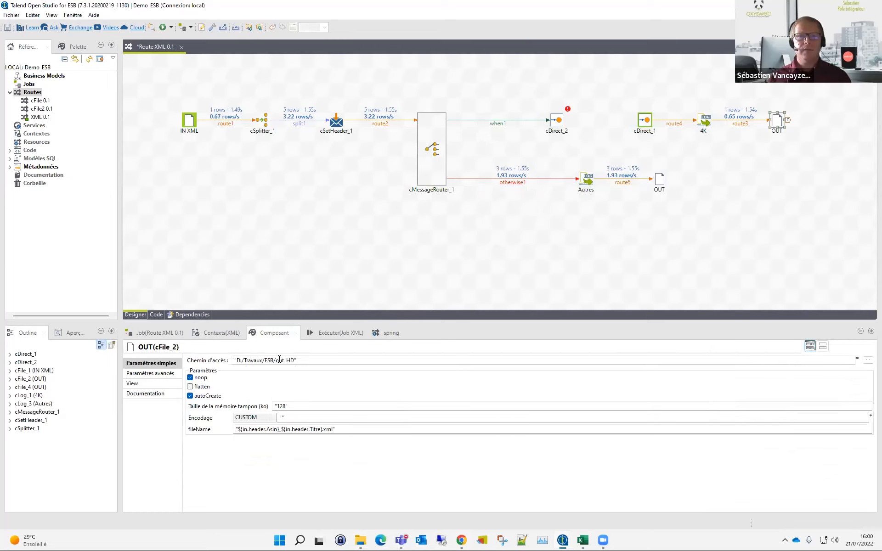
pyautogui.moveTo(276, 360); pyautogui.dragTo(291, 360)
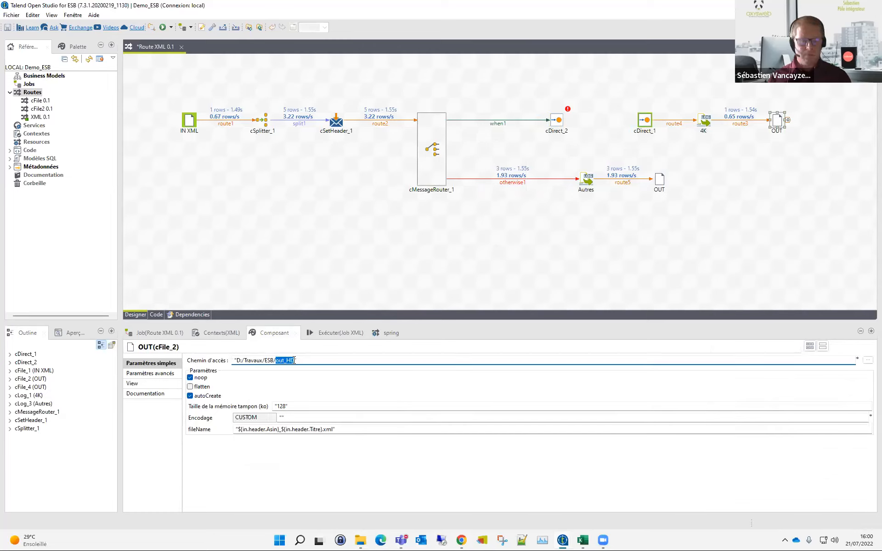
pyautogui.click(779, 134)
pyautogui.click(778, 131)
pyautogui.write('out_HD')
pyautogui.click(742, 145)
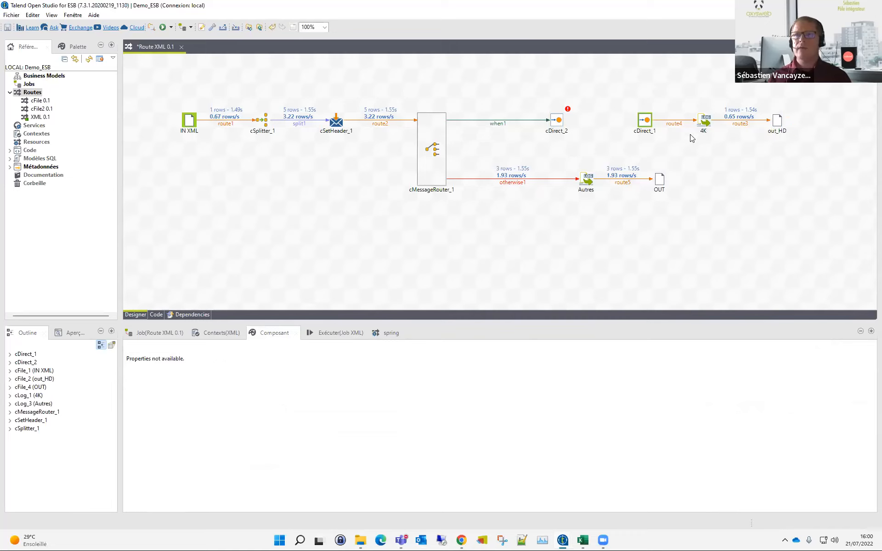
# Step: Rename the cDirect component in front of the 4K log as out_HD, and open the settings of cDirect_2
pyautogui.click(645, 132)
pyautogui.write('out_HD')
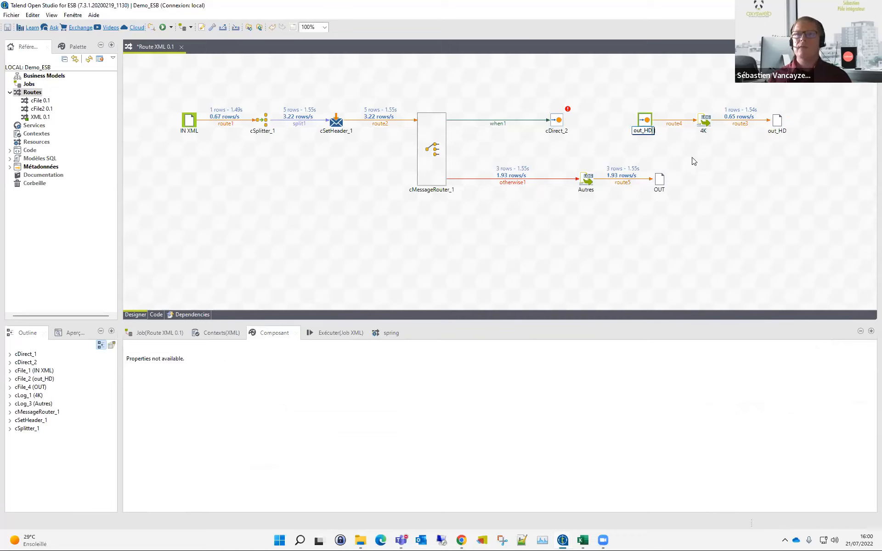
pyautogui.click(729, 198)
pyautogui.click(556, 120)
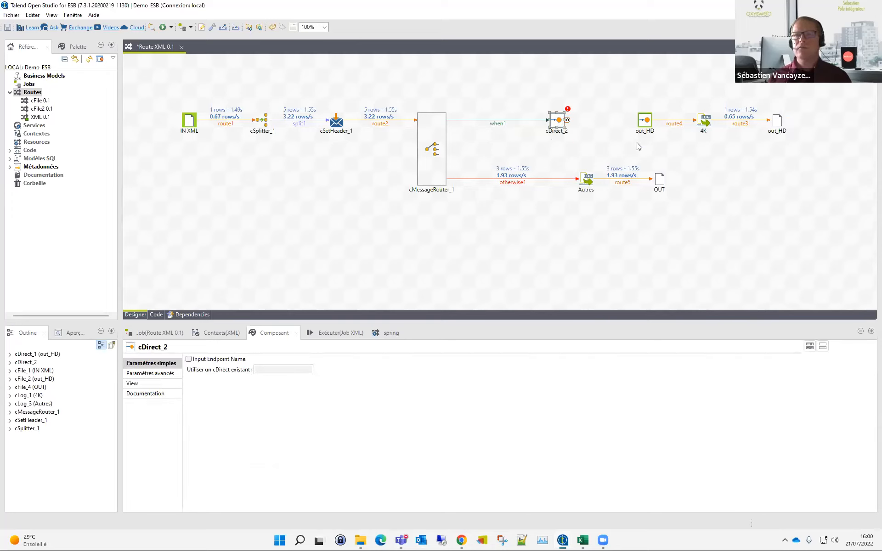
# Step: Link cDirect_2 to the existing cDirect_1 - out_HD endpoint
pyautogui.click(269, 370)
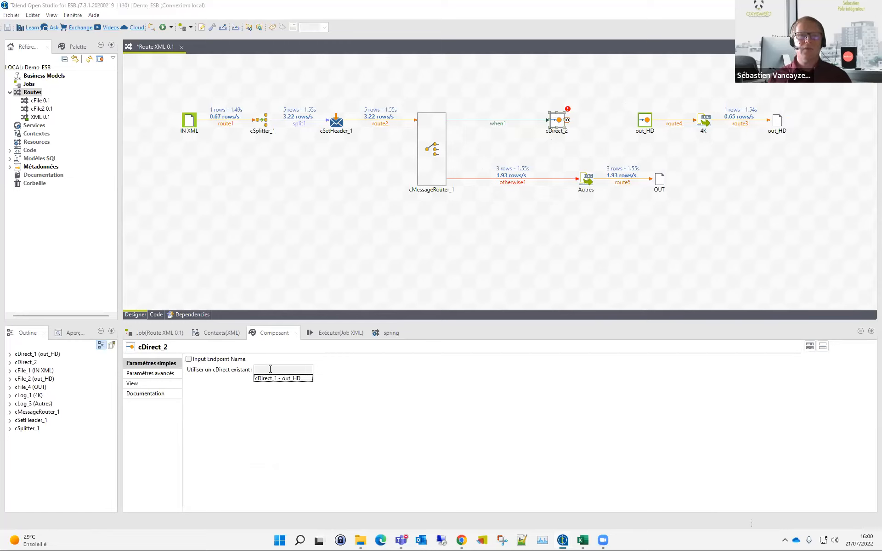
pyautogui.click(301, 378)
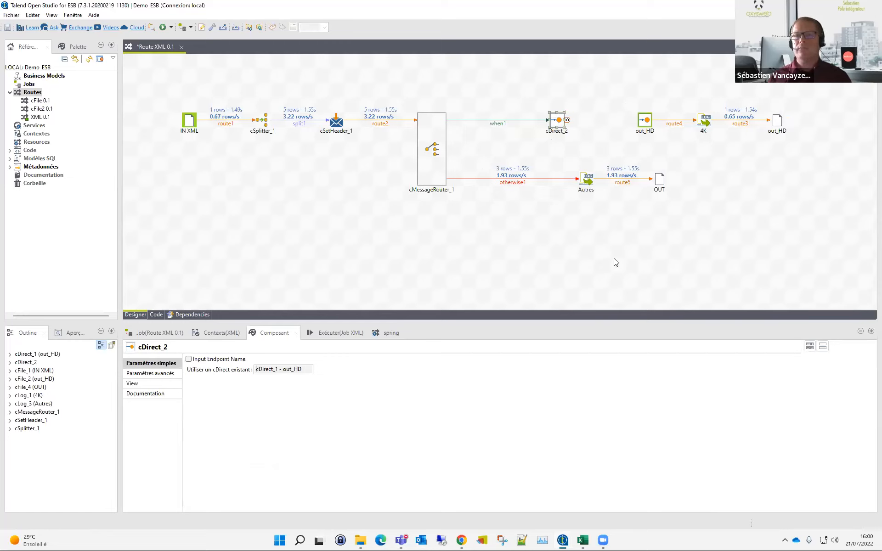
pyautogui.click(307, 370)
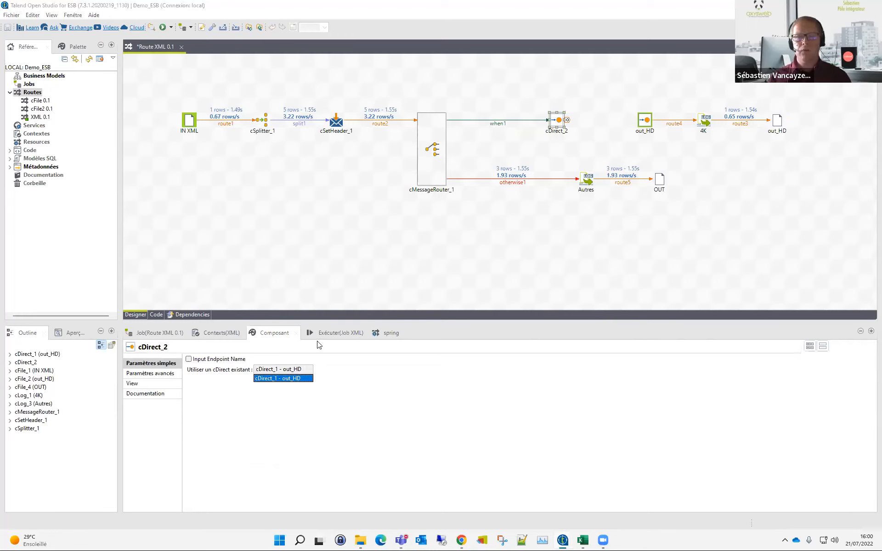
pyautogui.click(527, 145)
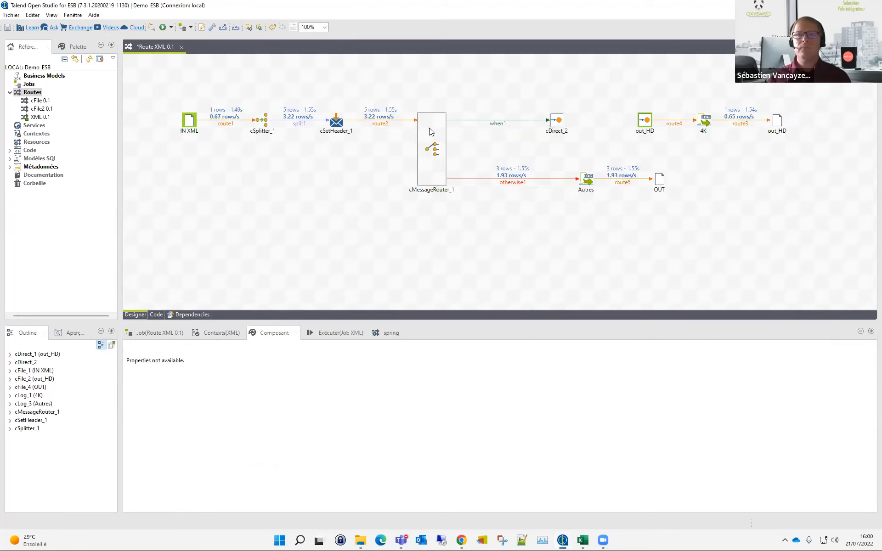
# Step: Set the when1 trigger to the xpath type with the condition "/movie/diskType = '4K'"
pyautogui.click(499, 124)
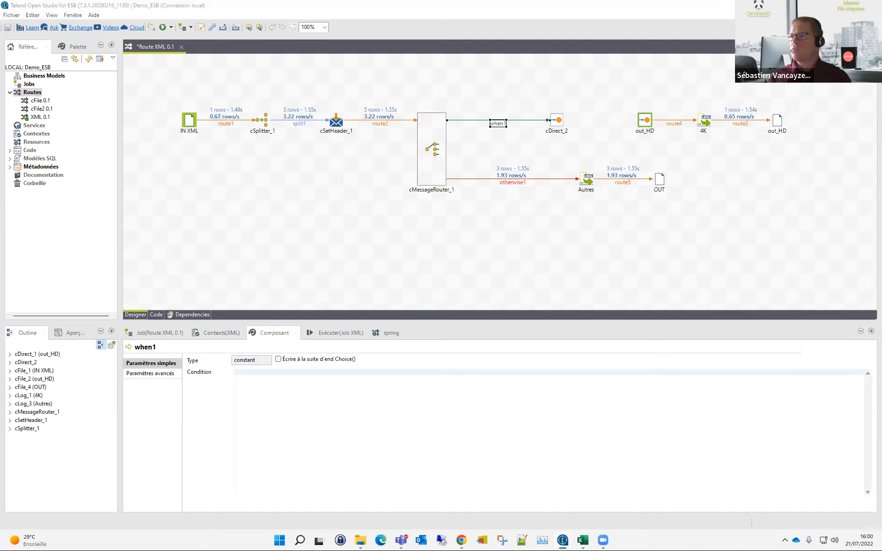
pyautogui.click(266, 361)
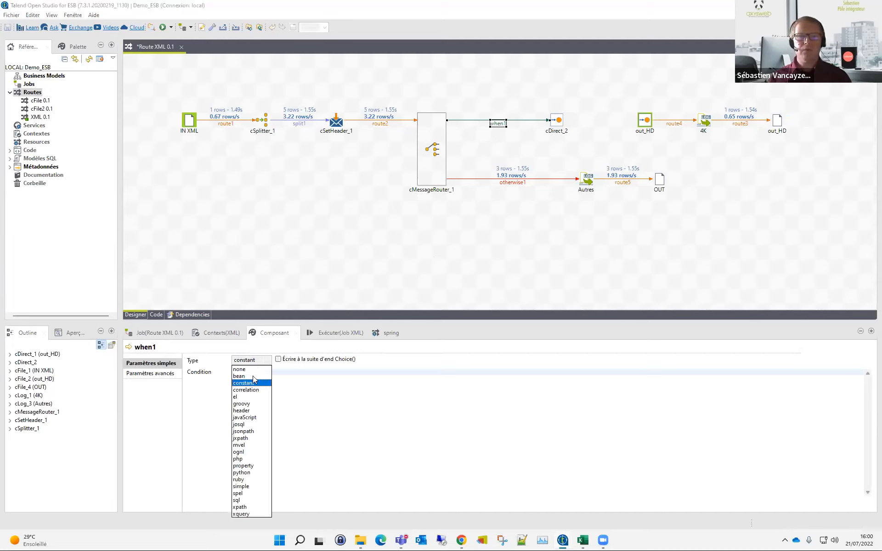
pyautogui.click(250, 507)
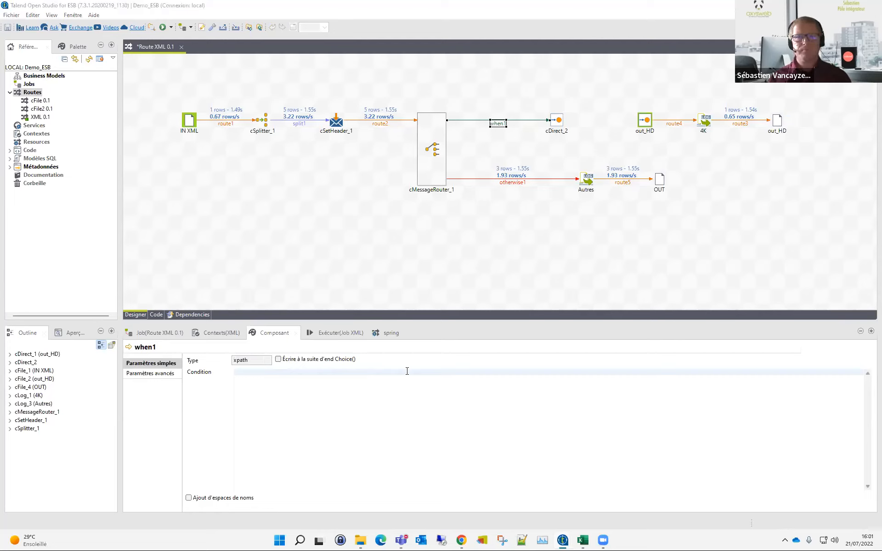
pyautogui.hotkey('ctrl', 'v')
pyautogui.click(555, 159)
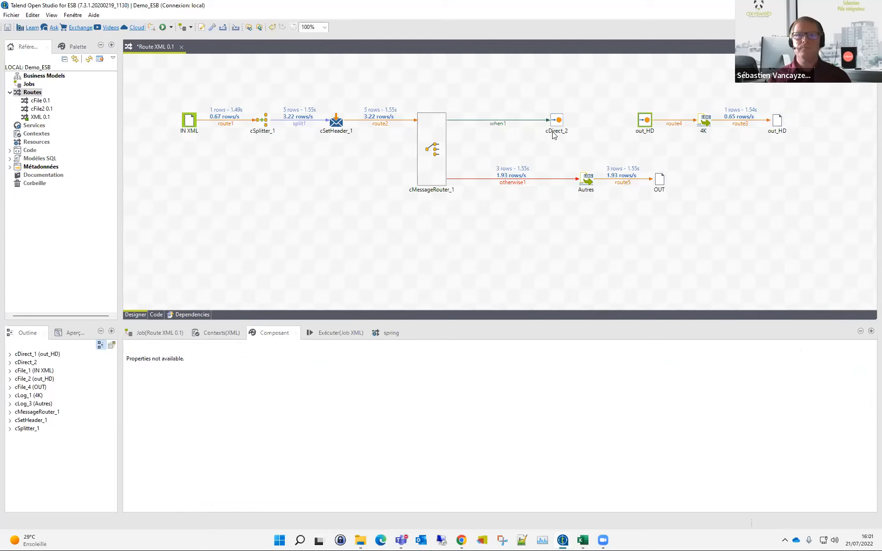
# Step: Duplicate cDirect_2 and place the copy directly beneath it, between the when1 and otherwise1 branches
pyautogui.click(558, 121)
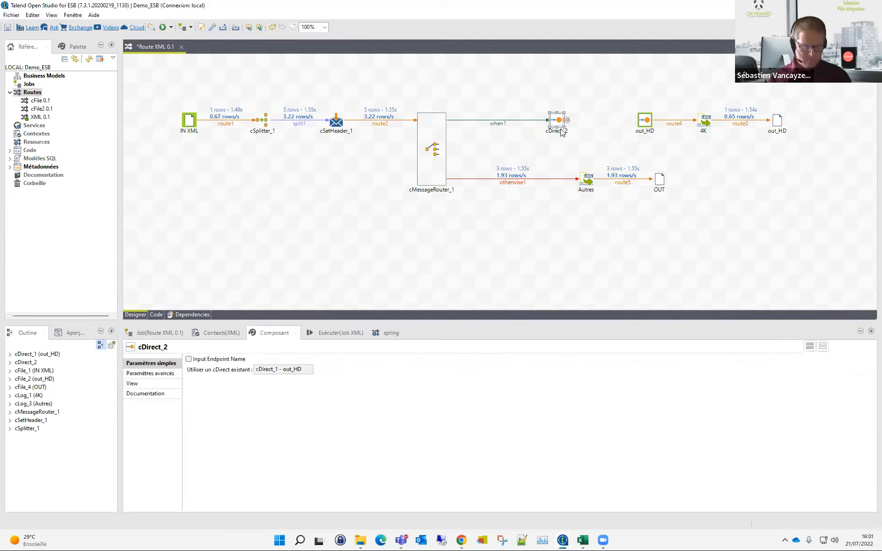
pyautogui.hotkey('ctrl', 'c')
pyautogui.hotkey('ctrl', 'v')
pyautogui.moveTo(521, 151); pyautogui.dragTo(554, 151)
# Step: Rename cDirect_2 as 4K
pyautogui.click(564, 135)
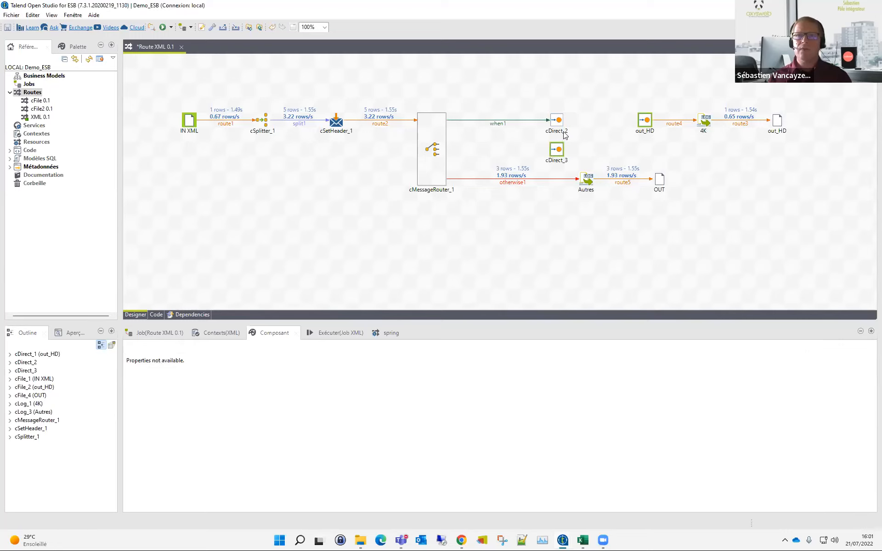
pyautogui.click(565, 132)
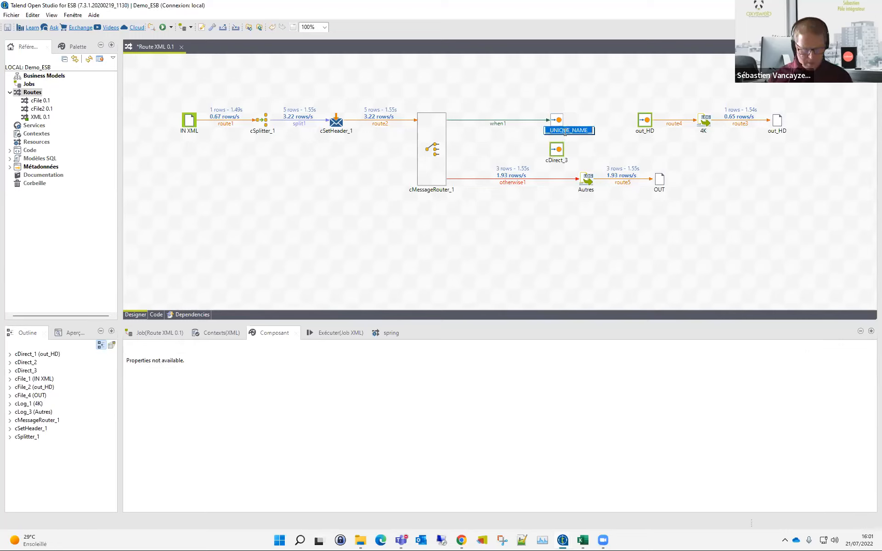
pyautogui.write('4K')
pyautogui.press('Return')
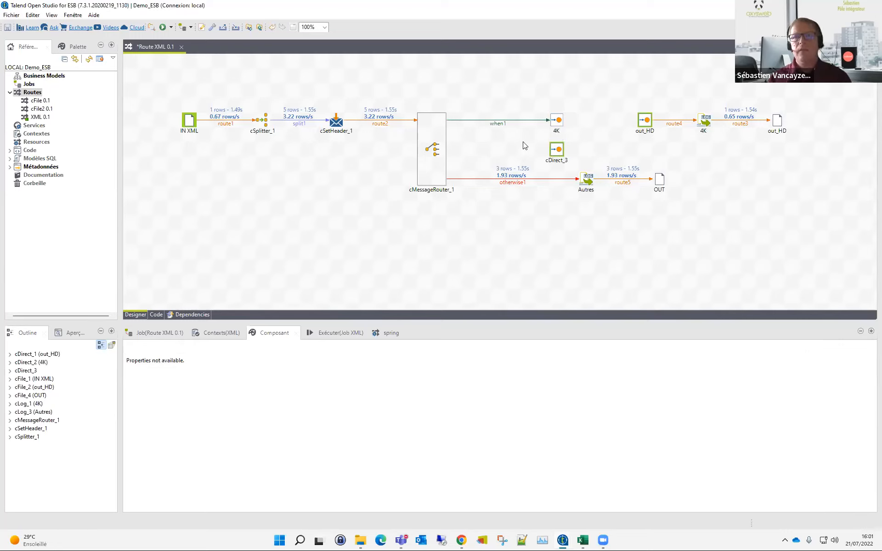
# Step: Connect cMessageRouter_1 to cDirect_3 with a When trigger and check the endpoint cDirect_3 uses
pyautogui.rightClick(442, 147)
pyautogui.moveTo(496, 155)
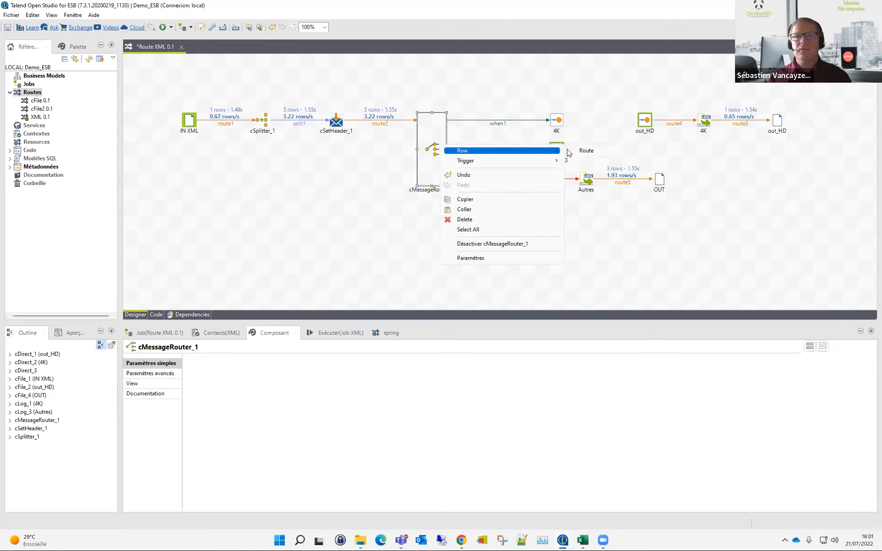
pyautogui.moveTo(540, 161)
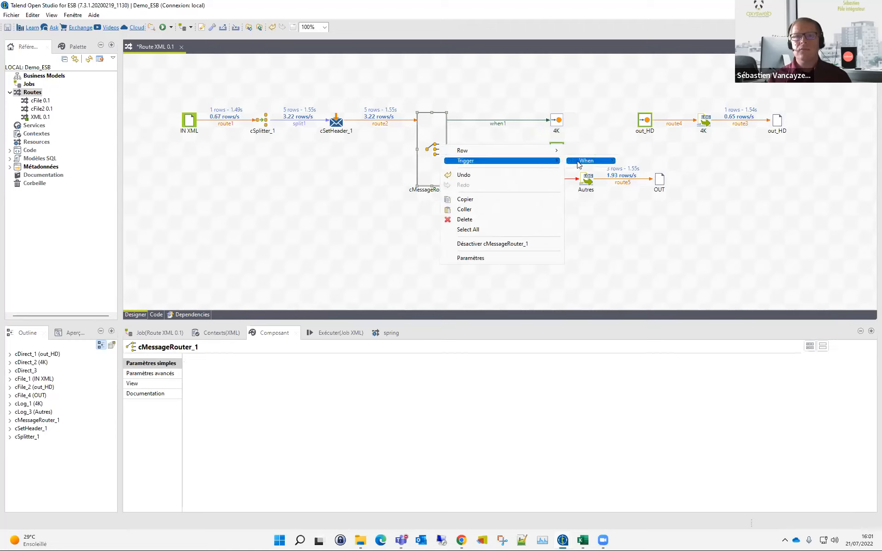
pyautogui.click(580, 161)
pyautogui.click(556, 149)
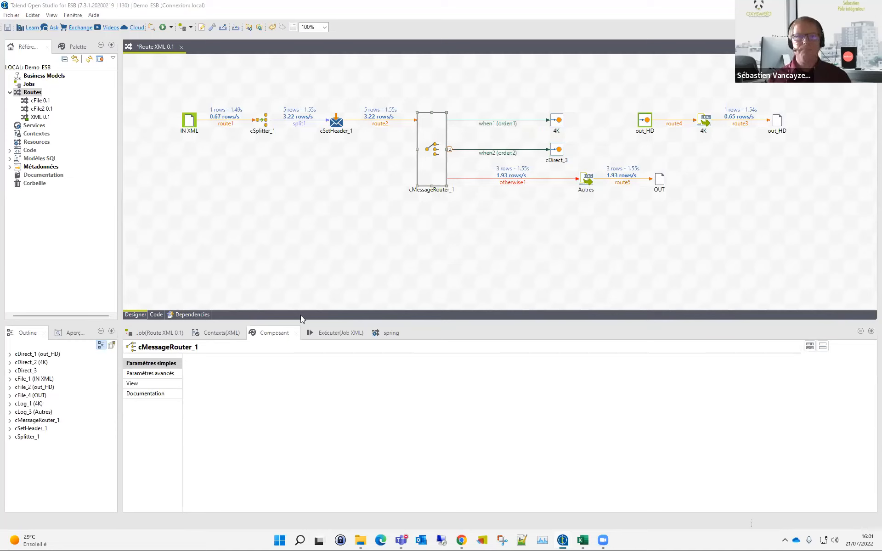
pyautogui.click(556, 151)
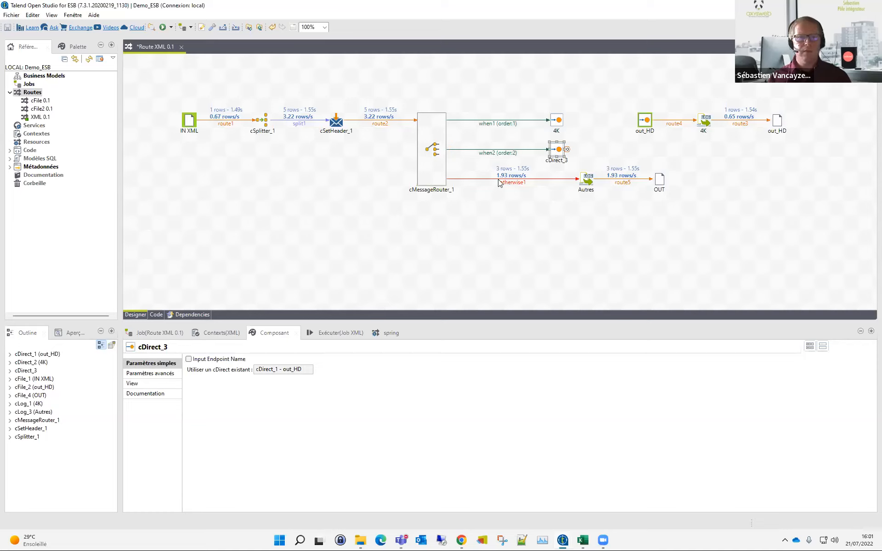
# Step: Set the when2 trigger to the xpath type with the condition "/movie/diskType = 'Blu-ray'"
pyautogui.click(504, 153)
pyautogui.click(265, 360)
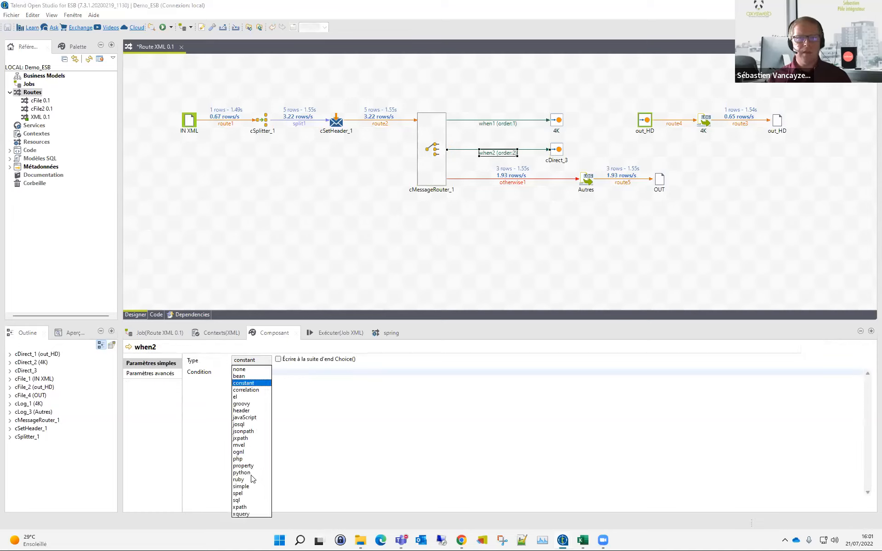
pyautogui.click(240, 507)
pyautogui.hotkey('ctrl', 'v')
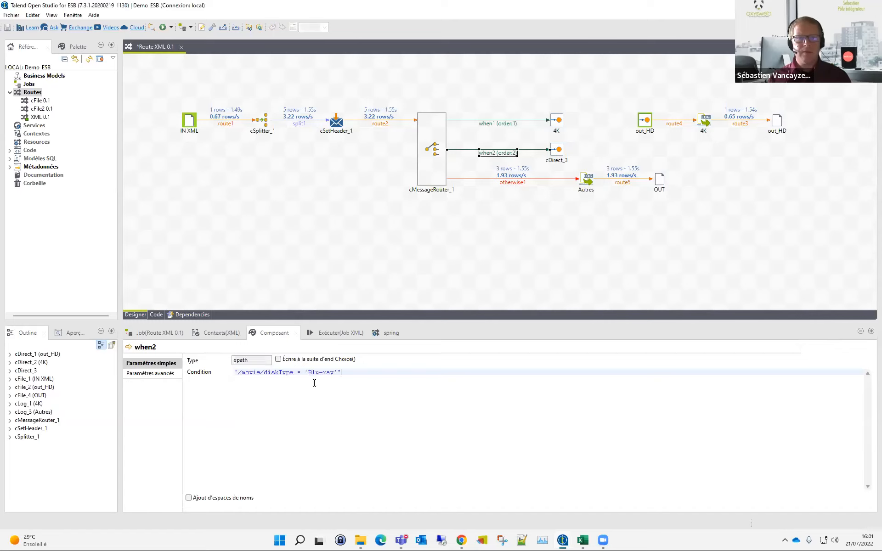
pyautogui.click(551, 237)
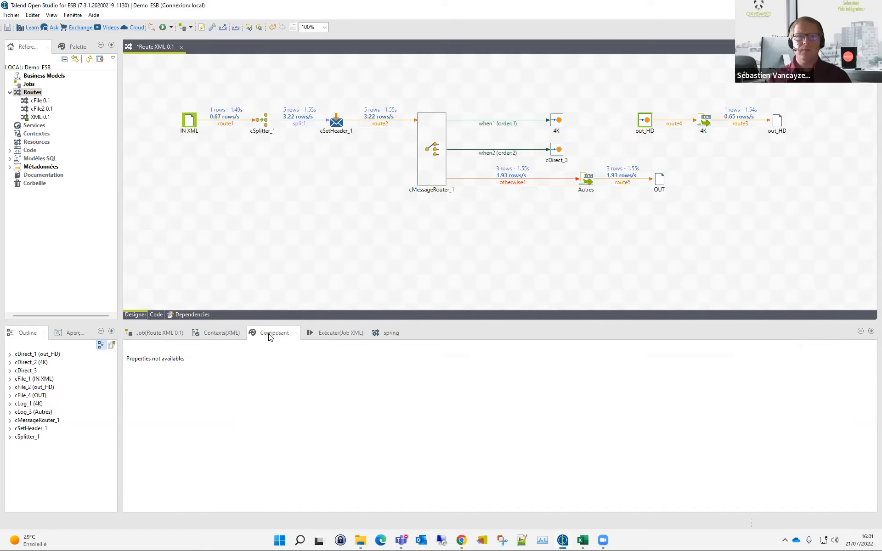
# Step: Rename cDirect_3 as Blu-ray, copying the text from the when2 condition
pyautogui.click(498, 152)
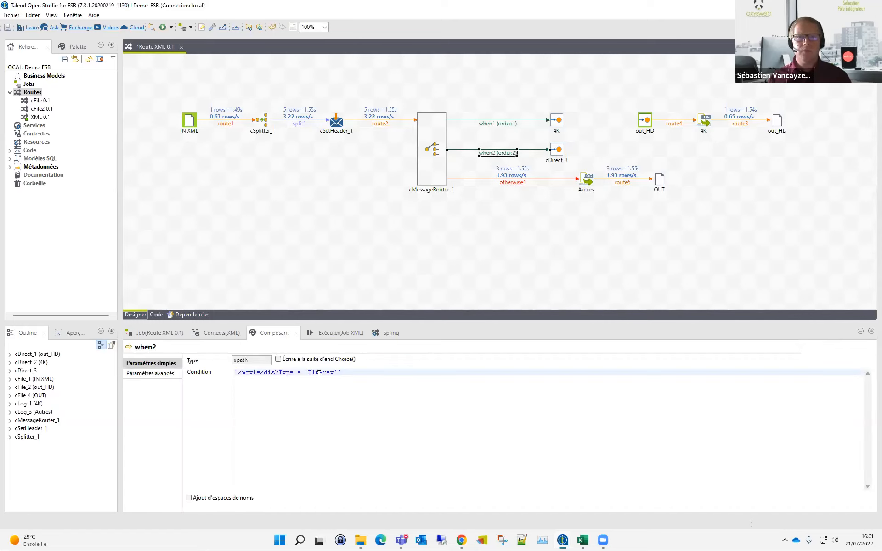
pyautogui.moveTo(309, 373); pyautogui.dragTo(333, 373)
pyautogui.click(561, 164)
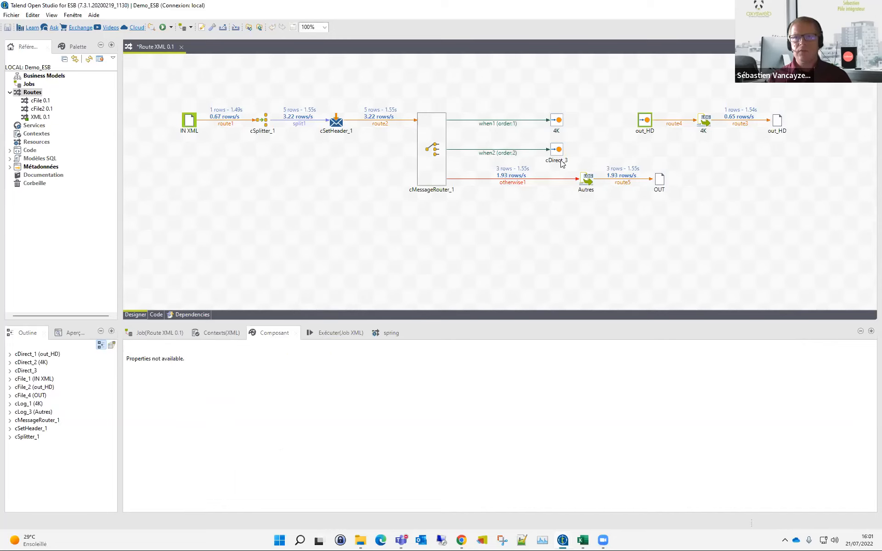
pyautogui.hotkey('ctrl', 'v')
pyautogui.press('Return')
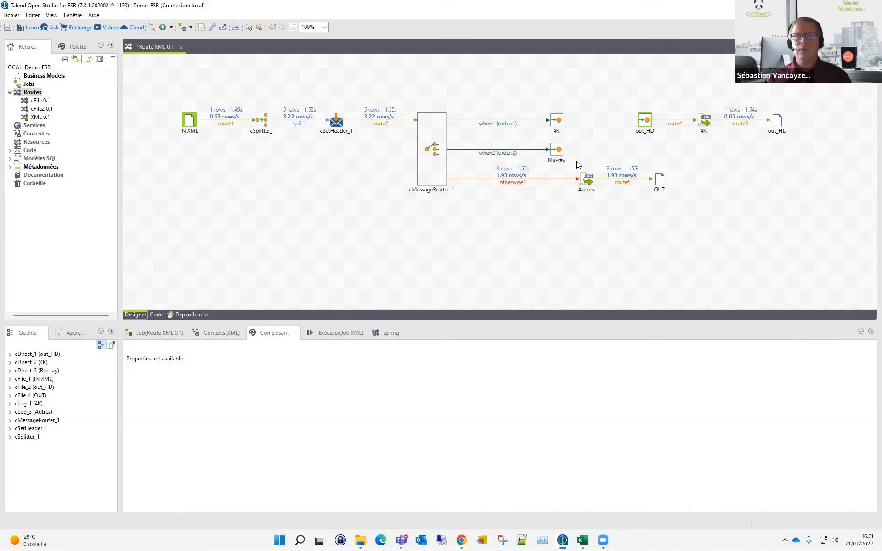
# Step: Check the Blu-ray component's endpoint and move the whole out_HD chain slightly down, level between the 4K and Blu-ray components
pyautogui.click(558, 150)
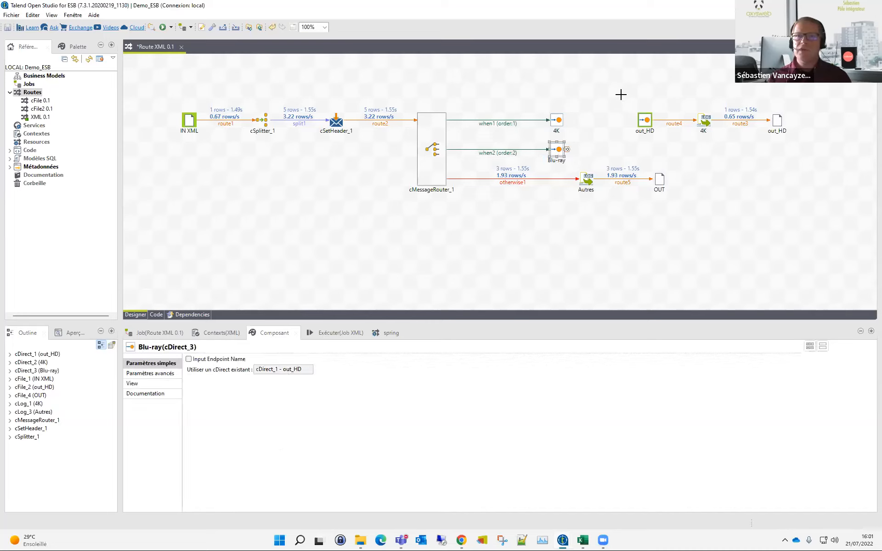
pyautogui.moveTo(620, 94); pyautogui.dragTo(808, 156)
pyautogui.moveTo(645, 120); pyautogui.dragTo(644, 135)
pyautogui.click(701, 178)
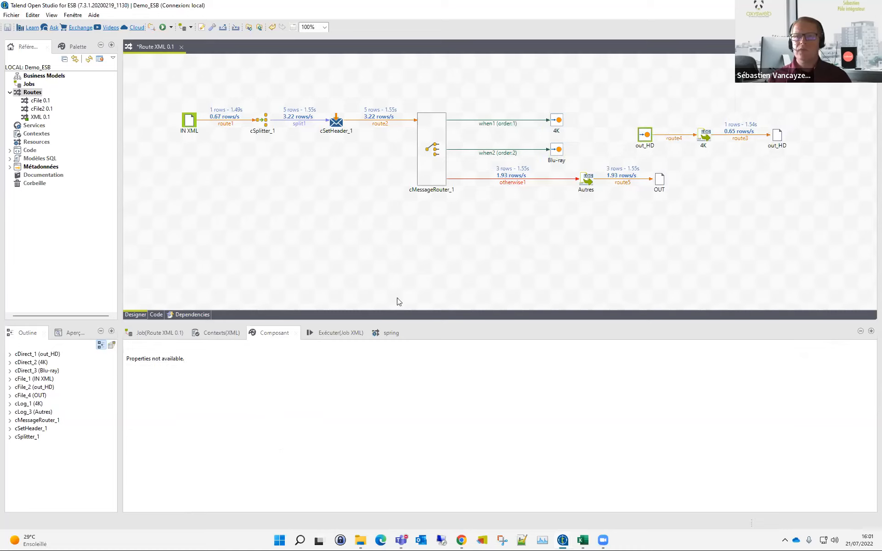
# Step: Stop the running XML job and execute the updated route
pyautogui.click(322, 335)
pyautogui.click(283, 369)
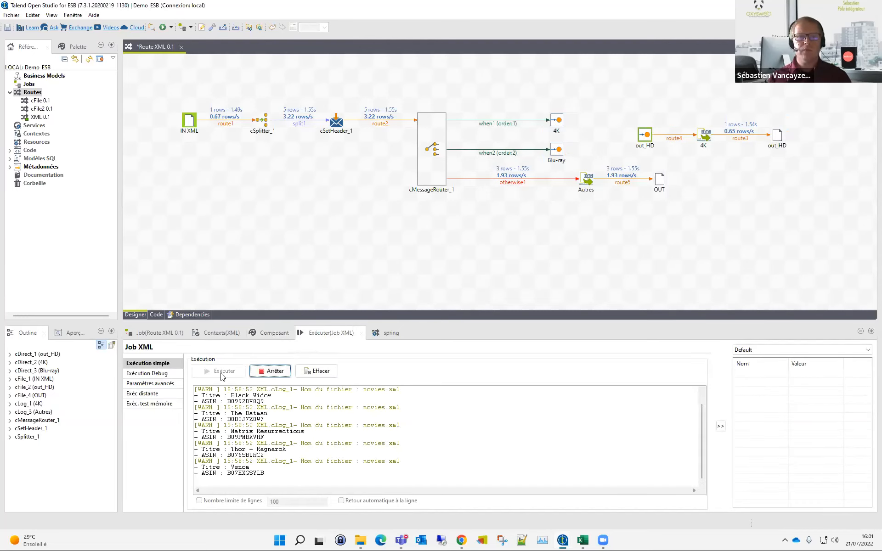
pyautogui.click(225, 371)
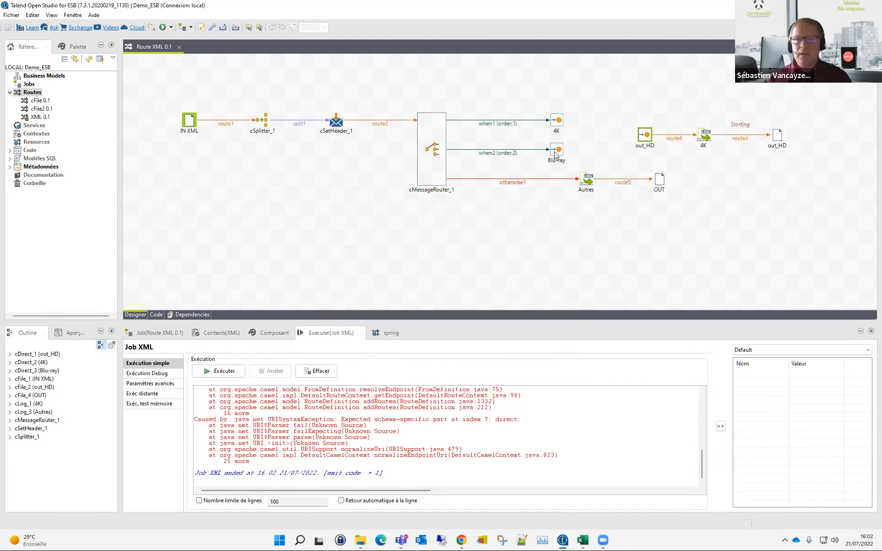
# Step: Examine the execution's error trace, the endpoints of the Blu-ray and 4K components, and the when2 and when1 conditions
pyautogui.scroll(15, 525, 440)
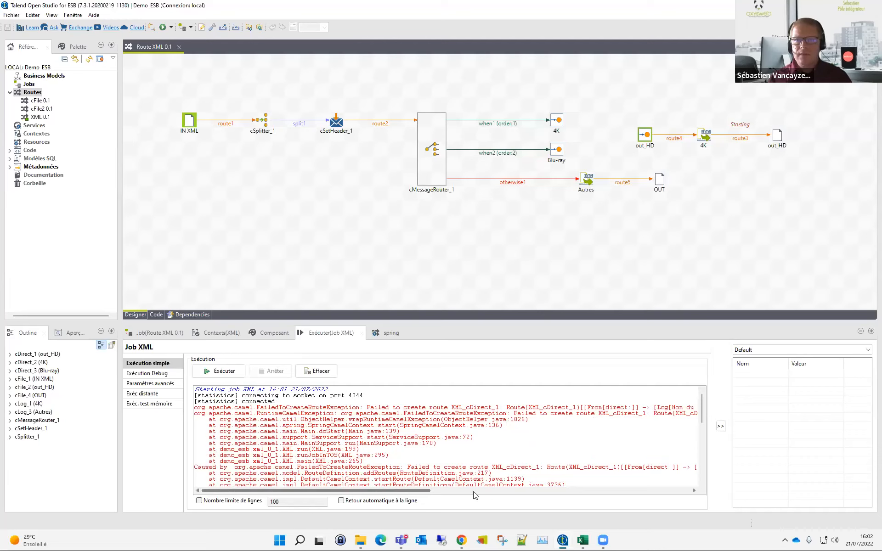
pyautogui.moveTo(422, 491); pyautogui.dragTo(515, 491)
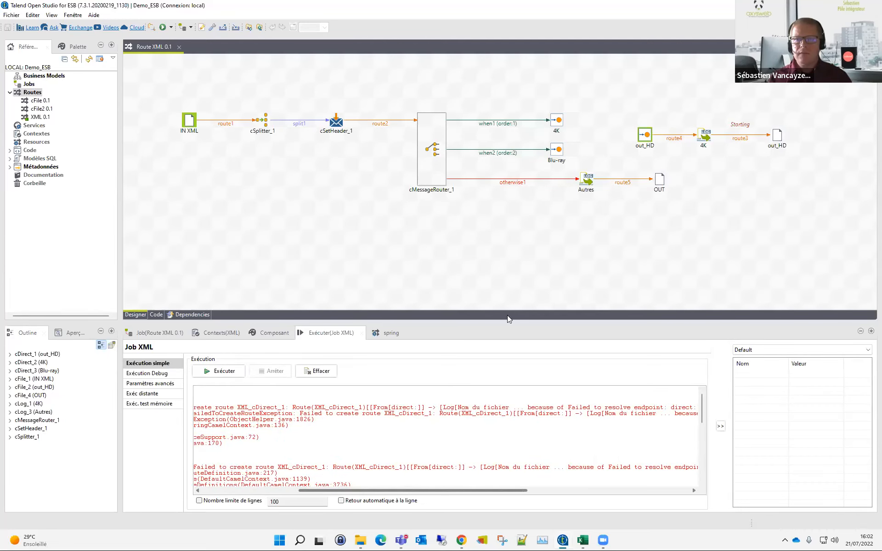
pyautogui.click(557, 153)
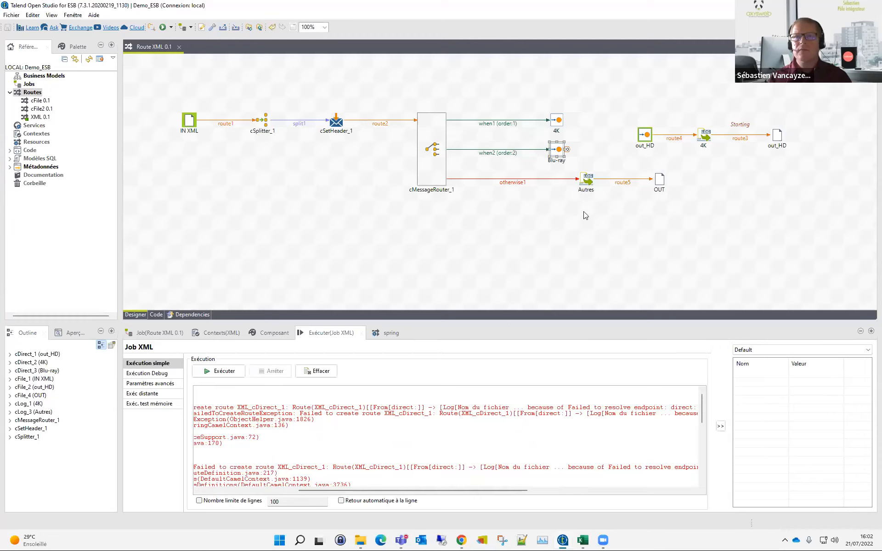
pyautogui.click(271, 332)
pyautogui.click(298, 371)
pyautogui.click(318, 374)
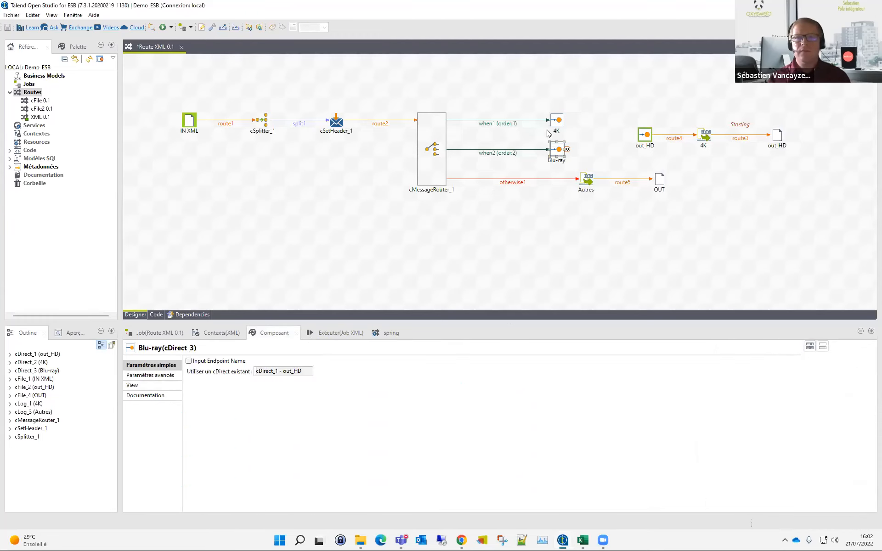
pyautogui.click(508, 154)
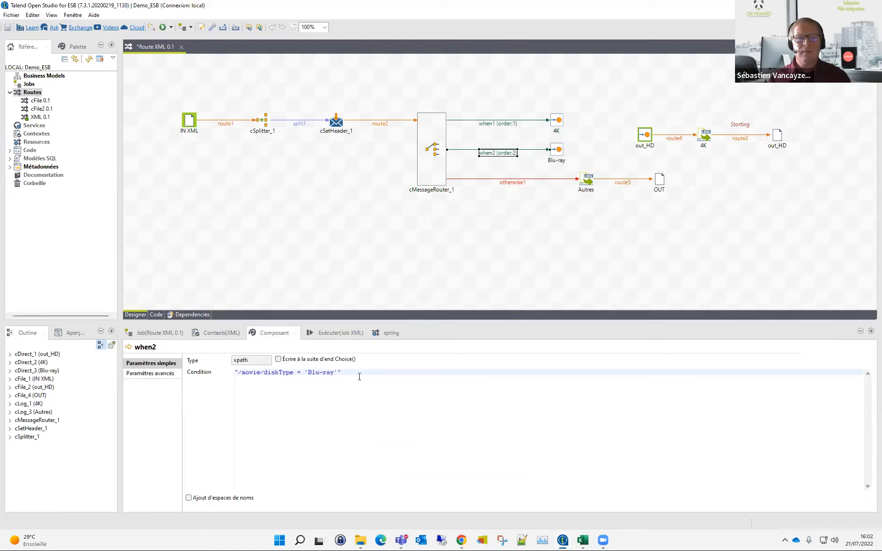
pyautogui.click(505, 123)
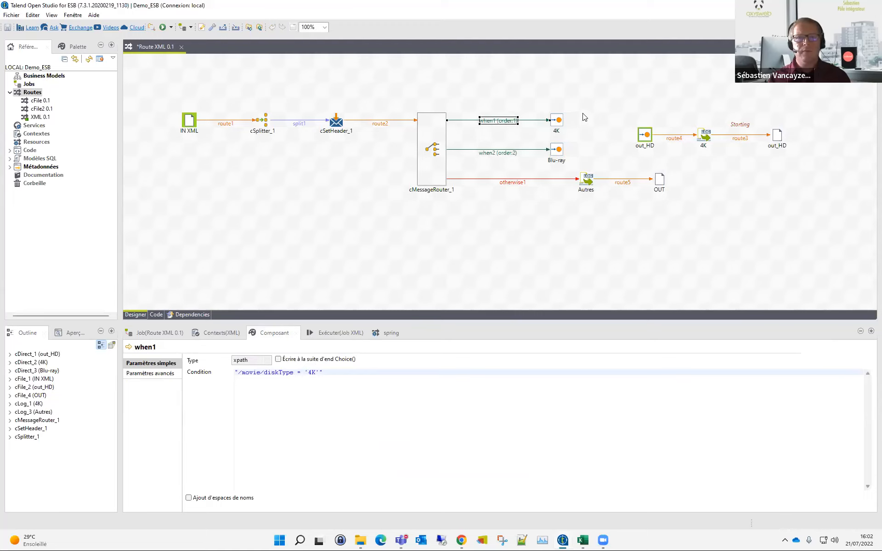
pyautogui.click(555, 120)
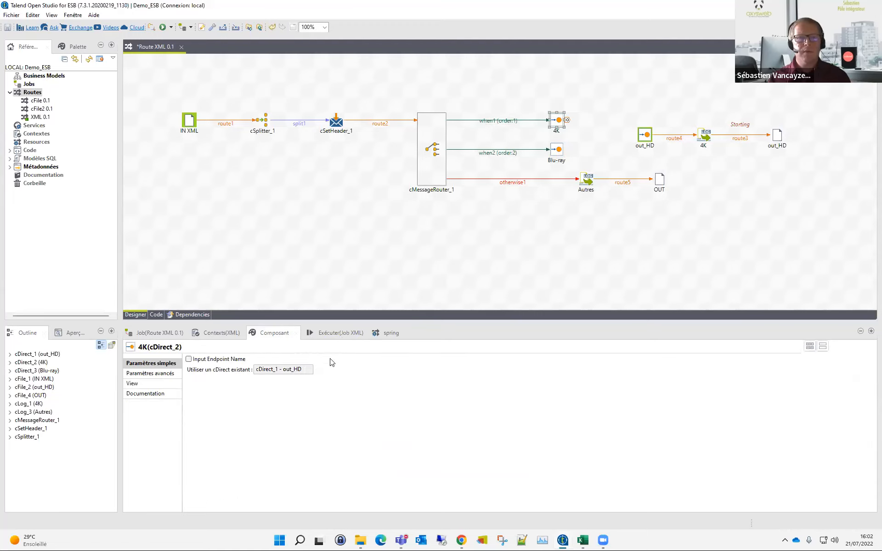
pyautogui.click(650, 141)
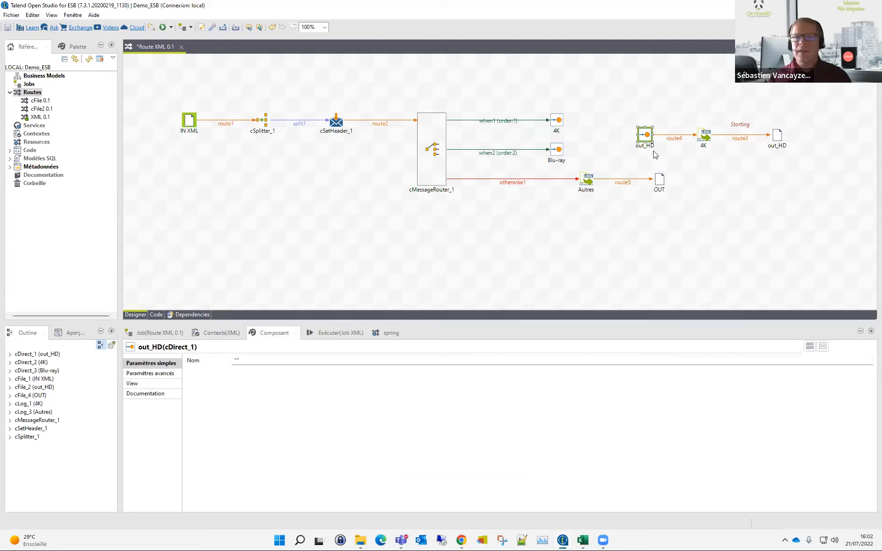
pyautogui.moveTo(647, 136); pyautogui.dragTo(514, 308)
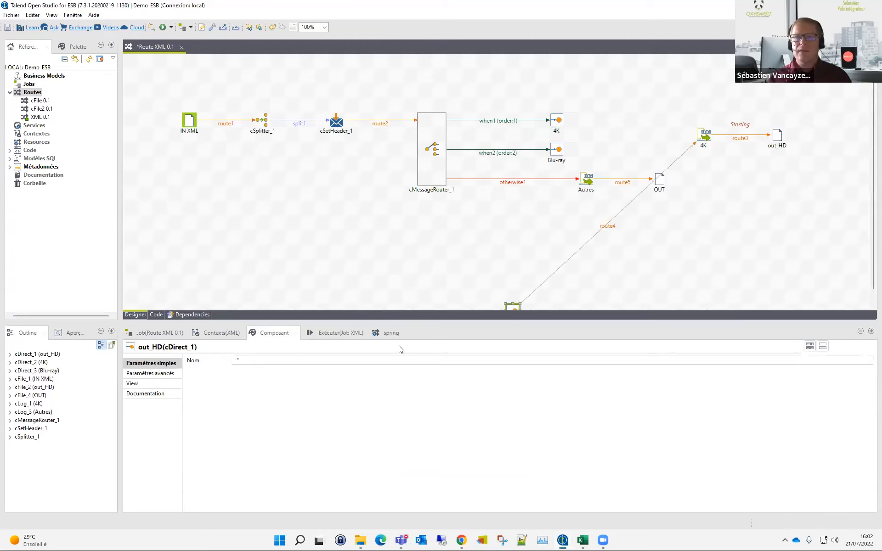
pyautogui.hotkey('ctrl', 'z')
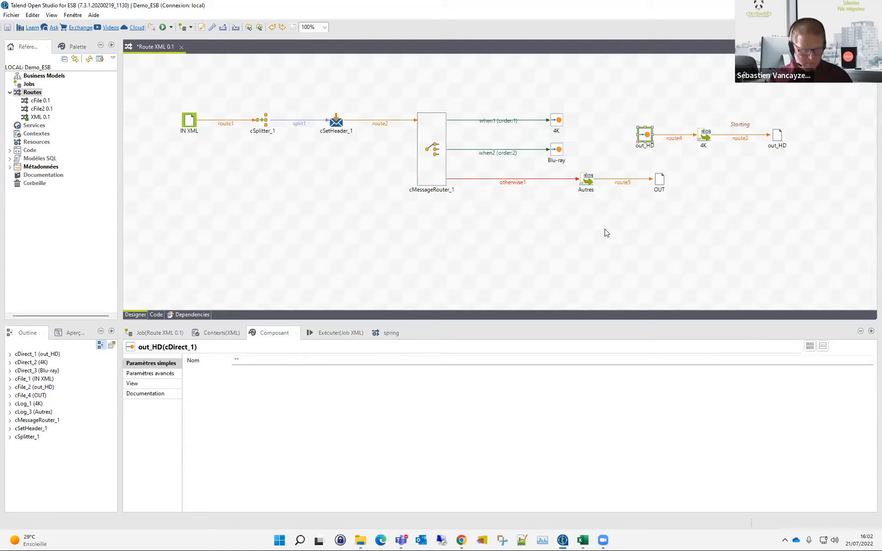
pyautogui.click(684, 148)
pyautogui.click(643, 139)
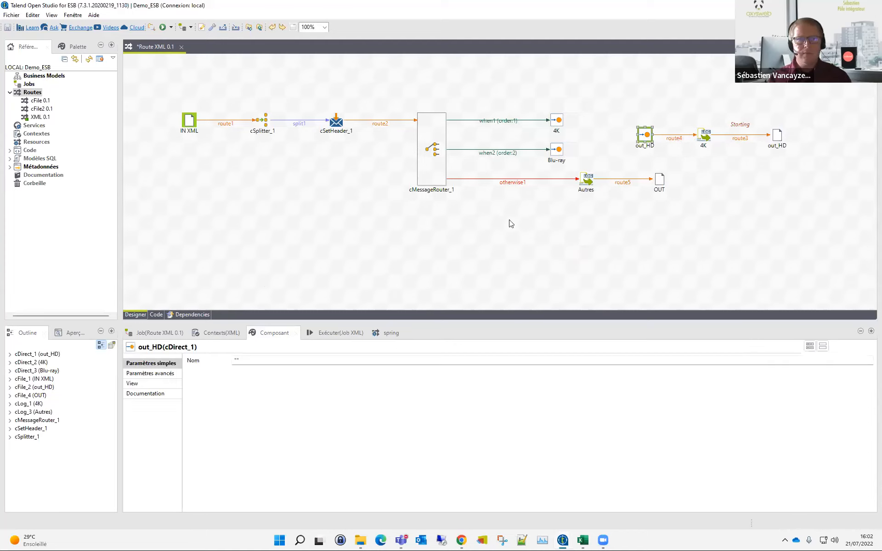
pyautogui.click(646, 150)
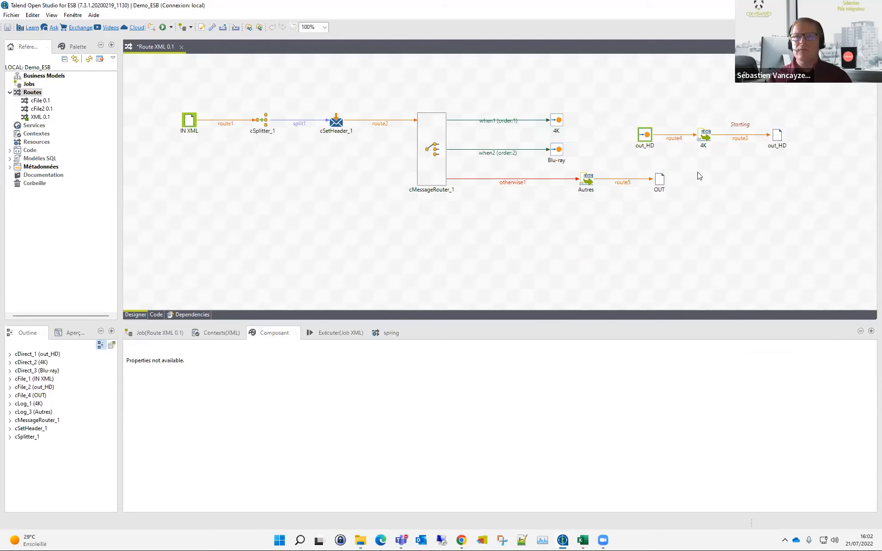
# Step: Set the endpoint name of the out_HD cDirect component to "out_HD", keeping the quotation marks
pyautogui.click(645, 139)
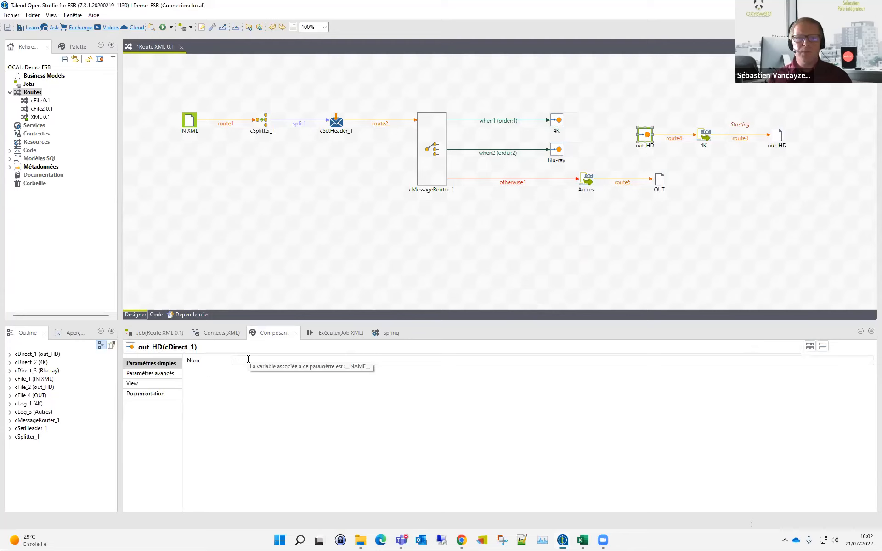
pyautogui.click(649, 150)
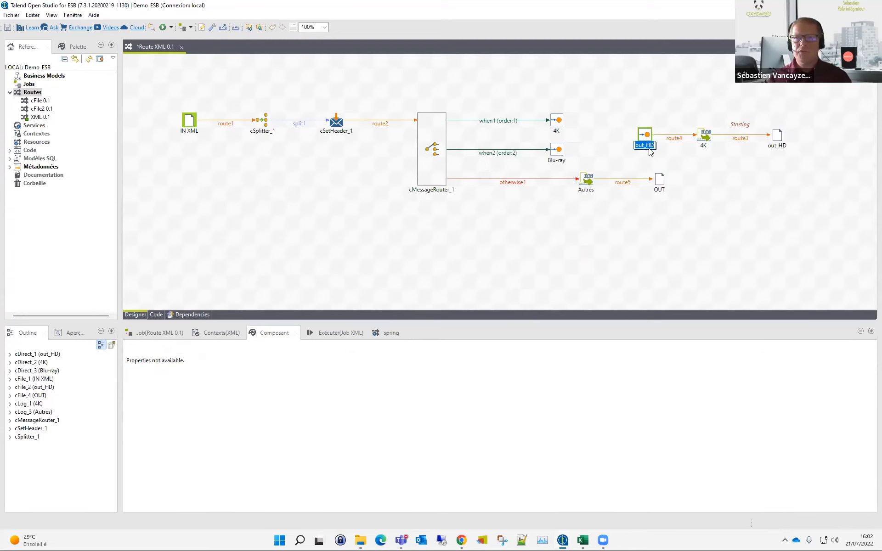
pyautogui.click(647, 136)
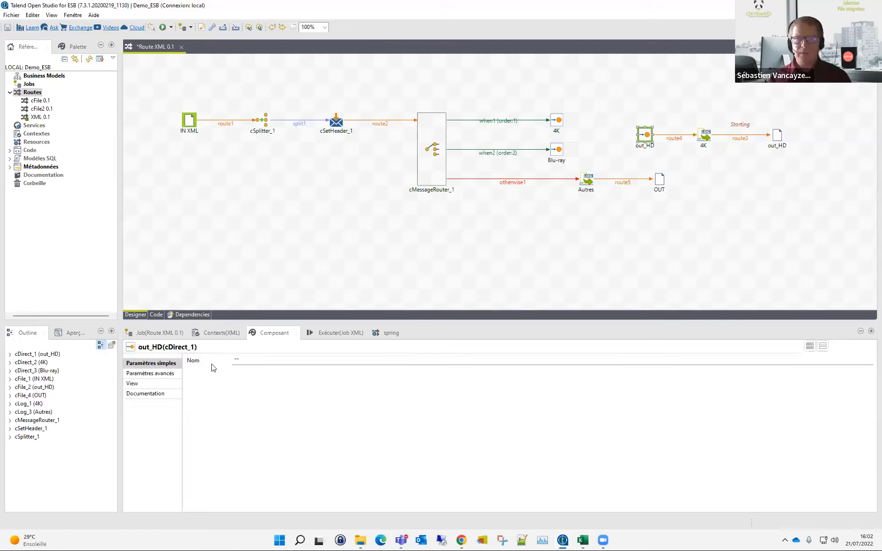
pyautogui.click(241, 360)
pyautogui.write('out_HD')
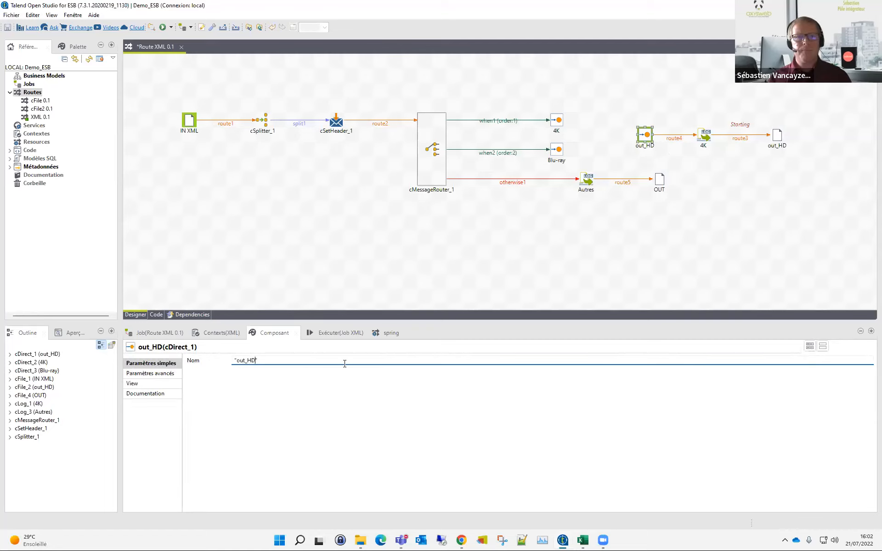
# Step: Try the __NAME__ variable as the cDirect_1 label, check it in the 4K component's endpoint list, and restore the label out_HD
pyautogui.click(650, 153)
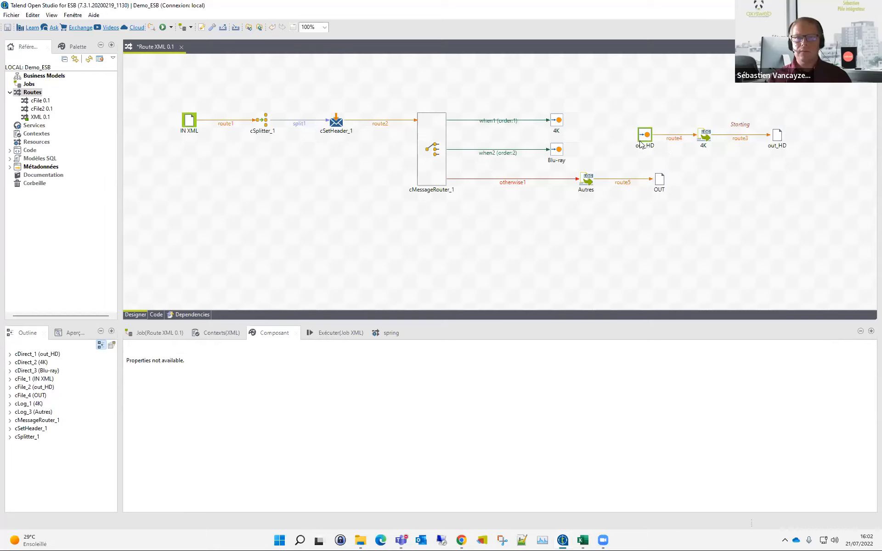
pyautogui.click(646, 146)
pyautogui.hotkey('ctrl', 'c')
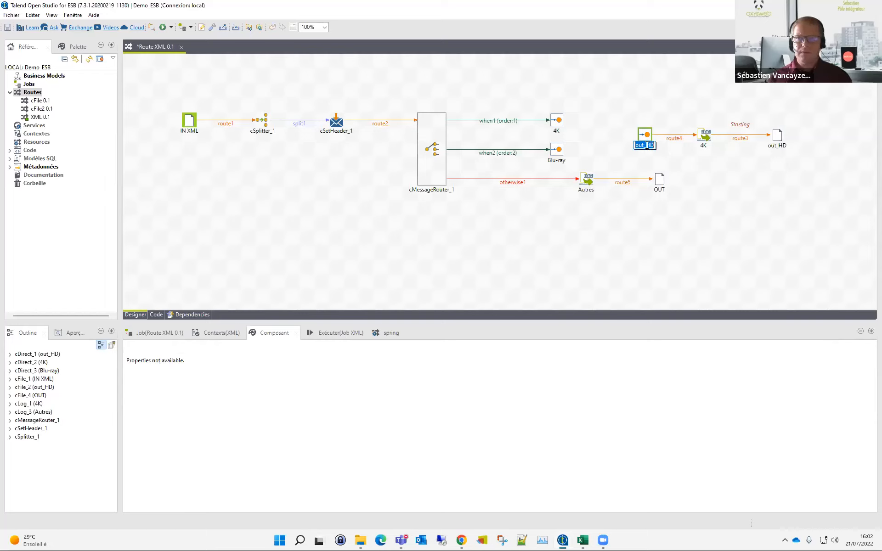
pyautogui.press('BackSpace')
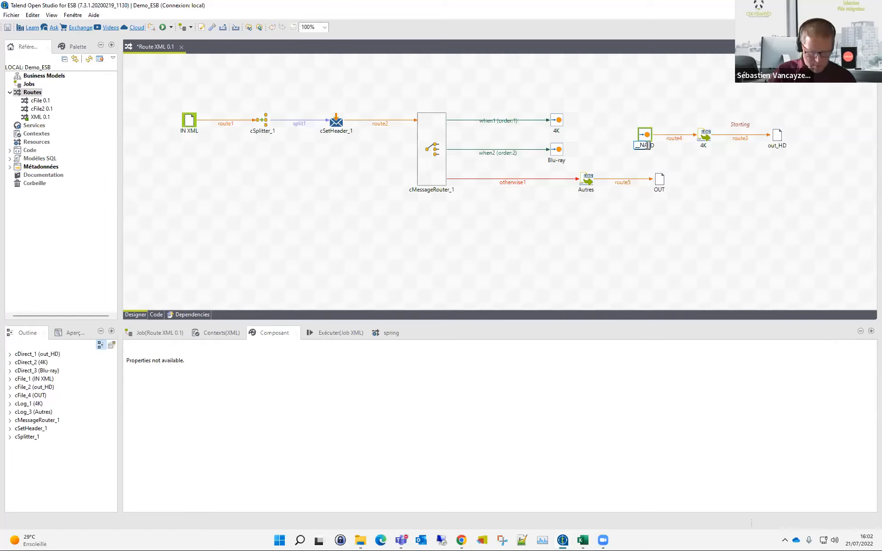
pyautogui.write('__NAME__')
pyautogui.click(710, 163)
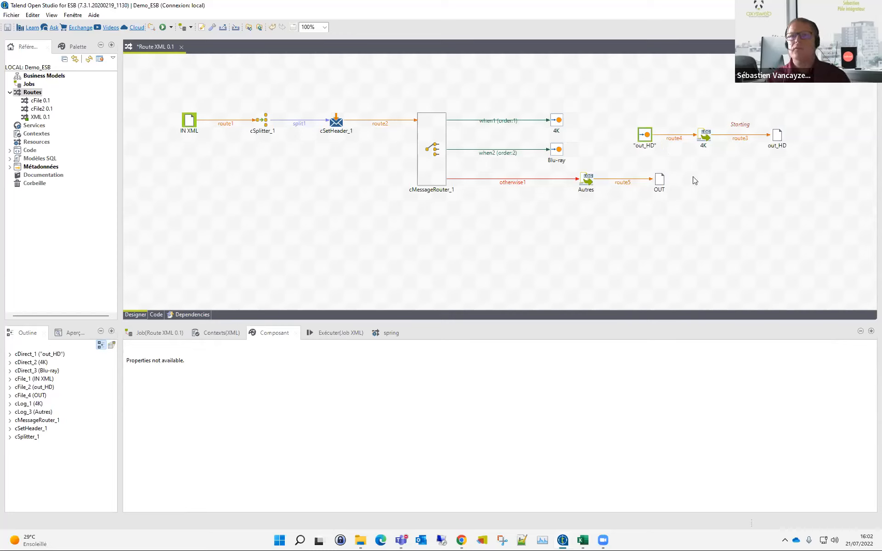
pyautogui.click(560, 133)
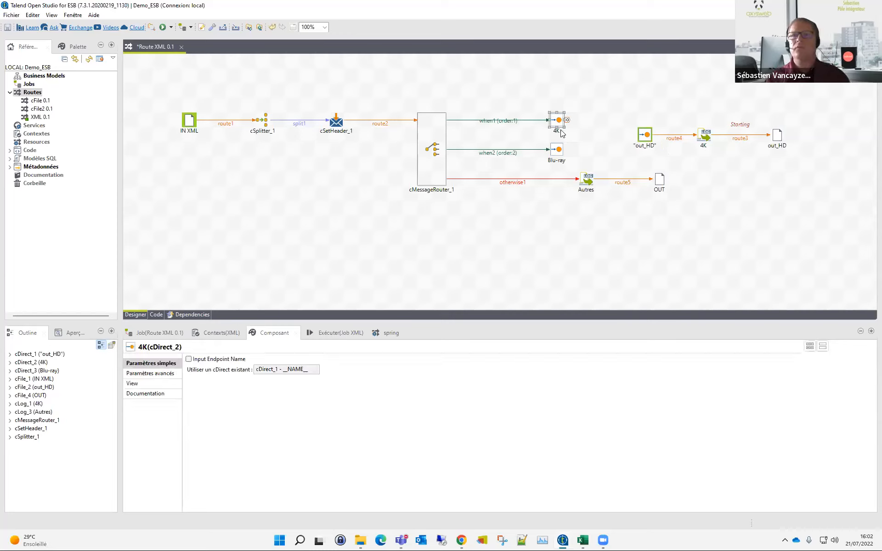
pyautogui.click(289, 370)
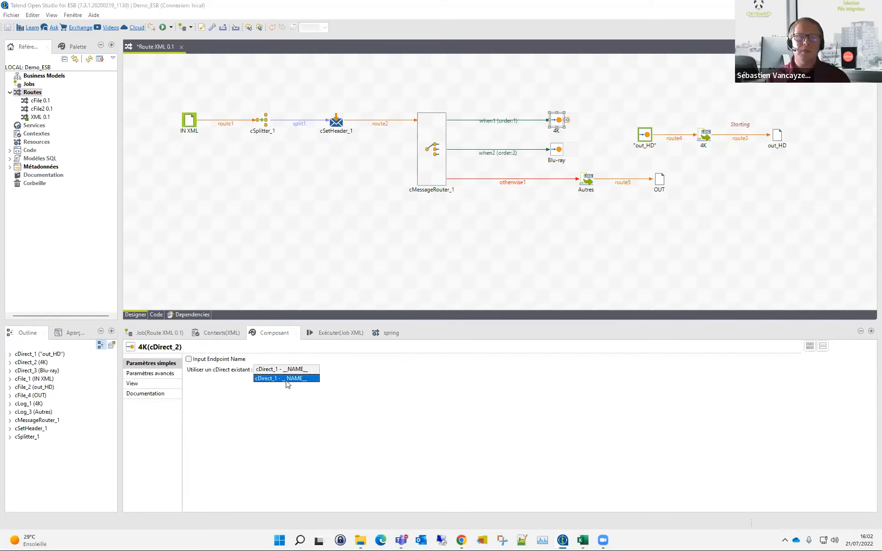
pyautogui.click(578, 280)
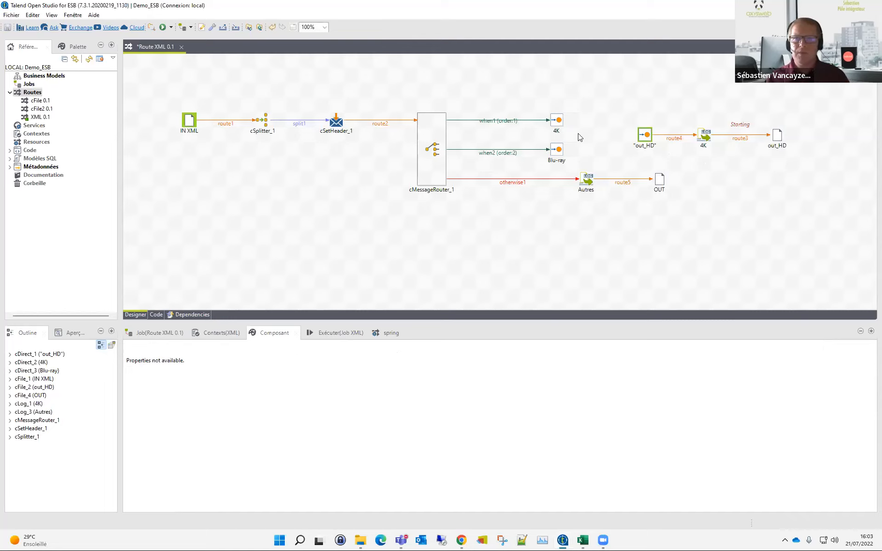
pyautogui.click(647, 146)
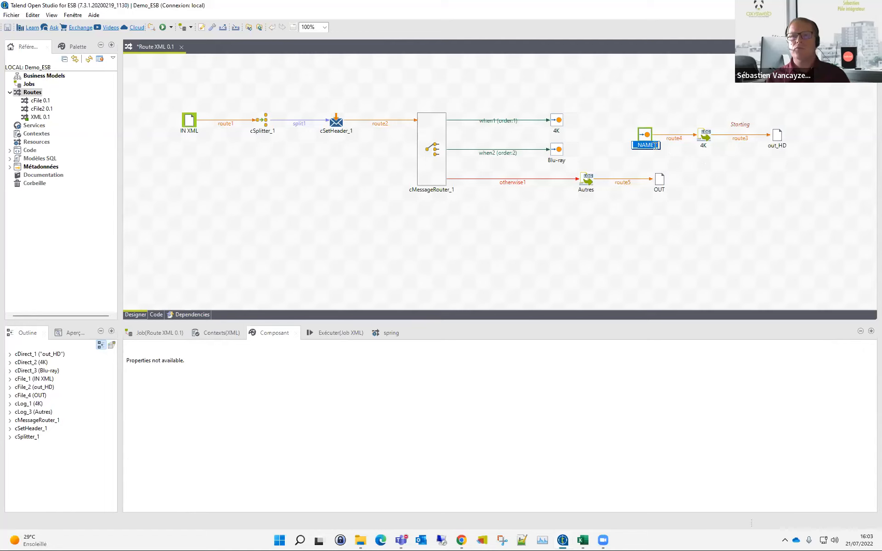
pyautogui.hotkey('ctrl', 'v')
pyautogui.click(679, 159)
# Step: Check the endpoints referenced by the 4K and Blu-ray components against the name set on the out_HD cDirect
pyautogui.click(554, 121)
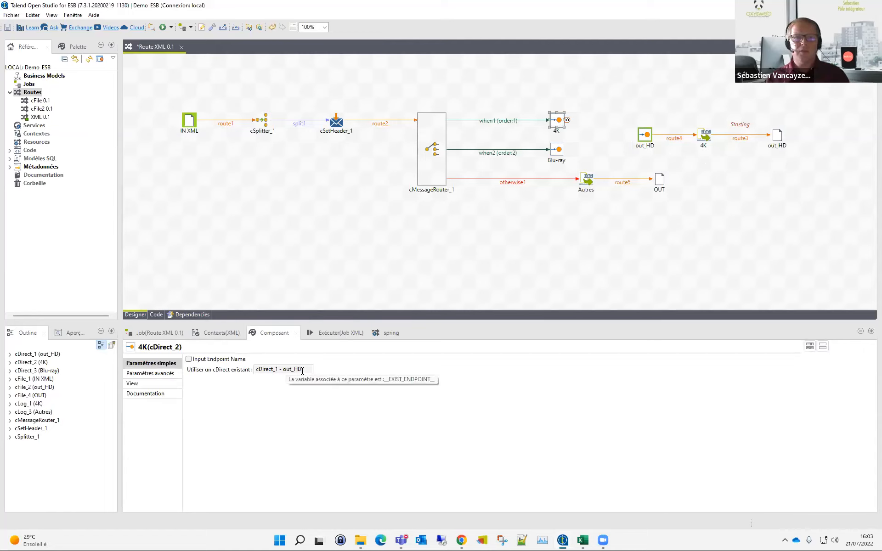
pyautogui.click(488, 236)
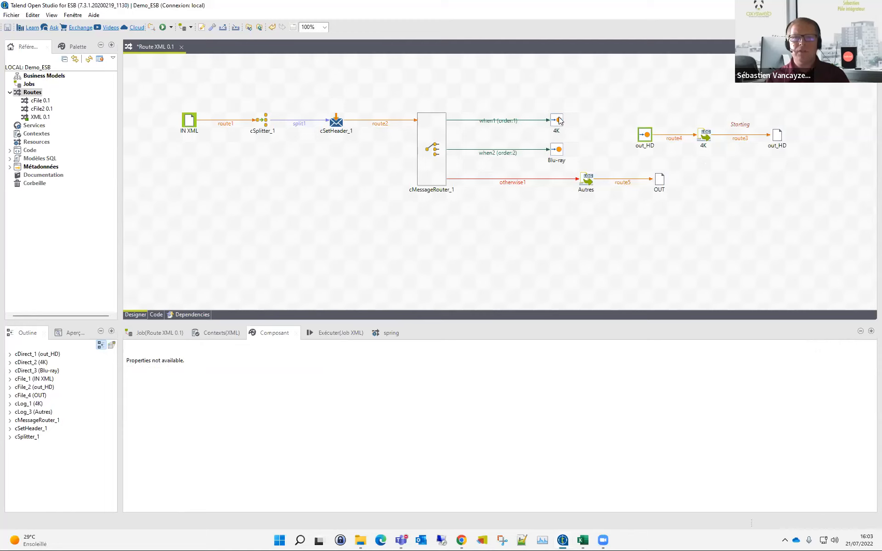
pyautogui.click(559, 150)
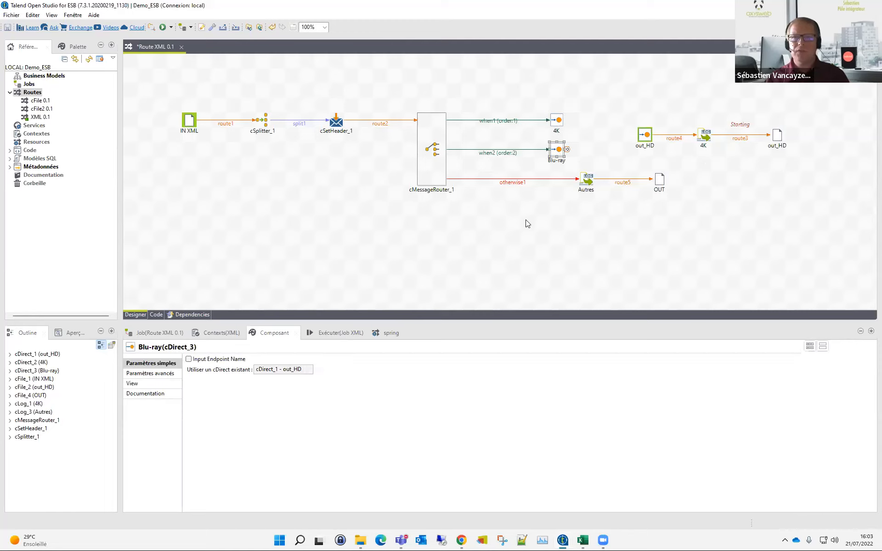
pyautogui.click(644, 136)
pyautogui.doubleClick(245, 361)
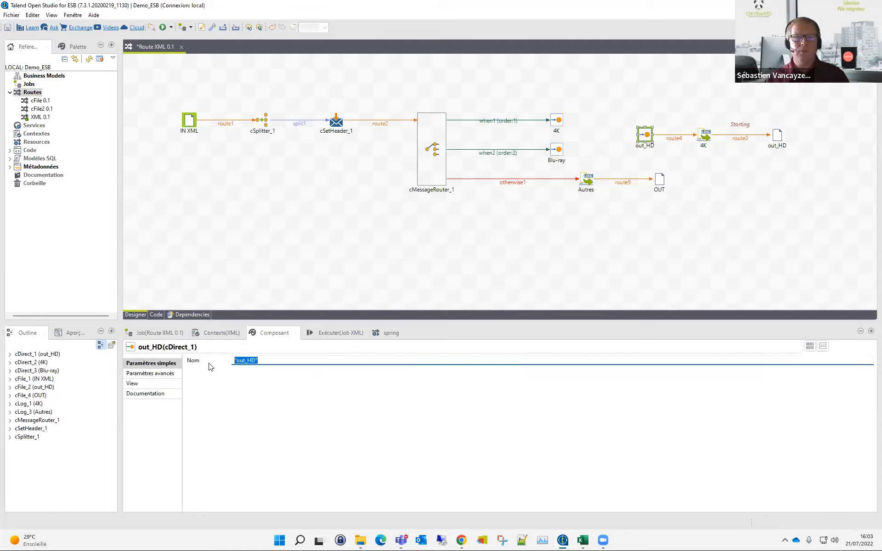
pyautogui.click(530, 268)
# Step: Execute the XML route and review its out_HD chain and the 4K component's endpoint
pyautogui.click(358, 338)
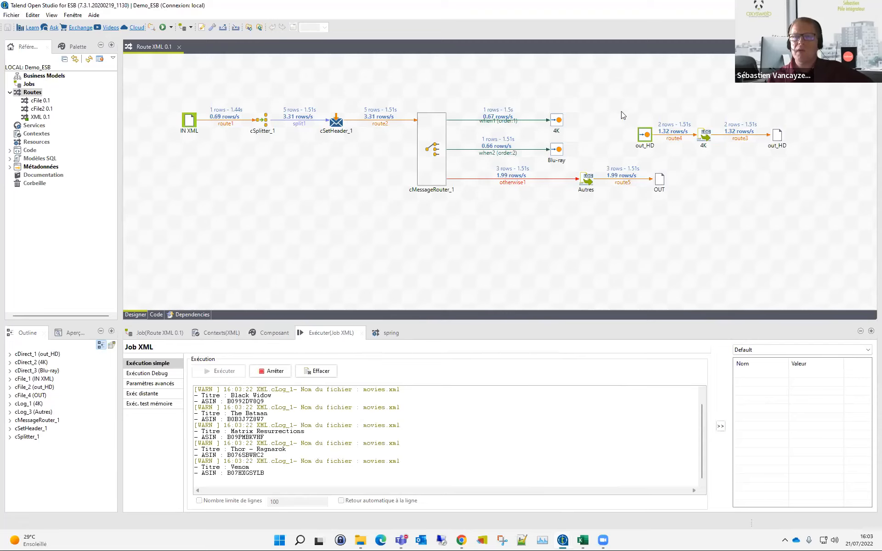
pyautogui.moveTo(621, 111); pyautogui.dragTo(821, 167)
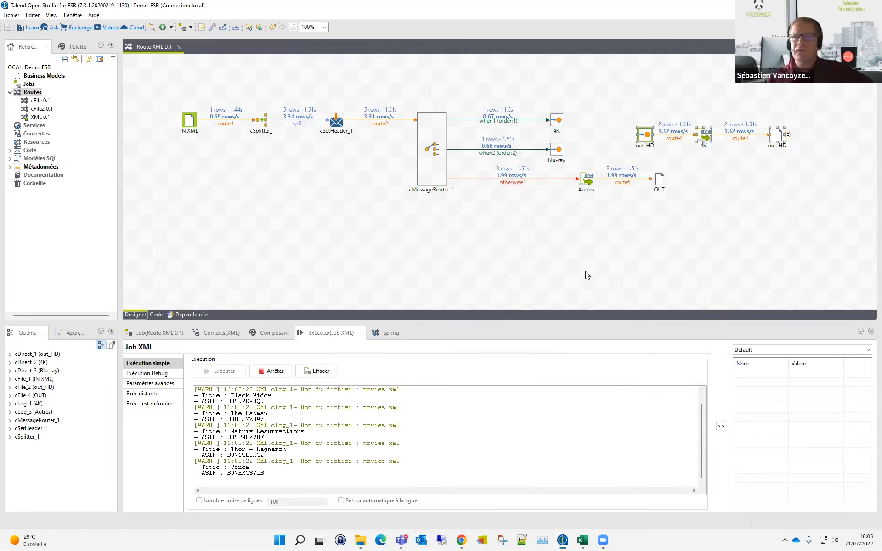
pyautogui.click(560, 121)
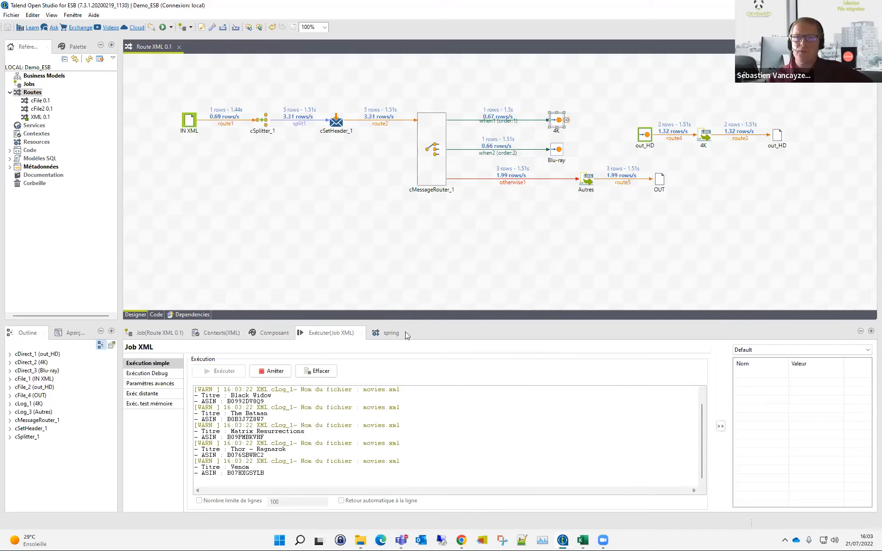
pyautogui.click(264, 336)
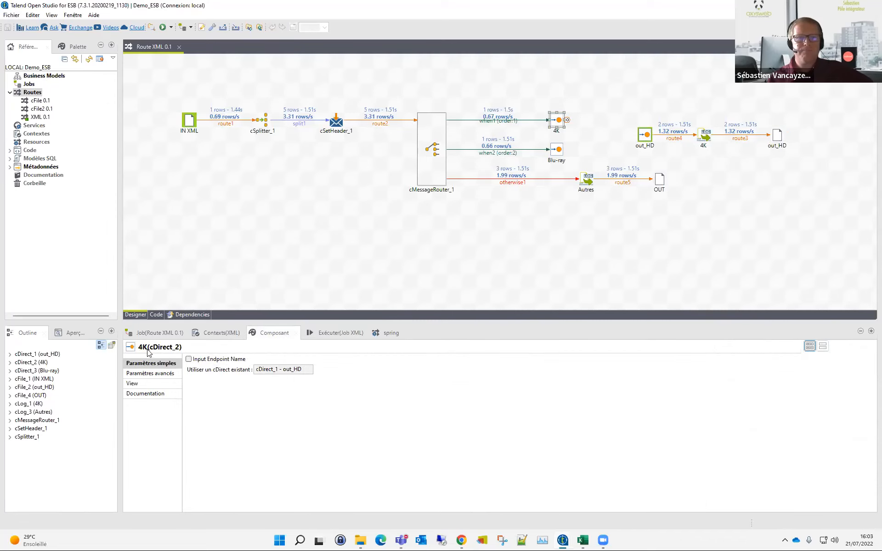
pyautogui.click(347, 259)
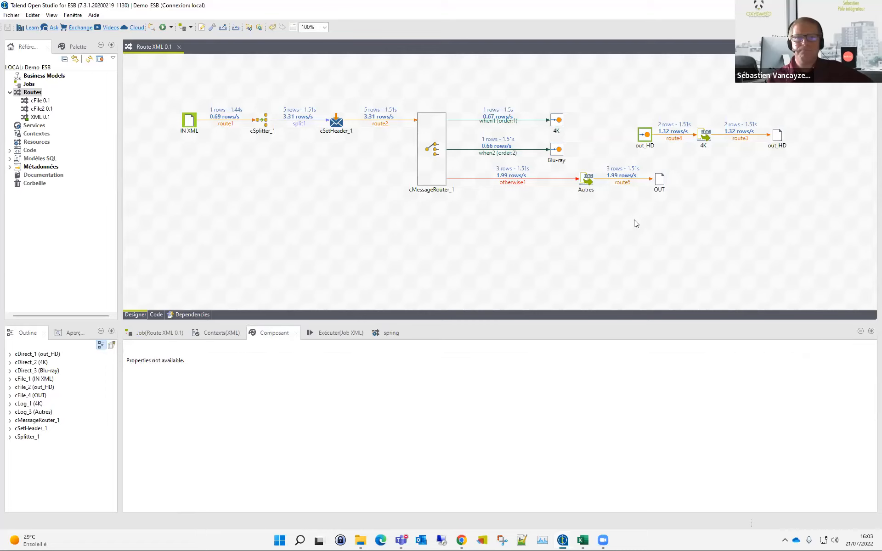
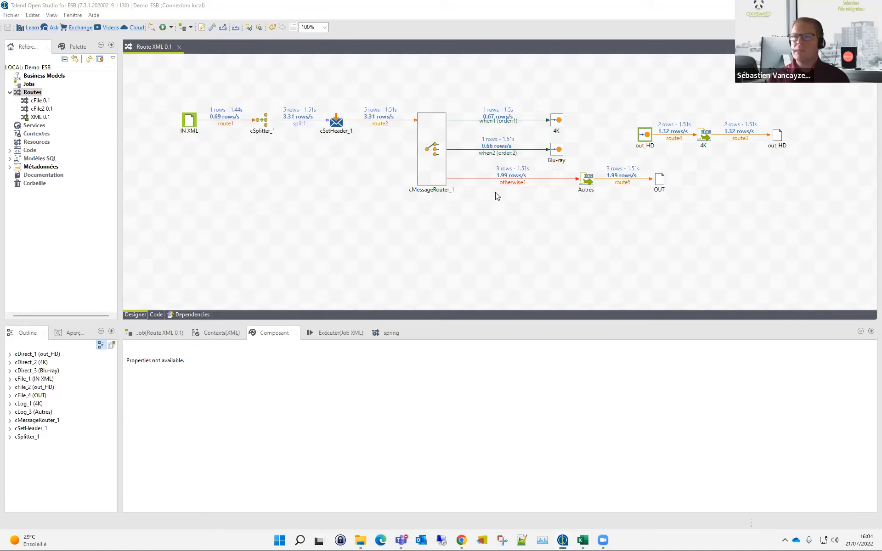
# Step: Close the XML route and create a new route named Bean
pyautogui.hotkey('ctrl', 'w')
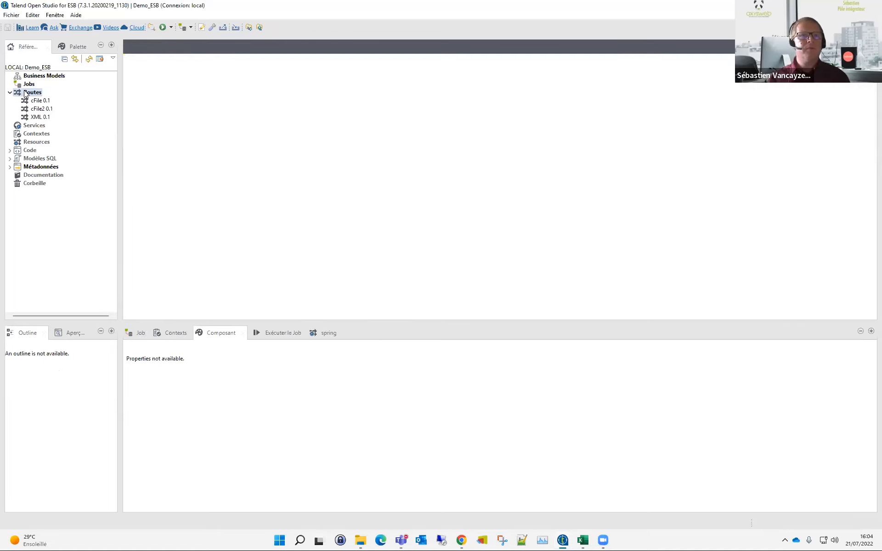
pyautogui.rightClick(29, 92)
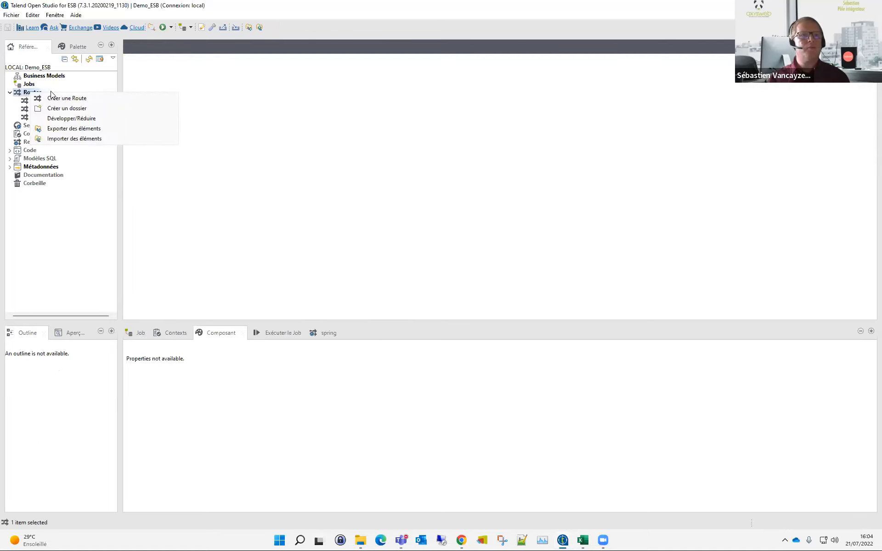
pyautogui.click(69, 98)
pyautogui.moveTo(531, 138)
pyautogui.write('Bean')
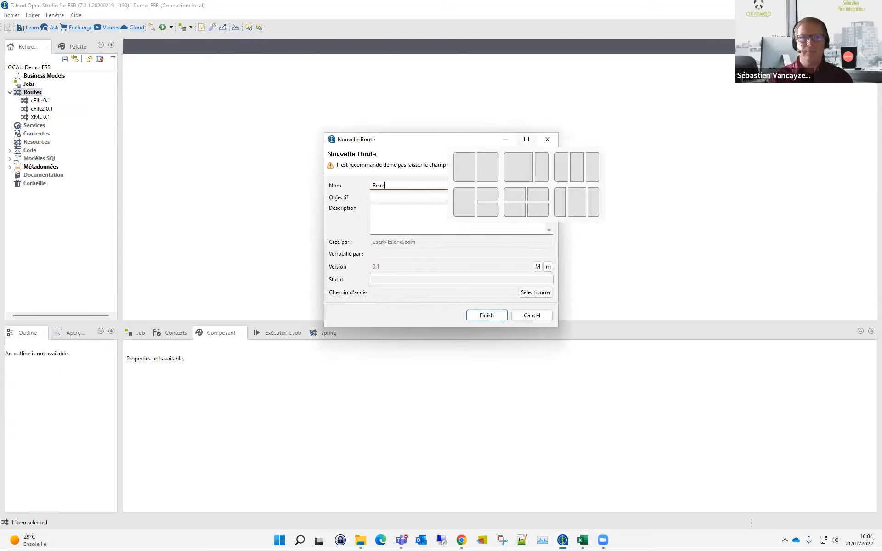
pyautogui.press('Return')
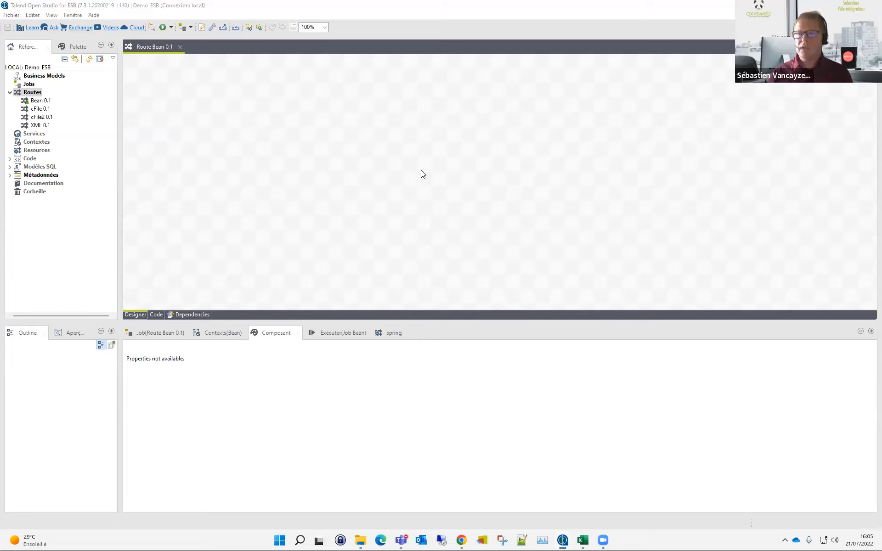
# Step: Add a cTimer component to the empty Bean route and place it as the route's starting point
pyautogui.write('ctipm')
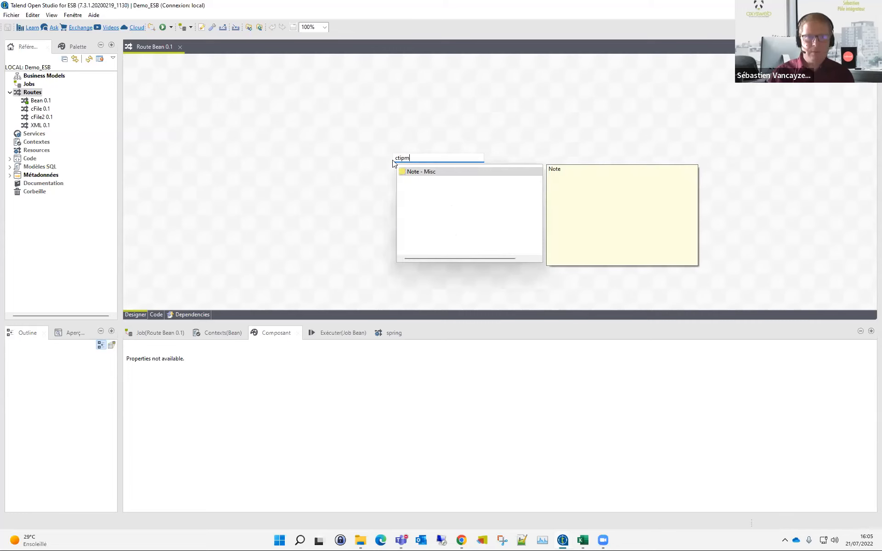
pyautogui.press('BackSpace')
pyautogui.press('BackSpace')
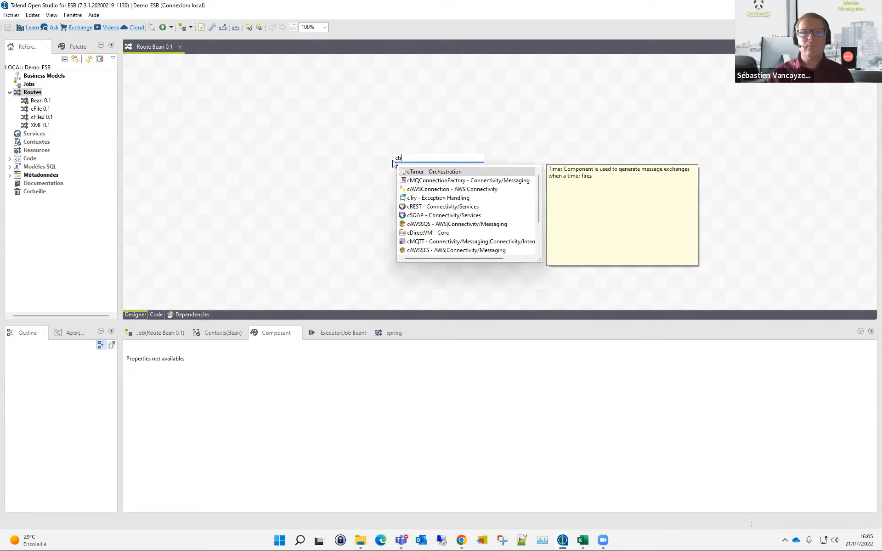
pyautogui.press('Return')
pyautogui.moveTo(361, 137); pyautogui.dragTo(274, 113)
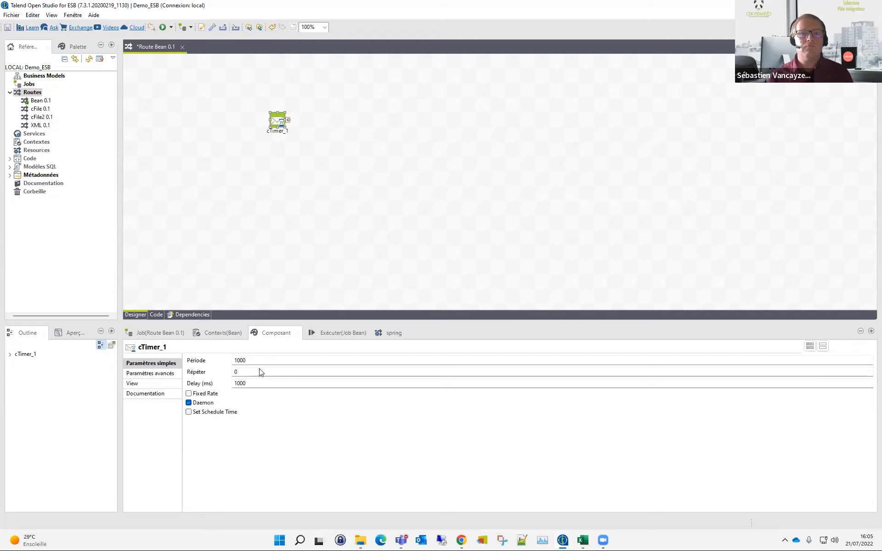
# Step: Set the cTimer's period to 5000
pyautogui.click(236, 383)
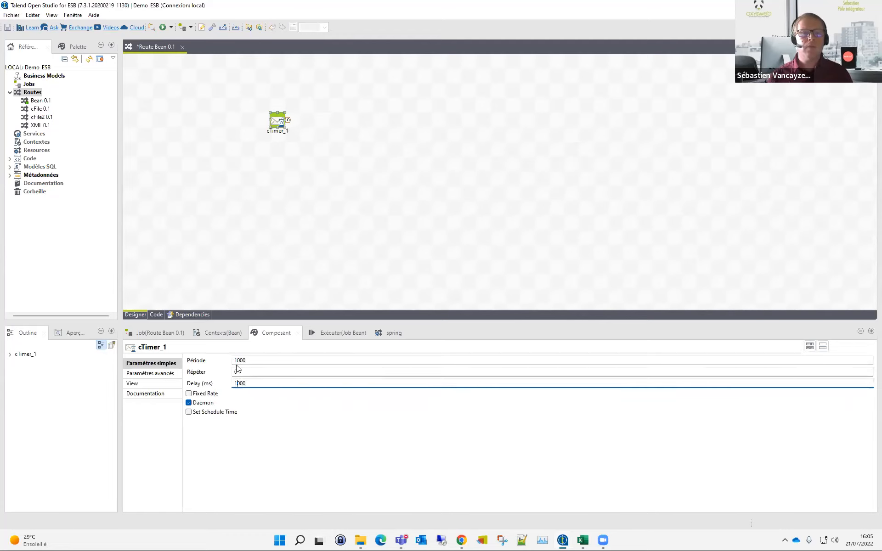
pyautogui.moveTo(236, 361); pyautogui.dragTo(238, 361)
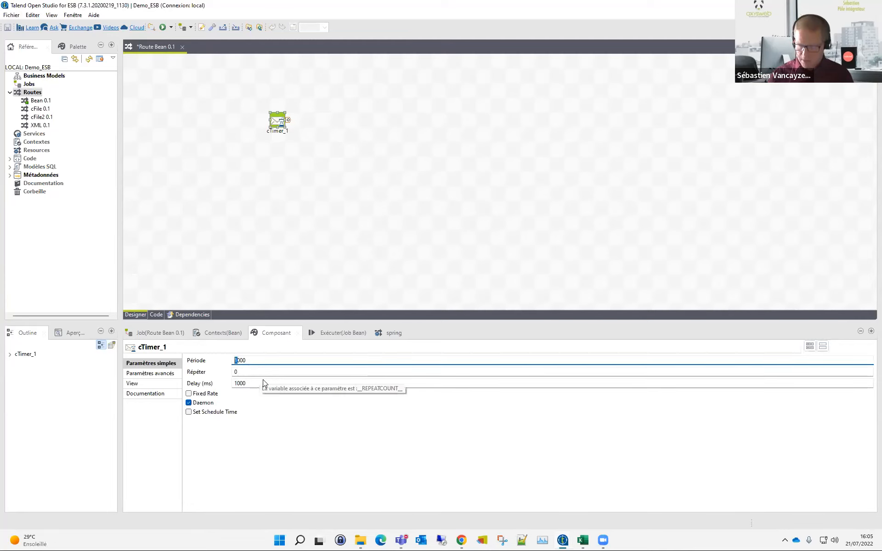
pyautogui.write('5')
pyautogui.click(340, 210)
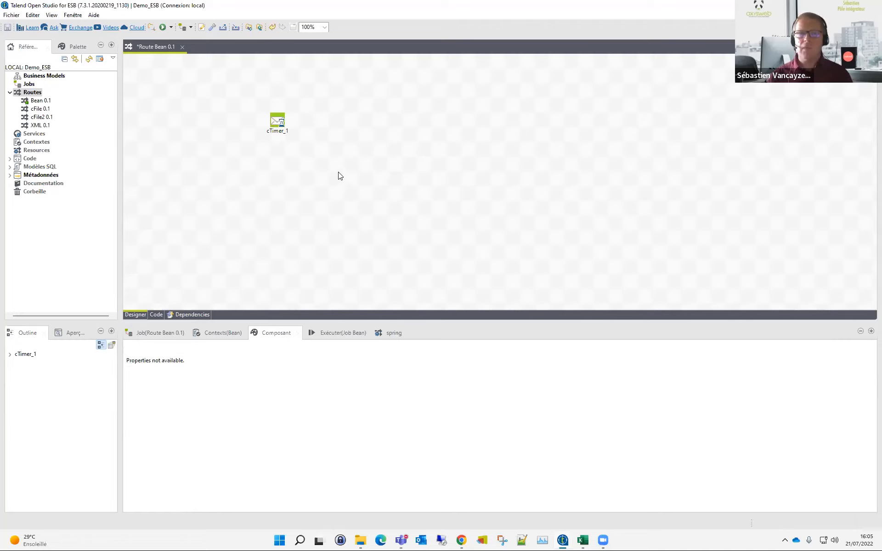
# Step: Add a cLog component in line with the cTimer
pyautogui.write('clo')
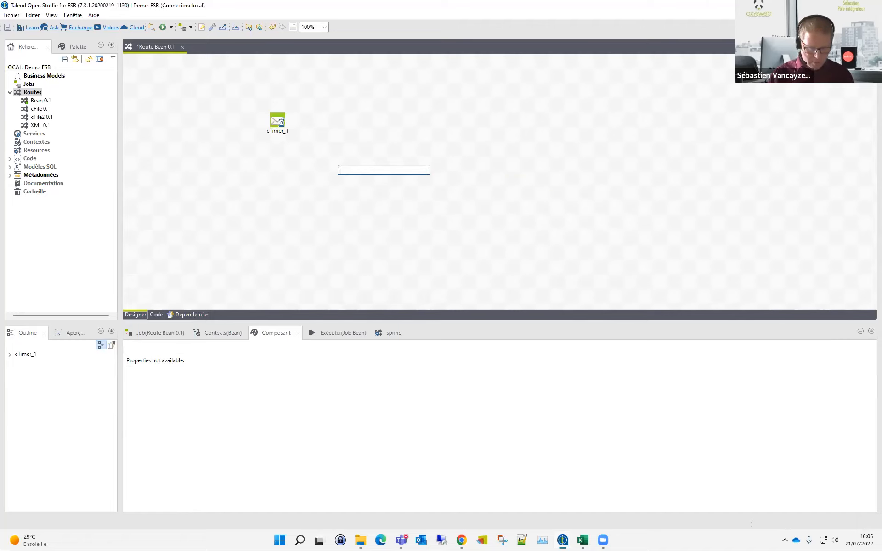
pyautogui.press('Return')
pyautogui.moveTo(338, 173); pyautogui.dragTo(351, 114)
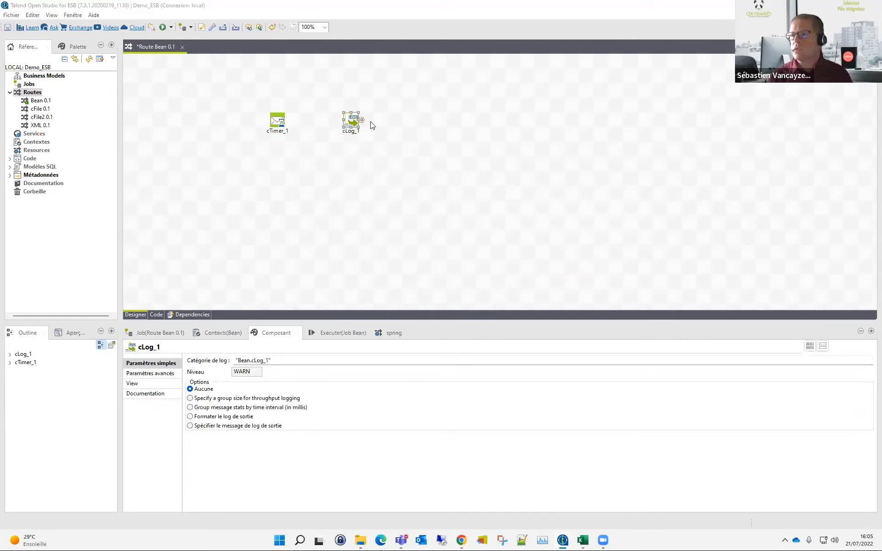
# Step: Connect the cTimer to the cLog with a Route row
pyautogui.rightClick(279, 120)
pyautogui.moveTo(354, 129)
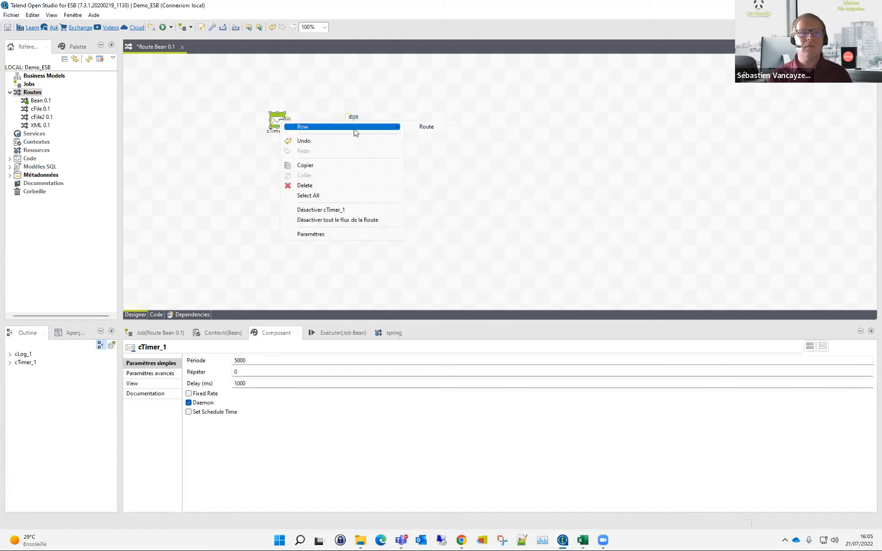
pyautogui.click(431, 128)
pyautogui.click(427, 128)
pyautogui.rightClick(277, 124)
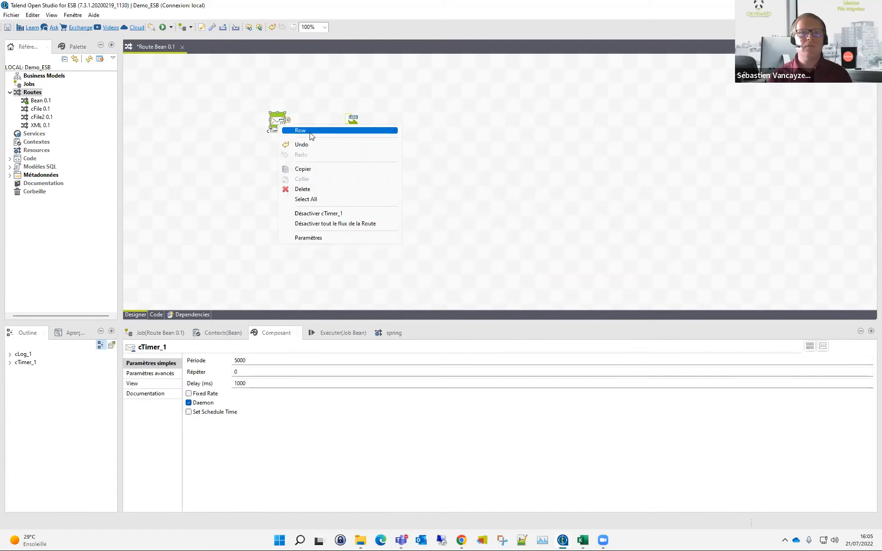
pyautogui.moveTo(303, 129)
pyautogui.click(432, 130)
pyautogui.click(352, 121)
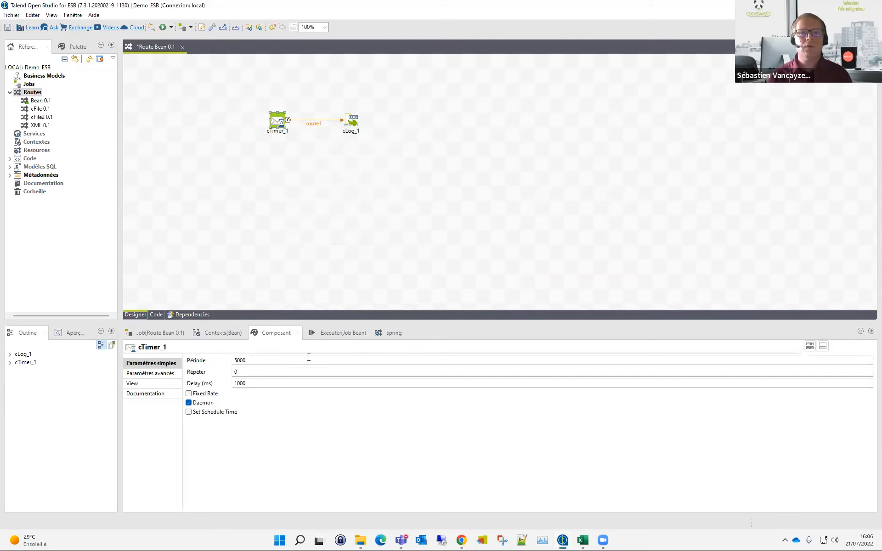
# Step: Execute the Bean route with its timer and log components
pyautogui.click(329, 332)
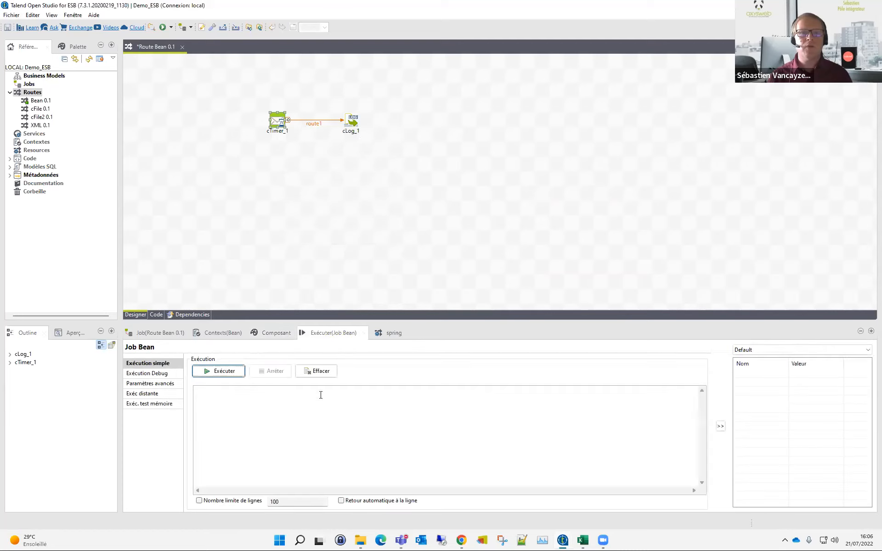
pyautogui.click(275, 333)
pyautogui.click(354, 236)
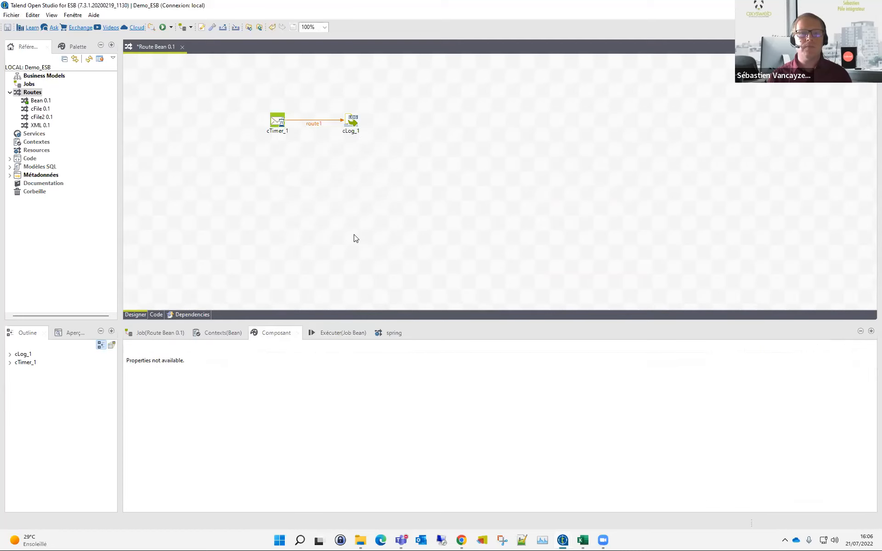
pyautogui.click(351, 121)
pyautogui.click(336, 309)
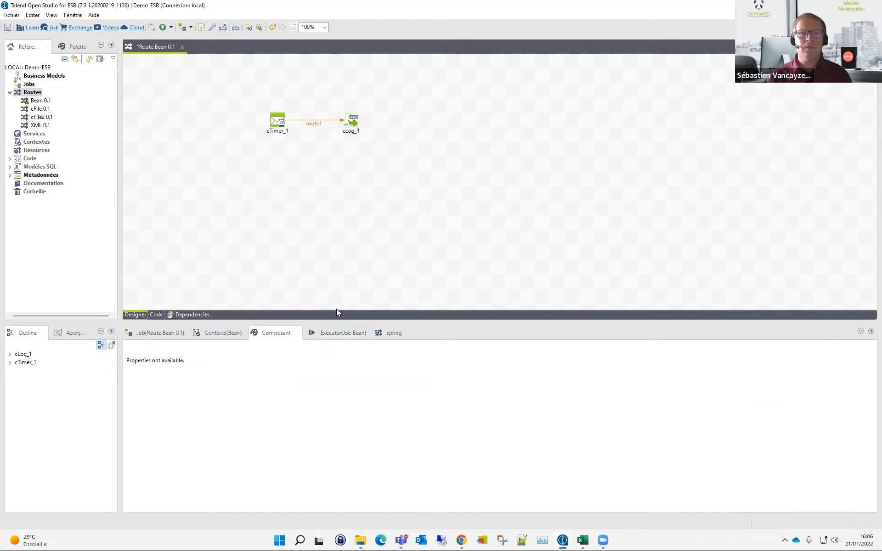
pyautogui.click(334, 337)
pyautogui.click(239, 370)
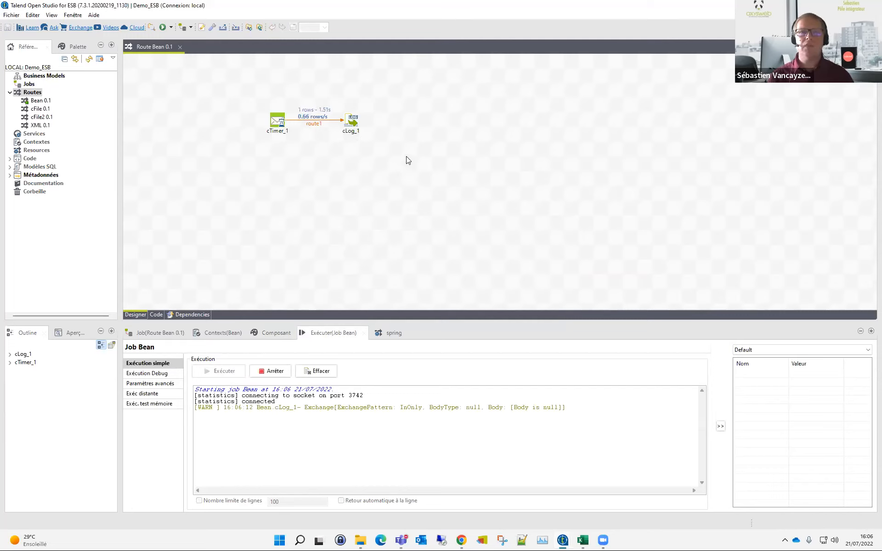
# Step: Examine the timestamps and body of the logged exchanges, and stop the route's execution
pyautogui.doubleClick(248, 407)
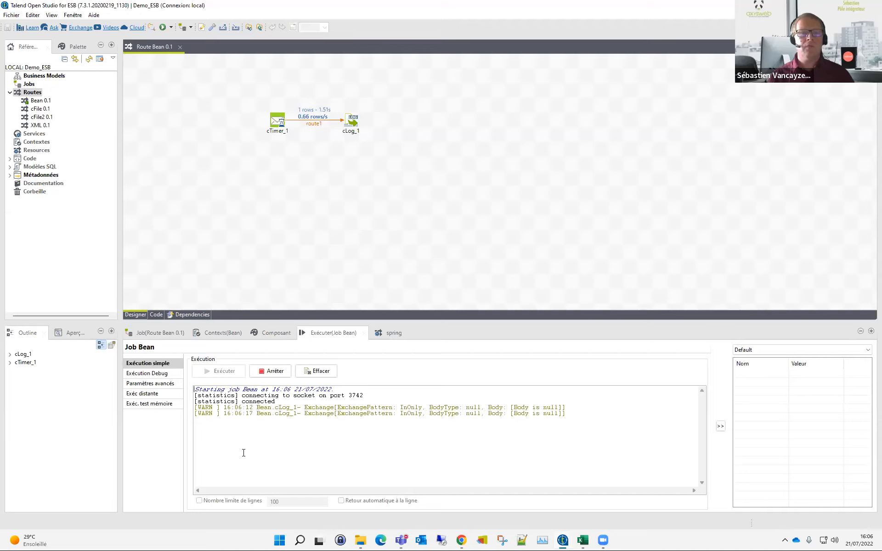
pyautogui.click(248, 414)
pyautogui.doubleClick(248, 414)
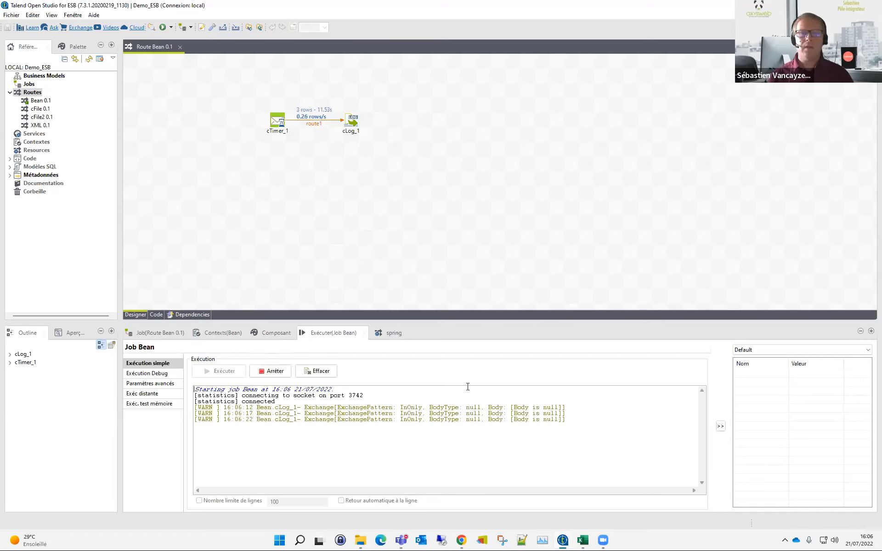
pyautogui.doubleClick(550, 408)
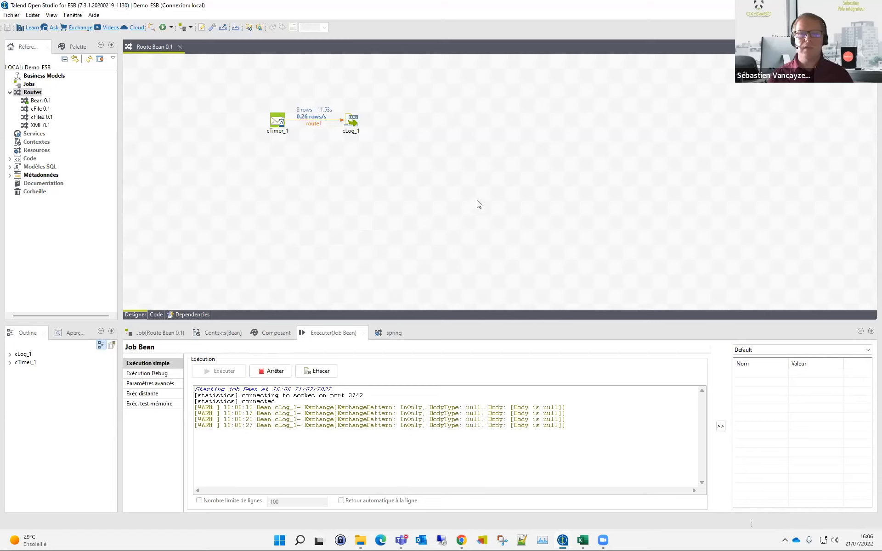
pyautogui.click(273, 372)
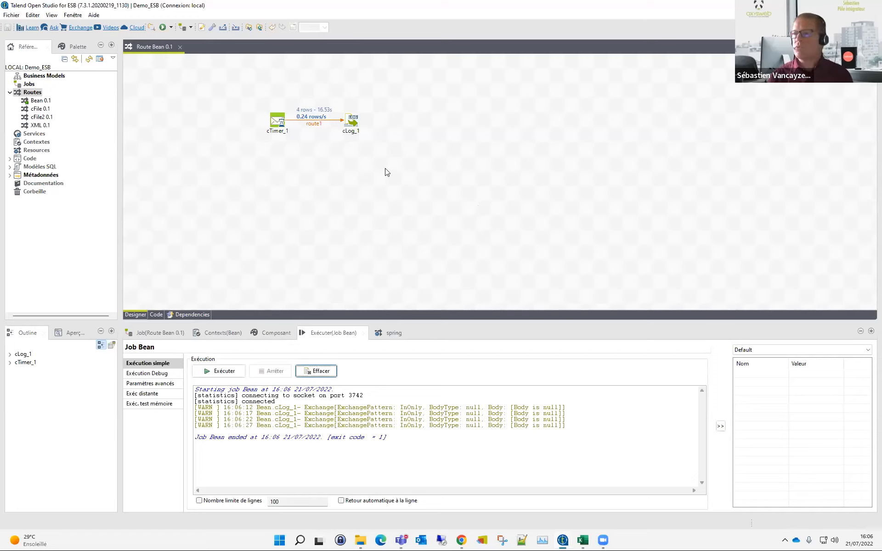
# Step: Insert a cSetHeader component between the cTimer and the cLog, and redirect the timer's route to it
pyautogui.moveTo(355, 121); pyautogui.dragTo(428, 118)
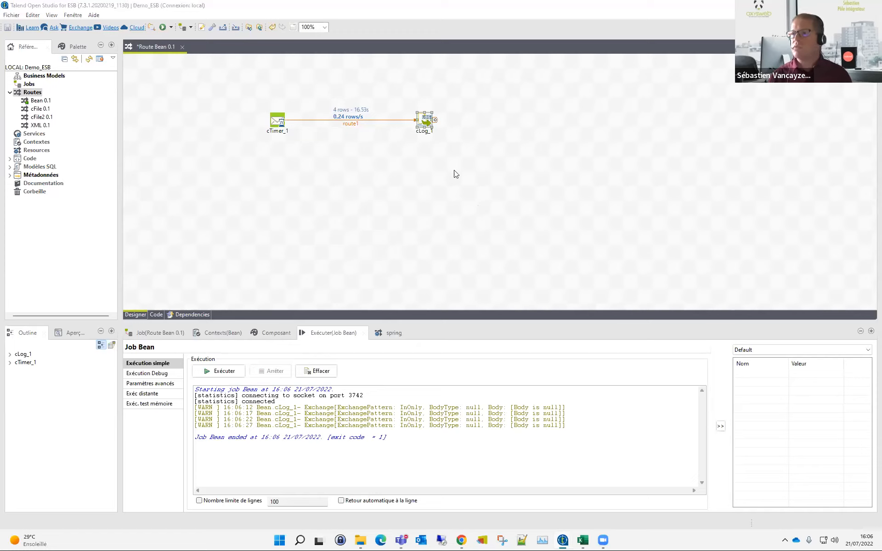
pyautogui.click(360, 172)
pyautogui.write('csth')
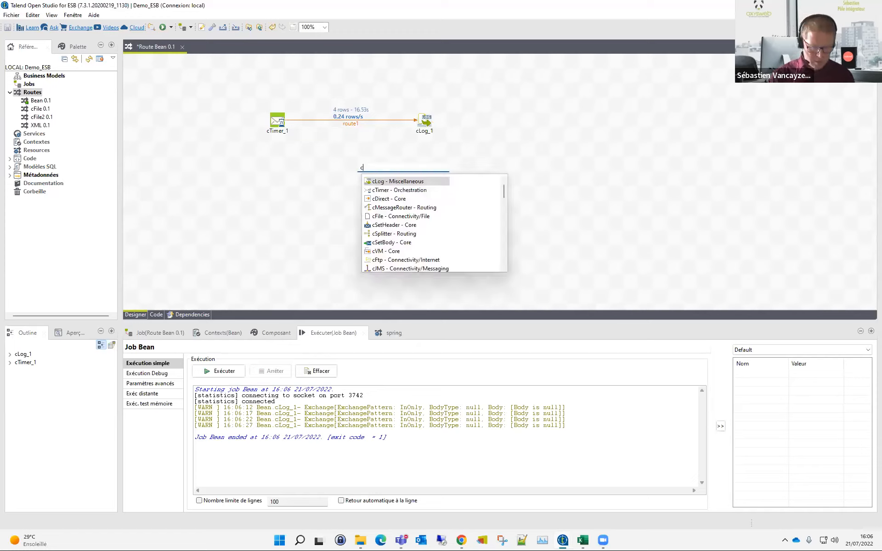
pyautogui.press('BackSpace')
pyautogui.press('BackSpace')
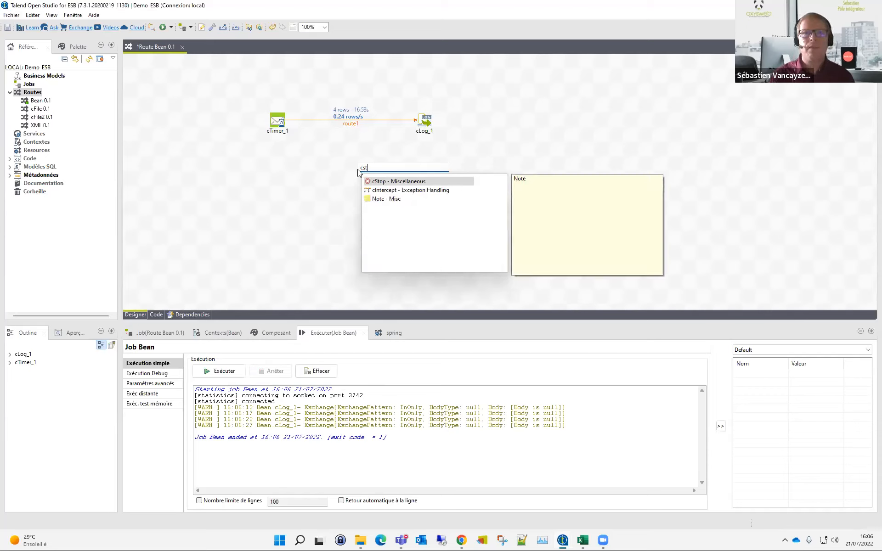
pyautogui.press('Return')
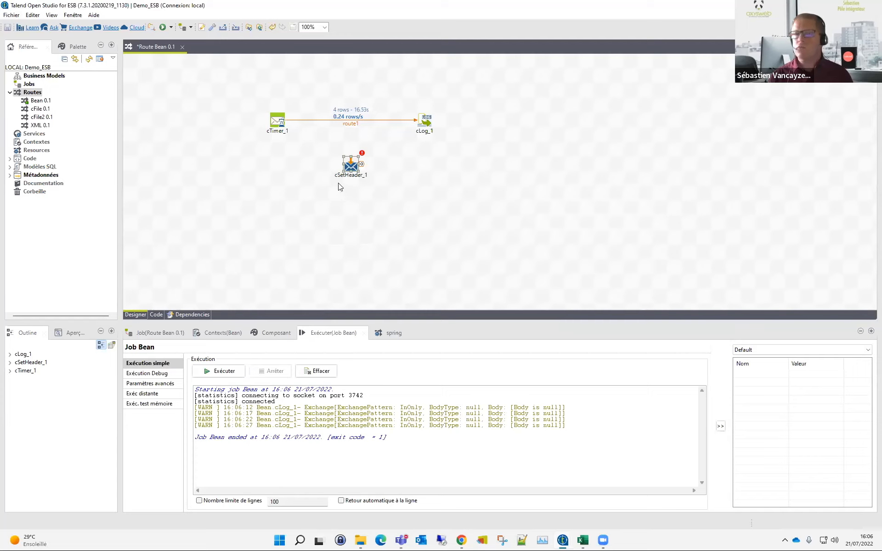
pyautogui.click(359, 122)
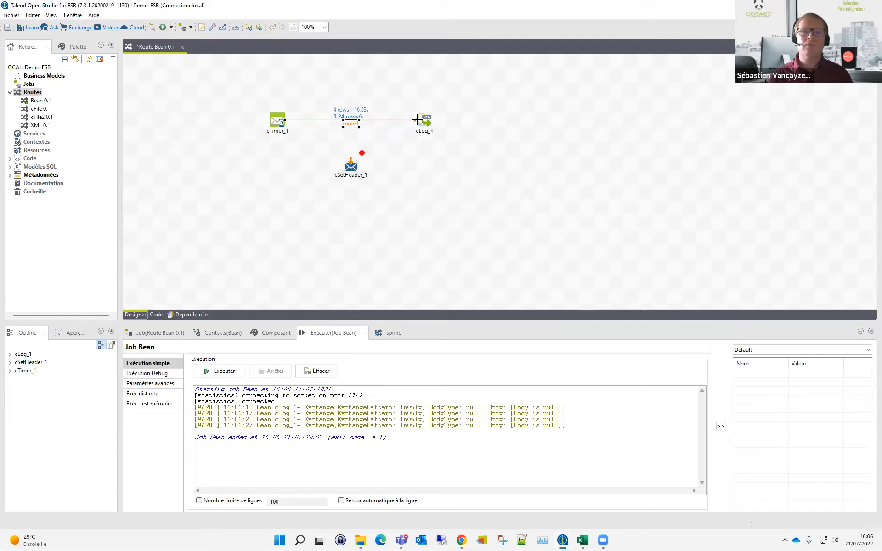
pyautogui.moveTo(416, 120); pyautogui.dragTo(356, 125)
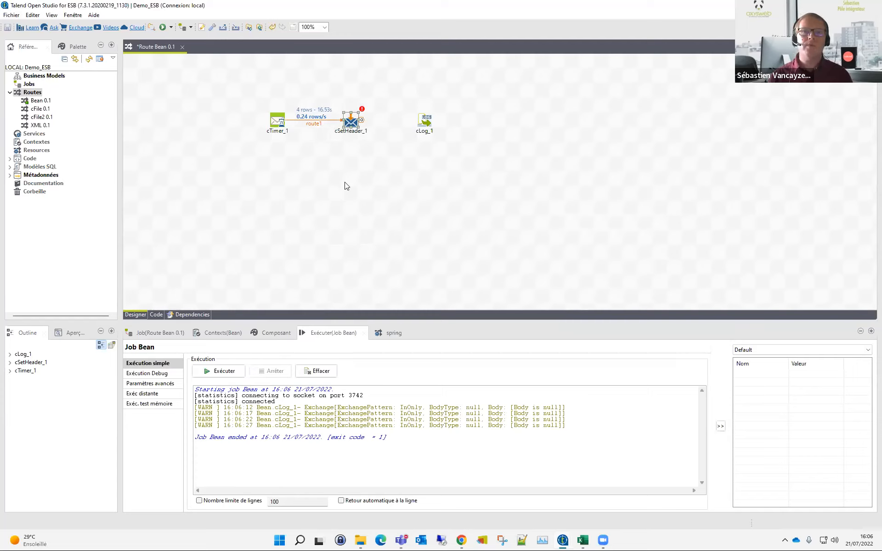
# Step: Add a constant header named "Entreprise" with the value "Axysweb" to the cSetHeader component
pyautogui.click(275, 332)
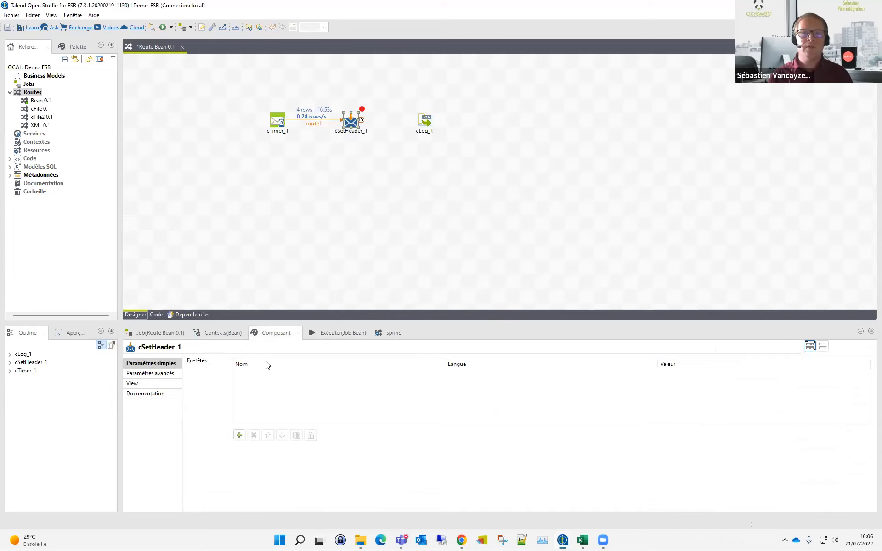
pyautogui.click(239, 435)
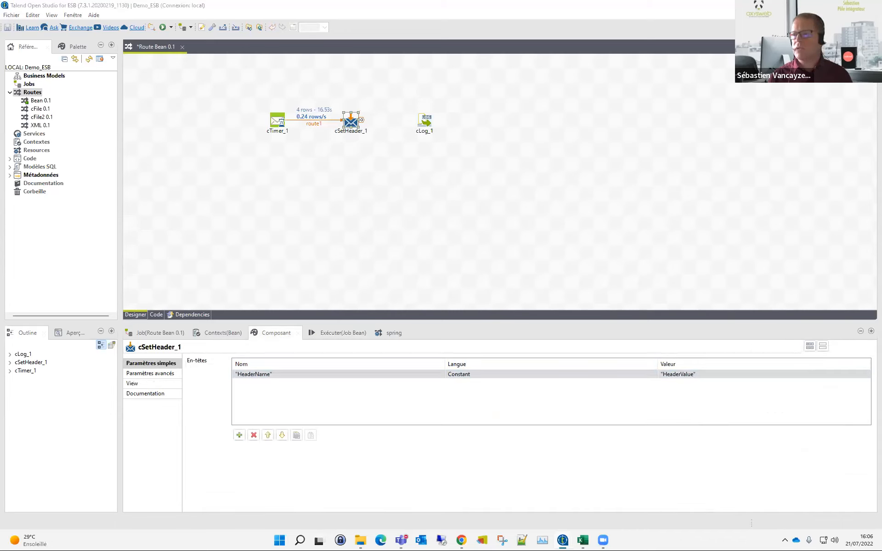
pyautogui.click(276, 375)
pyautogui.write('"Entreprise"')
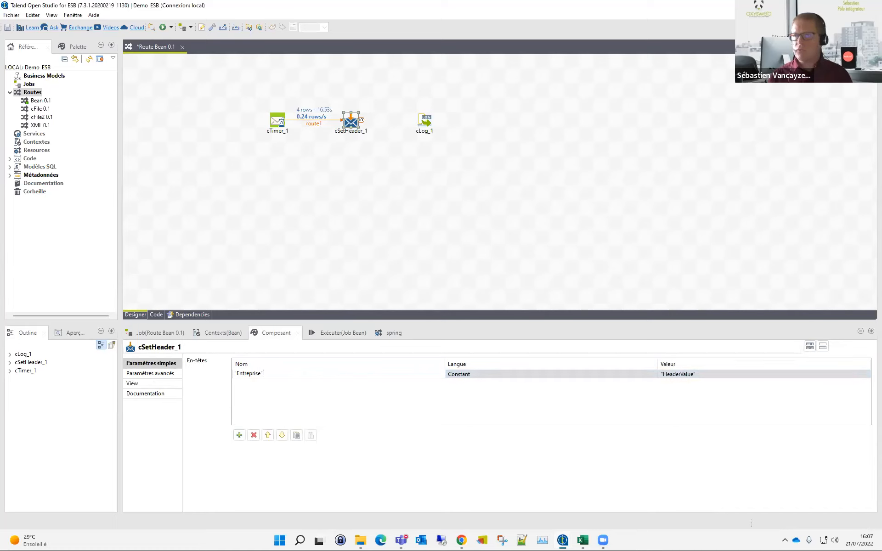
pyautogui.press('Return')
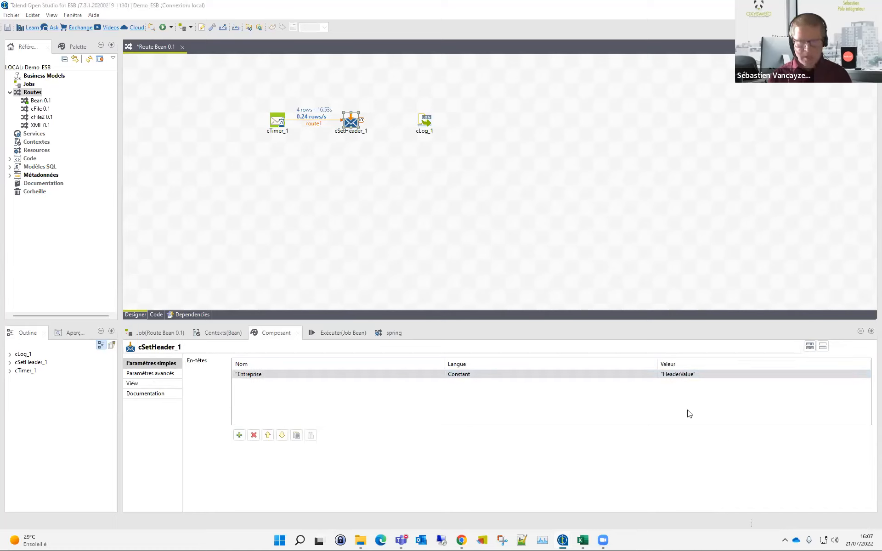
pyautogui.click(684, 378)
pyautogui.write('"Axysweb"')
pyautogui.click(512, 218)
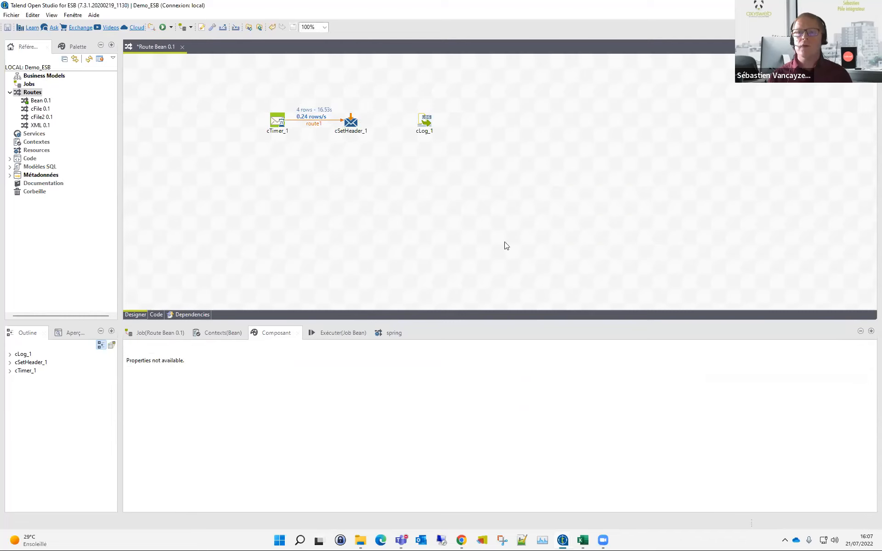
# Step: Connect the cSetHeader to the cLog with a Route row
pyautogui.rightClick(352, 122)
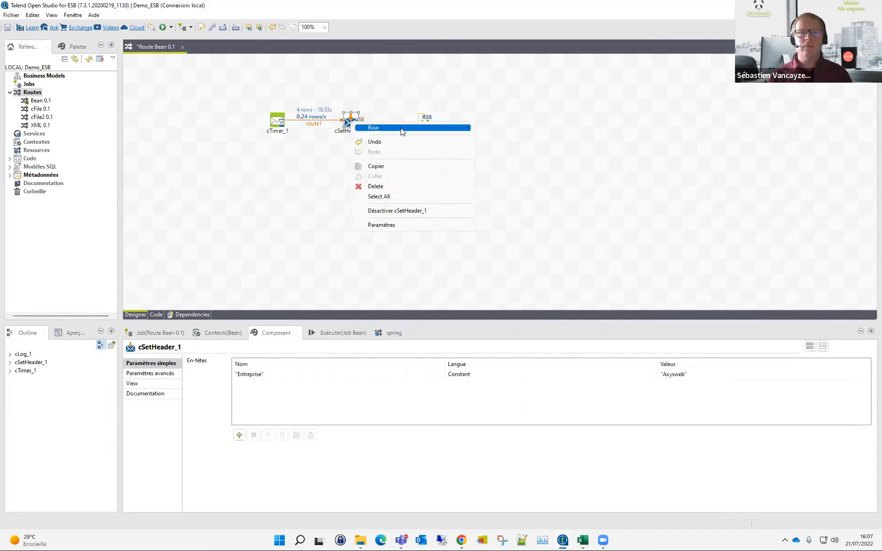
pyautogui.moveTo(401, 129)
pyautogui.click(491, 128)
pyautogui.click(426, 120)
# Step: Specify the cLog output message "Entreprise : ${in.header.Entreprise} \n- Contenu : ${body}" and compare its header reference with the header defined in the cSetHeader
pyautogui.click(425, 120)
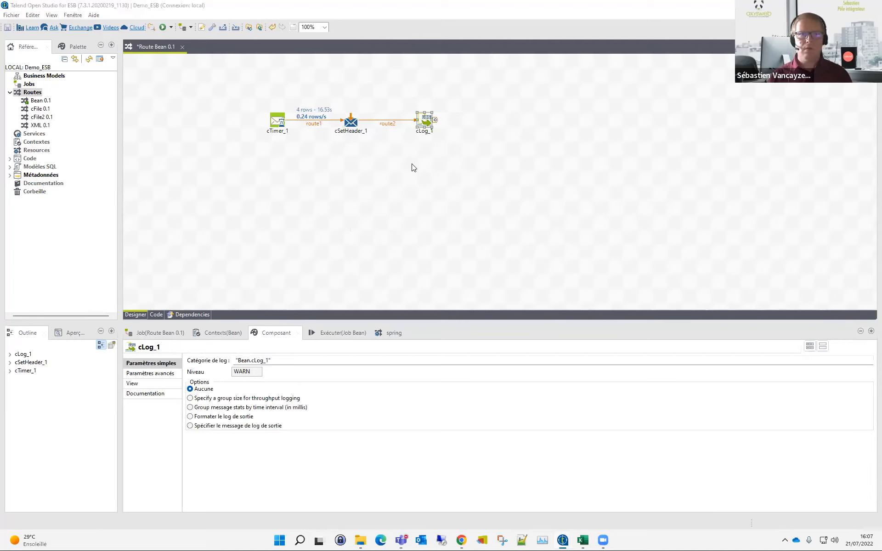
pyautogui.click(234, 426)
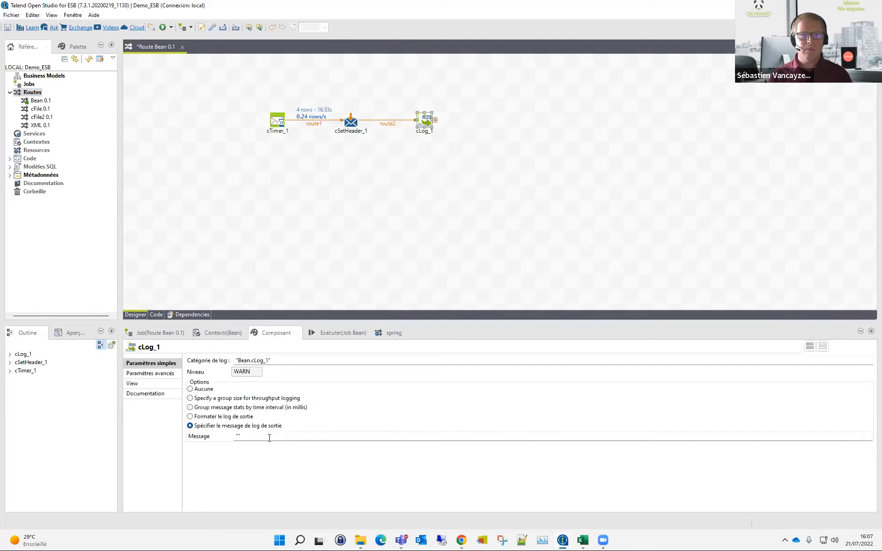
pyautogui.click(269, 437)
pyautogui.hotkey('ctrl', 'a')
pyautogui.write('"Entreprise : ${in.header.Entreprise} \\n- Contenu : ${body}"')
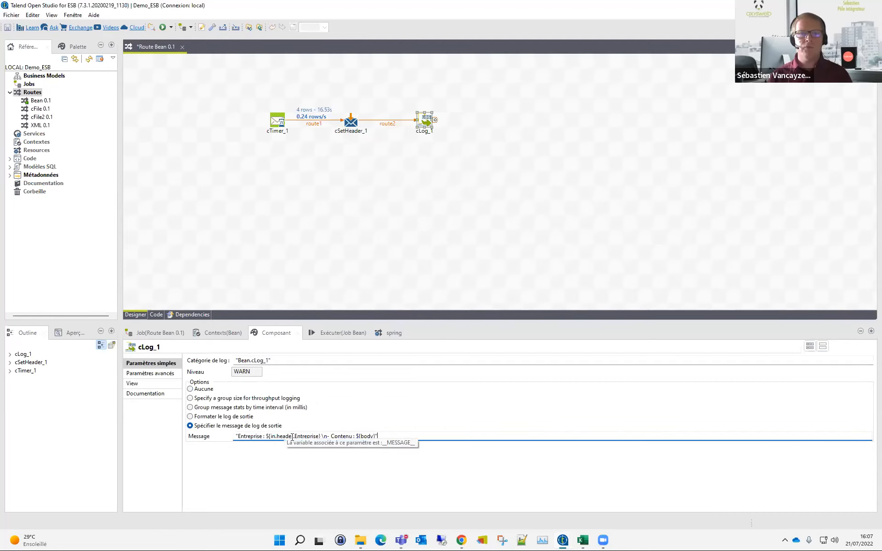
pyautogui.moveTo(277, 436); pyautogui.dragTo(319, 436)
pyautogui.click(349, 128)
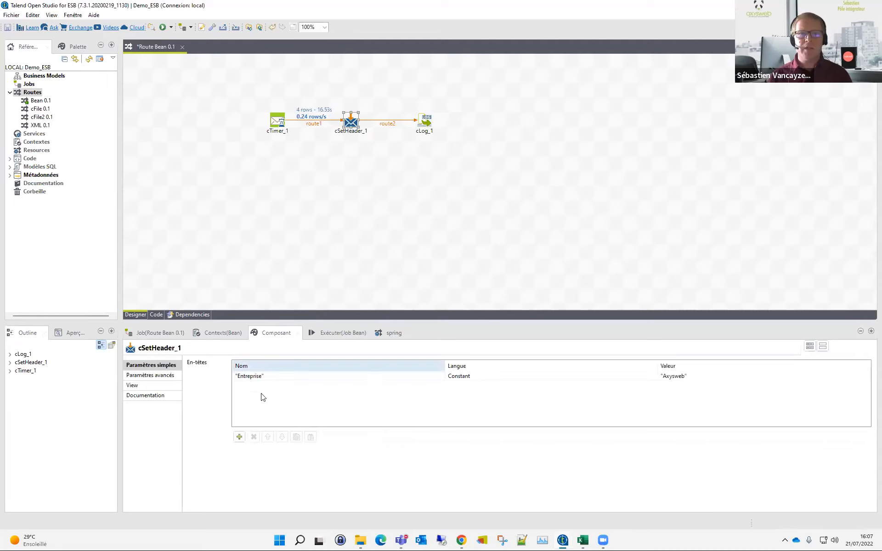
# Step: Review the cLog message, run the Bean route, check the logged Entreprise header and Contenu lines, and stop the run
pyautogui.click(427, 120)
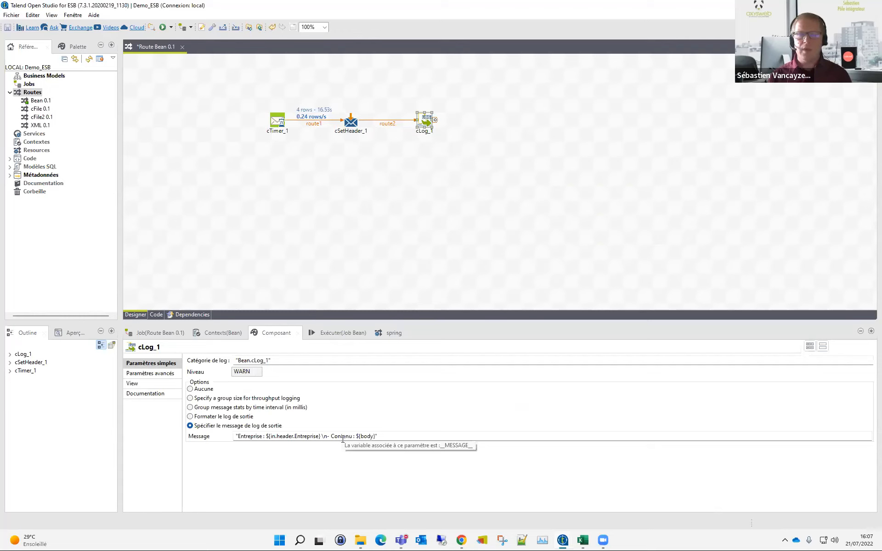
pyautogui.moveTo(330, 436); pyautogui.dragTo(378, 437)
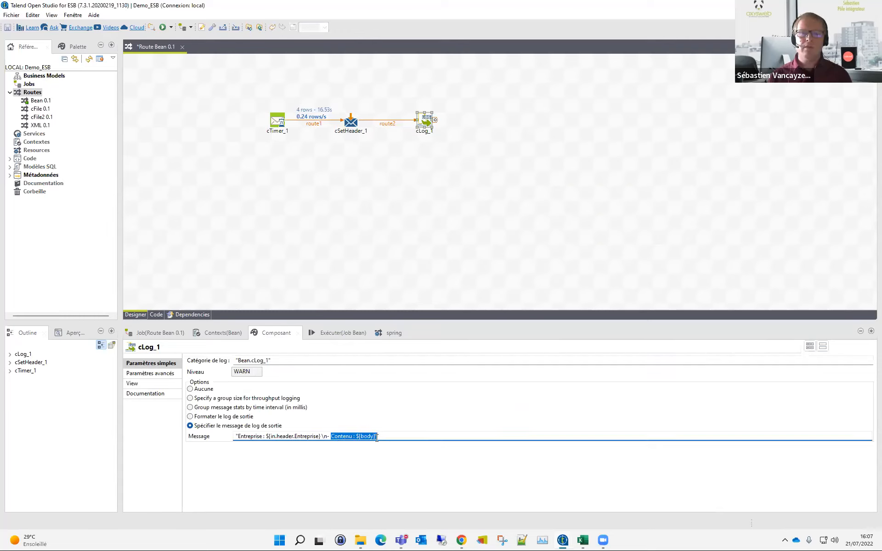
pyautogui.click(353, 332)
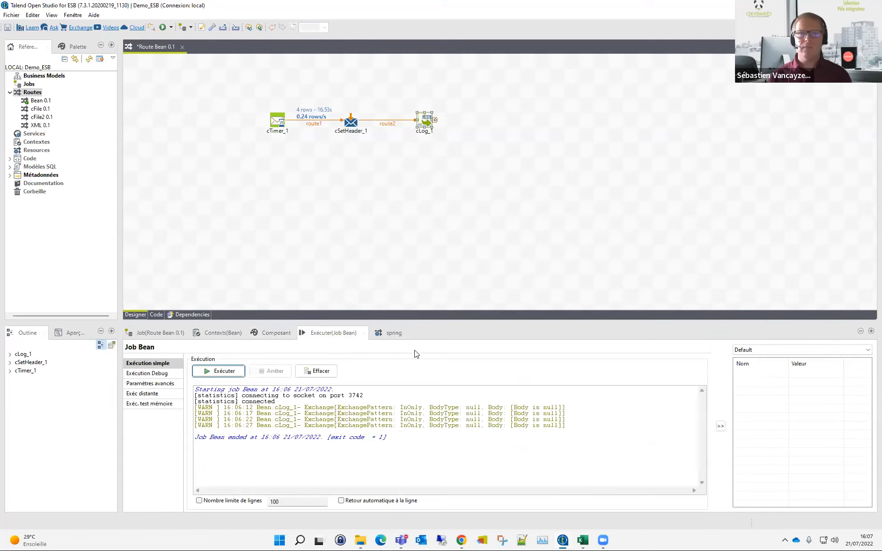
pyautogui.click(219, 371)
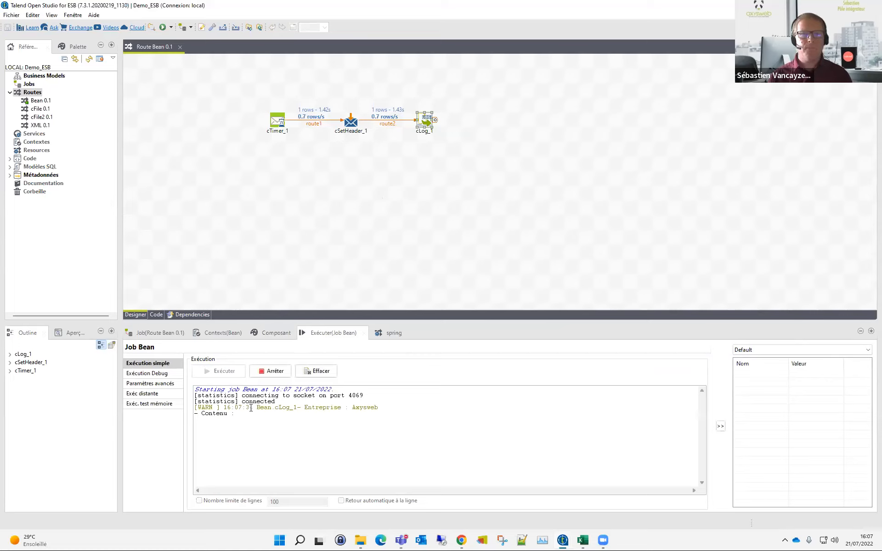
pyautogui.moveTo(305, 409); pyautogui.dragTo(378, 405)
pyautogui.click(224, 413)
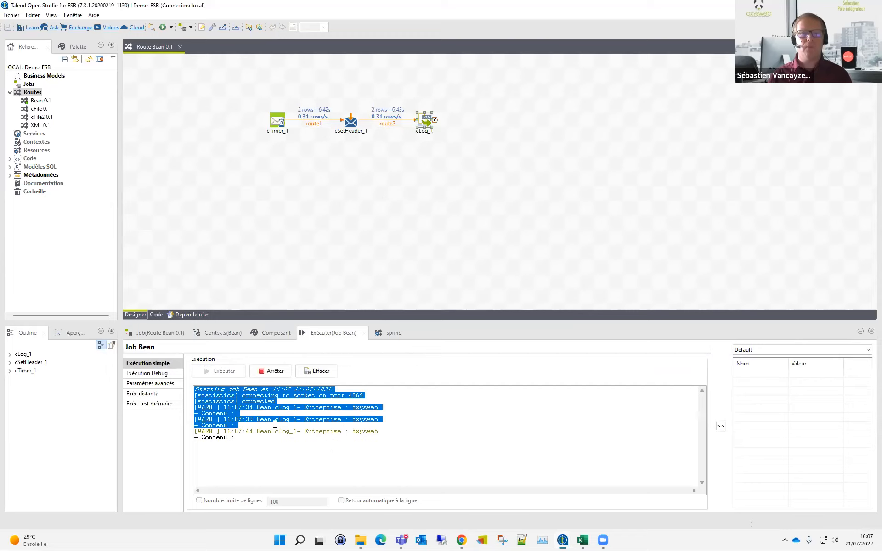
pyautogui.click(322, 450)
pyautogui.click(276, 371)
# Step: Move the cLog component farther from the cSetHeader to make room between them
pyautogui.moveTo(424, 120); pyautogui.dragTo(542, 121)
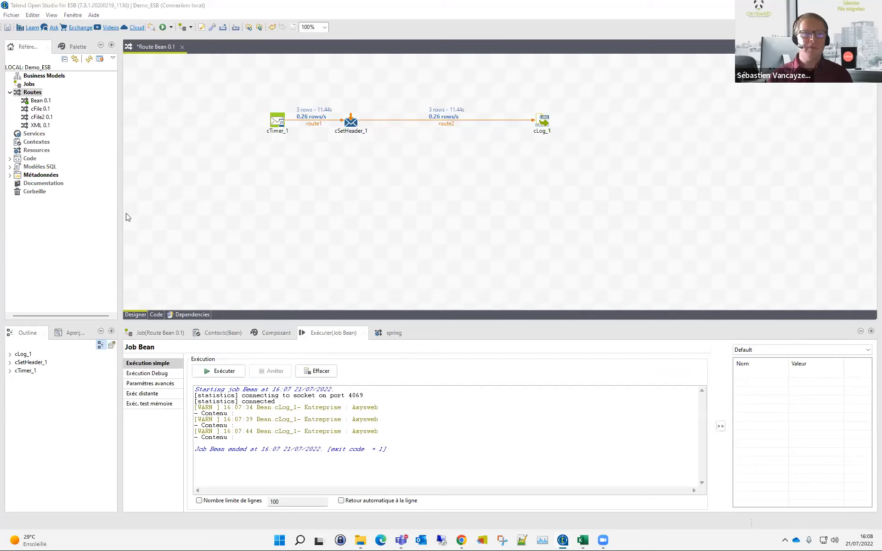
# Step: Look through the system routines in the Code section of the repository and create a new bean named "Message"
pyautogui.click(10, 159)
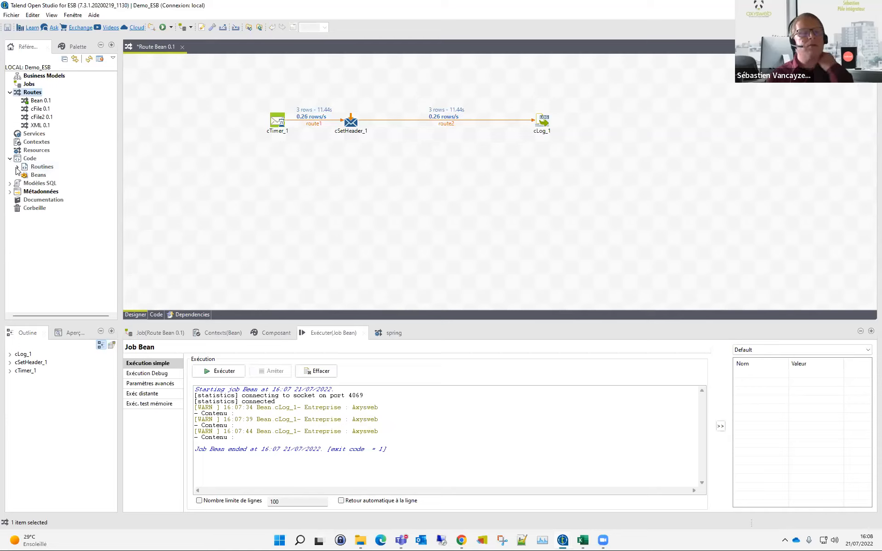
pyautogui.click(17, 167)
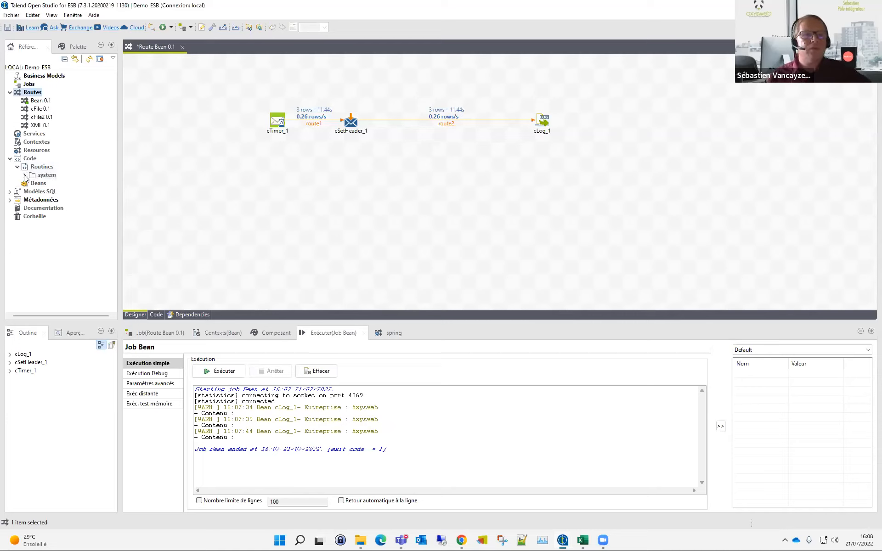
pyautogui.click(25, 175)
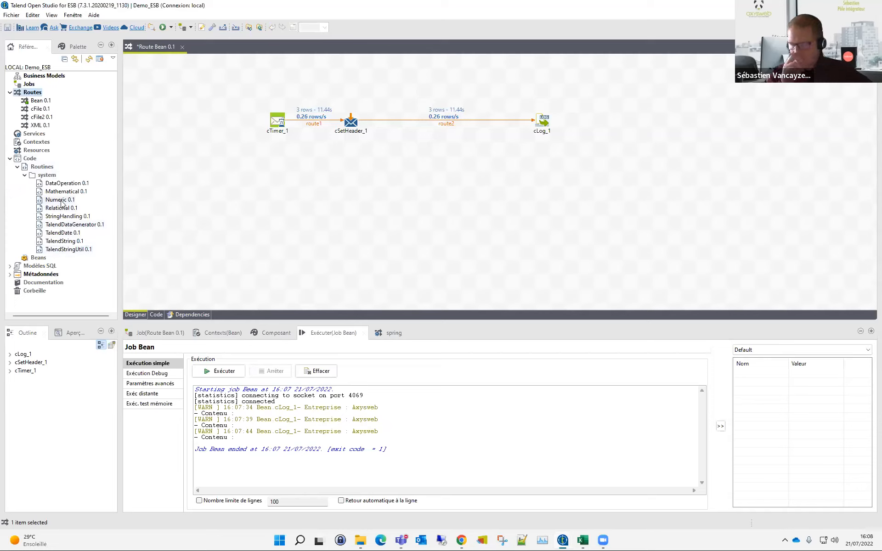
pyautogui.click(17, 167)
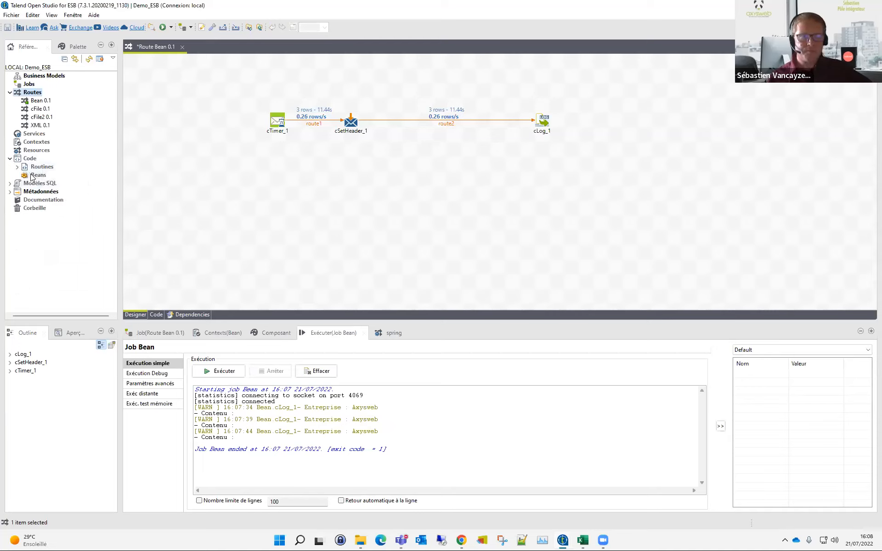
pyautogui.rightClick(40, 176)
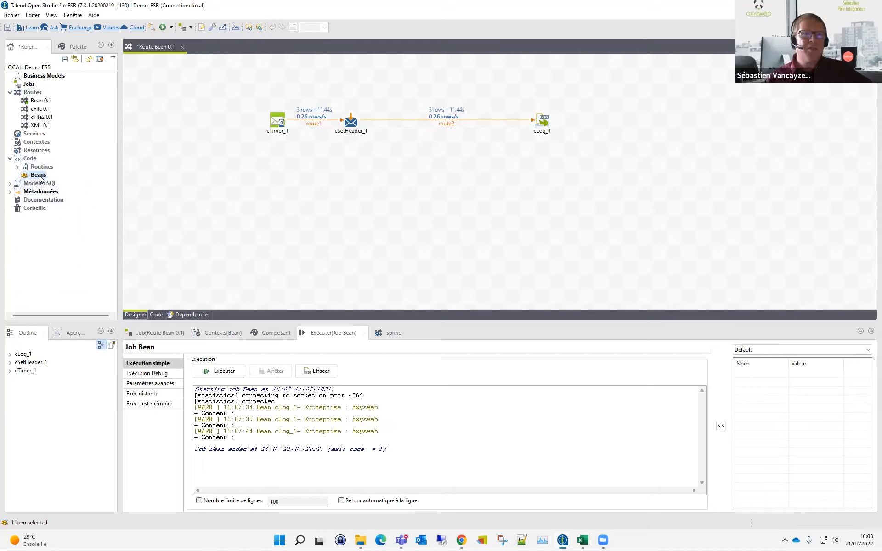
pyautogui.click(87, 182)
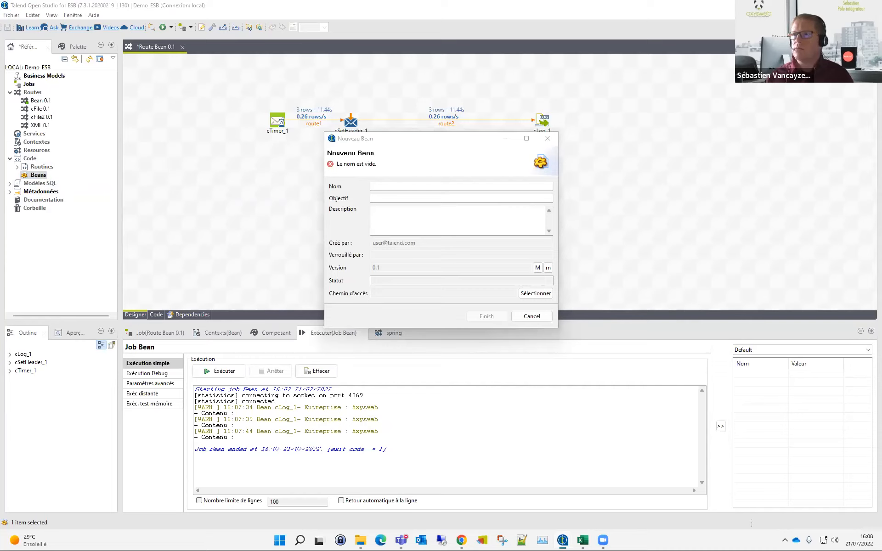
pyautogui.click(388, 185)
pyautogui.write('Message')
pyautogui.press('Tab')
pyautogui.press('Tab')
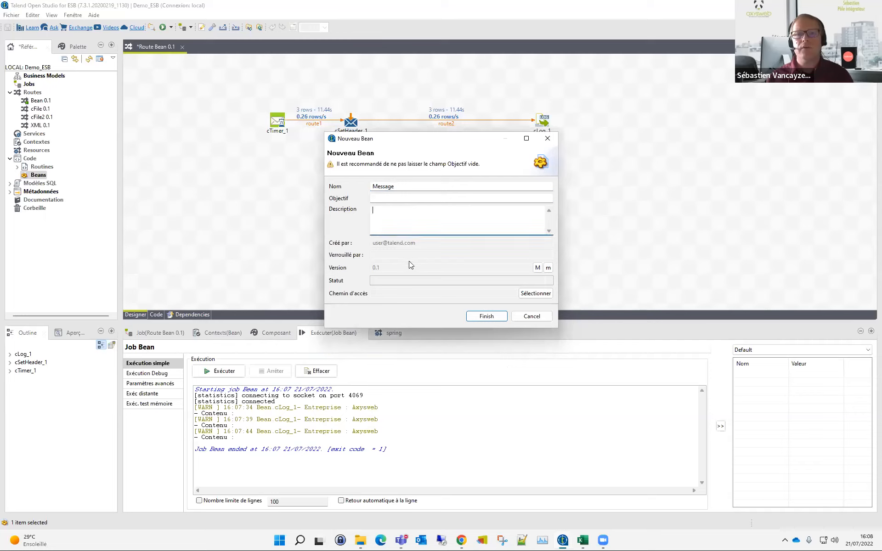
pyautogui.click(498, 320)
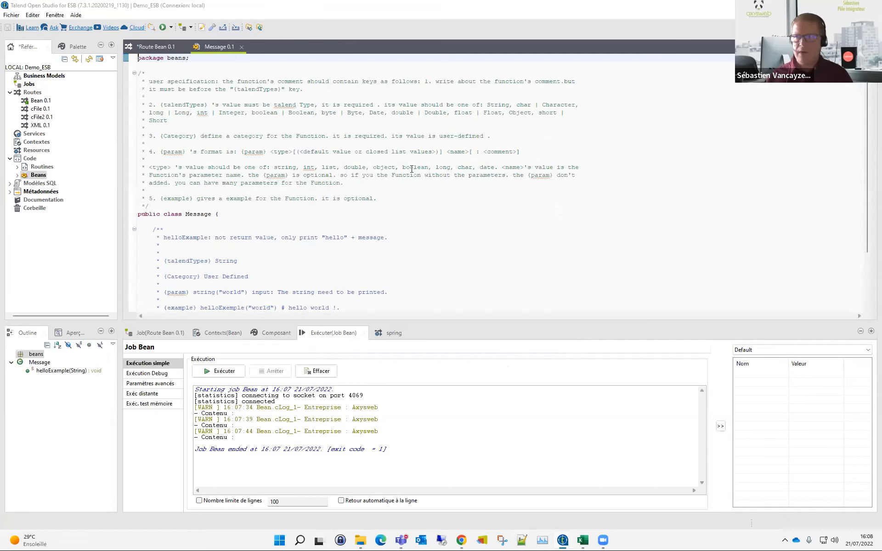
# Step: Replace the Message bean's template code with the copied Message class containing the updateMessageBody and incrementMessages methods
pyautogui.hotkey('ctrl', 'a')
pyautogui.press('Delete')
pyautogui.hotkey('ctrl', 'v')
pyautogui.click(321, 134)
pyautogui.click(200, 120)
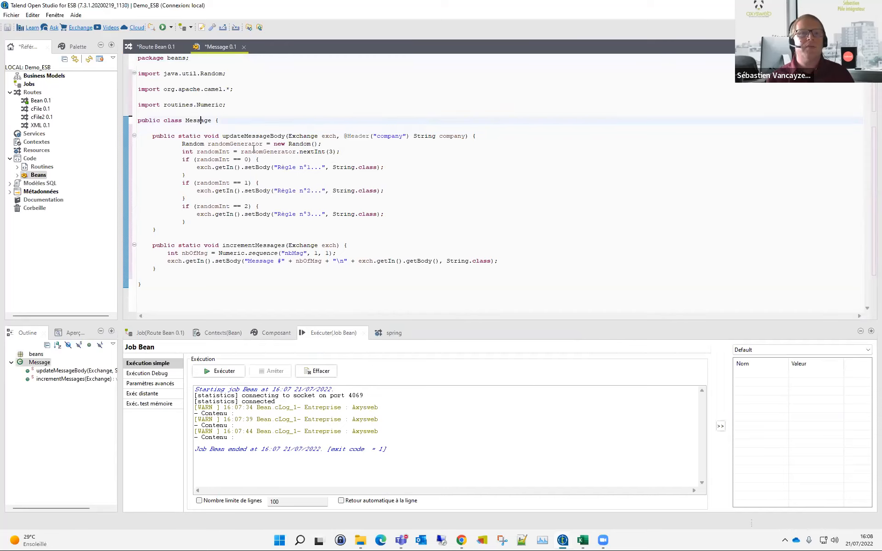
# Step: Review the updateMessageBody and incrementMessages methods, save the Message bean and expand the Beans folder in the repository
pyautogui.moveTo(223, 136); pyautogui.dragTo(288, 136)
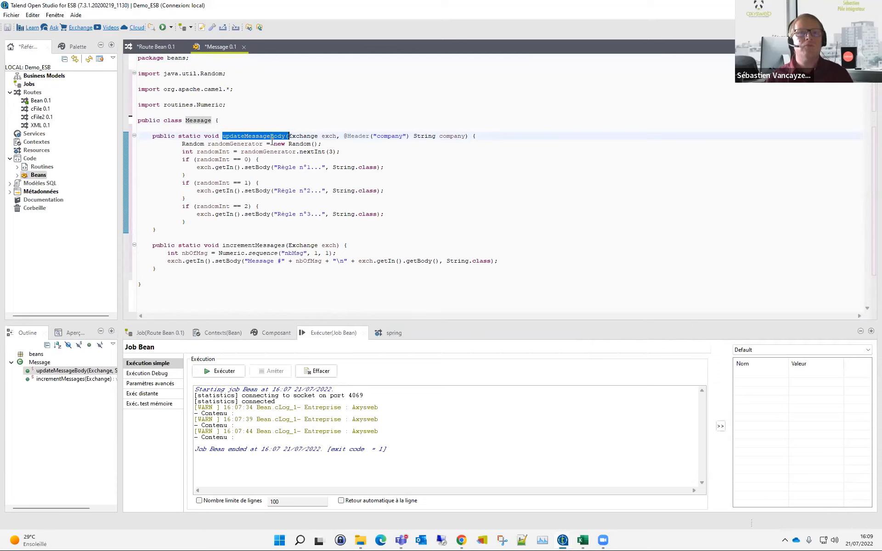
pyautogui.click(255, 246)
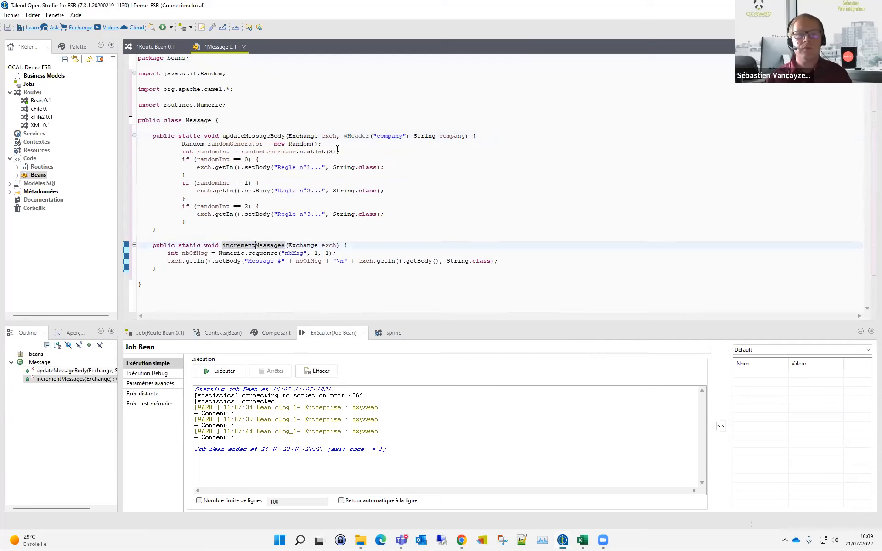
pyautogui.moveTo(153, 136)
pyautogui.mouseDown()
pyautogui.moveTo(340, 211)
pyautogui.moveTo(409, 216)
pyautogui.mouseUp()
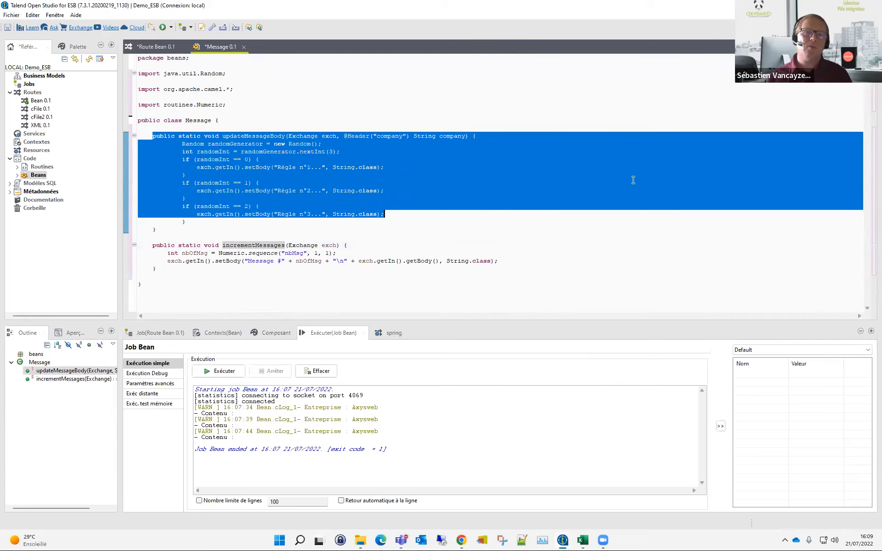
pyautogui.click(339, 167)
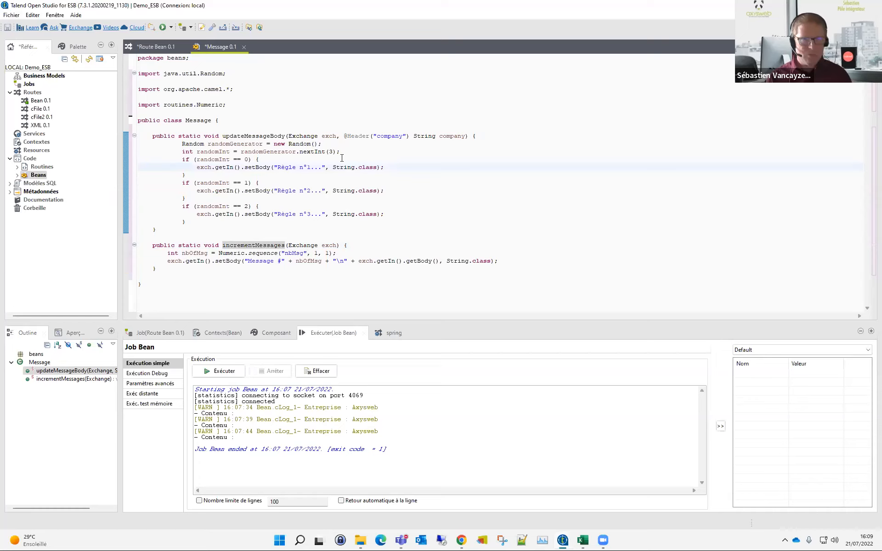
pyautogui.hotkey('ctrl', 's')
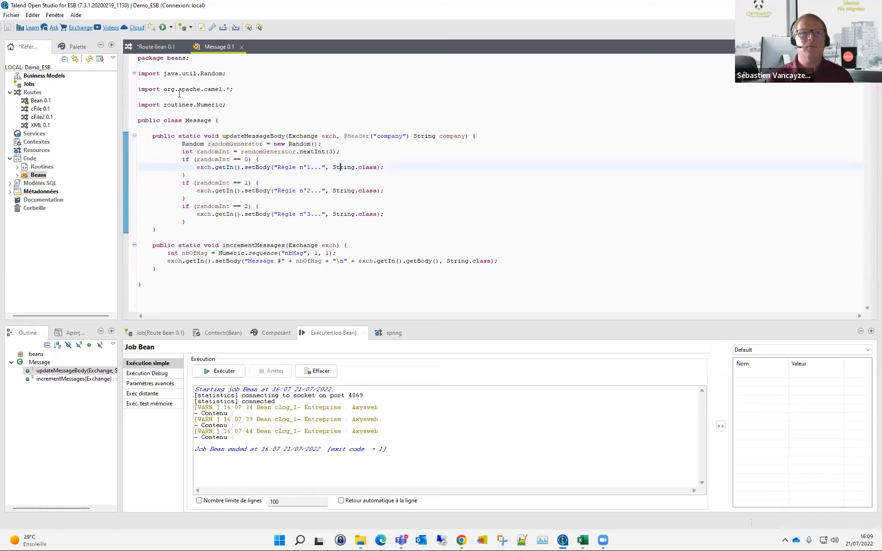
pyautogui.click(17, 175)
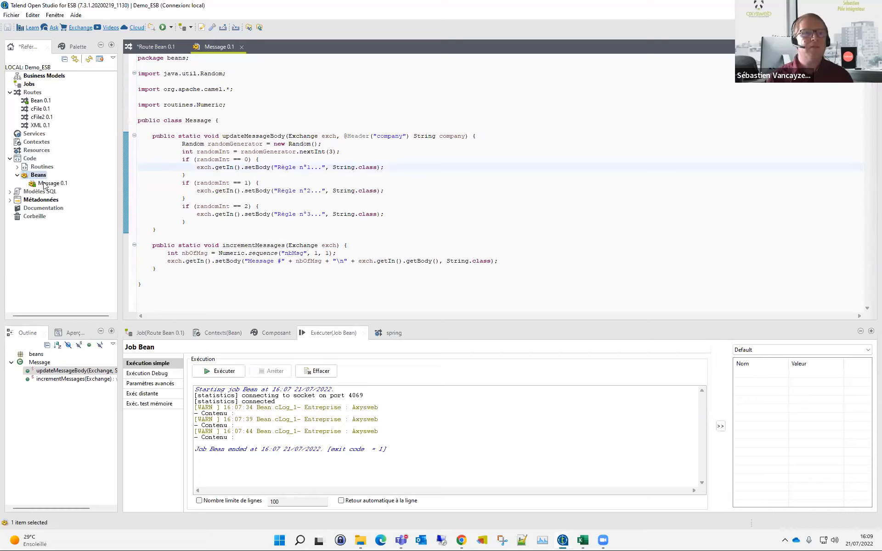
# Step: Add a cBean component to the Bean route, below the connection between cSetHeader_1 and cLog_1
pyautogui.click(152, 47)
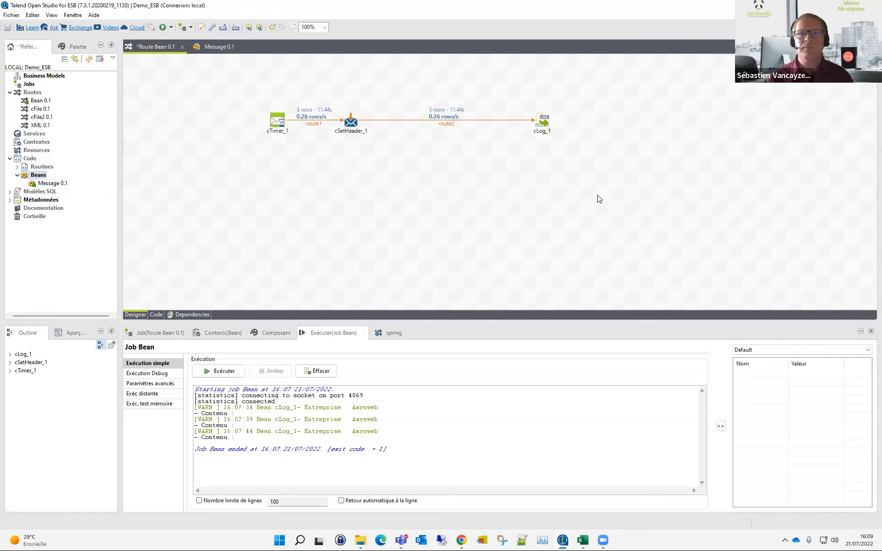
pyautogui.write('c')
pyautogui.write('be')
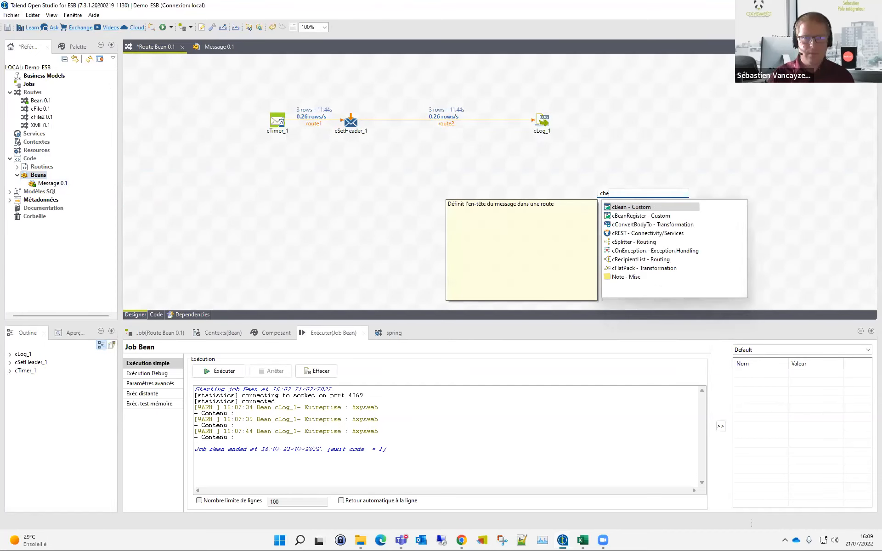
pyautogui.press('Return')
pyautogui.moveTo(600, 193); pyautogui.dragTo(454, 148)
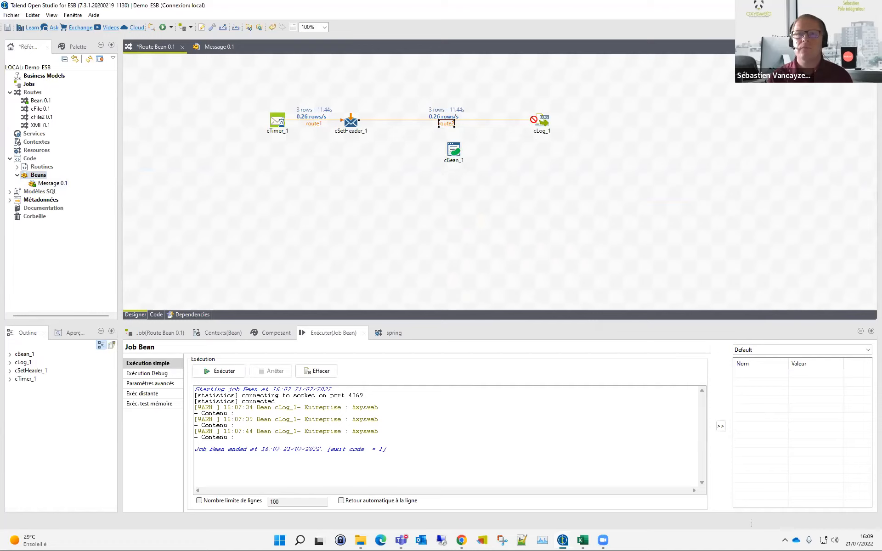
# Step: Insert the cBean component into the flow by redirecting route2 to it and connecting it to cLog_1, with the components aligned
pyautogui.moveTo(534, 122); pyautogui.dragTo(434, 114)
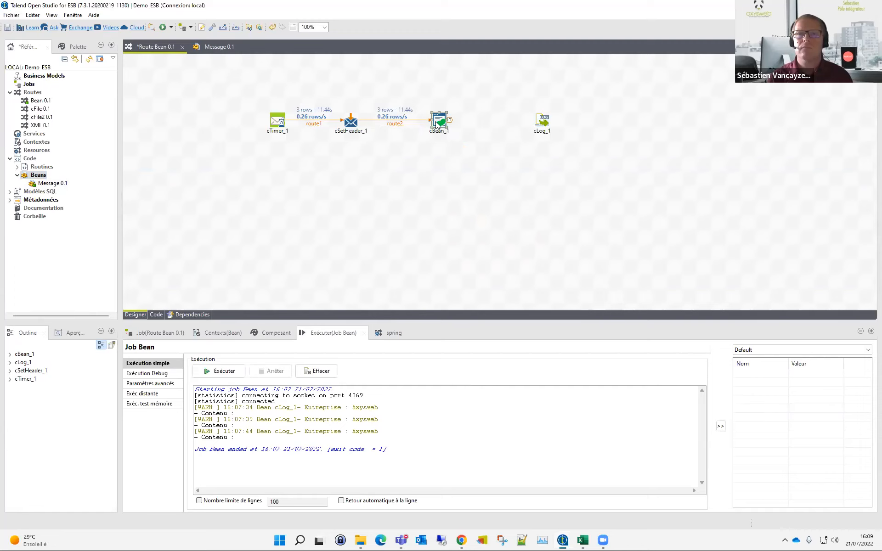
pyautogui.rightClick(437, 123)
pyautogui.click(581, 128)
pyautogui.click(543, 120)
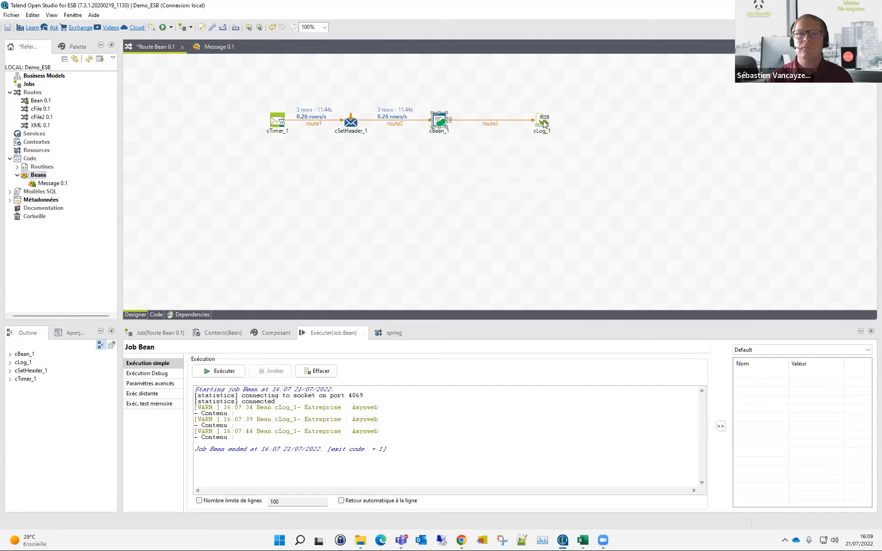
pyautogui.moveTo(541, 121)
pyautogui.mouseDown()
pyautogui.moveTo(498, 122)
pyautogui.moveTo(524, 122)
pyautogui.mouseUp()
pyautogui.click(512, 152)
# Step: Configure the cBean component to use a new instance of the bean class beans.Message.class
pyautogui.click(438, 120)
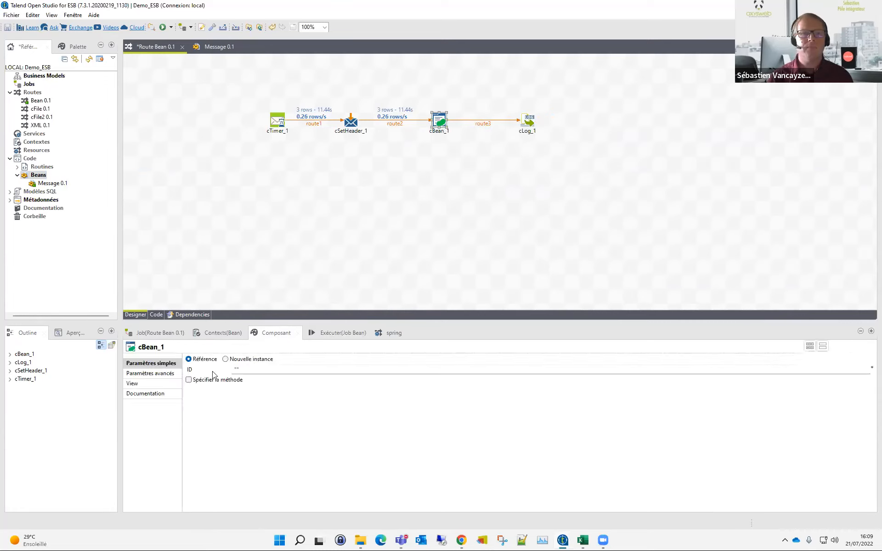
pyautogui.click(226, 360)
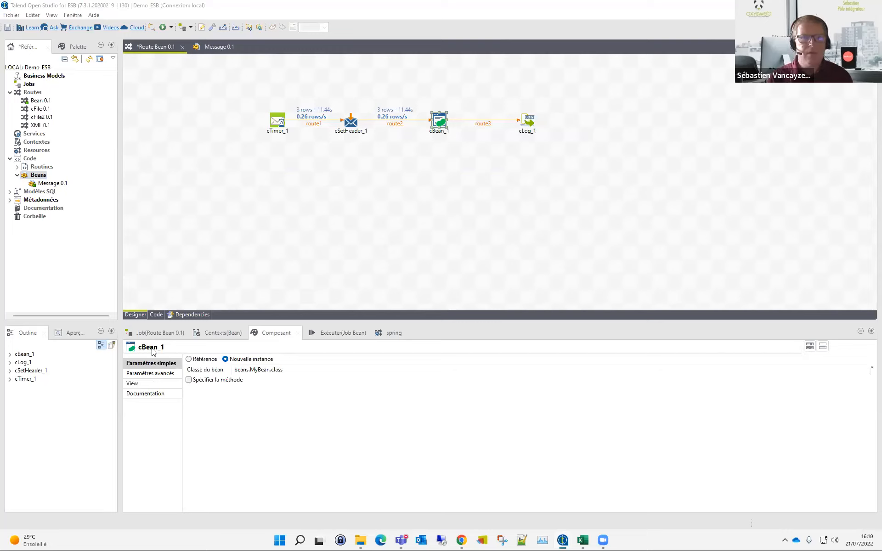
pyautogui.click(261, 371)
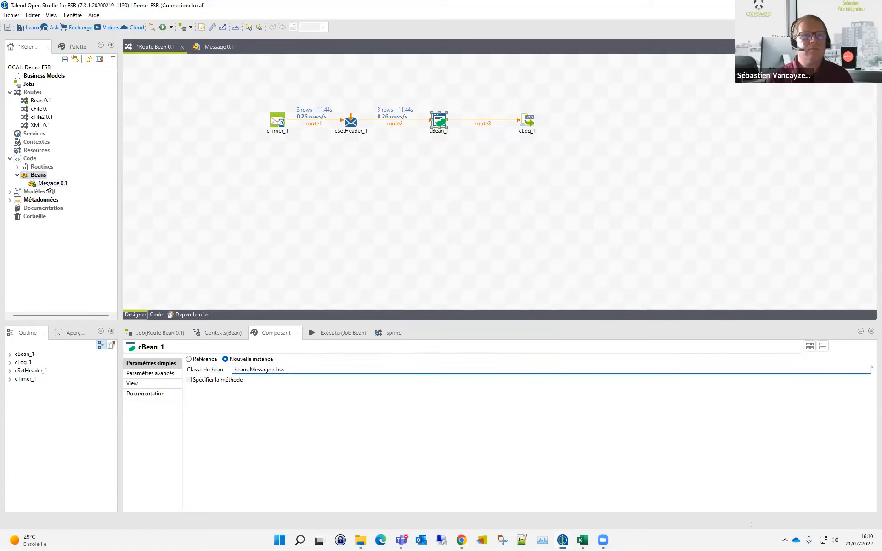
# Step: Specify "updateMessageBody" as the cBean component's method, copying its name from the Message bean's code
pyautogui.click(216, 47)
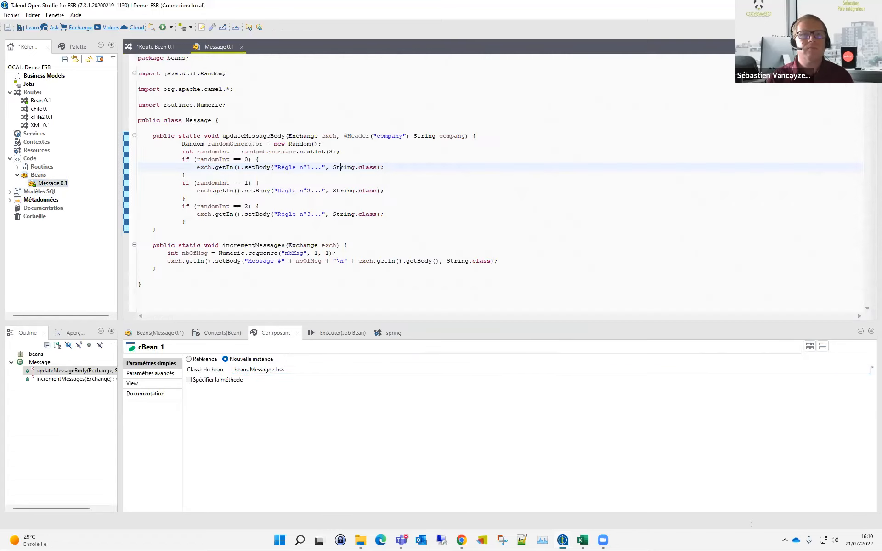
pyautogui.moveTo(164, 121); pyautogui.dragTo(303, 133)
pyautogui.click(248, 121)
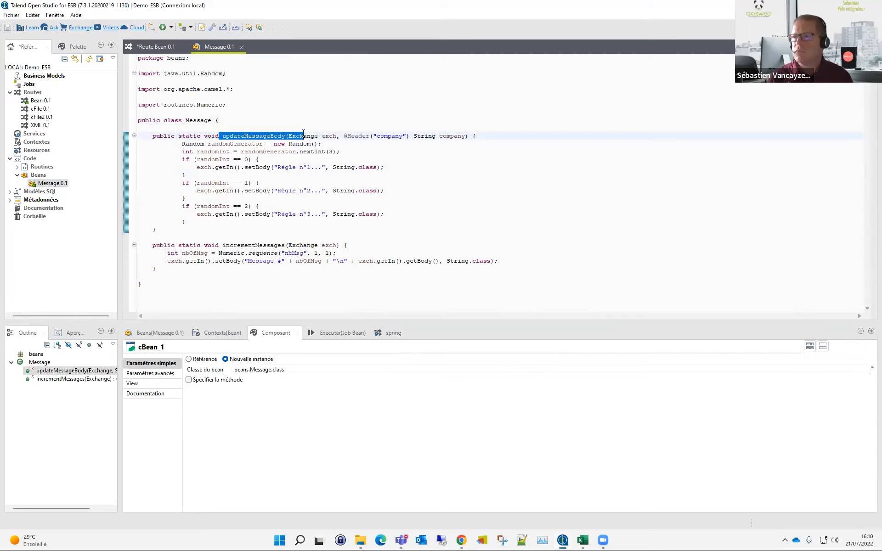
pyautogui.click(268, 136)
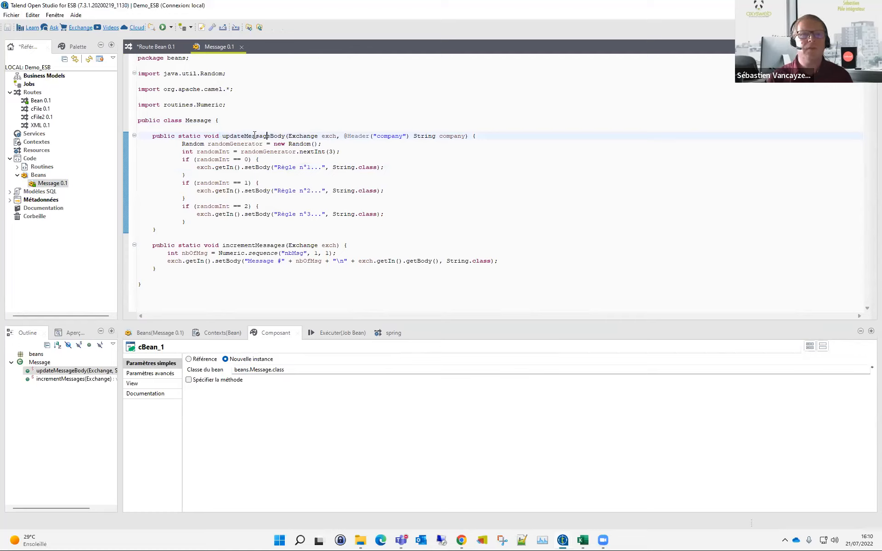
pyautogui.doubleClick(255, 136)
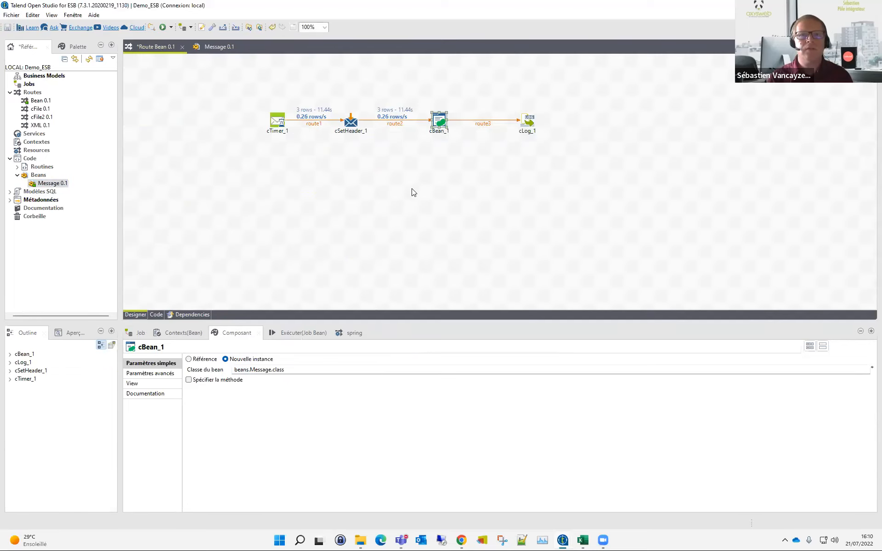
pyautogui.click(222, 381)
pyautogui.click(278, 381)
pyautogui.hotkey('ctrl', 'a')
pyautogui.hotkey('ctrl', 'v')
pyautogui.write('"')
pyautogui.press('Home')
pyautogui.write('"')
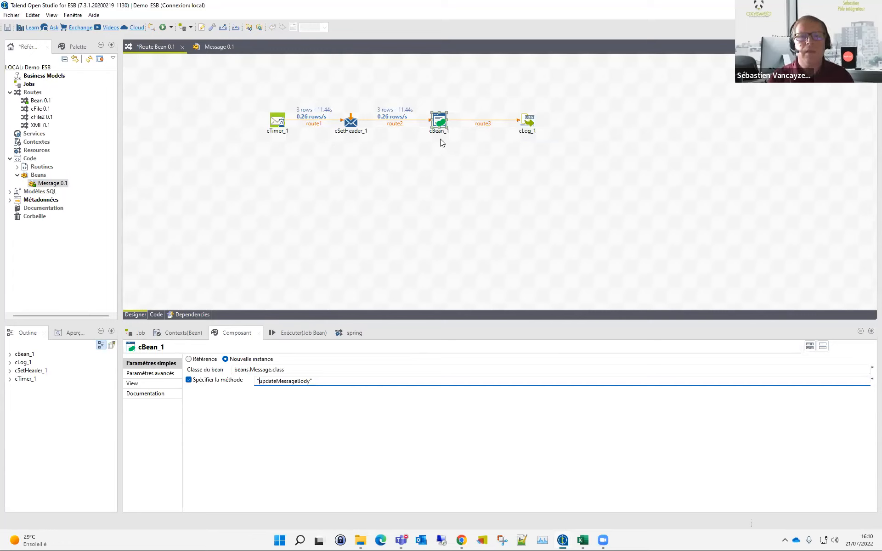
pyautogui.click(351, 122)
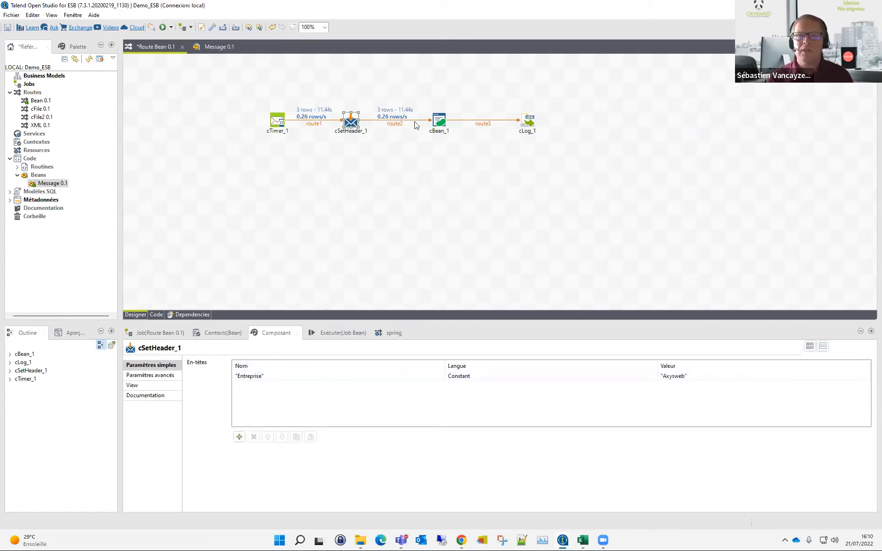
pyautogui.click(441, 122)
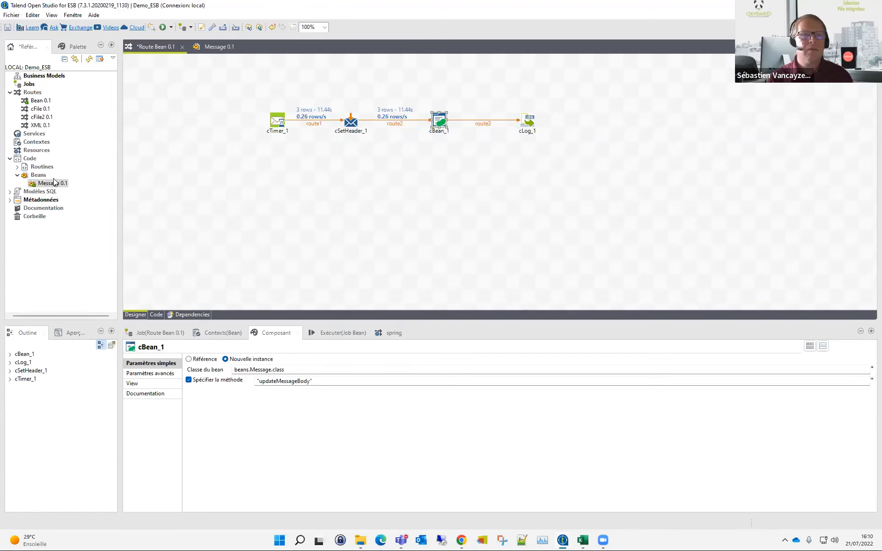
pyautogui.click(197, 46)
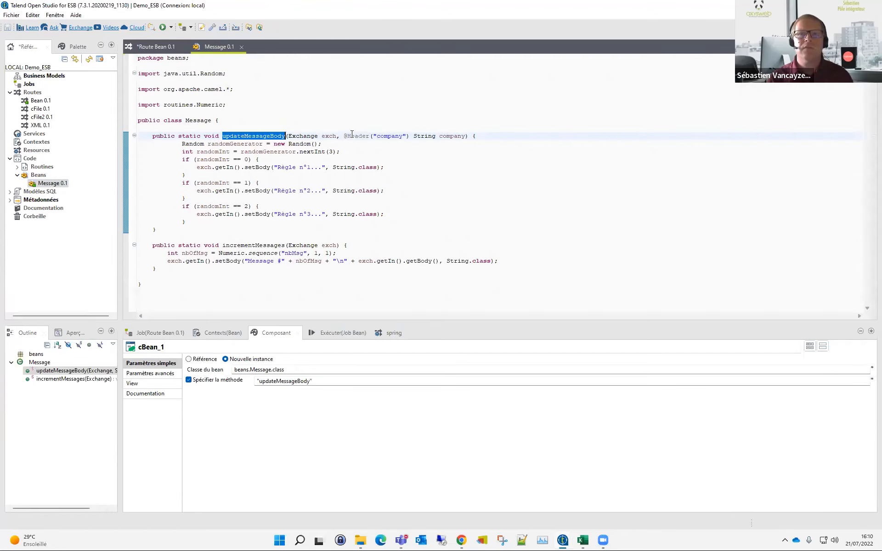
pyautogui.moveTo(341, 135); pyautogui.dragTo(396, 136)
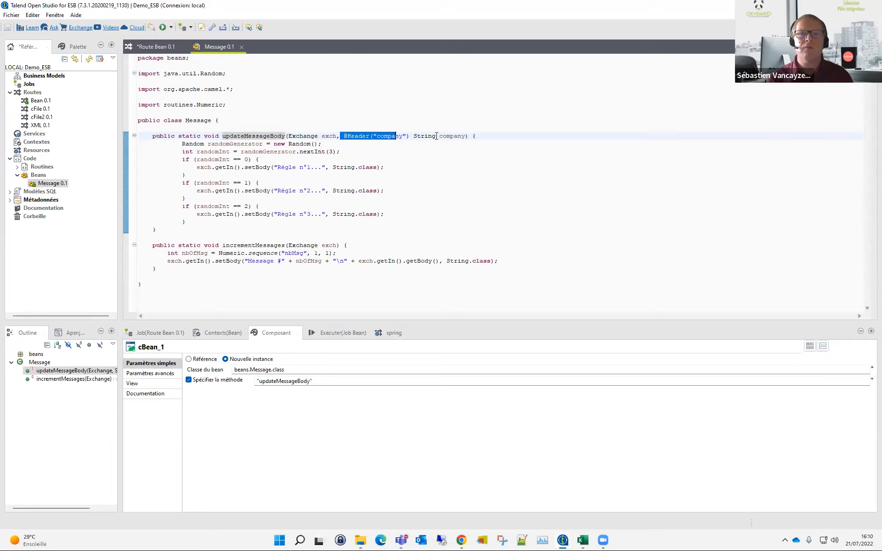
pyautogui.click(443, 135)
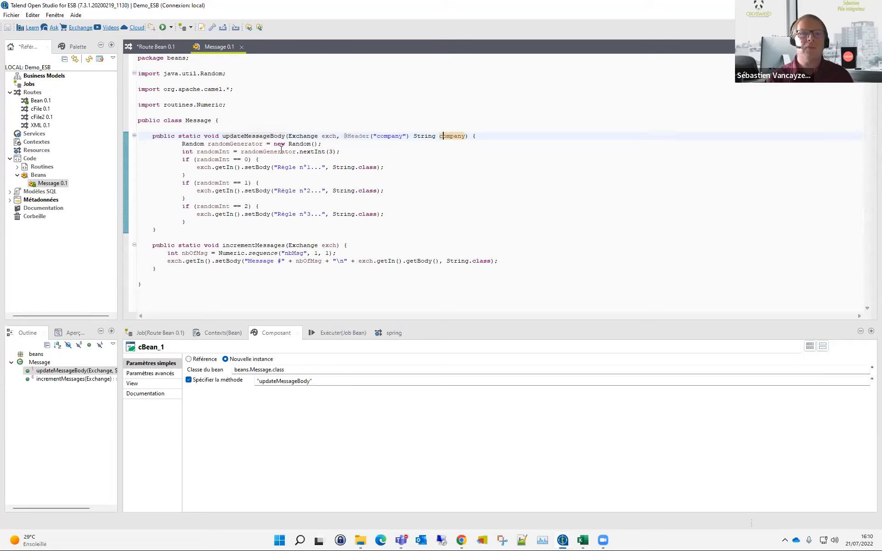
pyautogui.doubleClick(253, 167)
pyautogui.click(275, 167)
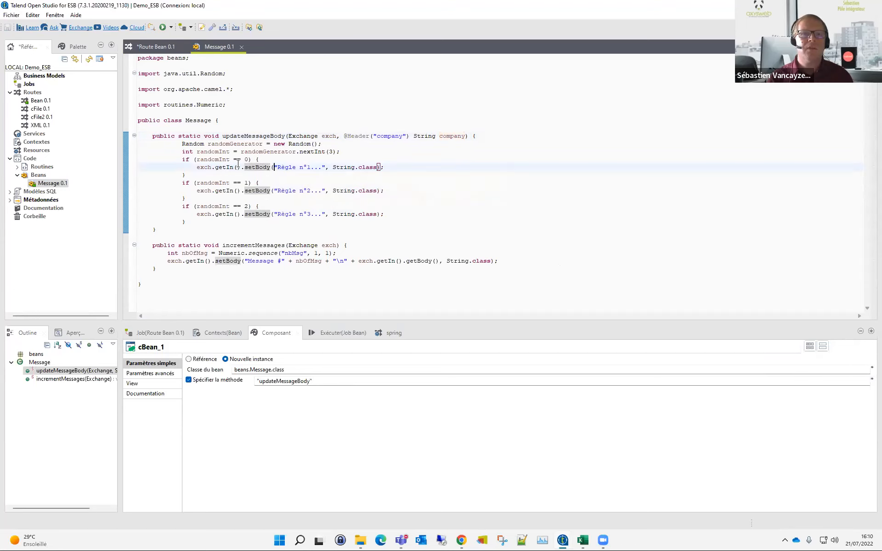
pyautogui.moveTo(264, 216)
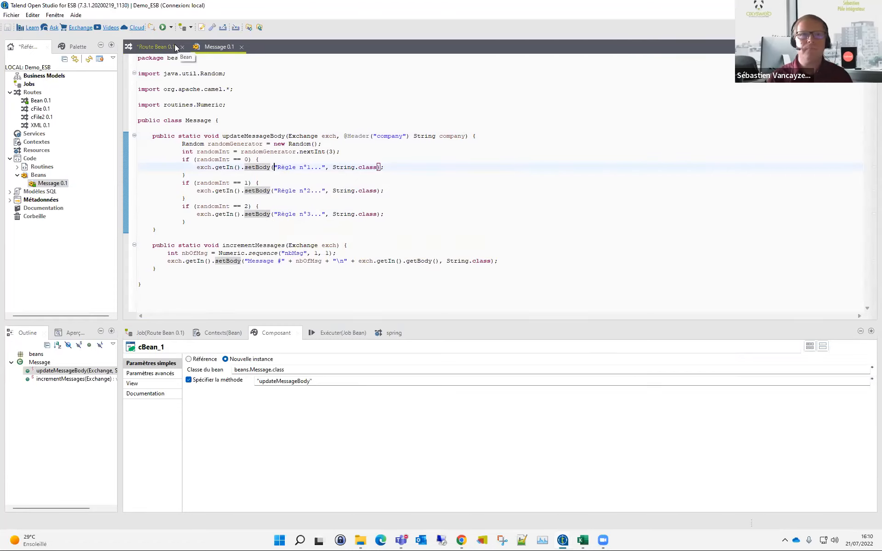
# Step: Return to the Bean route, review the content lines of its previous run log and run the route again
pyautogui.click(155, 46)
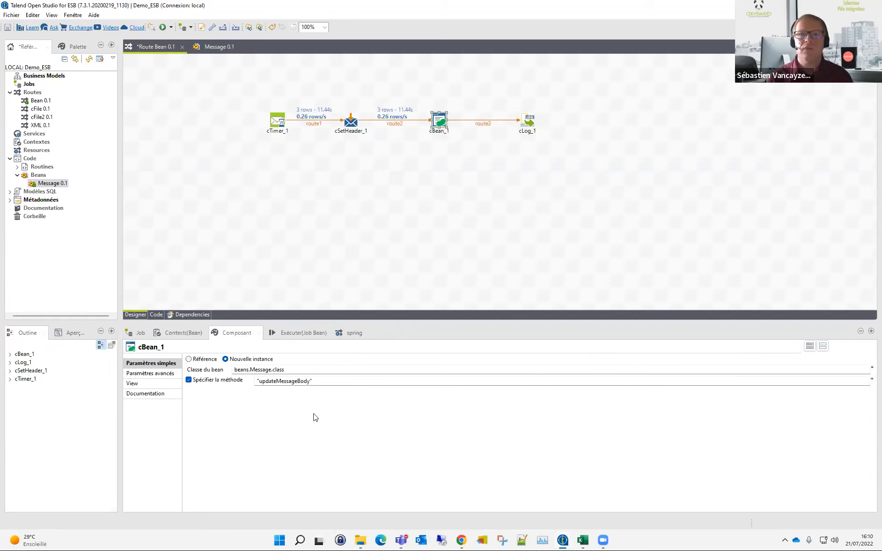
pyautogui.click(313, 331)
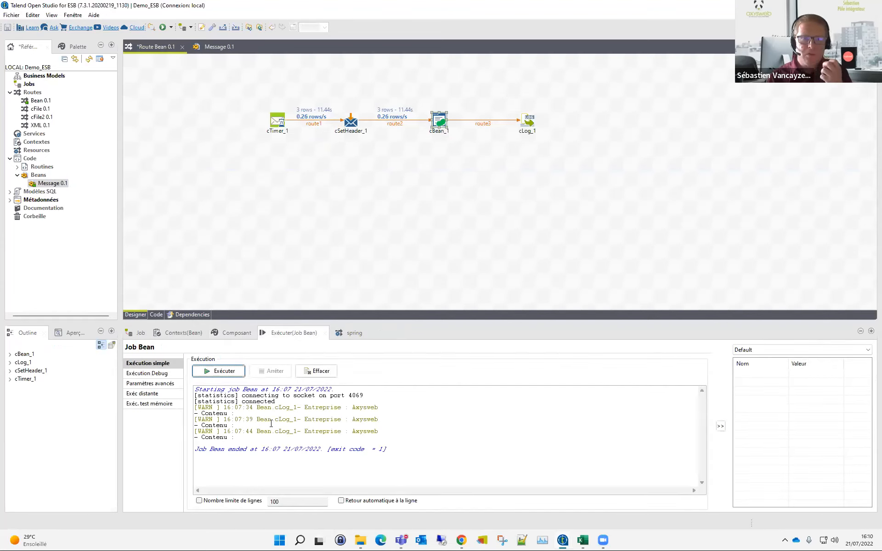
pyautogui.moveTo(232, 414)
pyautogui.mouseDown()
pyautogui.moveTo(247, 413)
pyautogui.moveTo(237, 425)
pyautogui.mouseUp()
pyautogui.click(368, 264)
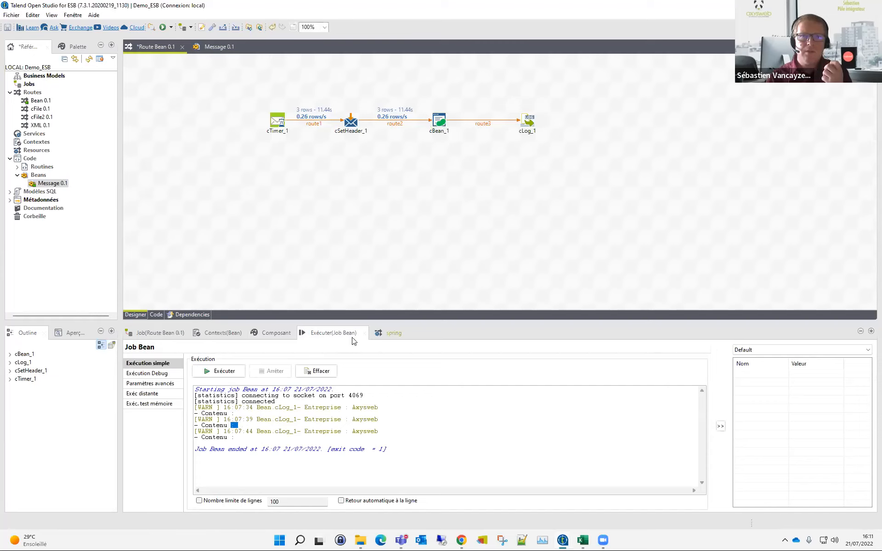
pyautogui.click(228, 372)
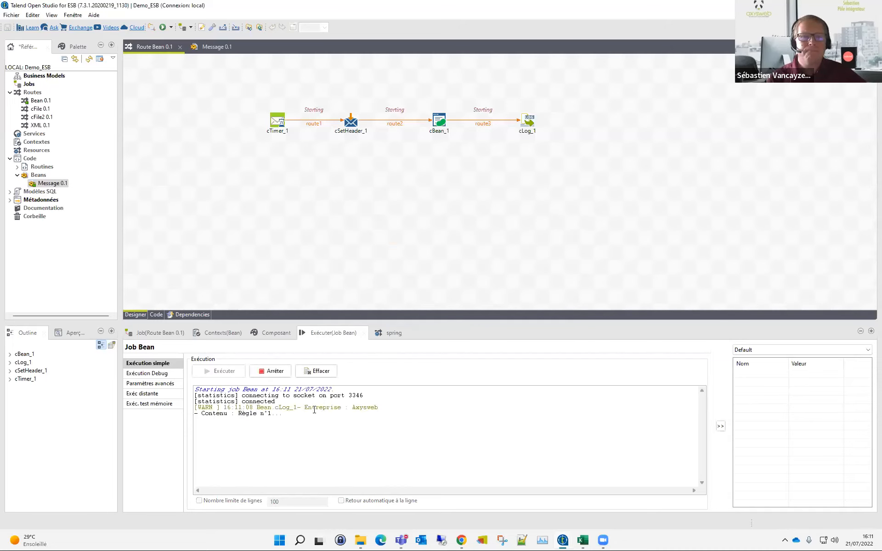
# Step: Examine the content logged for each message in the run output, then stop the Bean route
pyautogui.moveTo(237, 415); pyautogui.dragTo(283, 415)
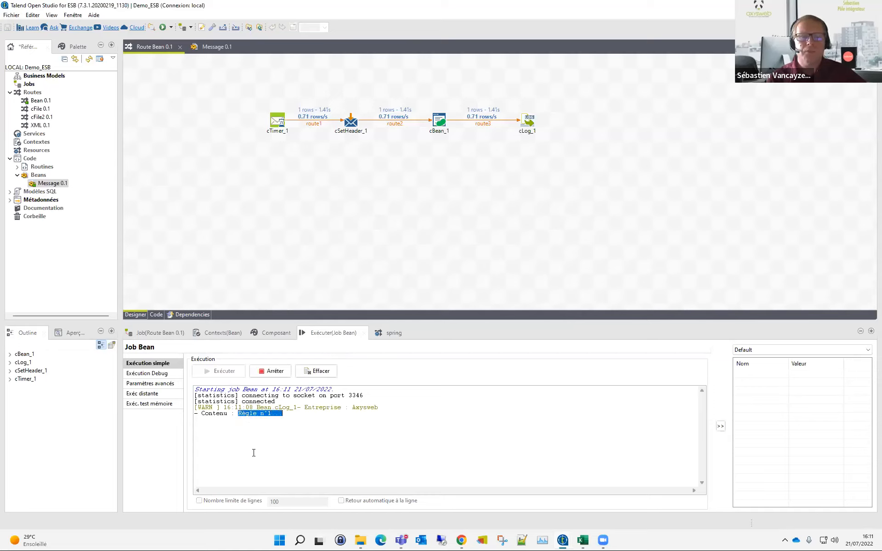
pyautogui.moveTo(238, 426); pyautogui.dragTo(282, 426)
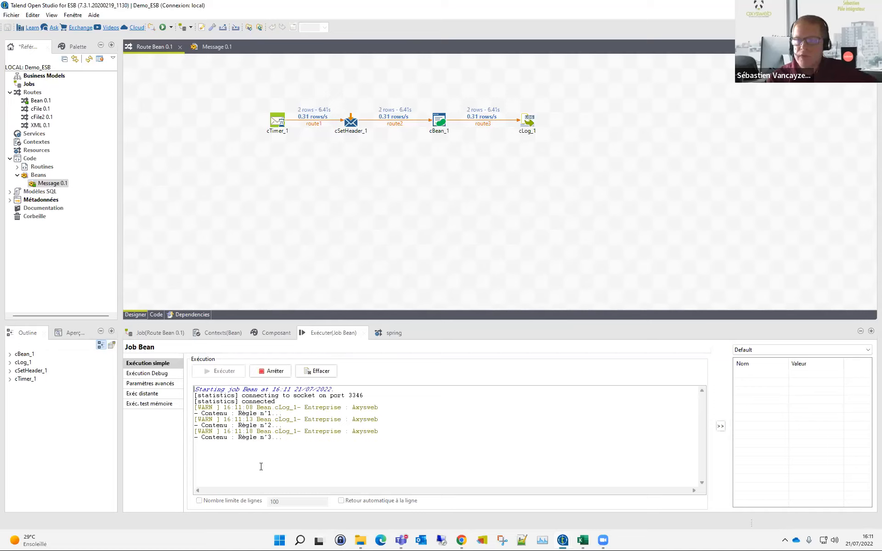
pyautogui.moveTo(243, 438); pyautogui.dragTo(304, 484)
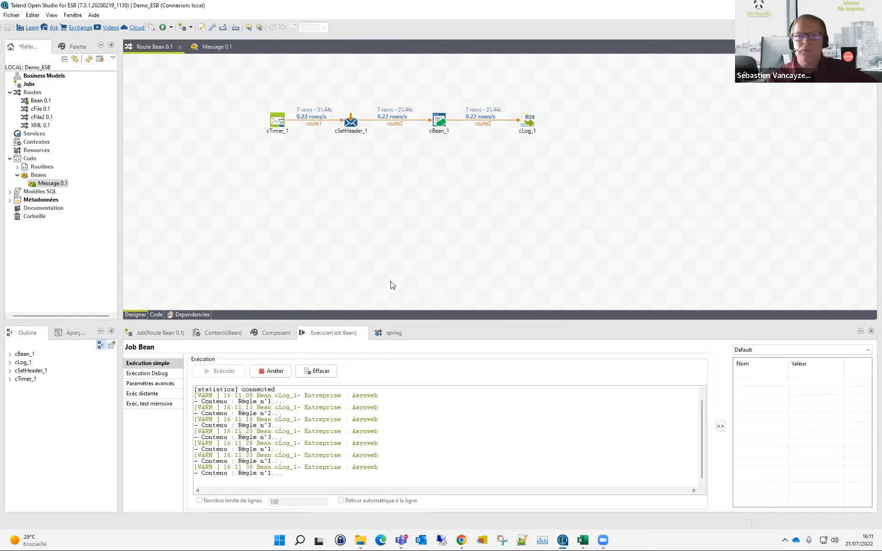
pyautogui.click(270, 371)
# Step: Switch cBean_1 from a new instance to a bean reference and add a cBeanRegister component above and before cTimer_1
pyautogui.doubleClick(439, 124)
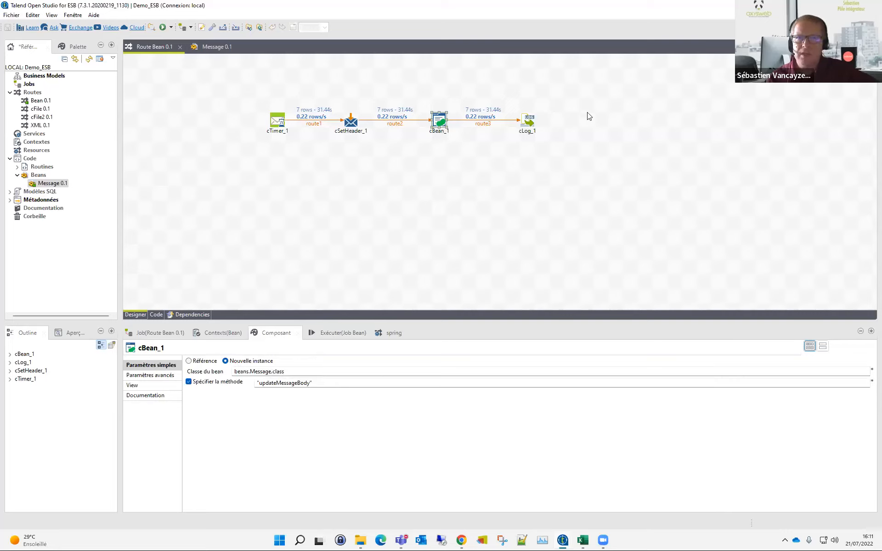
pyautogui.click(193, 360)
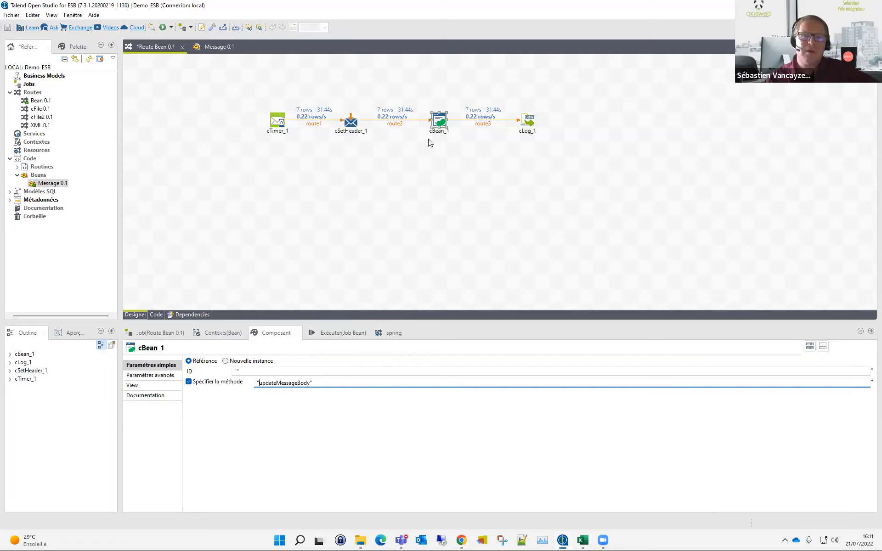
pyautogui.click(570, 186)
pyautogui.write('cbe')
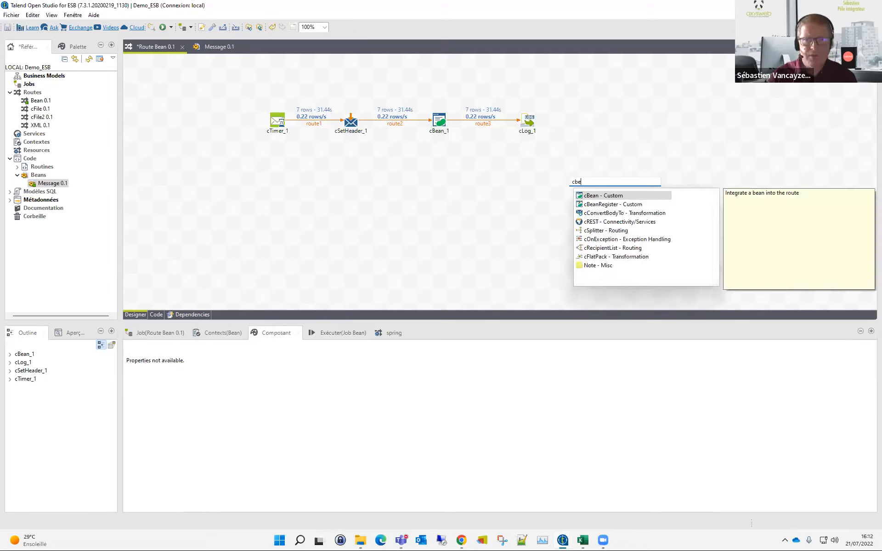
pyautogui.press('Down')
pyautogui.press('Return')
pyautogui.moveTo(570, 185); pyautogui.dragTo(205, 94)
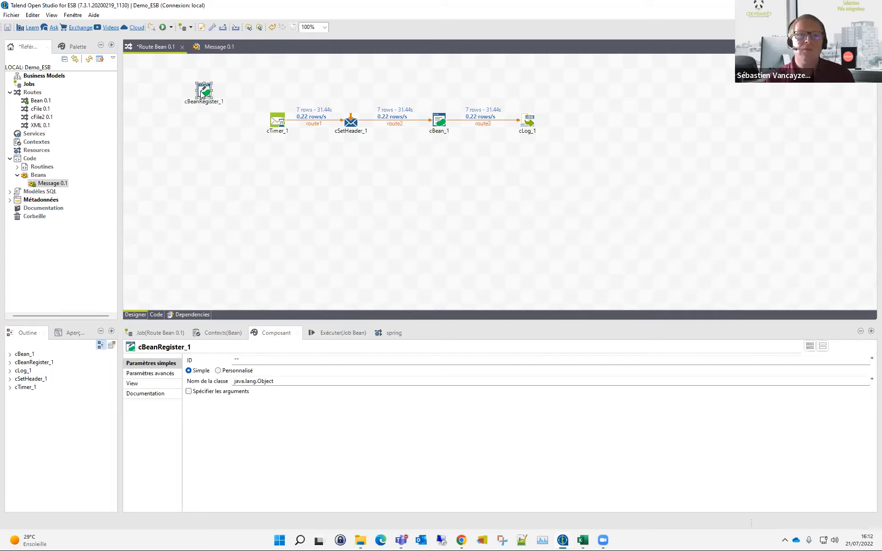
# Step: Set the referenced bean ID of cBean_1 to "moncode"
pyautogui.click(435, 134)
pyautogui.click(250, 370)
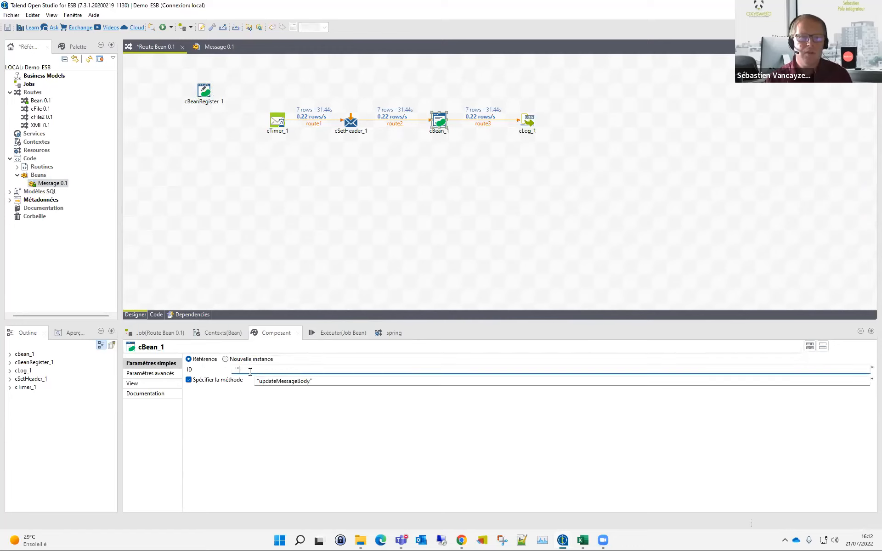
pyautogui.write('mon')
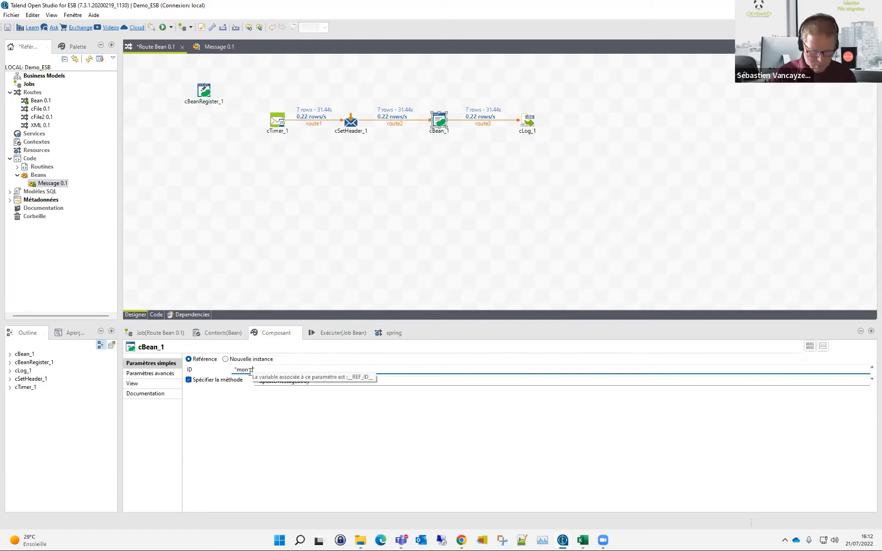
pyautogui.write('B')
pyautogui.press('BackSpace')
pyautogui.write('Bod')
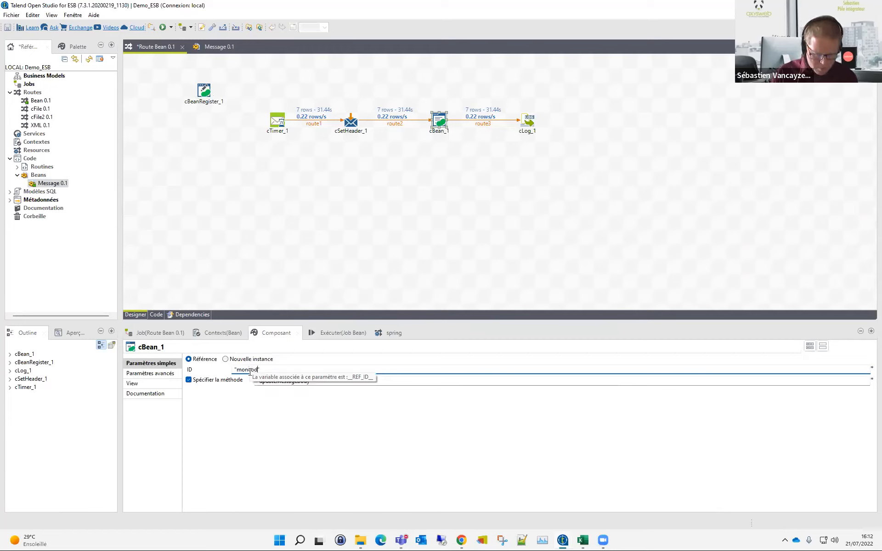
# Step: Set the ID of cBeanRegister_1 to "moncode" to match the cBean reference
pyautogui.click(205, 96)
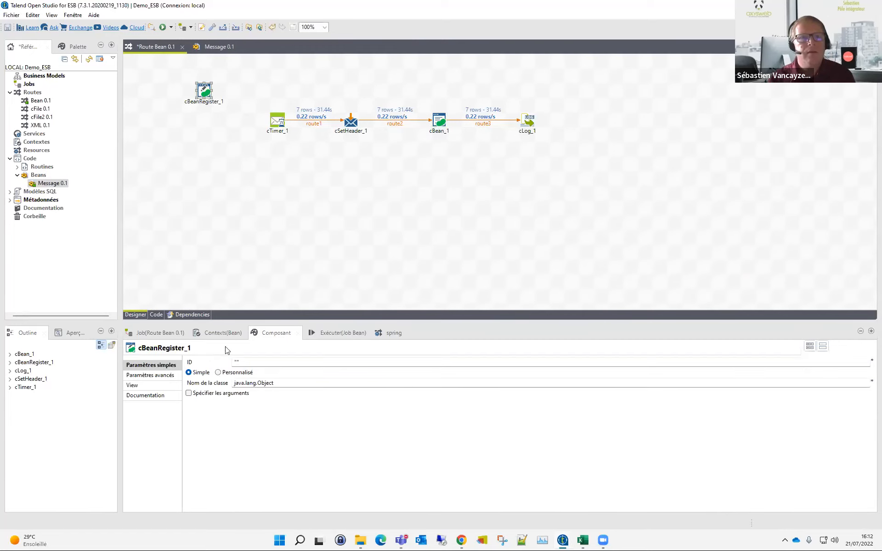
pyautogui.click(247, 364)
pyautogui.write('moncode')
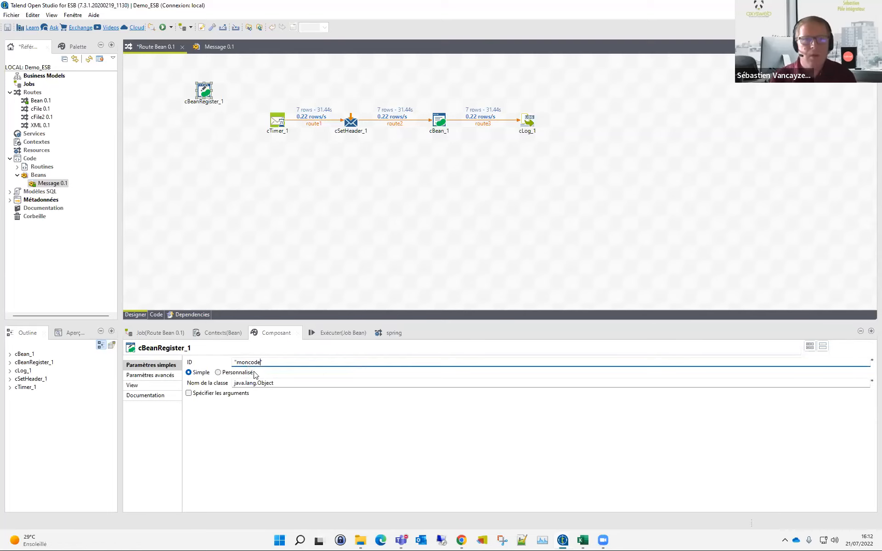
pyautogui.click(276, 382)
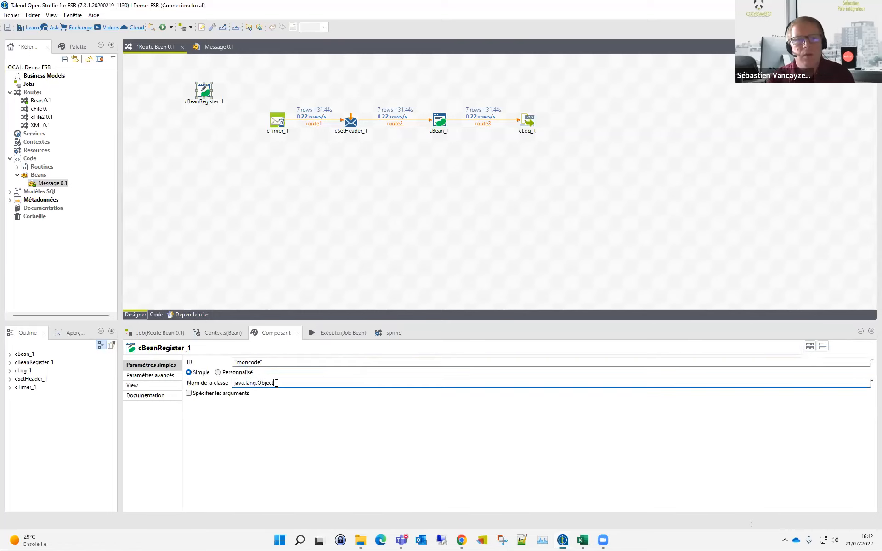
# Step: Compare the ID, class name and method settings of cBean_1 and cBeanRegister_1
pyautogui.click(437, 121)
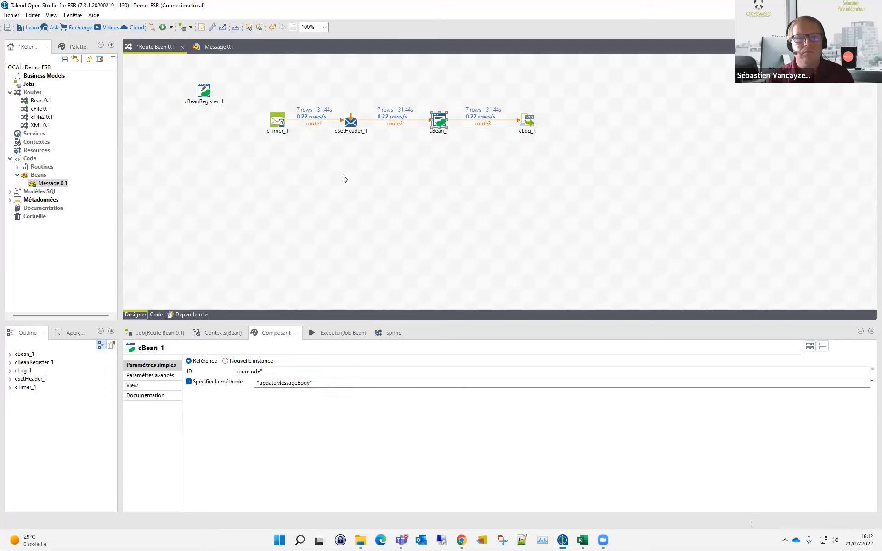
pyautogui.click(203, 91)
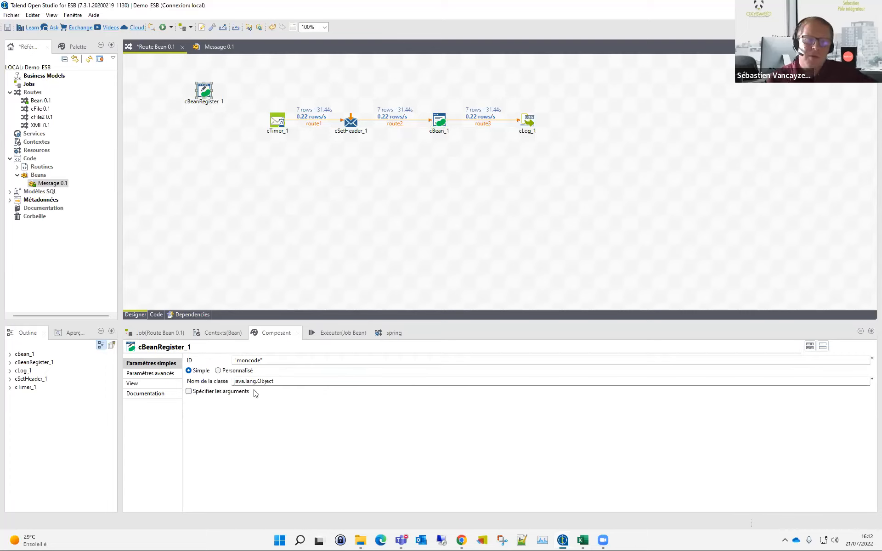
pyautogui.click(439, 122)
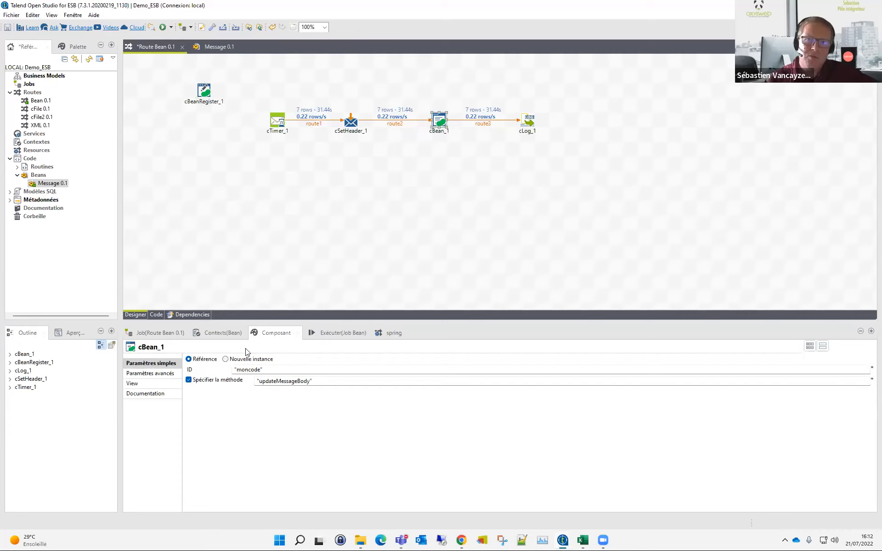
pyautogui.moveTo(327, 380); pyautogui.dragTo(243, 382)
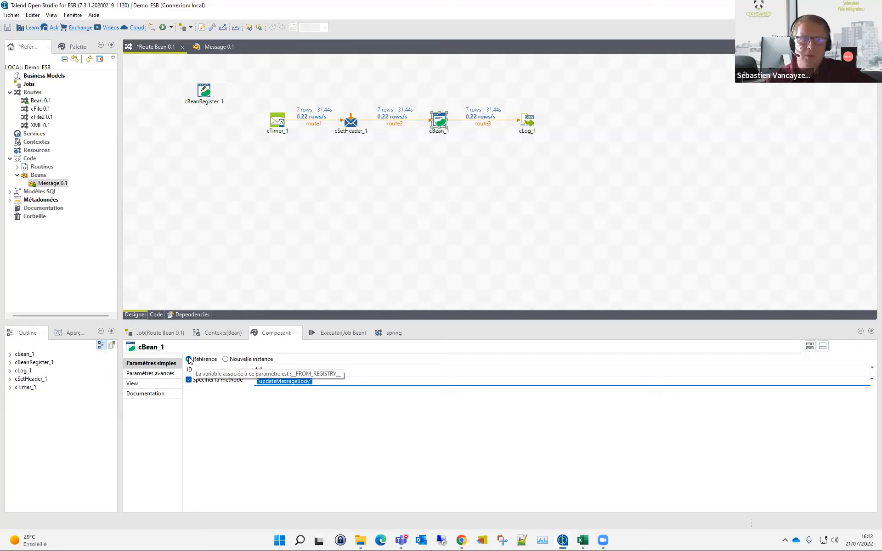
pyautogui.click(334, 77)
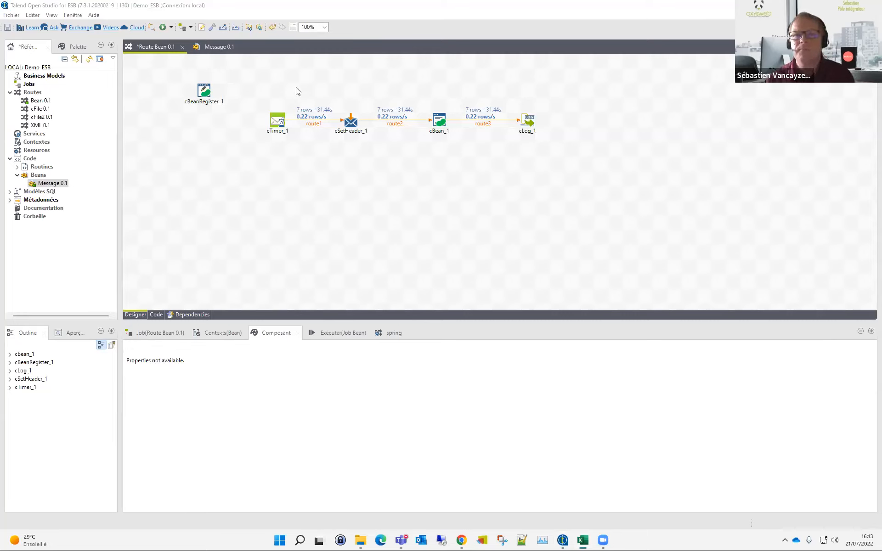
# Step: Save and close the Bean route, close the Message bean and collapse the Routes folder
pyautogui.click(182, 47)
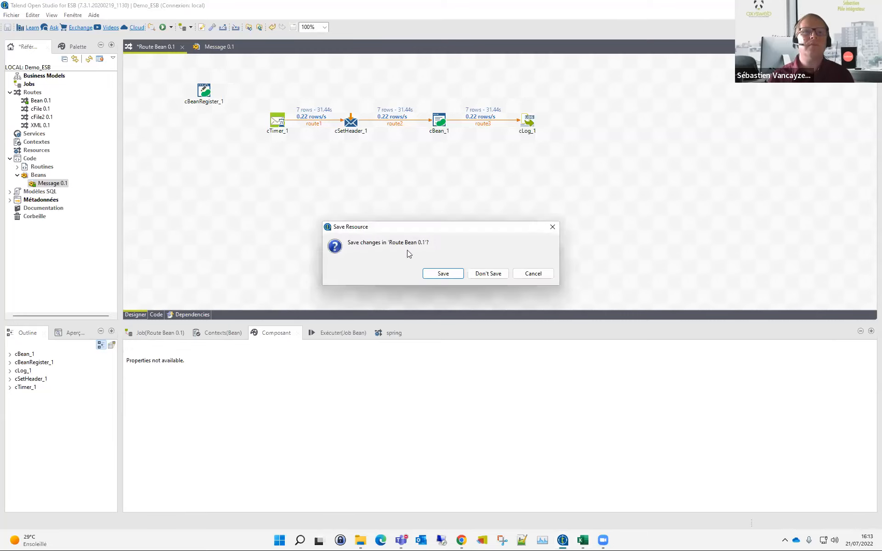
pyautogui.click(533, 274)
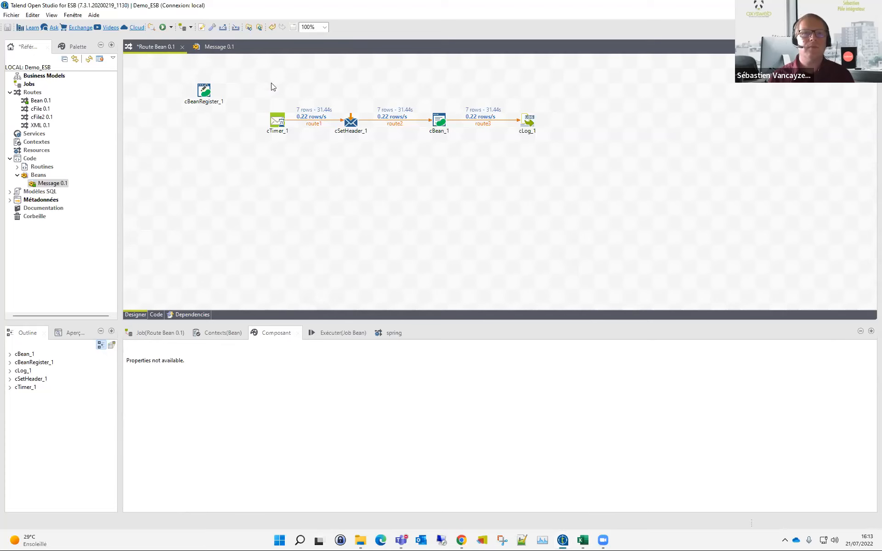
pyautogui.click(182, 47)
pyautogui.click(452, 276)
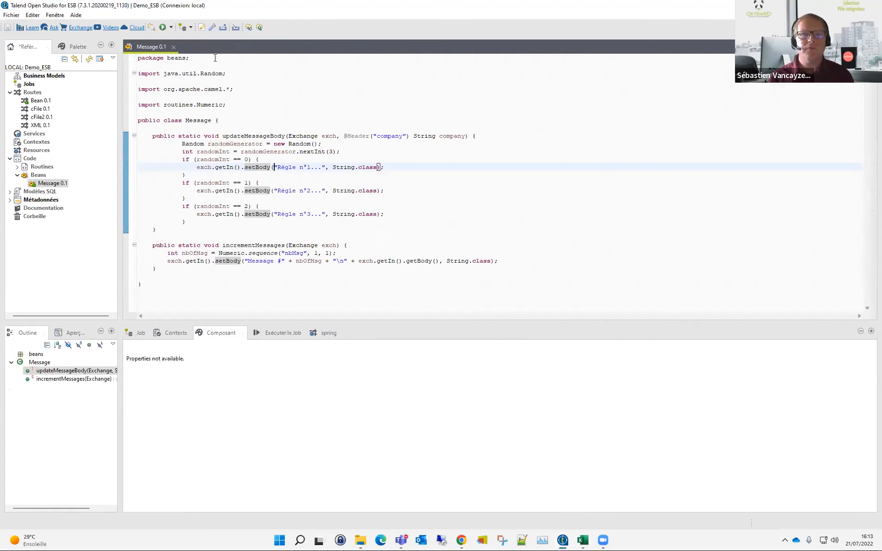
pyautogui.click(173, 47)
pyautogui.click(10, 92)
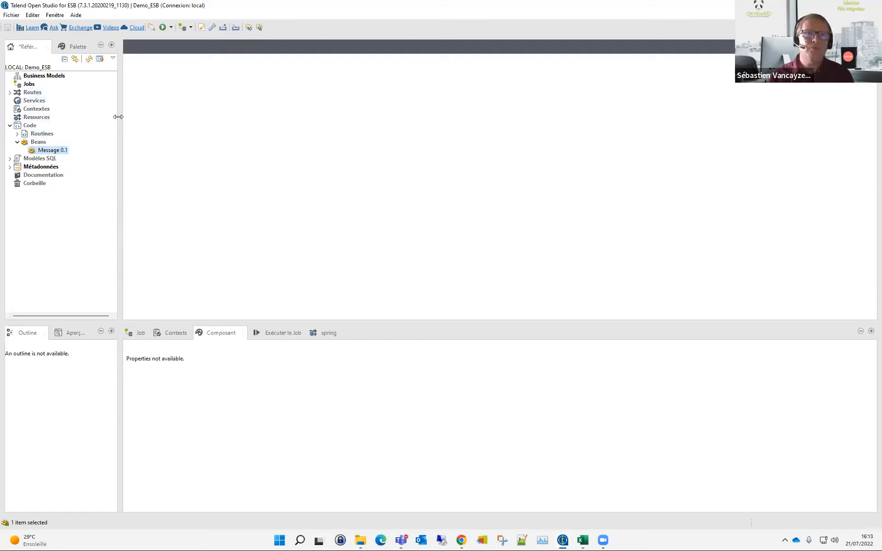
# Step: Create a new standard job named Rest
pyautogui.click(26, 85)
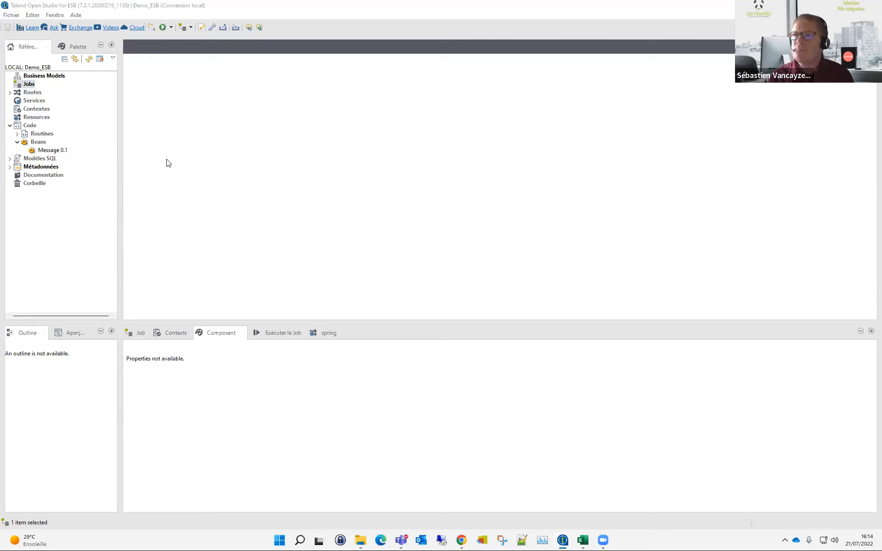
pyautogui.rightClick(30, 85)
pyautogui.click(63, 90)
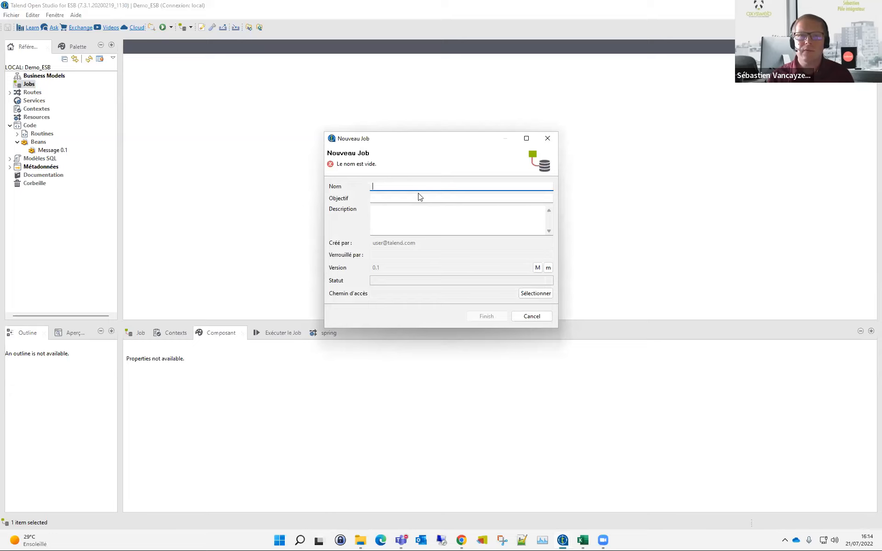
pyautogui.write('Rest')
pyautogui.press('Return')
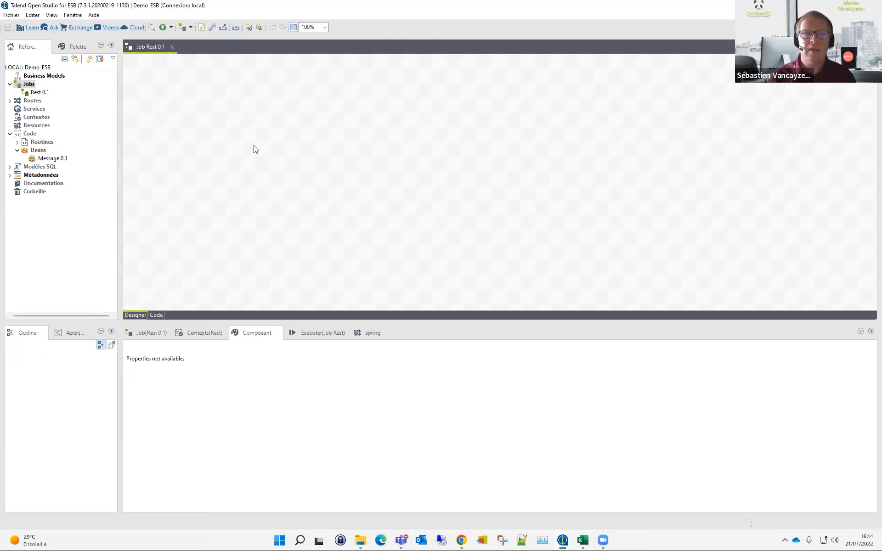
# Step: Add a tRESTRequest component to the Rest job and stretch it into a tall vertical block
pyautogui.write('t')
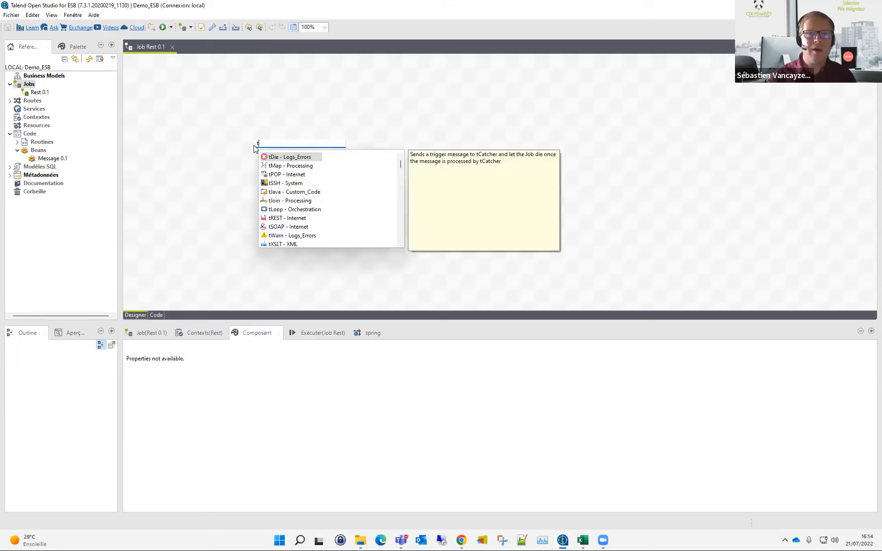
pyautogui.write('rest')
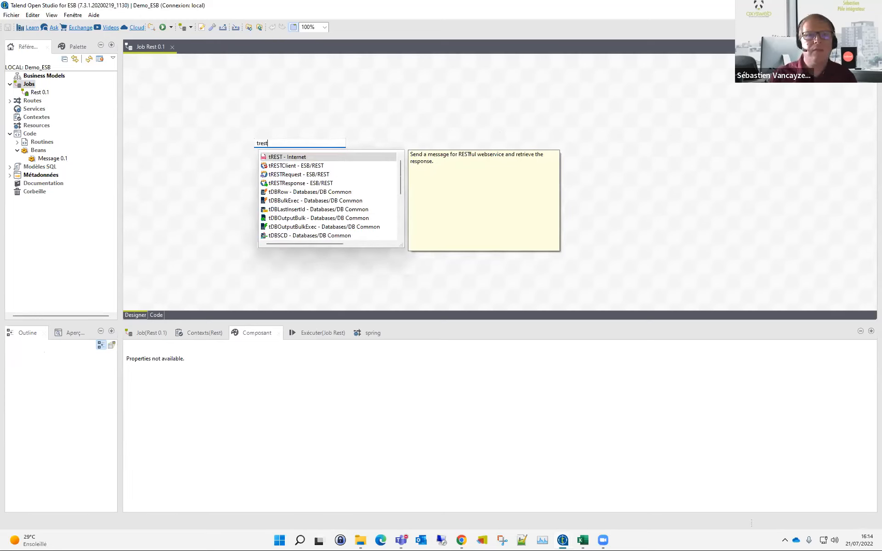
pyautogui.press('Down')
pyautogui.press('Down')
pyautogui.press('Return')
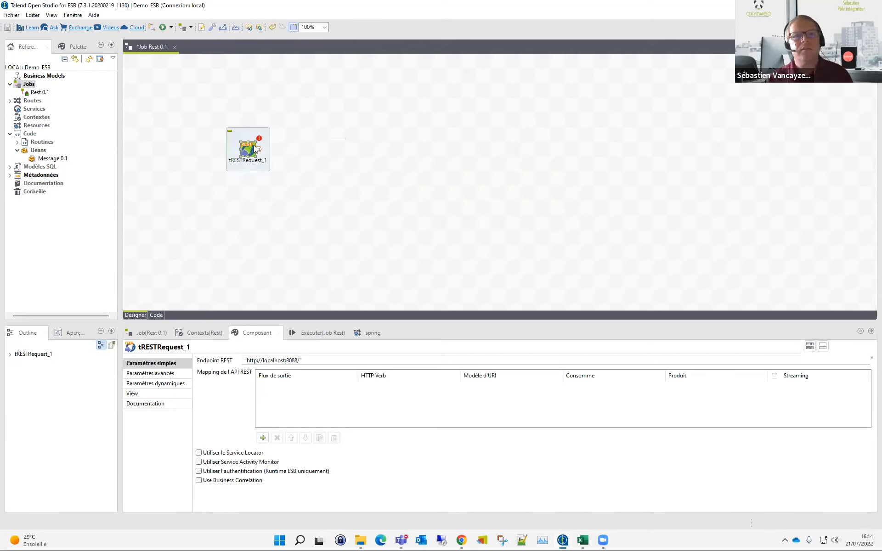
pyautogui.moveTo(255, 148); pyautogui.dragTo(239, 216)
pyautogui.moveTo(249, 171); pyautogui.dragTo(258, 157)
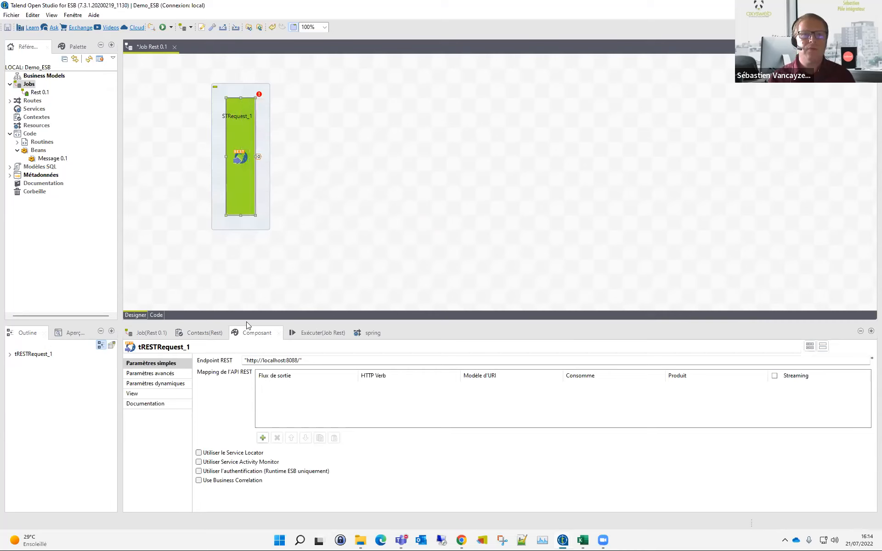
# Step: Examine the REST endpoint URL and its port in the tRESTRequest_1 settings
pyautogui.click(312, 359)
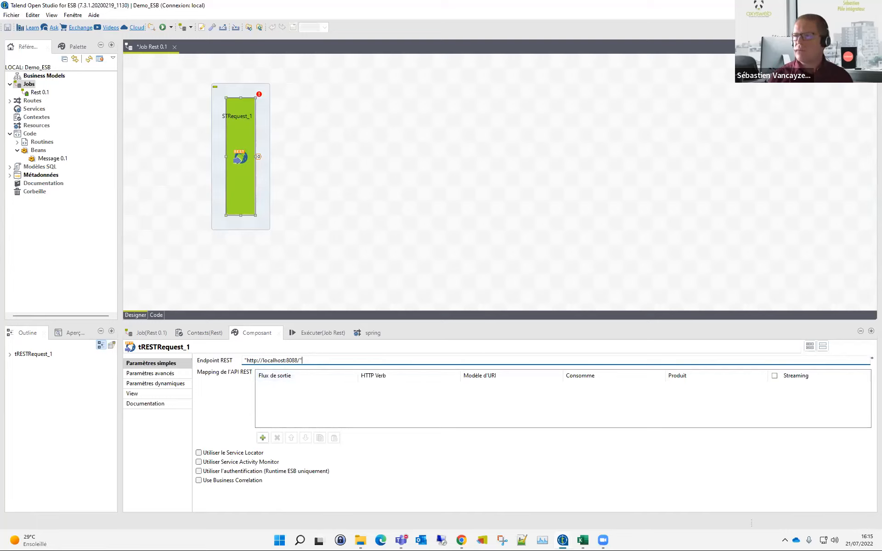
pyautogui.click(245, 144)
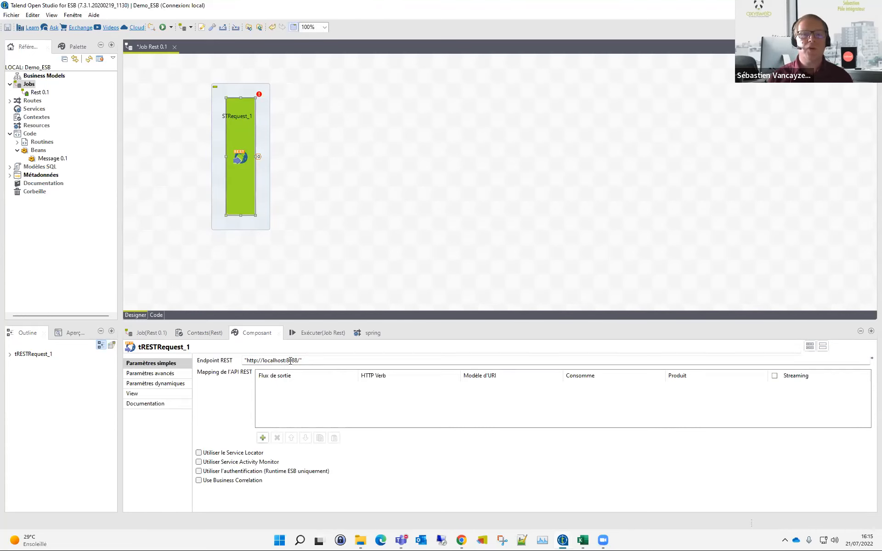
pyautogui.moveTo(286, 361); pyautogui.dragTo(294, 361)
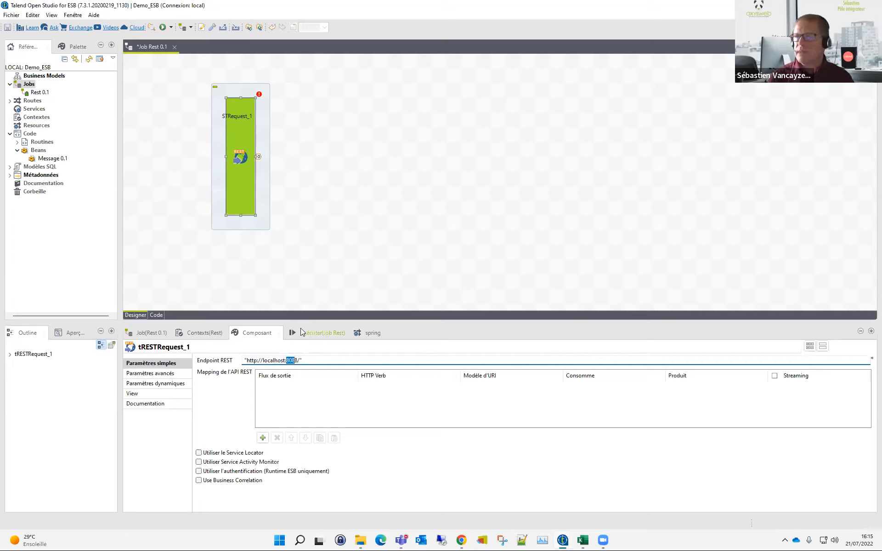
pyautogui.click(343, 219)
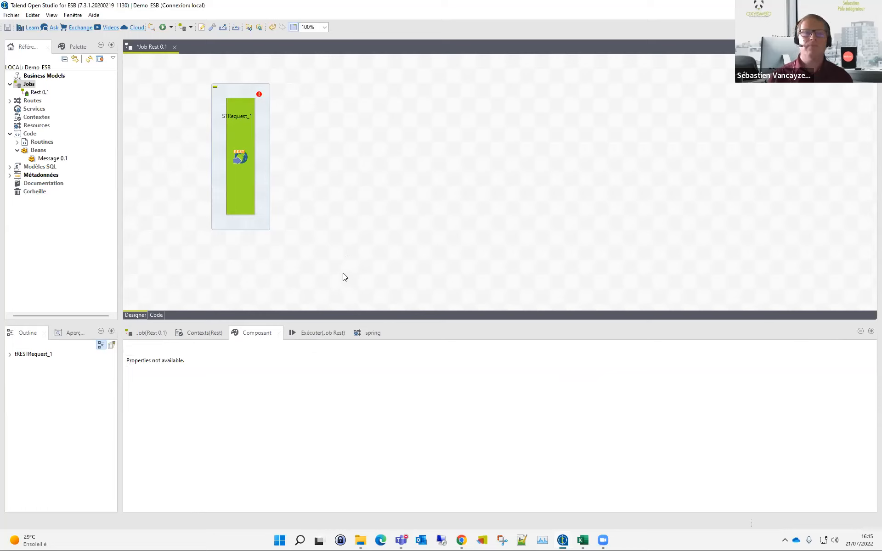
pyautogui.click(232, 211)
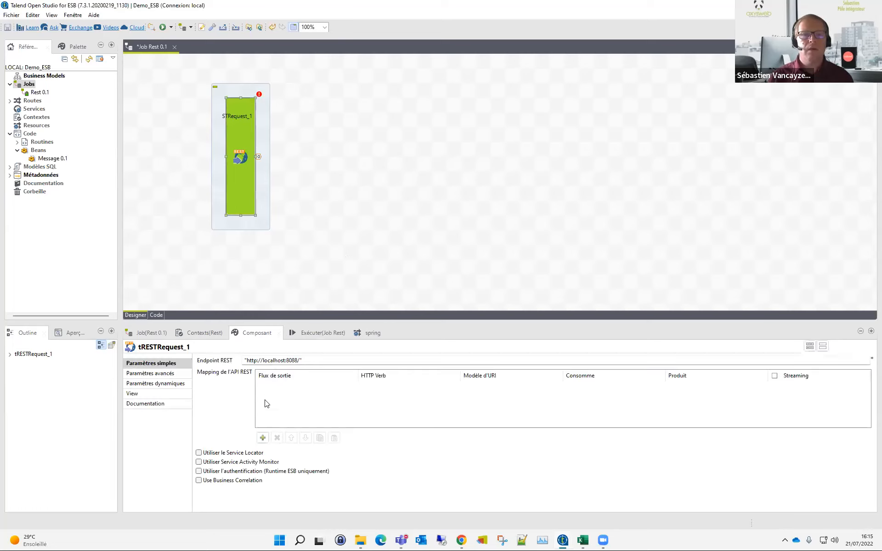
# Step: Add a GET mapping to the tRESTRequest_1 REST API with an output flow named ListeCommunes, leaving its schema empty
pyautogui.click(263, 439)
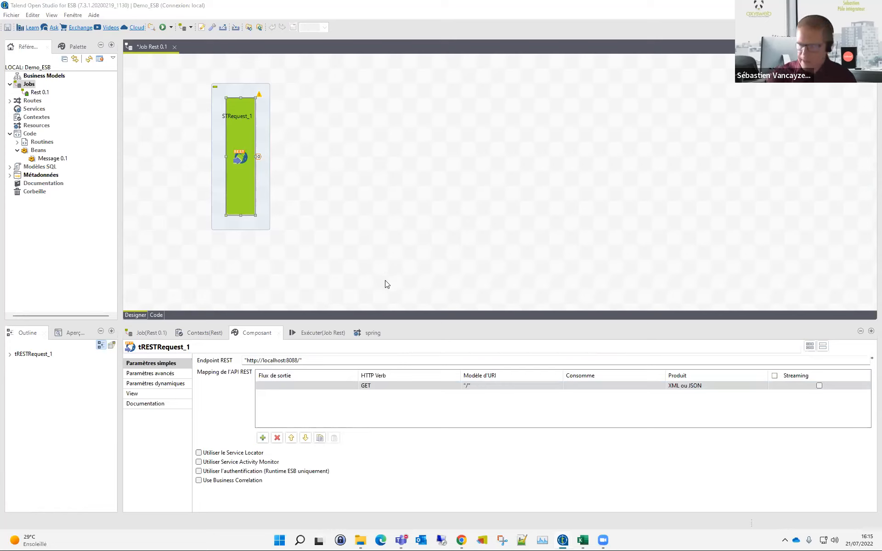
pyautogui.click(331, 389)
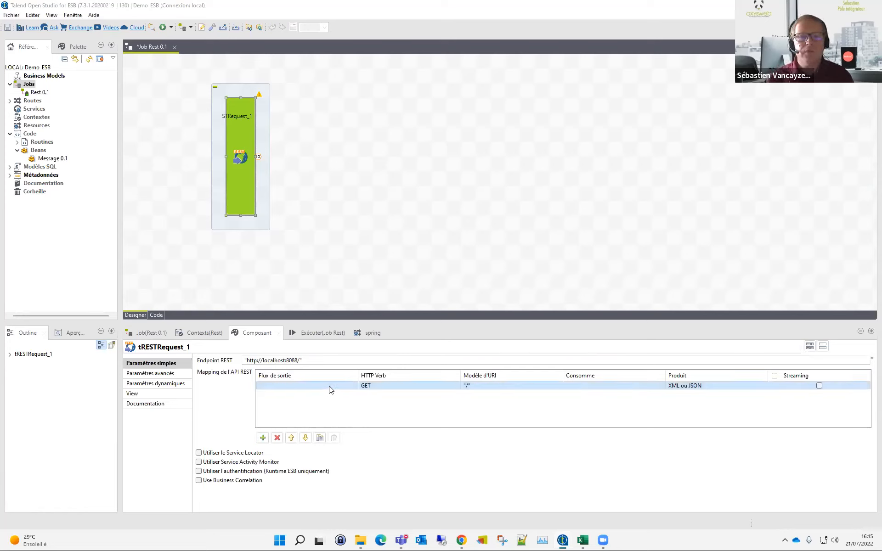
pyautogui.click(331, 389)
pyautogui.click(353, 386)
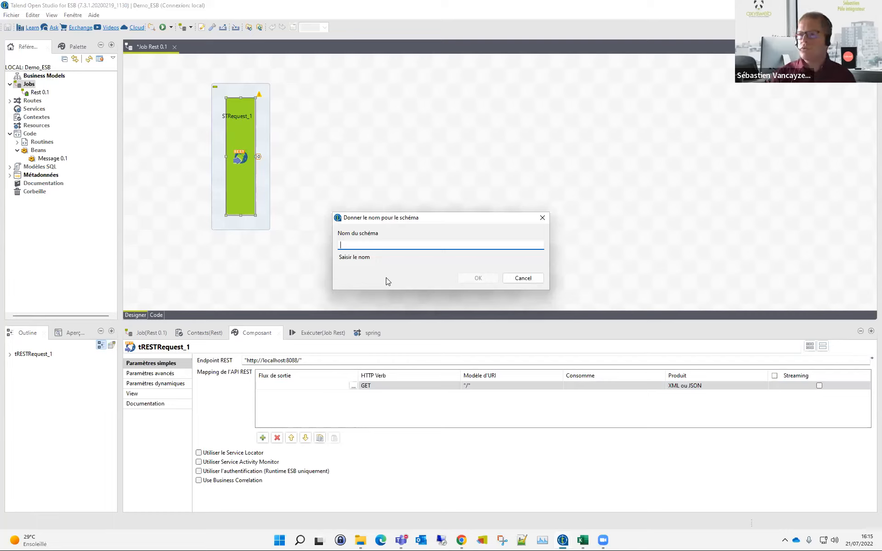
pyautogui.write('Liste')
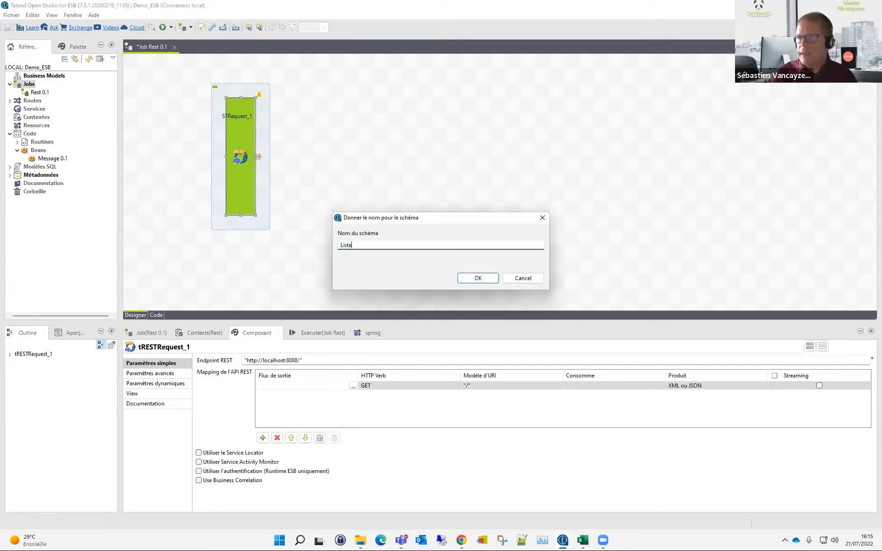
pyautogui.write('Communes')
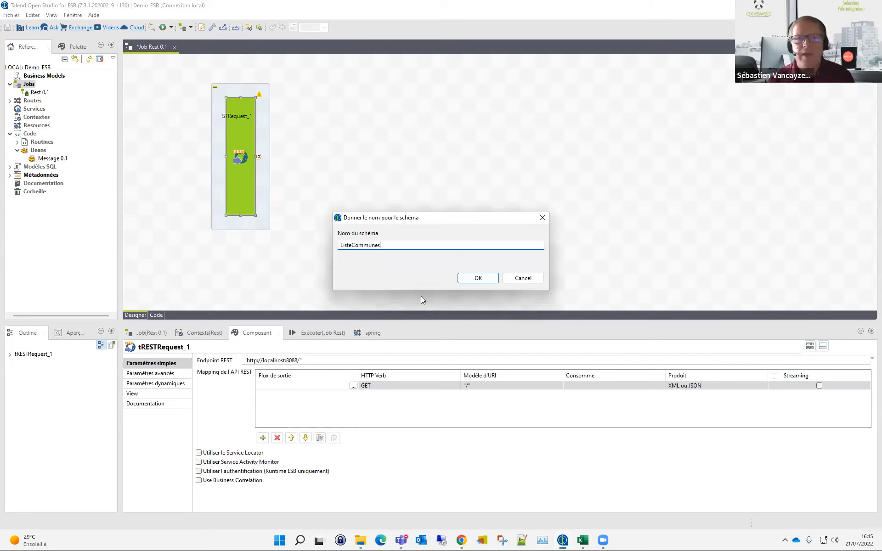
pyautogui.click(477, 278)
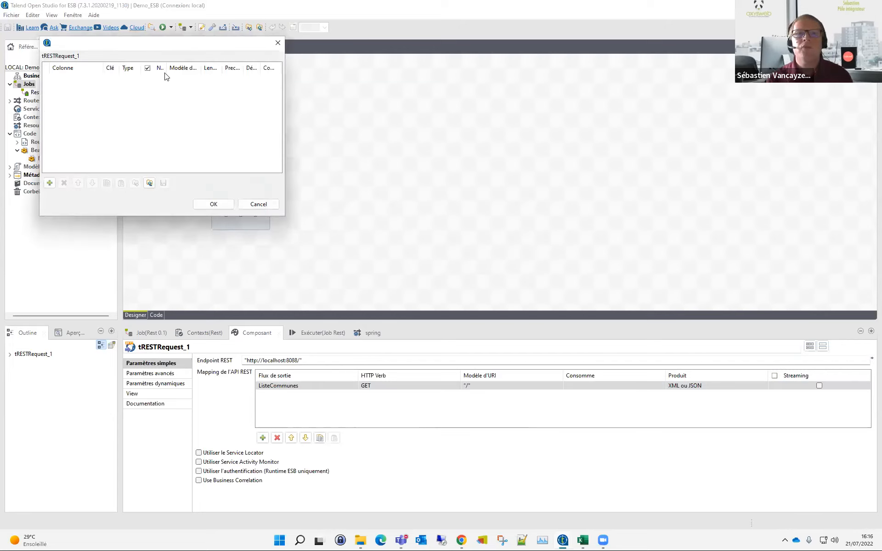
pyautogui.moveTo(146, 47); pyautogui.dragTo(216, 224)
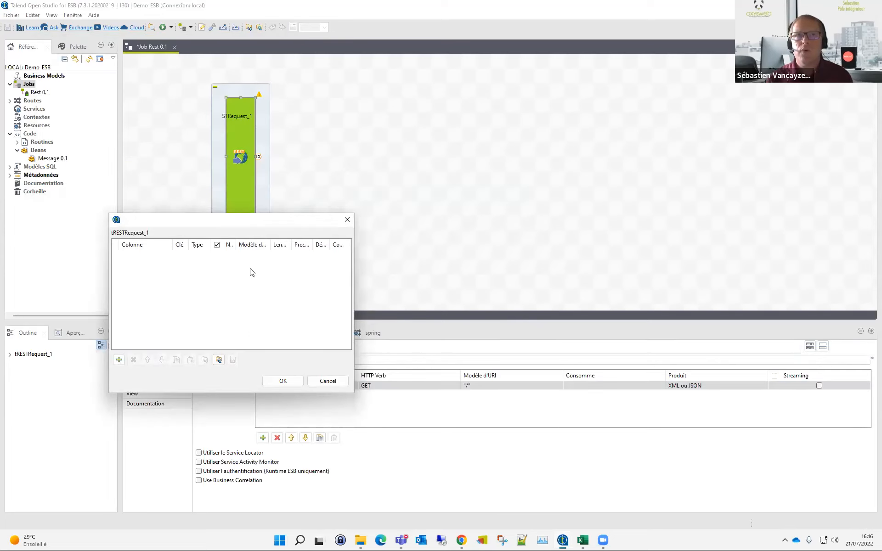
pyautogui.click(289, 383)
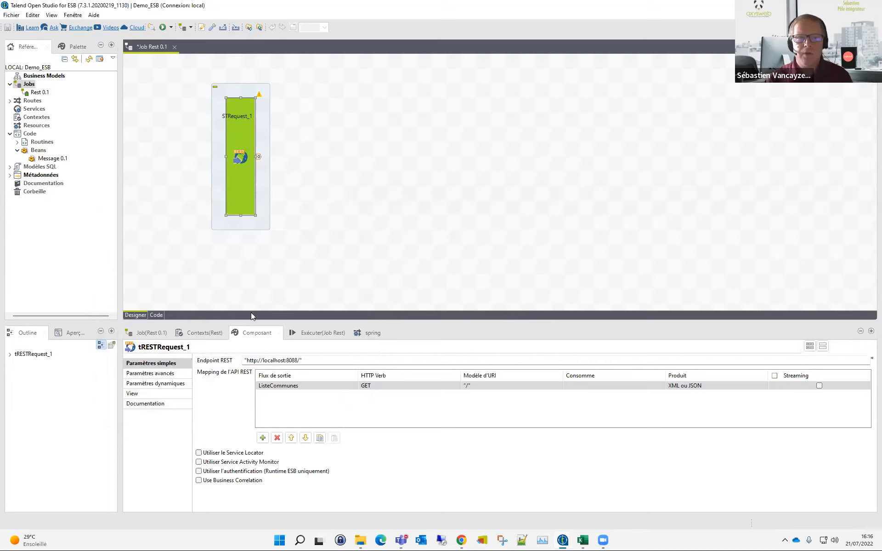
# Step: Set the URI pattern of the ListeCommunes mapping to "/communes"
pyautogui.click(574, 388)
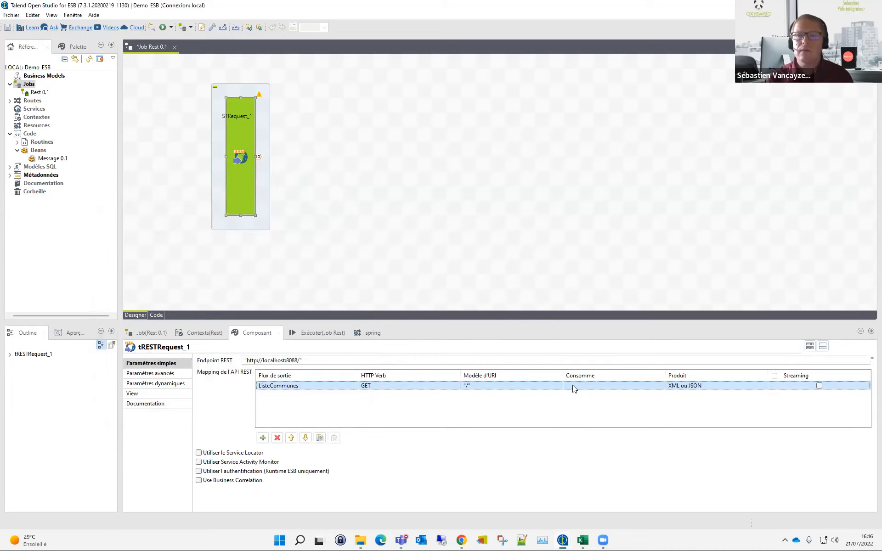
pyautogui.click(524, 388)
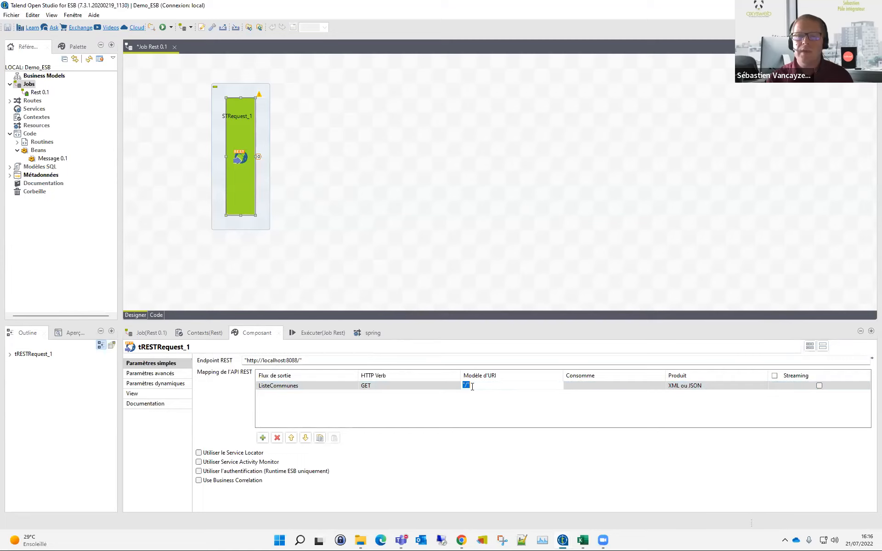
pyautogui.write('commu')
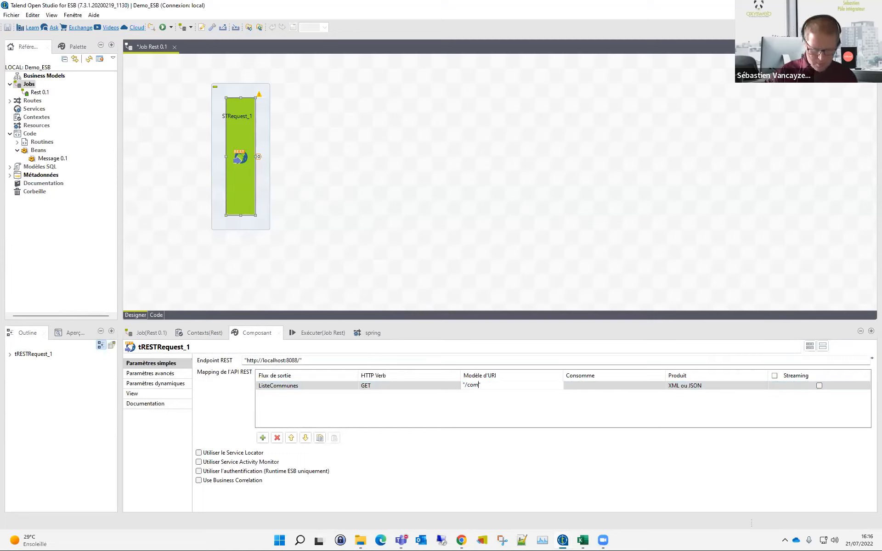
pyautogui.write('nes')
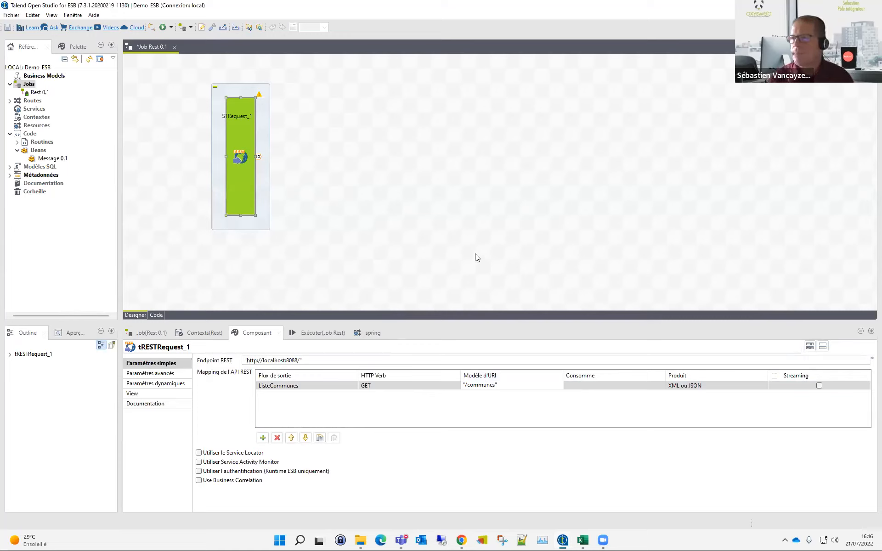
pyautogui.click(476, 257)
# Step: Copy the REST endpoint URL of tRESTRequest_1 into the address of a new Microsoft Edge window
pyautogui.click(216, 333)
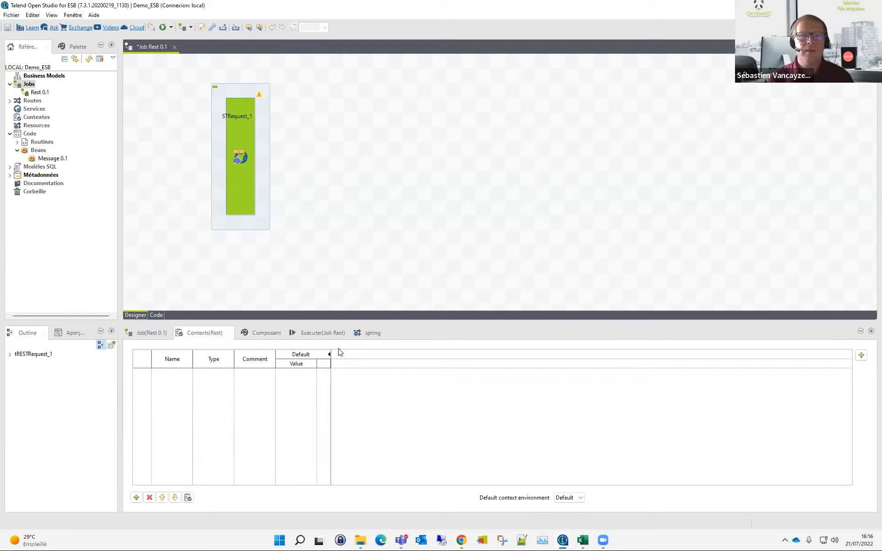
pyautogui.click(321, 333)
pyautogui.click(262, 334)
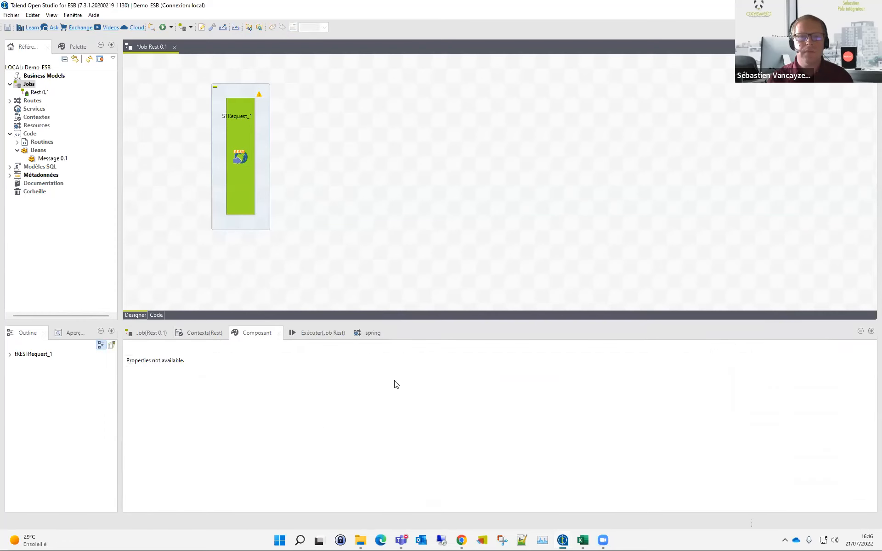
pyautogui.click(236, 159)
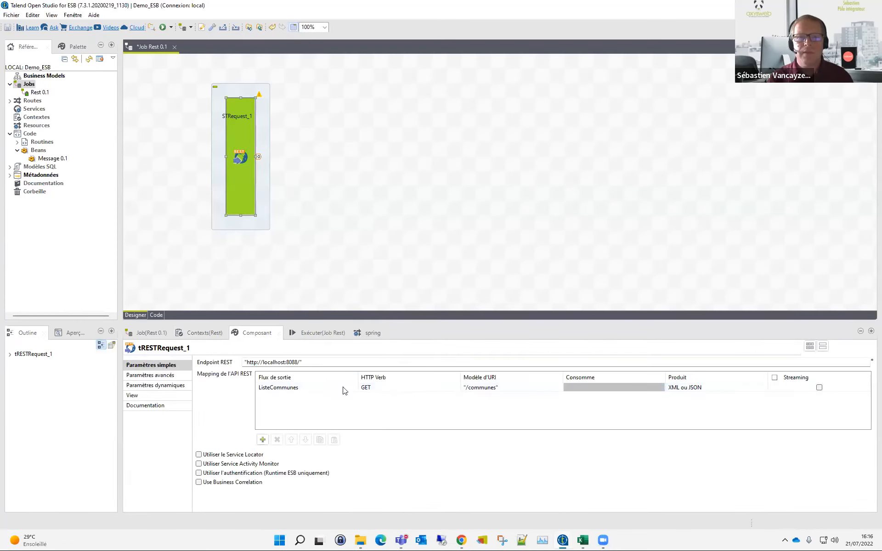
pyautogui.moveTo(309, 362); pyautogui.dragTo(230, 366)
pyautogui.hotkey('ctrl', 'c')
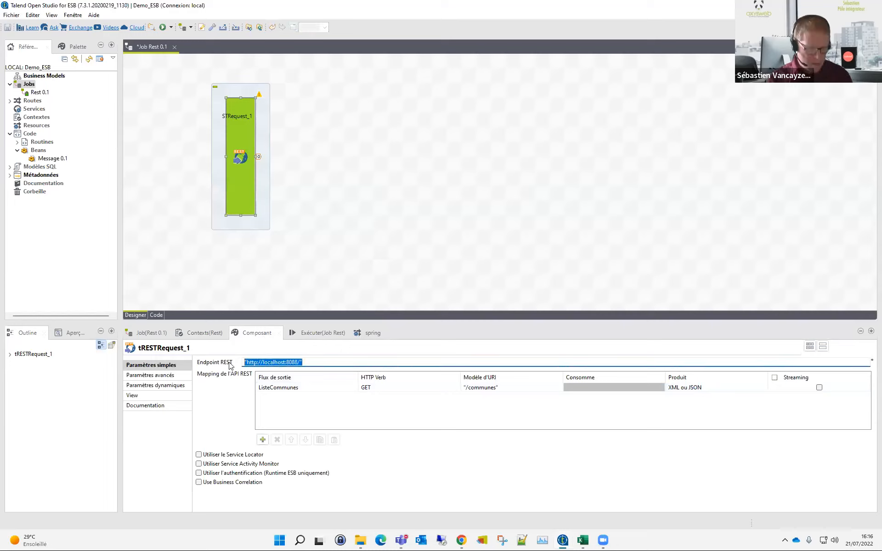
pyautogui.click(382, 538)
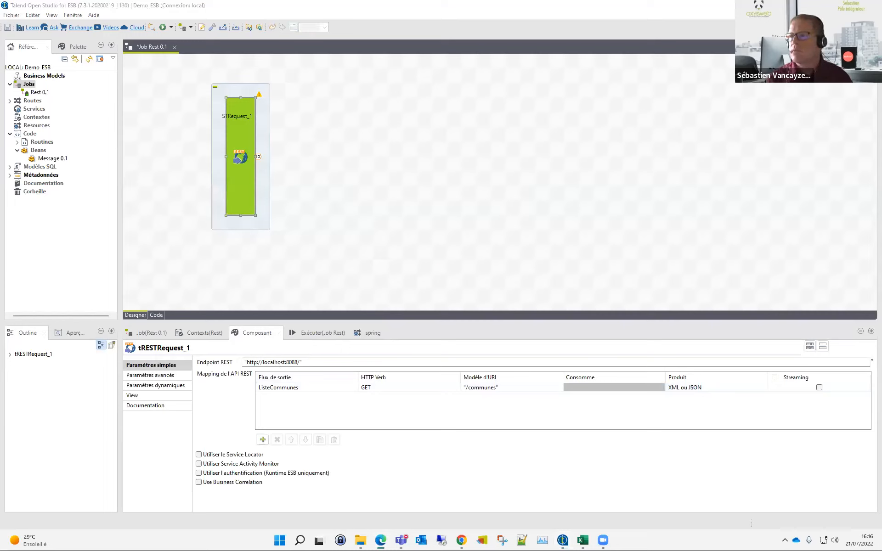
pyautogui.hotkey('ctrl', 'v')
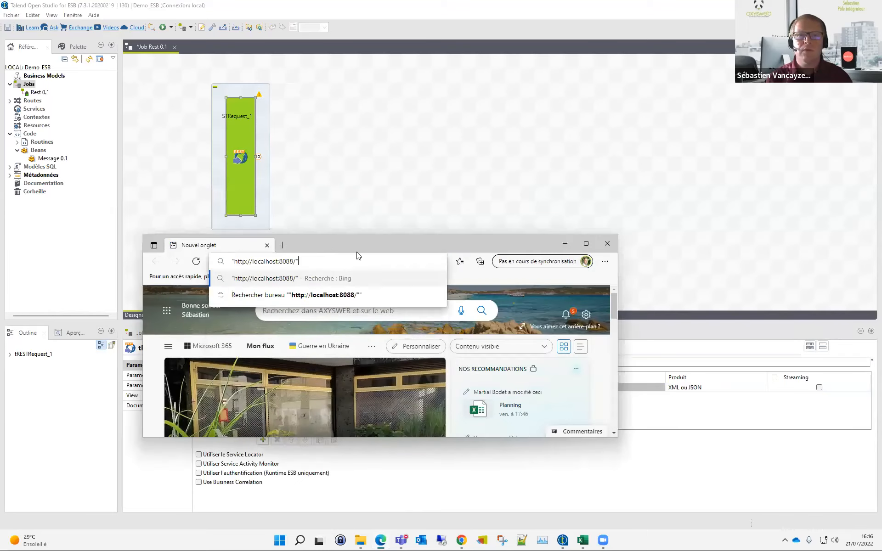
pyautogui.click(650, 311)
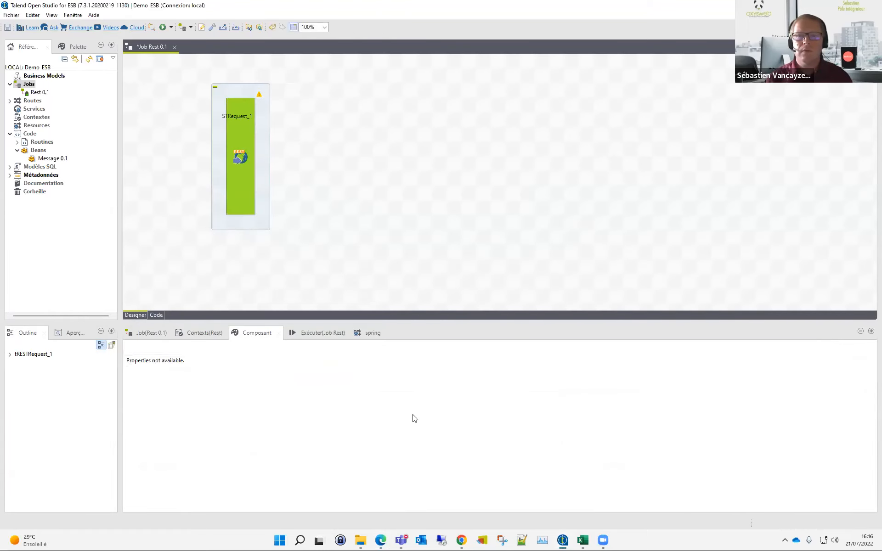
pyautogui.click(491, 386)
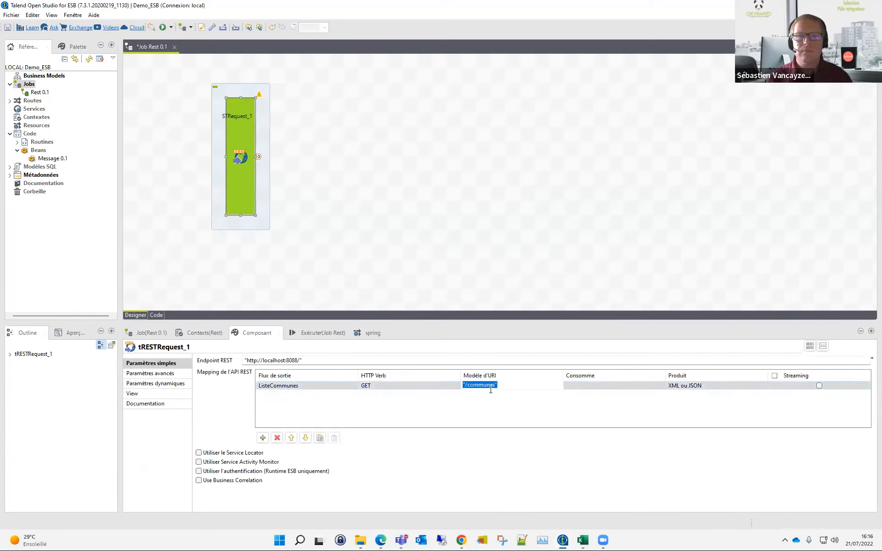
pyautogui.click(492, 388)
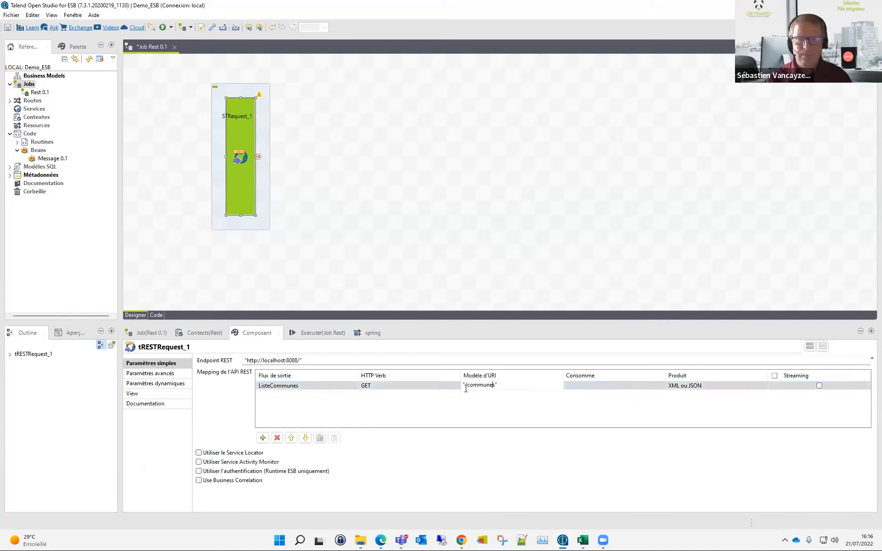
pyautogui.moveTo(467, 385); pyautogui.dragTo(496, 385)
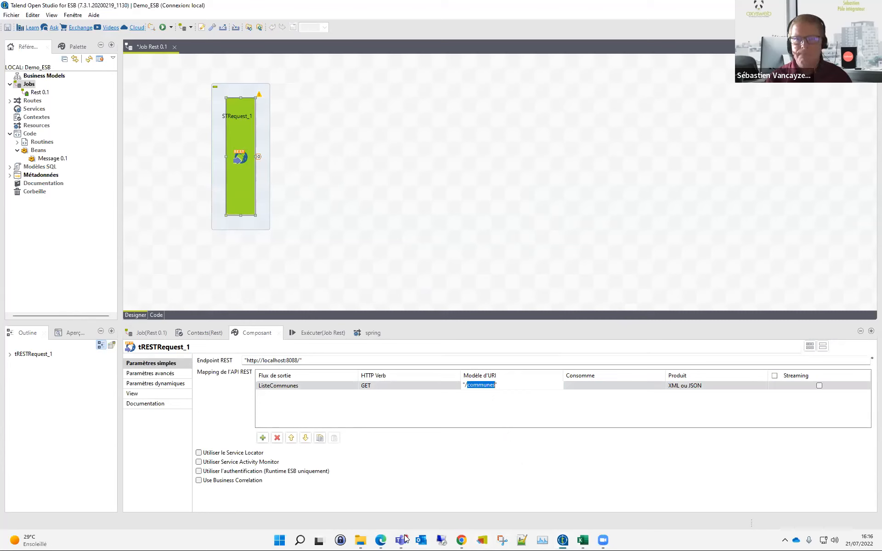
pyautogui.click(385, 540)
pyautogui.click(294, 261)
pyautogui.press('BackSpace')
pyautogui.write('communes')
pyautogui.press('Home')
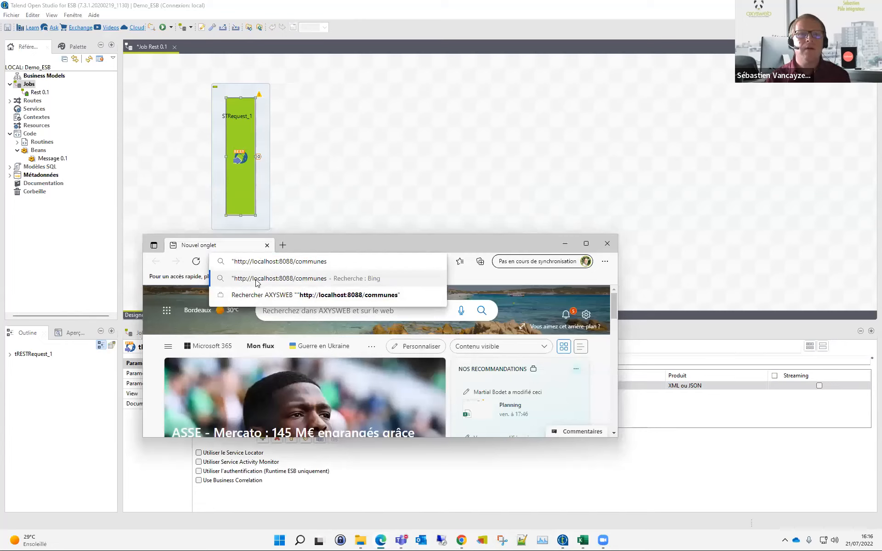
pyautogui.press('Delete')
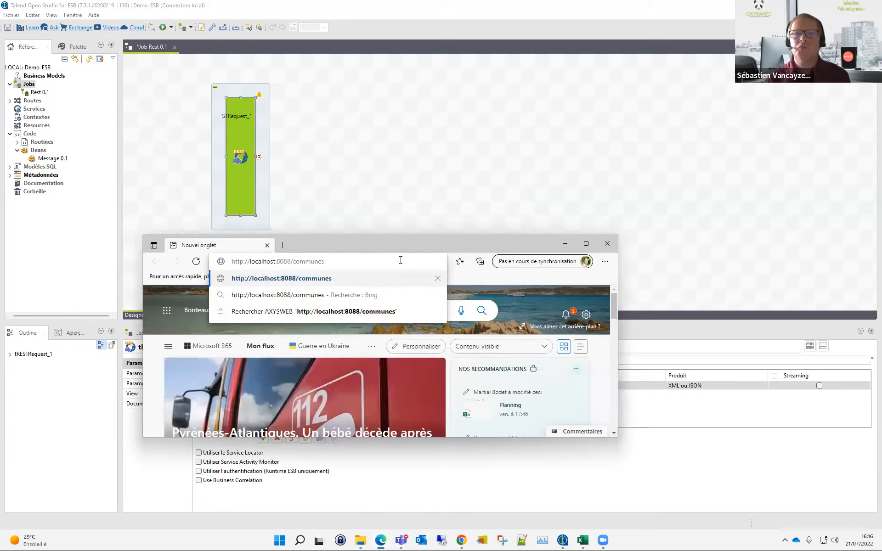
pyautogui.press('Return')
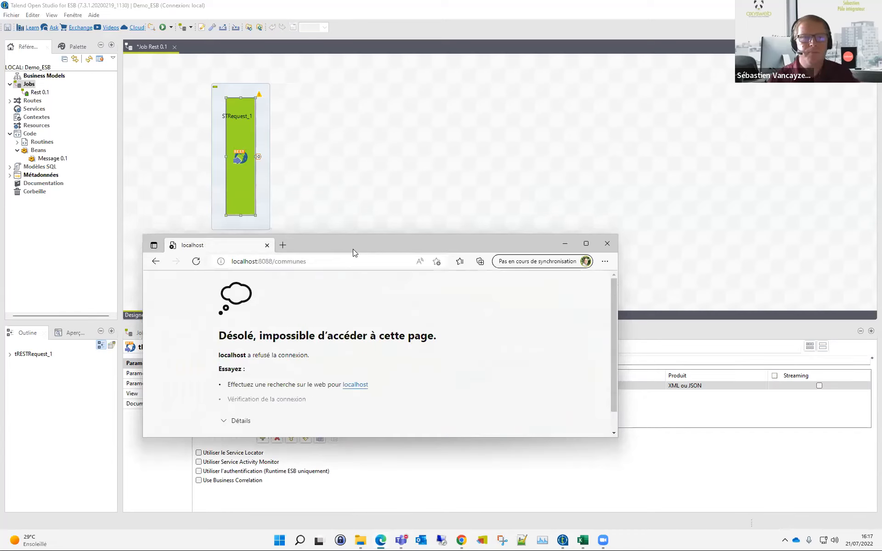
pyautogui.click(564, 245)
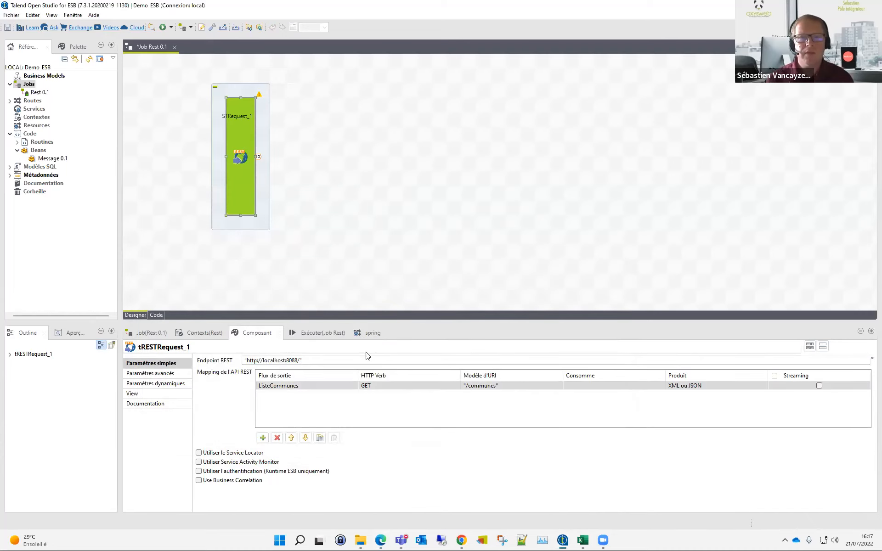
# Step: Add a tFlowToIterate component to the Rest job beside the tRESTRequest block
pyautogui.click(315, 199)
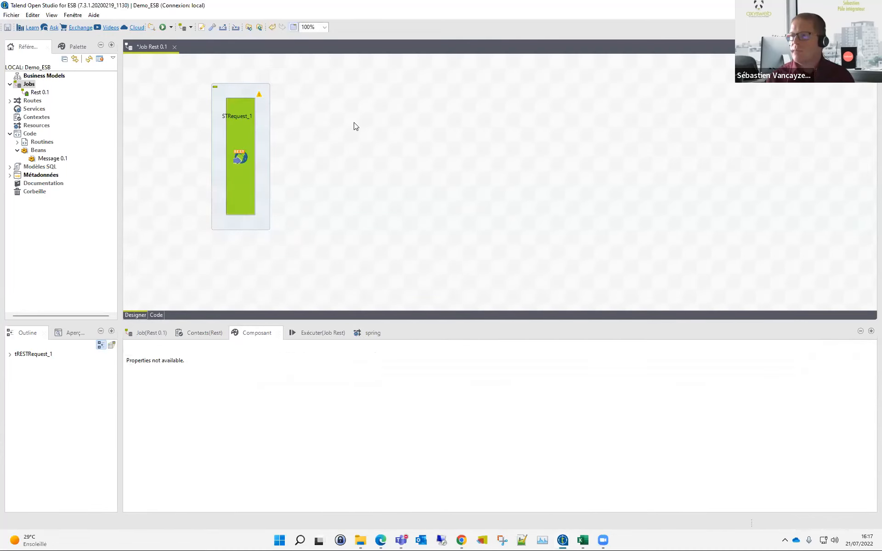
pyautogui.write('tflo')
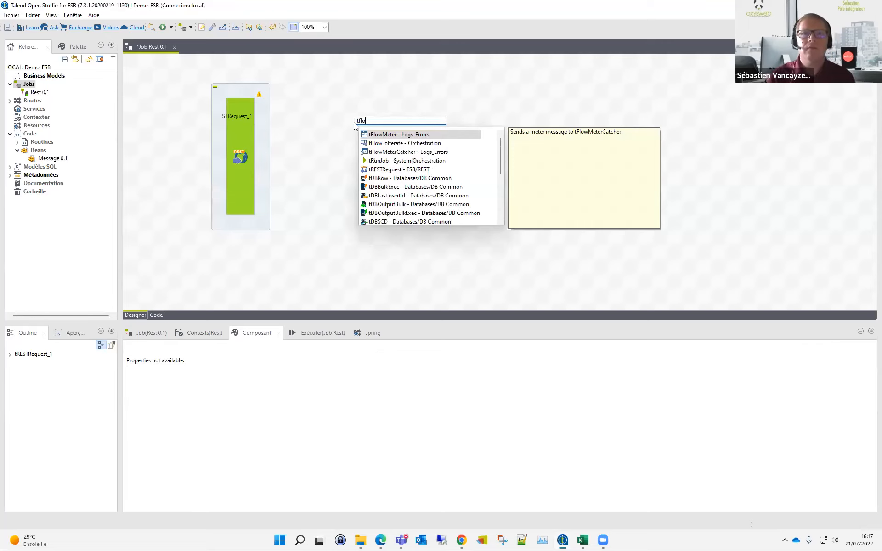
pyautogui.press('Down')
pyautogui.press('Return')
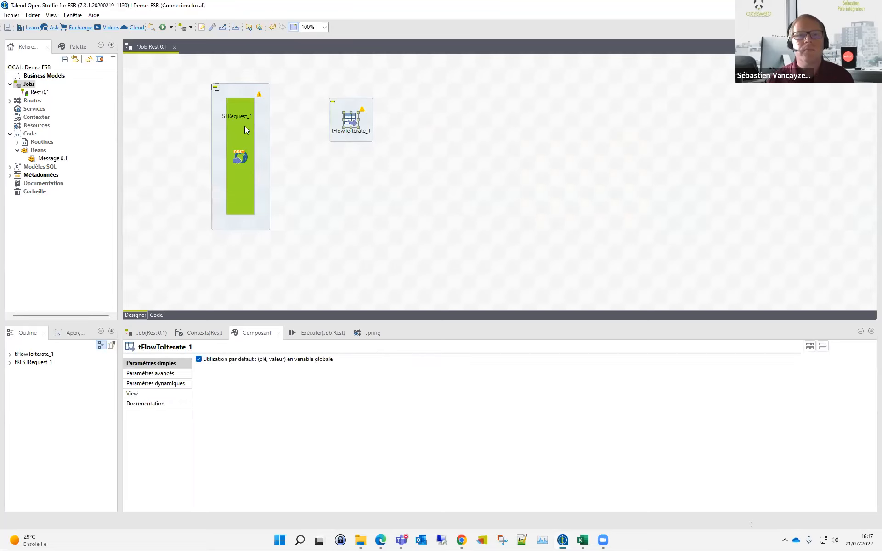
pyautogui.rightClick(244, 127)
pyautogui.moveTo(261, 132)
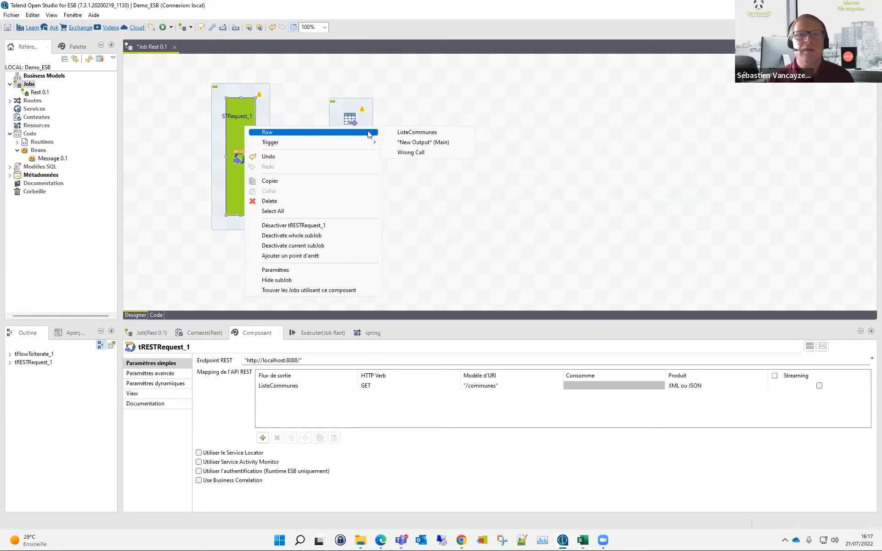
pyautogui.click(272, 111)
pyautogui.click(247, 127)
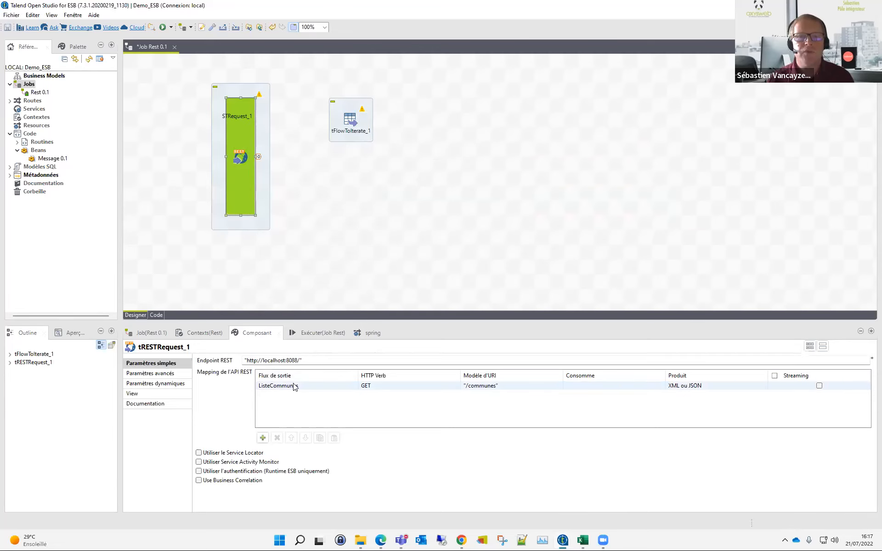
# Step: Connect tRESTRequest_1 to tFlowToIterate_1 with the ListeCommunes row, move tFlowToIterate_1 slightly farther away, and reselect tRESTRequest_1
pyautogui.rightClick(249, 179)
pyautogui.moveTo(287, 181)
pyautogui.click(416, 182)
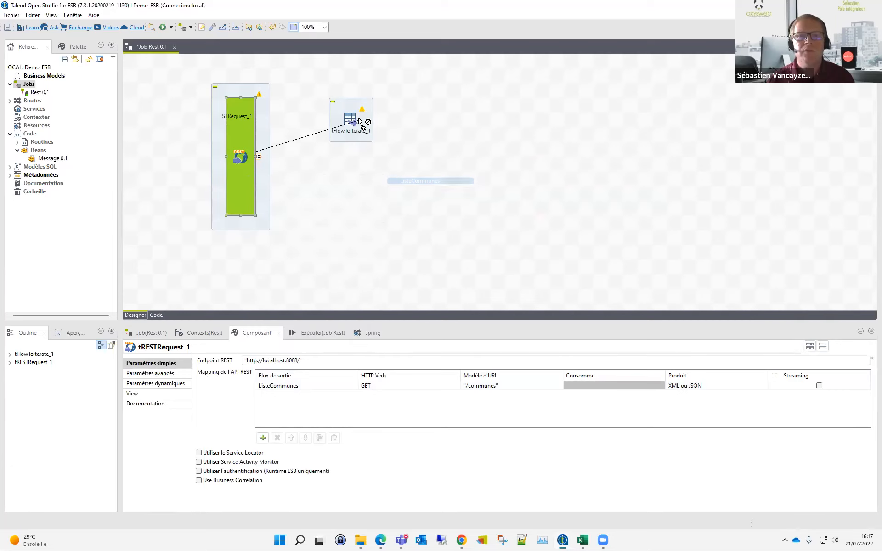
pyautogui.click(350, 120)
pyautogui.moveTo(350, 120); pyautogui.dragTo(365, 120)
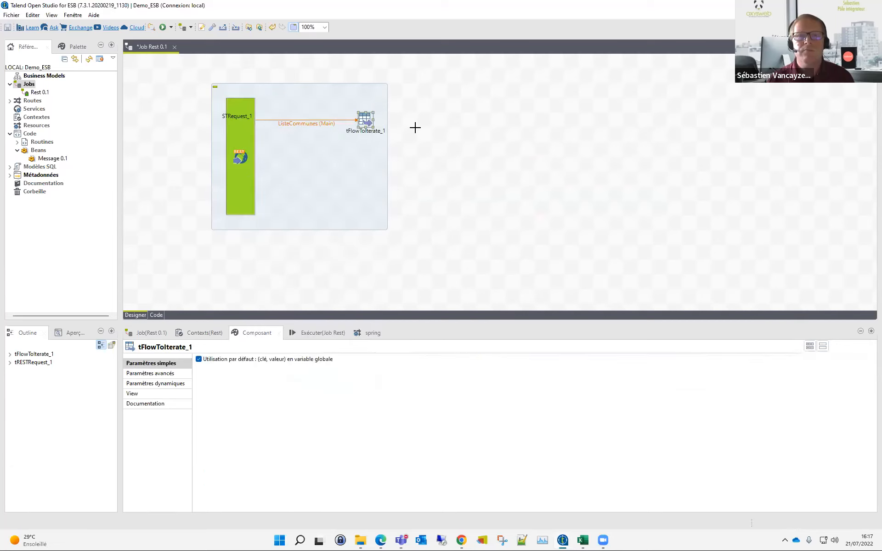
pyautogui.click(632, 188)
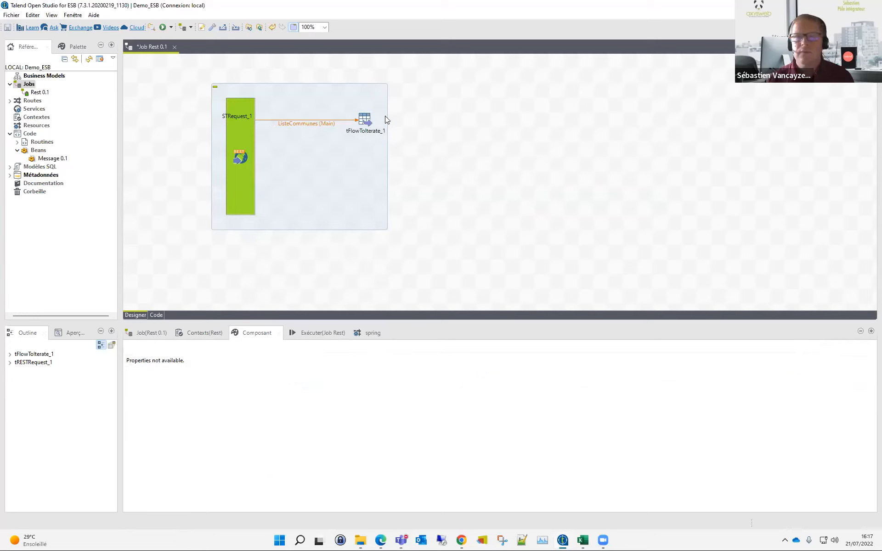
pyautogui.click(244, 197)
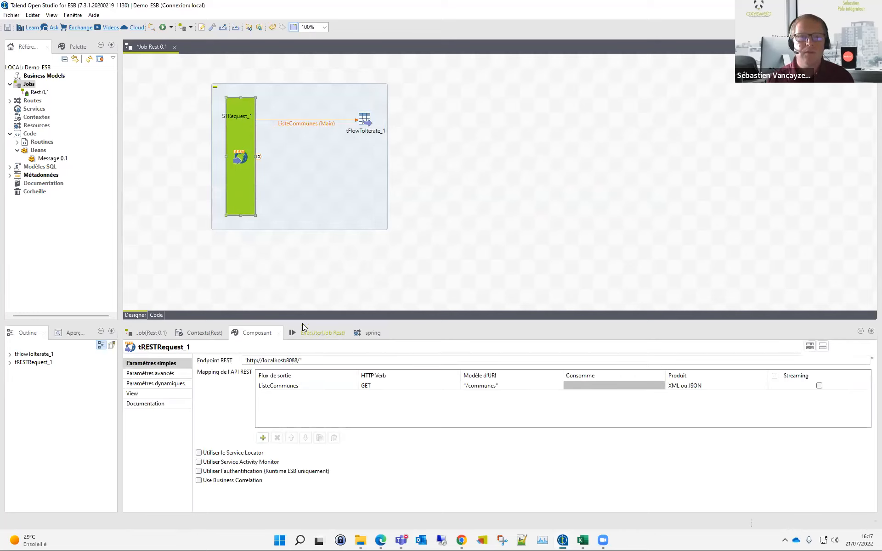
# Step: Run the Rest job, reload localhost:8088/communes in Microsoft Edge to call the service, and return to the Talend job design
pyautogui.click(317, 333)
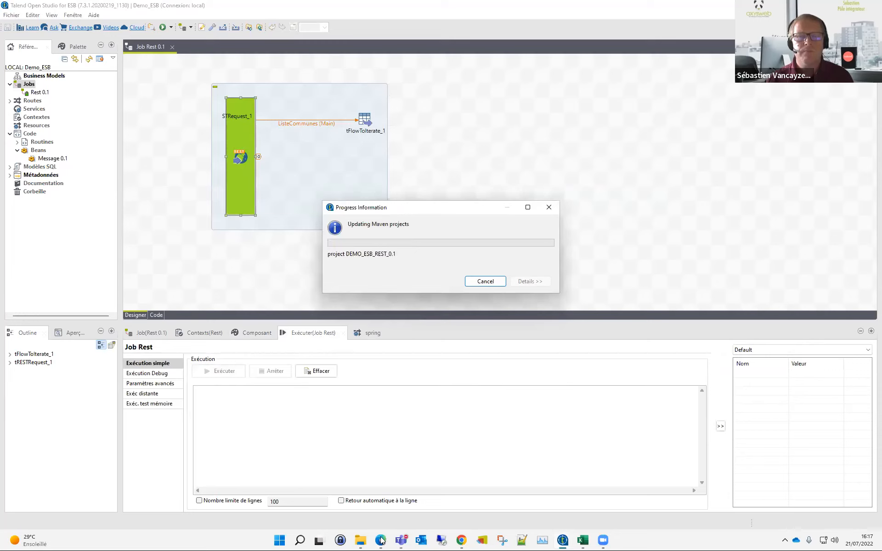
pyautogui.moveTo(381, 541)
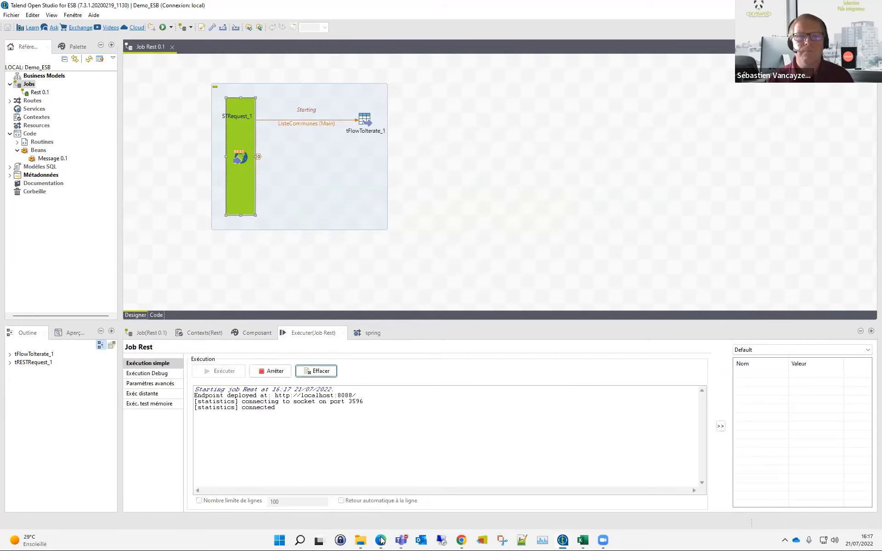
pyautogui.click(380, 541)
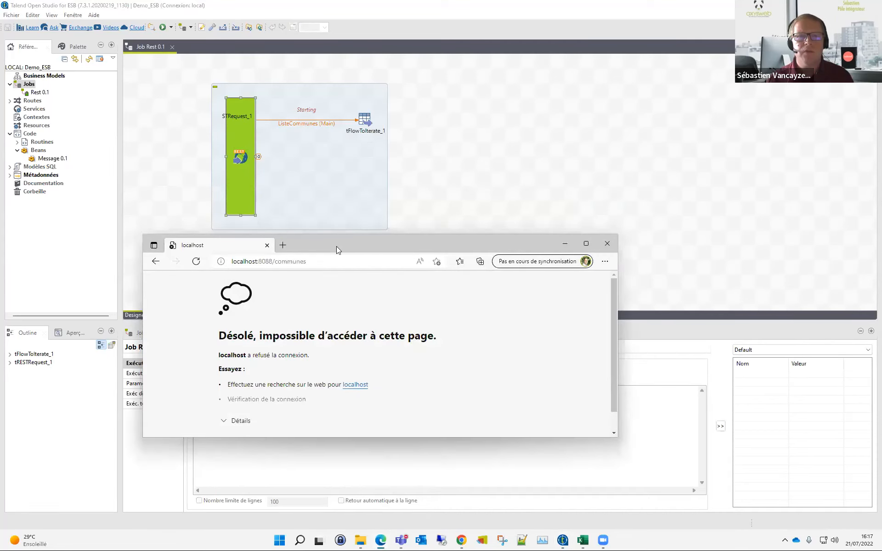
pyautogui.moveTo(336, 247); pyautogui.dragTo(359, 298)
pyautogui.click(224, 312)
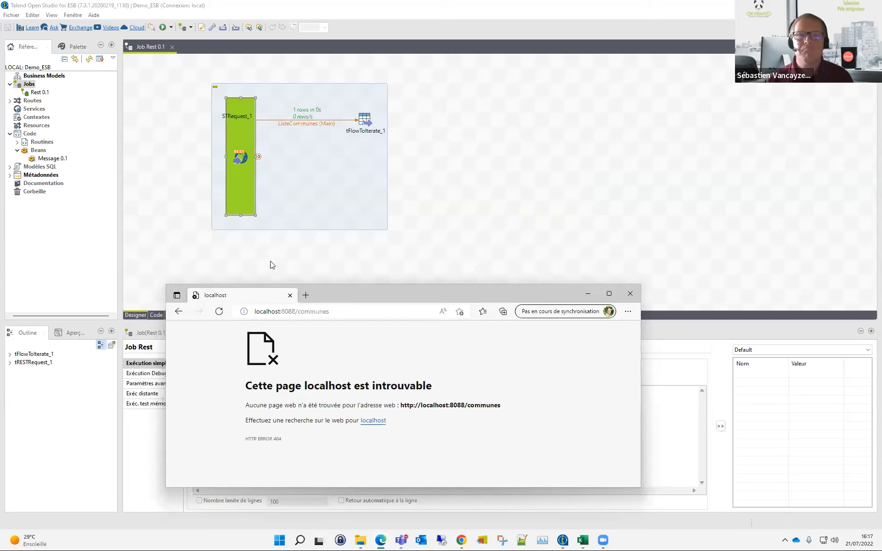
pyautogui.click(469, 214)
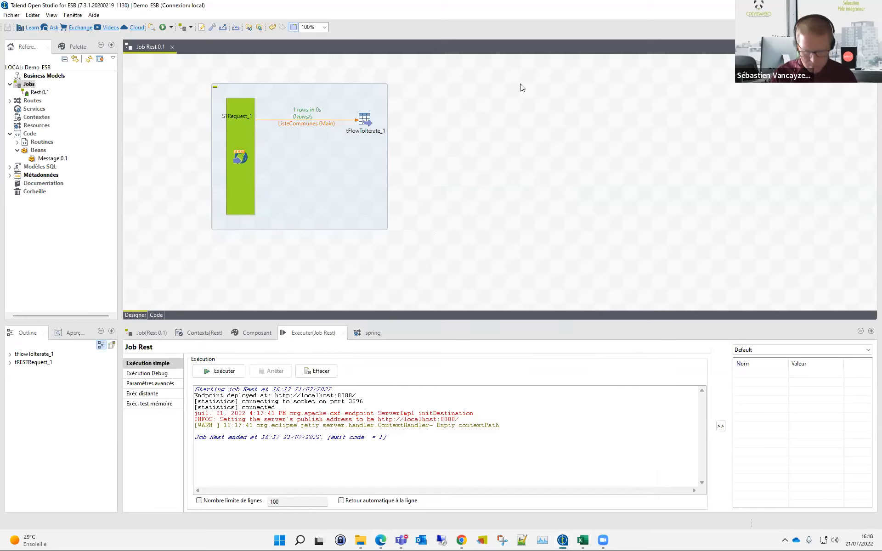
pyautogui.write('tdb')
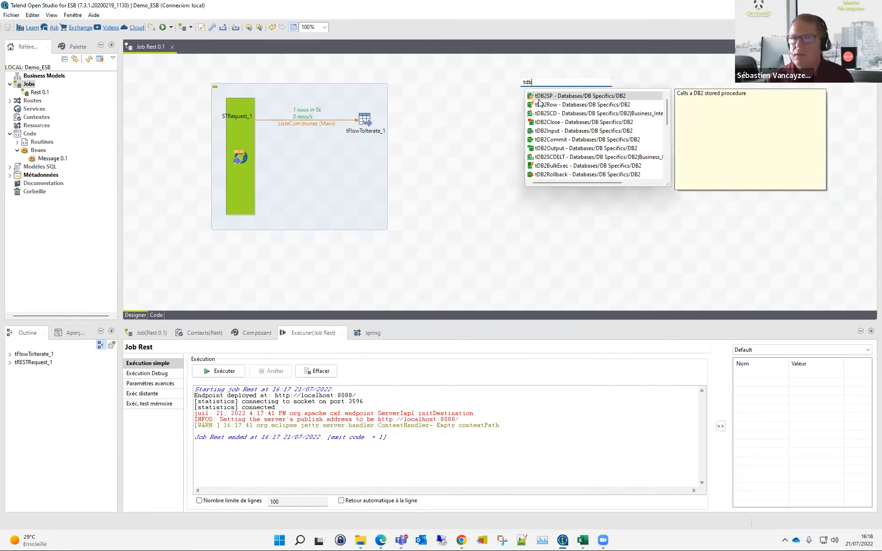
pyautogui.scroll(-3, 571, 156)
pyautogui.scroll(2, 597, 146)
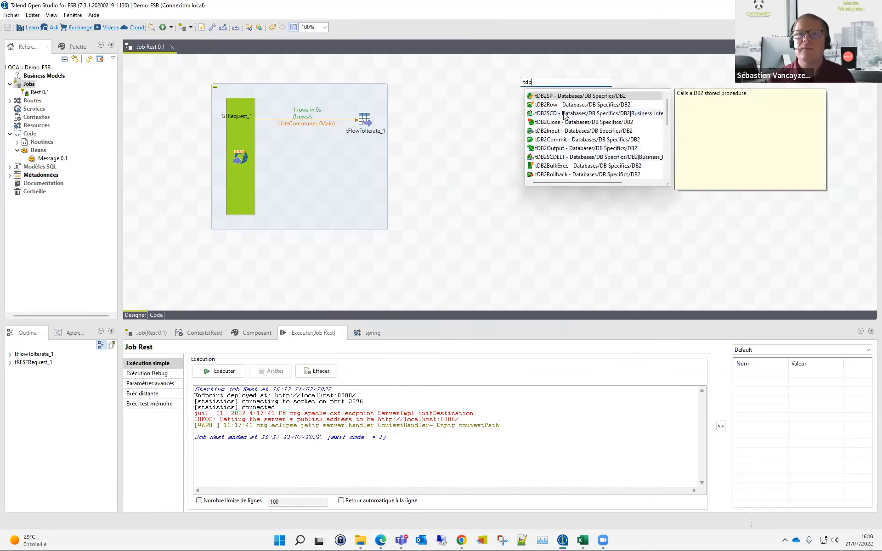
pyautogui.moveTo(667, 111)
pyautogui.mouseDown()
pyautogui.moveTo(669, 121)
pyautogui.moveTo(666, 98)
pyautogui.mouseUp()
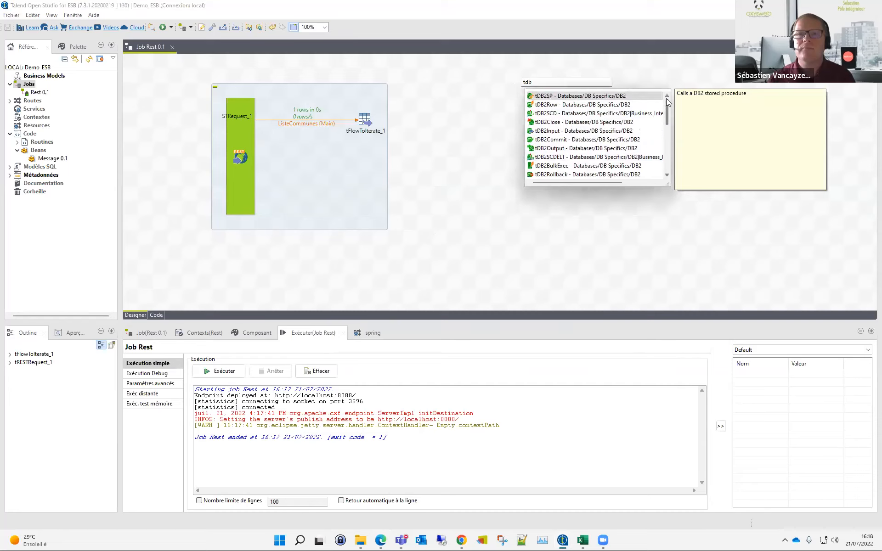
pyautogui.press('Escape')
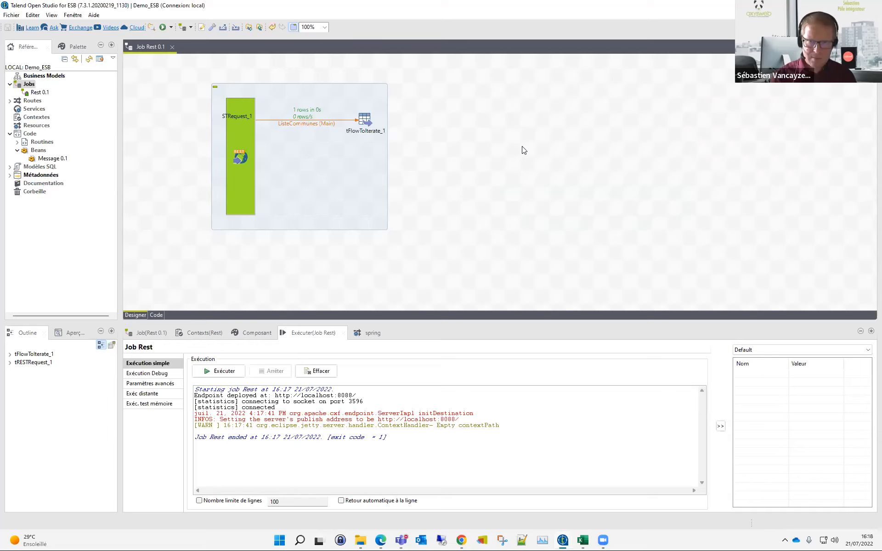
# Step: Add a tMysqlInput component to the Rest job and place it beside tFlowToIterate_1, level with it
pyautogui.write('tdbinp')
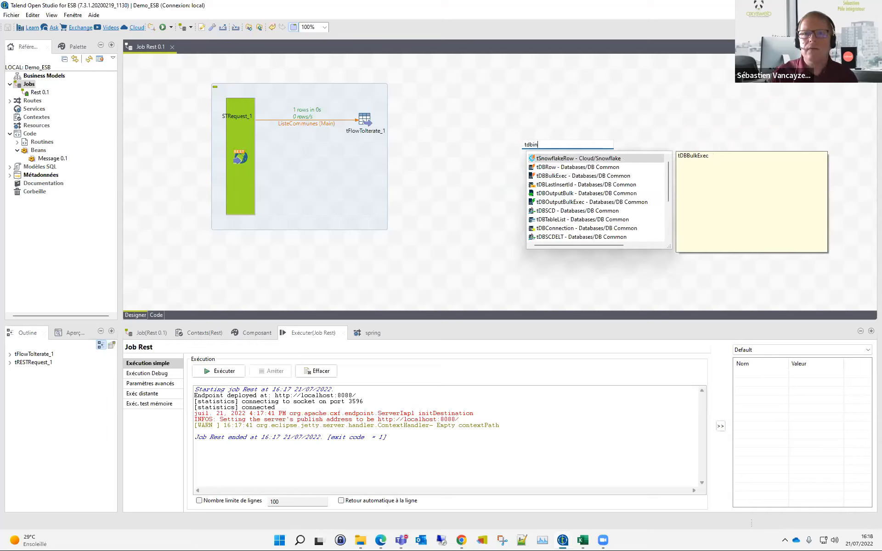
pyautogui.press('BackSpace')
pyautogui.press('BackSpace')
pyautogui.press('BackSpace')
pyautogui.press('BackSpace')
pyautogui.press('BackSpace')
pyautogui.write('m')
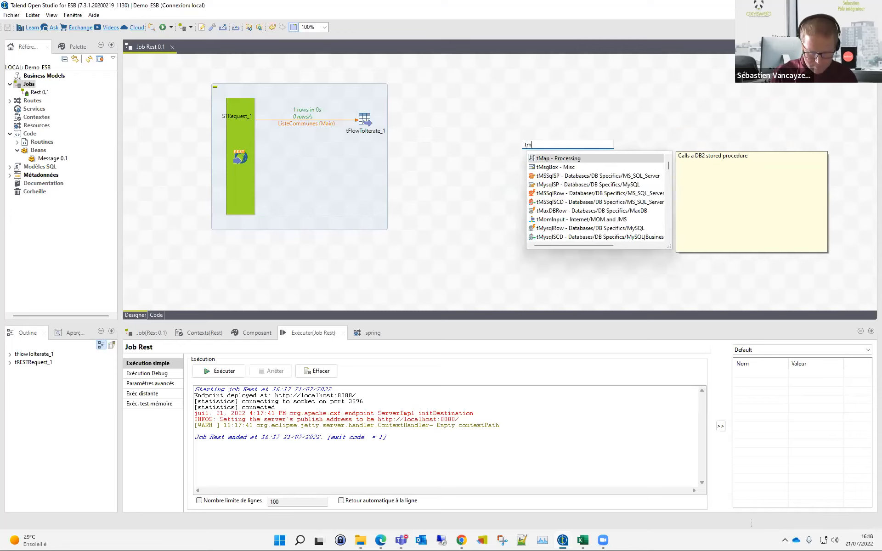
pyautogui.write('ys')
pyautogui.press('Down')
pyautogui.press('Down')
pyautogui.press('Down')
pyautogui.press('Down')
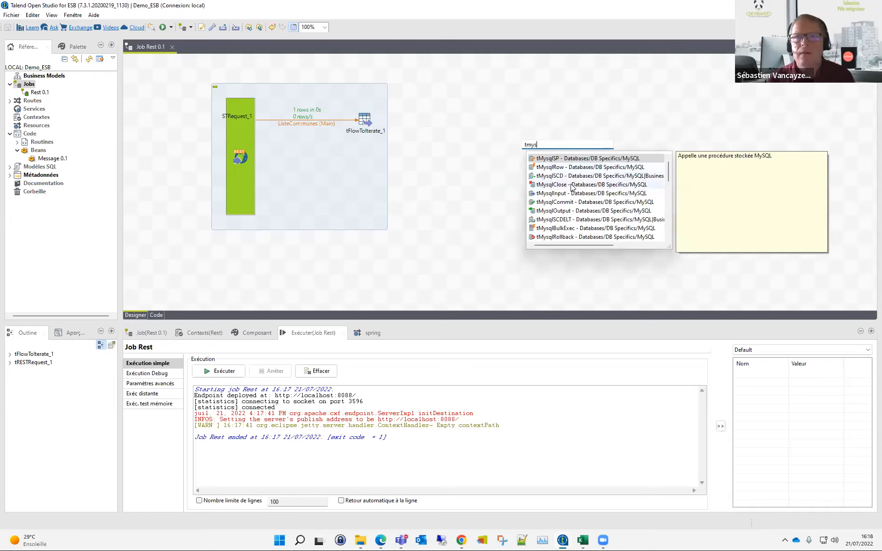
pyautogui.press('Return')
pyautogui.moveTo(529, 156); pyautogui.dragTo(470, 126)
# Step: Connect tFlowToIterate_1 to tDBInput_1 with an Iterate link
pyautogui.rightClick(366, 121)
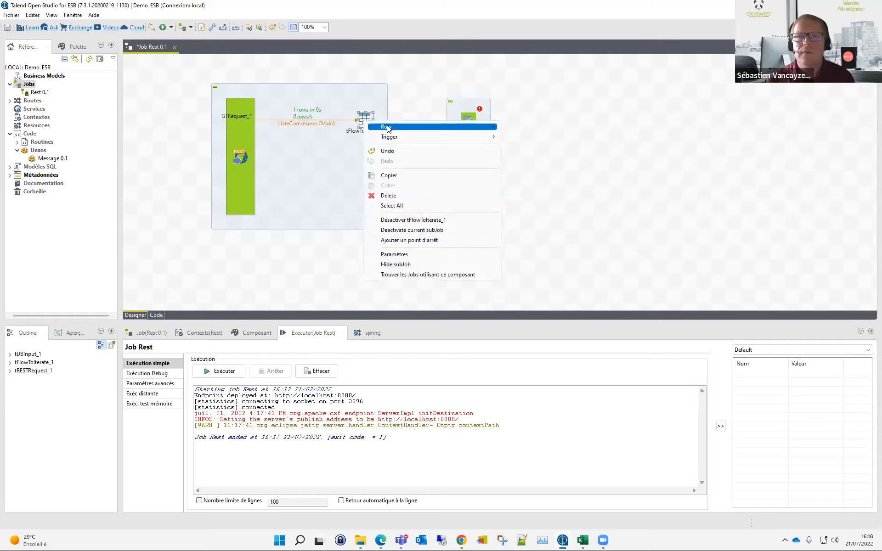
pyautogui.moveTo(388, 128)
pyautogui.click(538, 127)
pyautogui.click(467, 123)
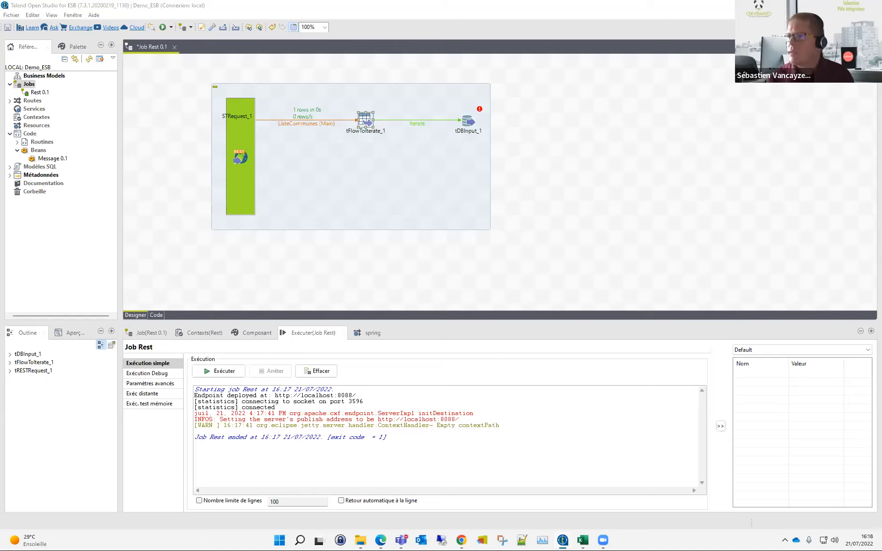
# Step: Import the bacasable 0.1 database connection into the project metadata from the archive file D:\Travaux\ESB\db.zip
pyautogui.click(9, 175)
pyautogui.rightClick(27, 160)
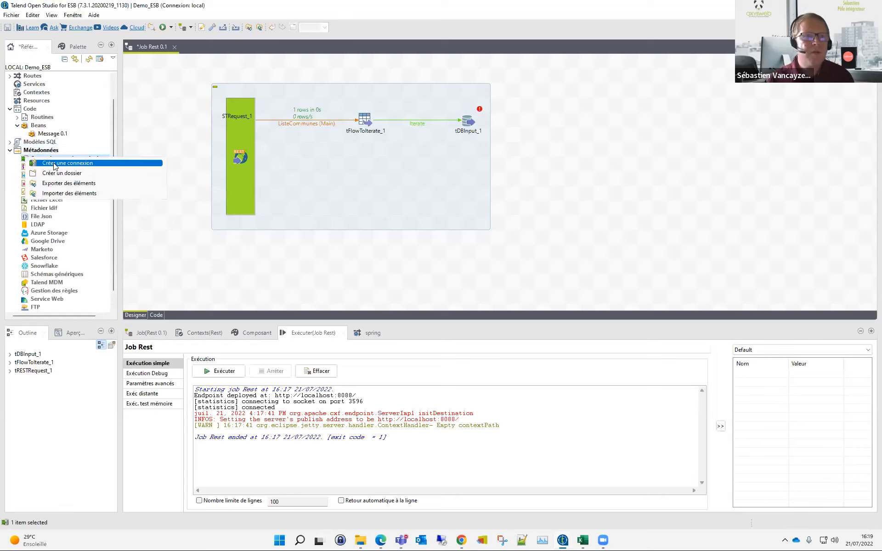
pyautogui.click(59, 193)
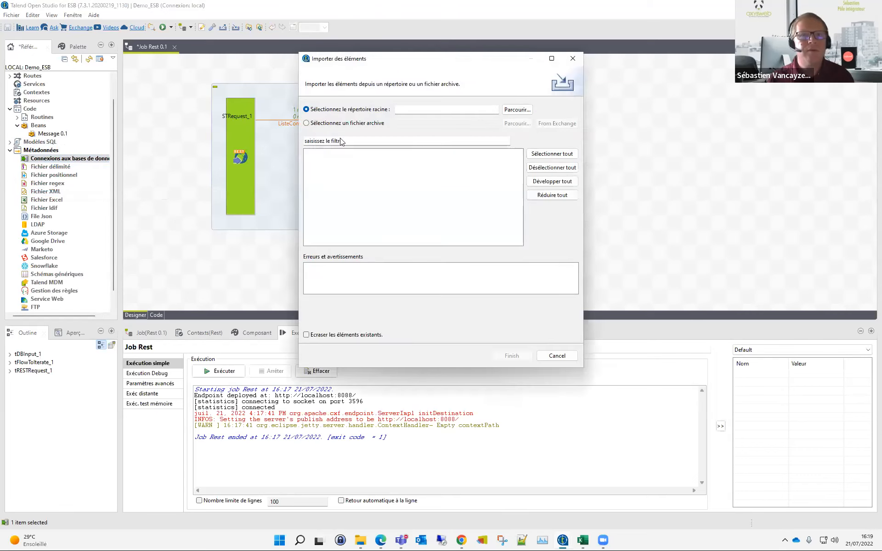
pyautogui.click(364, 123)
pyautogui.click(518, 123)
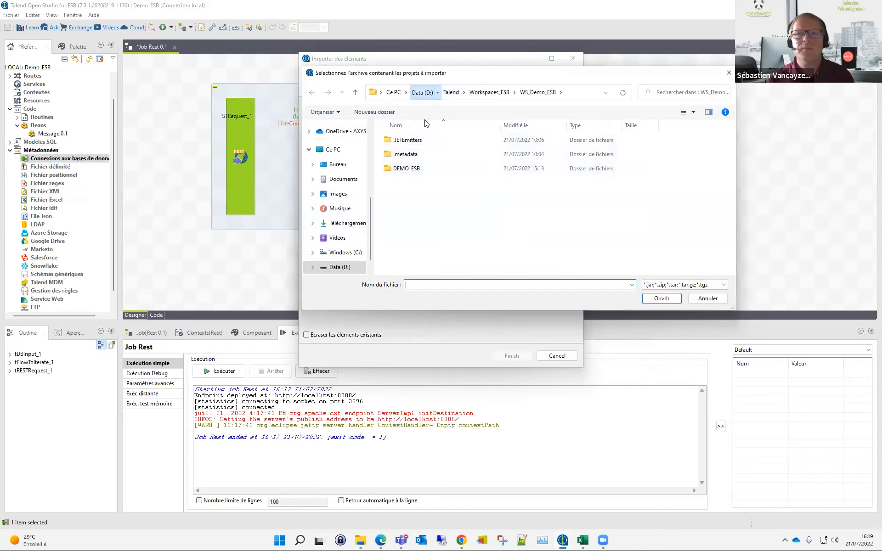
pyautogui.click(422, 92)
pyautogui.doubleClick(402, 197)
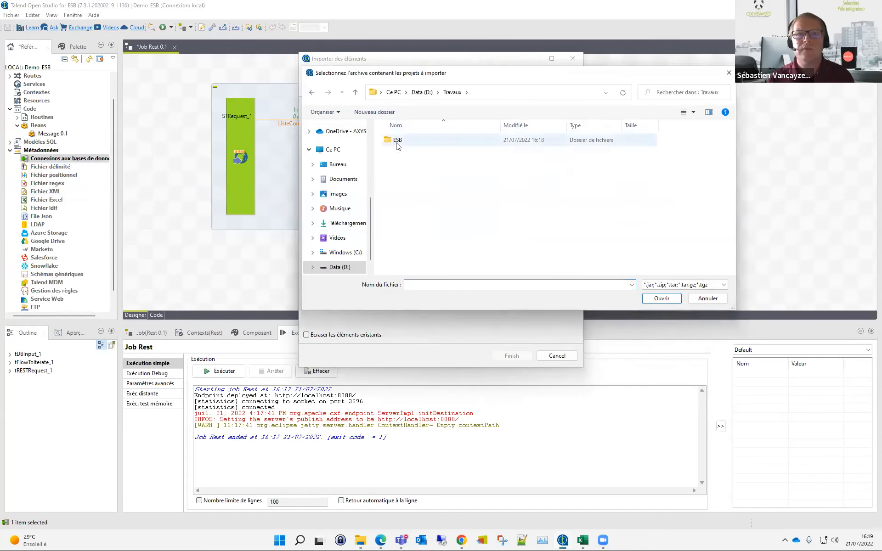
pyautogui.click(398, 142)
pyautogui.doubleClick(398, 141)
pyautogui.doubleClick(404, 196)
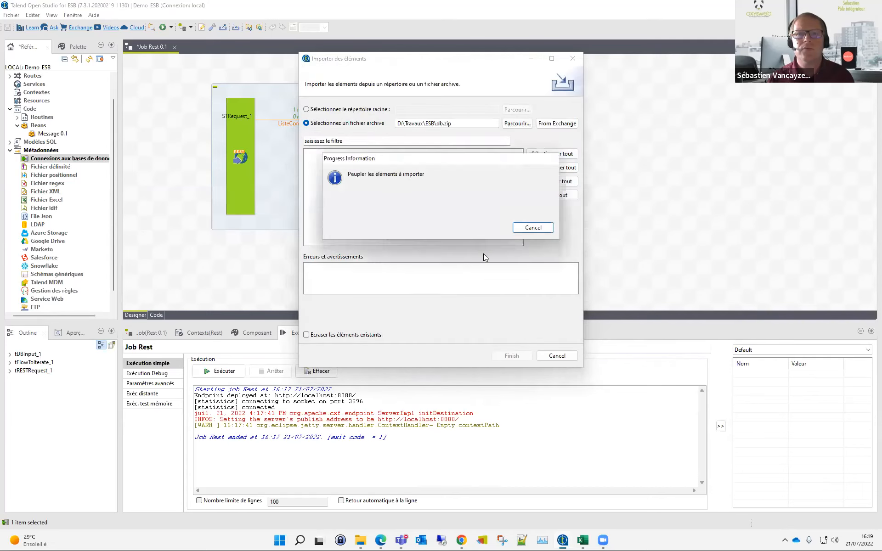
pyautogui.click(339, 179)
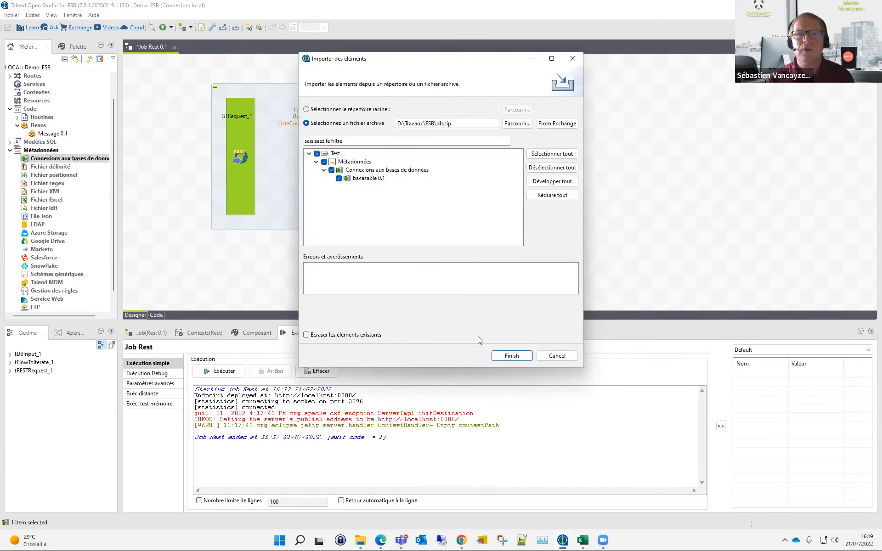
pyautogui.click(512, 355)
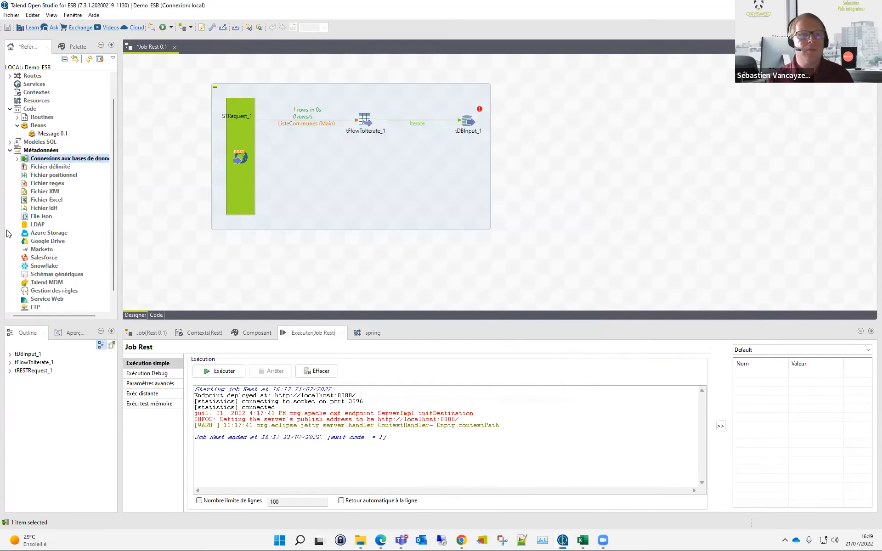
# Step: Open the imported bacasable connection's settings, test the connection, and install the required mysql-connector-java-8.0.18.jar module with its licence accepted
pyautogui.click(17, 159)
pyautogui.click(24, 167)
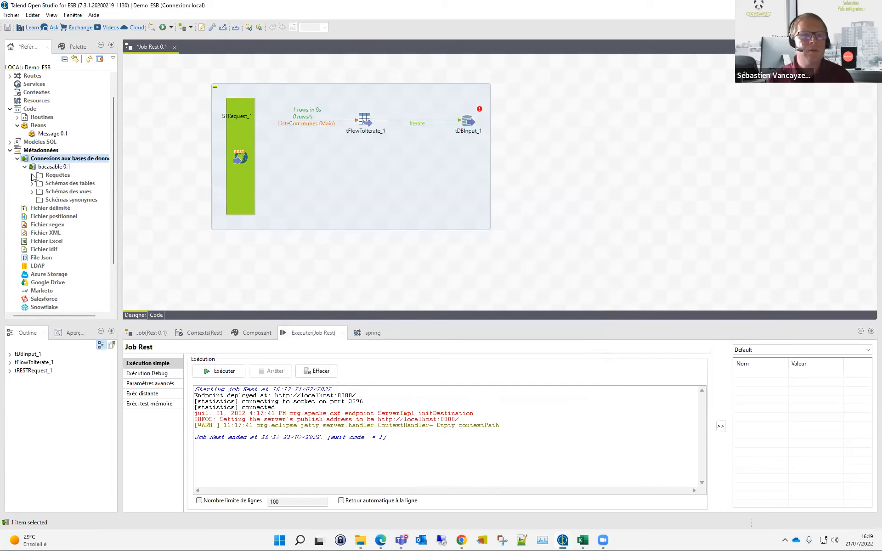
pyautogui.click(63, 168)
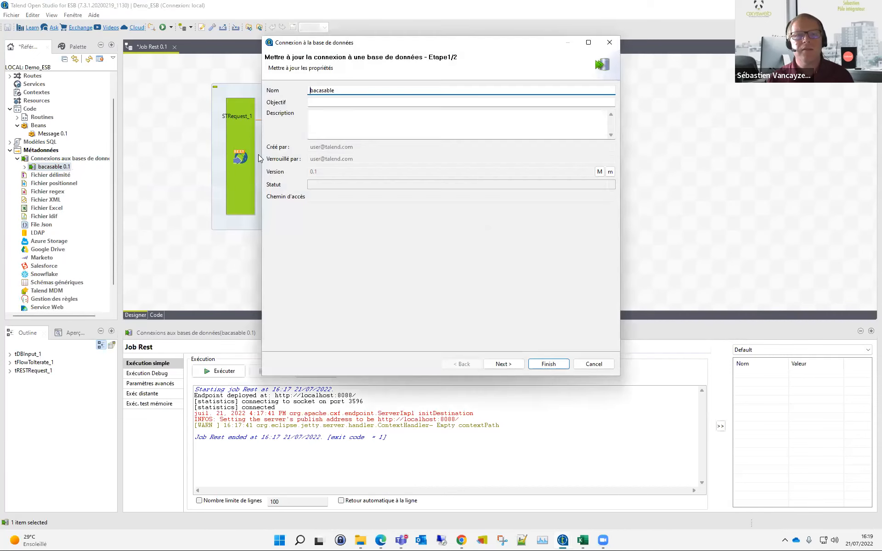
pyautogui.click(503, 364)
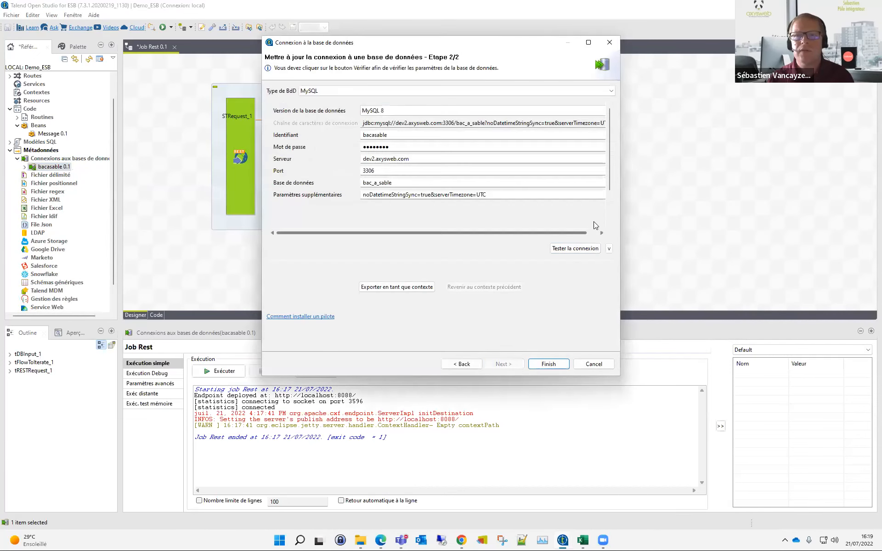
pyautogui.click(579, 248)
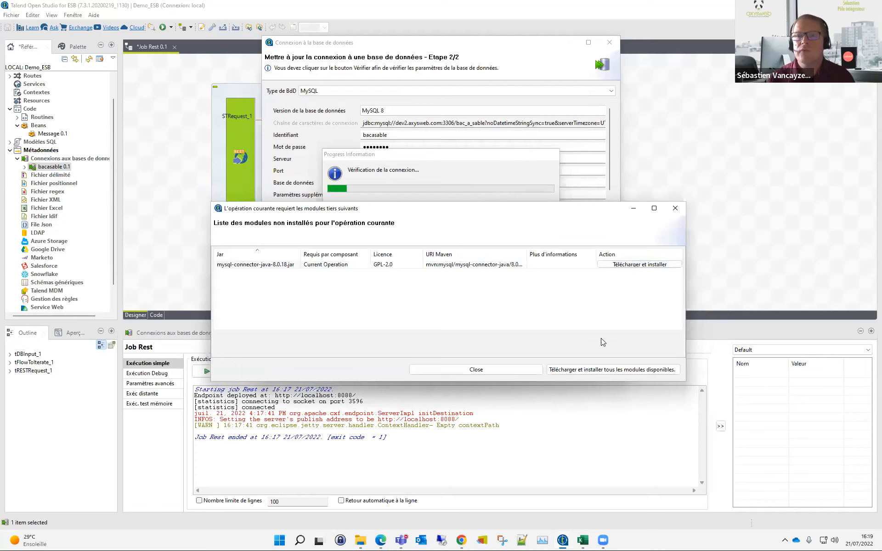
pyautogui.click(582, 370)
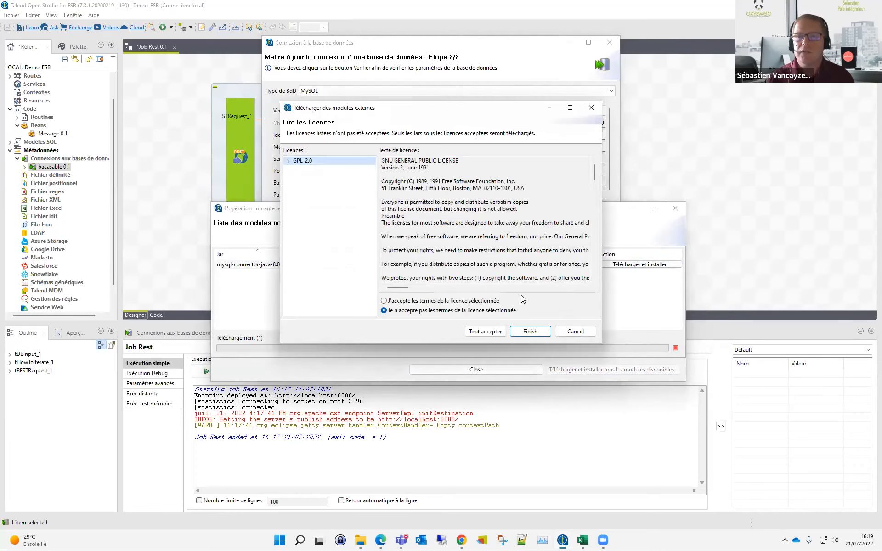
pyautogui.click(485, 331)
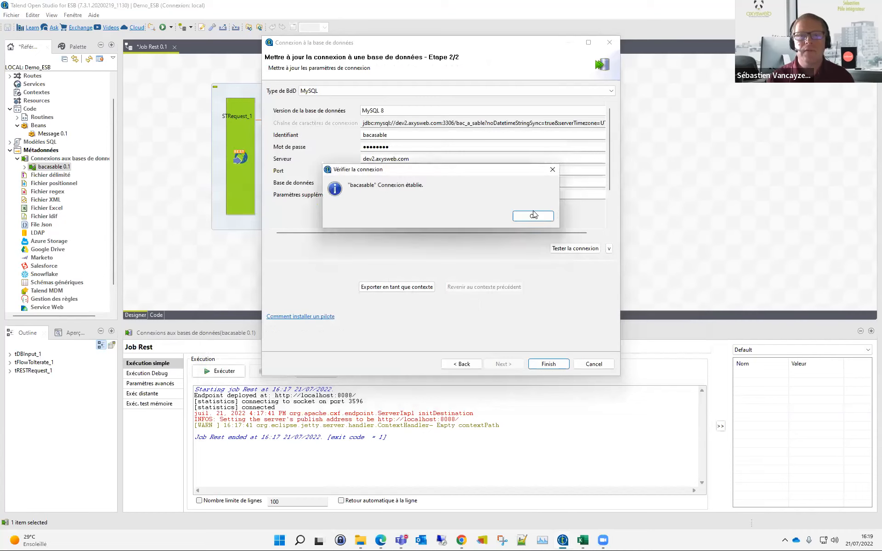
# Step: Test the bacasable connection once more, finish its update and propagate the modifications to all jobs
pyautogui.click(533, 215)
pyautogui.click(565, 249)
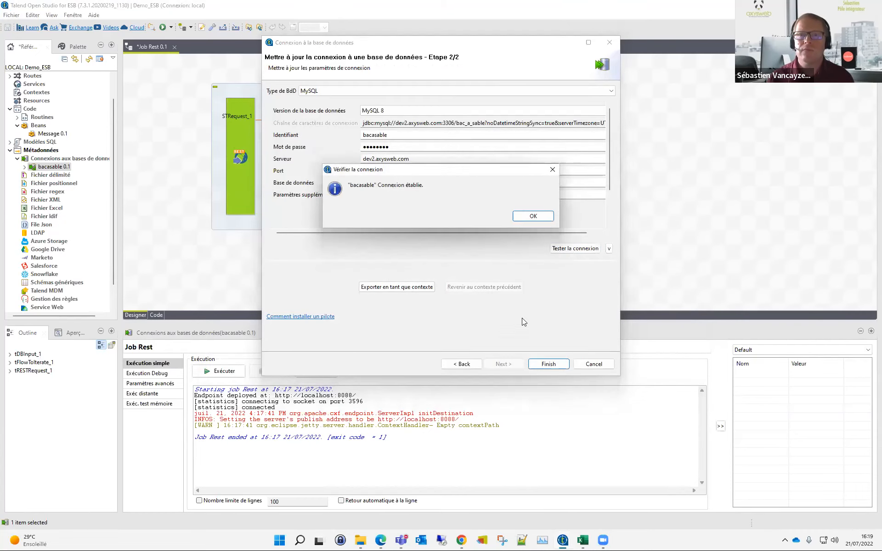
pyautogui.click(538, 216)
pyautogui.click(547, 363)
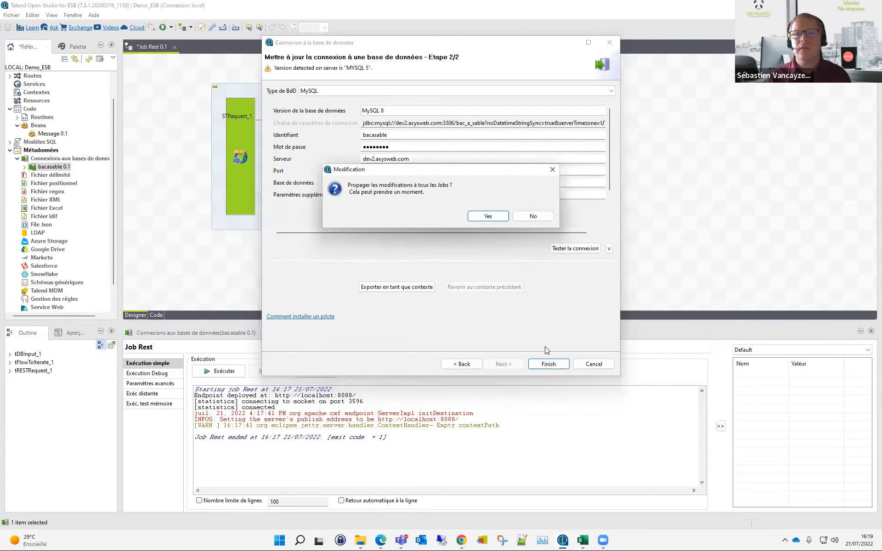
pyautogui.click(496, 219)
pyautogui.click(528, 215)
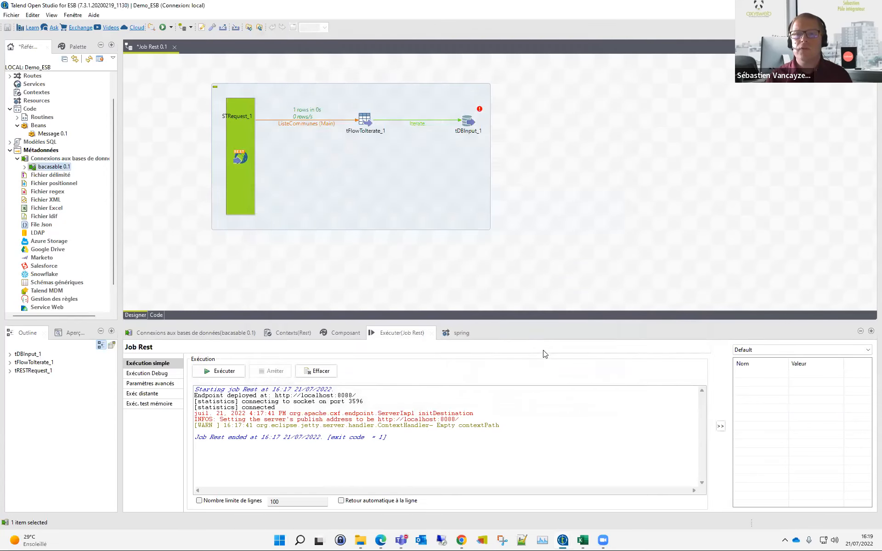
# Step: Set tDBInput_1's property type to Référentiel, using the bacasable 0.1 database connection
pyautogui.click(468, 121)
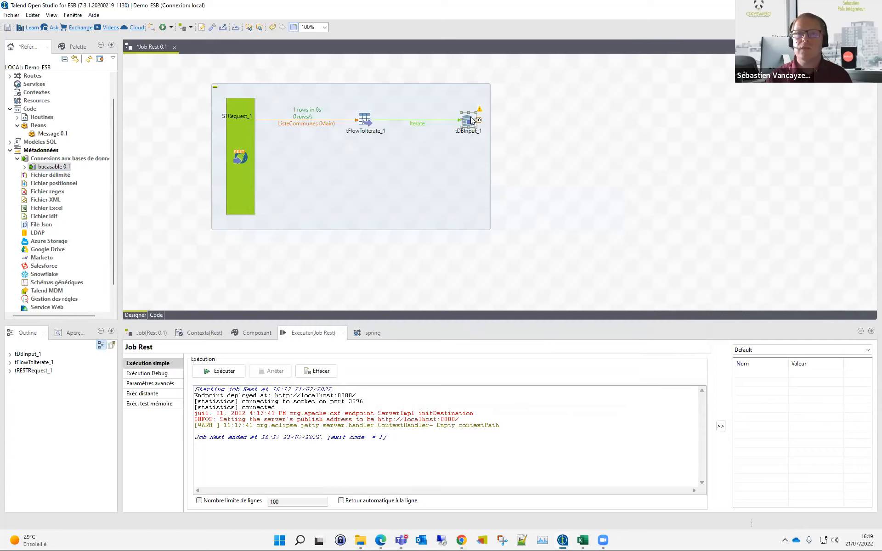
pyautogui.click(270, 339)
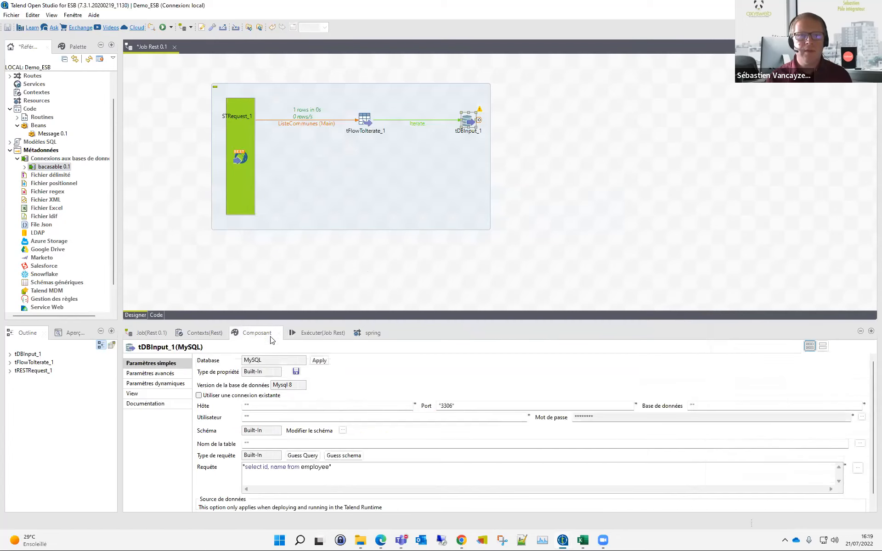
pyautogui.click(269, 372)
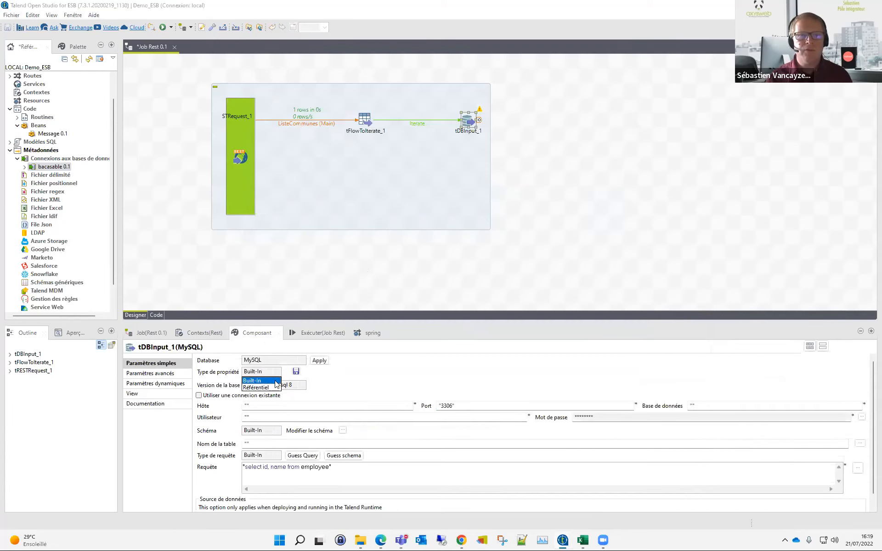
pyautogui.click(268, 390)
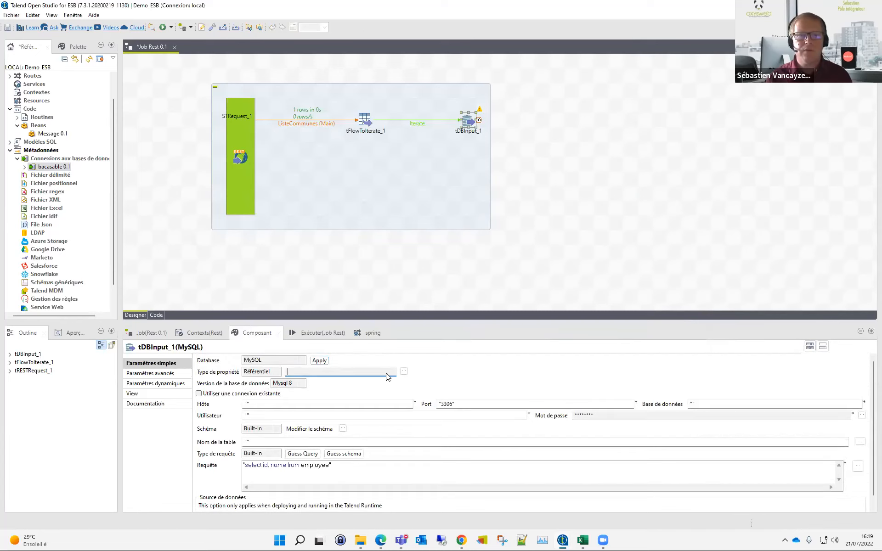
pyautogui.click(403, 371)
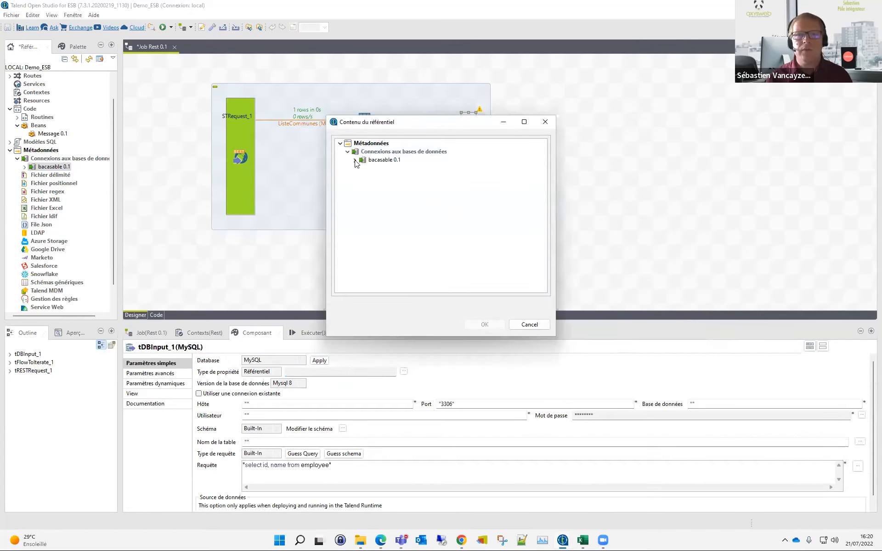
pyautogui.click(384, 160)
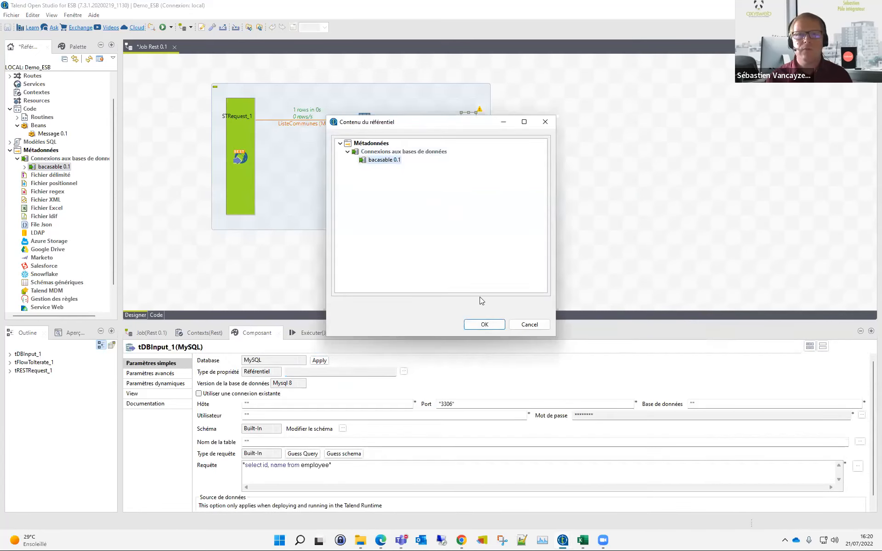
pyautogui.click(484, 324)
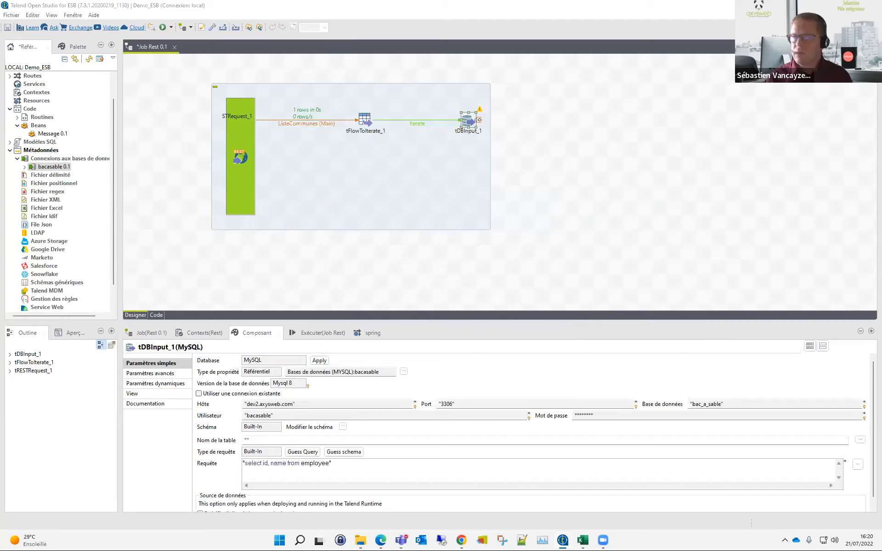
# Step: Set tDBInput_1's table name to "villes"
pyautogui.click(246, 440)
pyautogui.write('villes')
pyautogui.click(265, 442)
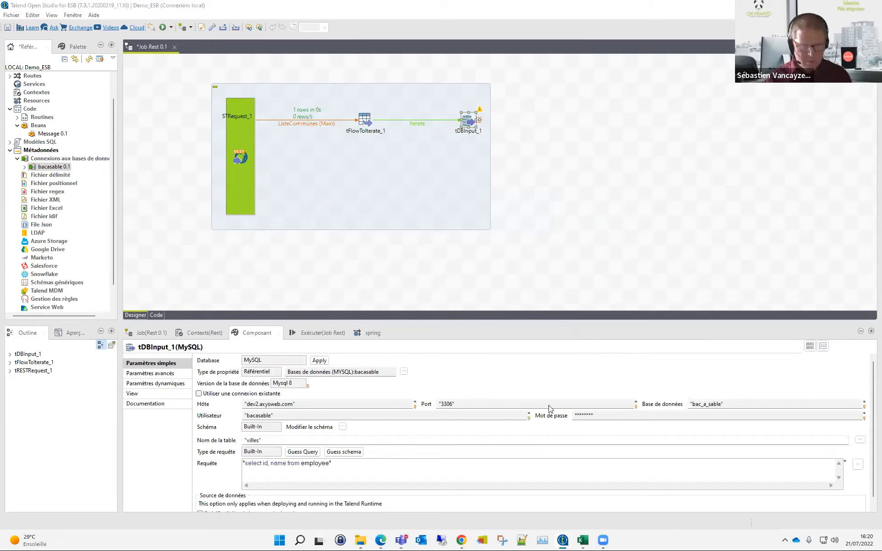
# Step: Replace tDBInput_1's query with "select villes.commune,villes.Population,villes.code_postal from villes" and accept the schema guessed from it
pyautogui.click(271, 463)
pyautogui.hotkey('ctrl', 'a')
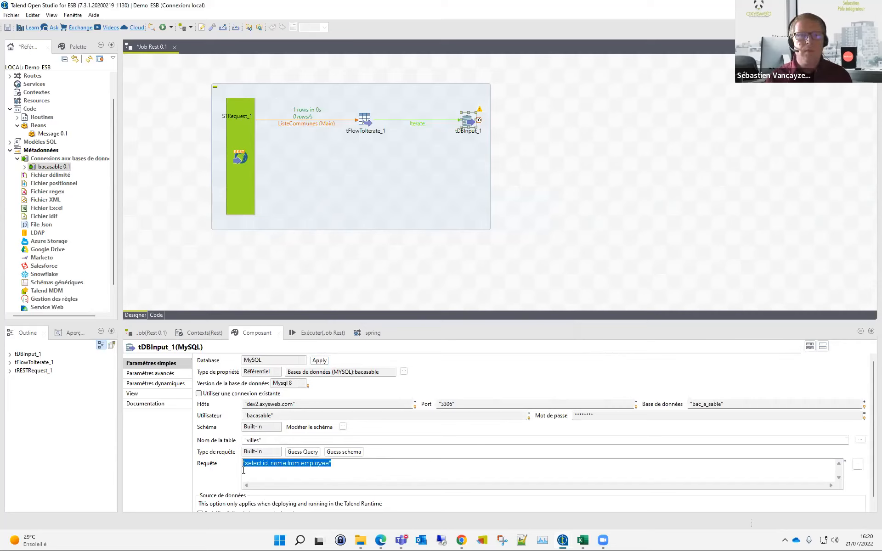
pyautogui.write('"select villes.commune,villes.Population,villes.code_postal from villes"')
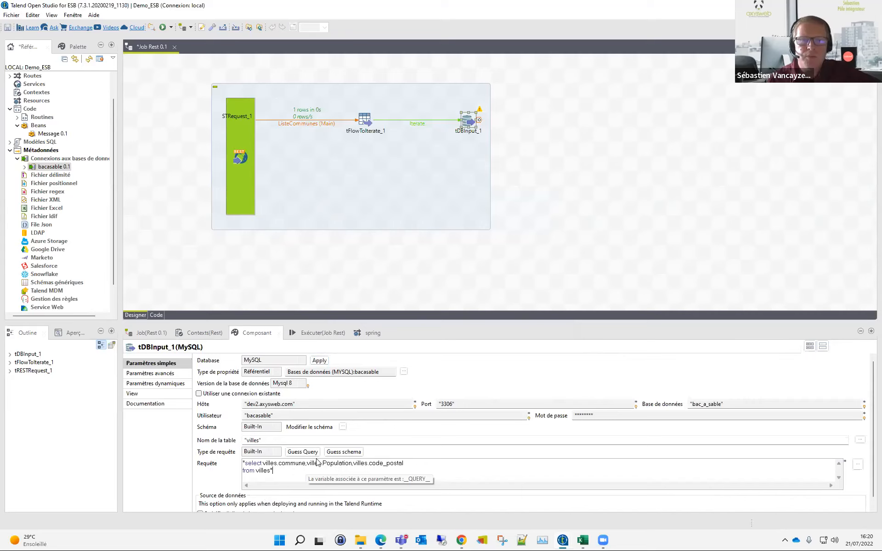
pyautogui.click(343, 451)
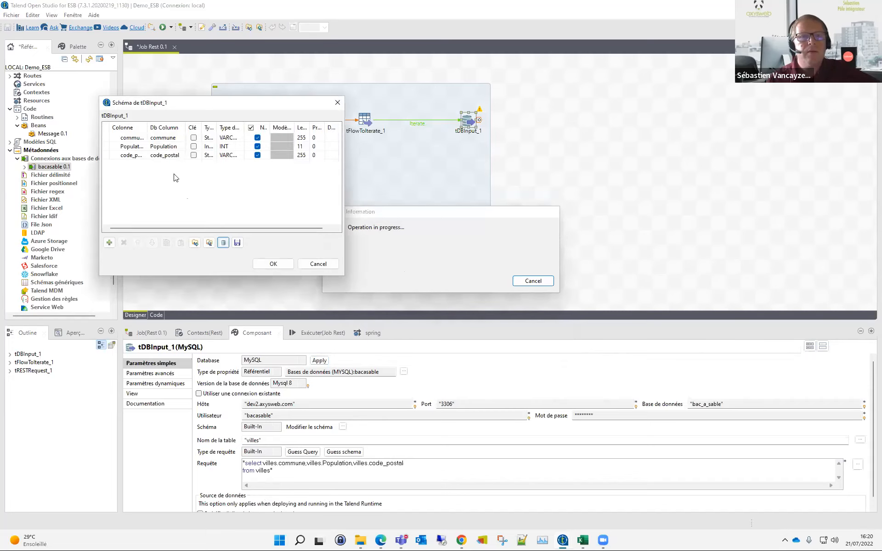
pyautogui.click(281, 263)
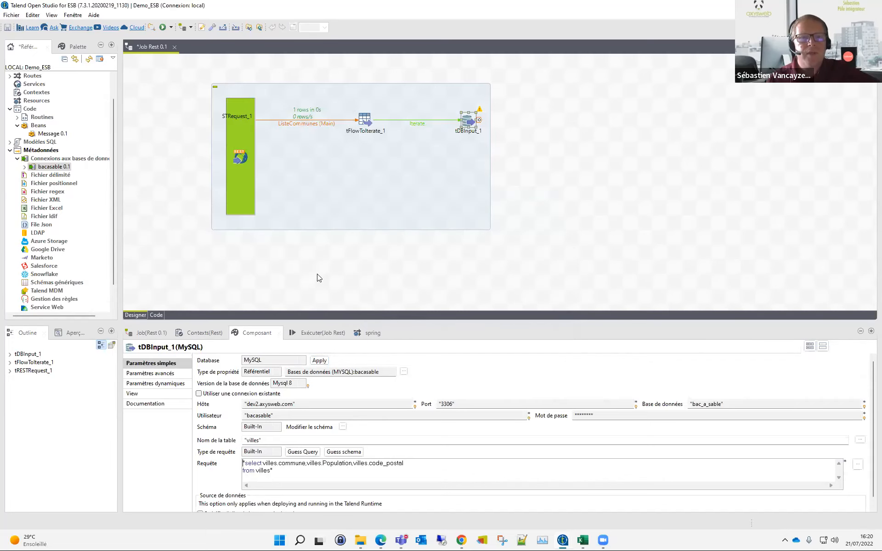
# Step: Add a tLogRow component to the job, in line with tDBInput_1 on its right
pyautogui.click(564, 166)
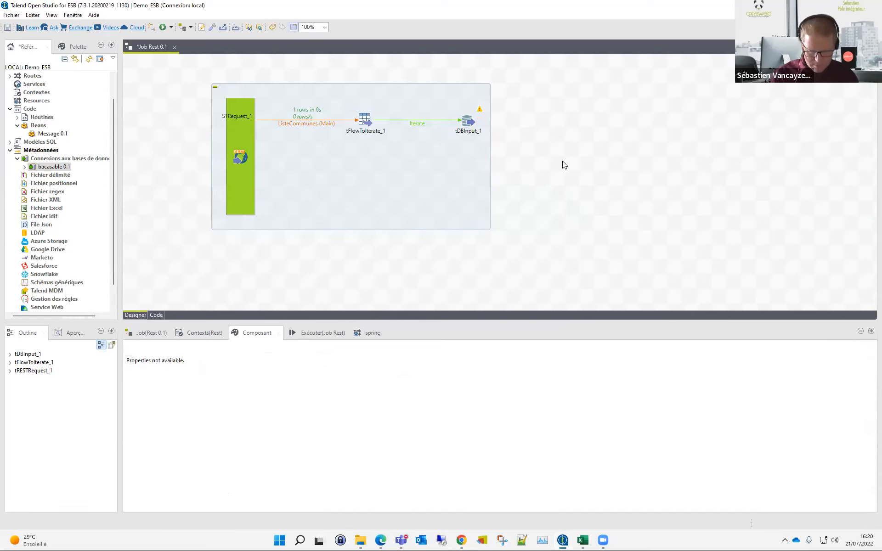
pyautogui.write('tLogRow')
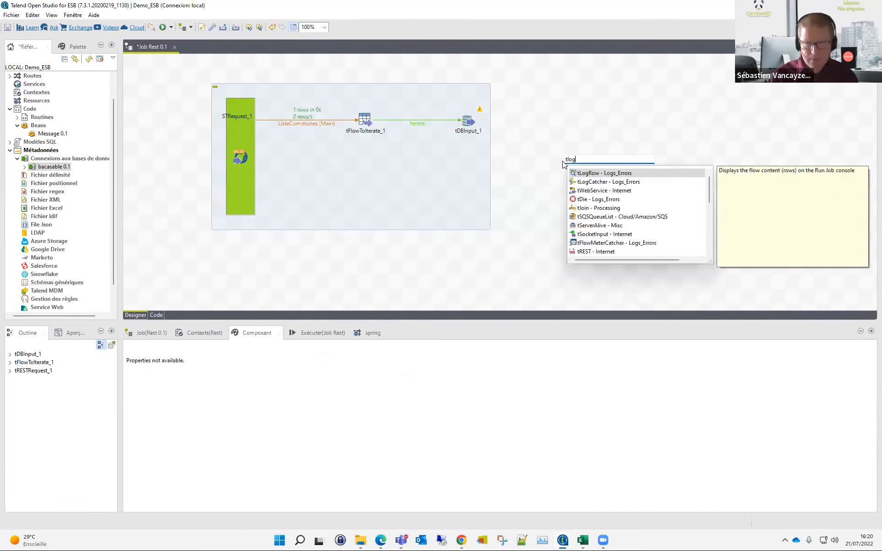
pyautogui.press('Return')
pyautogui.moveTo(564, 165); pyautogui.dragTo(565, 121)
# Step: Connect tDBInput_1 to tLogRow_1 with a Main row link
pyautogui.click(468, 121)
pyautogui.rightClick(481, 126)
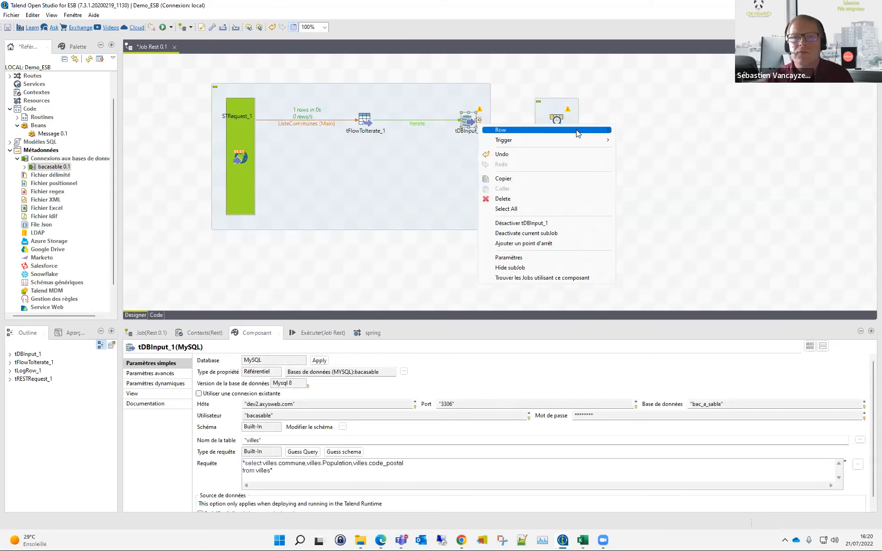
pyautogui.moveTo(608, 130)
pyautogui.click(638, 131)
pyautogui.click(557, 122)
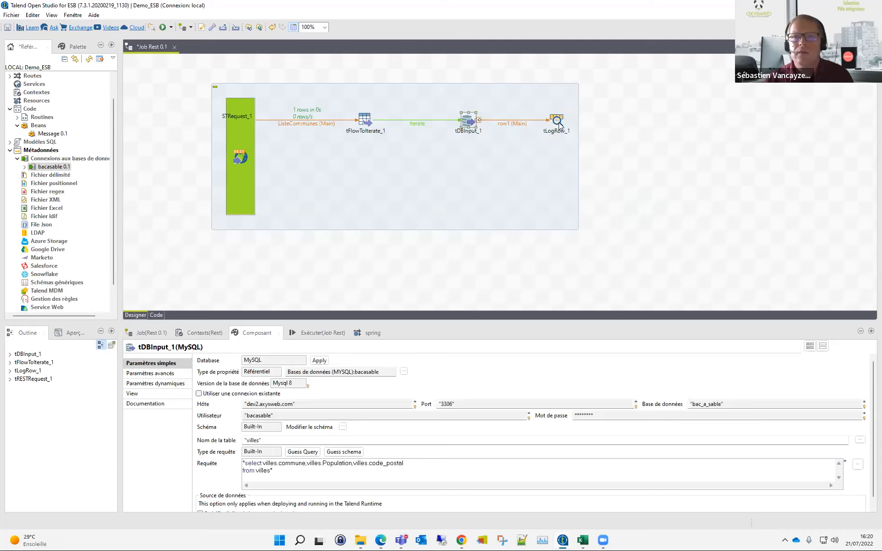
# Step: Run the Rest job, switch to Edge and call localhost:8088/communes repeatedly, keeping the browser clear of the execution console
pyautogui.click(557, 122)
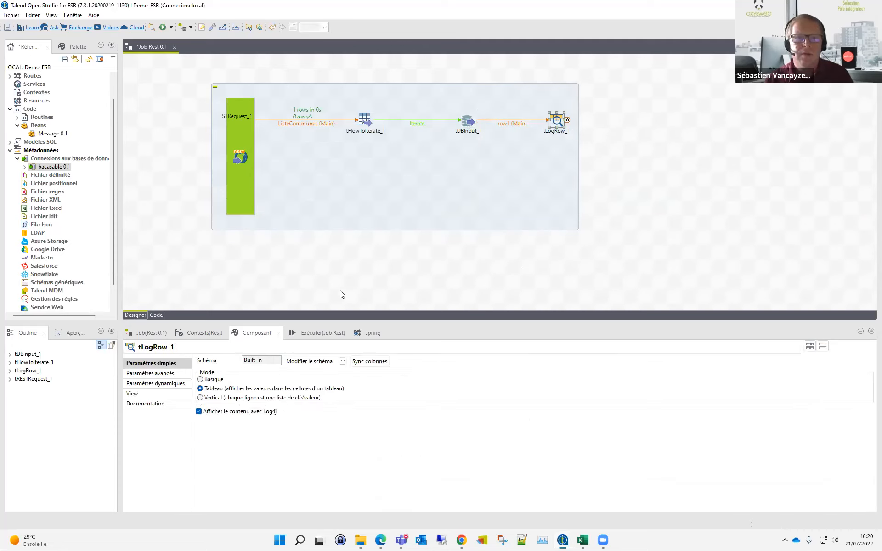
pyautogui.click(317, 333)
pyautogui.click(221, 371)
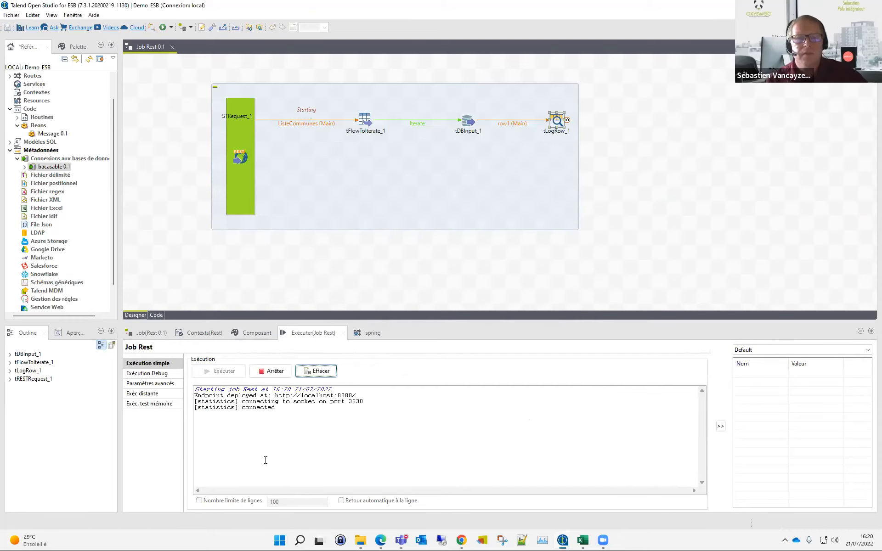
pyautogui.click(380, 539)
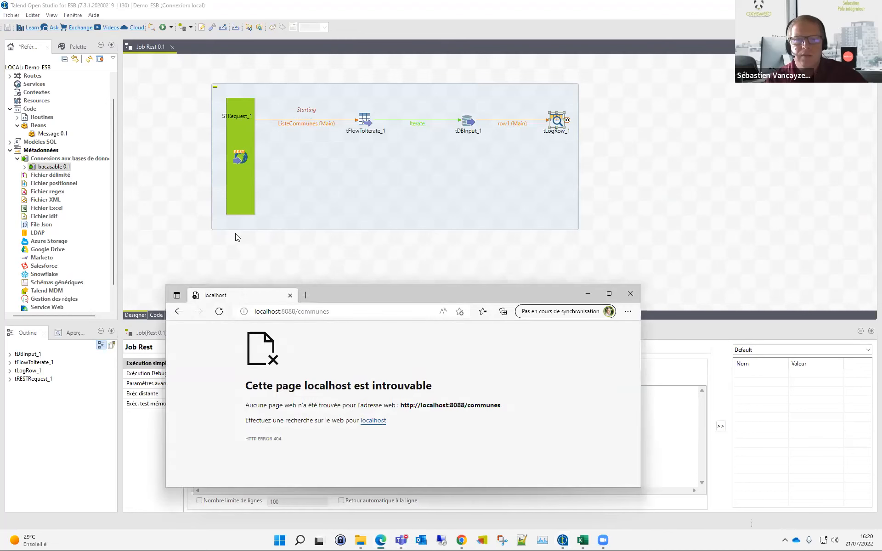
pyautogui.click(219, 312)
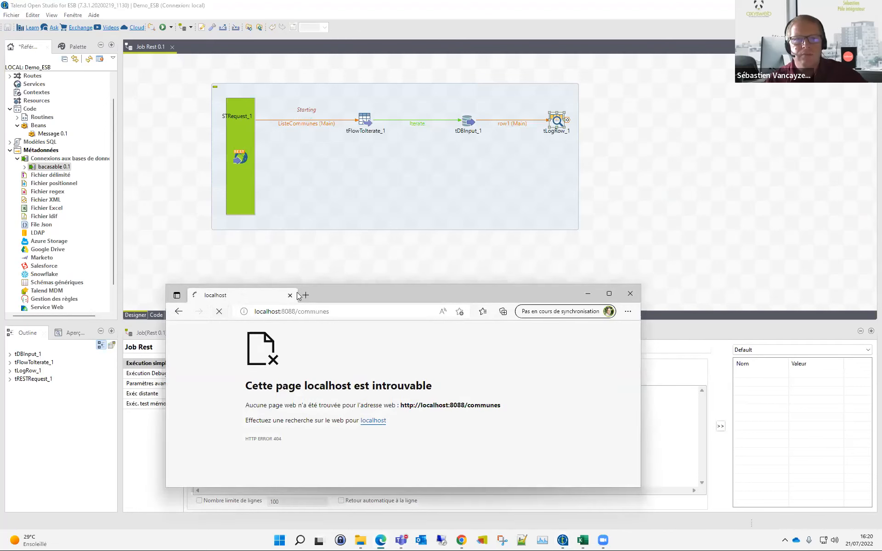
pyautogui.moveTo(349, 295); pyautogui.dragTo(604, 255)
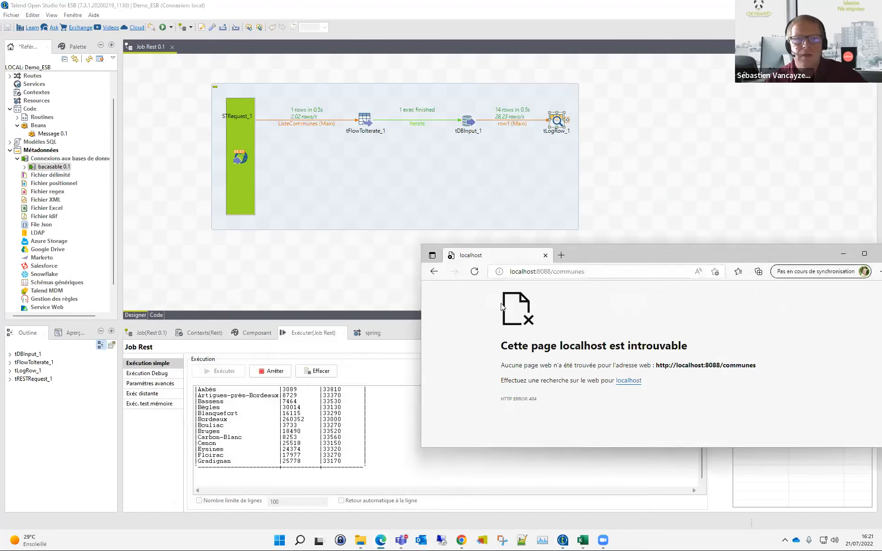
pyautogui.click(476, 272)
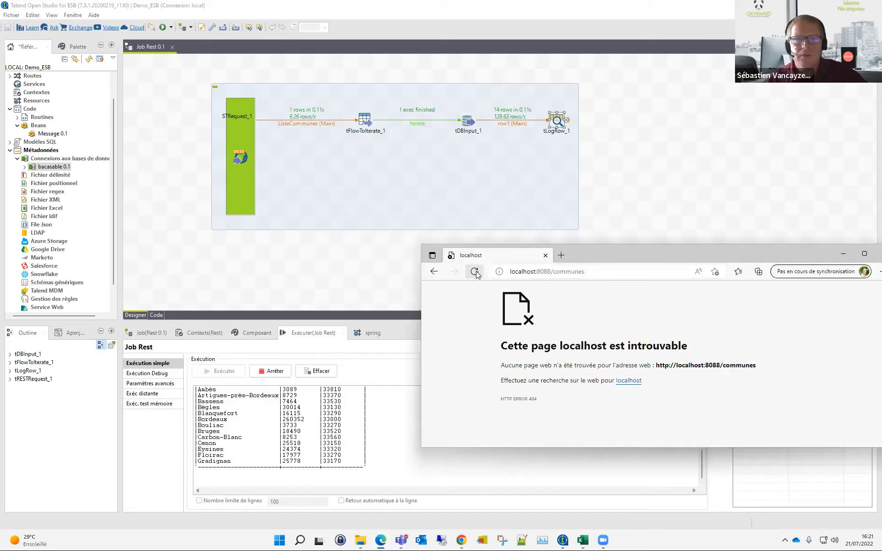
pyautogui.click(475, 272)
# Step: Clear the Rest job's execution console and call localhost:8088/communes once more from Edge
pyautogui.click(322, 372)
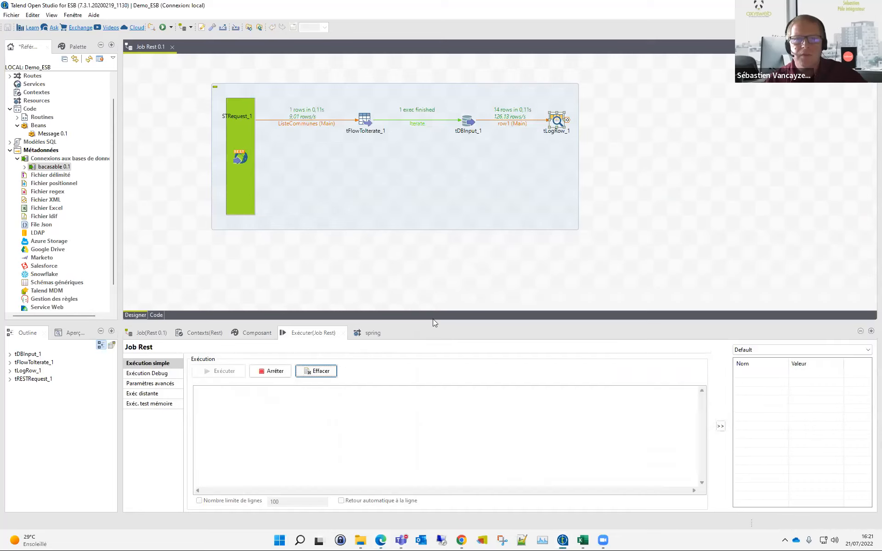
pyautogui.click(381, 540)
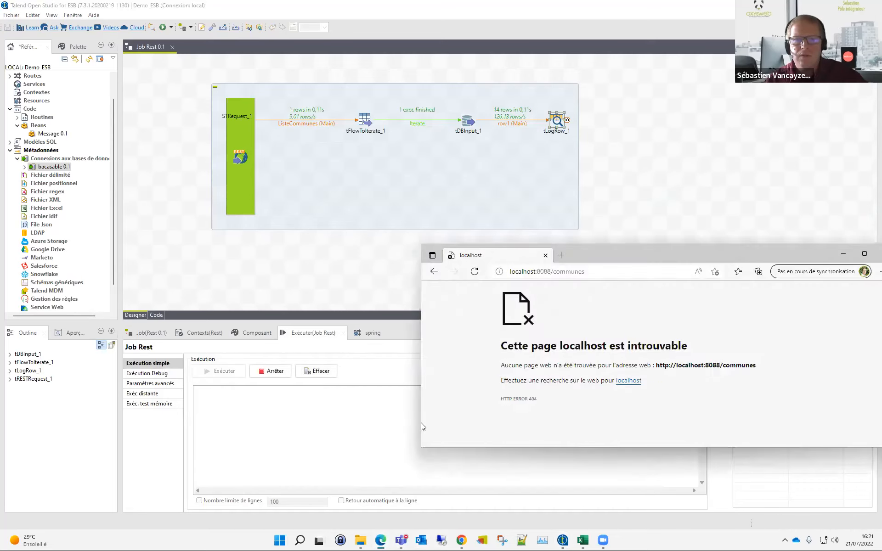
pyautogui.click(474, 272)
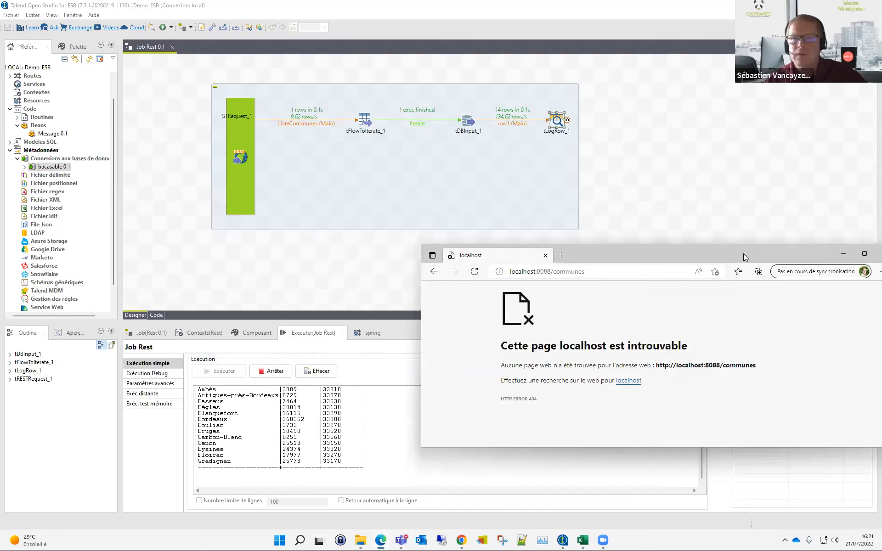
# Step: Compare the browser's response with the job's console output, then stop the running Rest job in Talend
pyautogui.moveTo(801, 255); pyautogui.dragTo(547, 293)
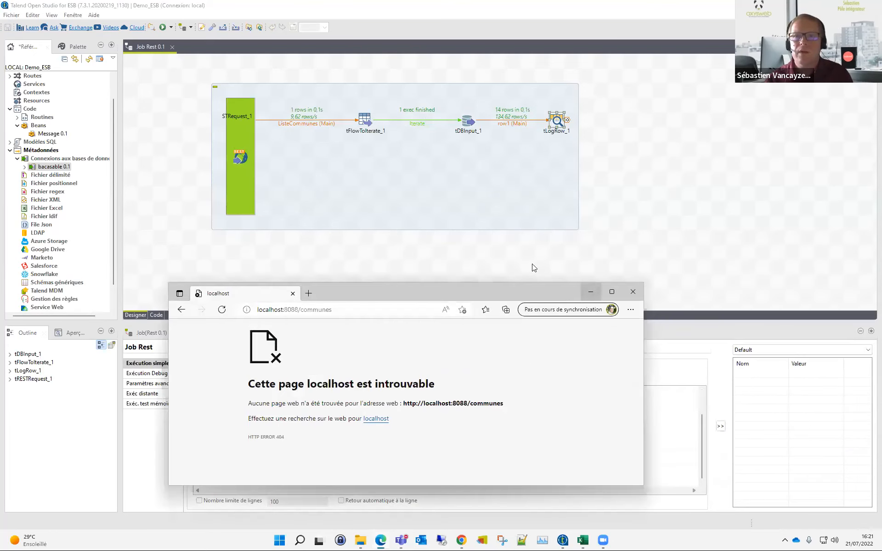
pyautogui.click(533, 265)
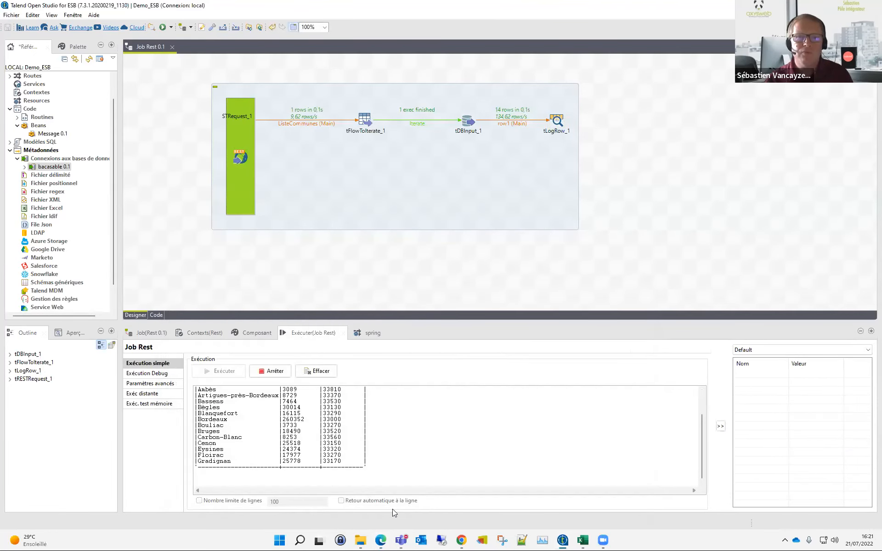
pyautogui.click(385, 537)
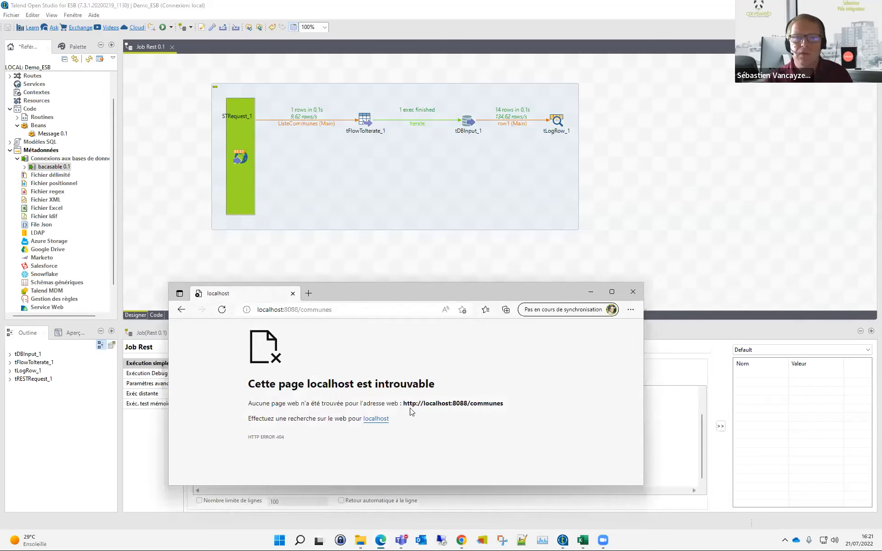
pyautogui.click(492, 236)
pyautogui.click(272, 371)
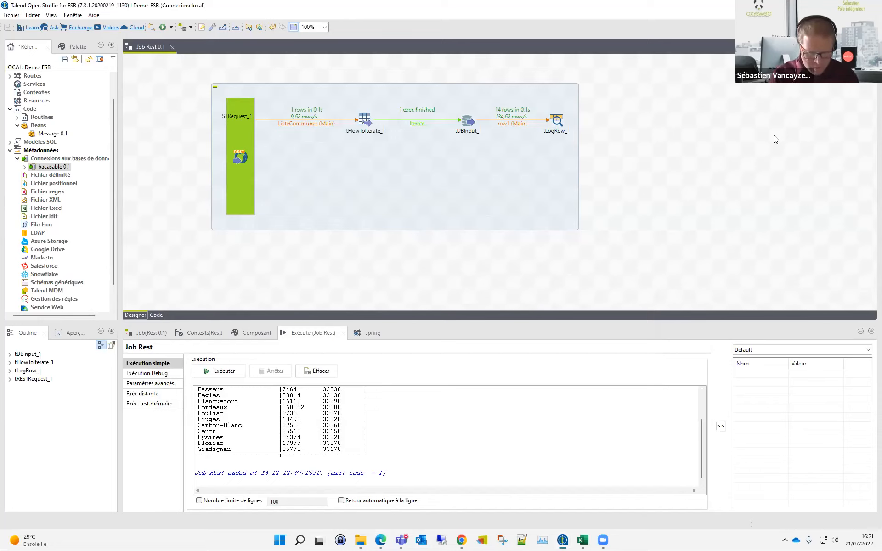
# Step: Add a tXMLMap component to the job, to the right of tLogRow_1
pyautogui.write('tx')
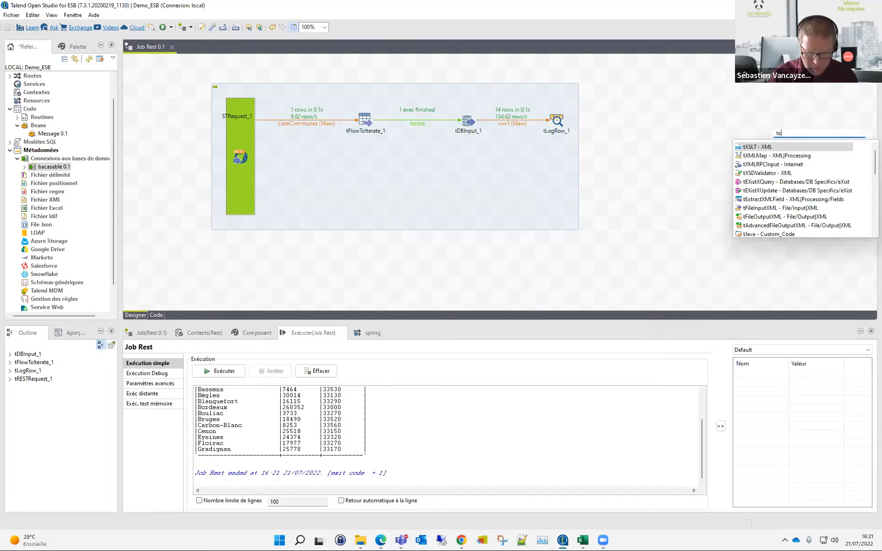
pyautogui.write('ml')
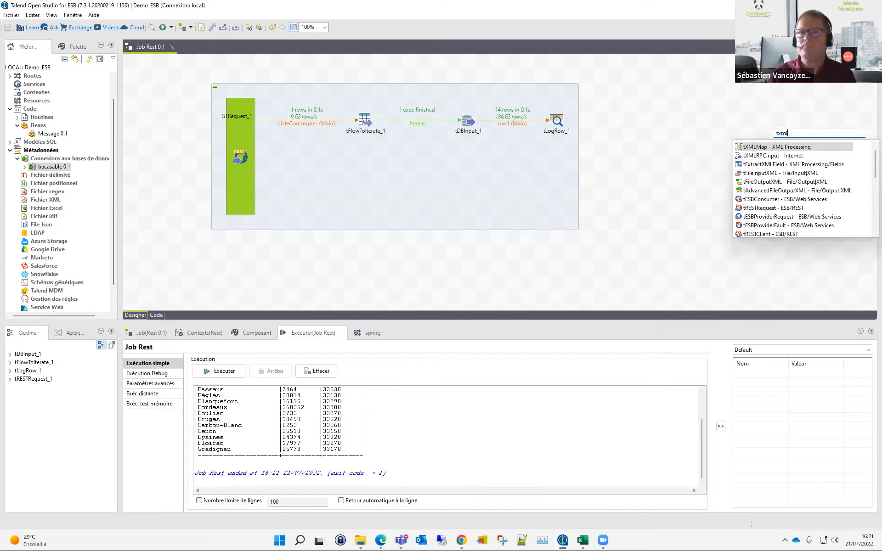
pyautogui.press('Return')
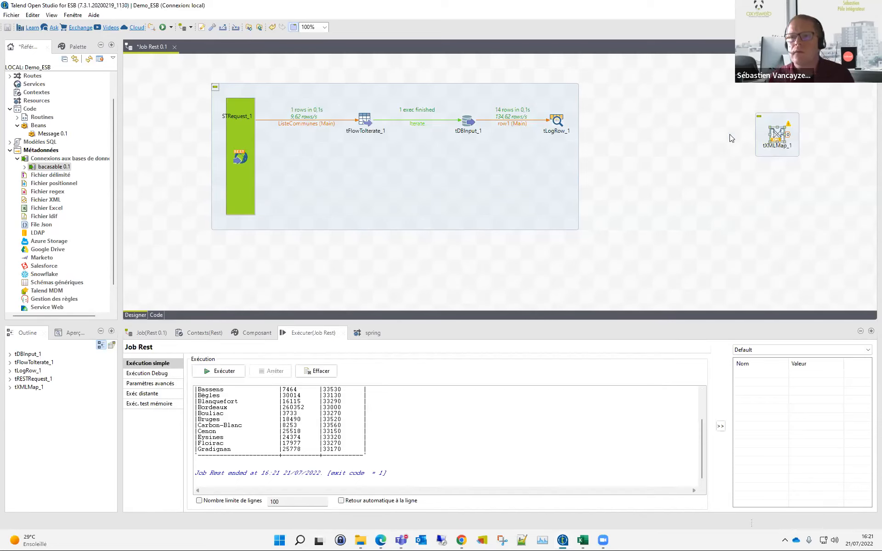
# Step: Redirect the row1 link from tLogRow_1 to tXMLMap_1, placing tXMLMap_1 after tDBInput_1 and tLogRow_1 to its right
pyautogui.moveTo(556, 121); pyautogui.dragTo(556, 149)
pyautogui.moveTo(780, 137); pyautogui.dragTo(660, 121)
pyautogui.click(545, 146)
pyautogui.click(558, 122)
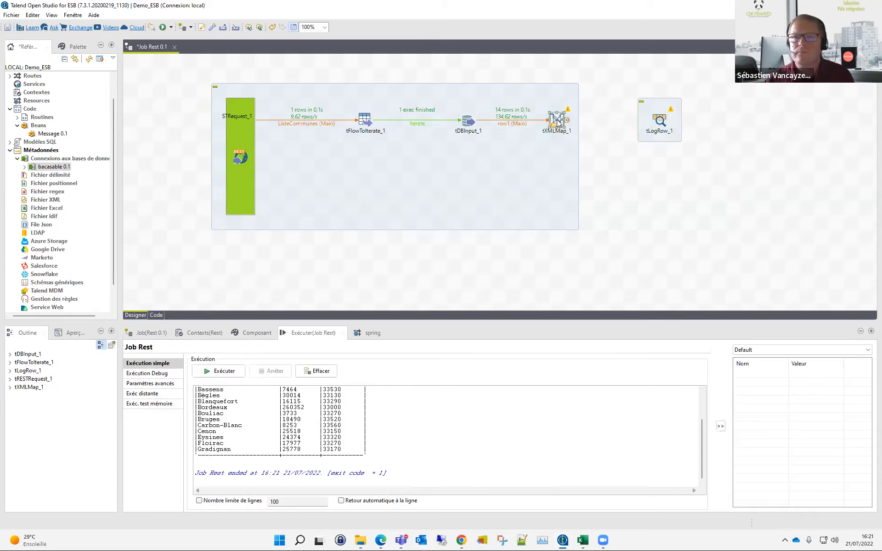
# Step: Open the tXMLMap_1 mapping and examine the commune, Population and code_postal columns of its row1 input, then close it
pyautogui.doubleClick(558, 121)
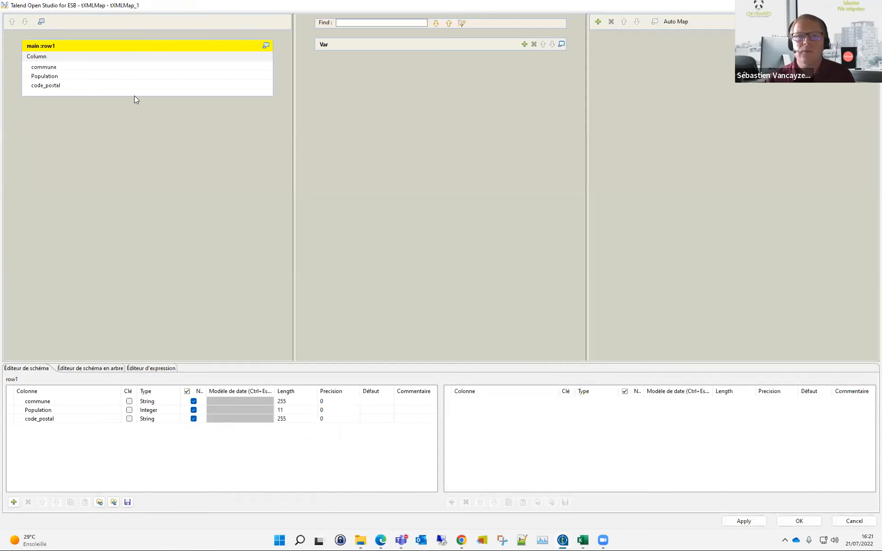
pyautogui.click(85, 68)
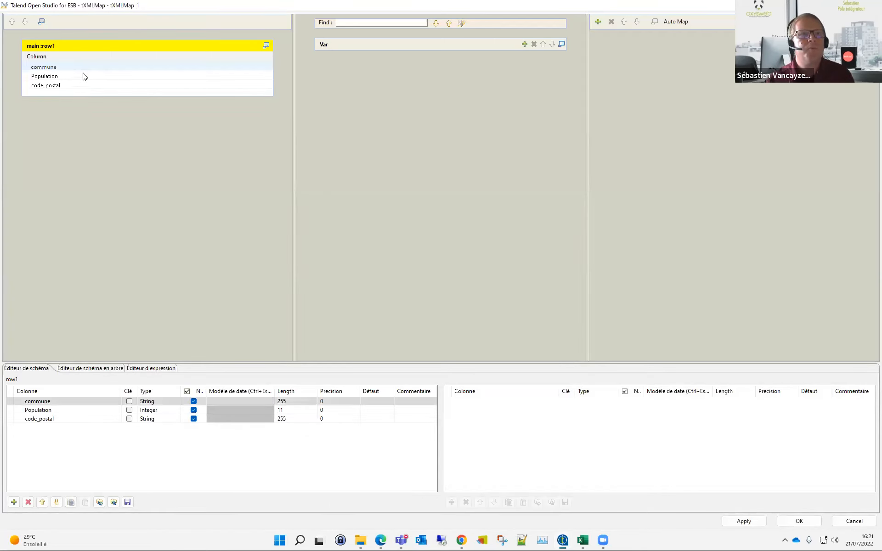
pyautogui.click(84, 77)
pyautogui.click(86, 86)
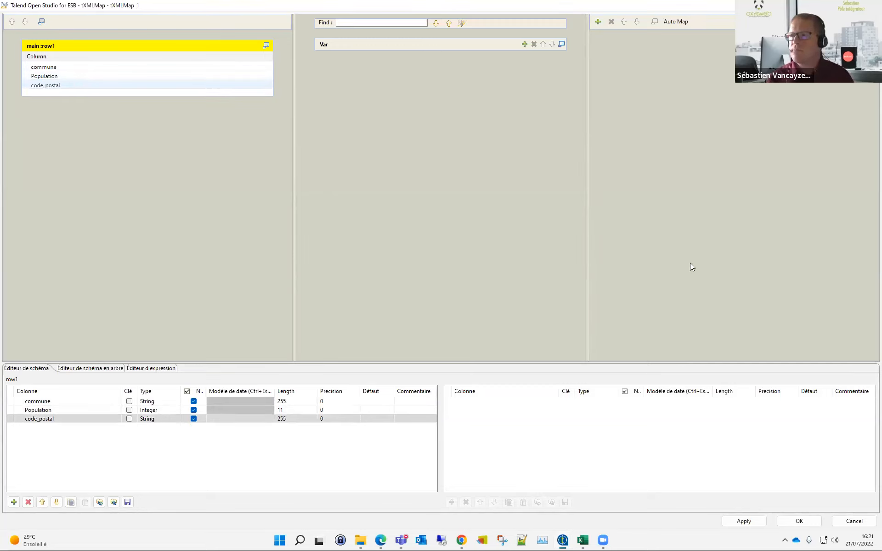
pyautogui.click(799, 522)
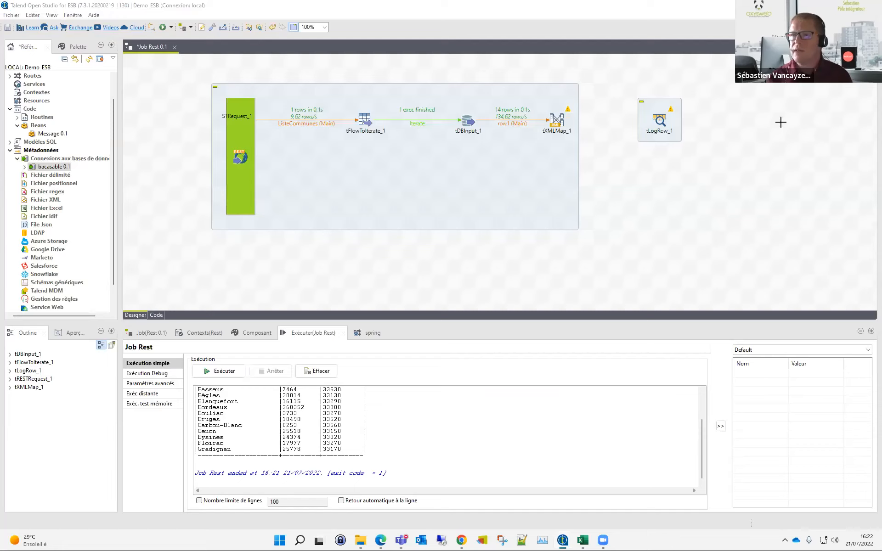
pyautogui.write('trestr')
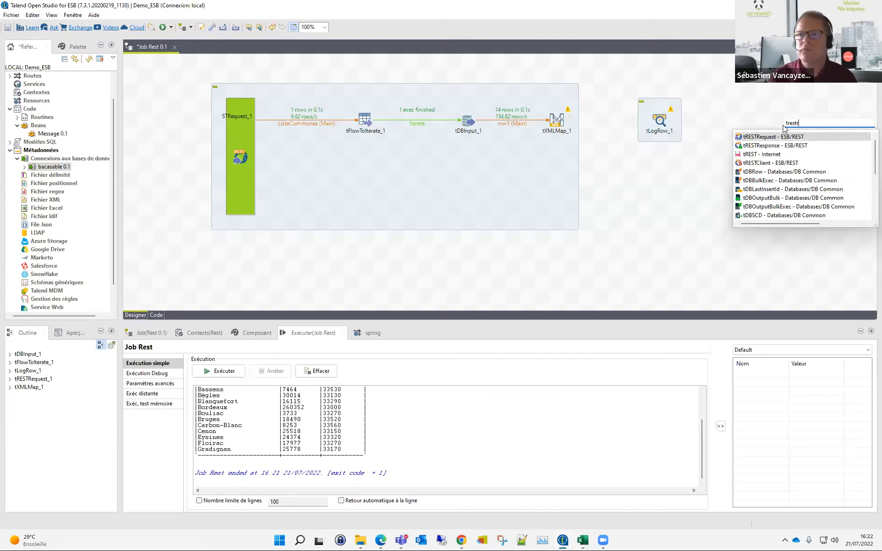
pyautogui.press('Return')
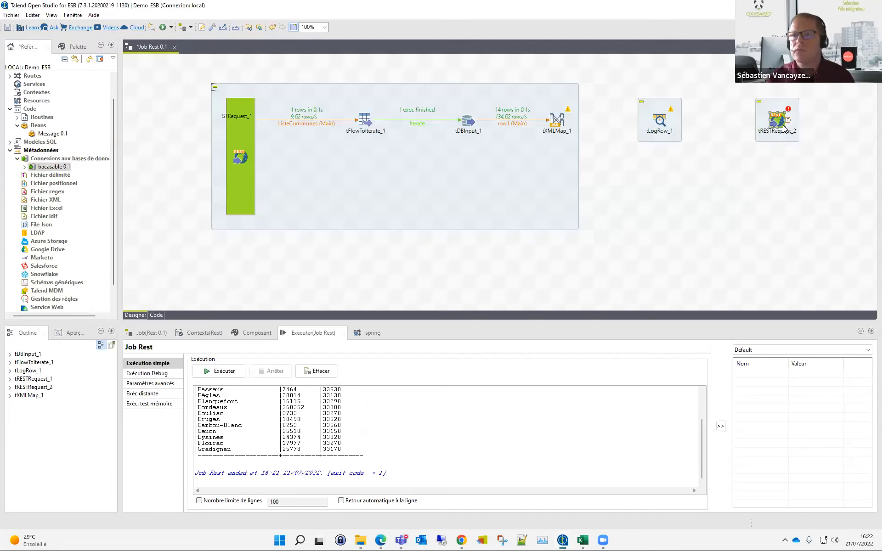
pyautogui.press('Delete')
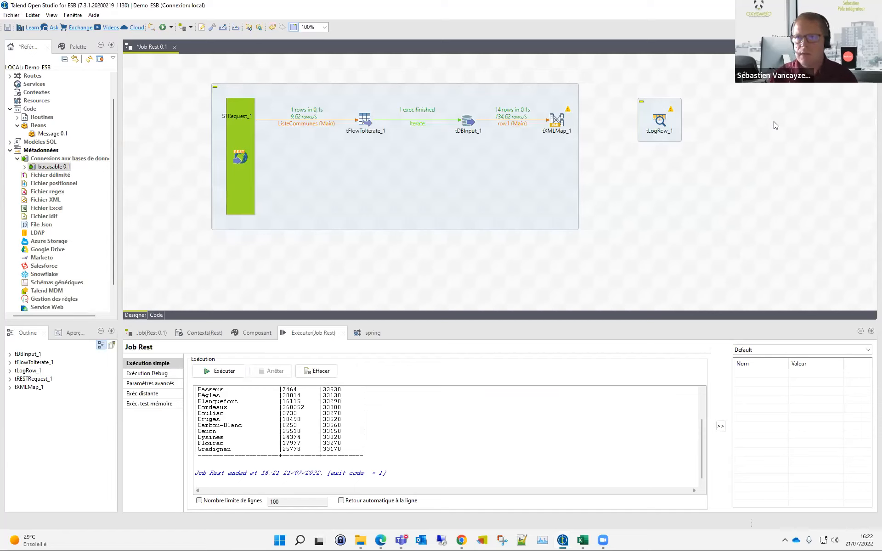
# Step: Add a tRESTResponse component at the end of the flow and move tLogRow_1 below the flow line
pyautogui.write('tres')
pyautogui.press('Down')
pyautogui.press('Down')
pyautogui.press('Down')
pyautogui.press('Down')
pyautogui.press('Return')
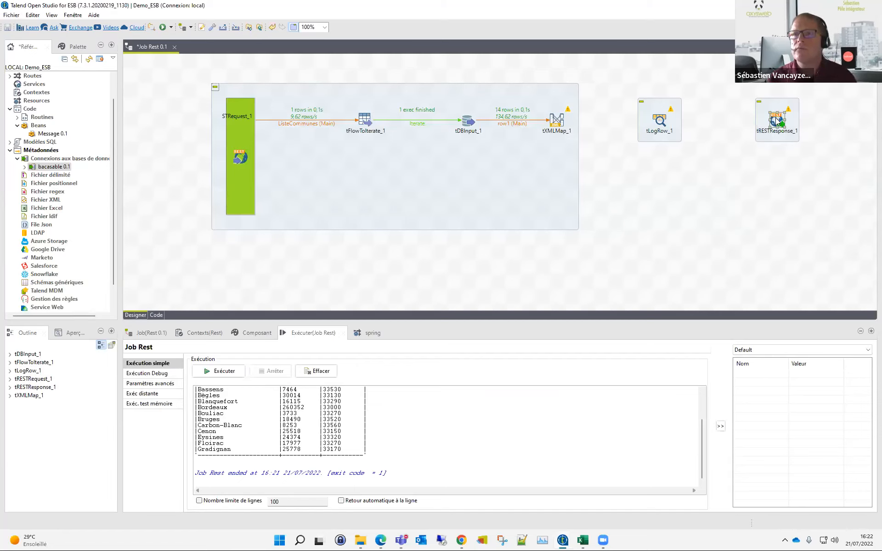
pyautogui.moveTo(659, 121); pyautogui.dragTo(660, 180)
pyautogui.moveTo(780, 121); pyautogui.dragTo(763, 125)
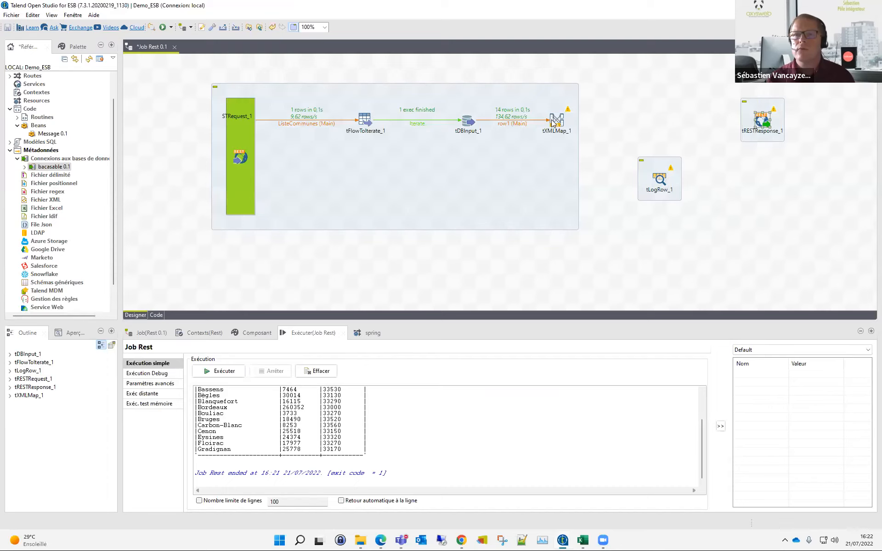
pyautogui.click(554, 121)
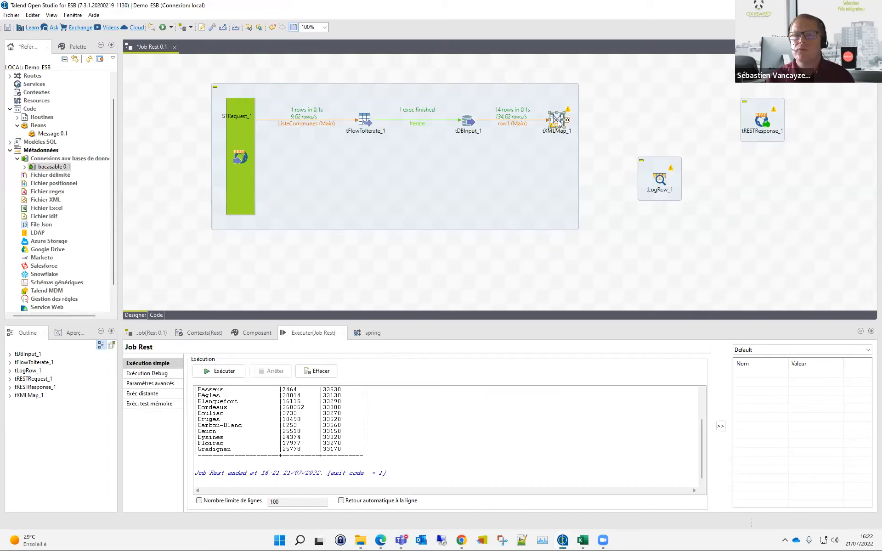
pyautogui.doubleClick(557, 121)
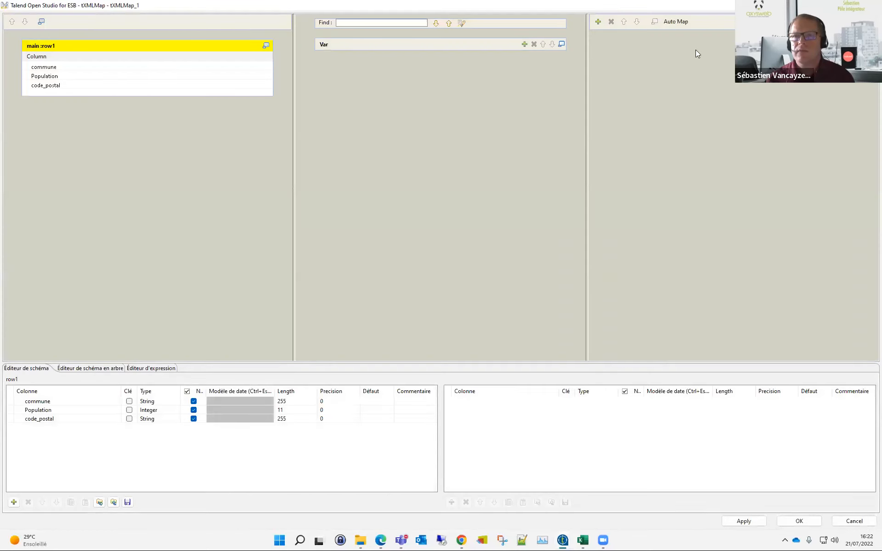
pyautogui.click(854, 521)
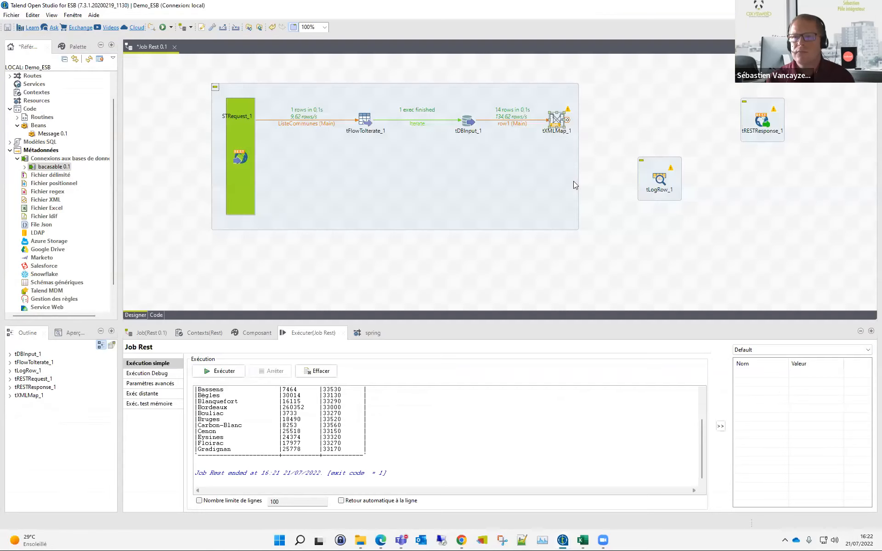
# Step: Link tXMLMap_1 to tRESTResponse_1 with a new output named sortie, retrieving the target component's schema
pyautogui.rightClick(554, 121)
pyautogui.moveTo(597, 122)
pyautogui.click(726, 125)
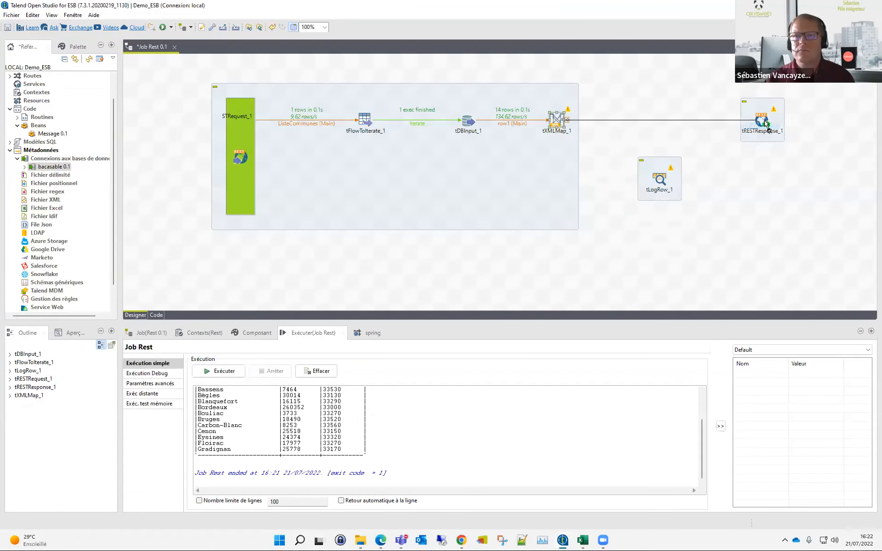
pyautogui.click(765, 124)
pyautogui.write('sortie')
pyautogui.click(475, 278)
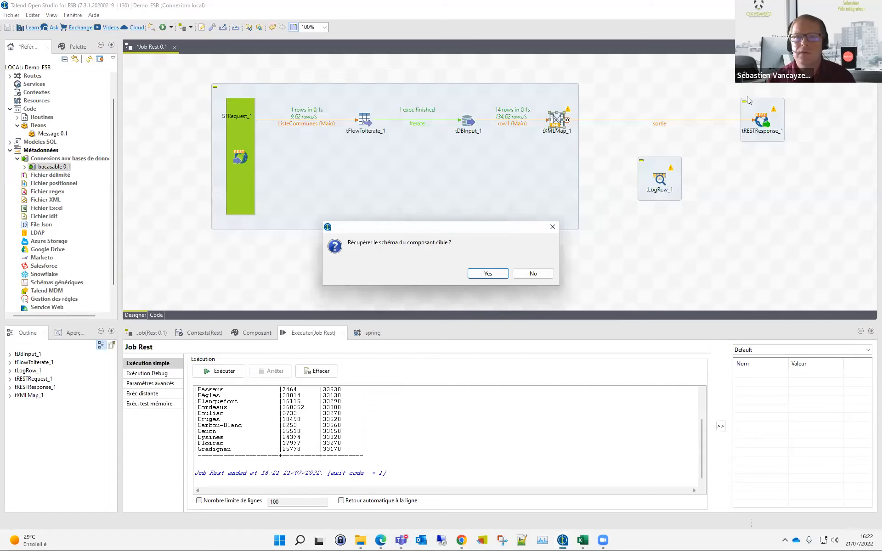
pyautogui.click(496, 275)
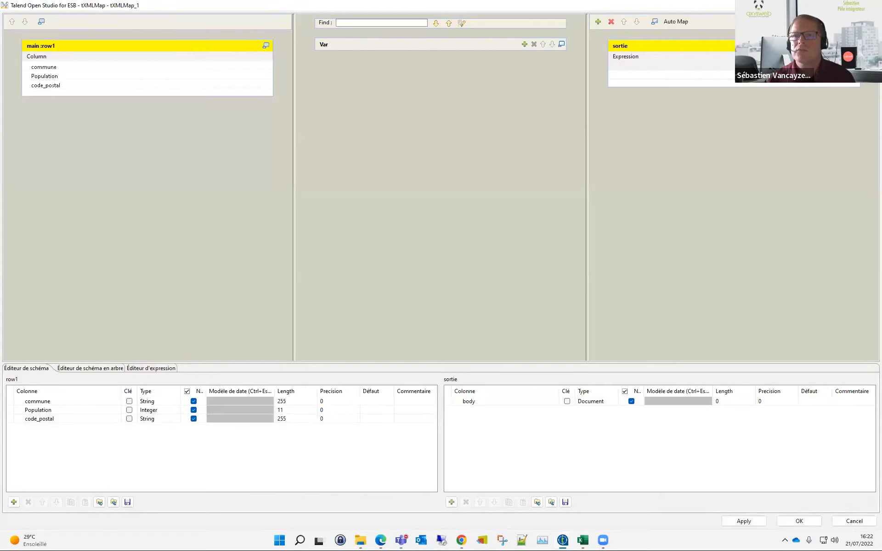
pyautogui.click(854, 521)
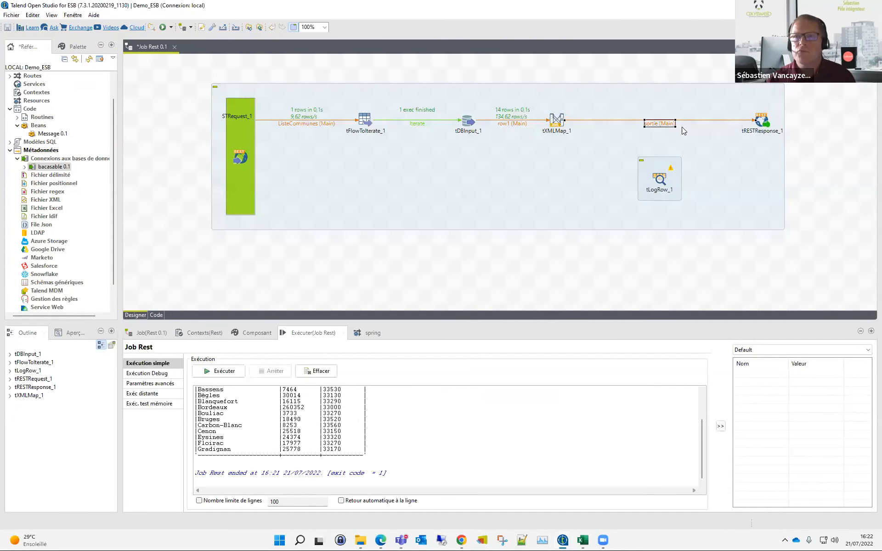
# Step: Redirect the sortie link from tRESTResponse_1 to tLogRow_1 and align tLogRow_1 in the flow between tXMLMap_1 and tRESTResponse_1
pyautogui.moveTo(753, 120); pyautogui.dragTo(659, 179)
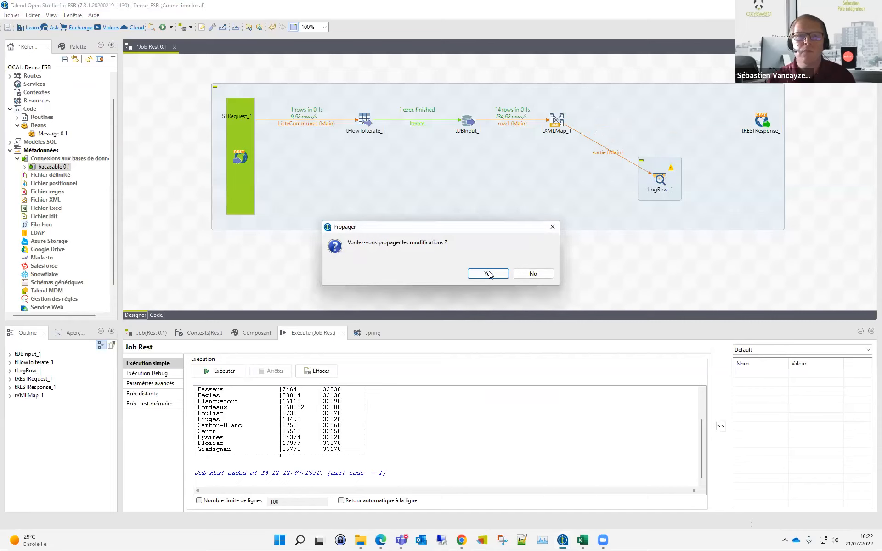
pyautogui.click(533, 273)
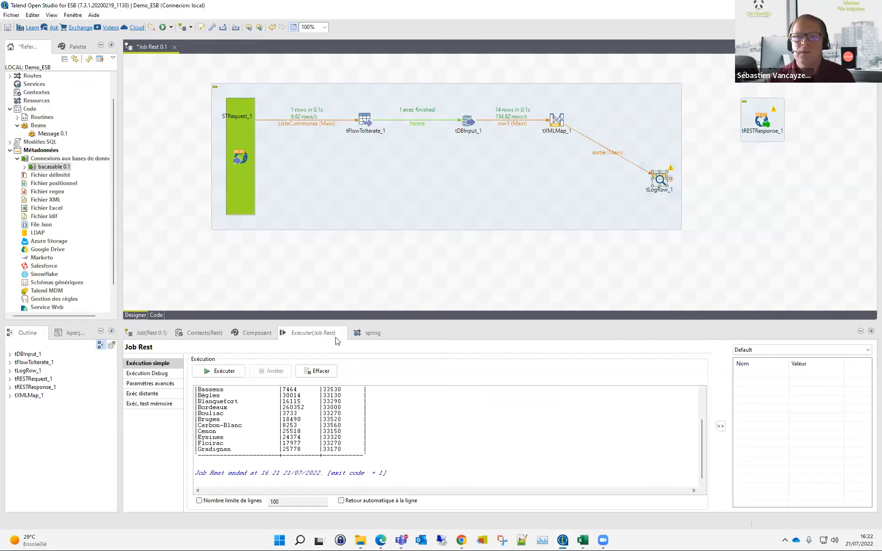
pyautogui.click(256, 333)
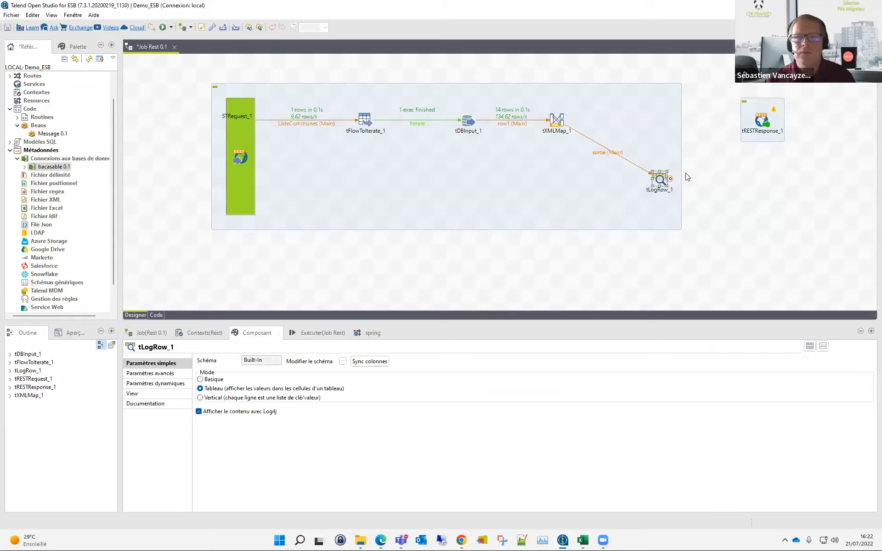
pyautogui.moveTo(659, 178); pyautogui.dragTo(651, 119)
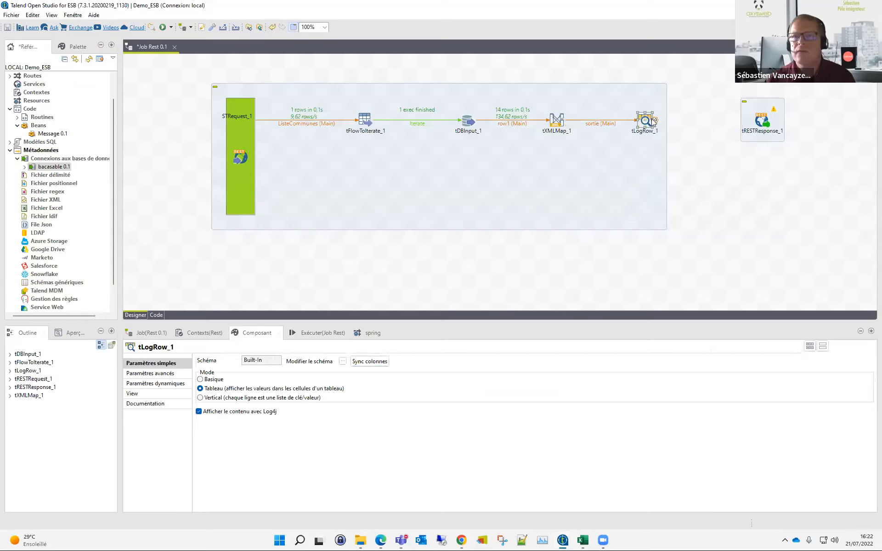
# Step: Connect tLogRow_1 to tRESTResponse_1 with a Main row link
pyautogui.rightClick(651, 120)
pyautogui.moveTo(735, 126)
pyautogui.click(797, 126)
pyautogui.click(761, 121)
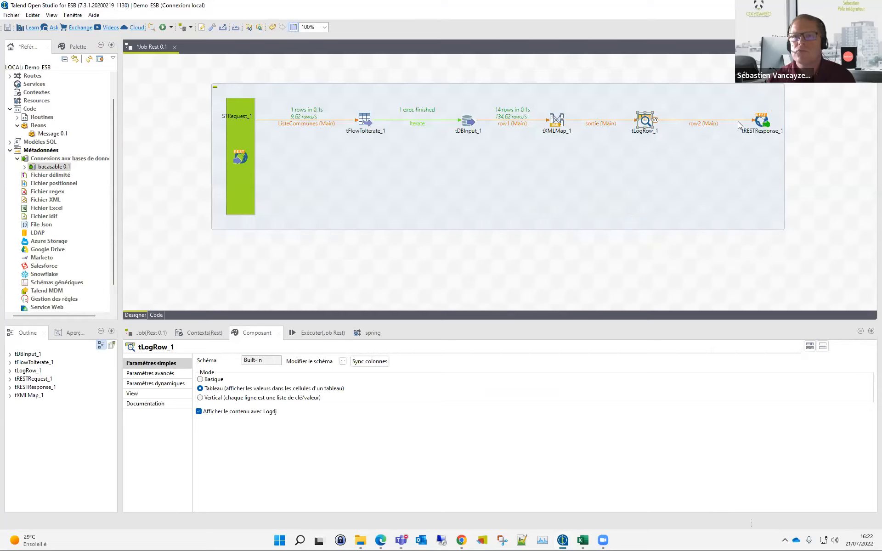
# Step: Rename the root node of the sortie output's body document in tXMLMap_1 to communes
pyautogui.doubleClick(563, 119)
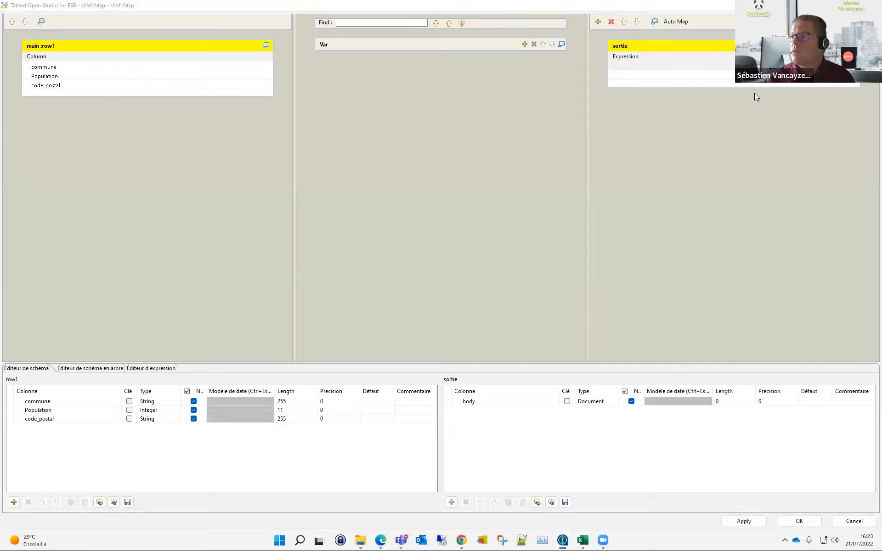
pyautogui.rightClick(770, 80)
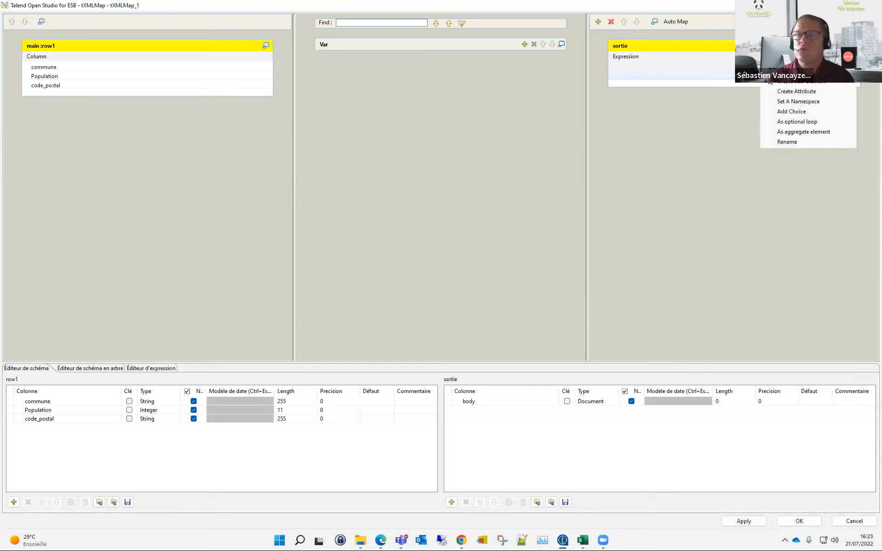
pyautogui.click(788, 143)
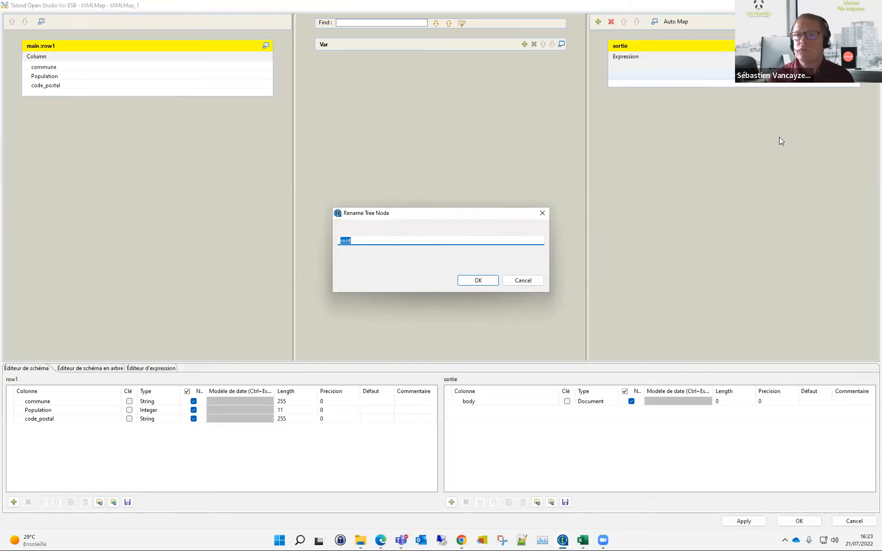
pyautogui.write('commune')
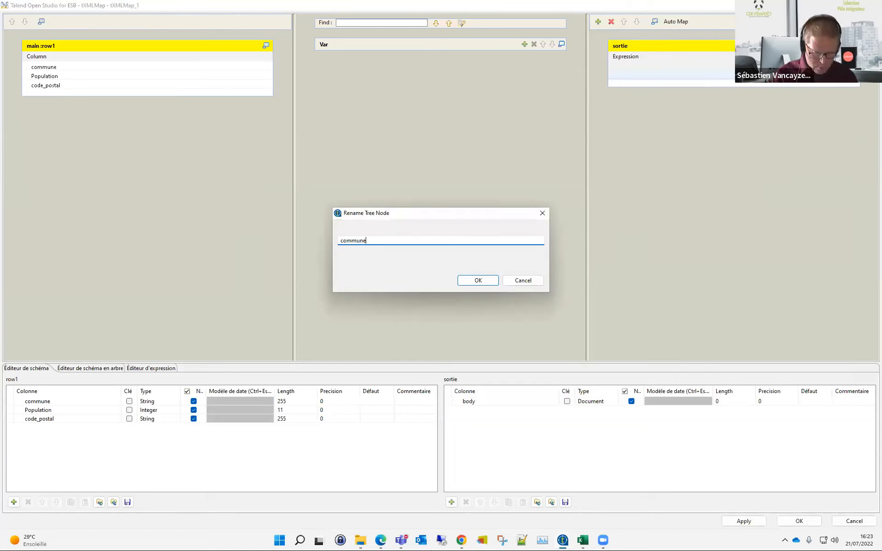
pyautogui.write('s')
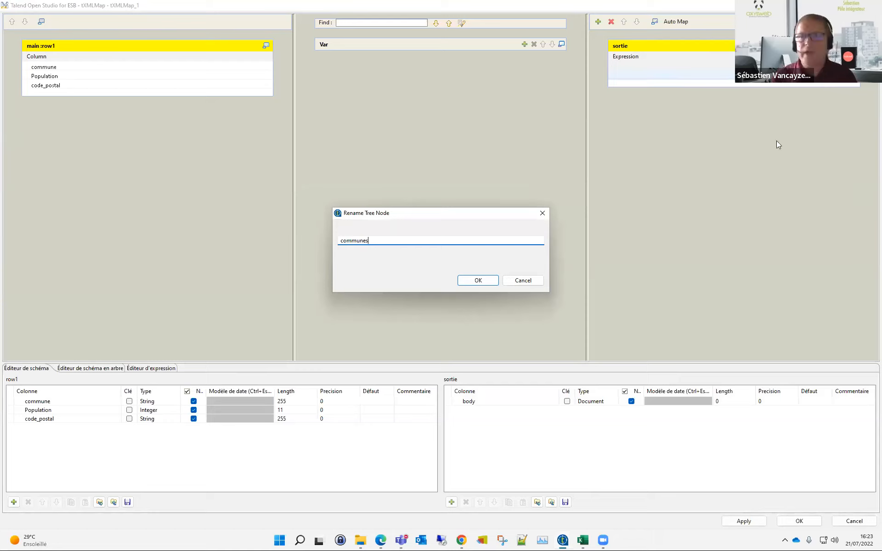
pyautogui.click(497, 280)
# Step: Create a sub-element named commune under the communes root of the sortie output
pyautogui.rightClick(765, 84)
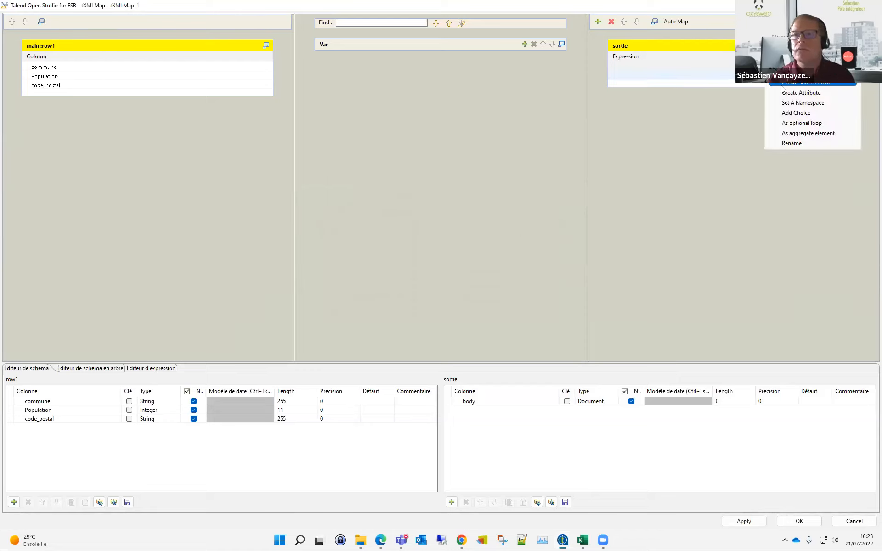
pyautogui.click(782, 87)
pyautogui.write('comm')
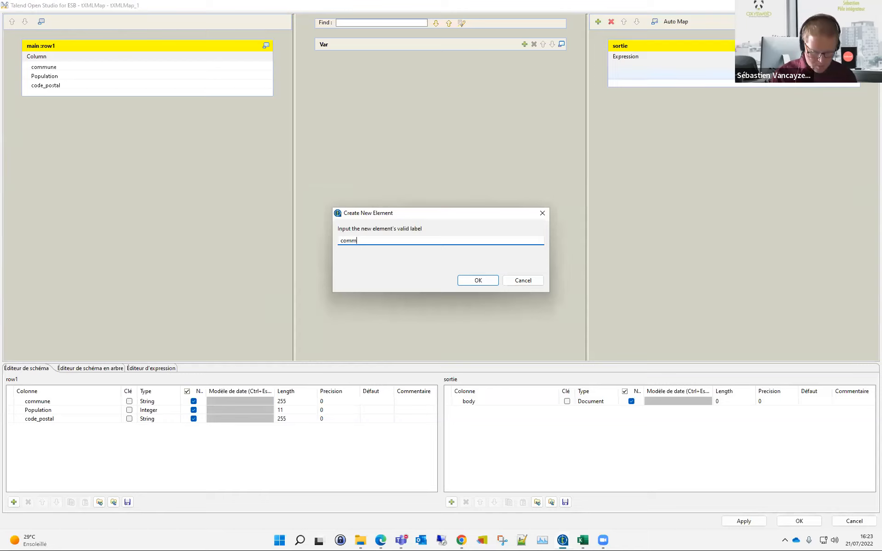
pyautogui.write('ube')
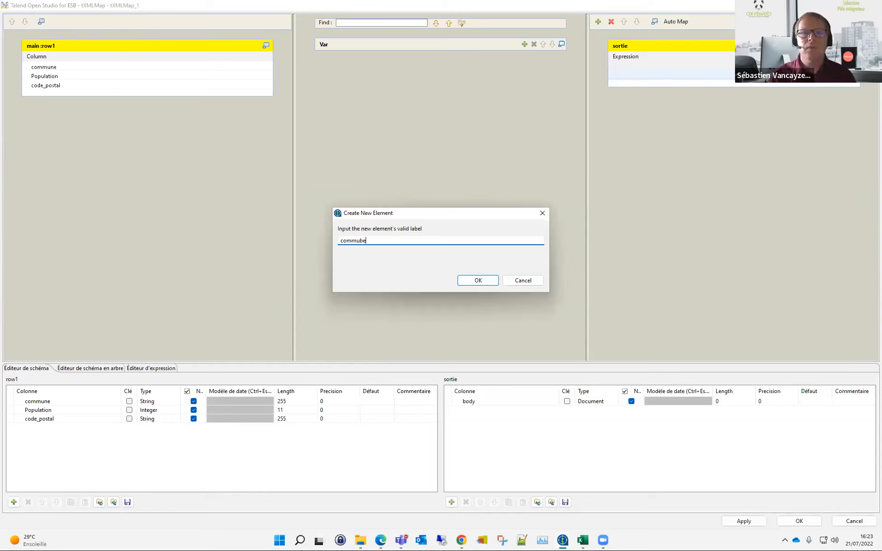
pyautogui.press('BackSpace')
pyautogui.press('BackSpace')
pyautogui.write('ne')
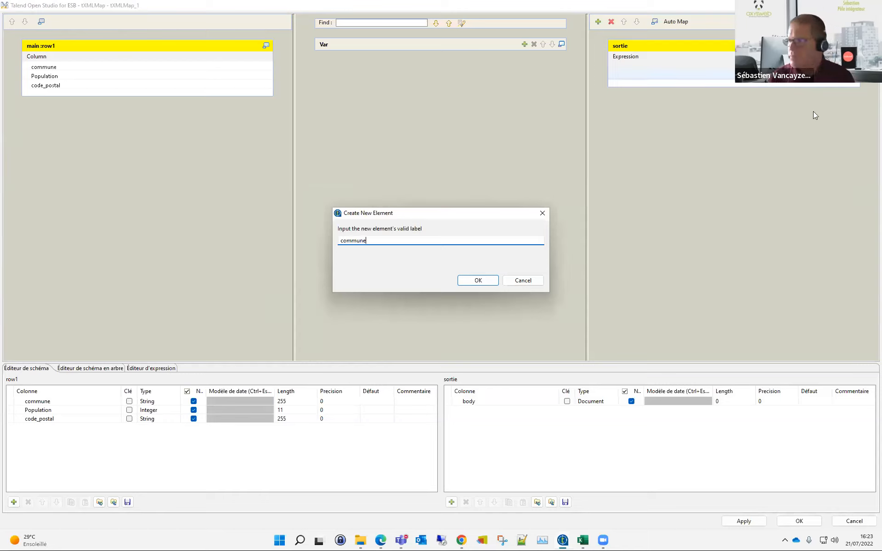
pyautogui.click(476, 281)
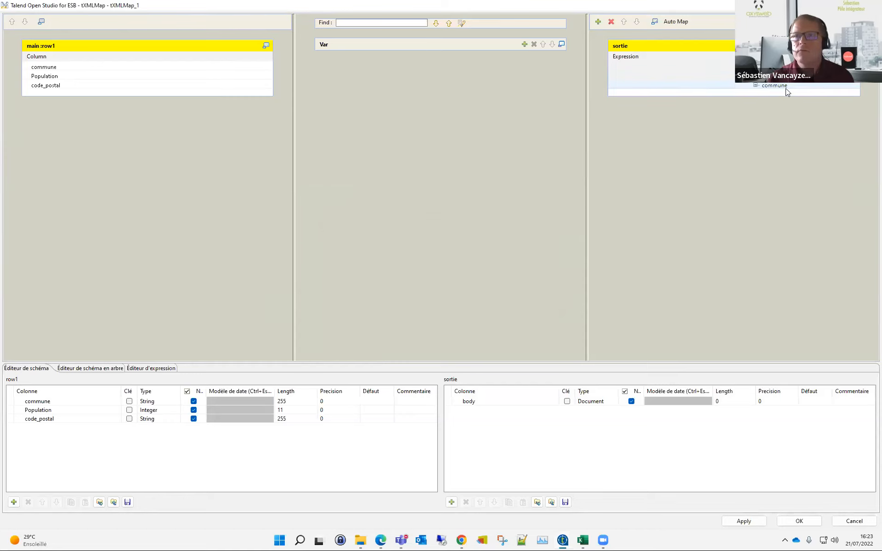
# Step: Create a sub-element named nom under the commune element of the sortie output
pyautogui.rightClick(781, 86)
pyautogui.click(797, 93)
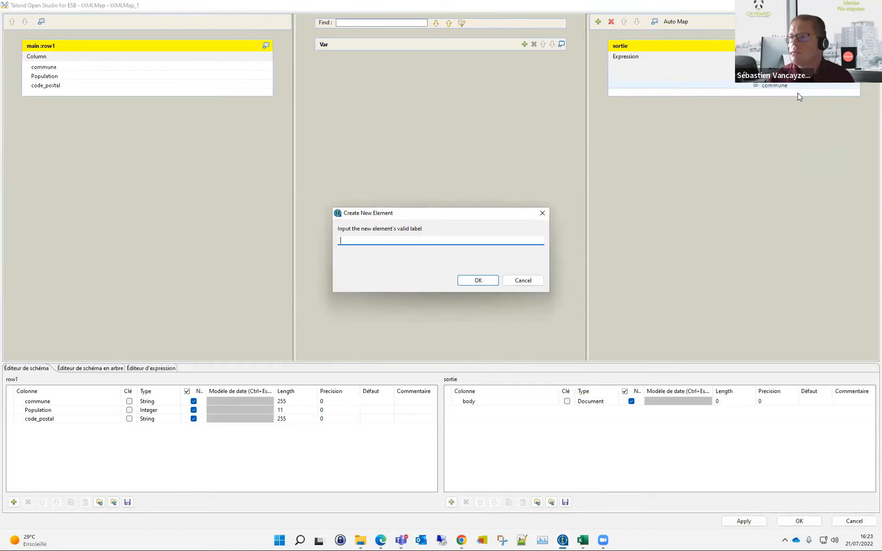
pyautogui.write('nom')
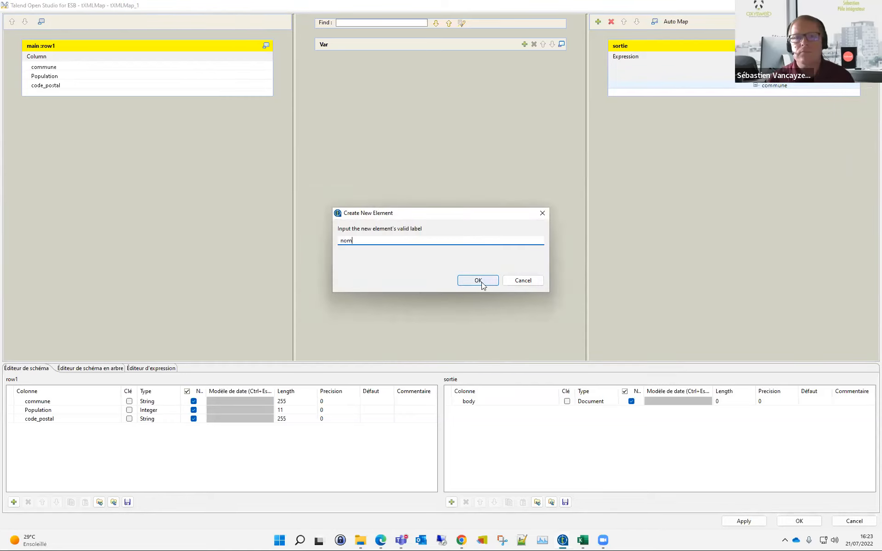
pyautogui.click(478, 281)
# Step: Create a sub-element named population under the commune element of the sortie output
pyautogui.rightClick(776, 94)
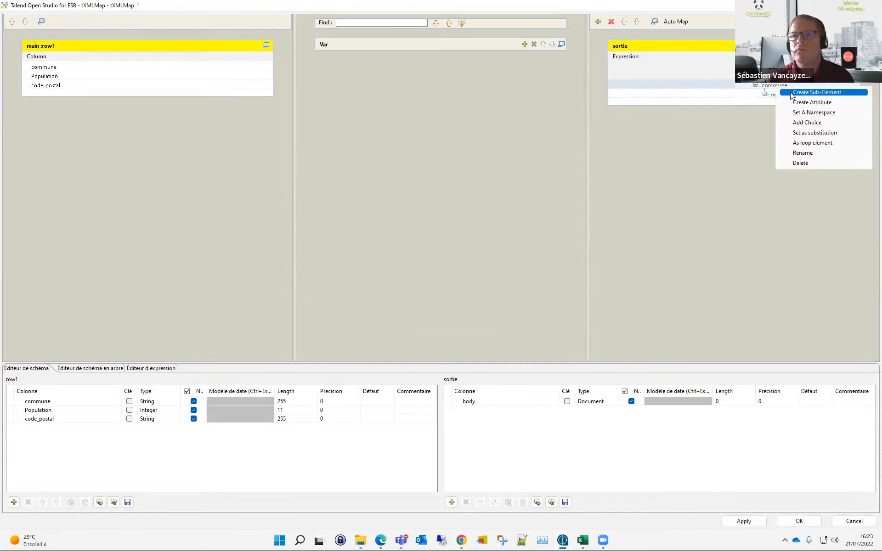
pyautogui.click(790, 92)
pyautogui.write('pop')
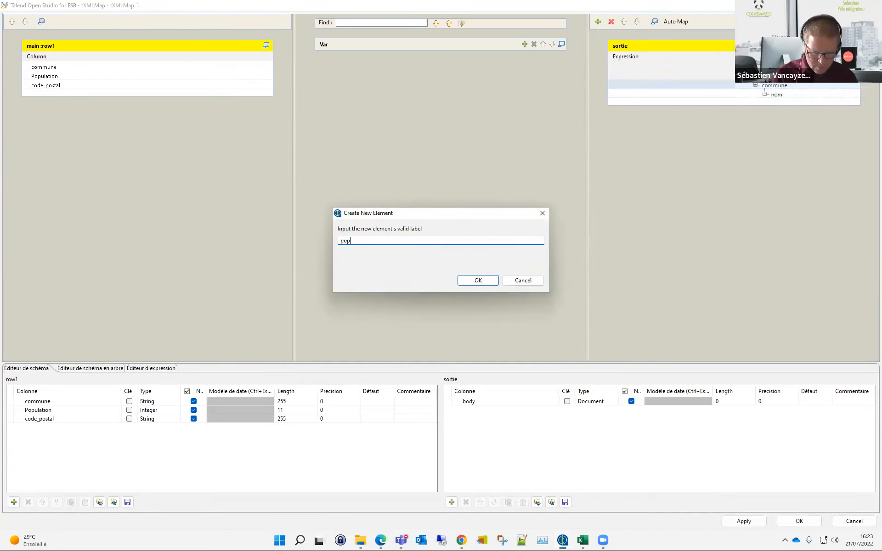
pyautogui.write('ulation')
pyautogui.press('Return')
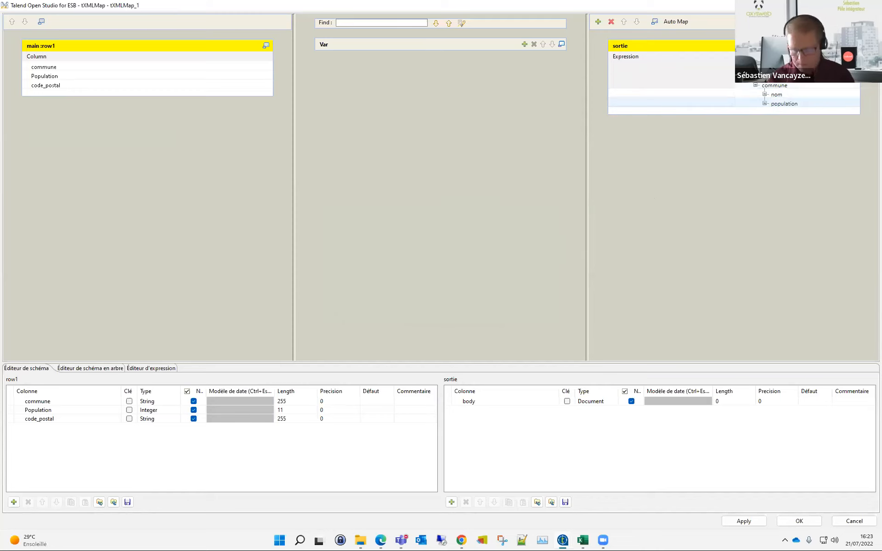
# Step: Create a sub-element named codepostale under the commune element of the sortie output
pyautogui.rightClick(773, 86)
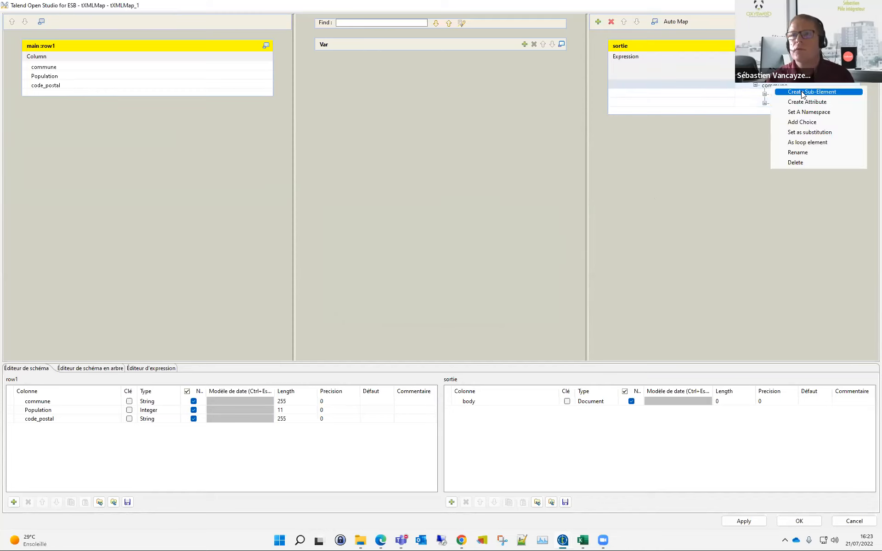
pyautogui.click(800, 92)
pyautogui.write('cod')
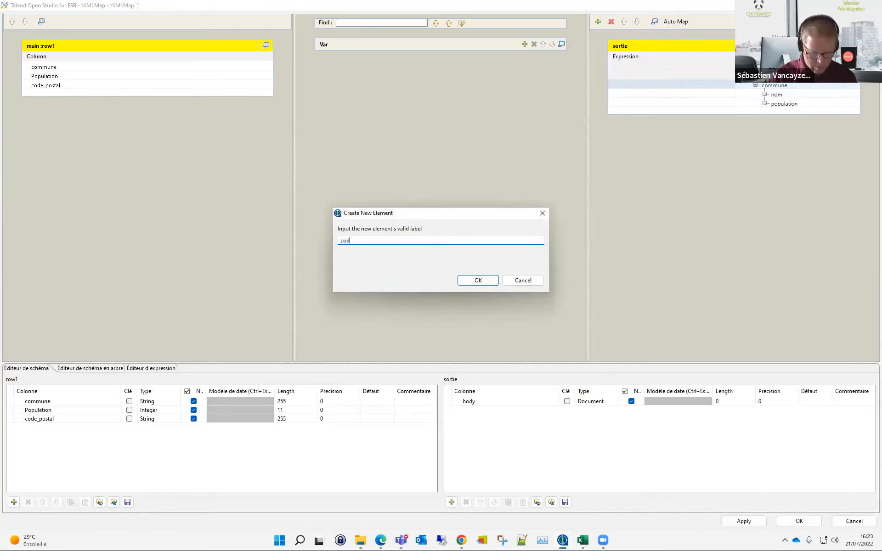
pyautogui.write('epostale')
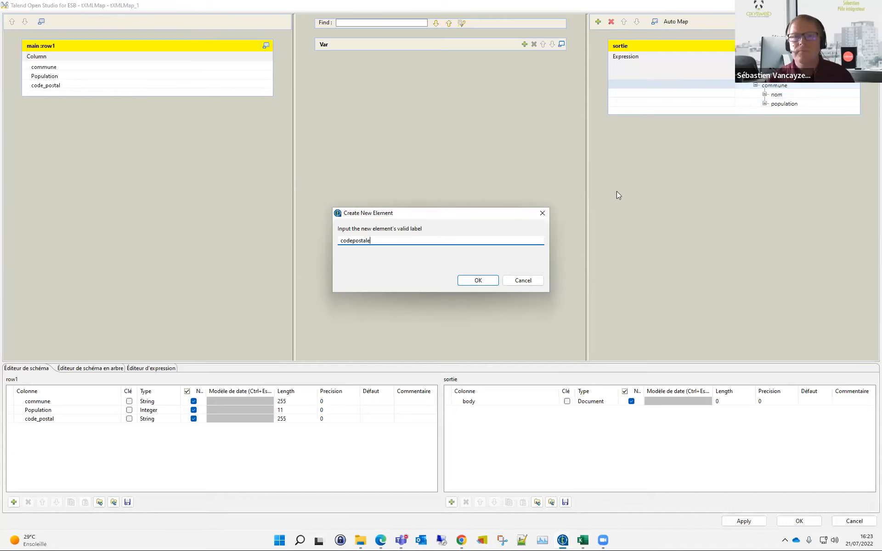
pyautogui.press('Return')
# Step: Map row1's commune, Population and code_postal columns to the nom, population and codepostale elements of the sortie output
pyautogui.moveTo(237, 68); pyautogui.dragTo(681, 94)
pyautogui.moveTo(248, 77); pyautogui.dragTo(618, 106)
pyautogui.moveTo(220, 89); pyautogui.dragTo(670, 112)
# Step: Set the sortie output's All in one property to true and save the tXMLMap_1 mapping
pyautogui.click(816, 113)
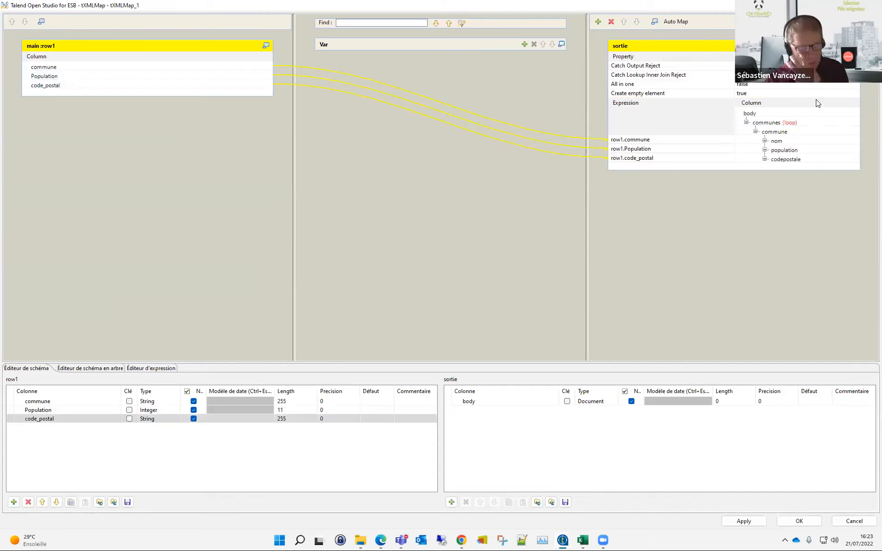
pyautogui.click(760, 87)
pyautogui.click(756, 86)
pyautogui.click(856, 84)
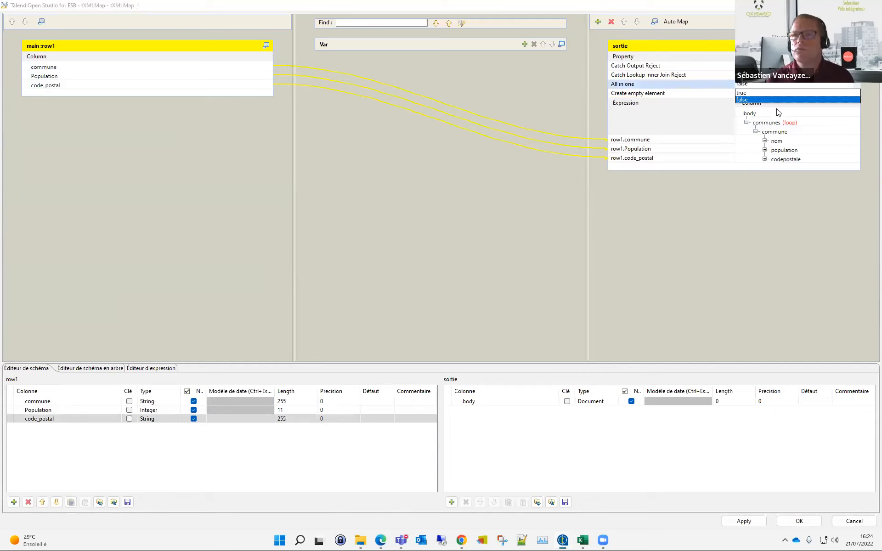
pyautogui.click(755, 92)
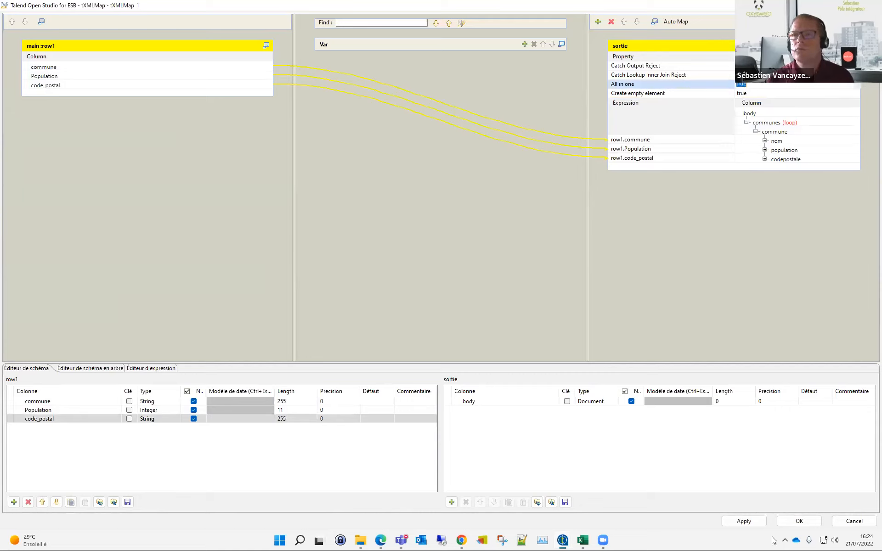
pyautogui.click(799, 521)
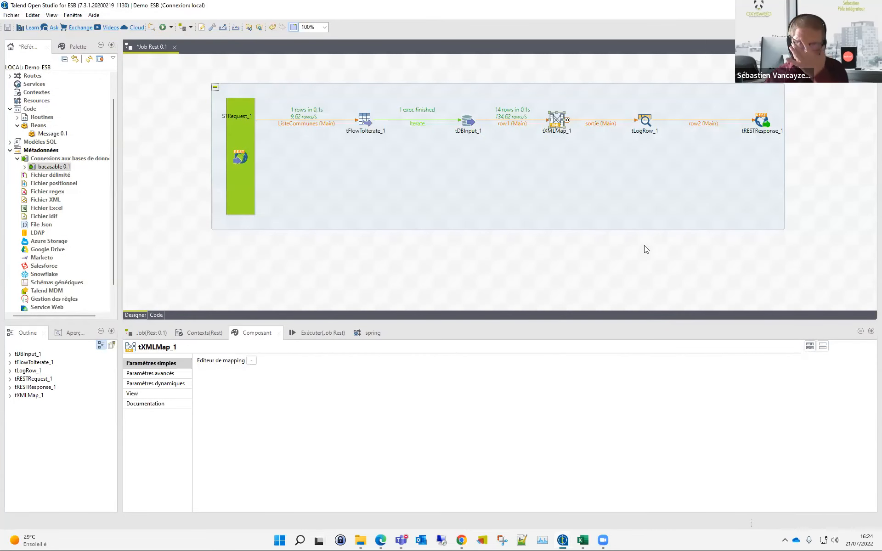
# Step: Shift tRESTResponse_1 slightly closer to tLogRow_1 and run the Rest job
pyautogui.click(321, 333)
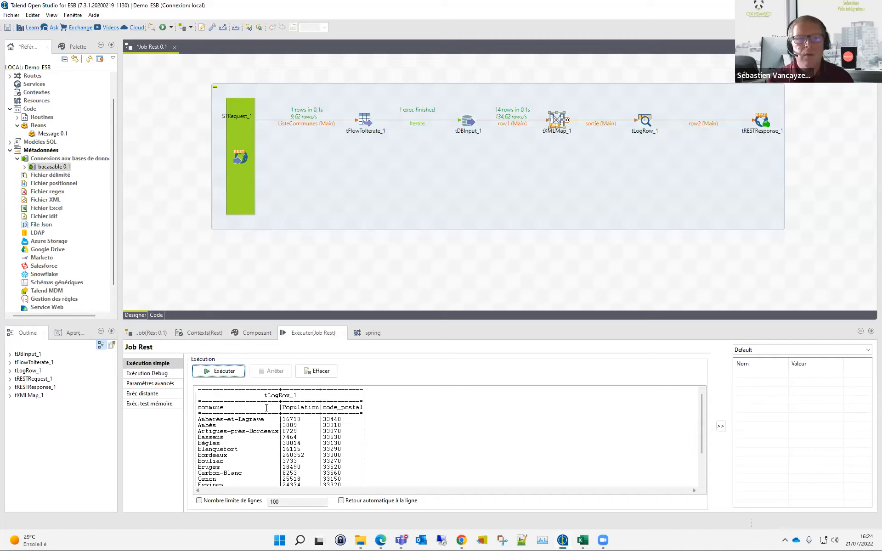
pyautogui.scroll(-1, 274, 443)
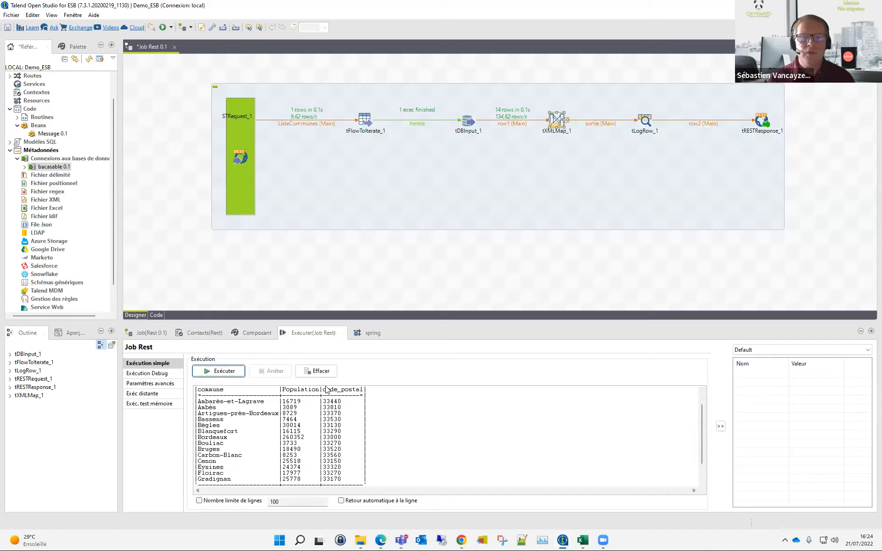
pyautogui.moveTo(758, 121); pyautogui.dragTo(743, 120)
pyautogui.click(706, 73)
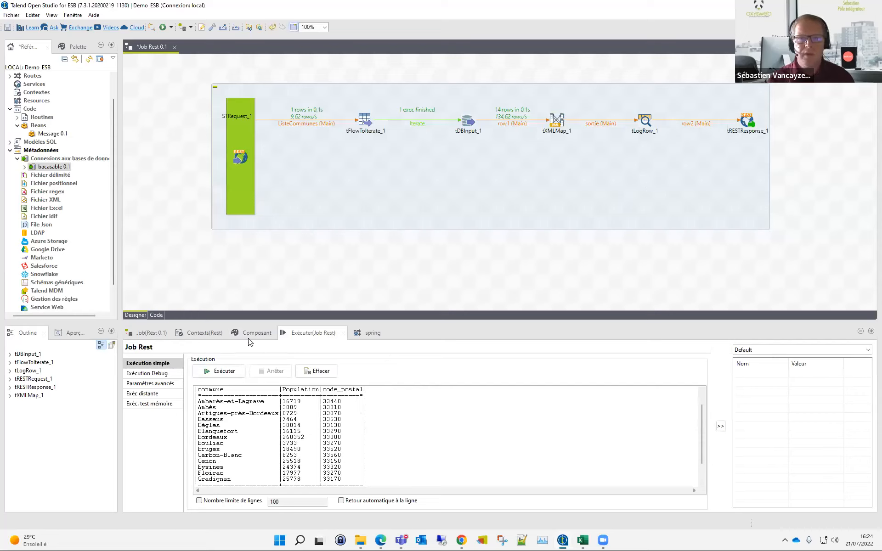
pyautogui.click(224, 370)
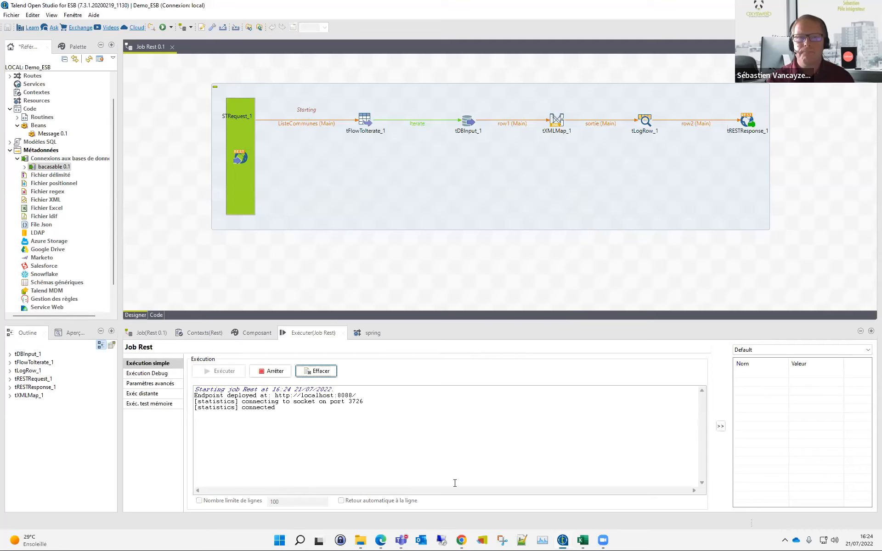
# Step: Check the published server address in the run log, then reload localhost:8088/communes in the Edge browser
pyautogui.click(380, 540)
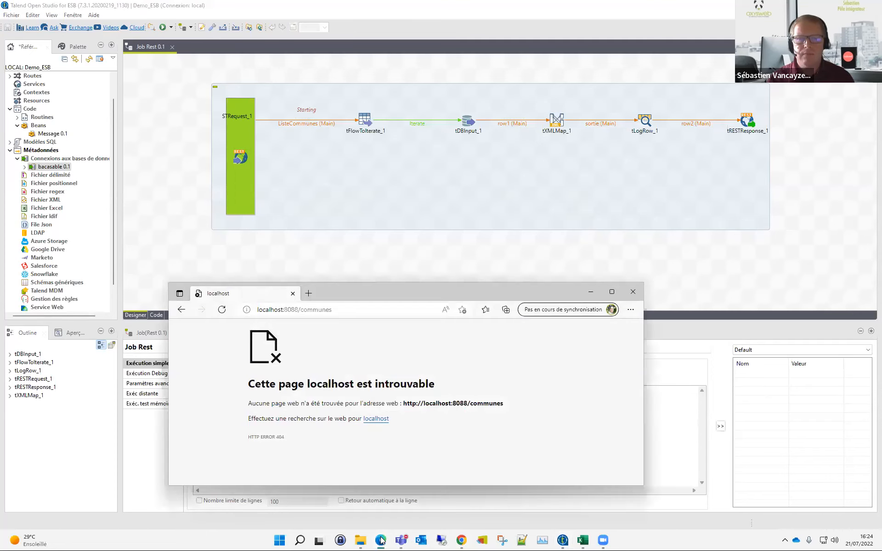
pyautogui.click(380, 540)
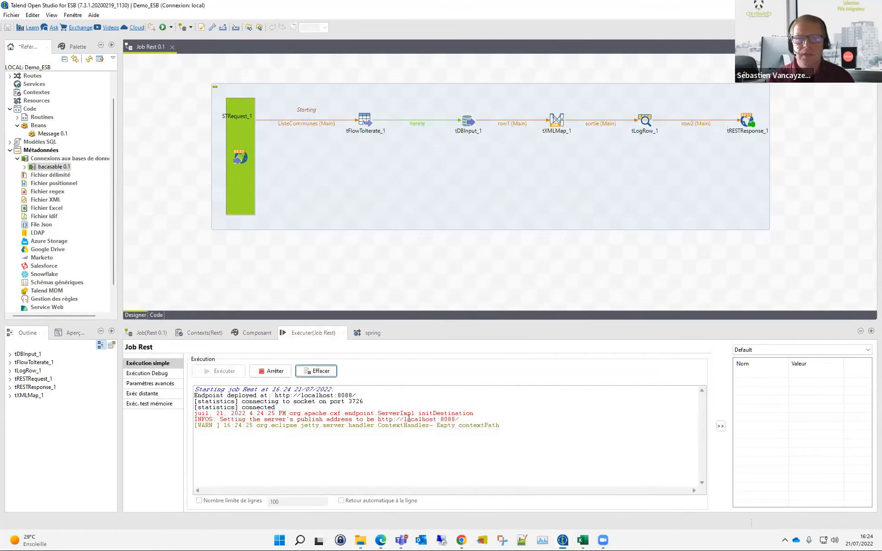
pyautogui.moveTo(378, 419); pyautogui.dragTo(452, 421)
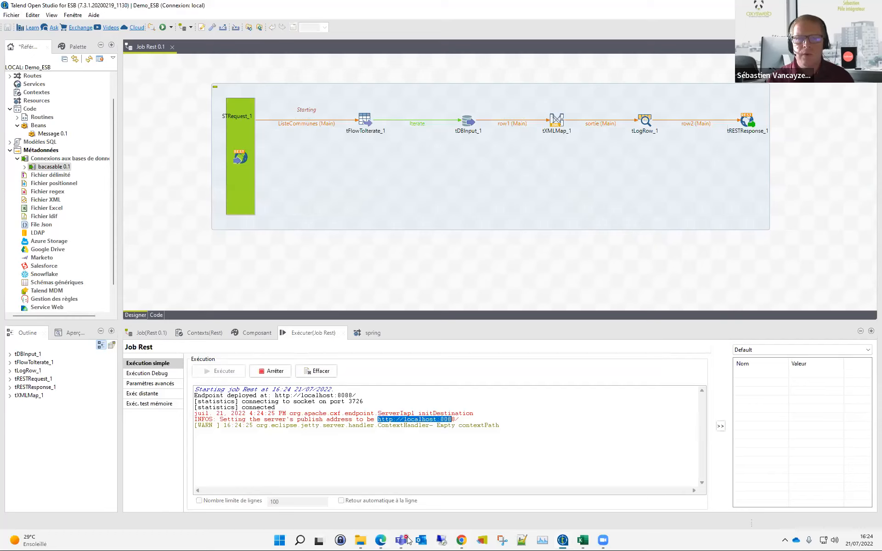
pyautogui.click(381, 540)
pyautogui.click(223, 311)
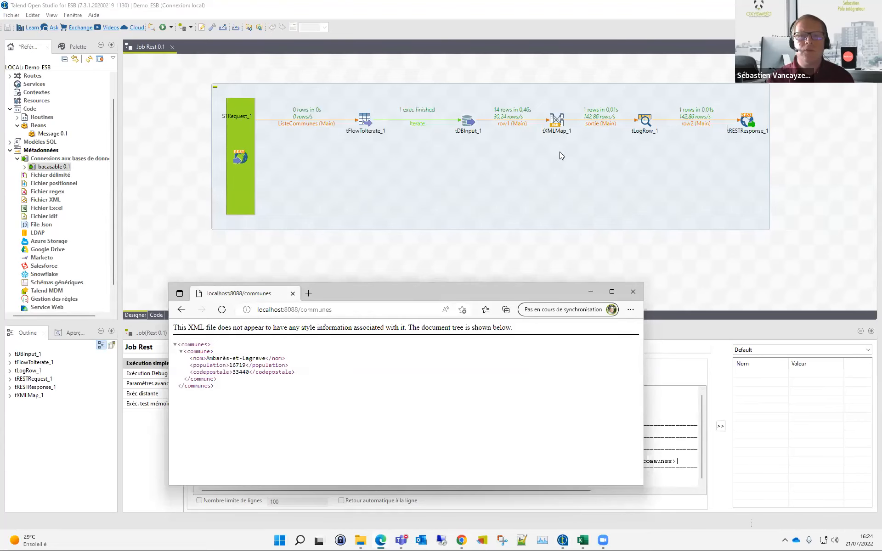
# Step: Define commune as the loop element of the sortie output in tXMLMap_1 and save the mapping
pyautogui.doubleClick(560, 121)
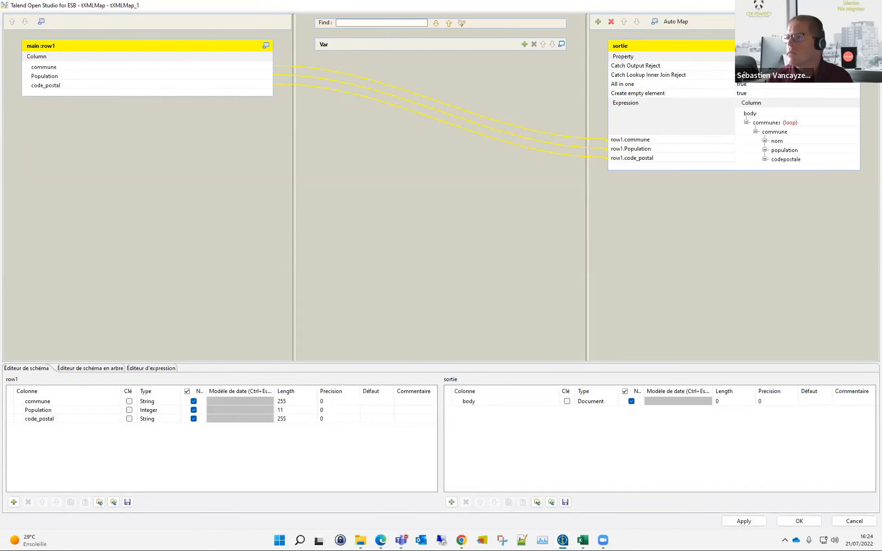
pyautogui.click(789, 133)
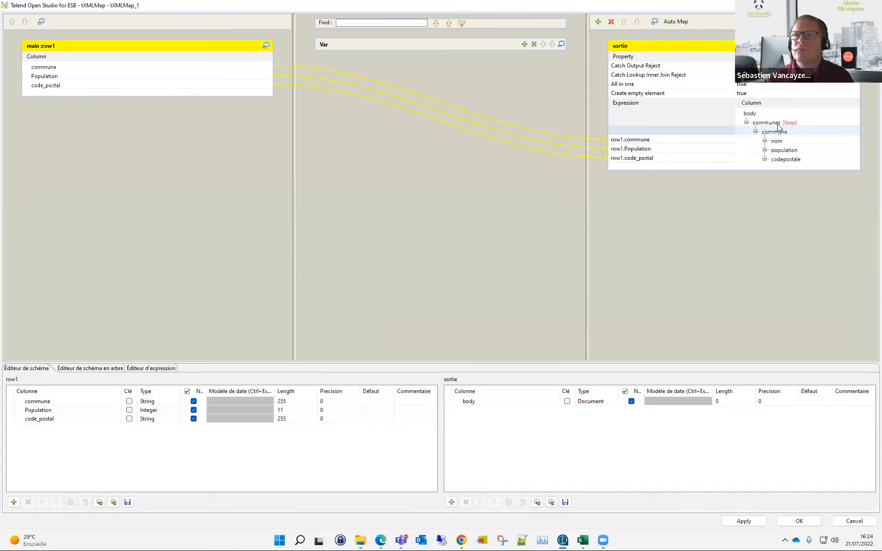
pyautogui.rightClick(783, 132)
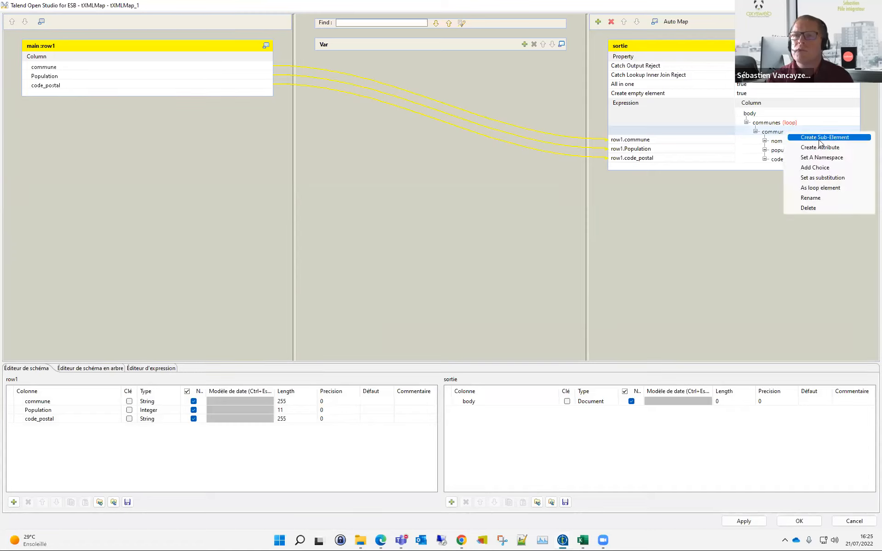
pyautogui.click(811, 189)
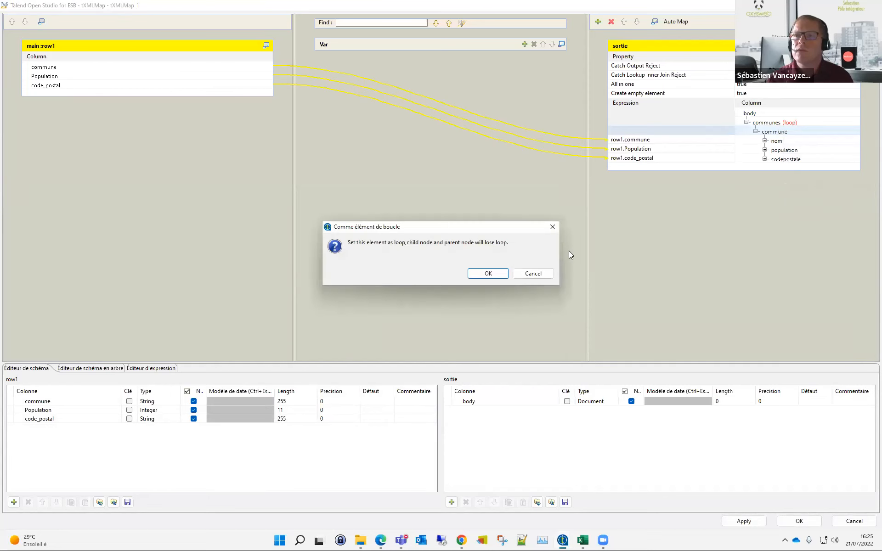
pyautogui.click(501, 275)
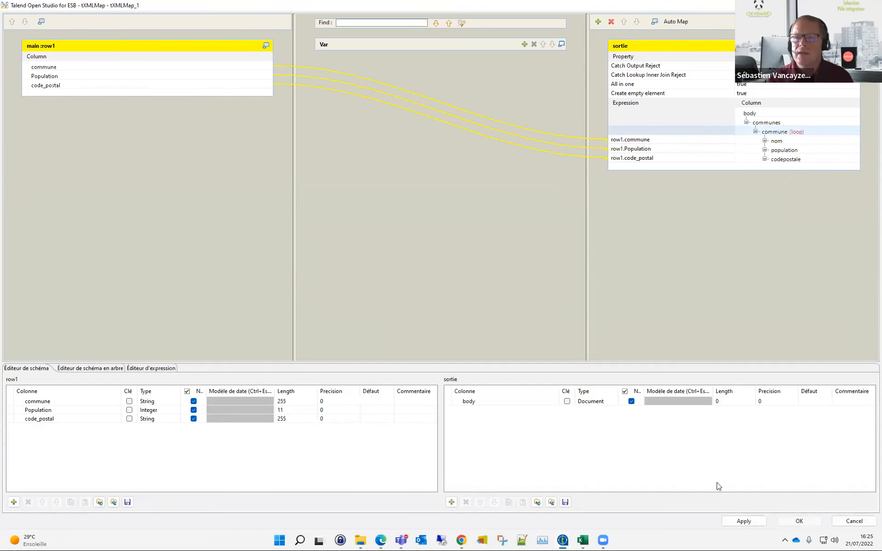
pyautogui.click(794, 521)
# Step: Restart the Rest job and reload localhost:8088/communes in Edge to examine the returned commune elements
pyautogui.click(274, 371)
pyautogui.click(222, 371)
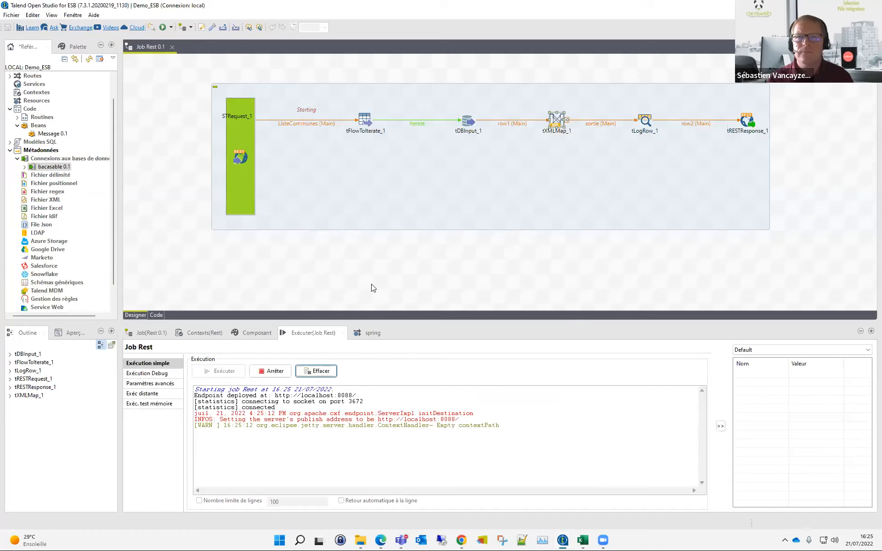
pyautogui.click(381, 540)
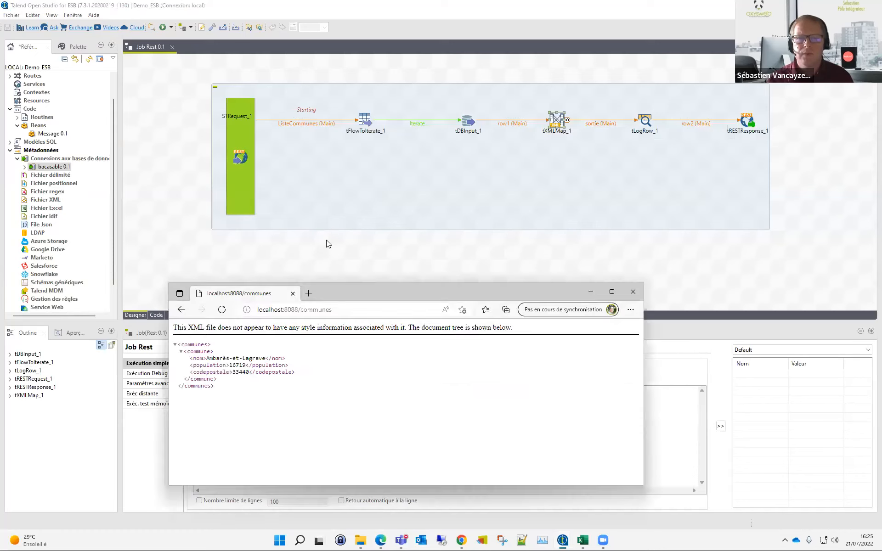
pyautogui.click(221, 310)
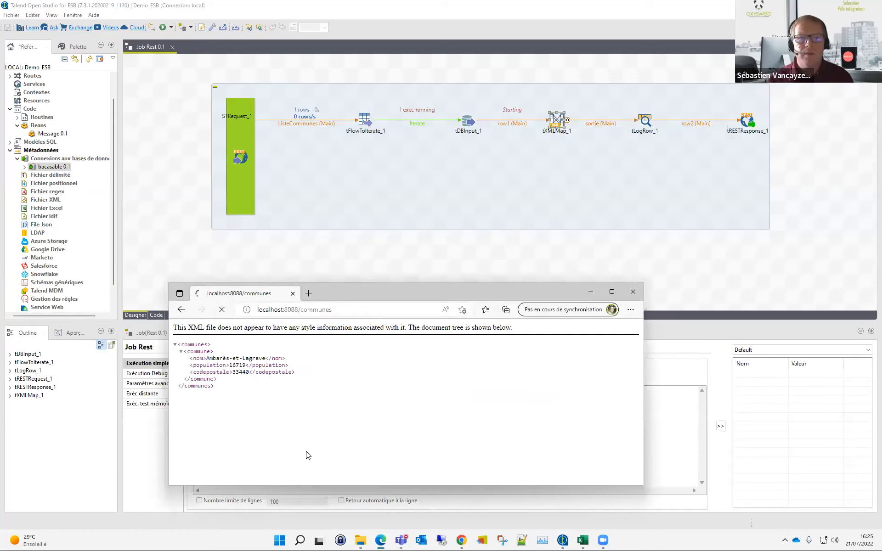
pyautogui.click(447, 324)
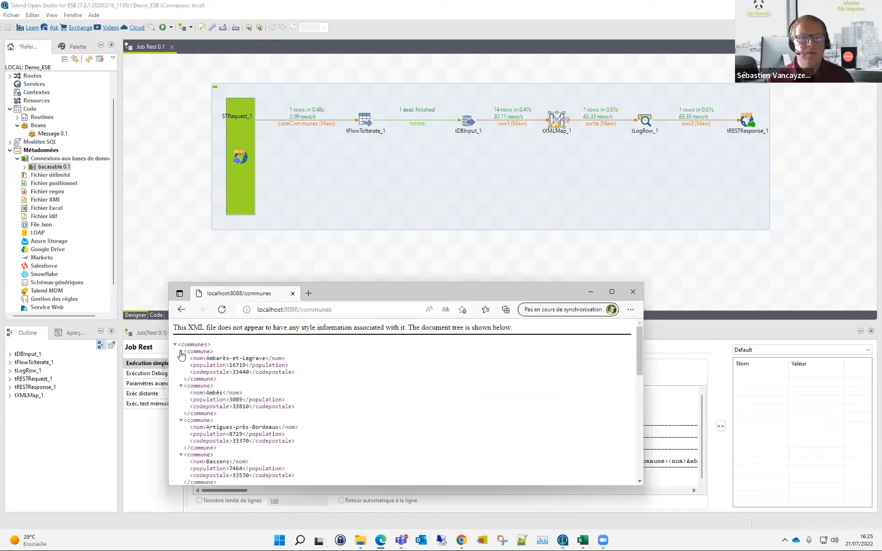
pyautogui.moveTo(222, 358); pyautogui.dragTo(233, 456)
pyautogui.scroll(-8, 320, 450)
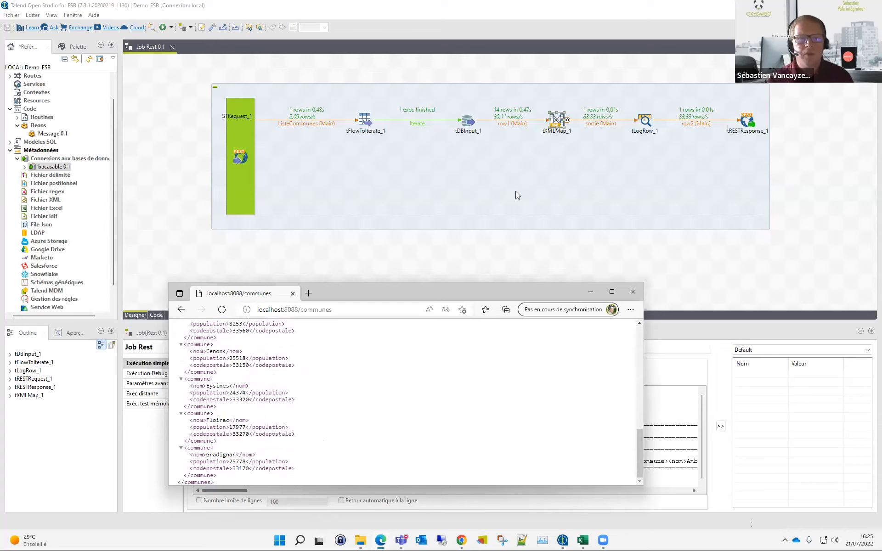
pyautogui.scroll(8, 247, 442)
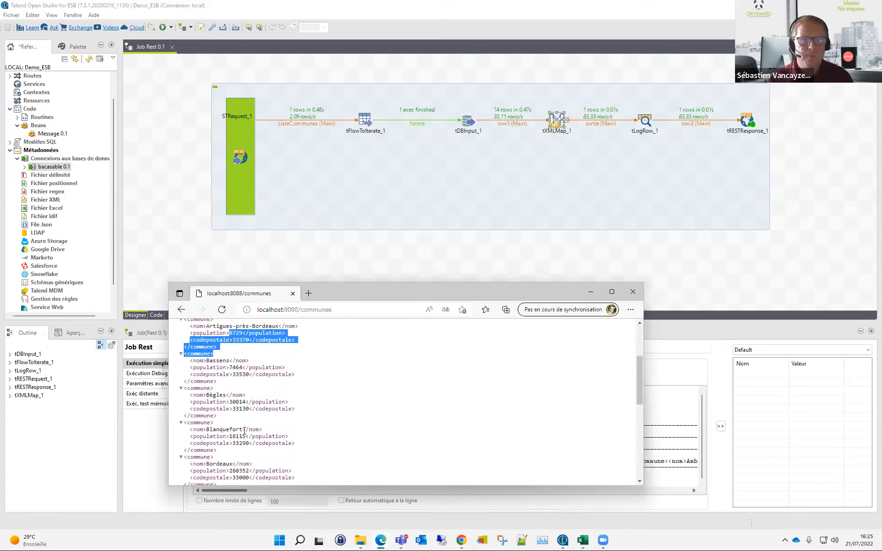
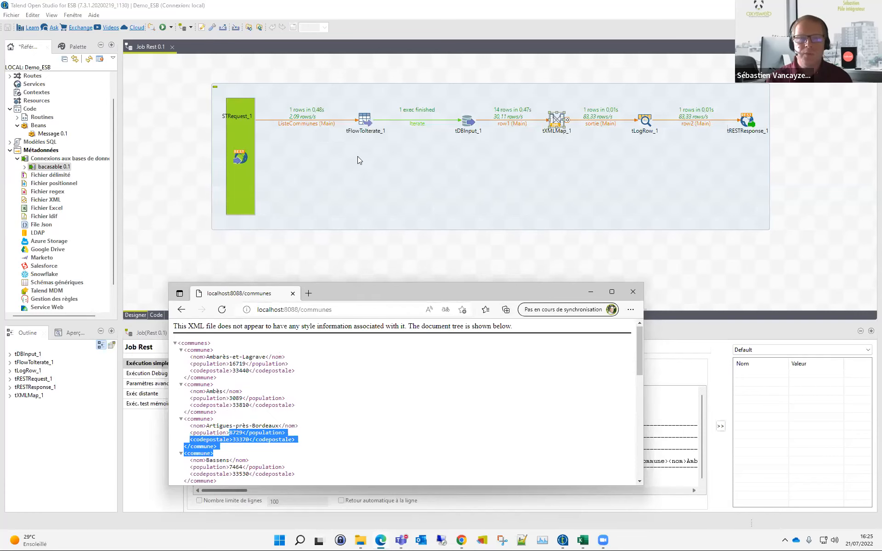
# Step: Stop the running Rest job and open the component settings of tRESTRequest_1
pyautogui.click(474, 279)
pyautogui.click(270, 370)
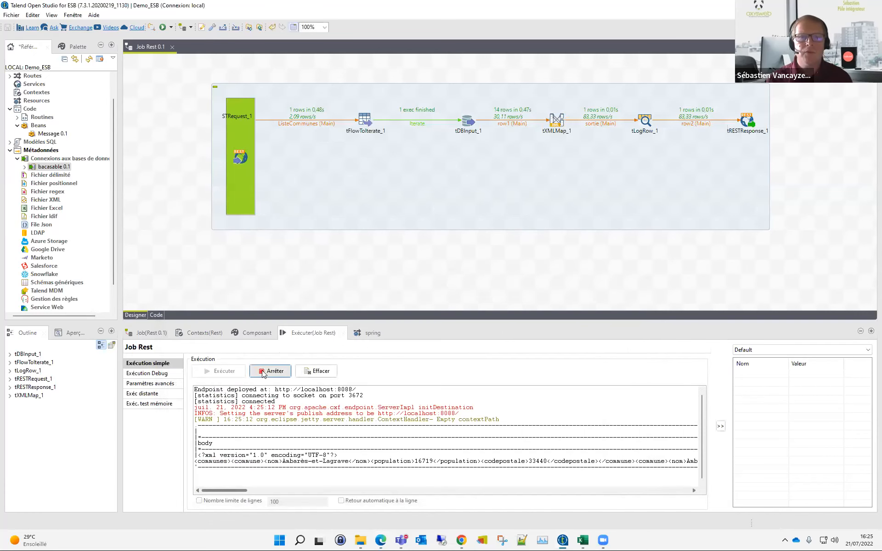
pyautogui.rightClick(252, 168)
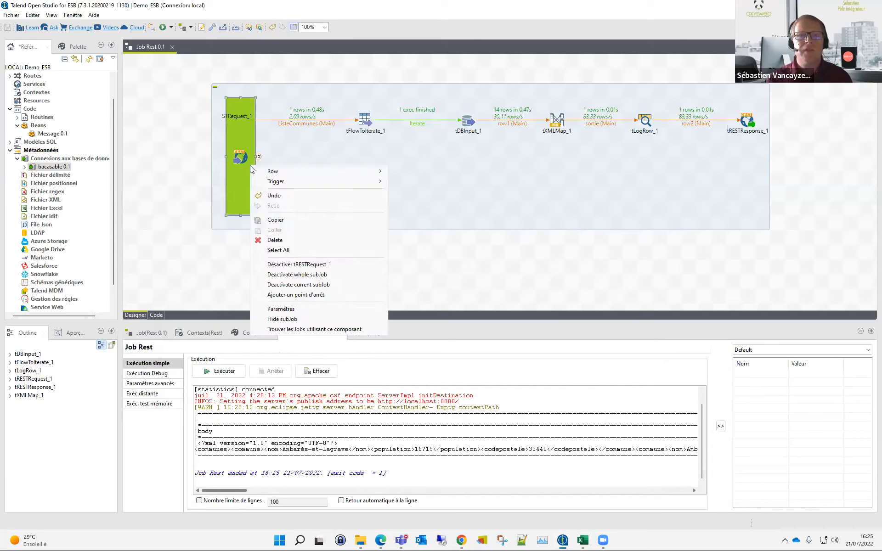
pyautogui.click(238, 188)
pyautogui.click(260, 333)
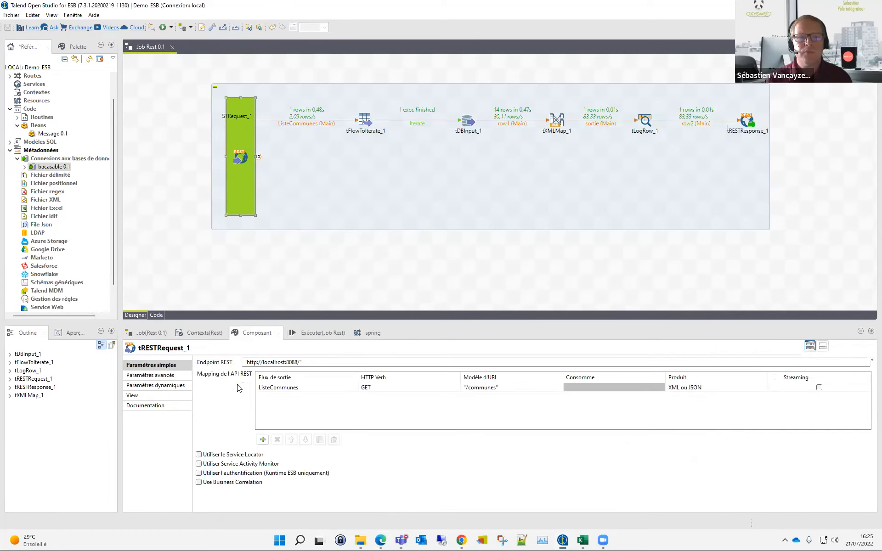
# Step: Add a second REST mapping with the output flow DetailCommunes and a single String schema column named cp
pyautogui.click(263, 440)
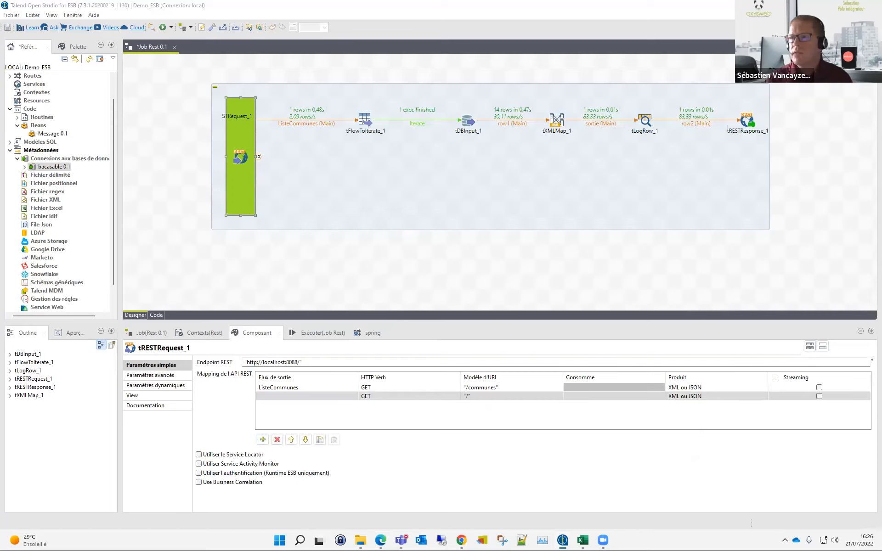
pyautogui.click(283, 396)
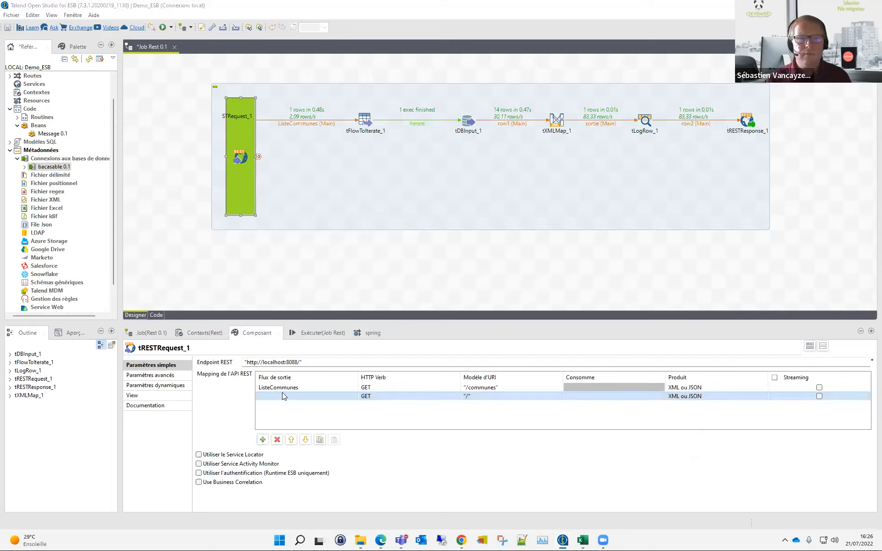
pyautogui.click(342, 398)
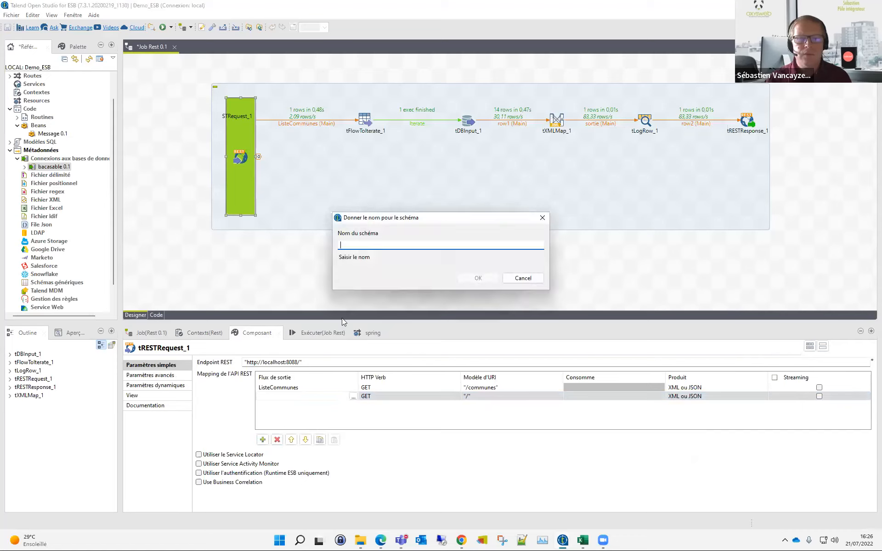
pyautogui.write('DetailCommunes')
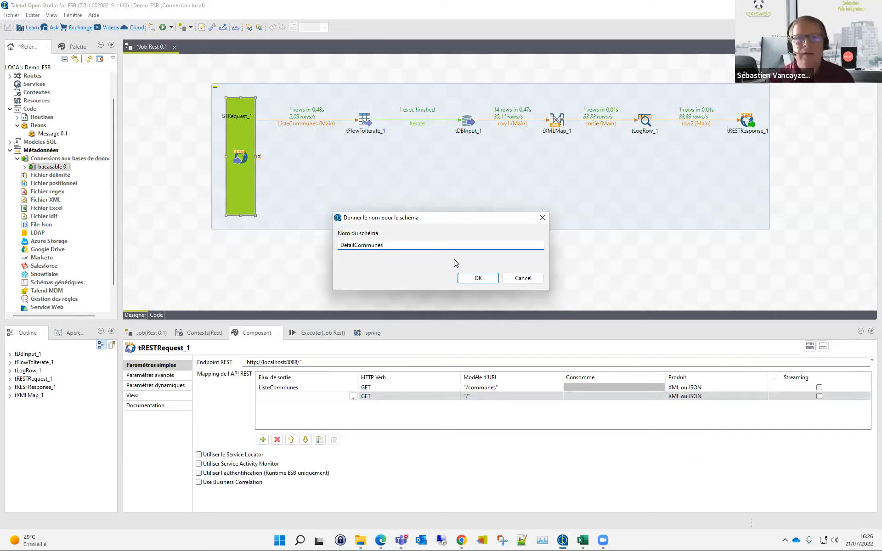
pyautogui.click(478, 278)
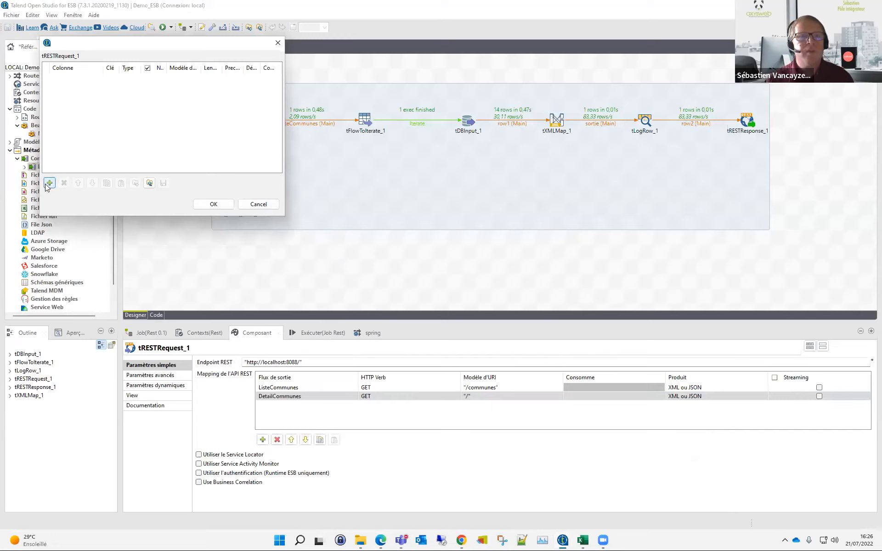
pyautogui.click(49, 183)
pyautogui.click(83, 80)
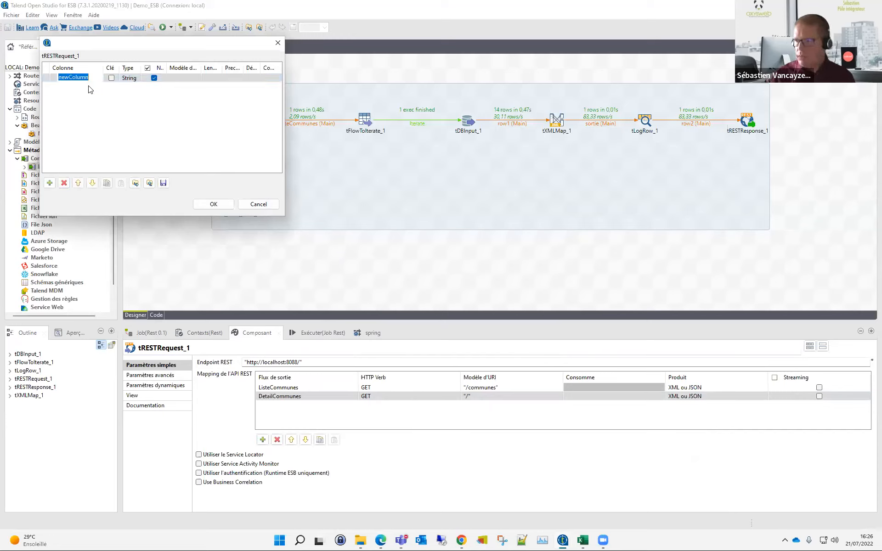
pyautogui.write('cp')
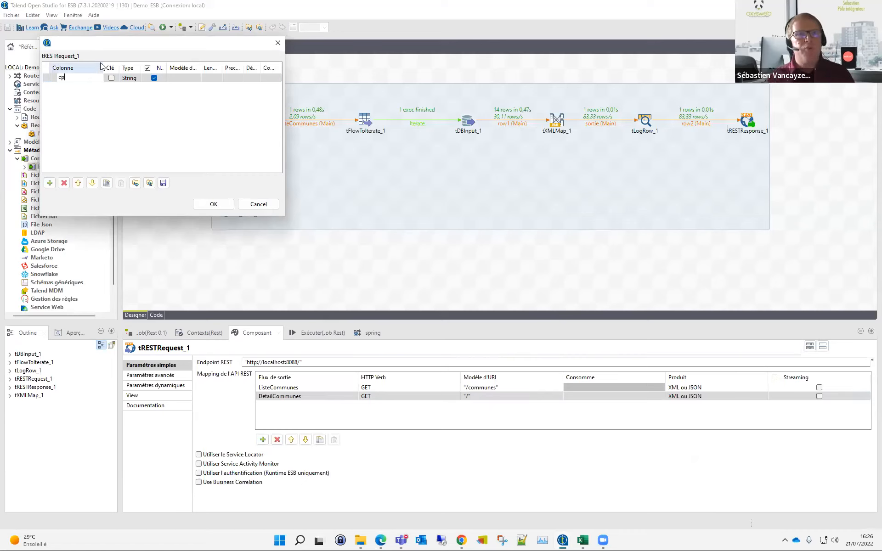
pyautogui.click(211, 203)
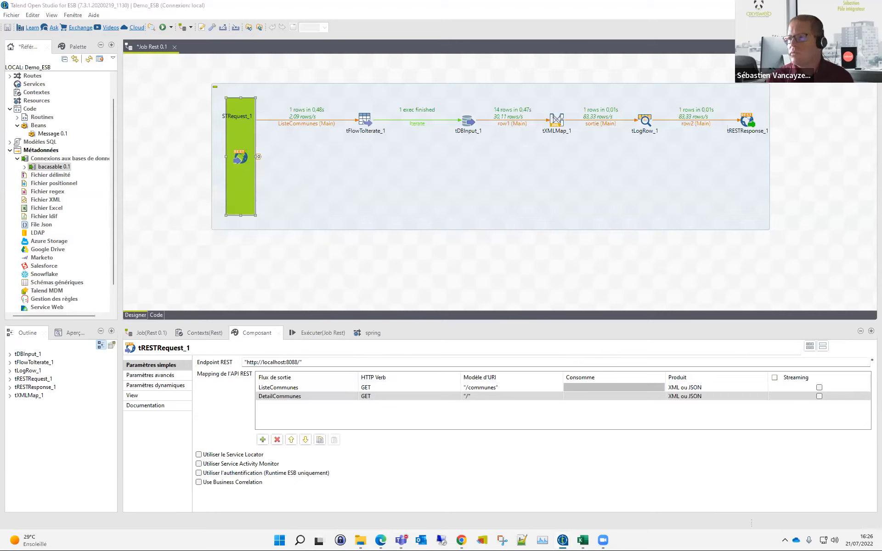
# Step: Set the URI pattern of the DetailCommunes mapping to "/commune/{cp}"
pyautogui.click(489, 397)
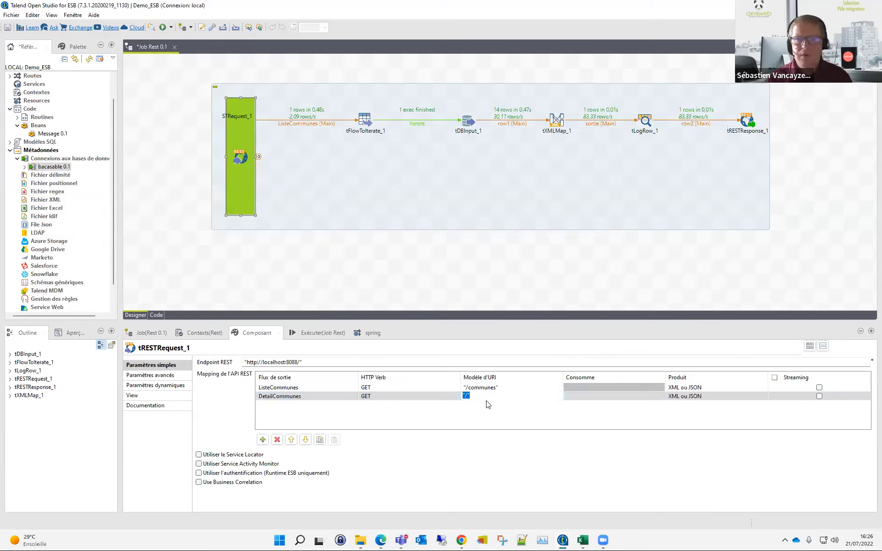
pyautogui.write('"/commune/{cp}"')
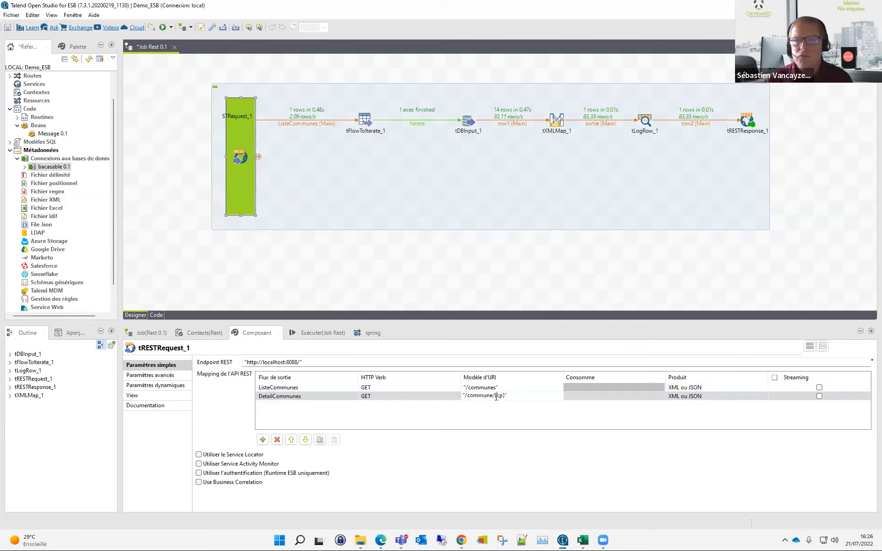
pyautogui.doubleClick(496, 396)
pyautogui.click(450, 201)
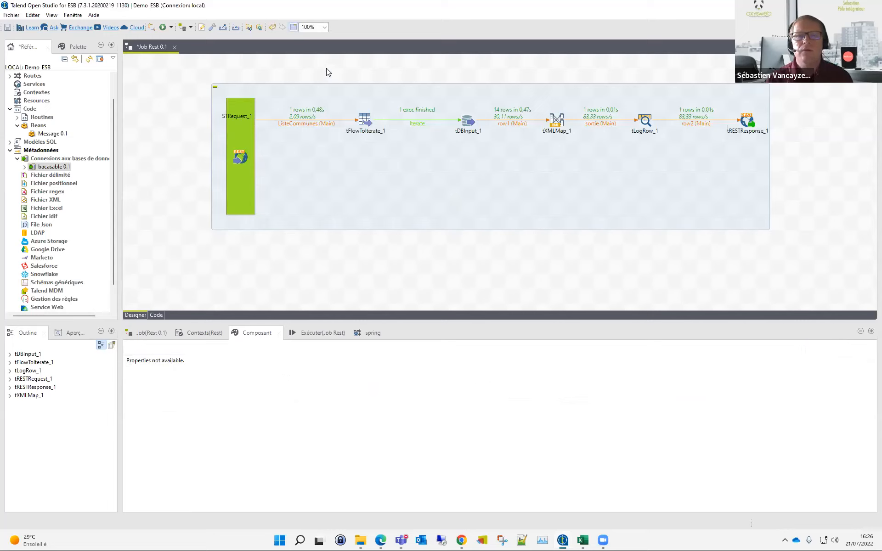
# Step: Duplicate the chain from tFlowToIterate_1 to tRESTResponse_1 and align the copy directly below the original
pyautogui.moveTo(325, 67); pyautogui.dragTo(801, 156)
pyautogui.hotkey('ctrl', 'c')
pyautogui.hotkey('ctrl', 'v')
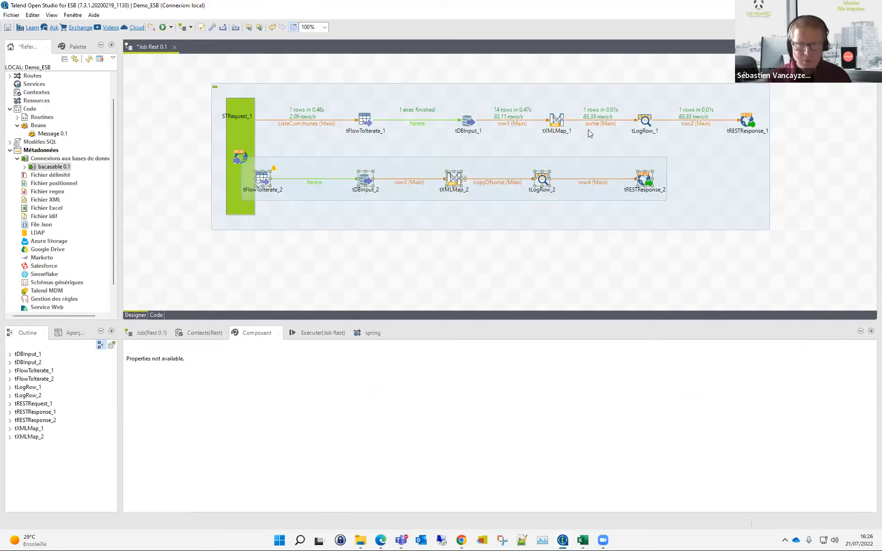
pyautogui.moveTo(355, 173); pyautogui.dragTo(458, 159)
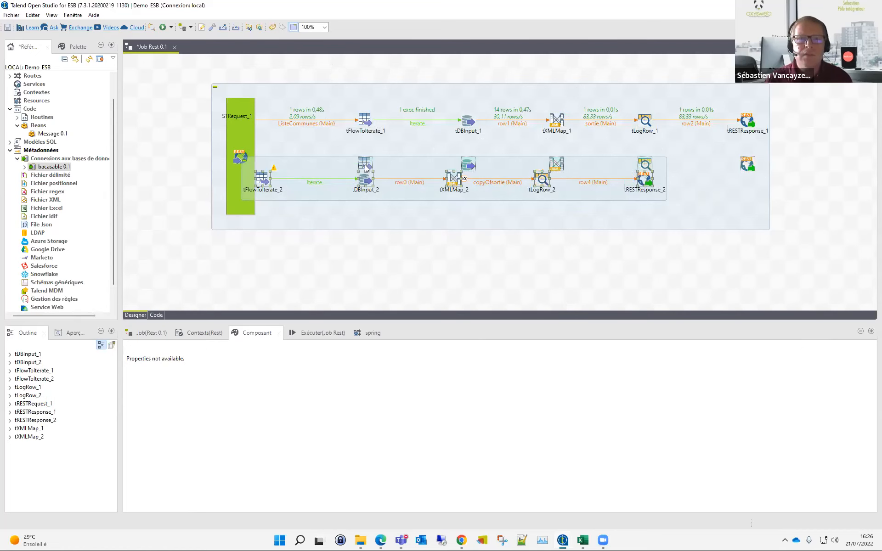
# Step: Connect tRESTRequest_1 to tFlowToIterate_2 with the DetailCommunes row
pyautogui.click(248, 173)
pyautogui.rightClick(244, 178)
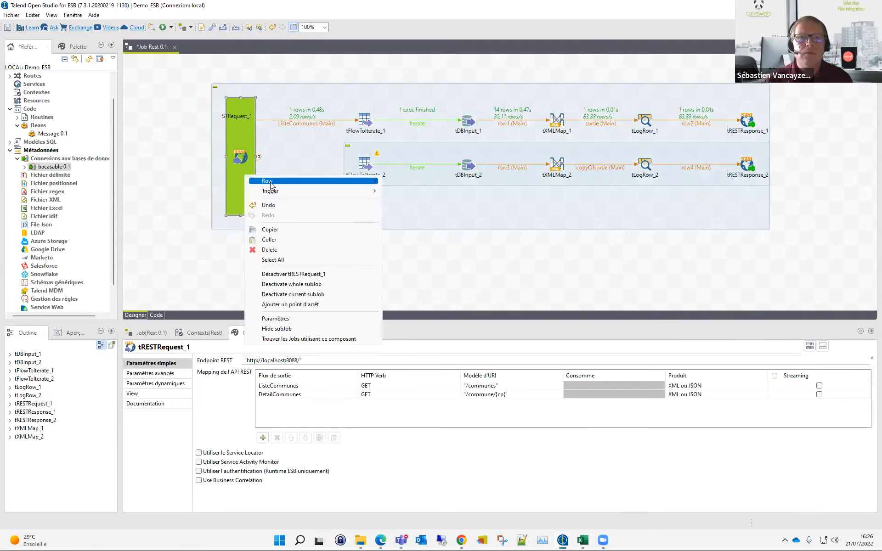
pyautogui.moveTo(268, 183)
pyautogui.click(419, 180)
pyautogui.click(366, 164)
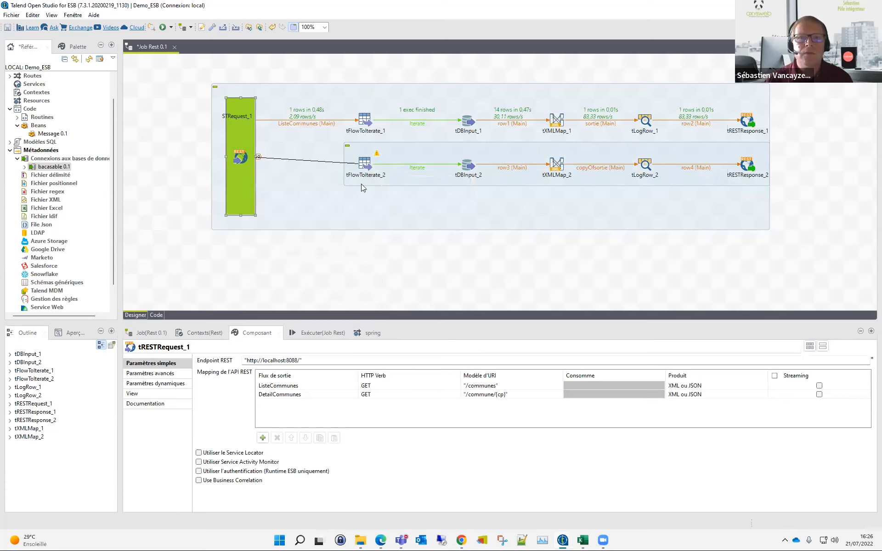
# Step: Check the settings of tDBInput_2 and tFlowToIterate_2, and expand tFlowToIterate_2's variables in the outline
pyautogui.click(469, 168)
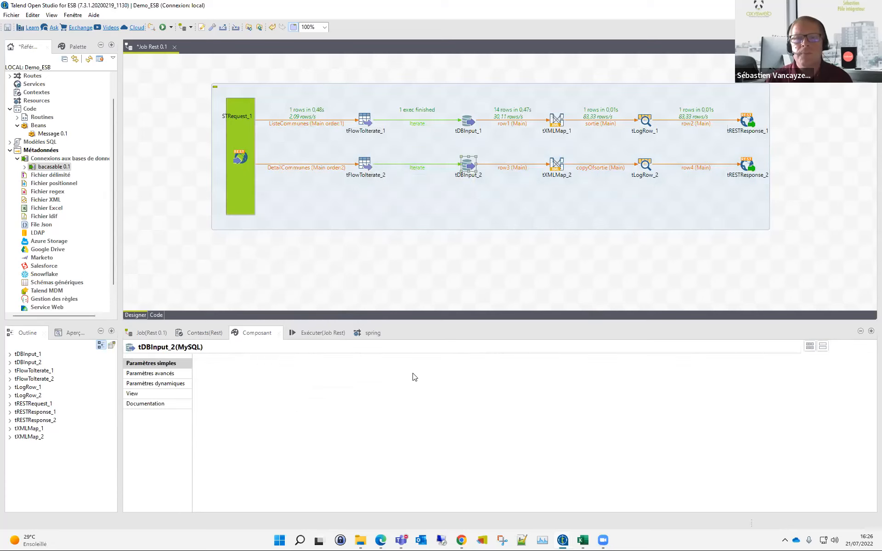
pyautogui.click(365, 164)
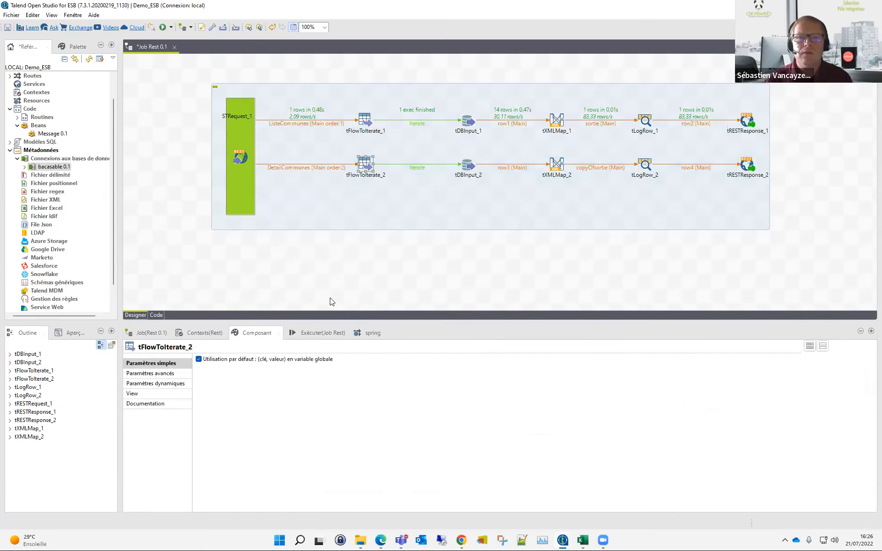
pyautogui.click(469, 168)
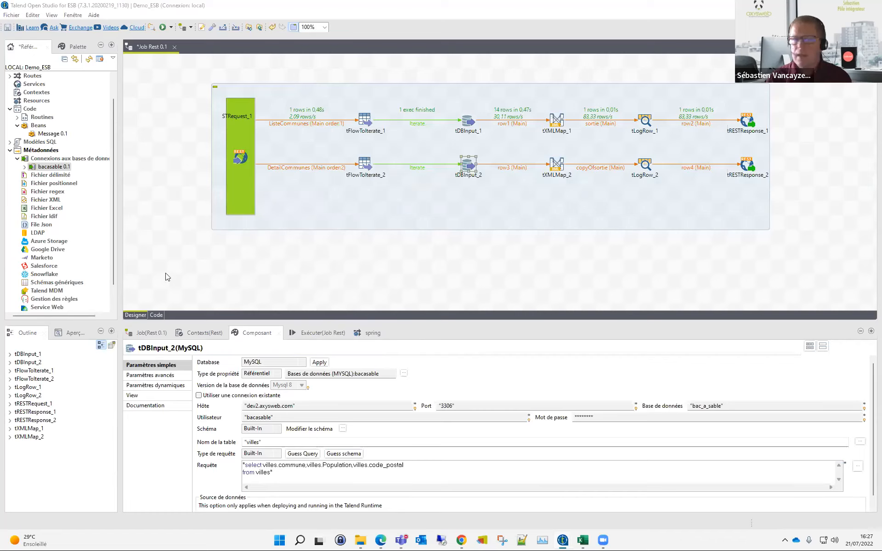
pyautogui.click(370, 171)
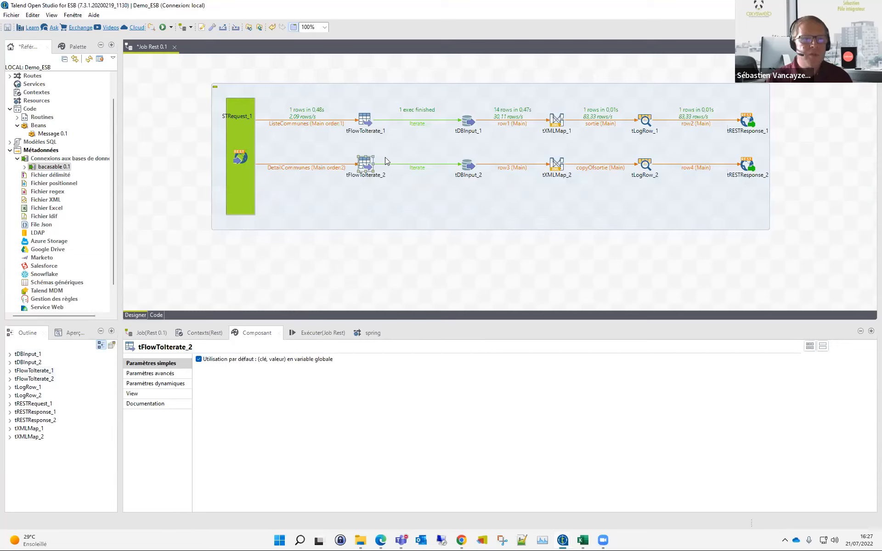
pyautogui.click(10, 378)
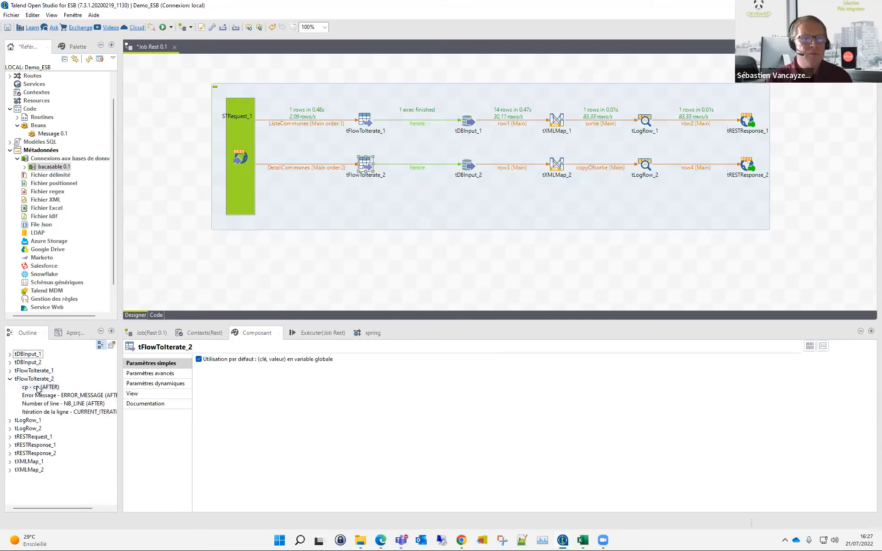
# Step: Extend the tDBInput_2 query with a where clause on villes.code_postal, leaving a quoted concatenation for the compared value
pyautogui.click(469, 166)
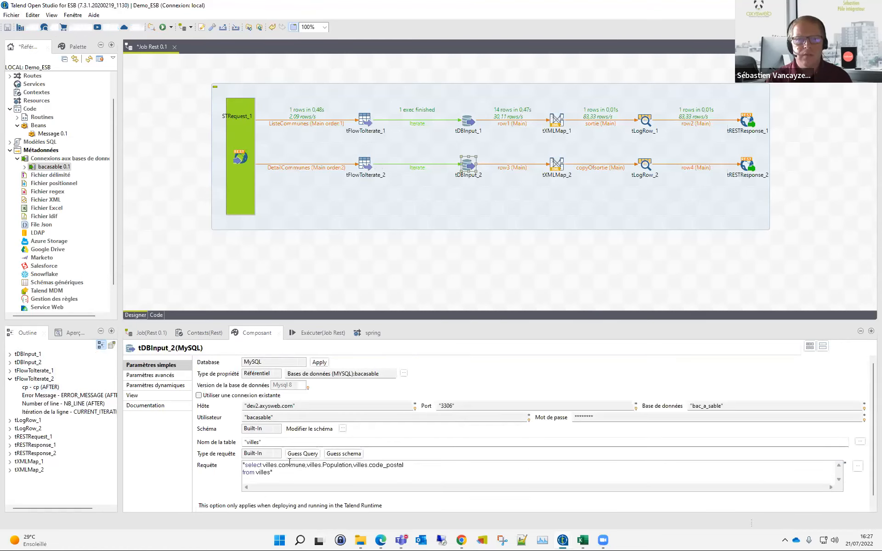
pyautogui.click(289, 461)
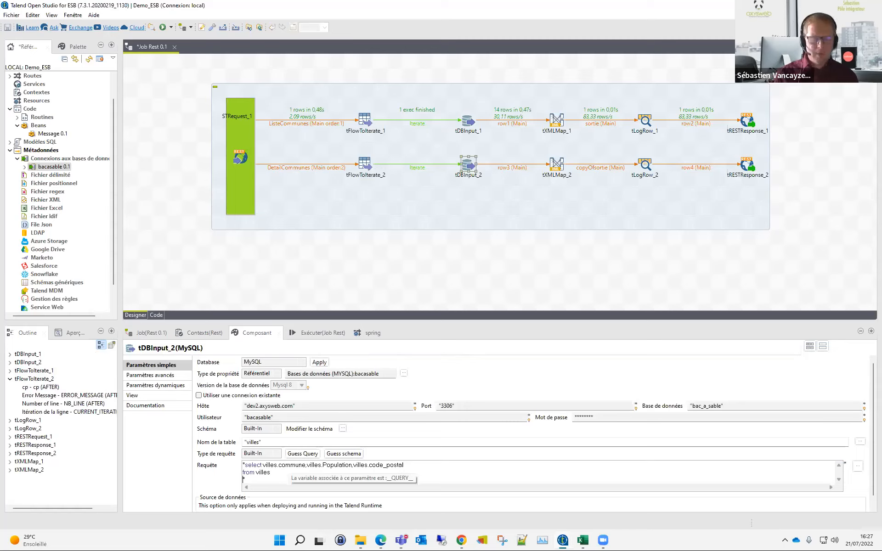
pyautogui.write('where')
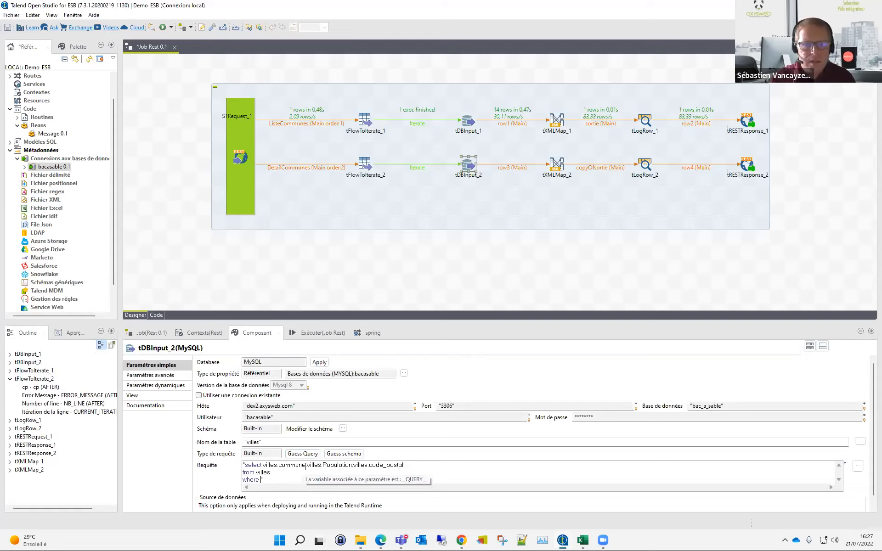
pyautogui.moveTo(354, 466); pyautogui.dragTo(405, 465)
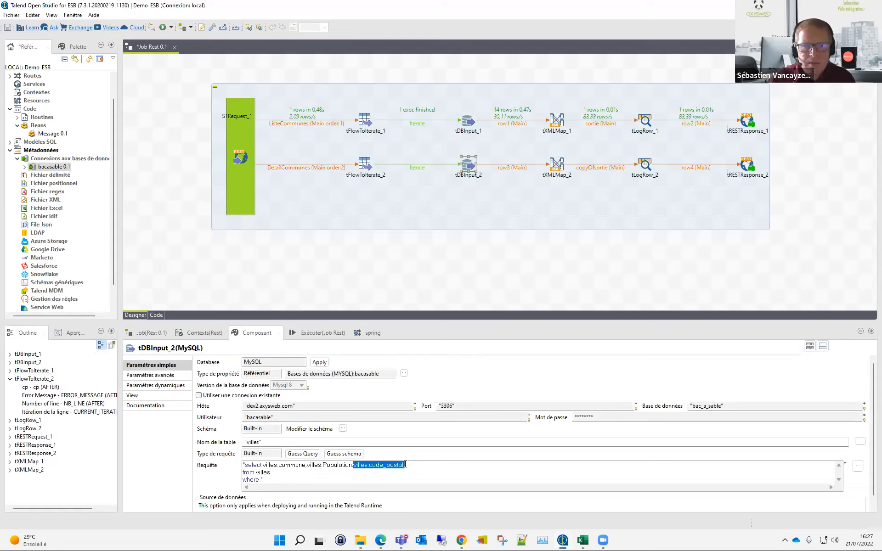
pyautogui.click(281, 479)
pyautogui.hotkey('ctrl', 'v')
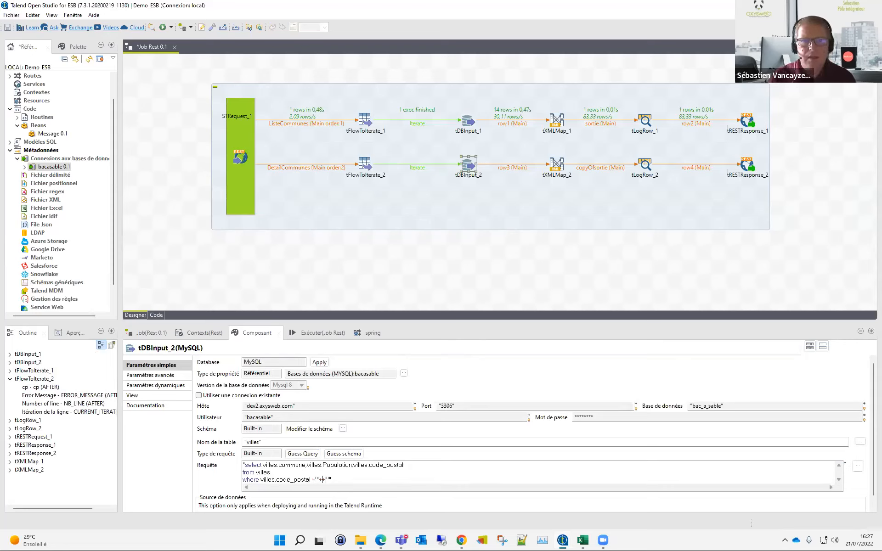
# Step: Insert tFlowToIterate_2's cp variable, ((String)globalMap.get("DetailCommunes.cp")), between the plus signs of the where clause
pyautogui.moveTo(46, 387); pyautogui.dragTo(443, 479)
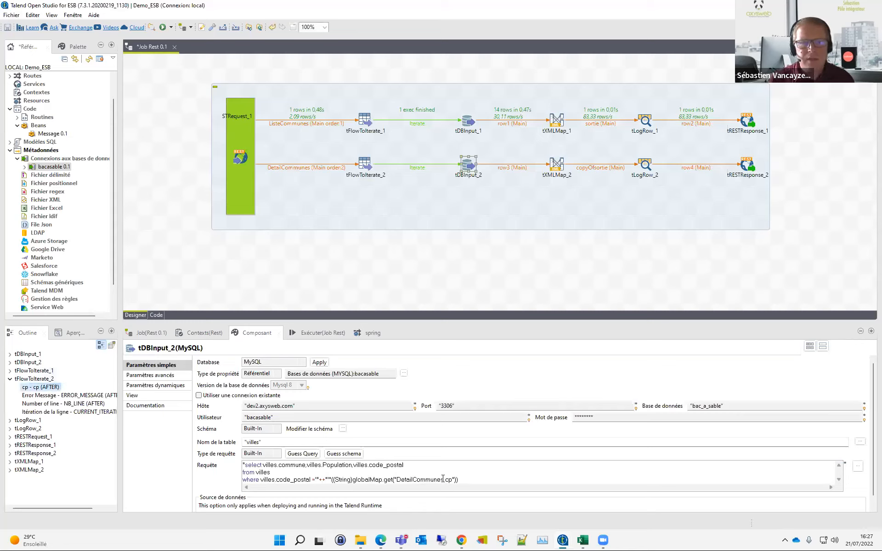
pyautogui.moveTo(332, 479); pyautogui.dragTo(458, 481)
pyautogui.hotkey('ctrl', 'c')
pyautogui.press('BackSpace')
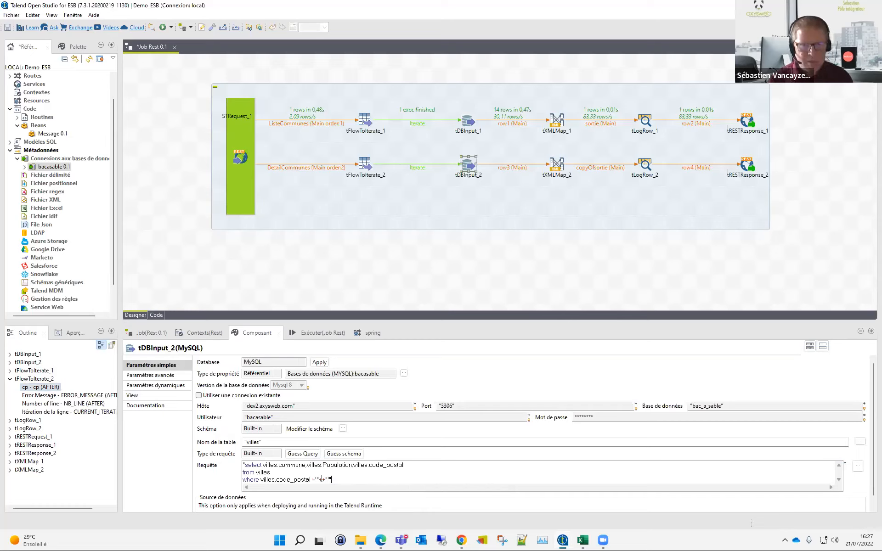
pyautogui.hotkey('ctrl', 'v')
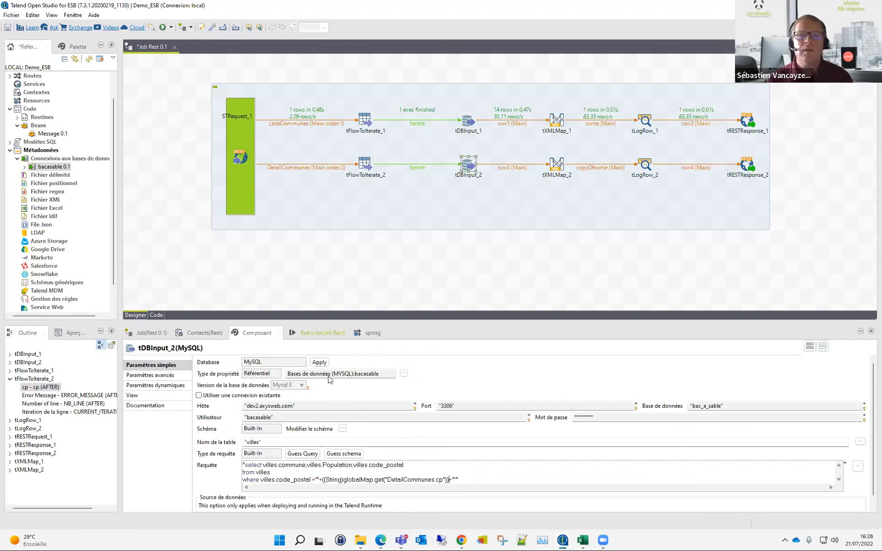
# Step: Run the Rest job and reload localhost:8088/communes in Edge, with the browser window moved clear of the run log
pyautogui.click(317, 332)
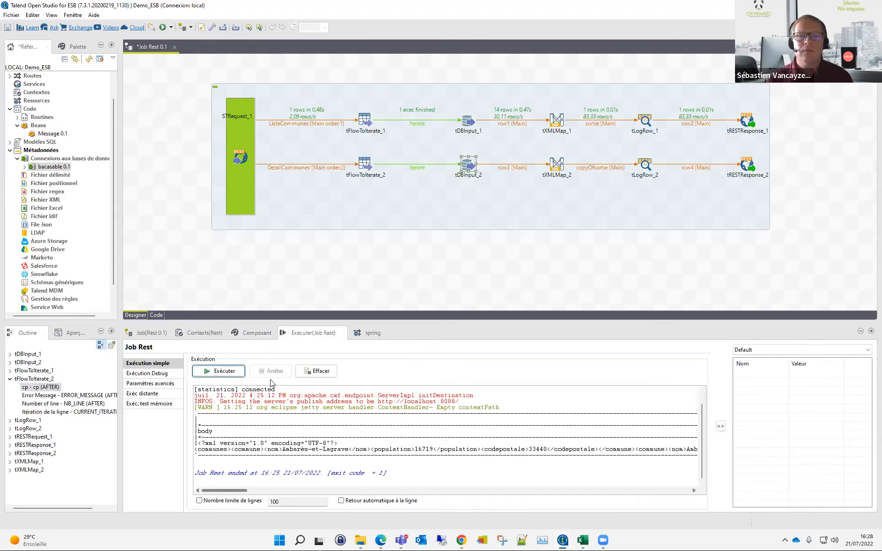
pyautogui.click(238, 373)
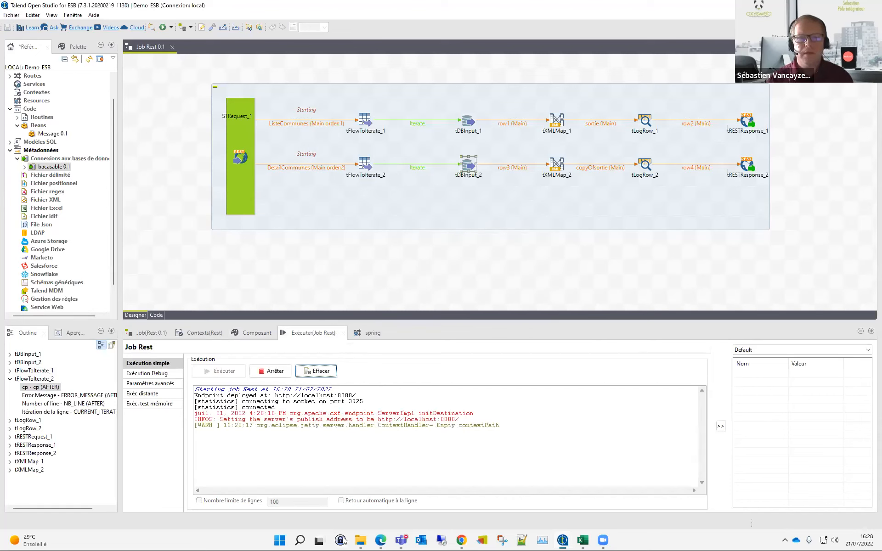
pyautogui.click(380, 540)
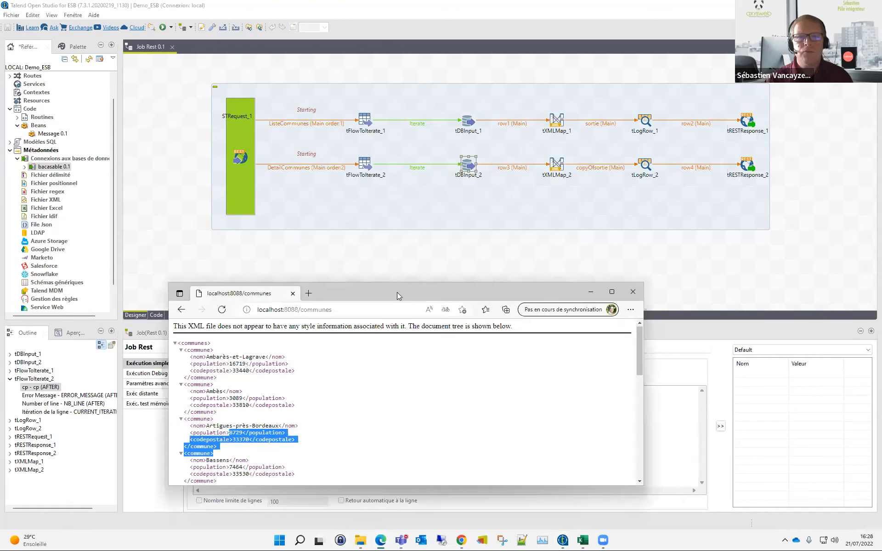
pyautogui.moveTo(397, 292); pyautogui.dragTo(556, 321)
pyautogui.click(381, 338)
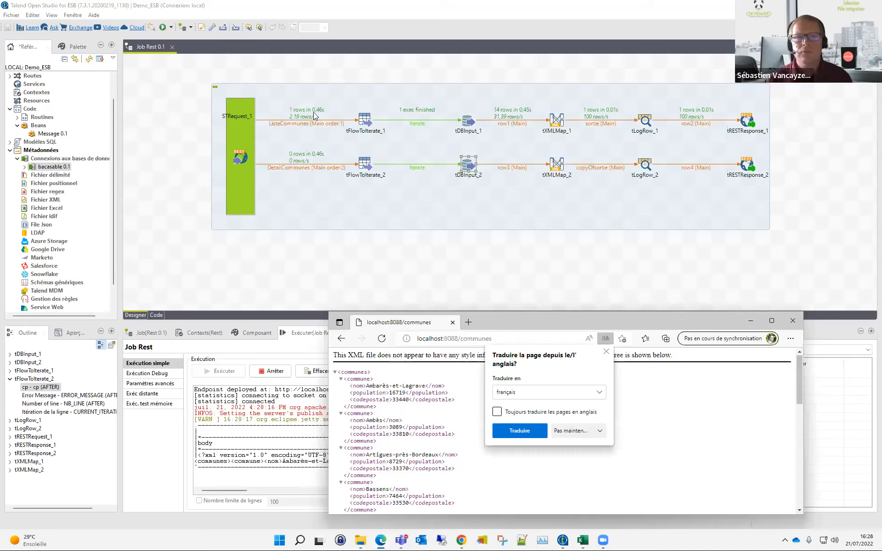
# Step: Dismiss the translation offer and load localhost:8088/commune/33440 in Edge to test the detail route
pyautogui.click(608, 353)
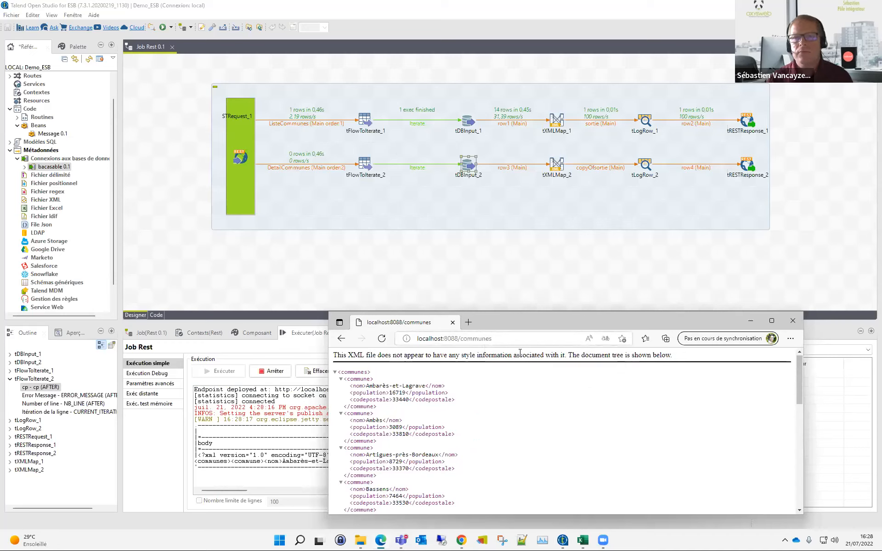
pyautogui.click(511, 341)
pyautogui.click(497, 340)
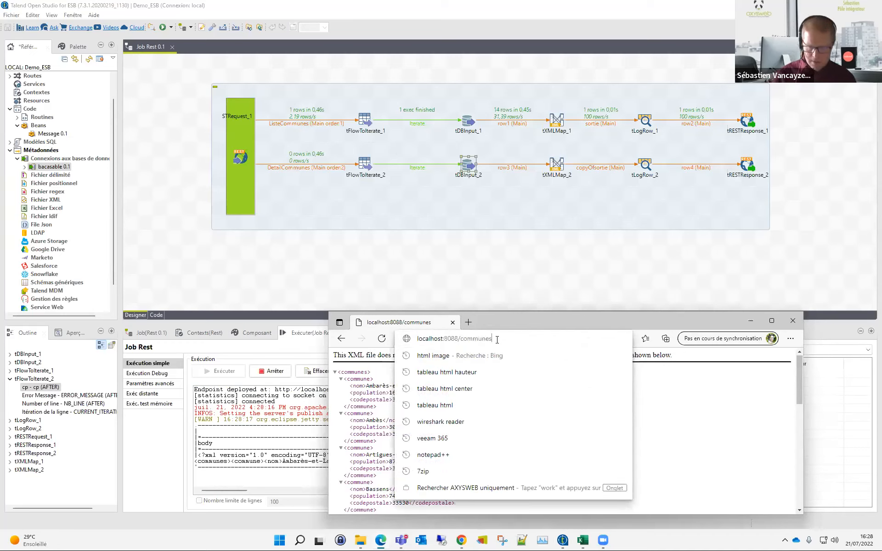
pyautogui.press('BackSpace')
pyautogui.write('/')
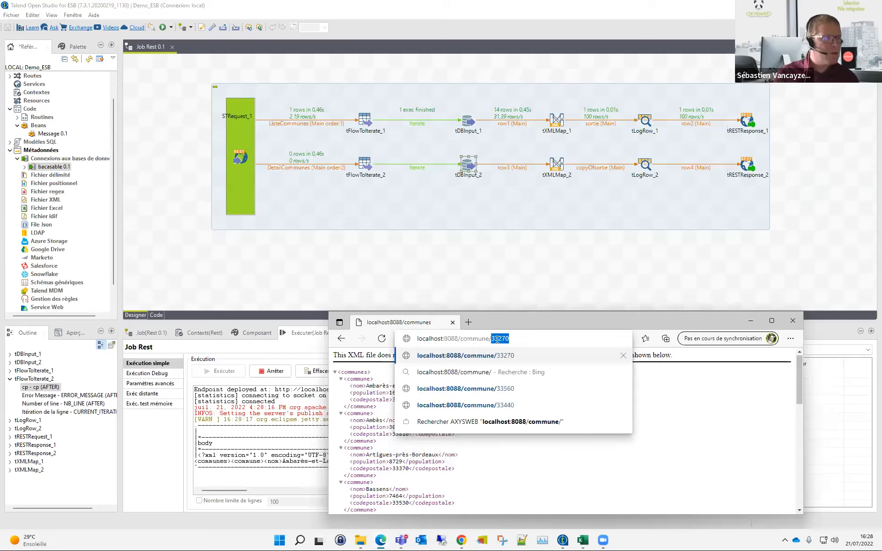
pyautogui.write('33440')
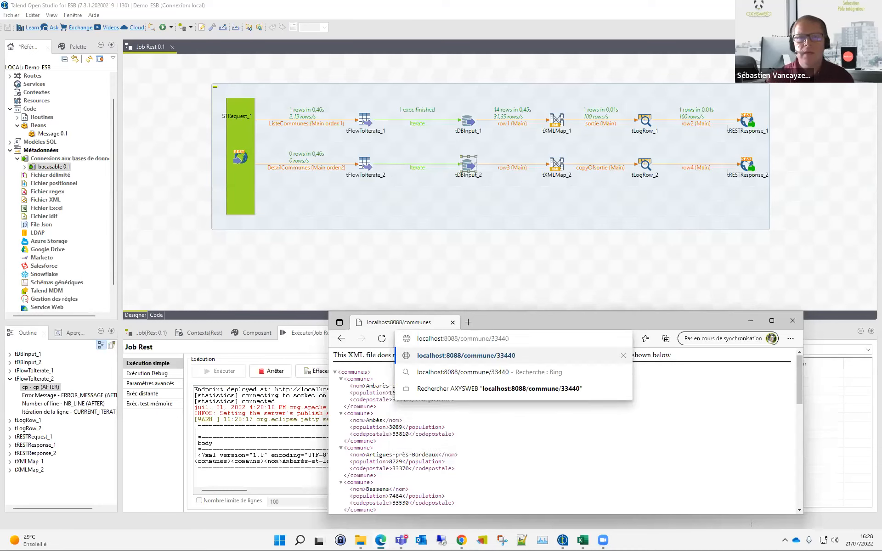
pyautogui.press('Return')
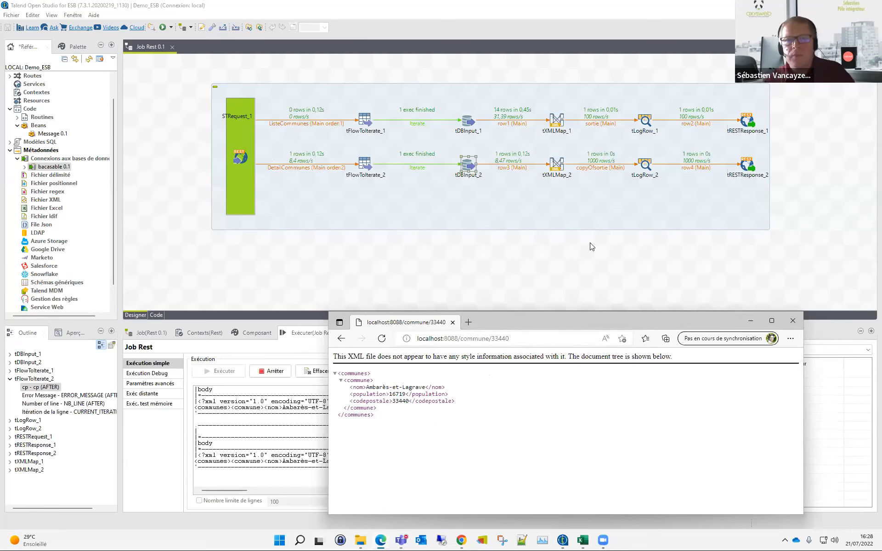
# Step: Review the endpoint and API mapping of tRESTRequest_1 in its component settings
pyautogui.click(242, 190)
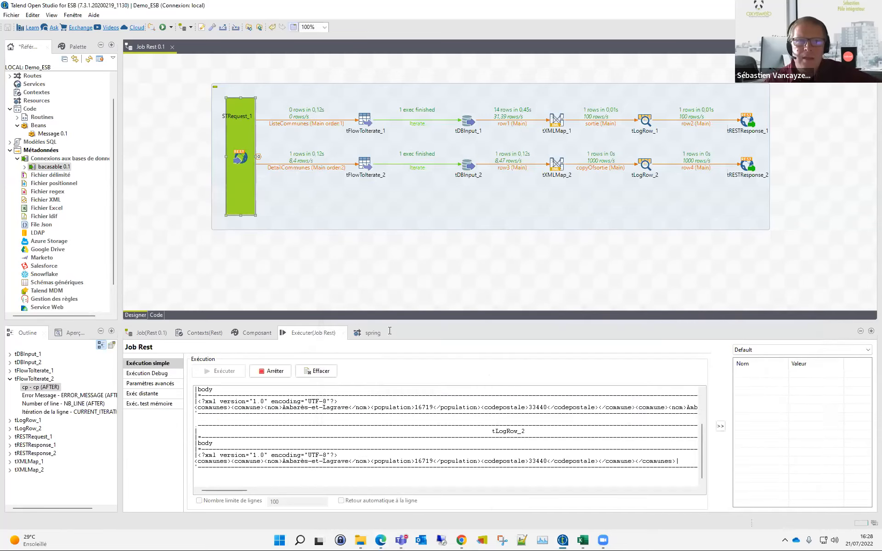
pyautogui.click(260, 332)
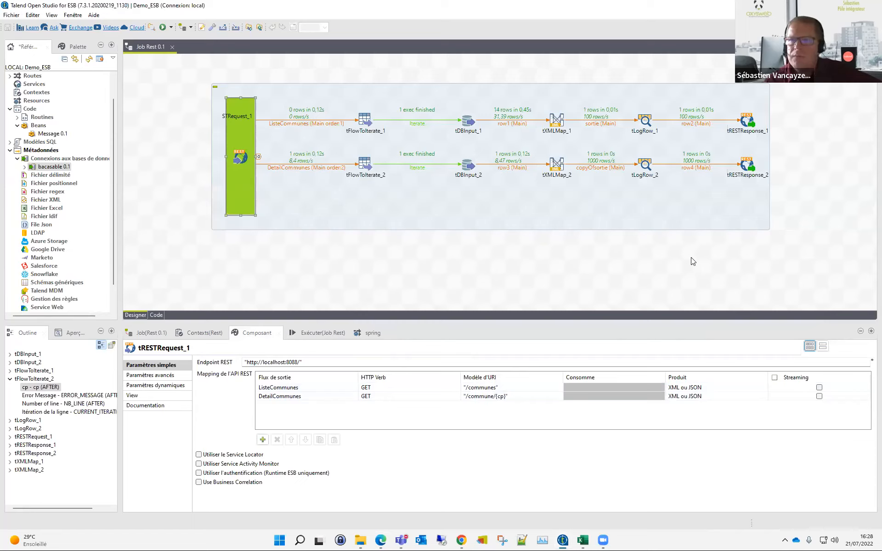
pyautogui.click(658, 249)
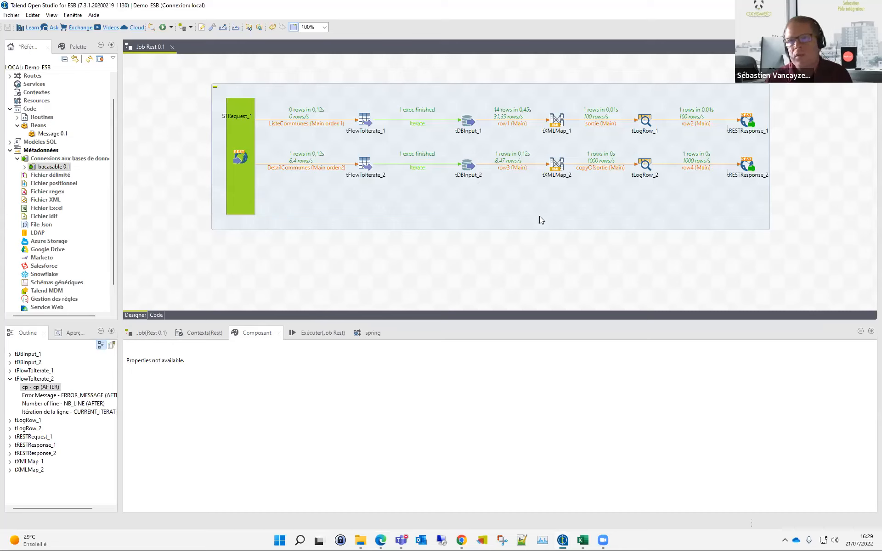
# Step: Duplicate tRESTResponse_2 below the second flow and link tRESTRequest_1 to the copy with a Wrong Call row
pyautogui.click(747, 164)
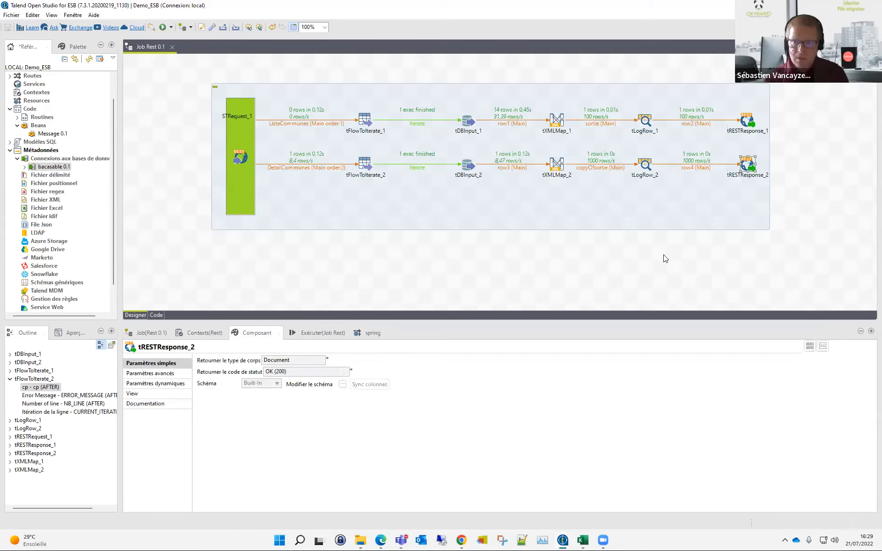
pyautogui.hotkey('ctrl', 'c')
pyautogui.hotkey('ctrl', 'v')
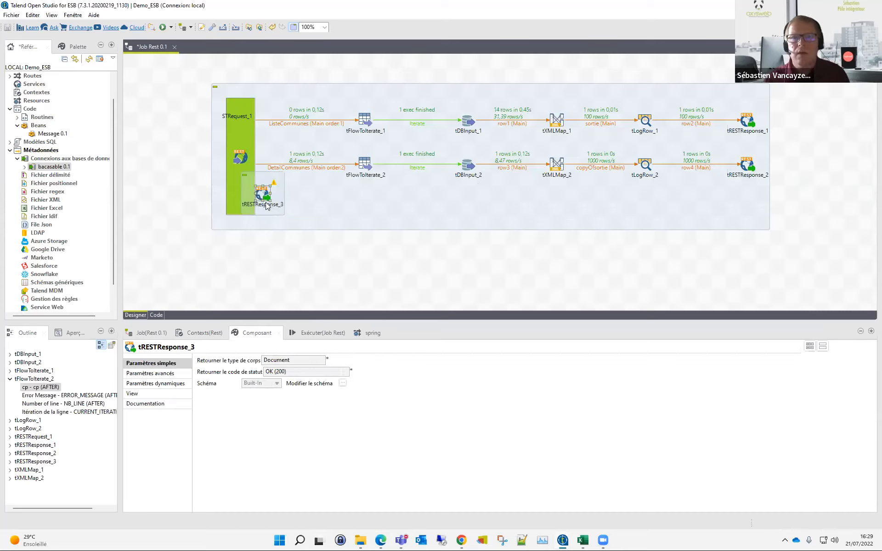
pyautogui.moveTo(468, 200); pyautogui.dragTo(346, 202)
pyautogui.rightClick(239, 192)
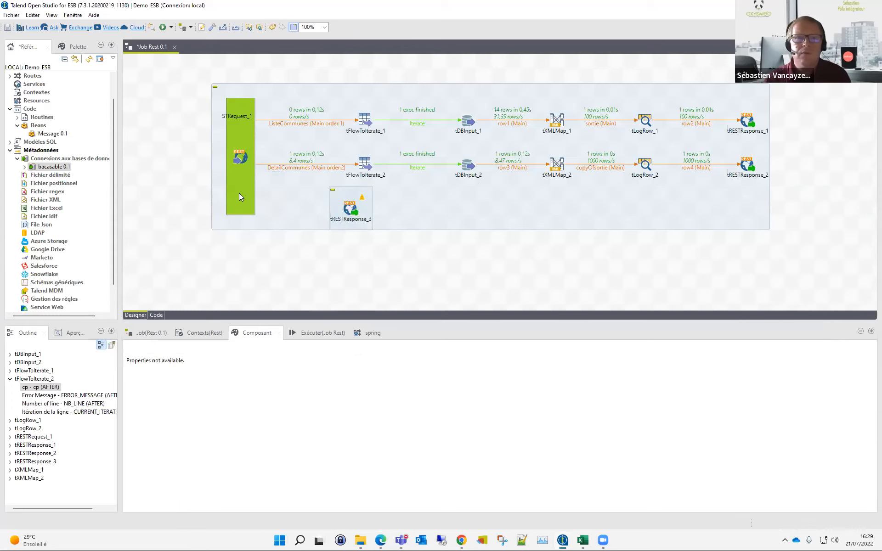
pyautogui.moveTo(275, 212)
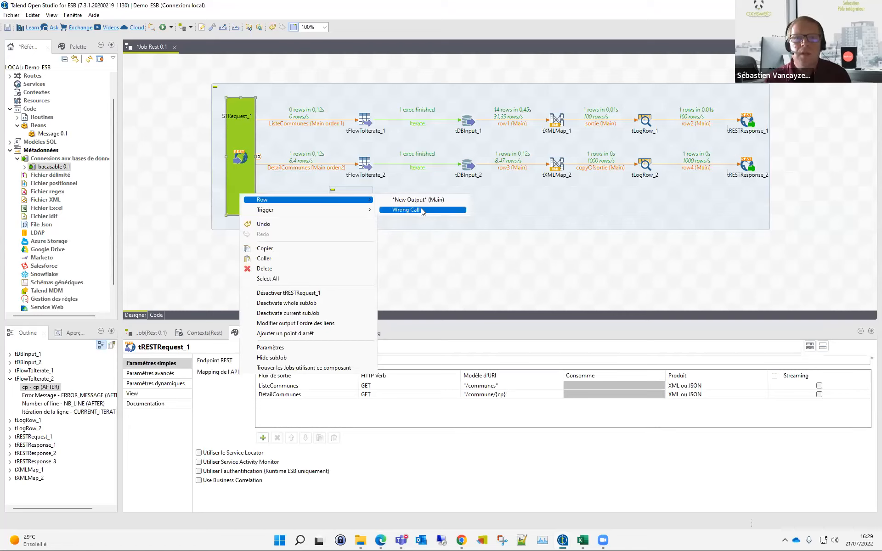
pyautogui.click(423, 210)
pyautogui.click(350, 209)
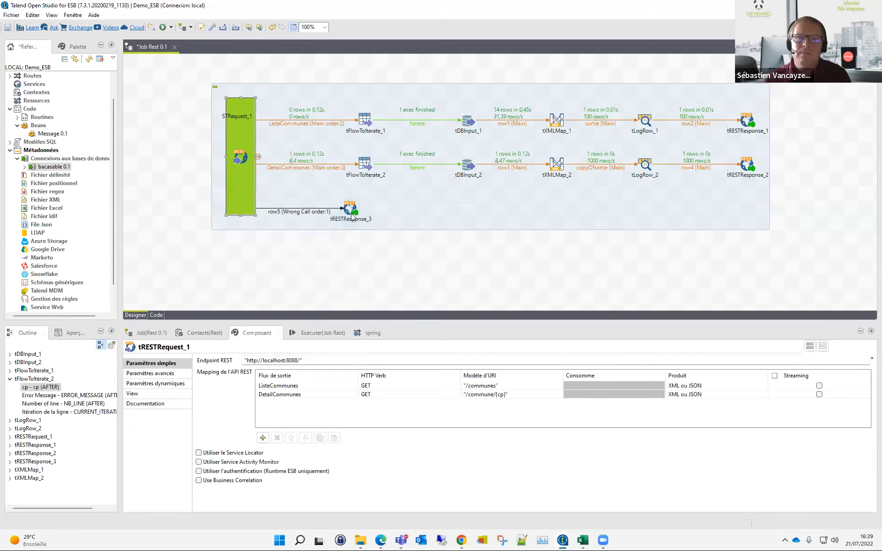
# Step: Set the returned status code of tRESTResponse_3 to Mauvaise requête (400) and check the variable associated with that parameter
pyautogui.click(351, 209)
pyautogui.click(285, 371)
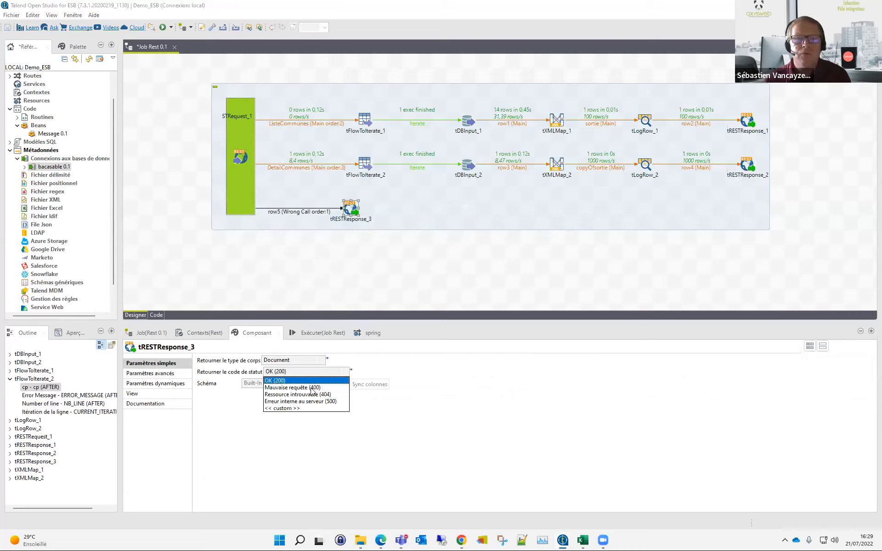
pyautogui.click(312, 389)
pyautogui.click(400, 267)
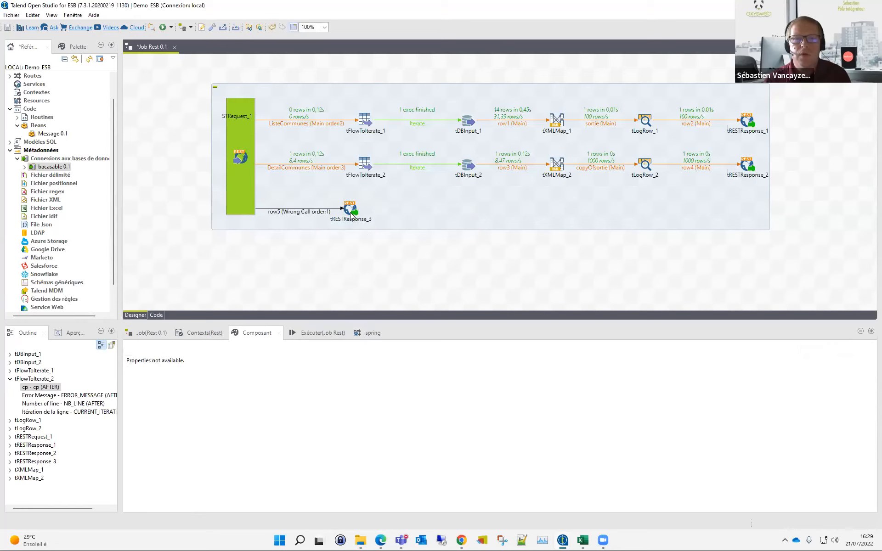
pyautogui.click(351, 214)
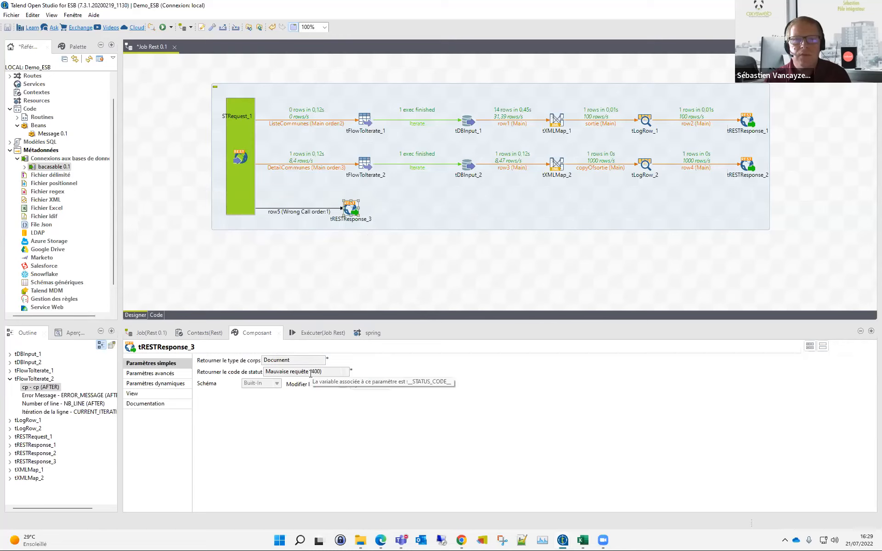
pyautogui.click(352, 225)
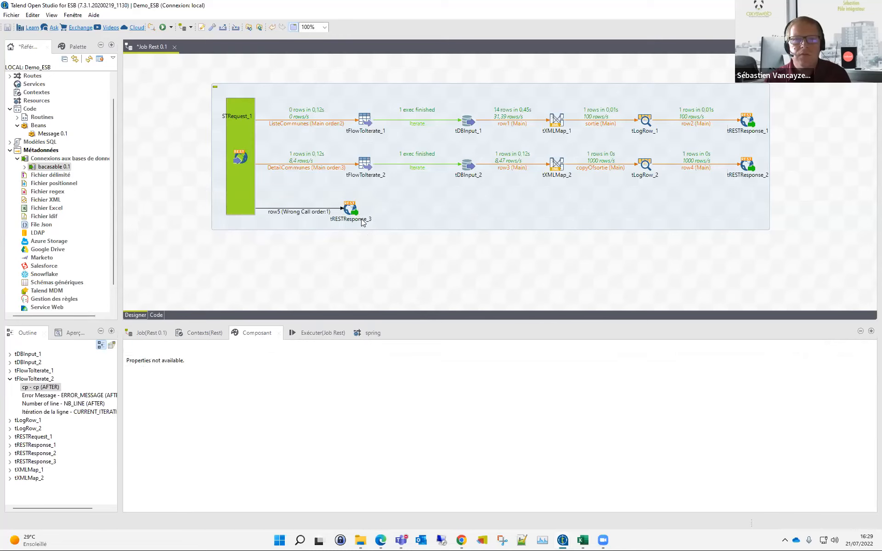
# Step: Label tRESTResponse_3 with its status code variable, __STATUS_CODE__, and open its component settings
pyautogui.click(362, 219)
pyautogui.write('__STS')
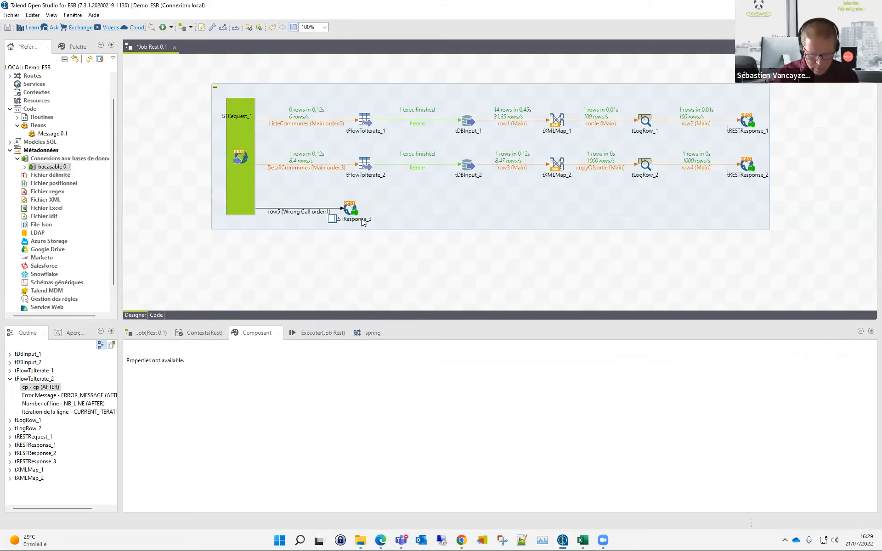
pyautogui.press('BackSpace')
pyautogui.write('ATUS')
pyautogui.write('CODE')
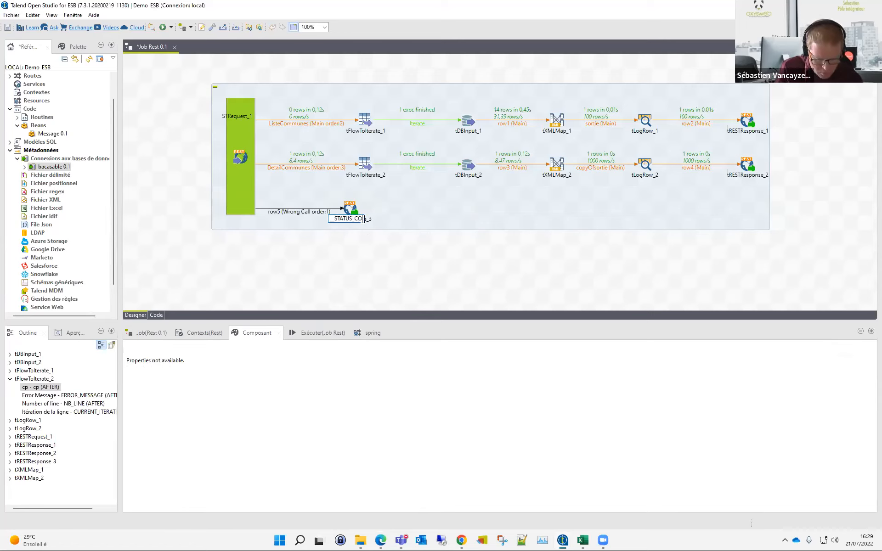
pyautogui.write('__')
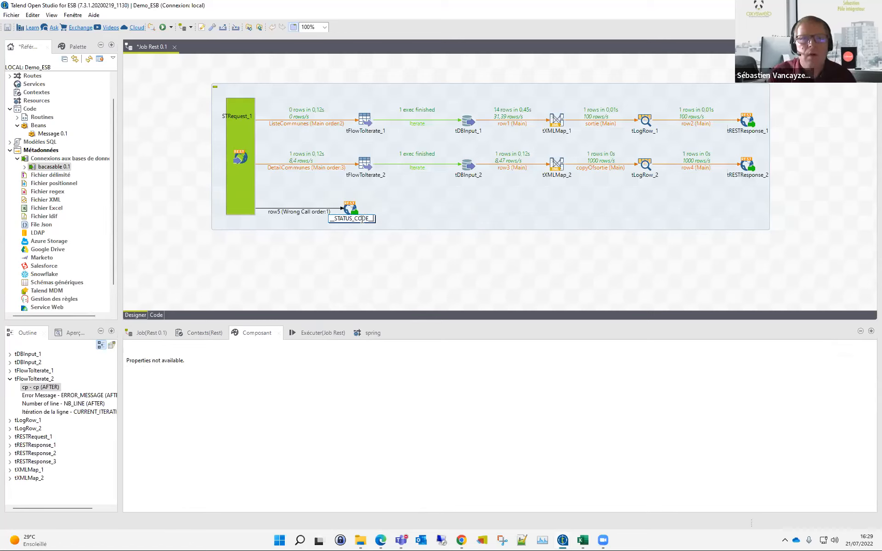
pyautogui.press('Return')
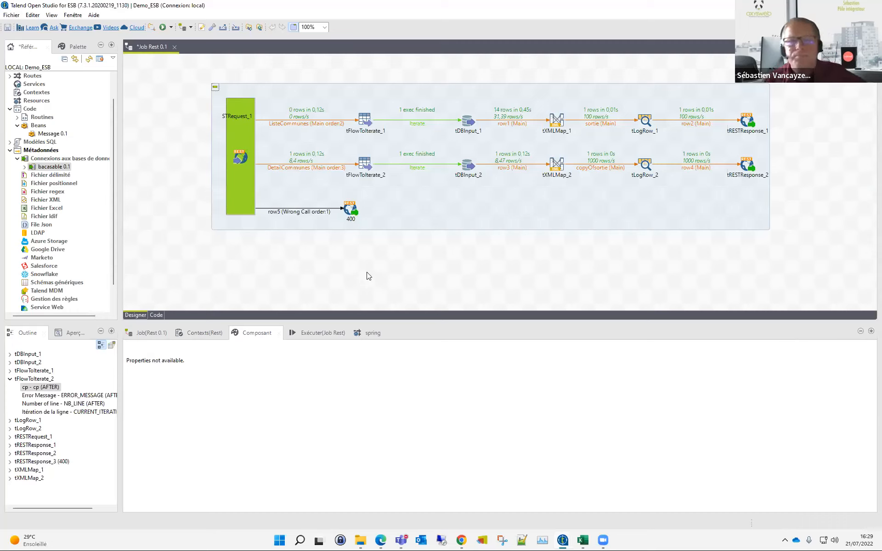
pyautogui.click(349, 210)
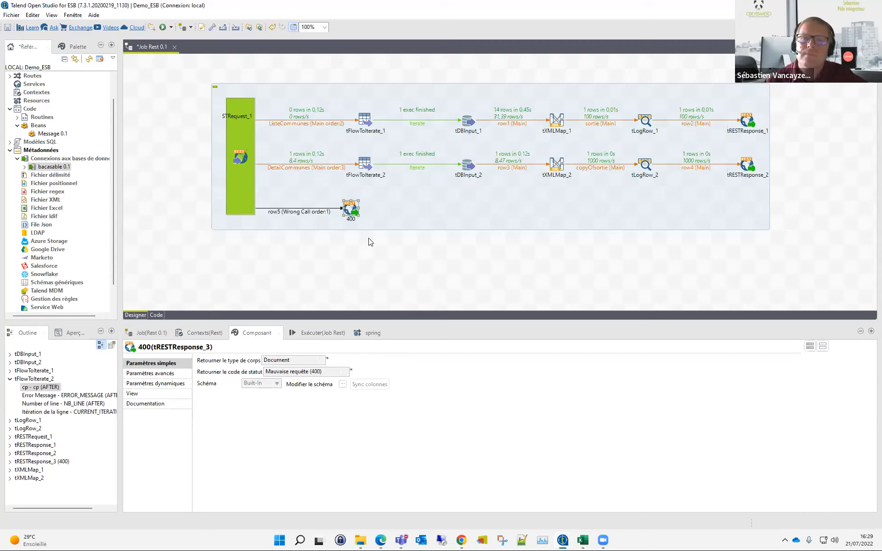
# Step: Restart the Rest job and load the invalid address localhost:8088/communeflgi in Edge to test the wrong call
pyautogui.click(318, 333)
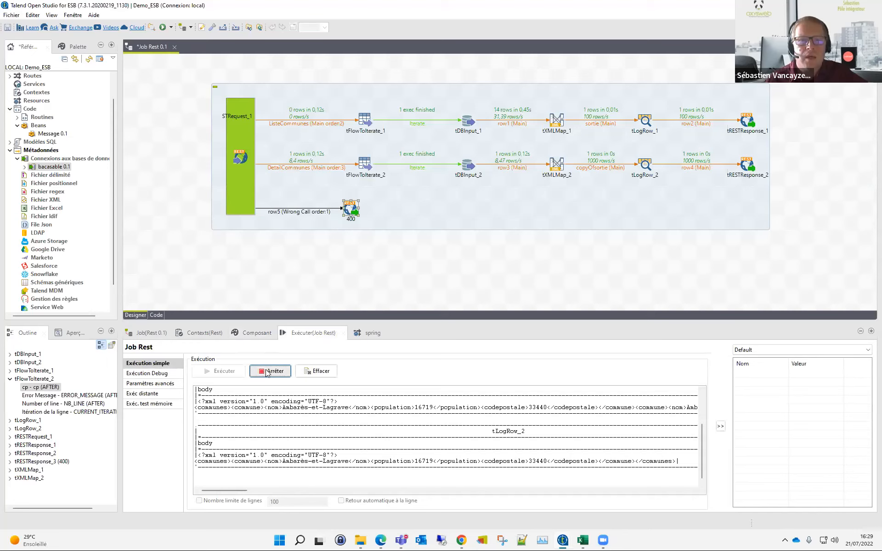
pyautogui.click(228, 375)
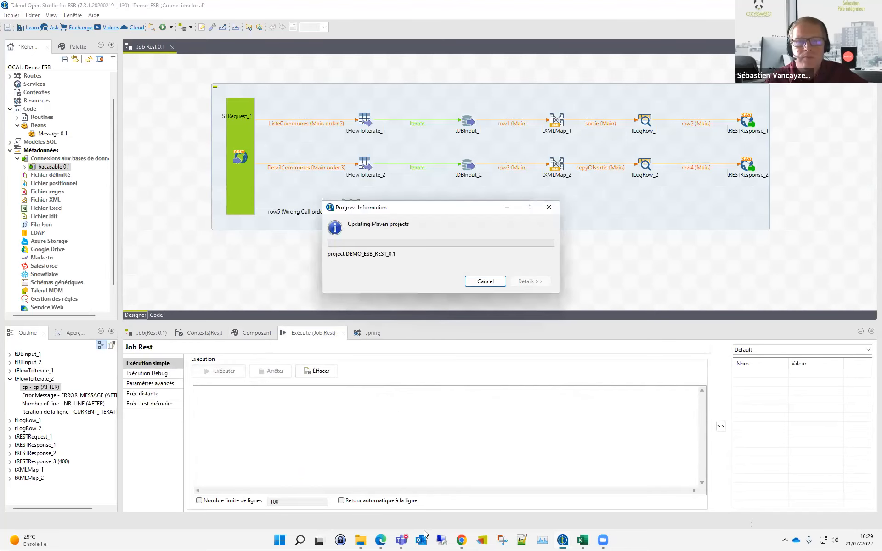
pyautogui.click(381, 540)
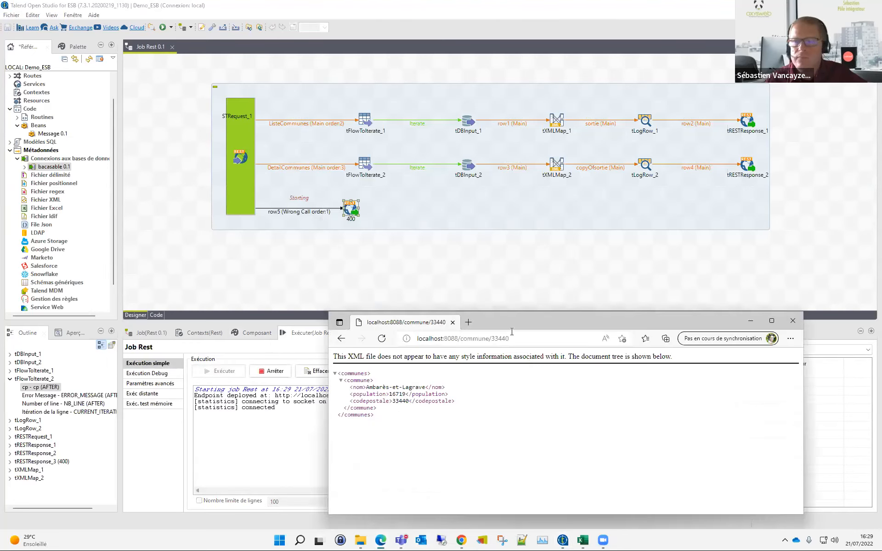
pyautogui.click(490, 340)
pyautogui.click(491, 339)
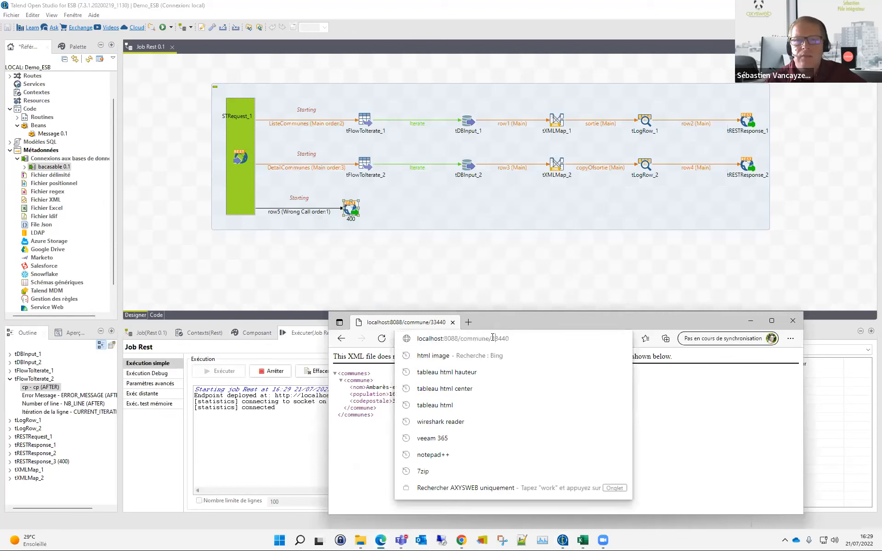
pyautogui.moveTo(489, 339); pyautogui.dragTo(550, 337)
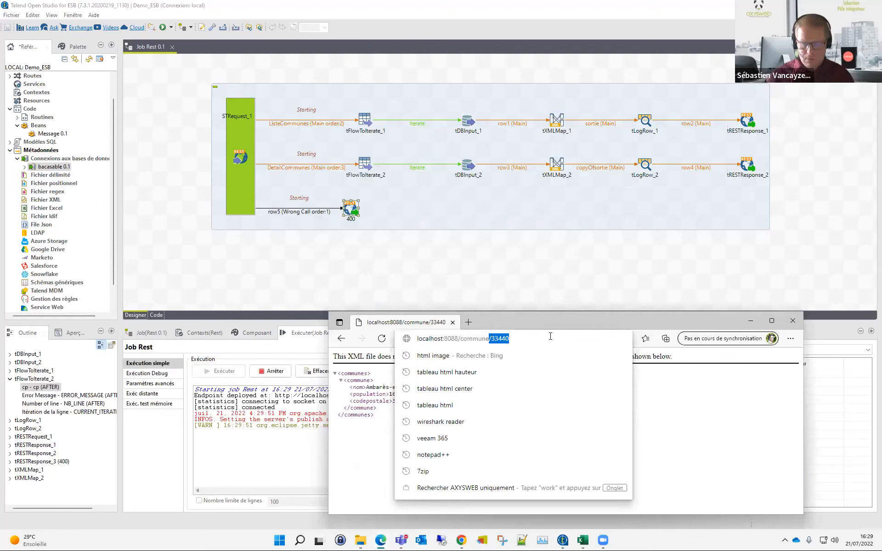
pyautogui.write('flgi')
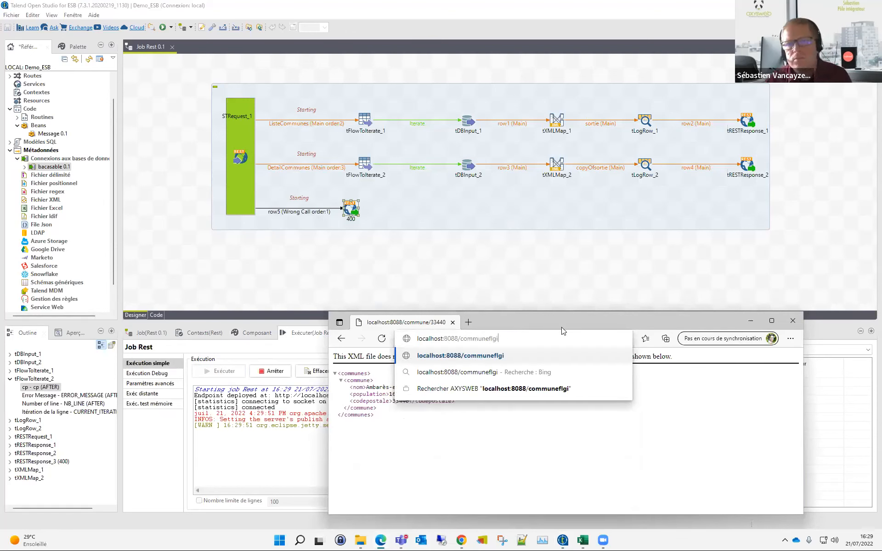
pyautogui.press('Return')
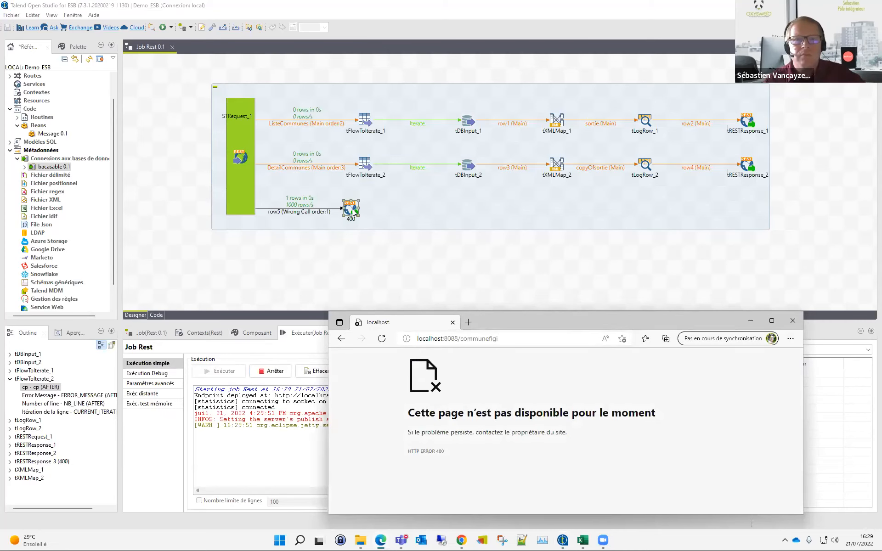
# Step: Move the 400 response component farther from tRESTRequest_1 and highlight the HTTP error code on the Edge page
pyautogui.moveTo(351, 212); pyautogui.dragTo(411, 213)
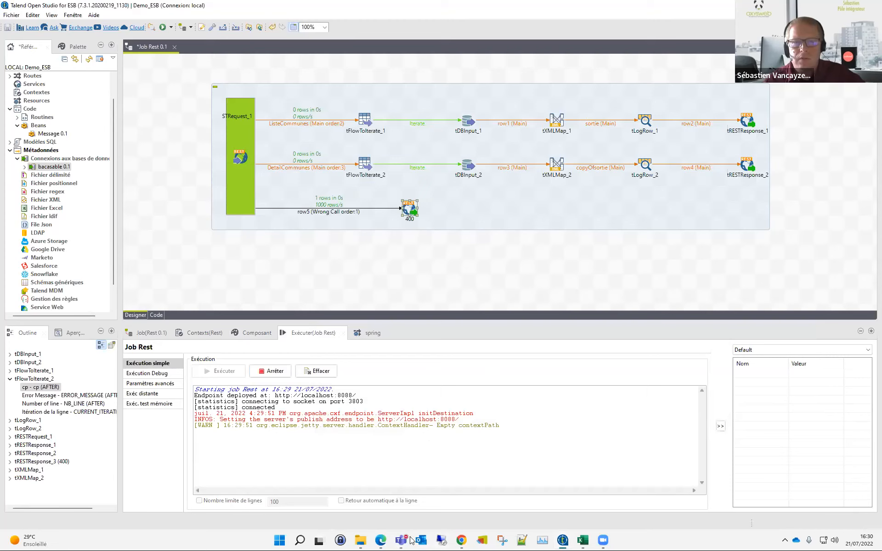
pyautogui.click(380, 540)
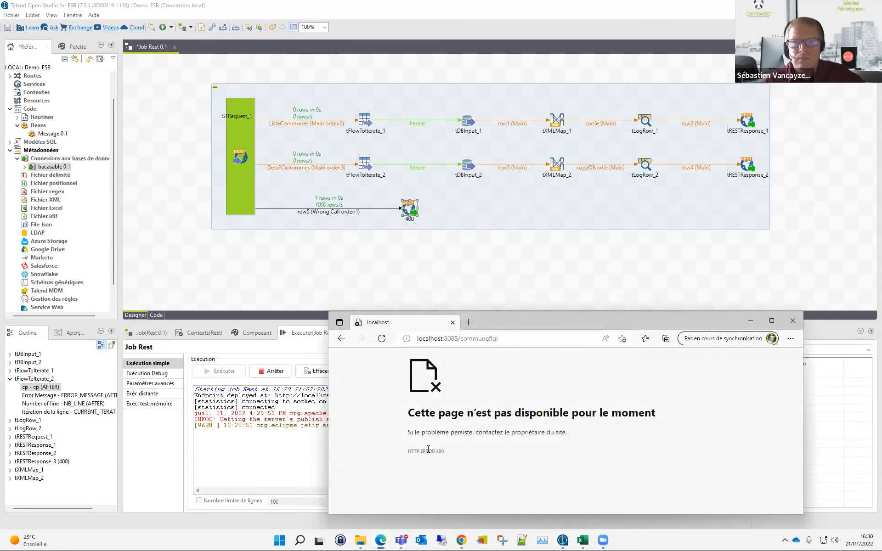
pyautogui.moveTo(444, 451); pyautogui.dragTo(414, 452)
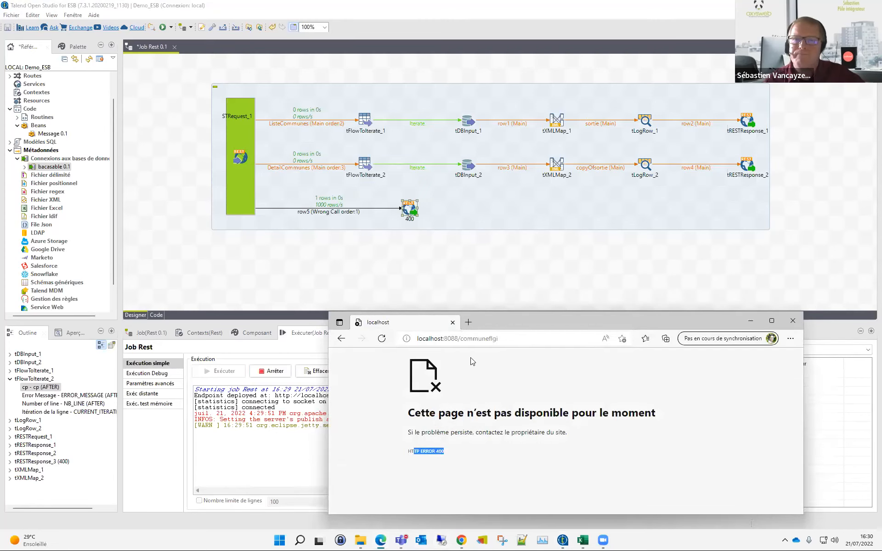
# Step: Return to Talend, save the Rest job and stop its execution
pyautogui.click(447, 284)
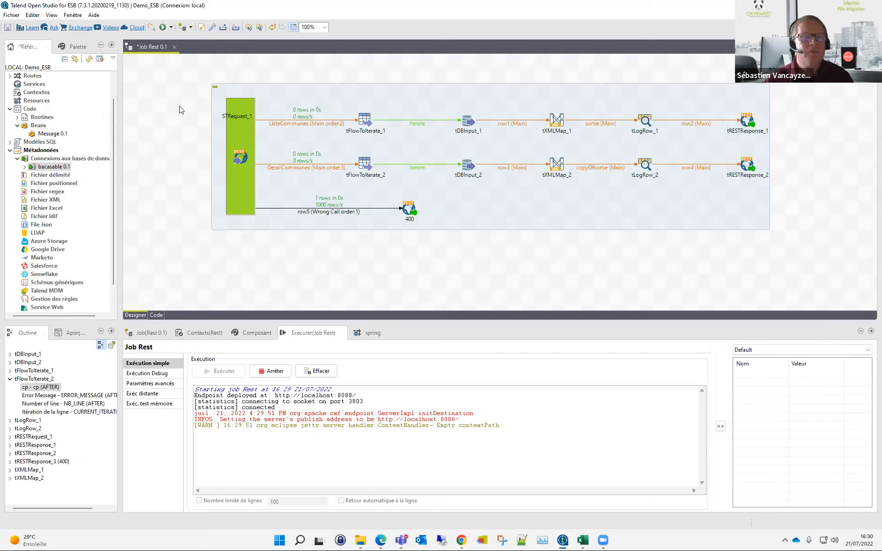
pyautogui.hotkey('ctrl', 's')
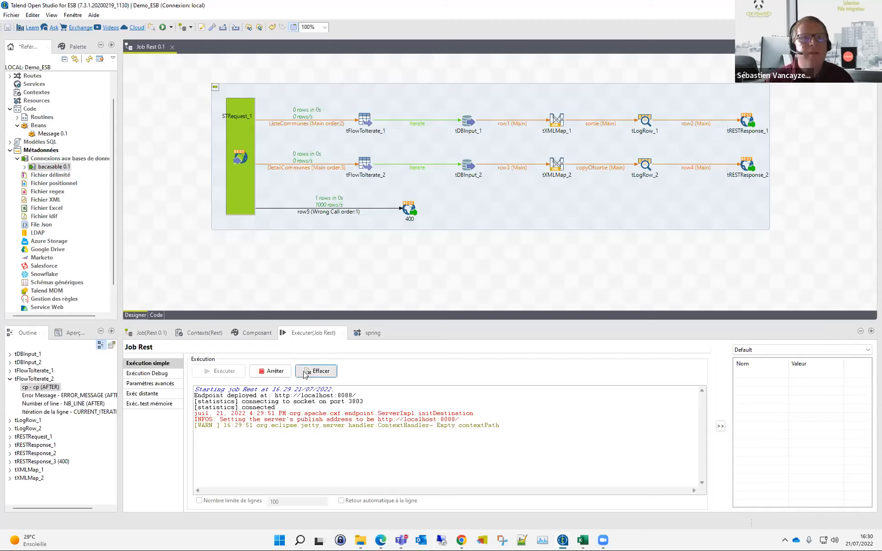
pyautogui.click(275, 371)
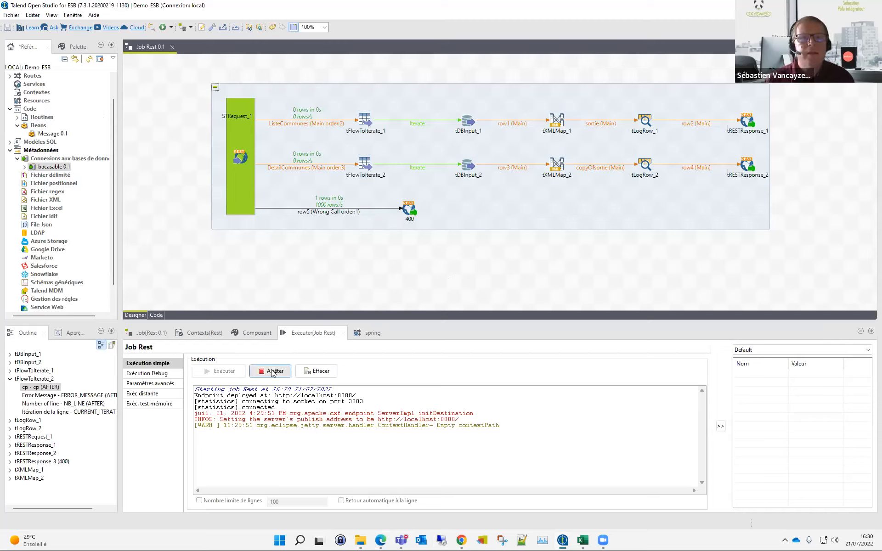
# Step: Switch to Edge and load localhost:8088/communes to test the address with the Rest job stopped
pyautogui.click(380, 540)
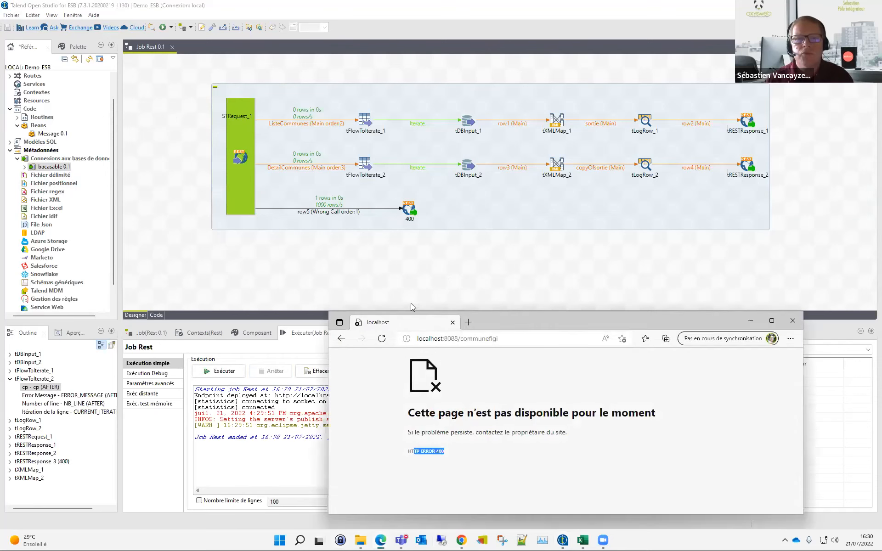
pyautogui.click(521, 338)
pyautogui.click(491, 338)
pyautogui.moveTo(489, 338); pyautogui.dragTo(519, 337)
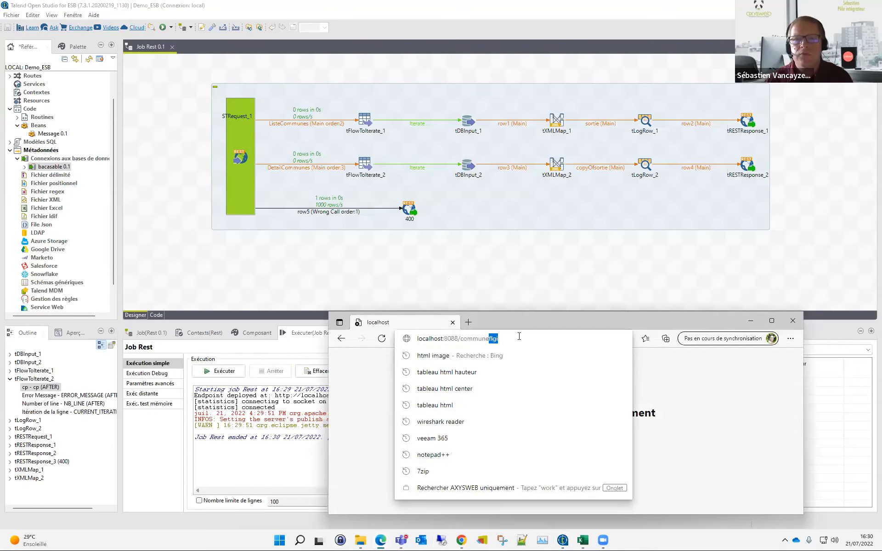
pyautogui.write('s*')
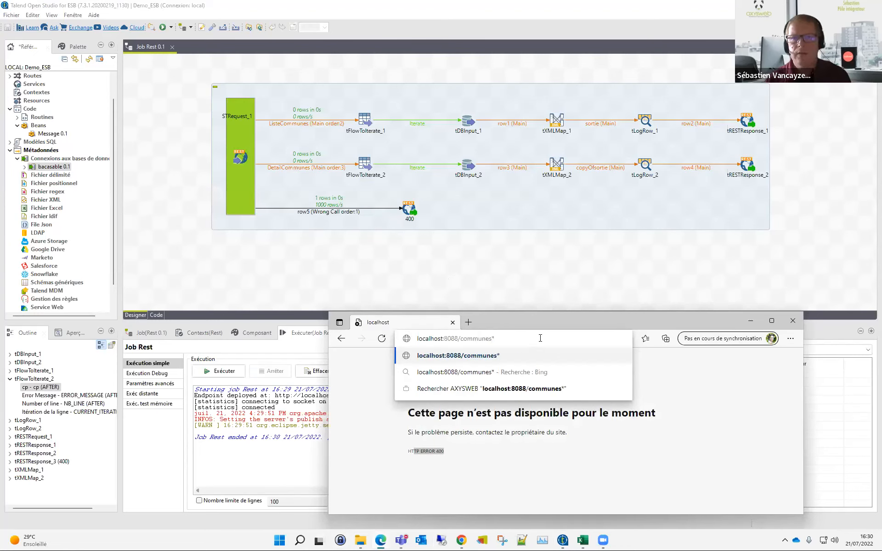
pyautogui.press('Return')
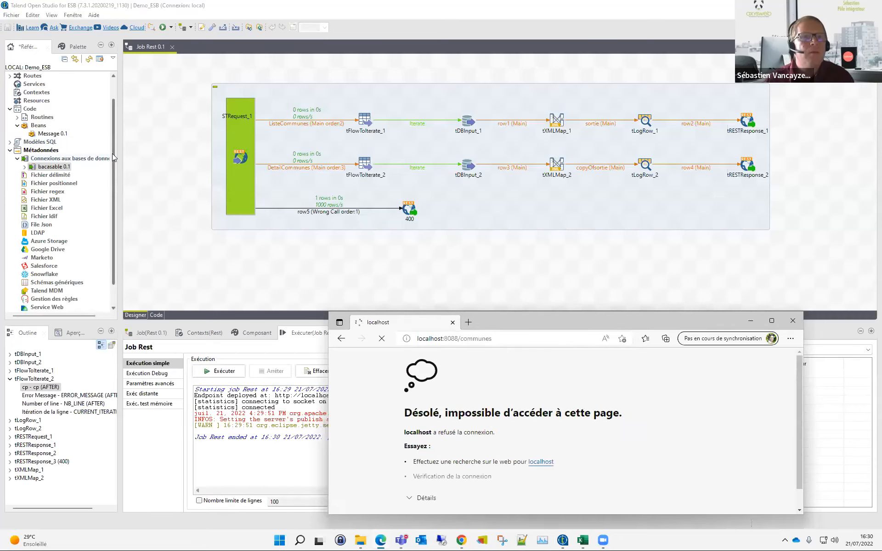
# Step: Start building the Rest 0.1 job in Talend with the build type Bundle OSGI pour ESB
pyautogui.moveTo(112, 153); pyautogui.dragTo(114, 92)
pyautogui.rightClick(46, 92)
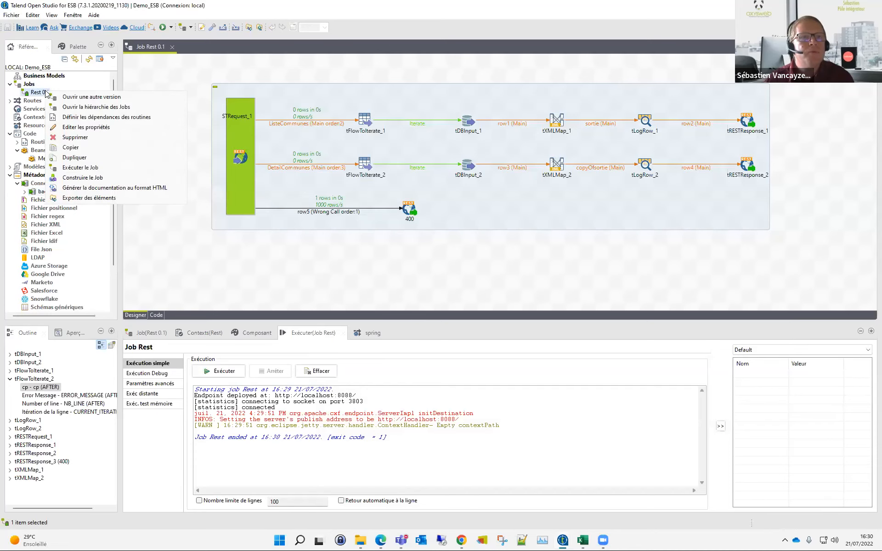
pyautogui.click(127, 178)
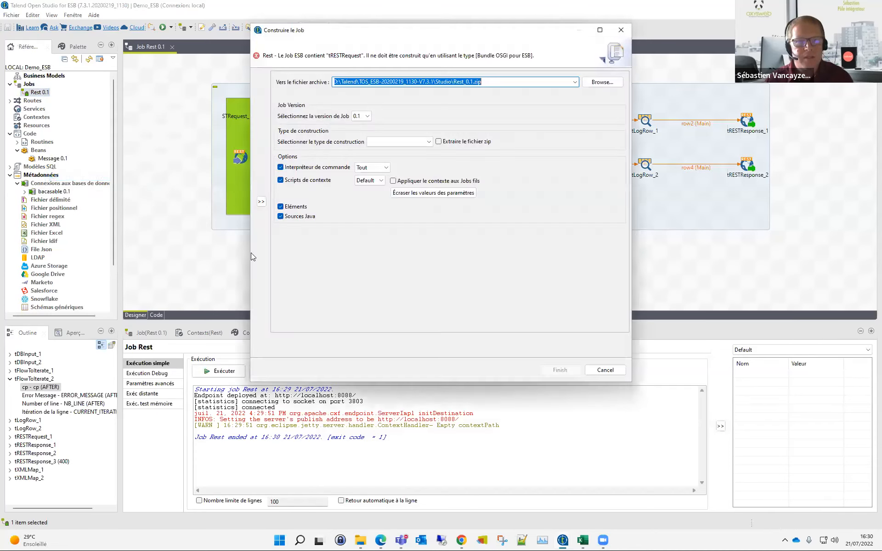
pyautogui.click(427, 143)
pyautogui.click(424, 151)
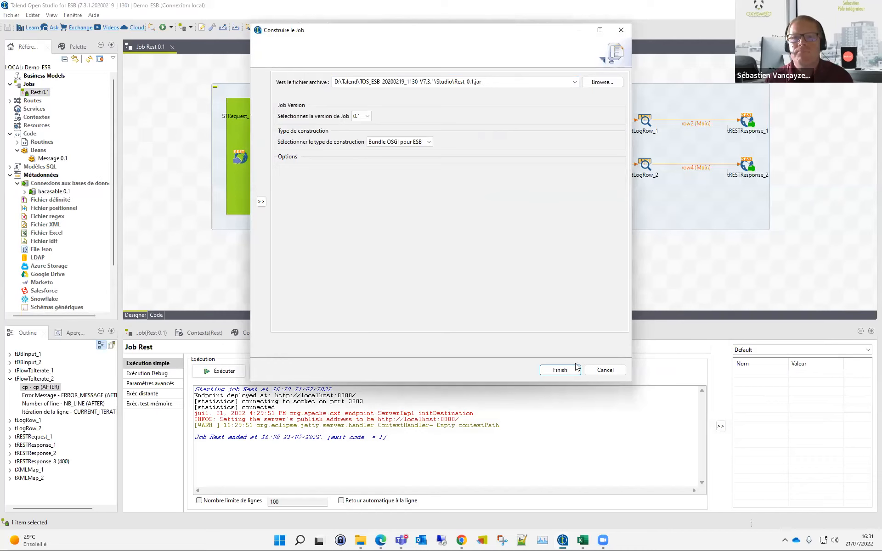
# Step: Set the archive destination to D:\Travaux\ESB\Rest-0.1.jar and build the job
pyautogui.click(603, 82)
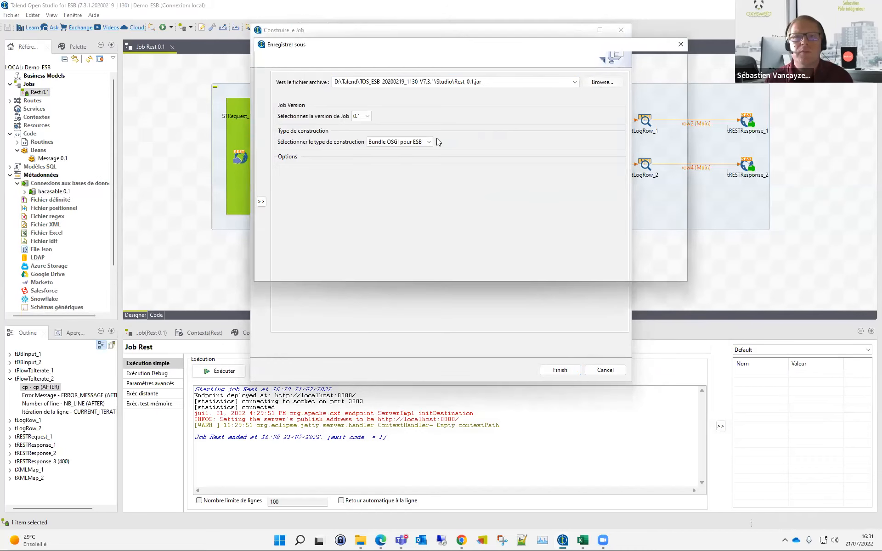
pyautogui.click(373, 63)
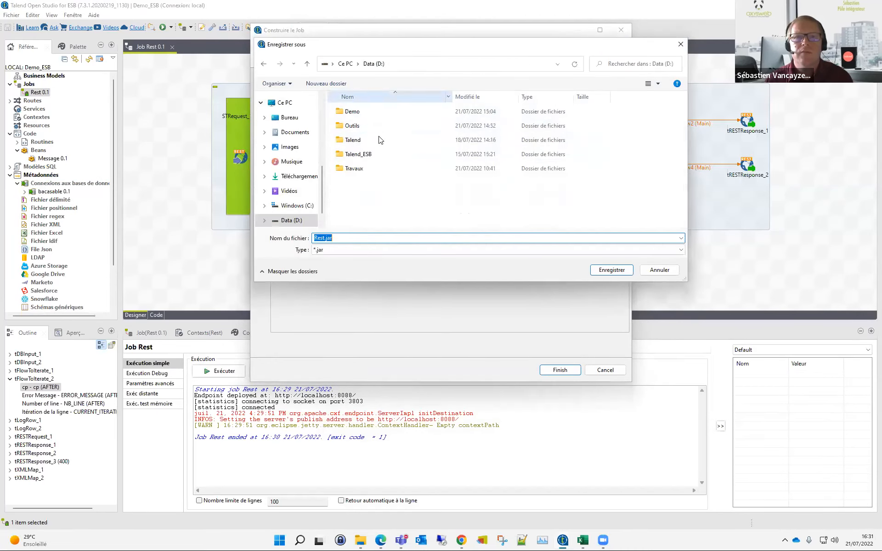
pyautogui.doubleClick(354, 168)
pyautogui.doubleClick(345, 112)
pyautogui.click(611, 270)
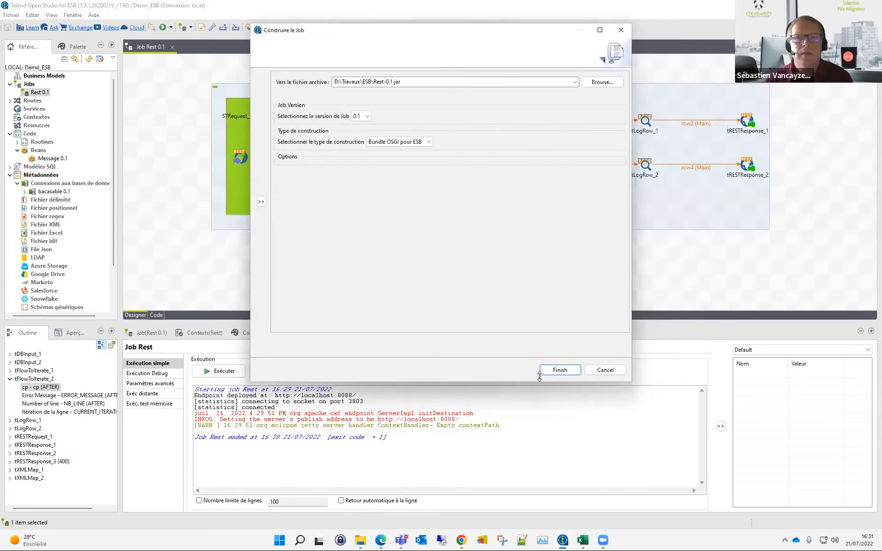
pyautogui.click(560, 370)
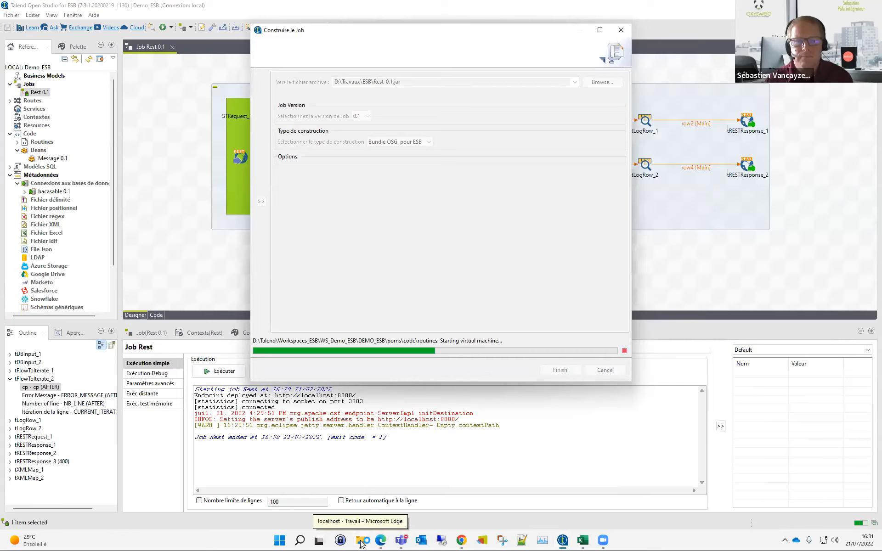
# Step: Bring up the D:\Travaux\ESB folder in File Explorer and select the built Rest-0.1.jar
pyautogui.moveTo(364, 531)
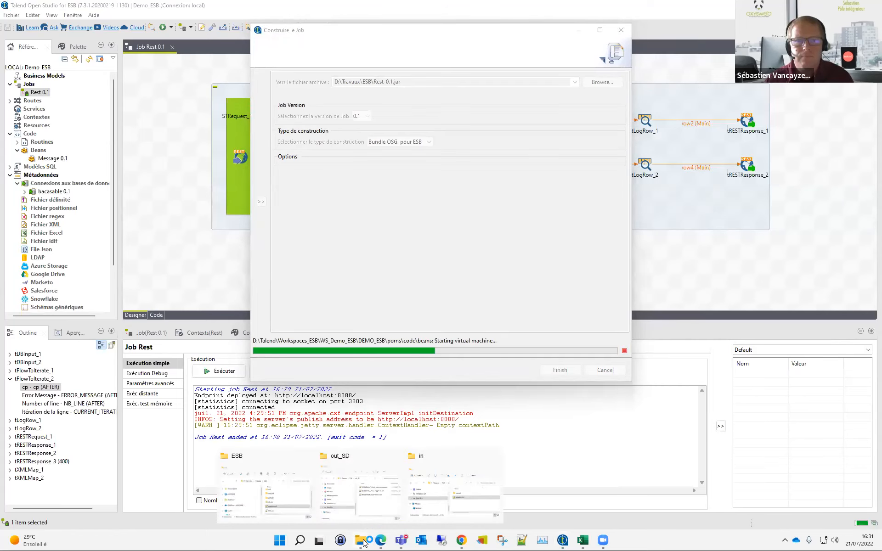
pyautogui.click(263, 501)
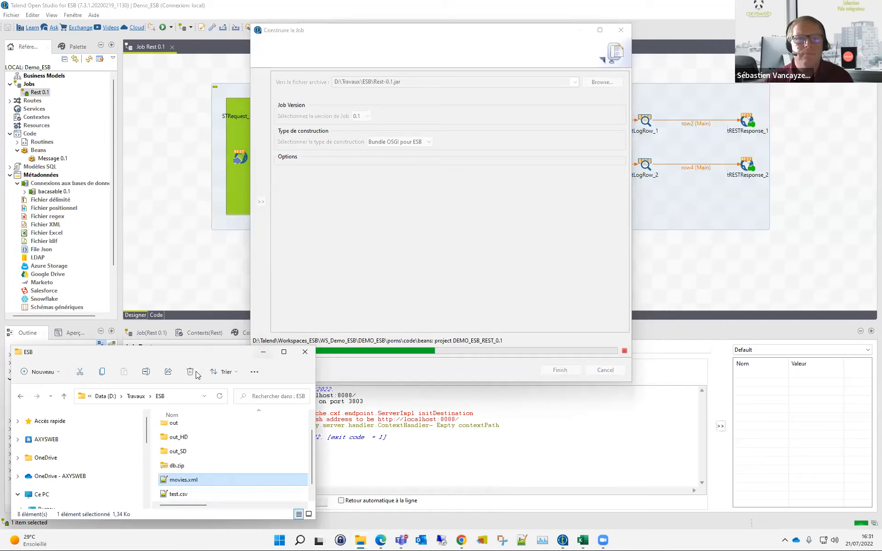
pyautogui.scroll(-1, 186, 481)
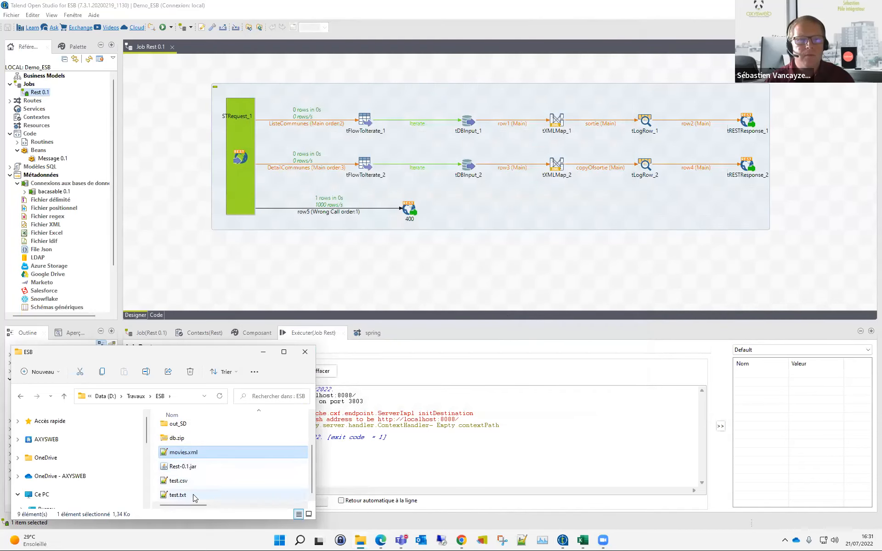
pyautogui.click(188, 467)
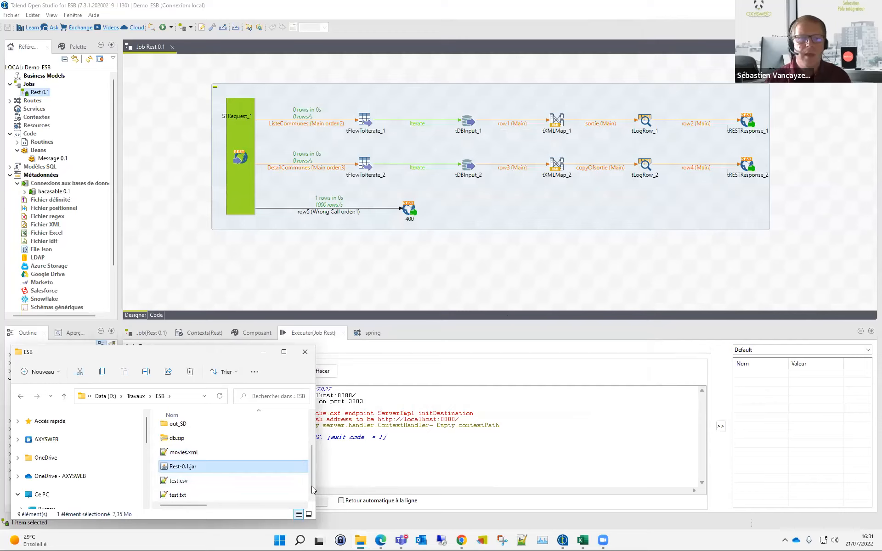
# Step: In the second Explorer window, open the Runtime_ESBSE folder of the TOS_ESB-20200219_1130-V7.3.1 installation under D:\Talend
pyautogui.click(361, 540)
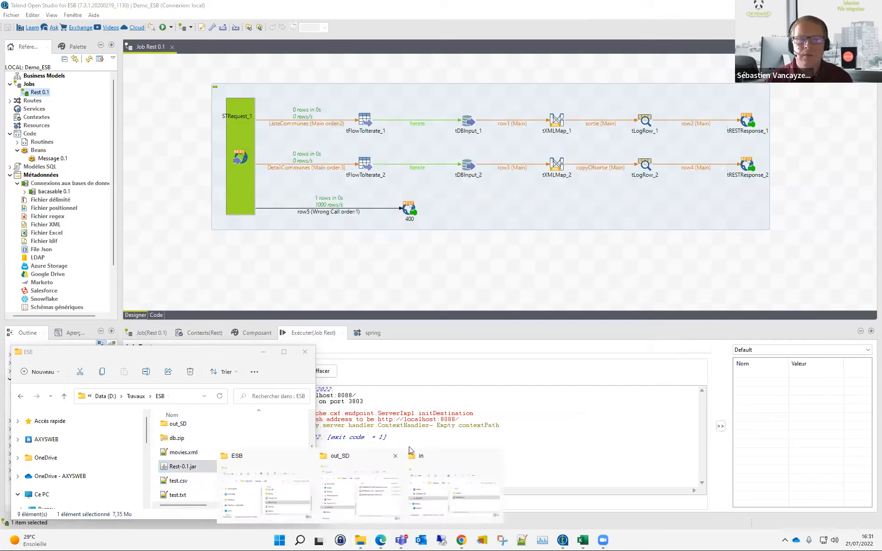
pyautogui.click(459, 490)
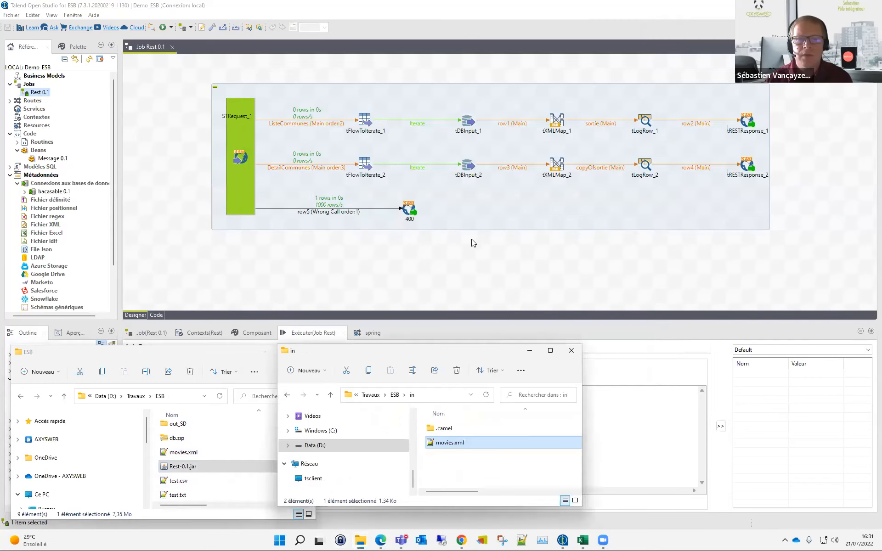
pyautogui.click(375, 396)
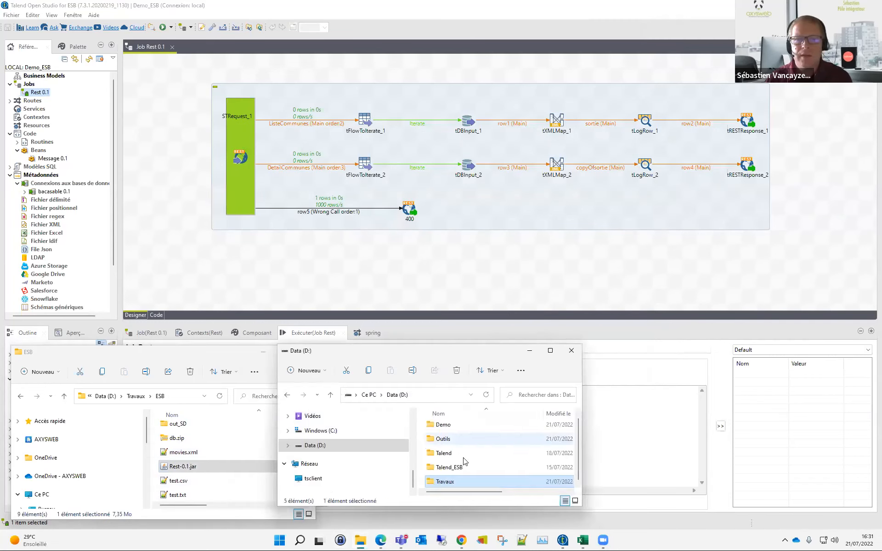
pyautogui.doubleClick(453, 457)
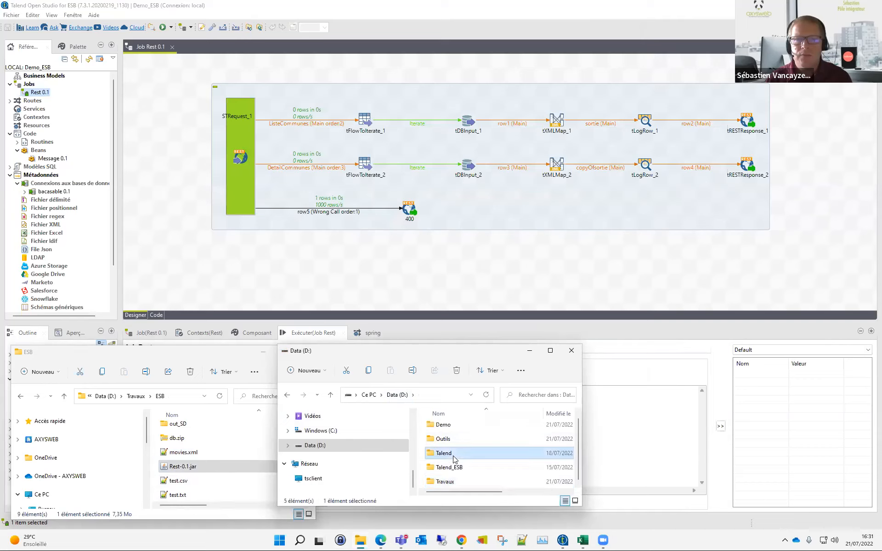
pyautogui.doubleClick(500, 443)
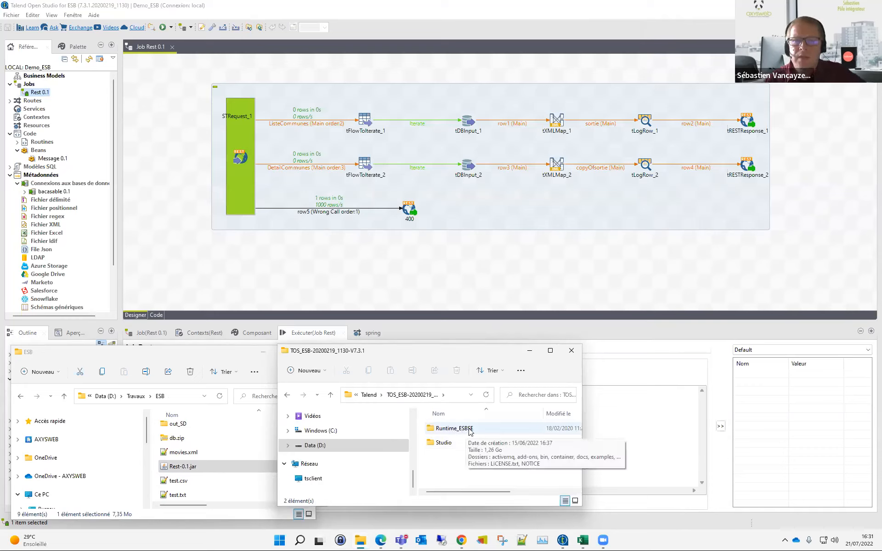
pyautogui.doubleClick(464, 433)
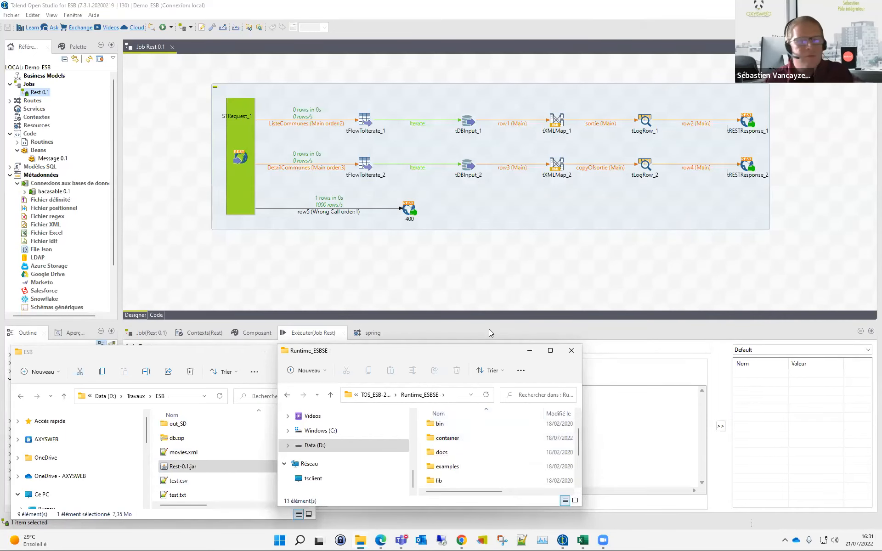
# Step: Move the runtime folder window beside the ESB folder and run trun.bat from container\bin
pyautogui.moveTo(490, 345); pyautogui.dragTo(485, 265)
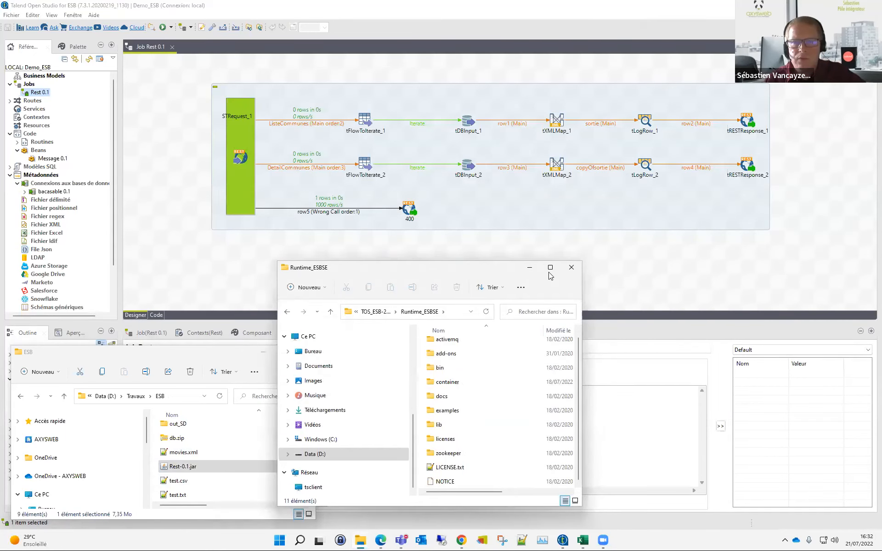
pyautogui.moveTo(549, 271); pyautogui.dragTo(725, 269)
pyautogui.doubleClick(633, 385)
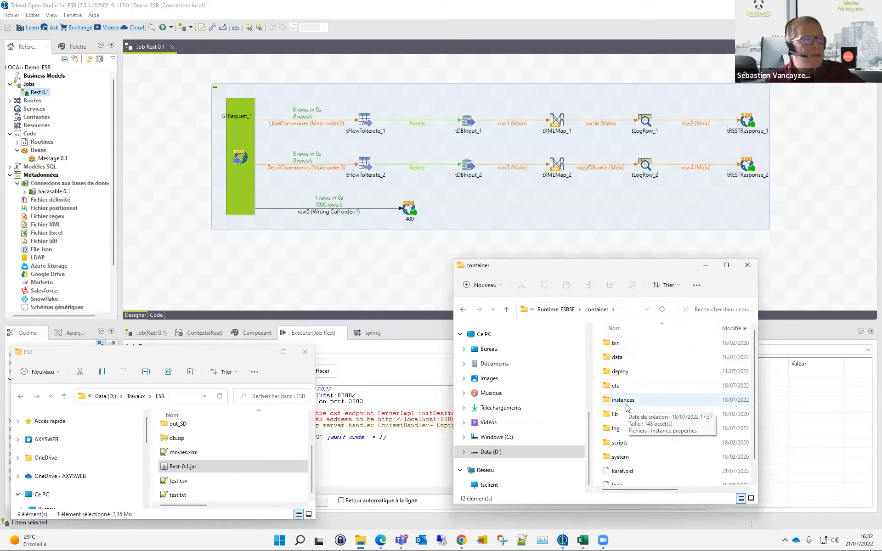
pyautogui.doubleClick(616, 343)
pyautogui.scroll(-1, 628, 428)
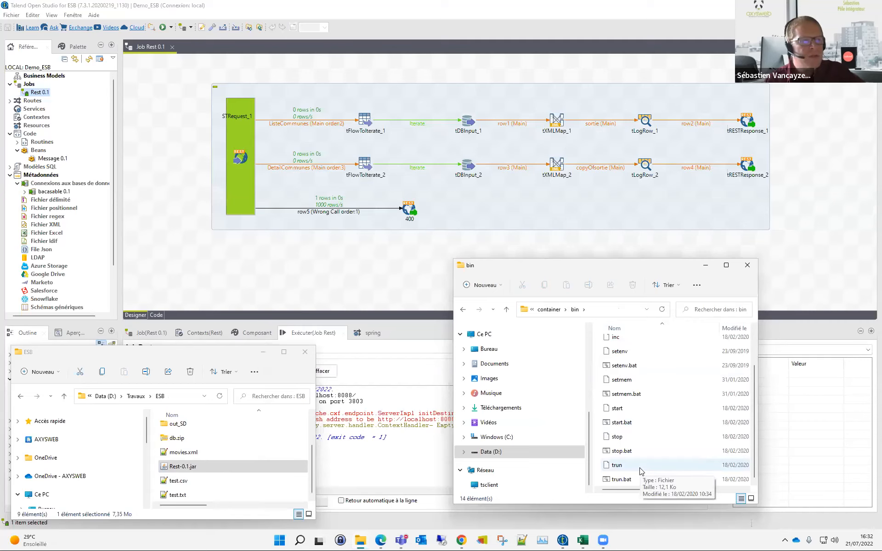
pyautogui.doubleClick(621, 479)
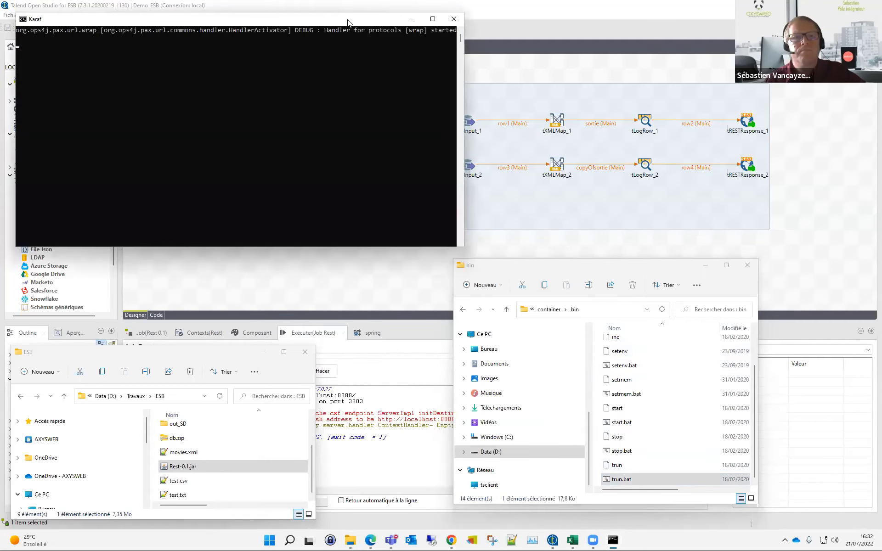
# Step: Minimize the bin folder, move the Karaf console clear of the ESB folder, and reload localhost:8088/communes in Edge
pyautogui.moveTo(348, 18); pyautogui.dragTo(384, 110)
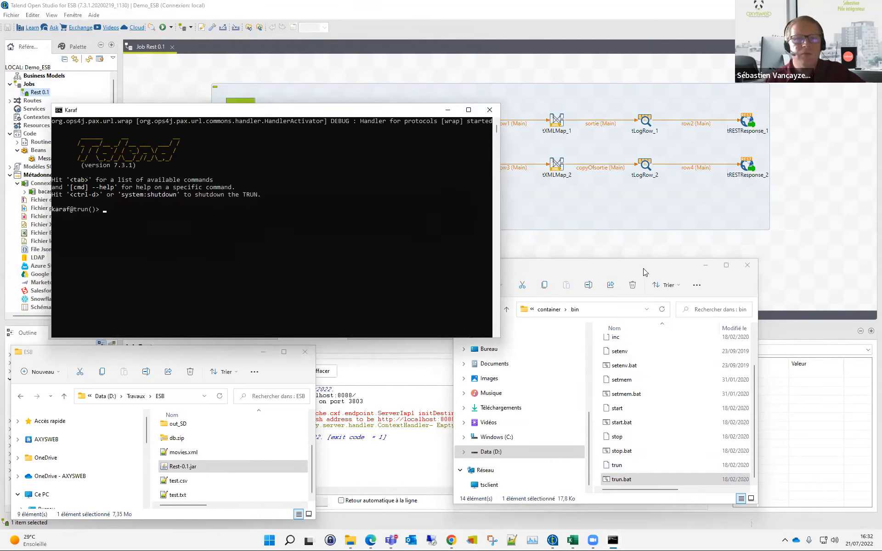
pyautogui.click(705, 265)
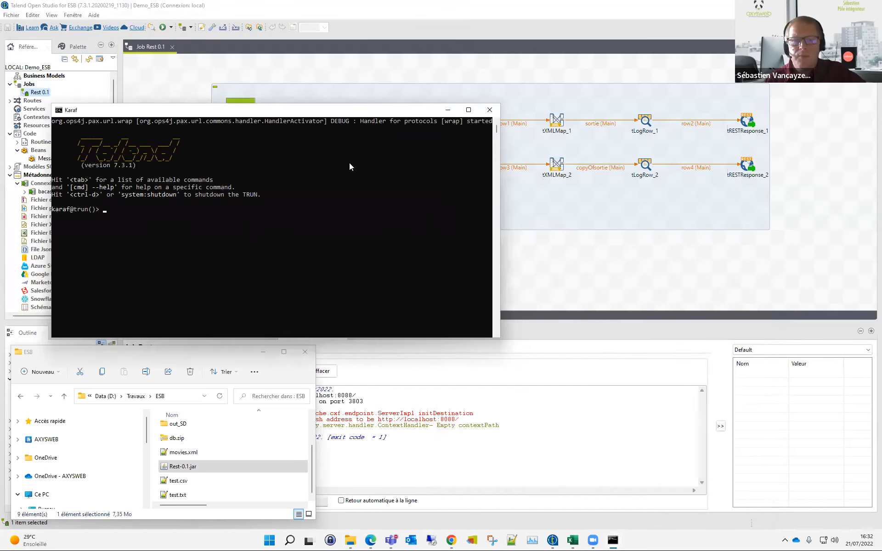
pyautogui.moveTo(328, 113); pyautogui.dragTo(530, 129)
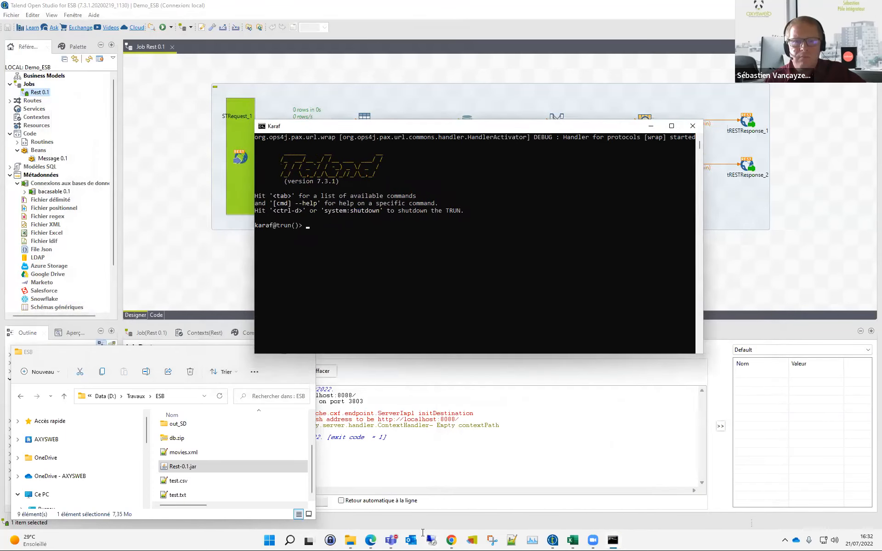
pyautogui.click(370, 540)
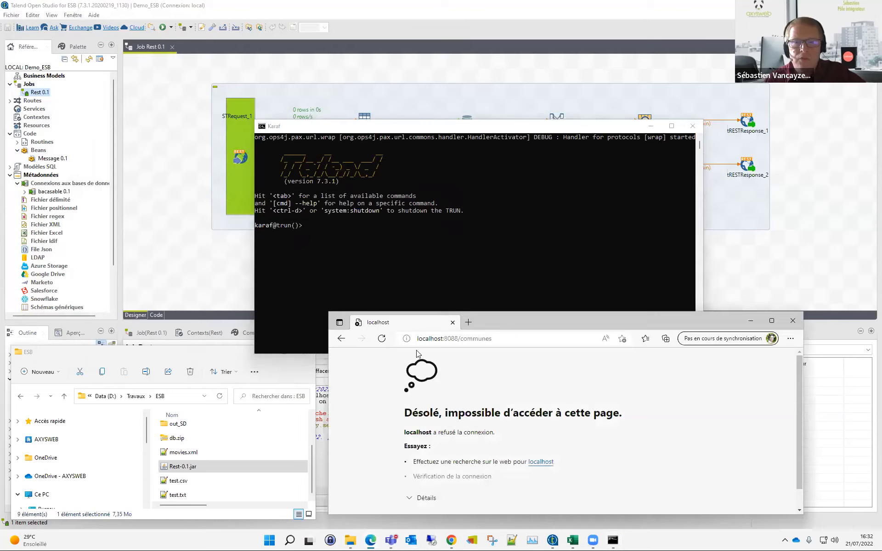
pyautogui.click(381, 339)
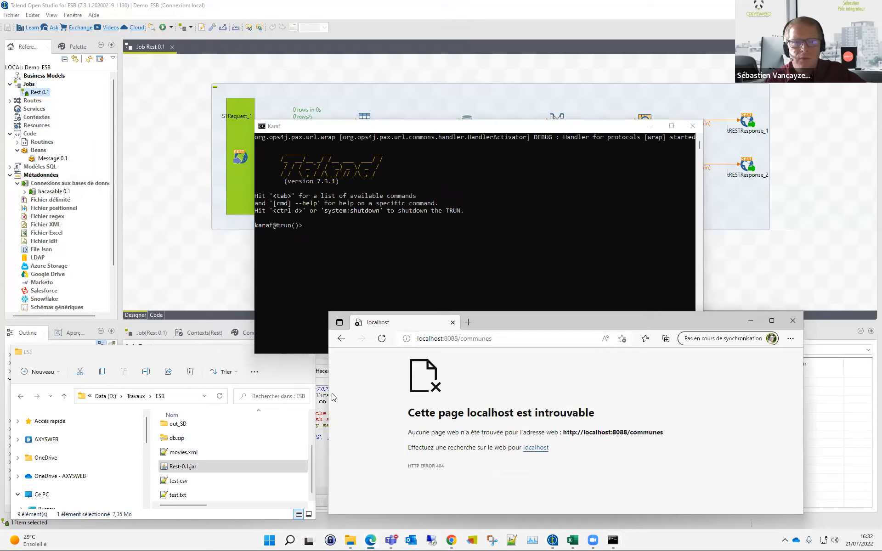
# Step: Return to the runtime's Explorer window, open container\deploy, and delete e02_tRest-0.1.jar
pyautogui.moveTo(352, 541)
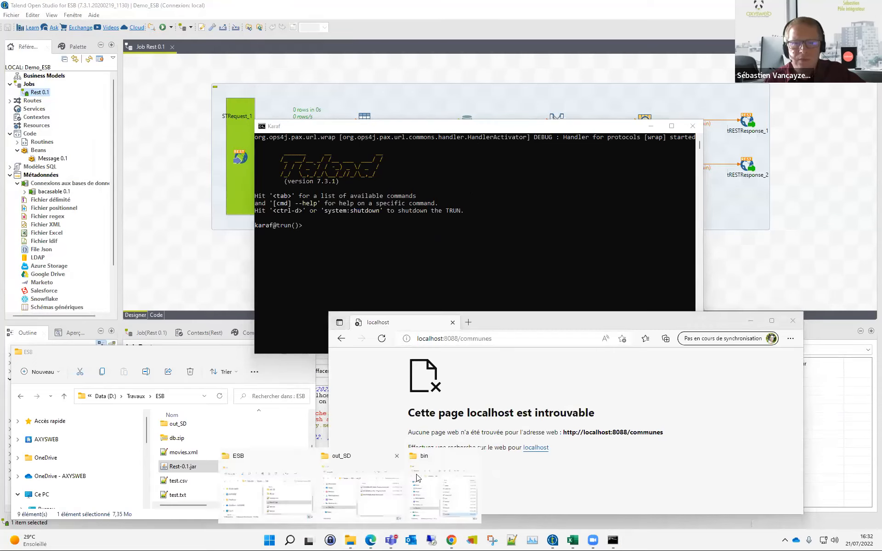
pyautogui.click(426, 487)
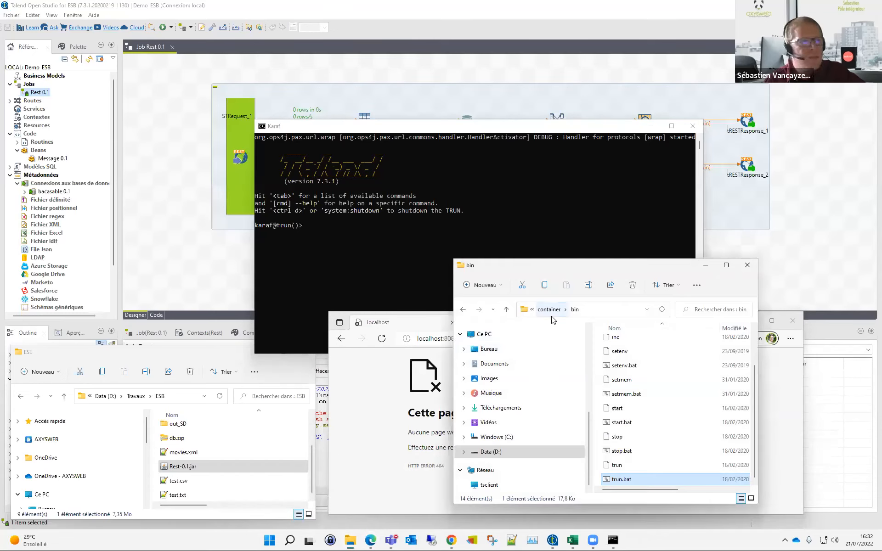
pyautogui.click(550, 310)
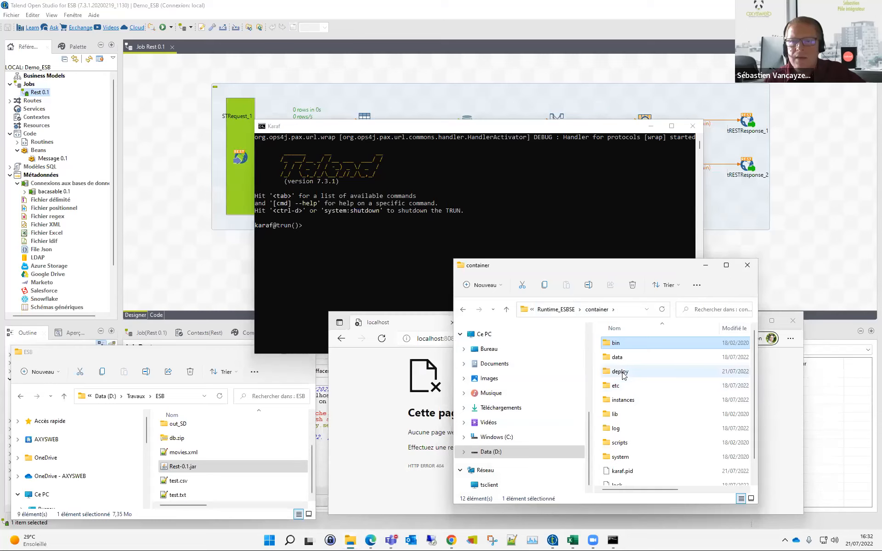
pyautogui.doubleClick(628, 372)
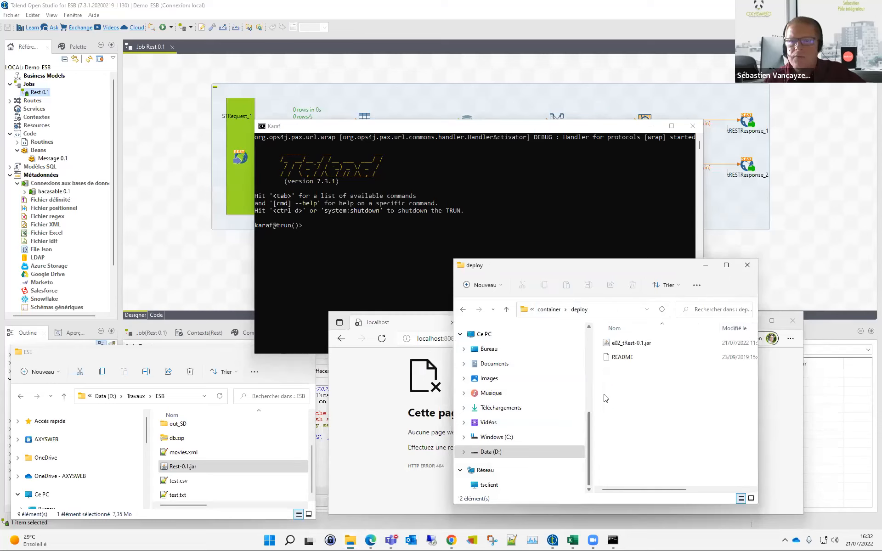
pyautogui.click(631, 345)
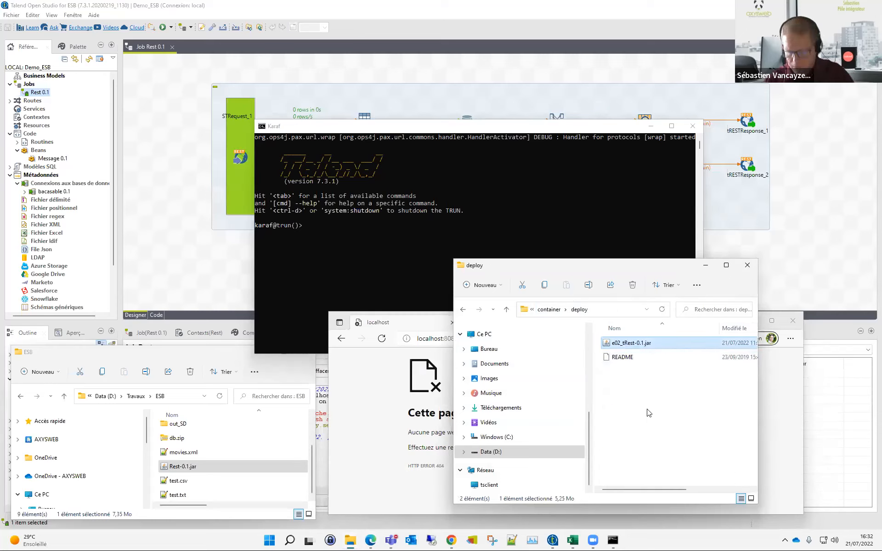
pyautogui.press('Delete')
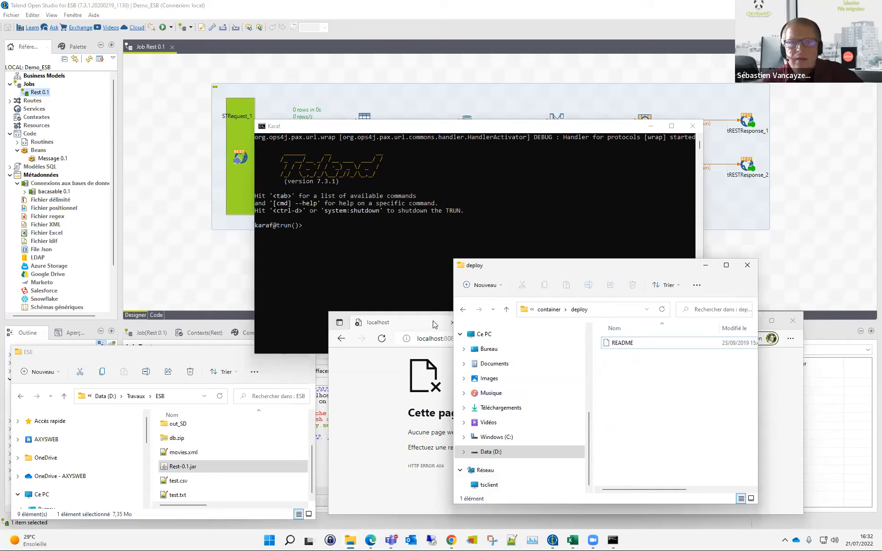
# Step: Move Rest-0.1.jar from the ESB folder into container\deploy and reload localhost:8088/communes in Edge
pyautogui.click(181, 467)
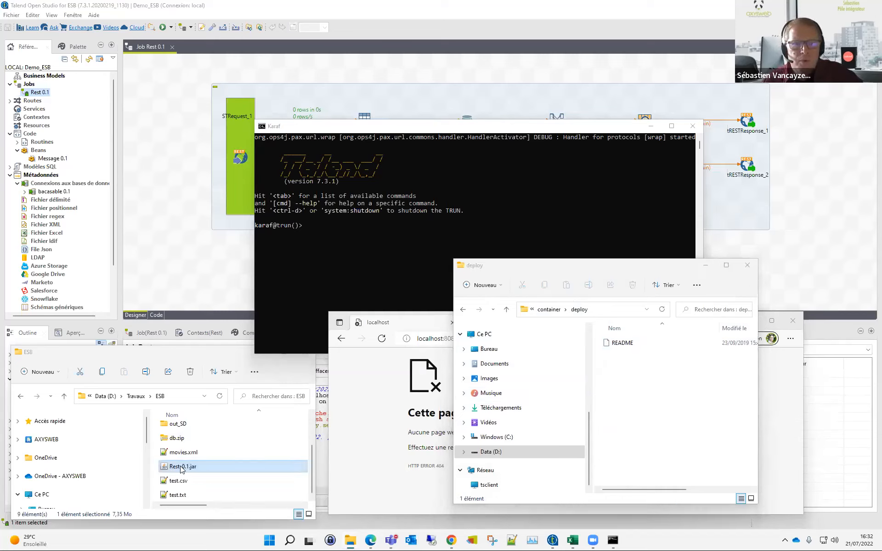
pyautogui.moveTo(182, 469); pyautogui.dragTo(657, 416)
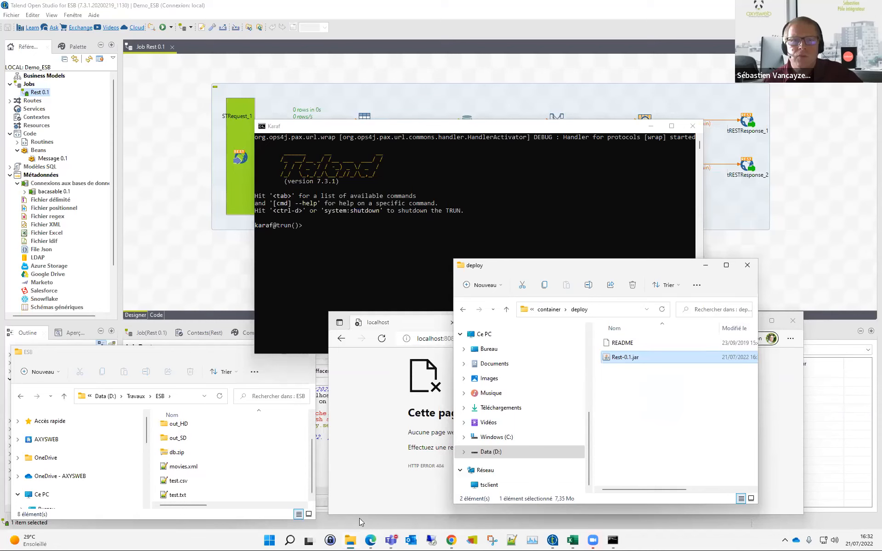
pyautogui.click(370, 540)
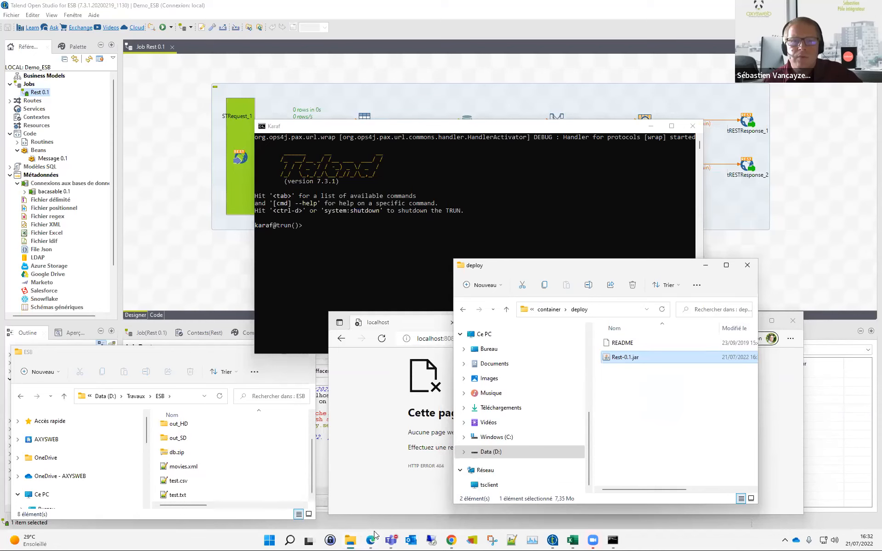
pyautogui.click(382, 338)
pyautogui.moveTo(401, 540)
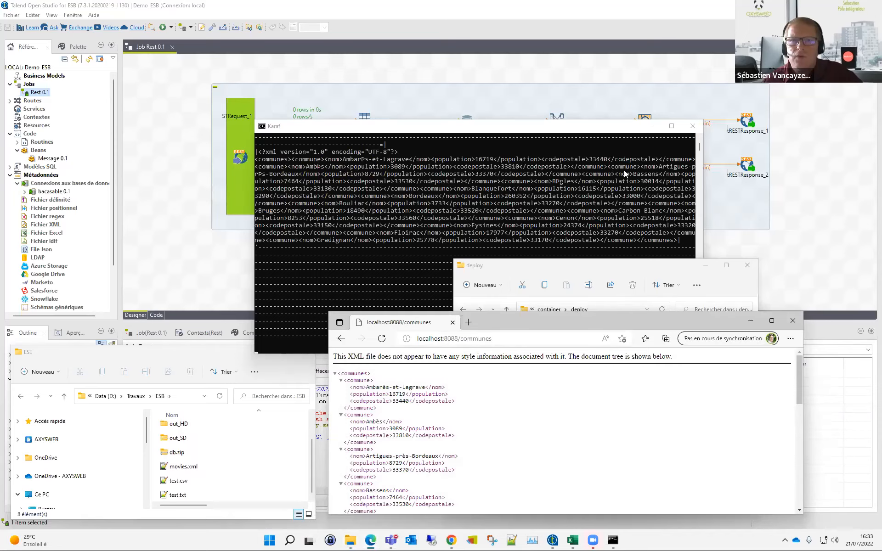
# Step: Review the communes request's log output in the Karaf console from the startup banner onward, and return to Edge
pyautogui.moveTo(699, 151); pyautogui.dragTo(700, 152)
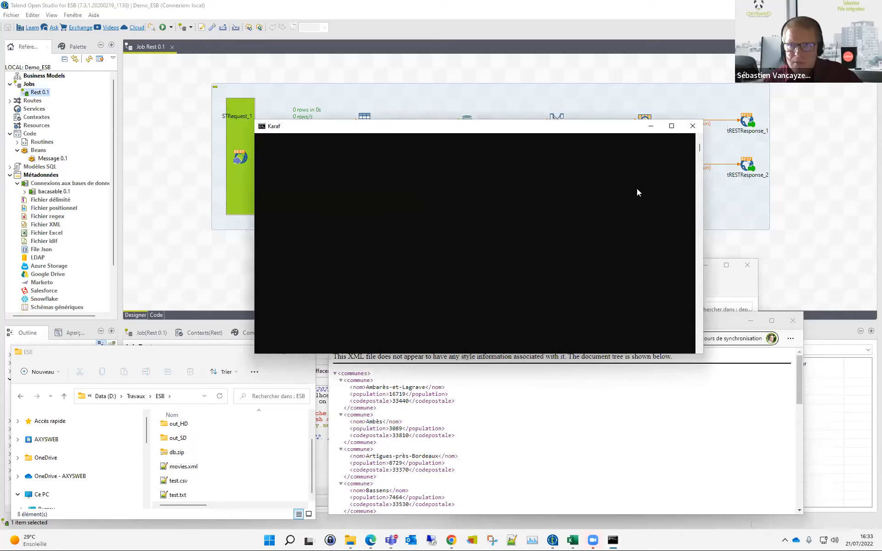
pyautogui.moveTo(700, 147); pyautogui.dragTo(699, 142)
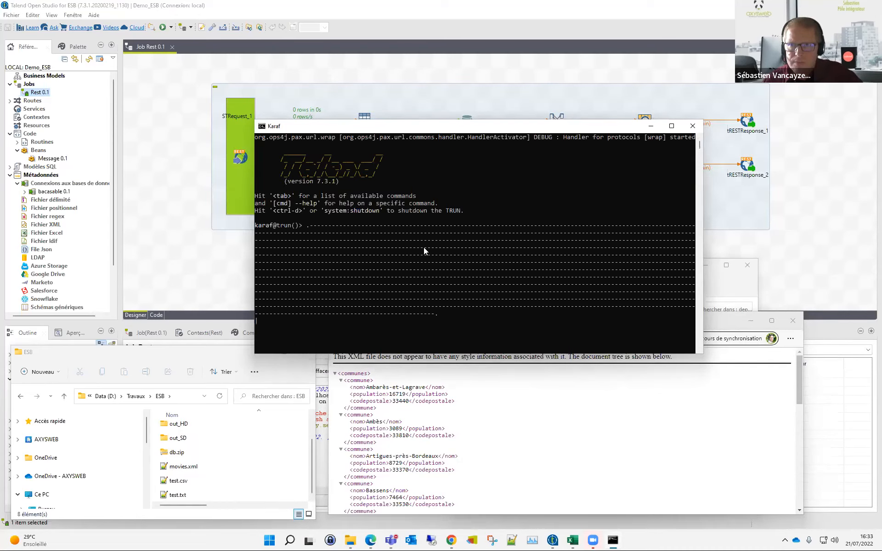
pyautogui.scroll(-13, 423, 250)
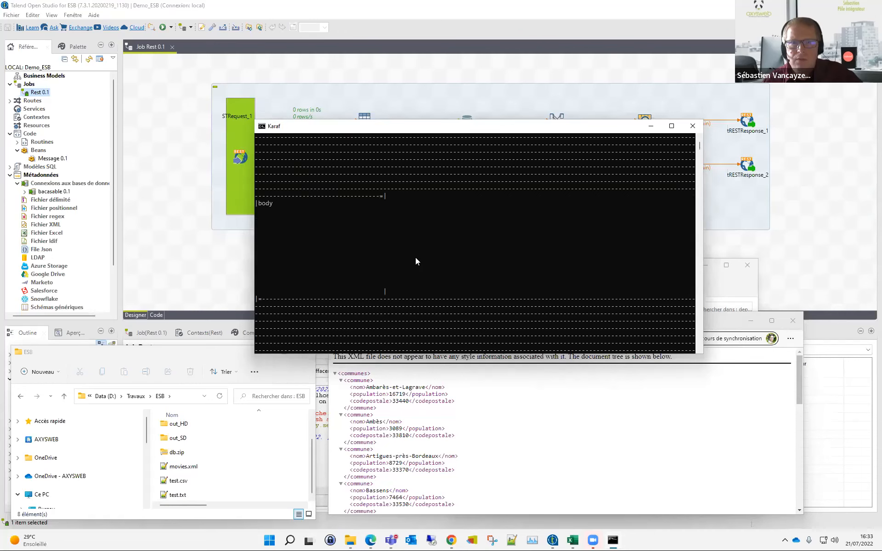
pyautogui.scroll(-3, 416, 262)
pyautogui.click(578, 422)
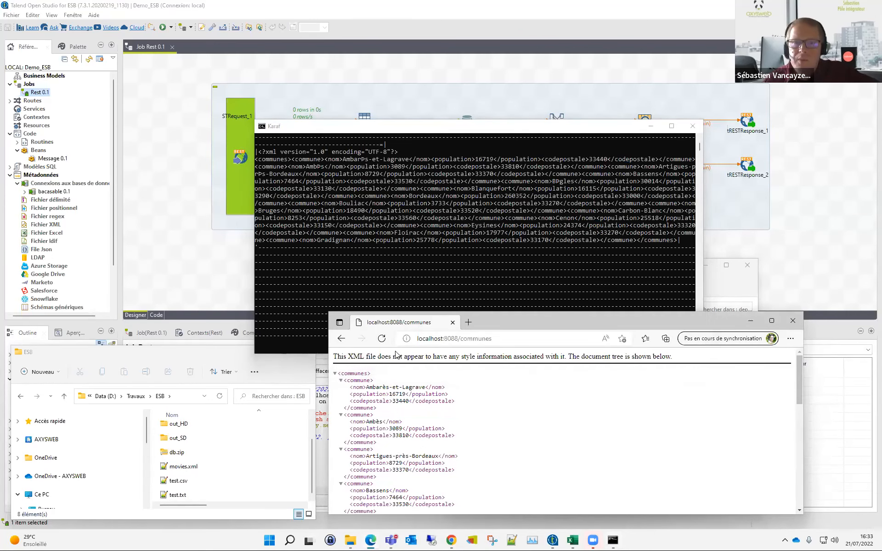
# Step: Request localhost:8088/commune/33270 in Edge and dismiss the translation prompt
pyautogui.click(512, 340)
pyautogui.click(512, 340)
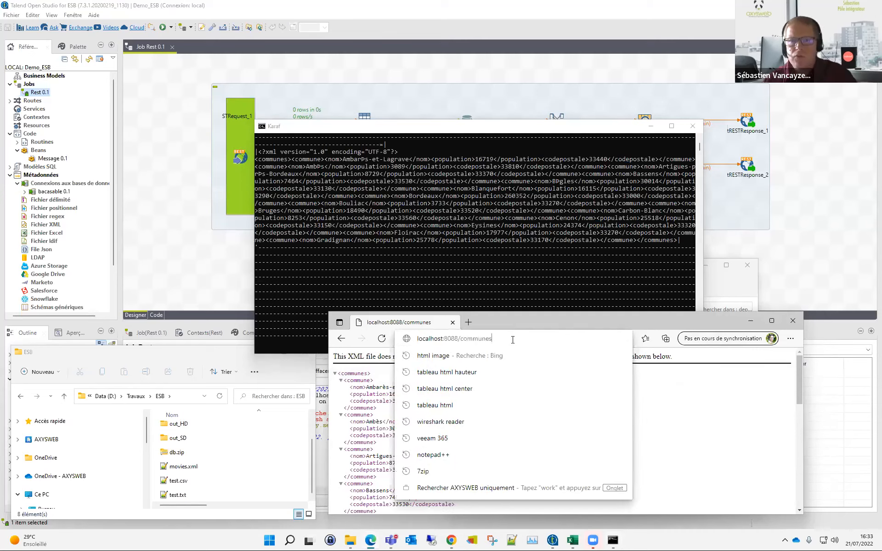
pyautogui.press('BackSpace')
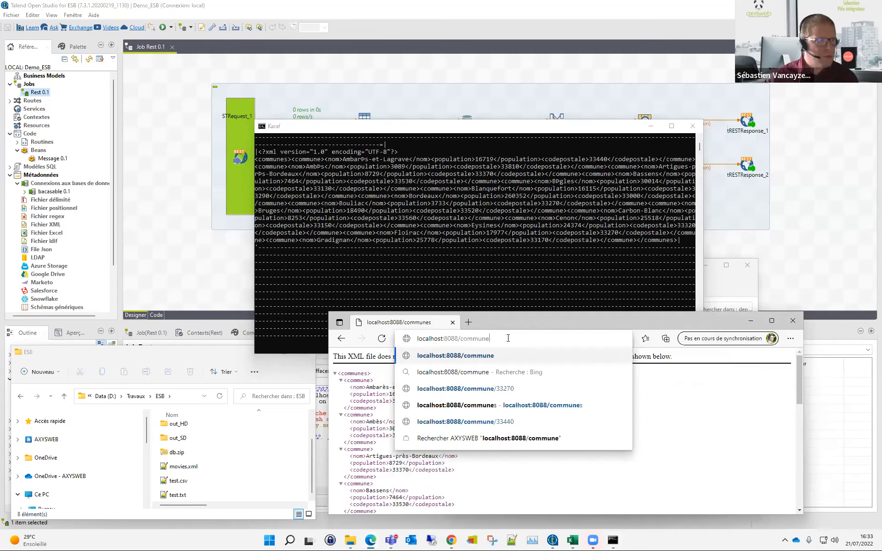
pyautogui.write('33270')
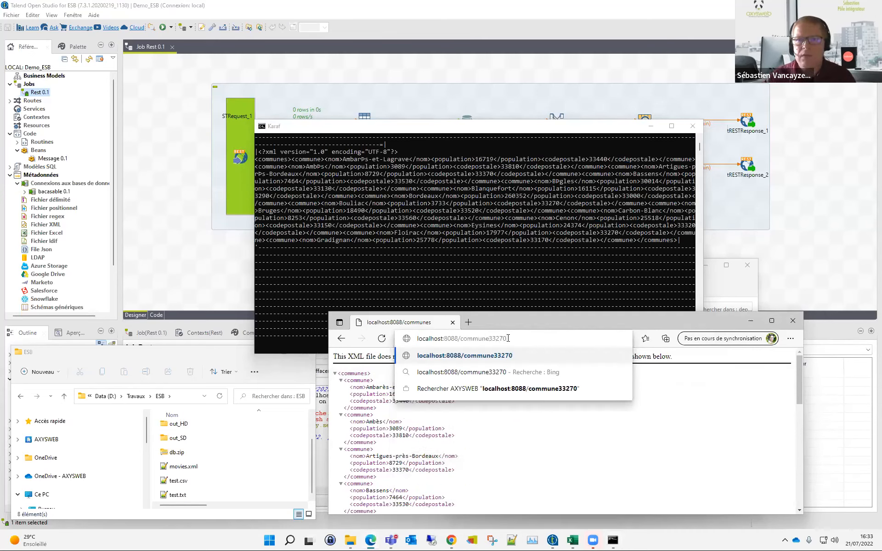
pyautogui.press('Return')
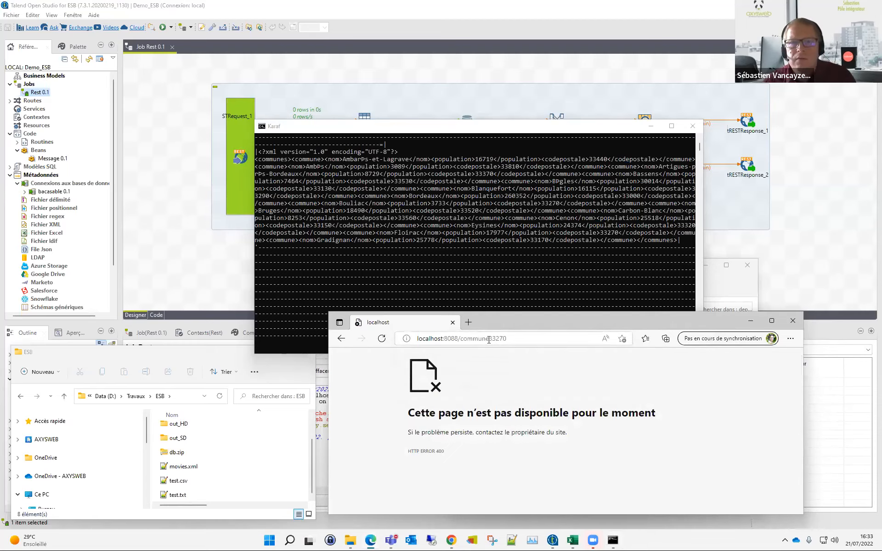
pyautogui.click(505, 338)
pyautogui.click(490, 339)
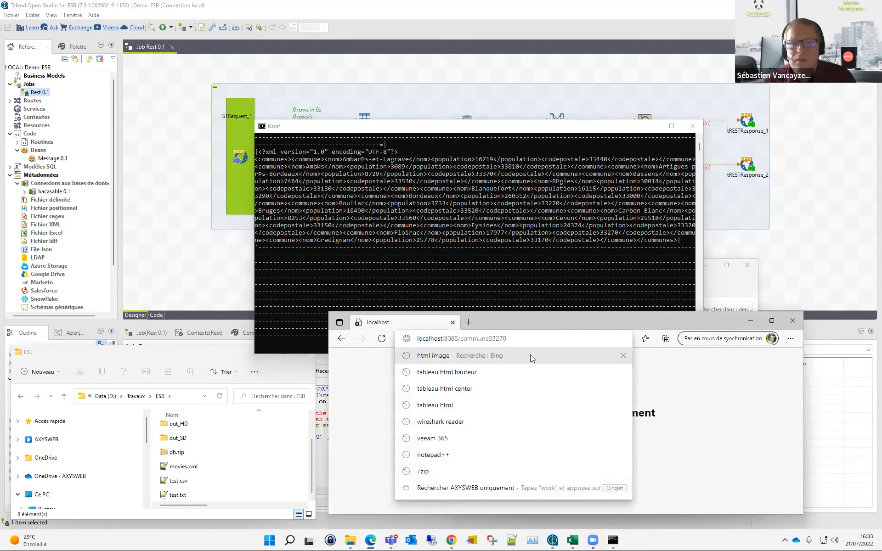
pyautogui.write('/')
pyautogui.press('Return')
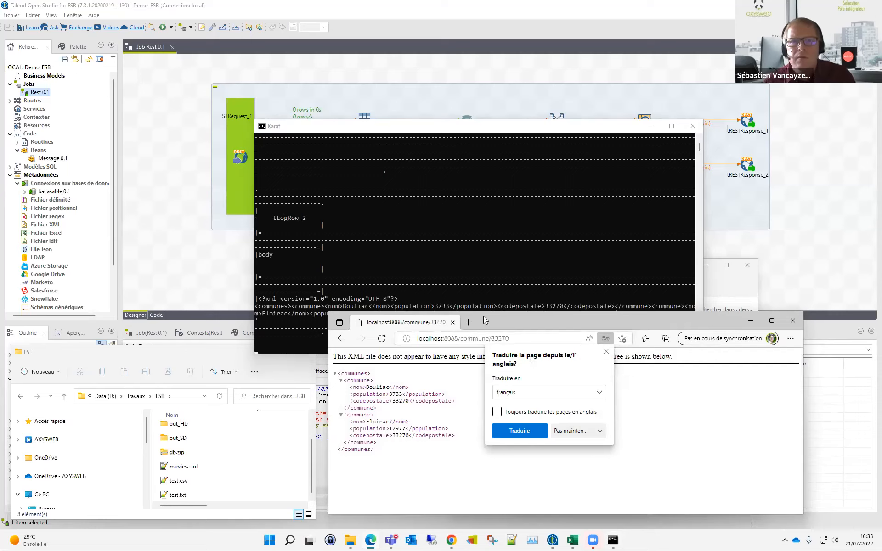
pyautogui.click(373, 387)
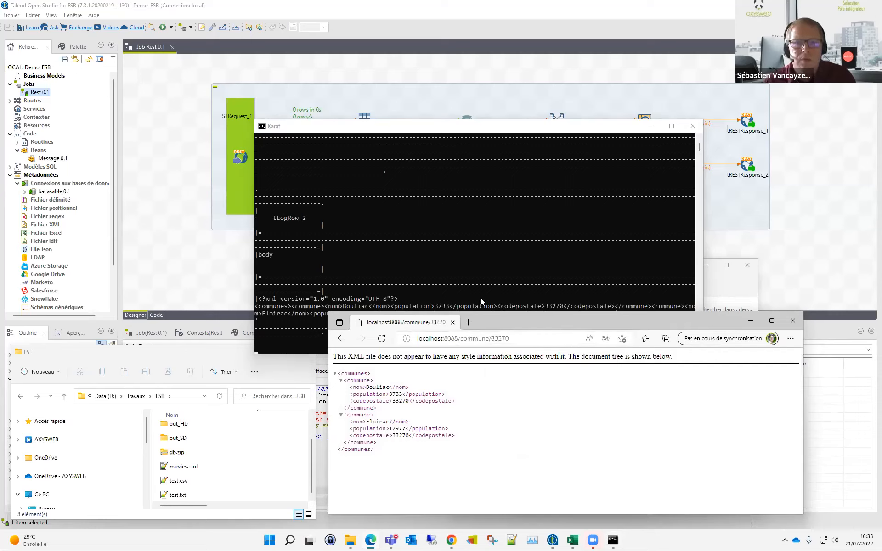
# Step: Examine the tLogRow_2 output for the 33270 request in the Karaf console and move the console clear of the job's first flow
pyautogui.click(462, 299)
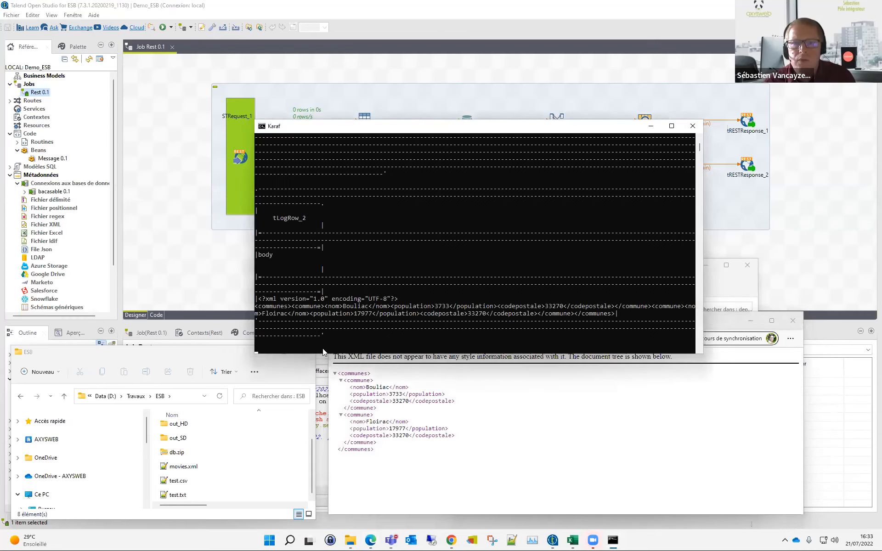
pyautogui.moveTo(262, 313); pyautogui.dragTo(276, 314)
pyautogui.click(334, 314)
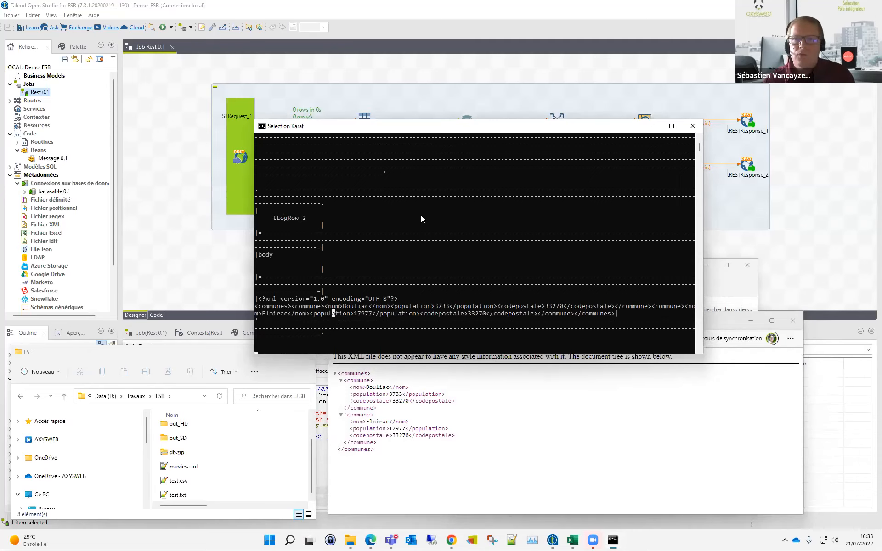
pyautogui.moveTo(427, 126); pyautogui.dragTo(481, 170)
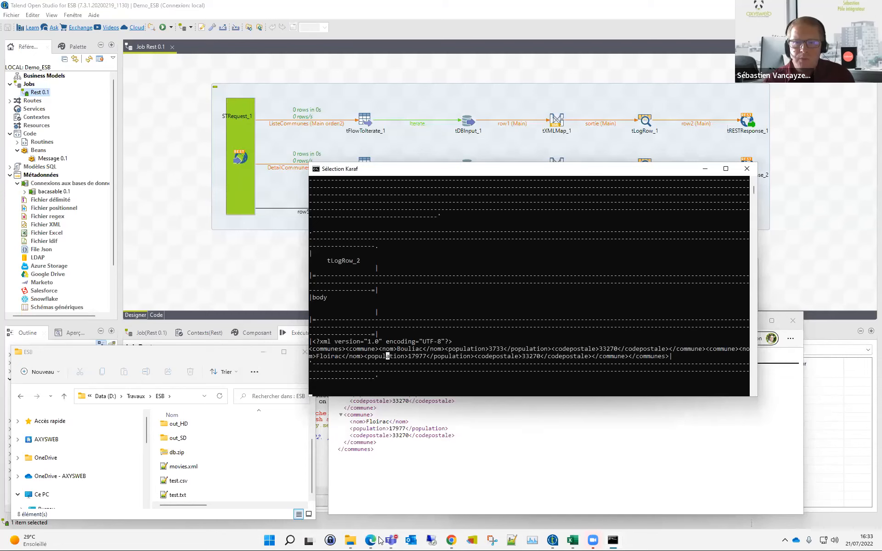
# Step: Check Rest-0.1.jar in the deploy folder and reload localhost:8088/commune/33270 in Edge
pyautogui.moveTo(354, 529)
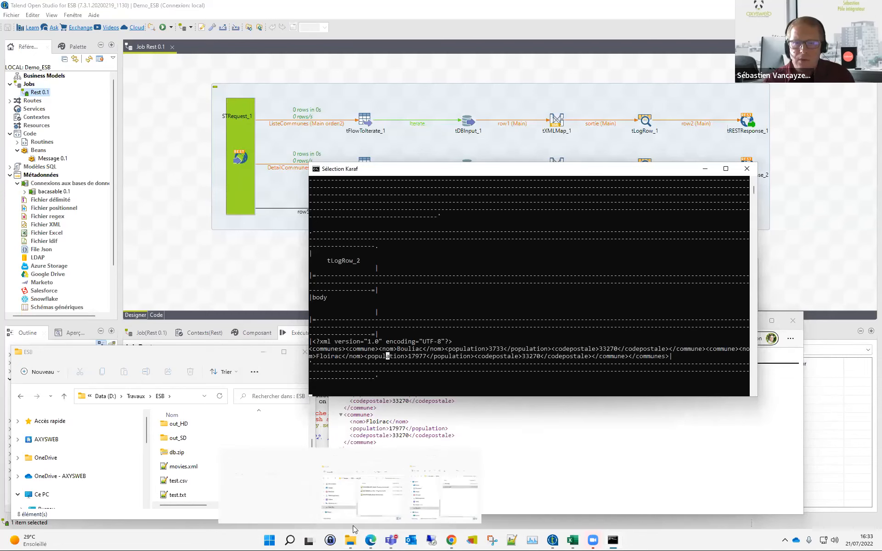
pyautogui.click(431, 498)
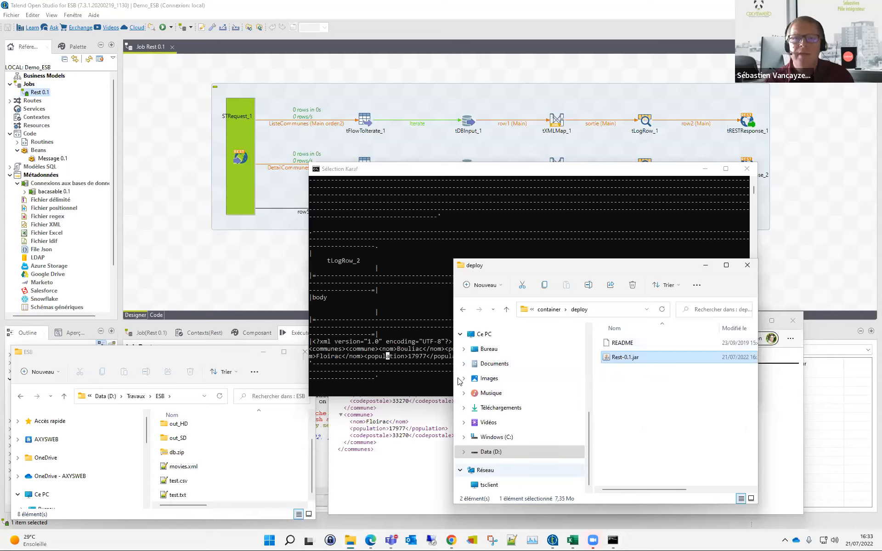
pyautogui.click(406, 372)
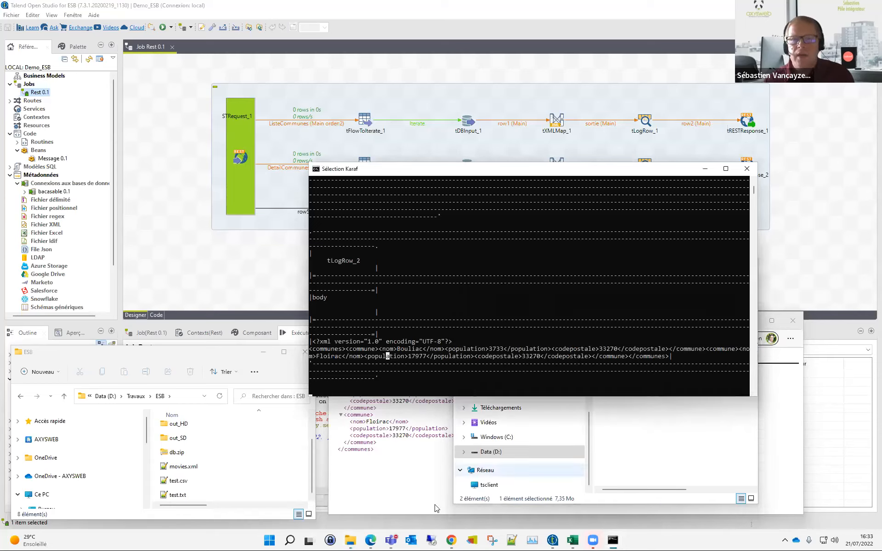
pyautogui.click(370, 541)
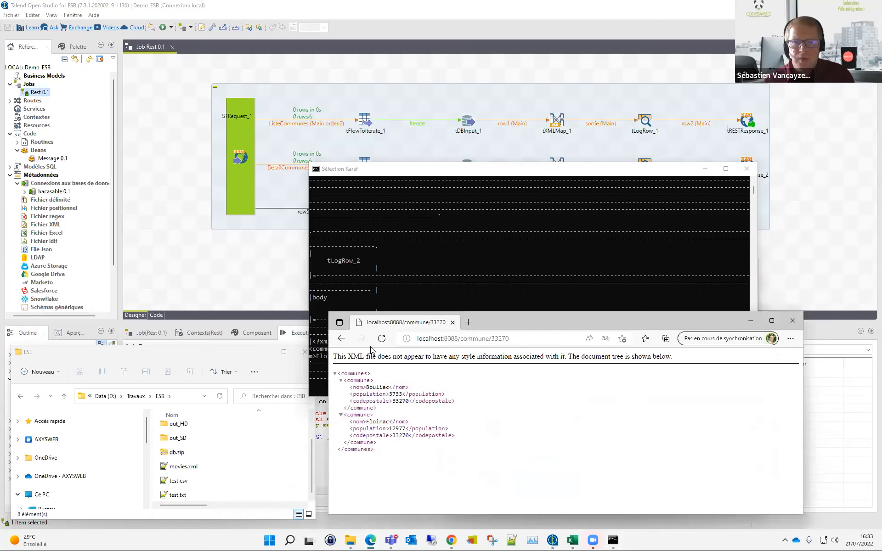
pyautogui.click(381, 338)
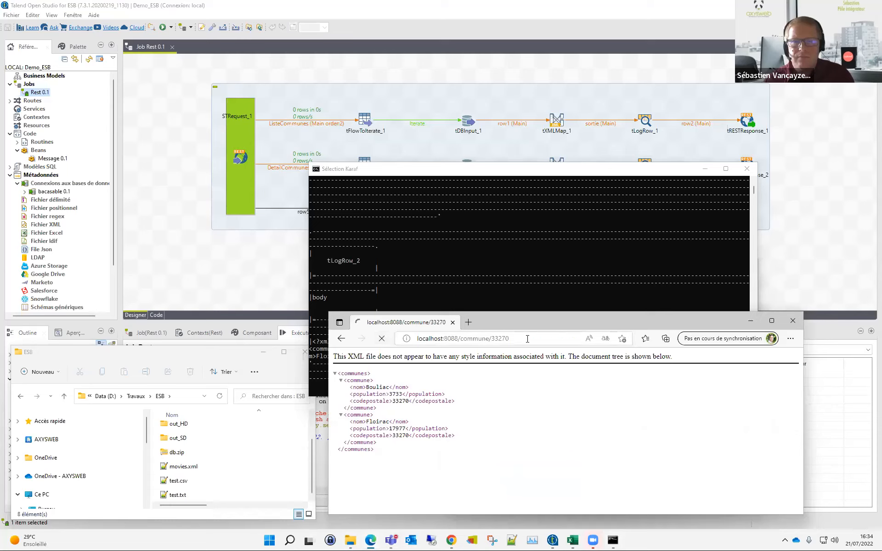
# Step: Shut down the Talend runtime by running halt in the Karaf console
pyautogui.click(497, 294)
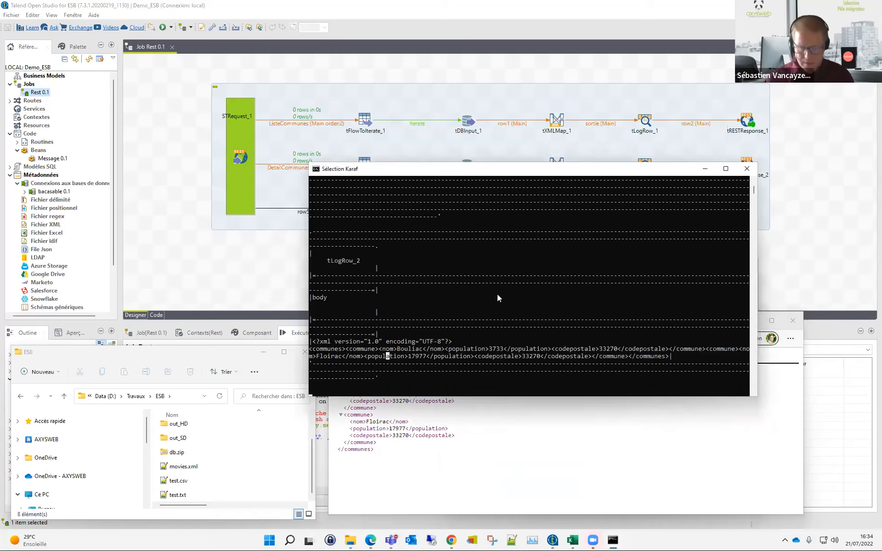
pyautogui.write('halt')
pyautogui.press('Return')
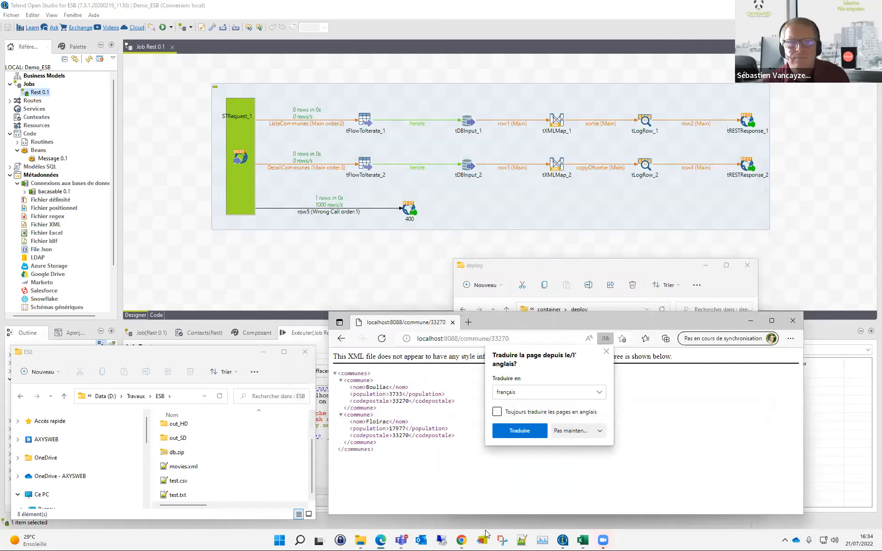
# Step: Bring Edge back to the front and reload localhost:8088/commune/33270 with the runtime stopped
pyautogui.click(381, 540)
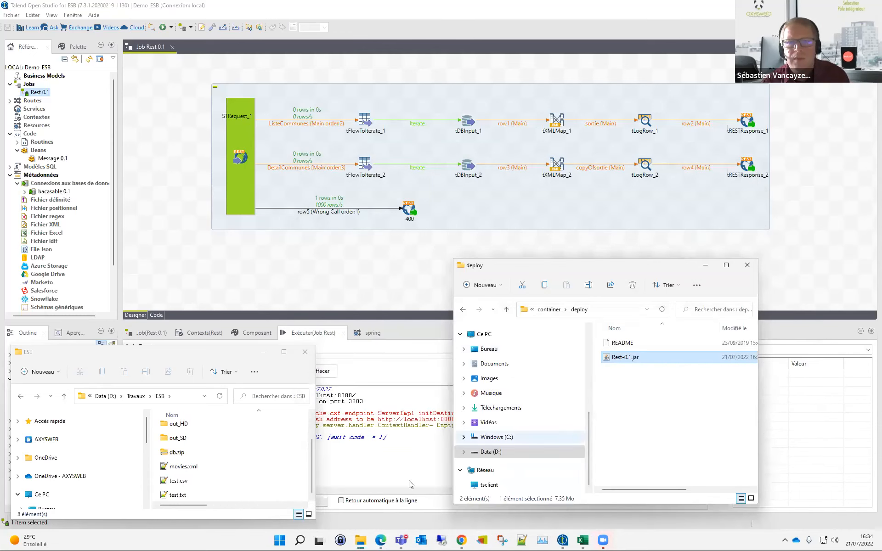
pyautogui.click(390, 540)
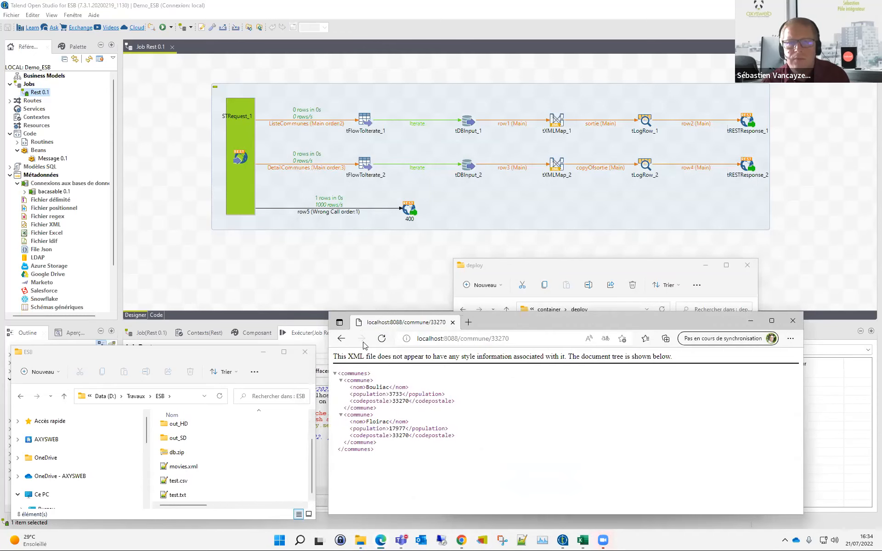
pyautogui.click(381, 339)
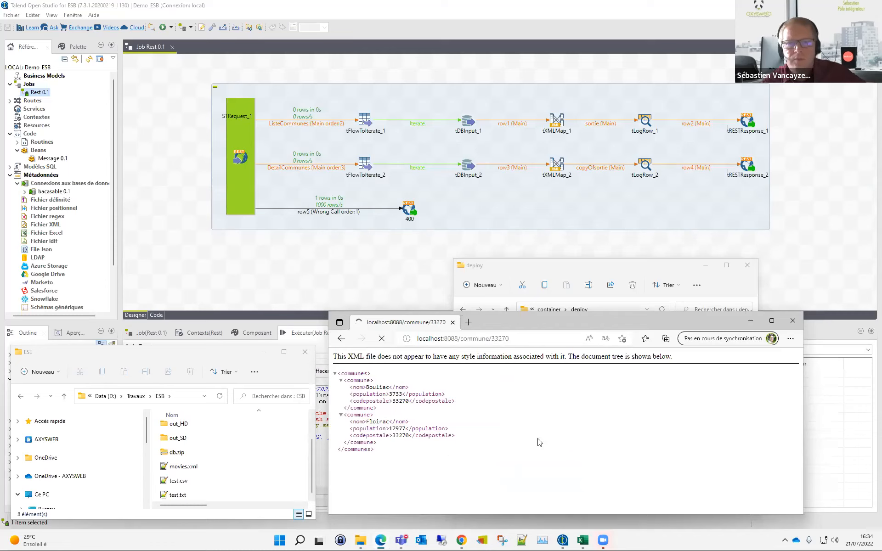